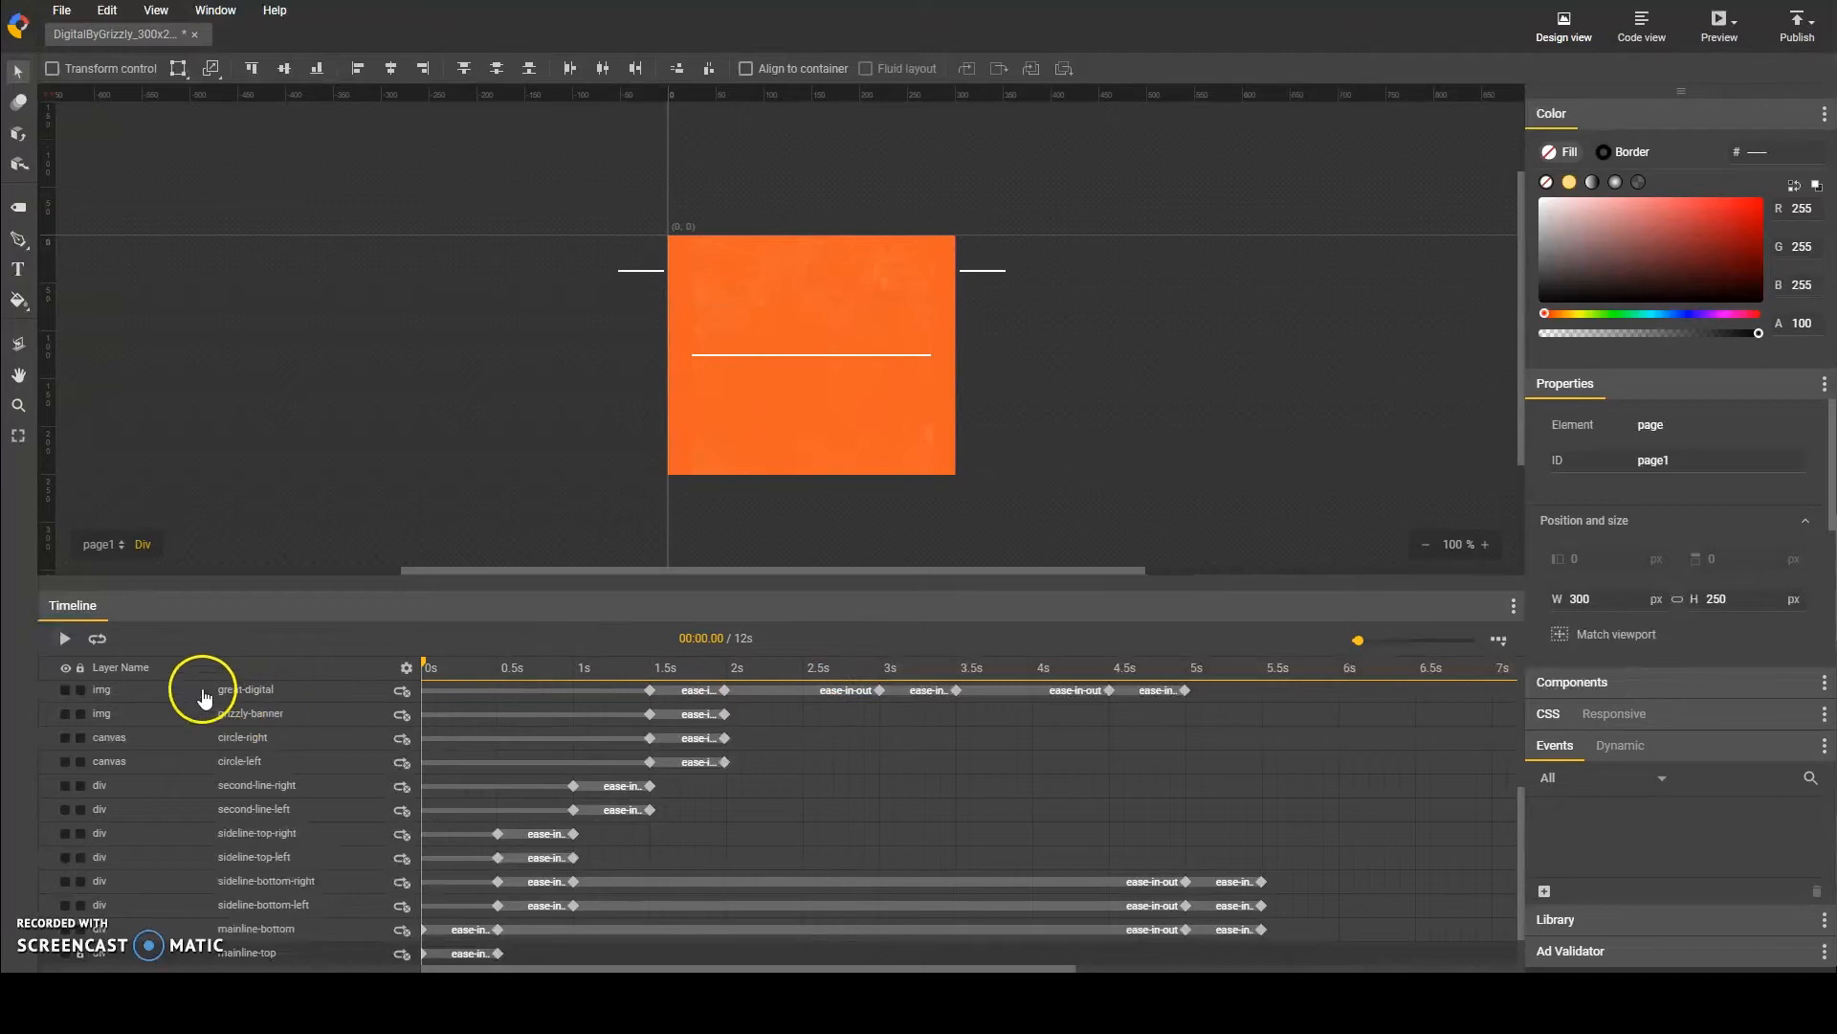
# Step: Add keyframes to the great-digital layer at about 3 s and 3.5 s
pyautogui.click(62, 646)
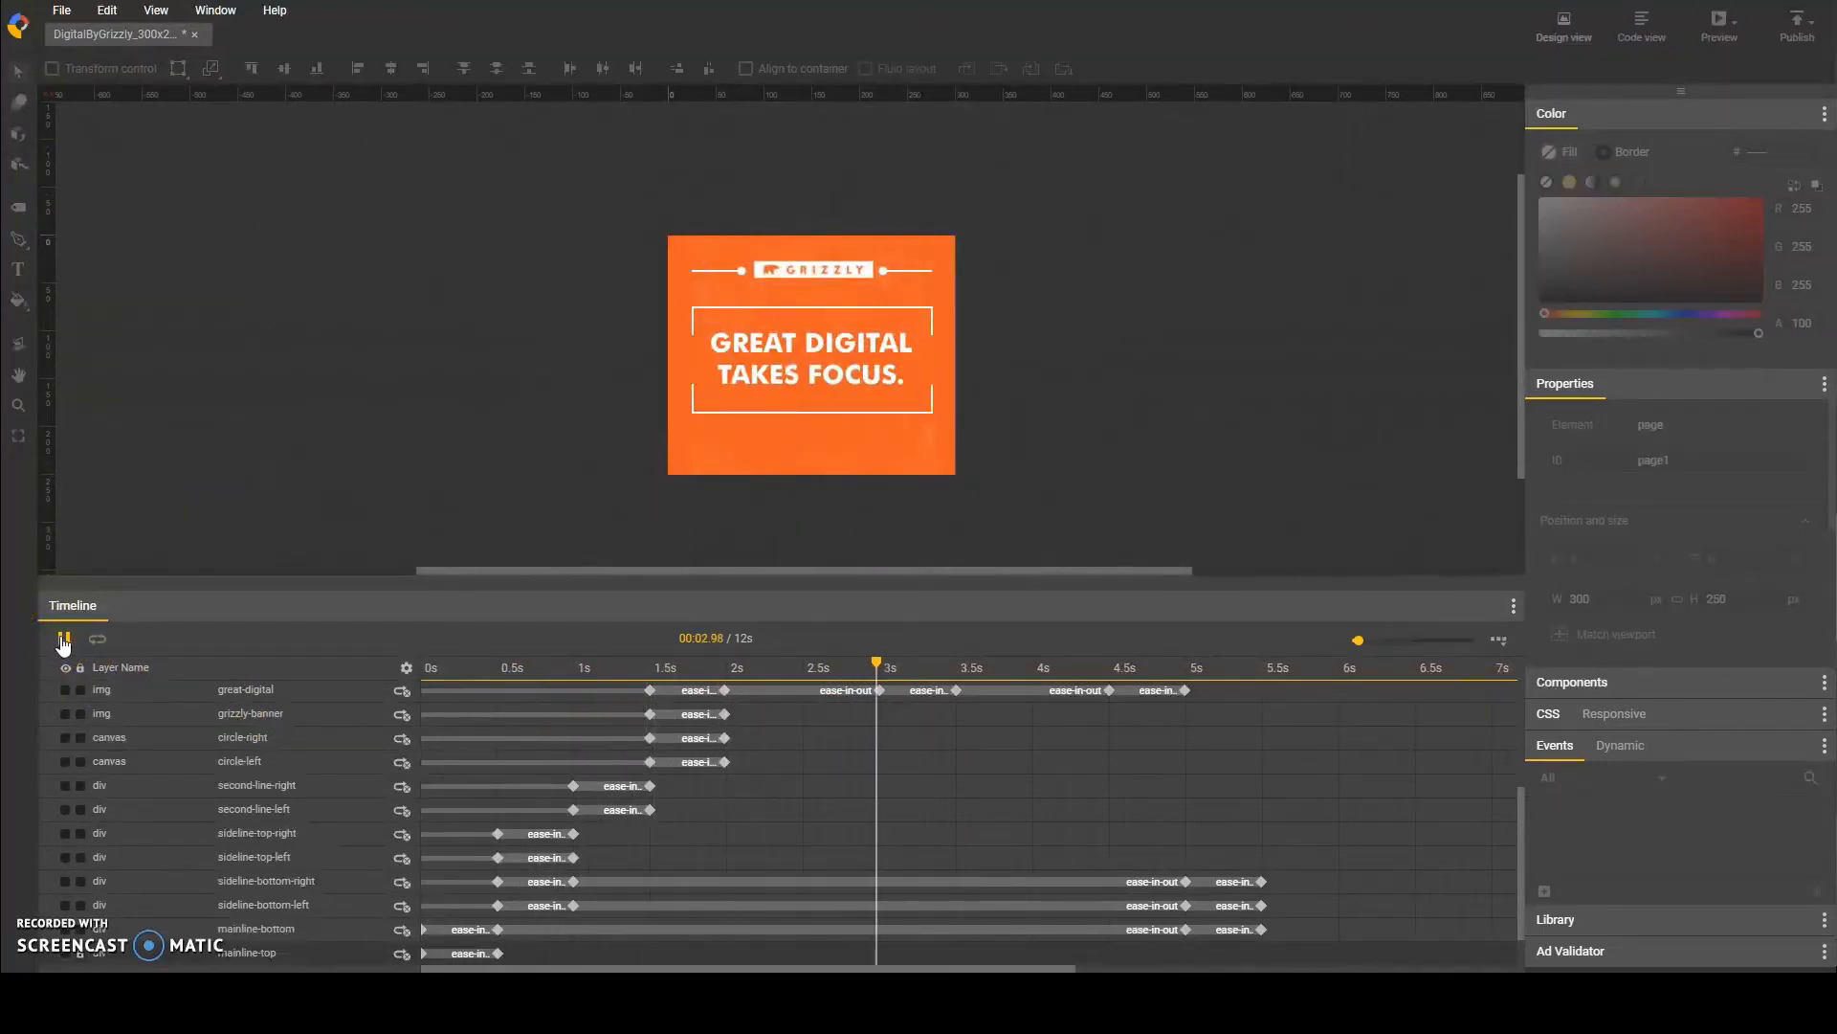
pyautogui.click(62, 646)
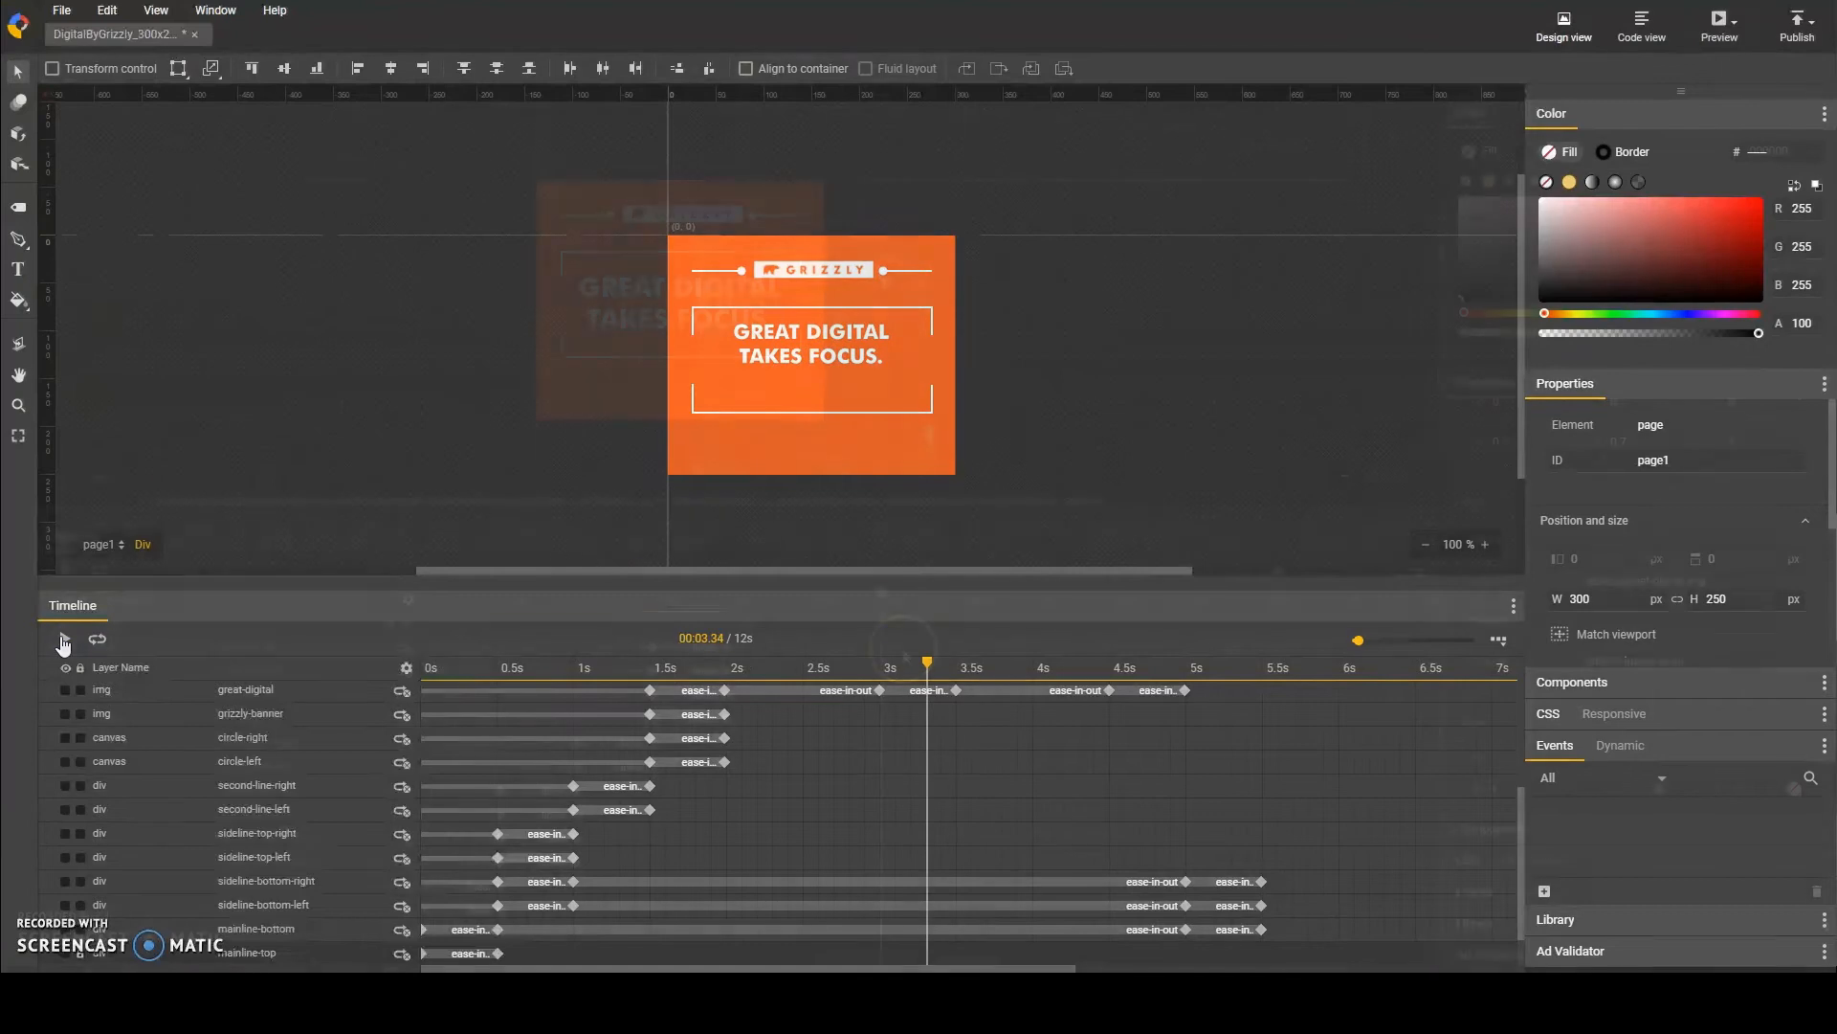
pyautogui.click(903, 647)
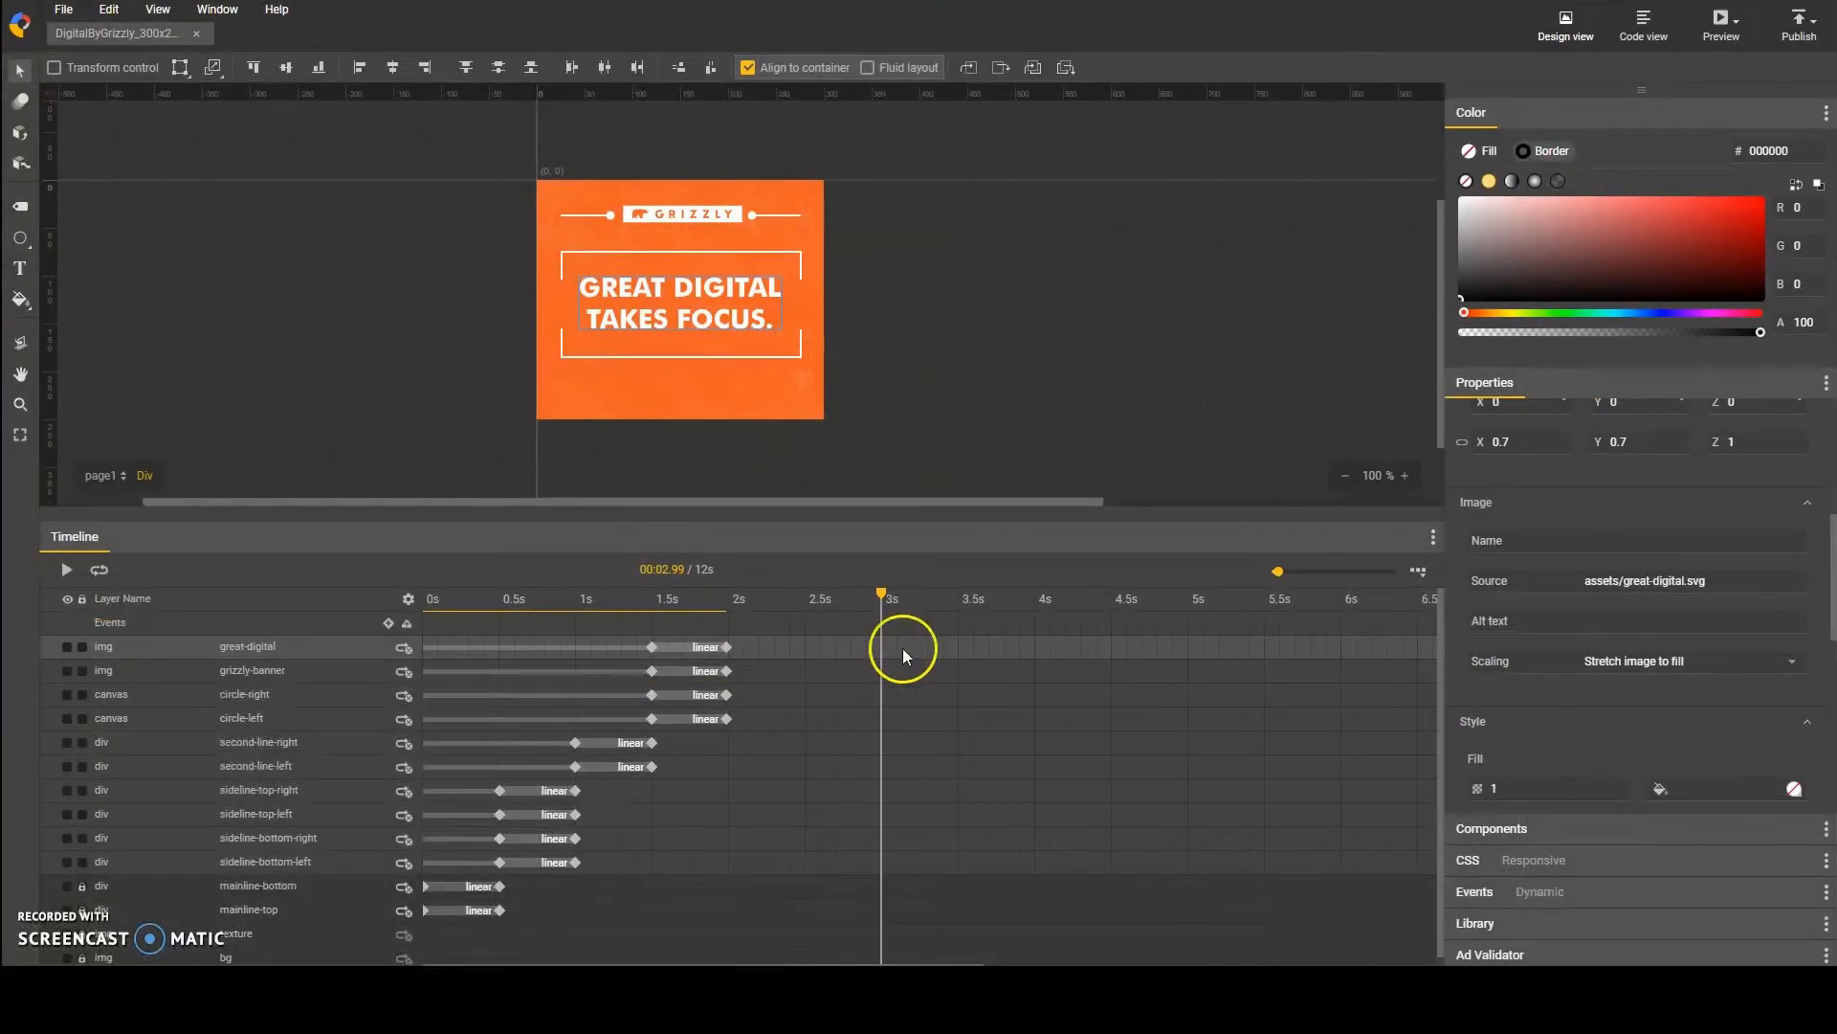
pyautogui.press('F6')
pyautogui.click(958, 647)
pyautogui.press('F6')
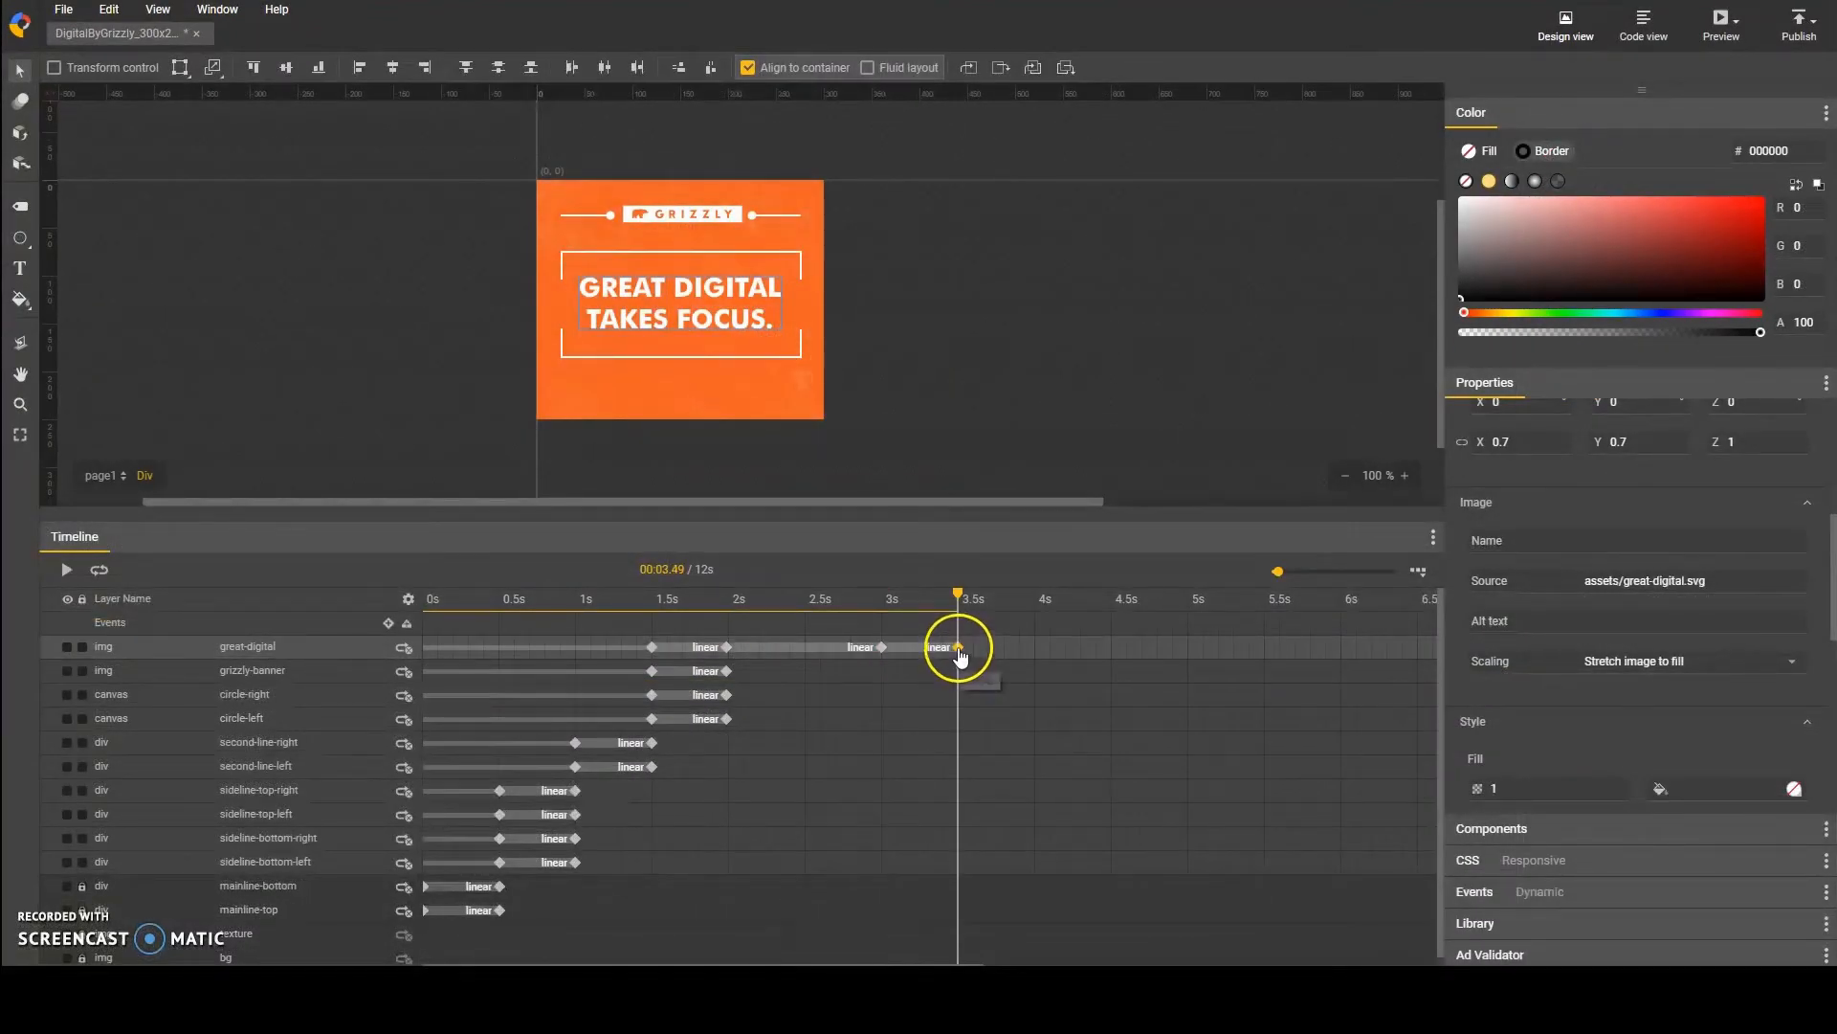
# Step: At the great-digital layer's 3.5 s keyframe, set the X and Y scale to 0.5 and move the text slightly up
pyautogui.click(1505, 444)
pyautogui.write('0.5')
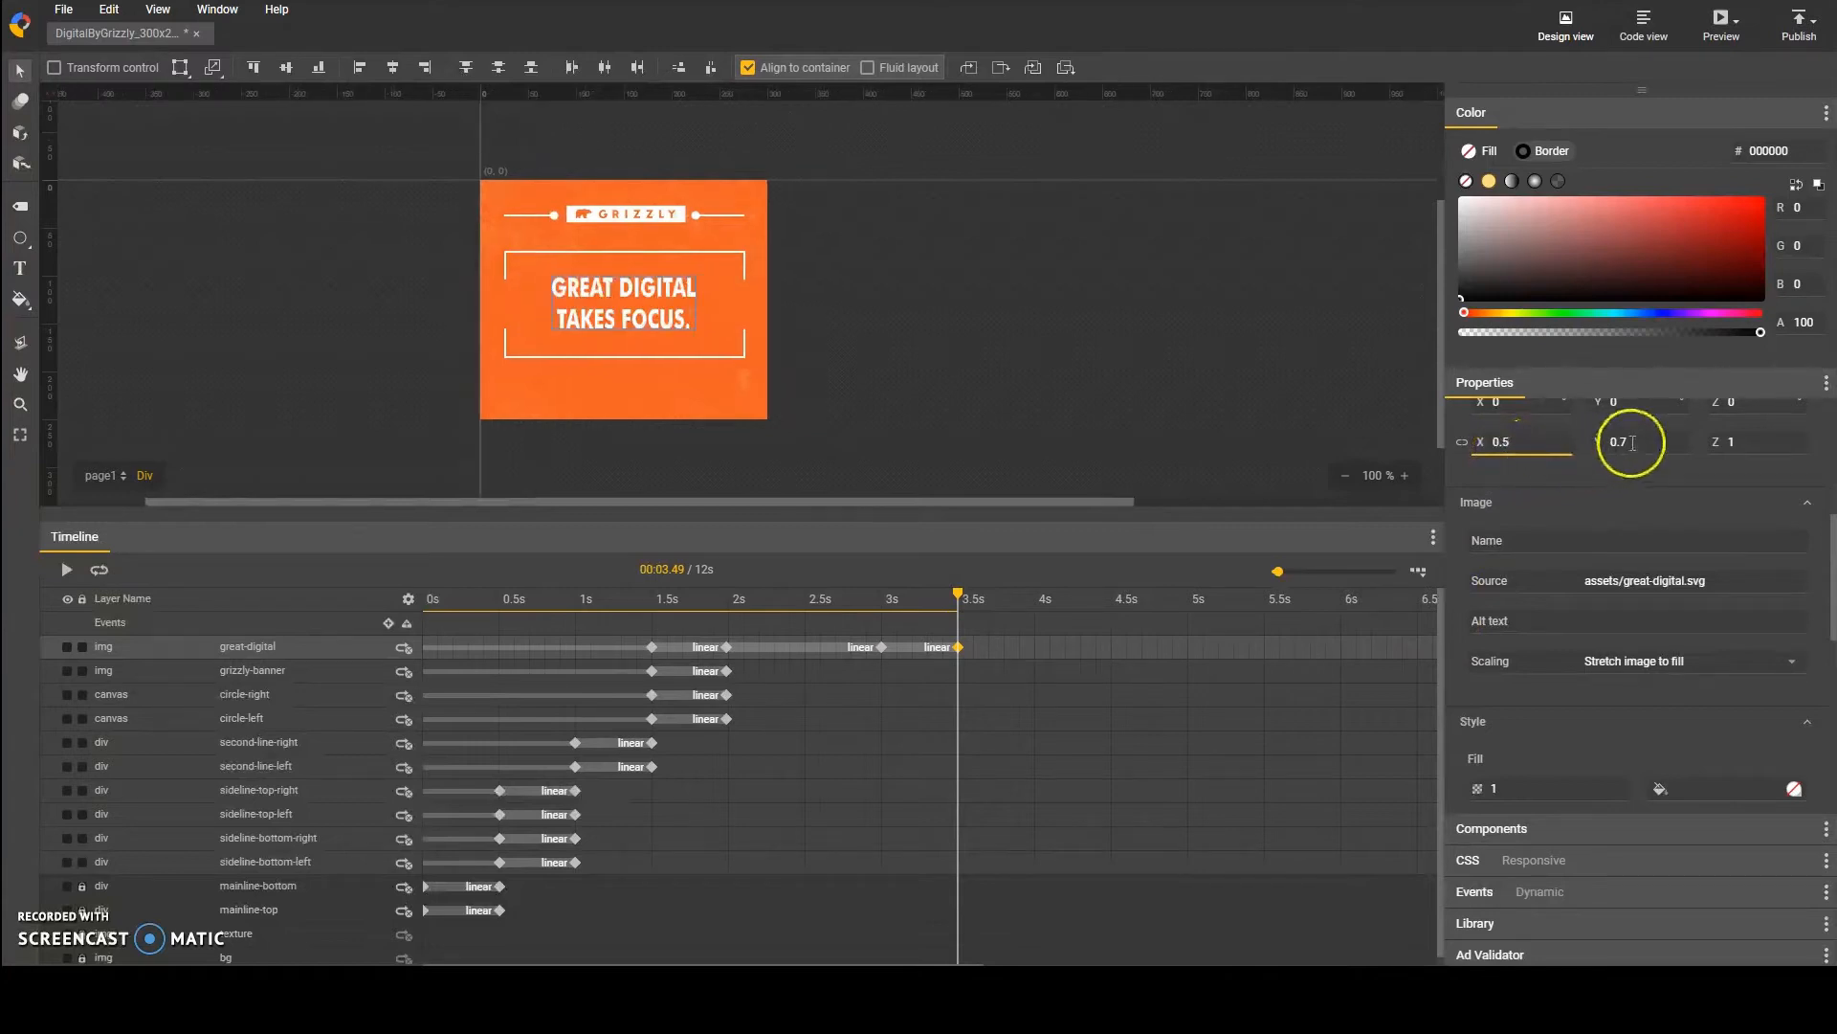
pyautogui.write('0.5')
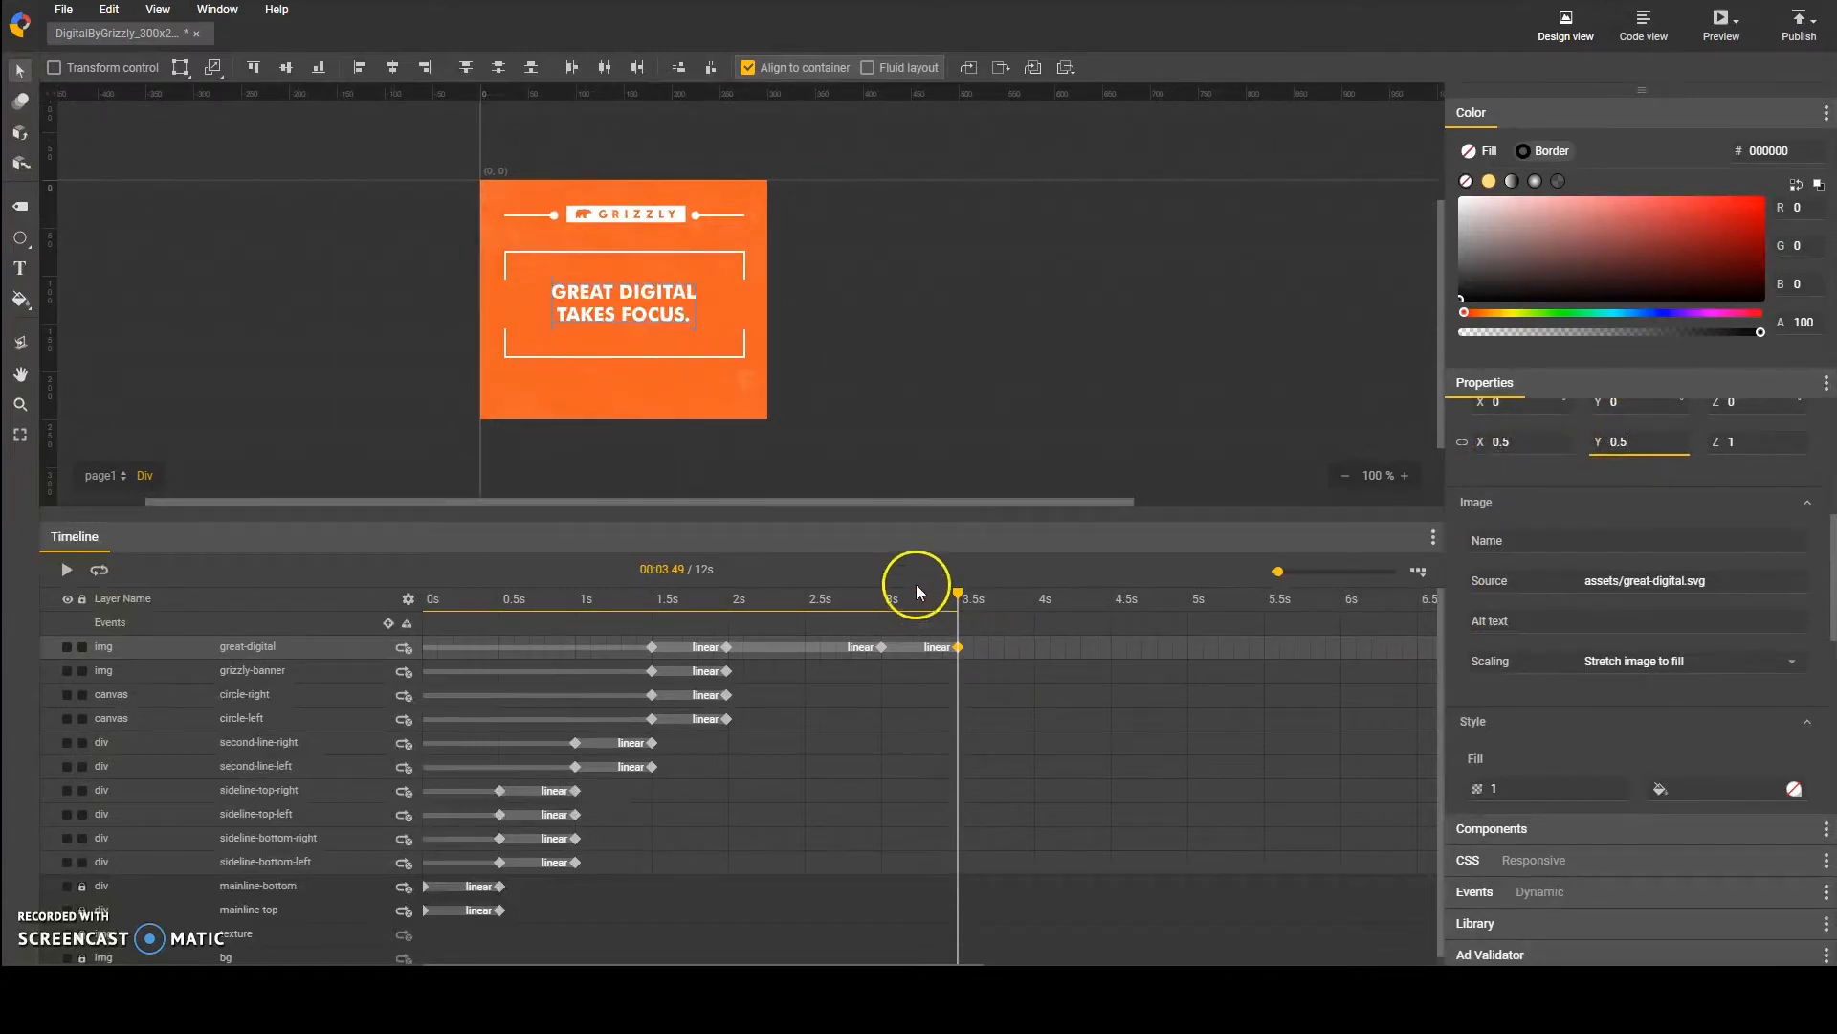
pyautogui.click(992, 669)
pyautogui.click(959, 649)
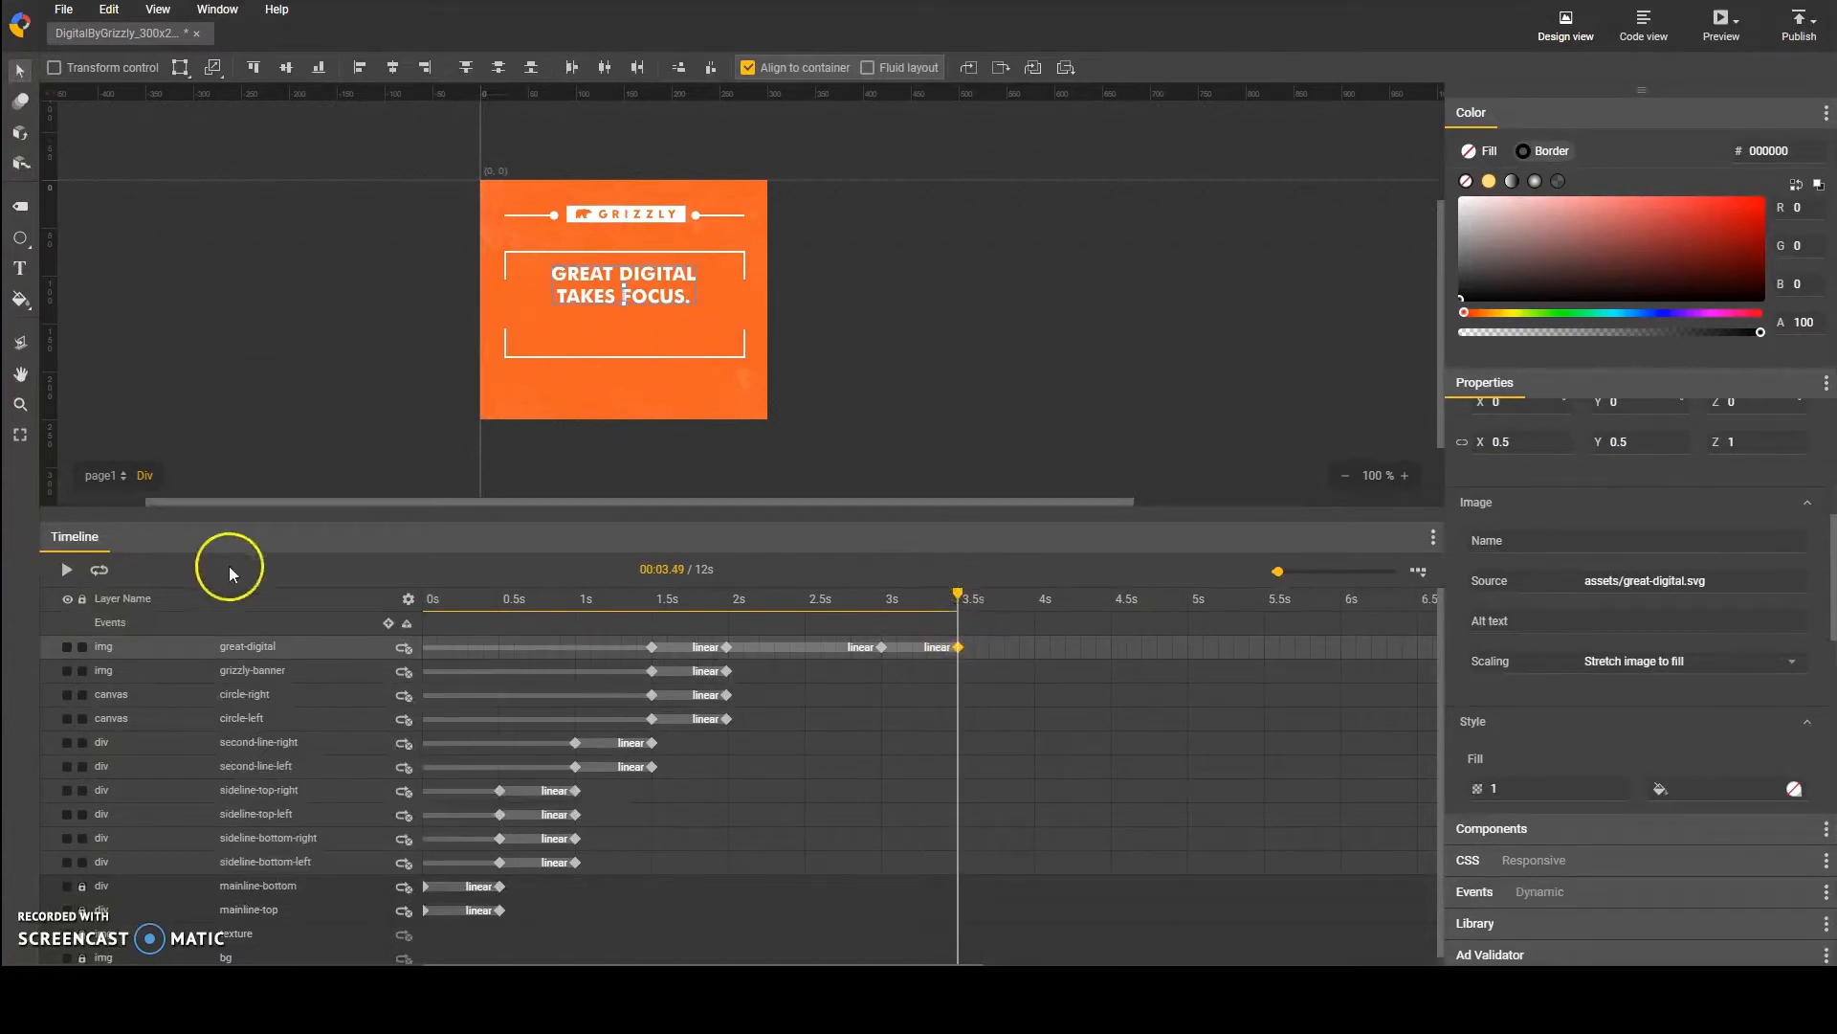
pyautogui.press('space')
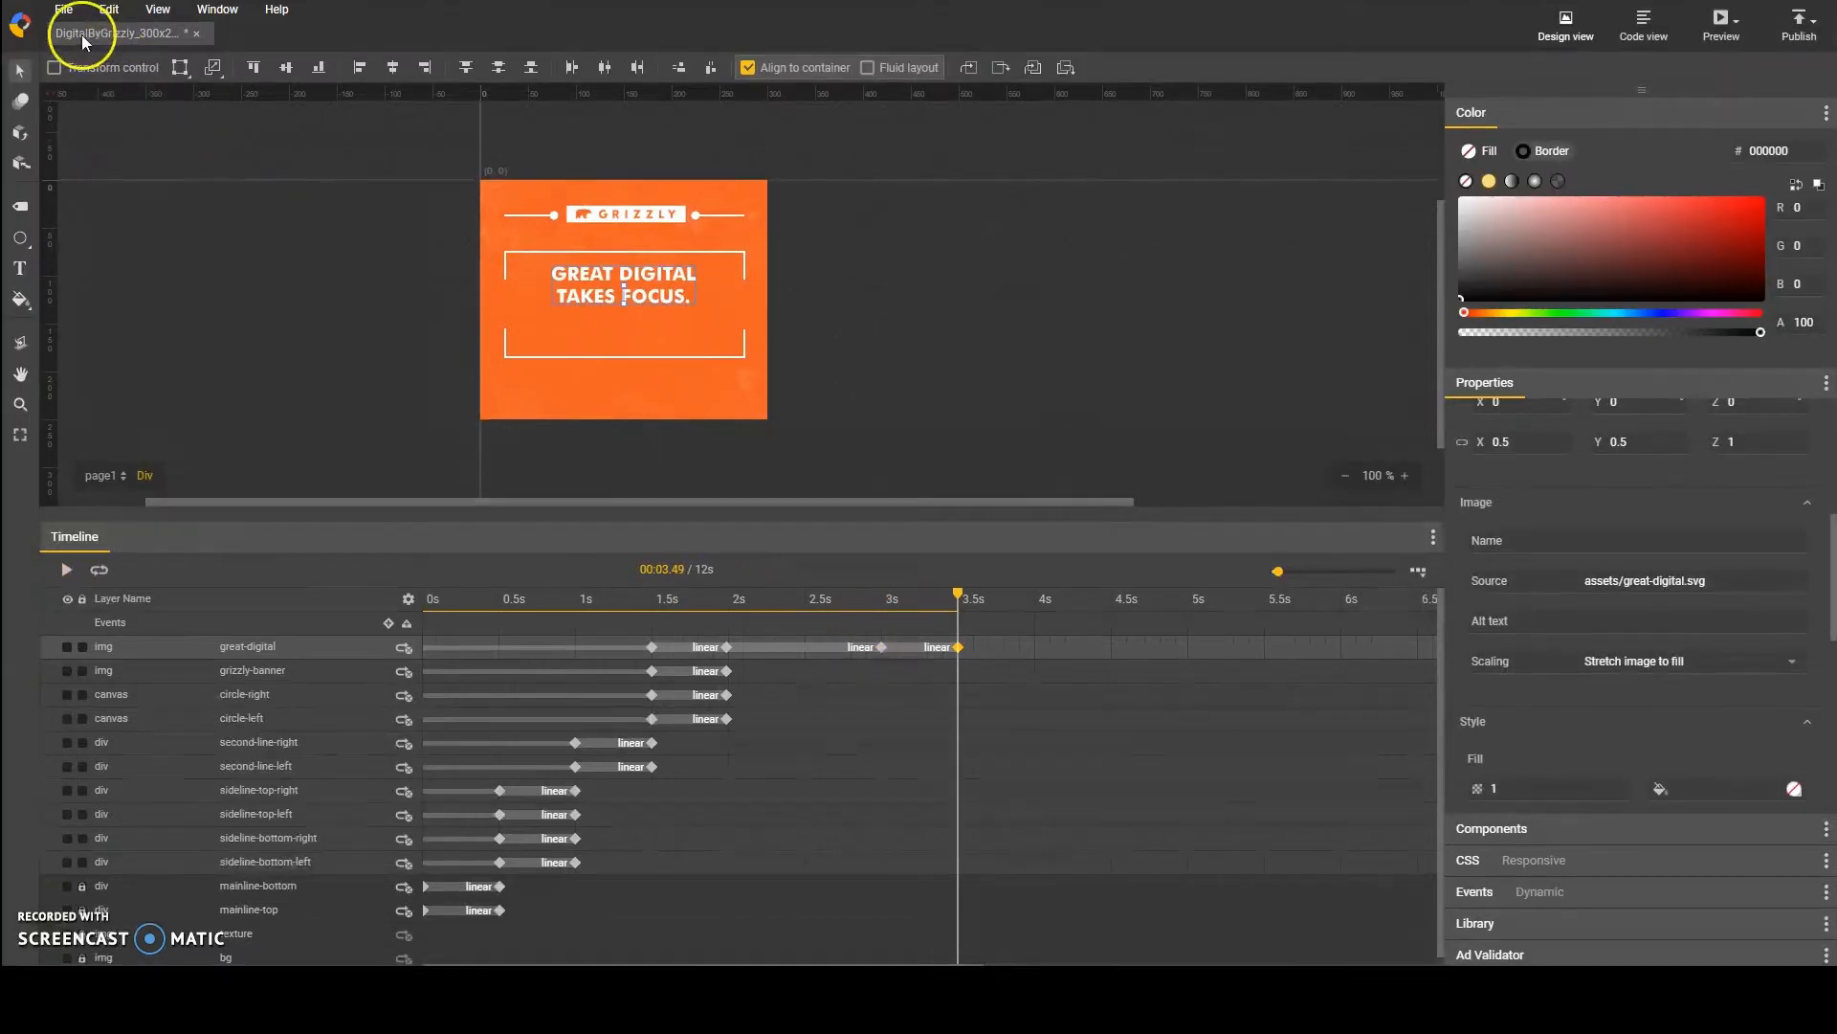
# Step: Save the document and import the devices.png image
pyautogui.click(63, 10)
pyautogui.click(120, 223)
pyautogui.click(63, 9)
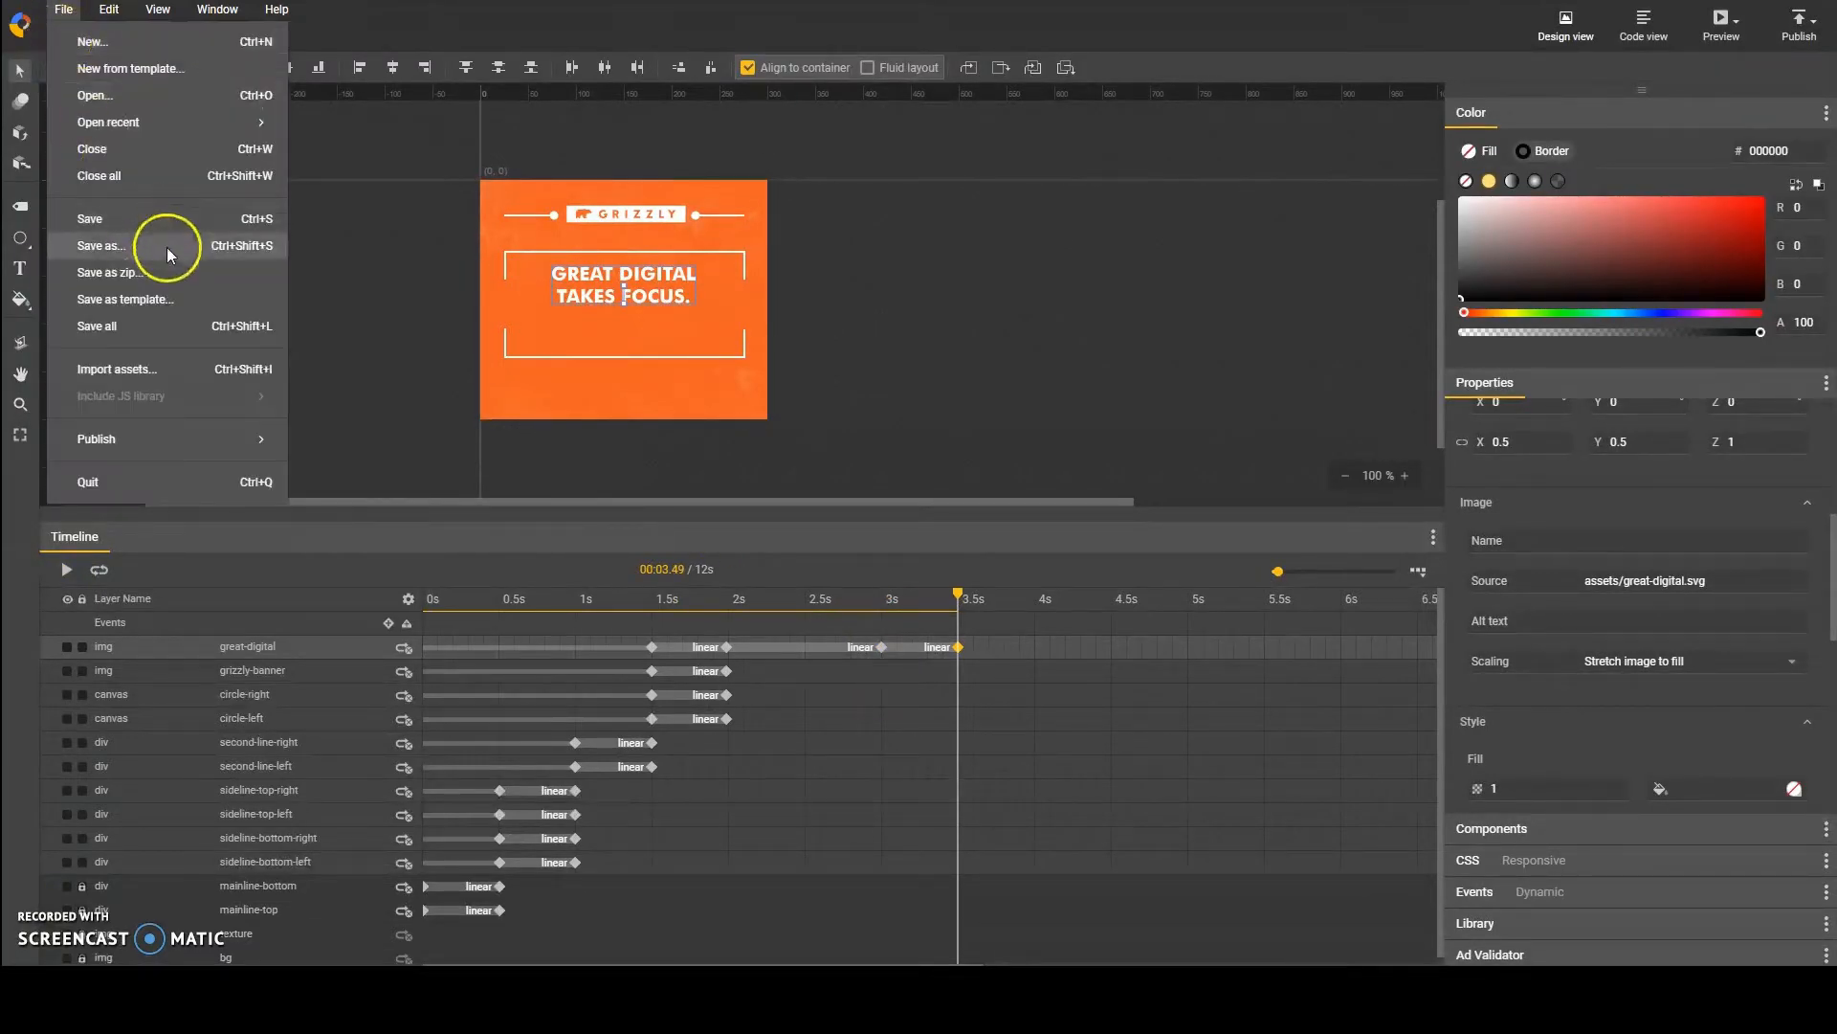
pyautogui.click(117, 368)
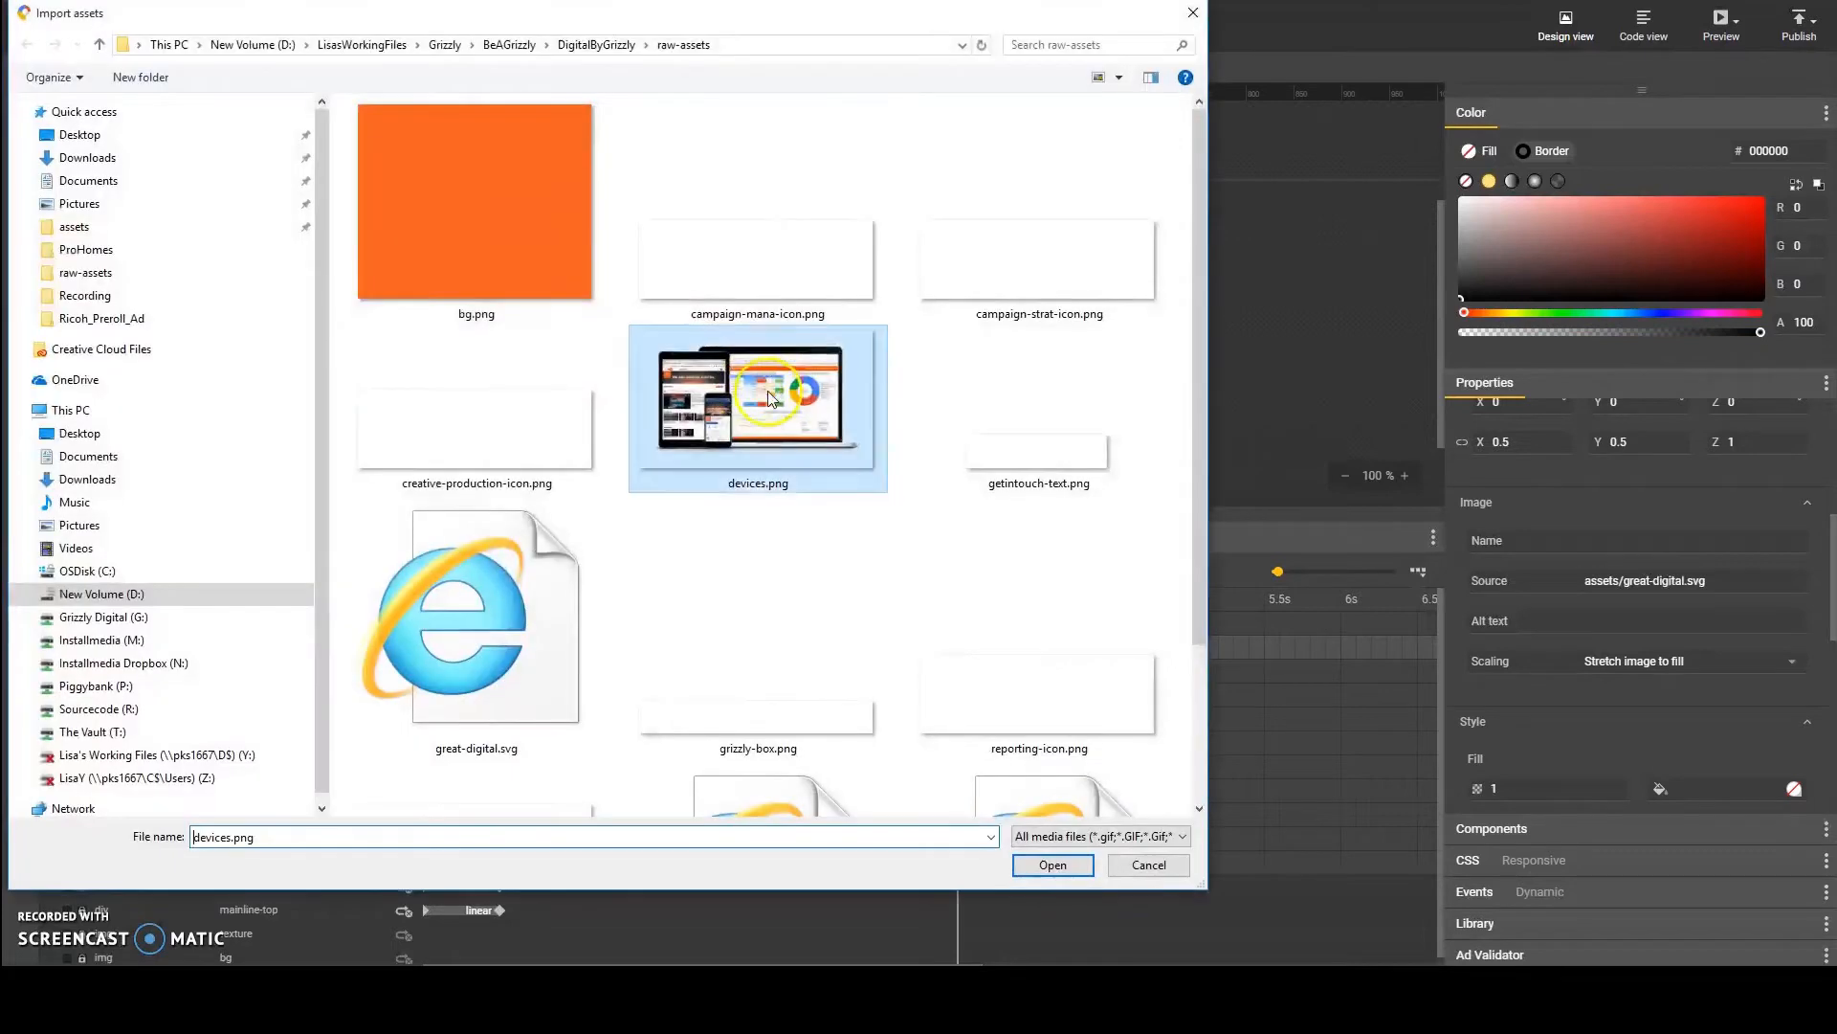
pyautogui.click(1064, 861)
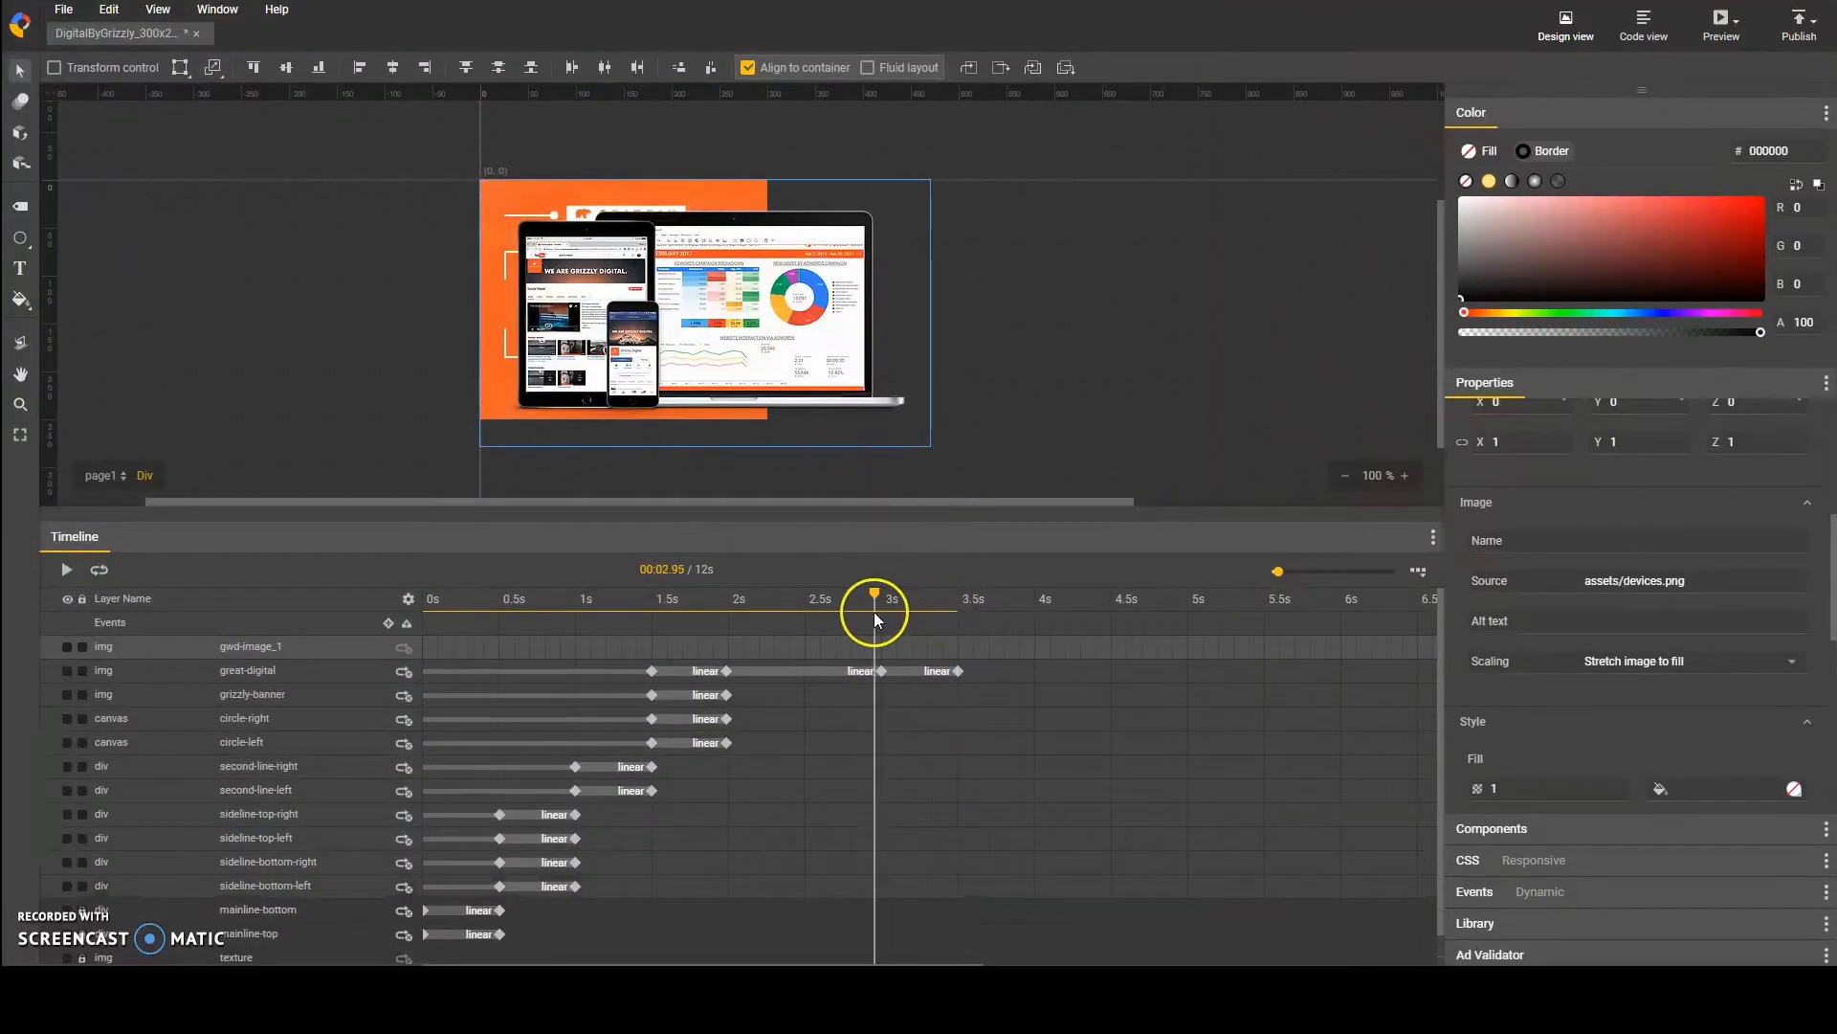
# Step: Name the imported image layer devices and add keyframes to it at 3 s and 3.5 s
pyautogui.click(958, 671)
pyautogui.doubleClick(303, 650)
pyautogui.write('devices')
pyautogui.press('Return')
pyautogui.press('F6')
pyautogui.click(882, 671)
pyautogui.click(324, 652)
pyautogui.press('F6')
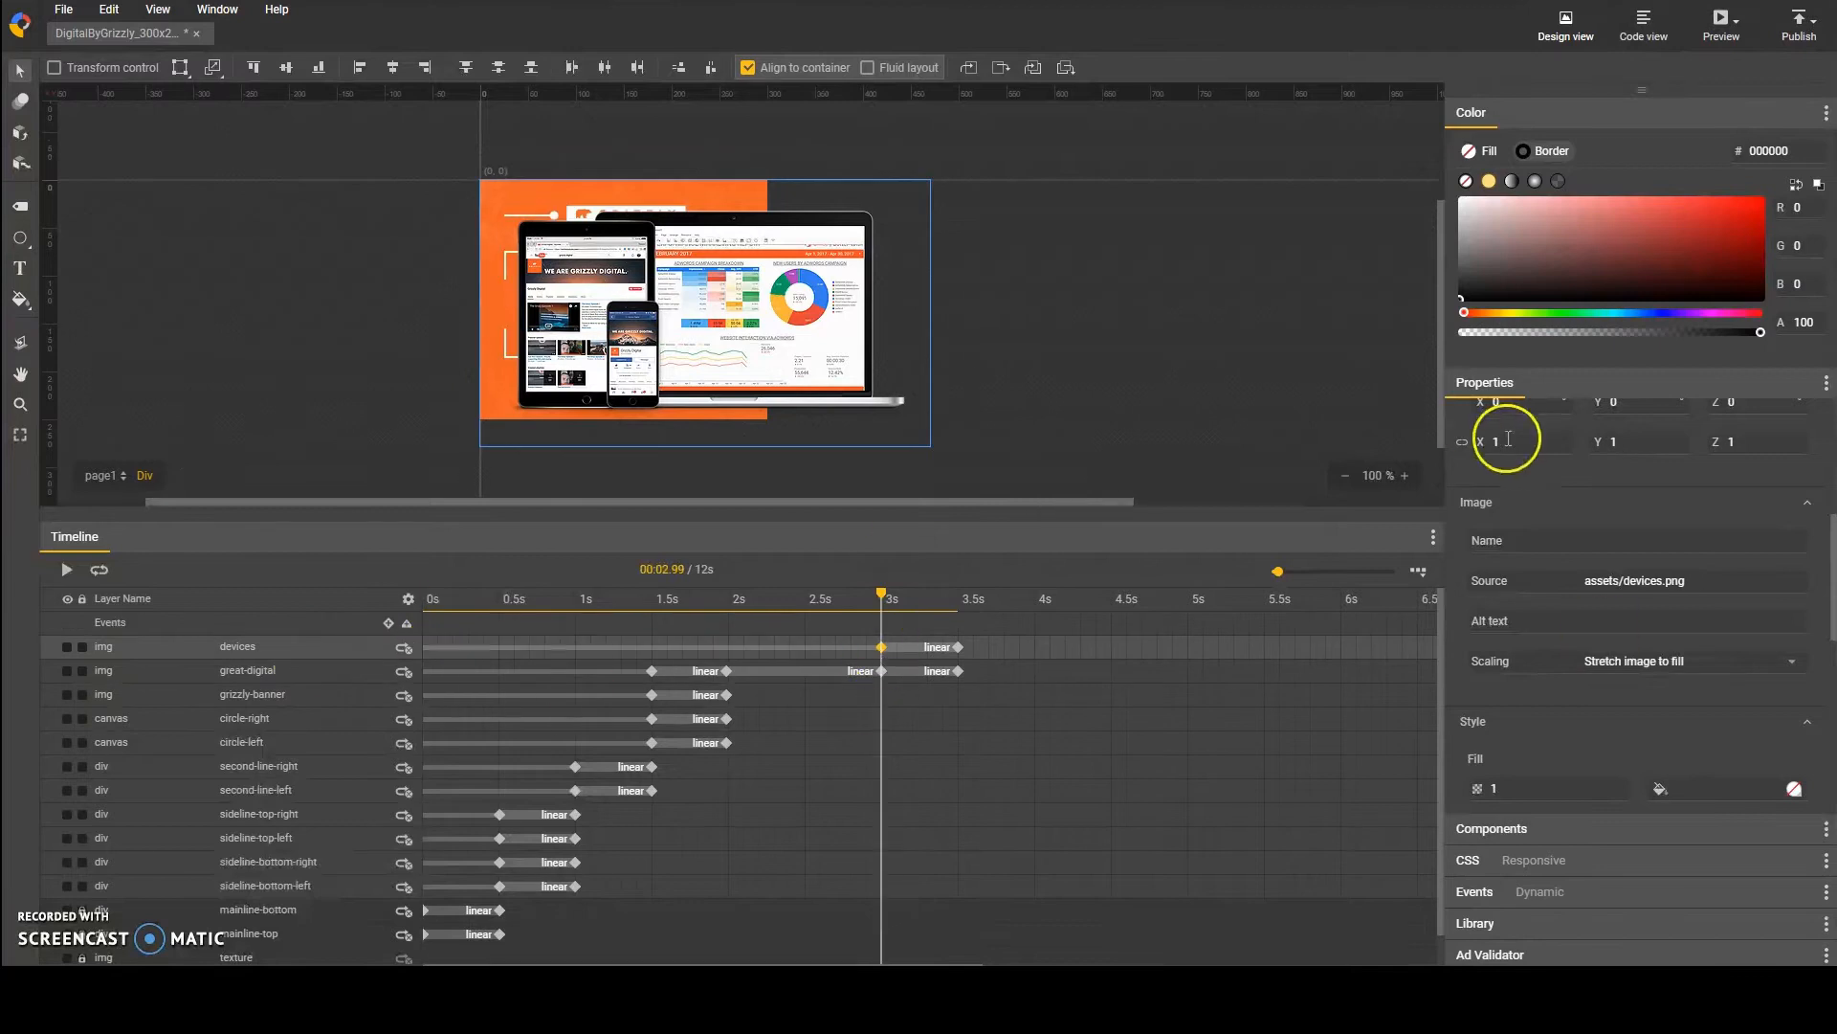
# Step: At the 3 s keyframe, scale the devices image to 0.5 in X and Y and move it just below the banner
pyautogui.doubleClick(1508, 441)
pyautogui.write('0.5')
pyautogui.doubleClick(1643, 443)
pyautogui.write('0.5')
pyautogui.moveTo(739, 317); pyautogui.dragTo(665, 461)
pyautogui.hotkey('shift', 'Down')
pyautogui.hotkey('shift', 'Down')
pyautogui.hotkey('shift', 'Down')
pyautogui.hotkey('shift', 'Down')
pyautogui.hotkey('shift', 'Down')
pyautogui.hotkey('shift', 'Down')
pyautogui.hotkey('shift', 'Down')
pyautogui.hotkey('shift', 'Down')
pyautogui.hotkey('shift', 'Down')
pyautogui.hotkey('shift', 'Down')
pyautogui.hotkey('shift', 'Down')
pyautogui.hotkey('shift', 'Down')
pyautogui.hotkey('shift', 'Down')
pyautogui.hotkey('shift', 'Down')
pyautogui.hotkey('shift', 'Down')
pyautogui.hotkey('shift', 'Down')
pyautogui.hotkey('shift', 'Down')
pyautogui.hotkey('shift', 'Down')
# Step: Set the devices image's X and Y scale to 0.6 at its 3 s keyframe
pyautogui.doubleClick(1515, 439)
pyautogui.write('0.6')
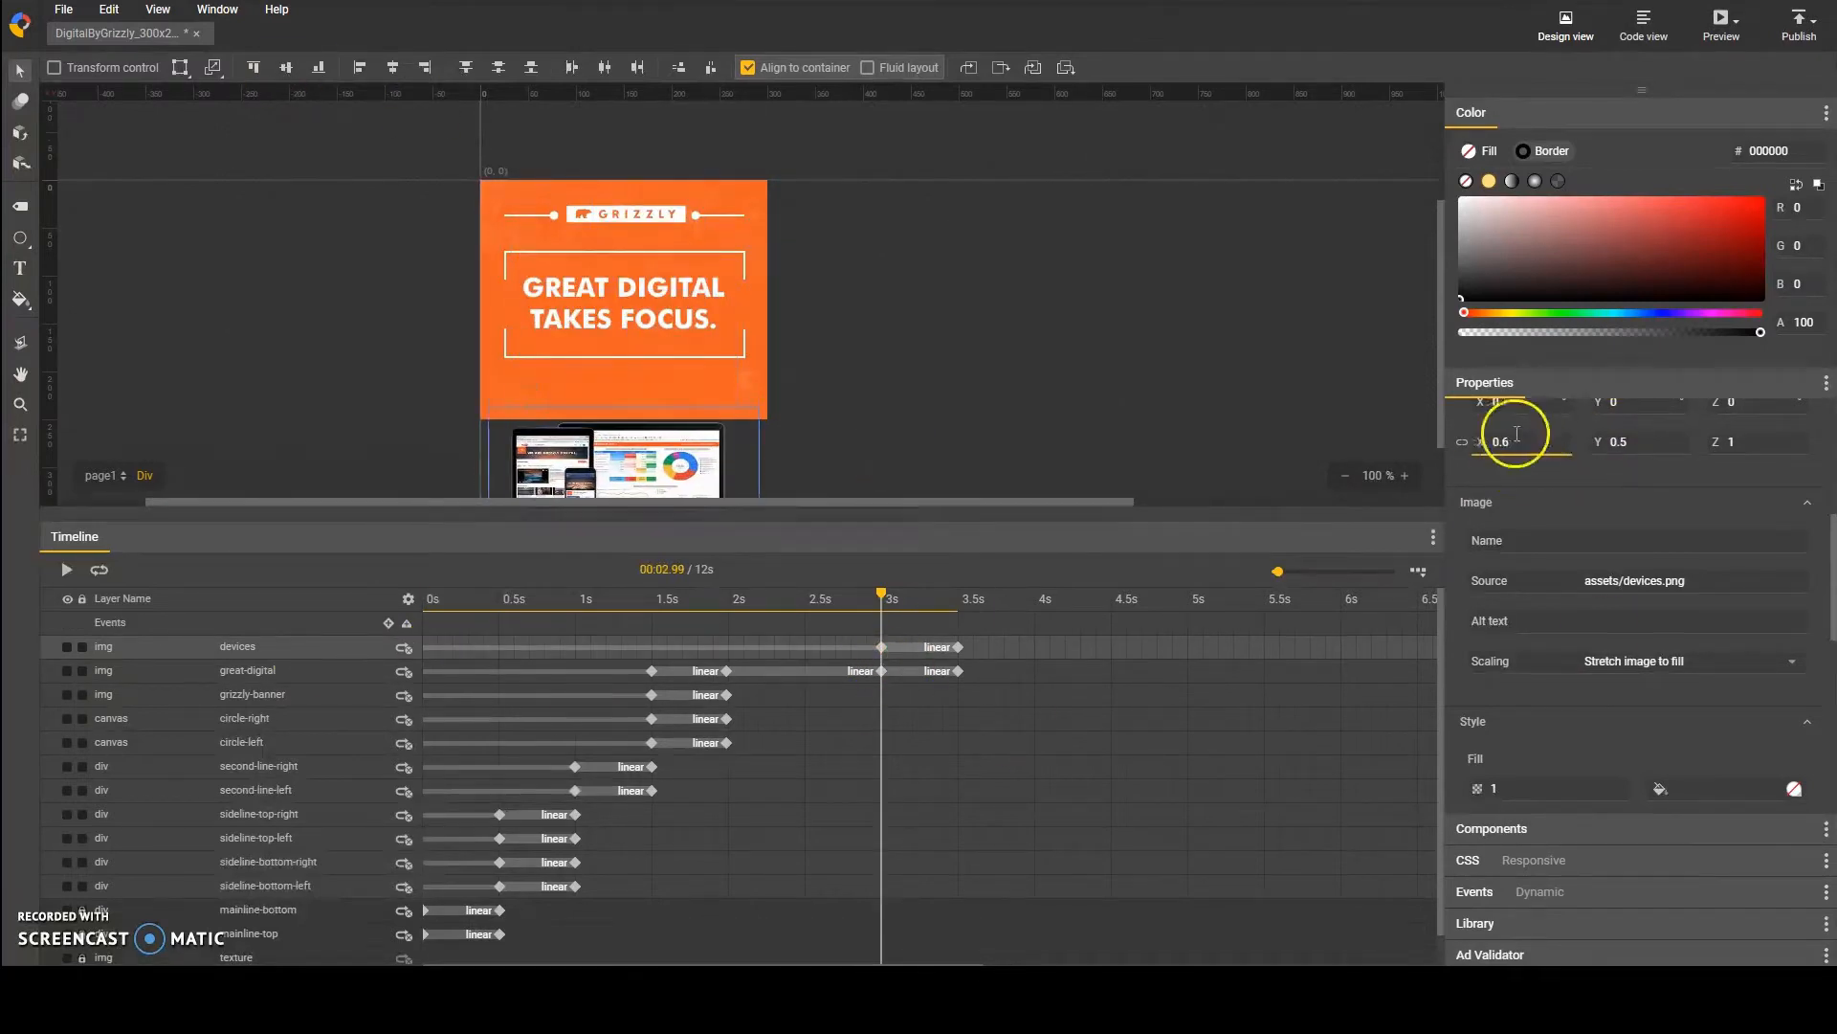
pyautogui.press('Tab')
pyautogui.write('0.6')
# Step: At the 3.5 s keyframe, move the devices image up onto the lower part of the banner and save the document
pyautogui.click(958, 647)
pyautogui.hotkey('shift', 'Up')
pyautogui.hotkey('shift', 'Up')
pyautogui.hotkey('shift', 'Up')
pyautogui.hotkey('shift', 'Up')
pyautogui.hotkey('shift', 'Up')
pyautogui.hotkey('shift', 'Up')
pyautogui.hotkey('shift', 'Up')
pyautogui.hotkey('shift', 'Up')
pyautogui.hotkey('shift', 'Up')
pyautogui.hotkey('shift', 'Up')
pyautogui.hotkey('shift', 'Up')
pyautogui.hotkey('ctrl', 's')
pyautogui.press('space')
# Step: Add keyframes to the devices layer at 4.5 s and 5 s
pyautogui.click(958, 671)
pyautogui.moveTo(958, 595); pyautogui.dragTo(980, 631)
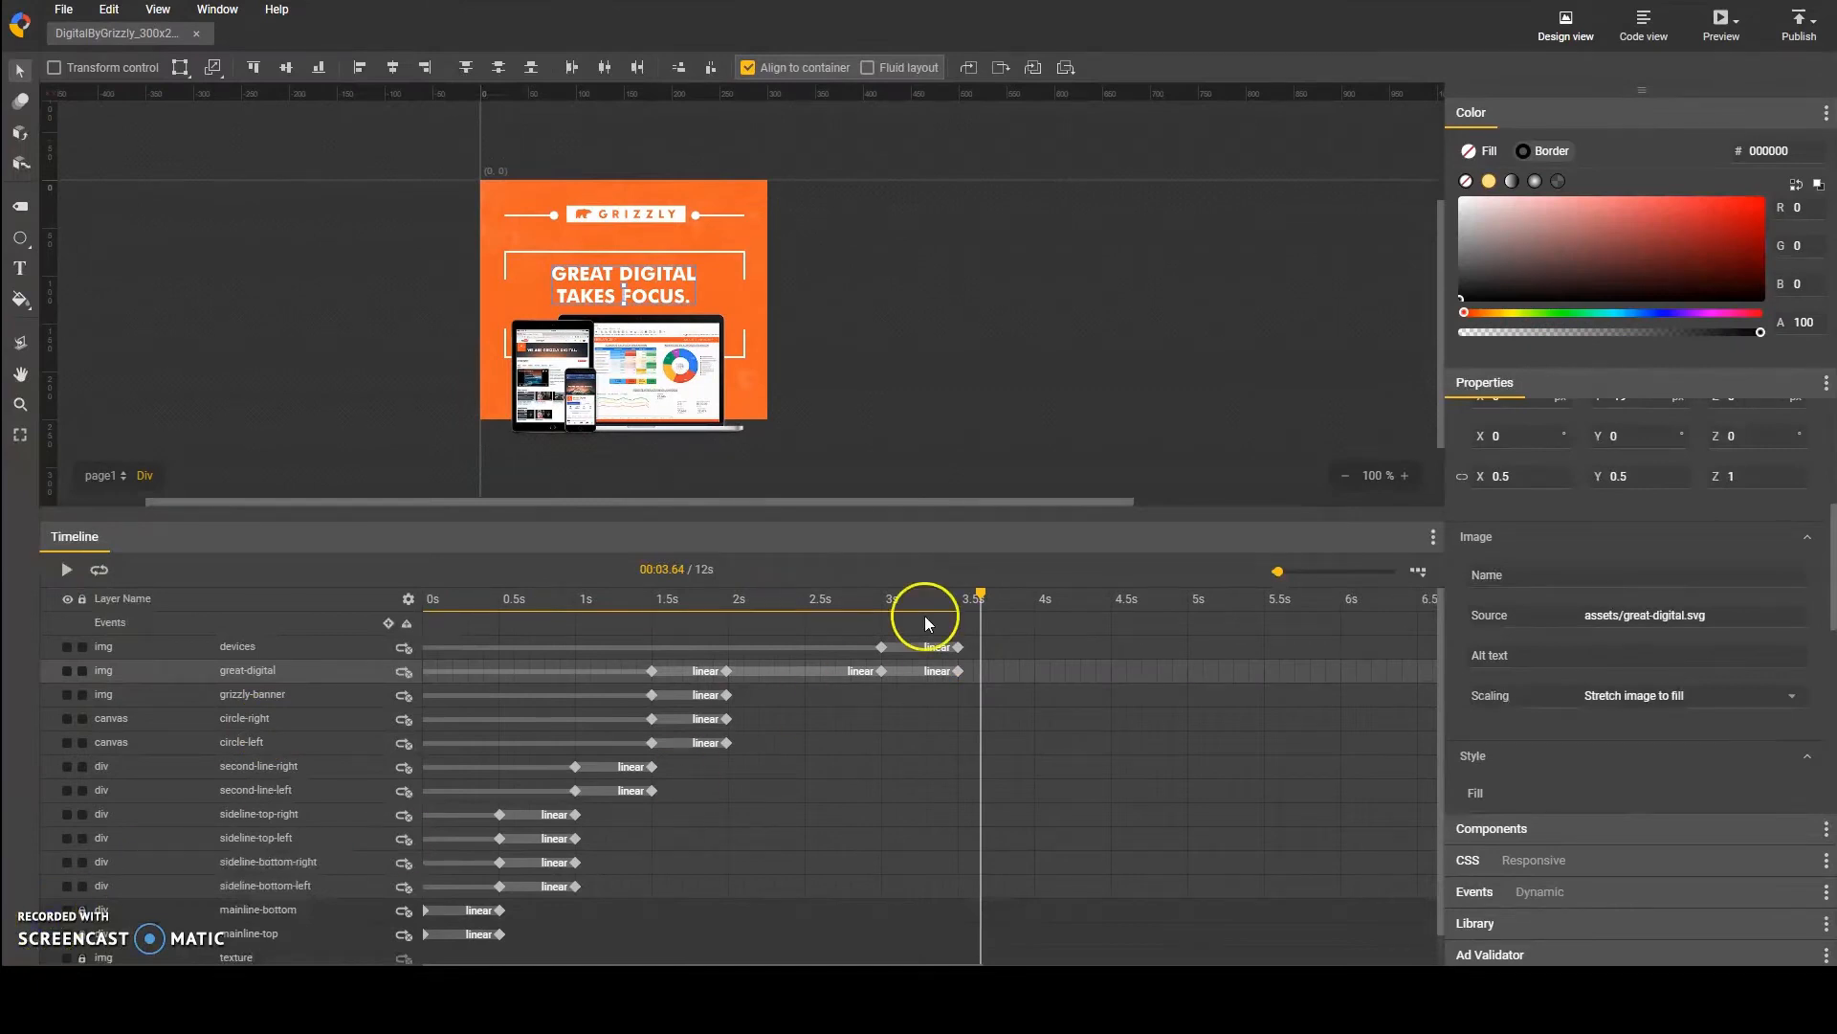
pyautogui.moveTo(976, 598); pyautogui.dragTo(1111, 601)
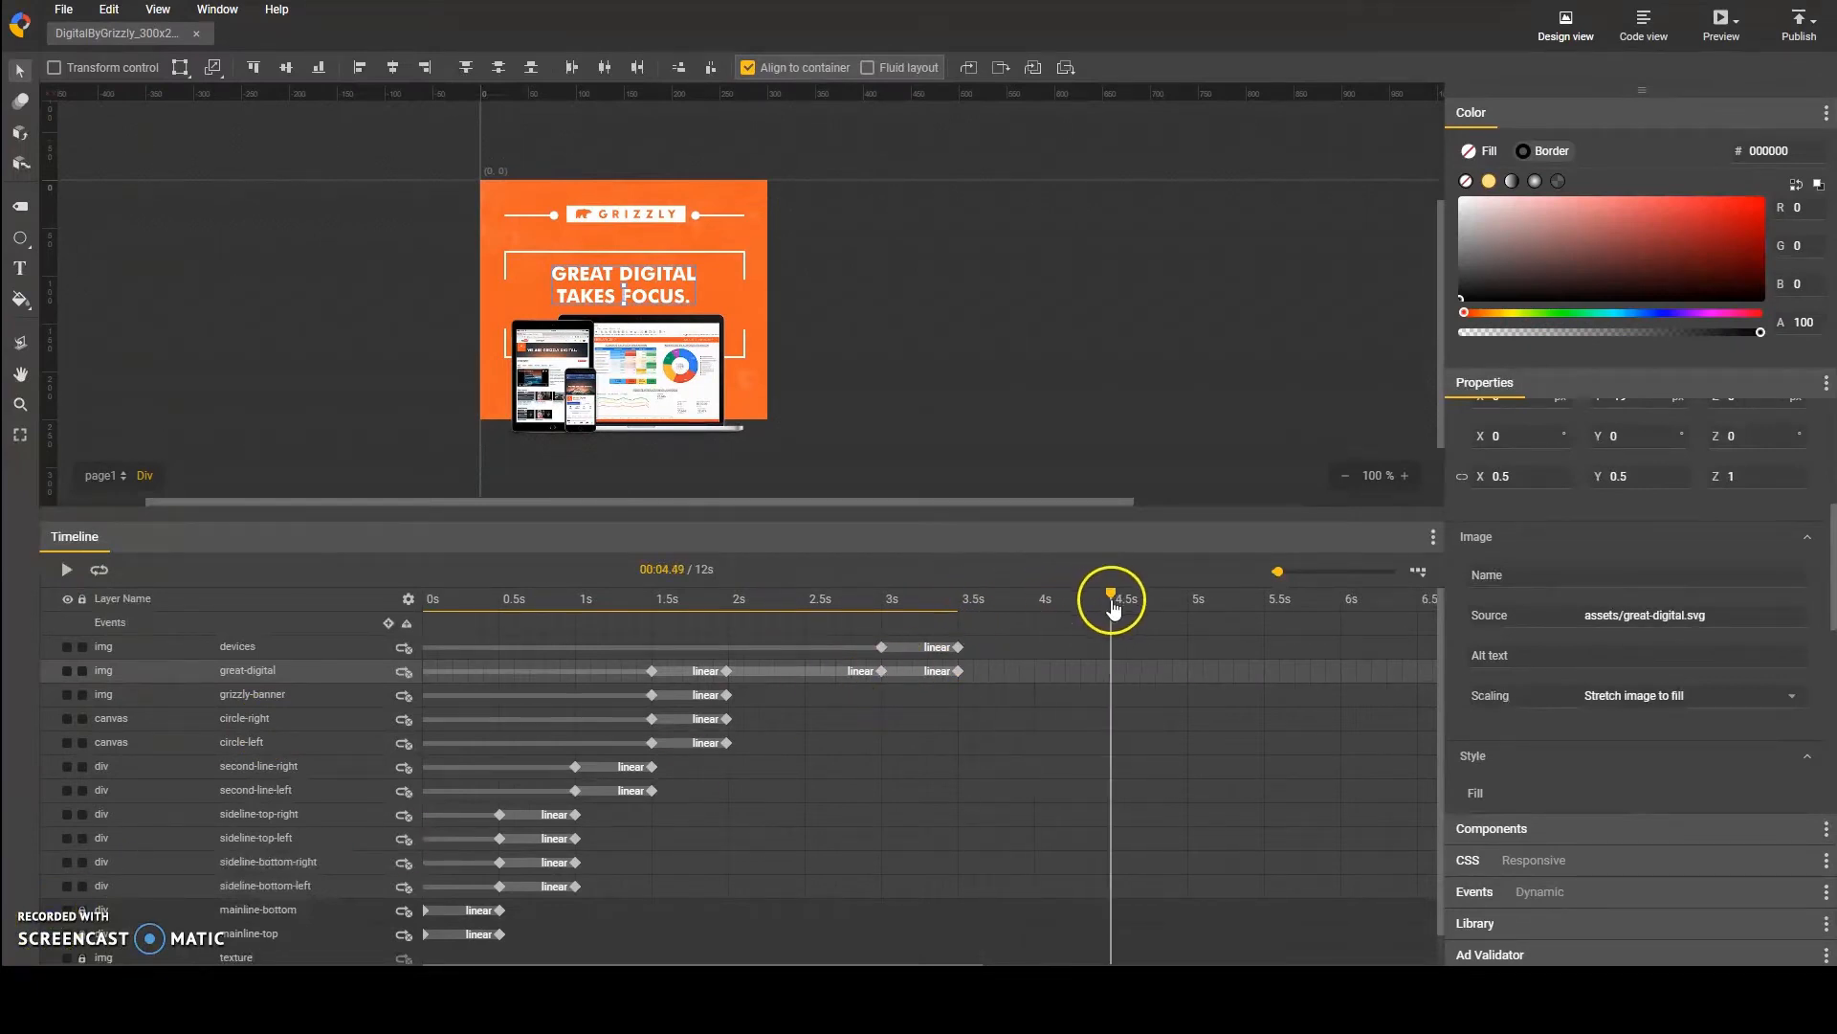
pyautogui.click(1111, 647)
pyautogui.press('F6')
pyautogui.click(1187, 649)
pyautogui.press('F6')
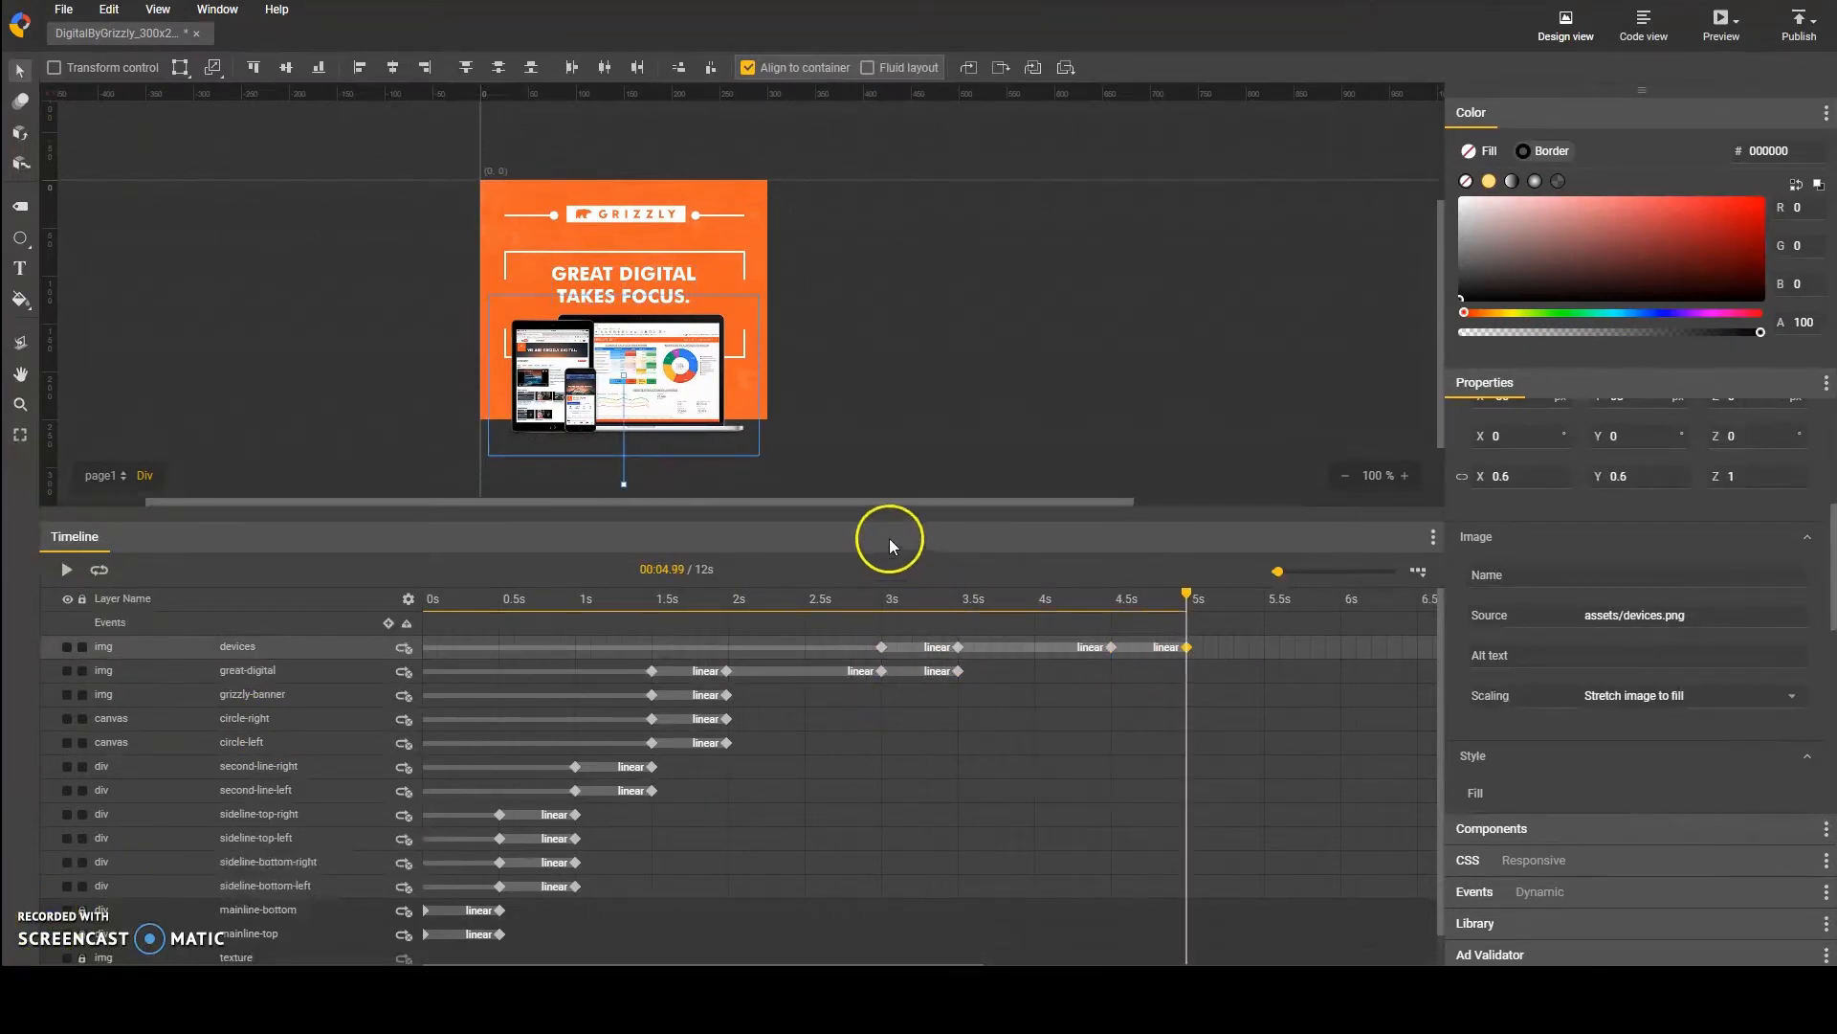
# Step: Move the devices image straight down below the banner at its 5 s keyframe
pyautogui.hotkey('shift', 'Down')
pyautogui.hotkey('shift', 'Down')
pyautogui.hotkey('shift', 'Down')
pyautogui.hotkey('shift', 'Down')
pyautogui.hotkey('shift', 'Down')
pyautogui.hotkey('shift', 'Down')
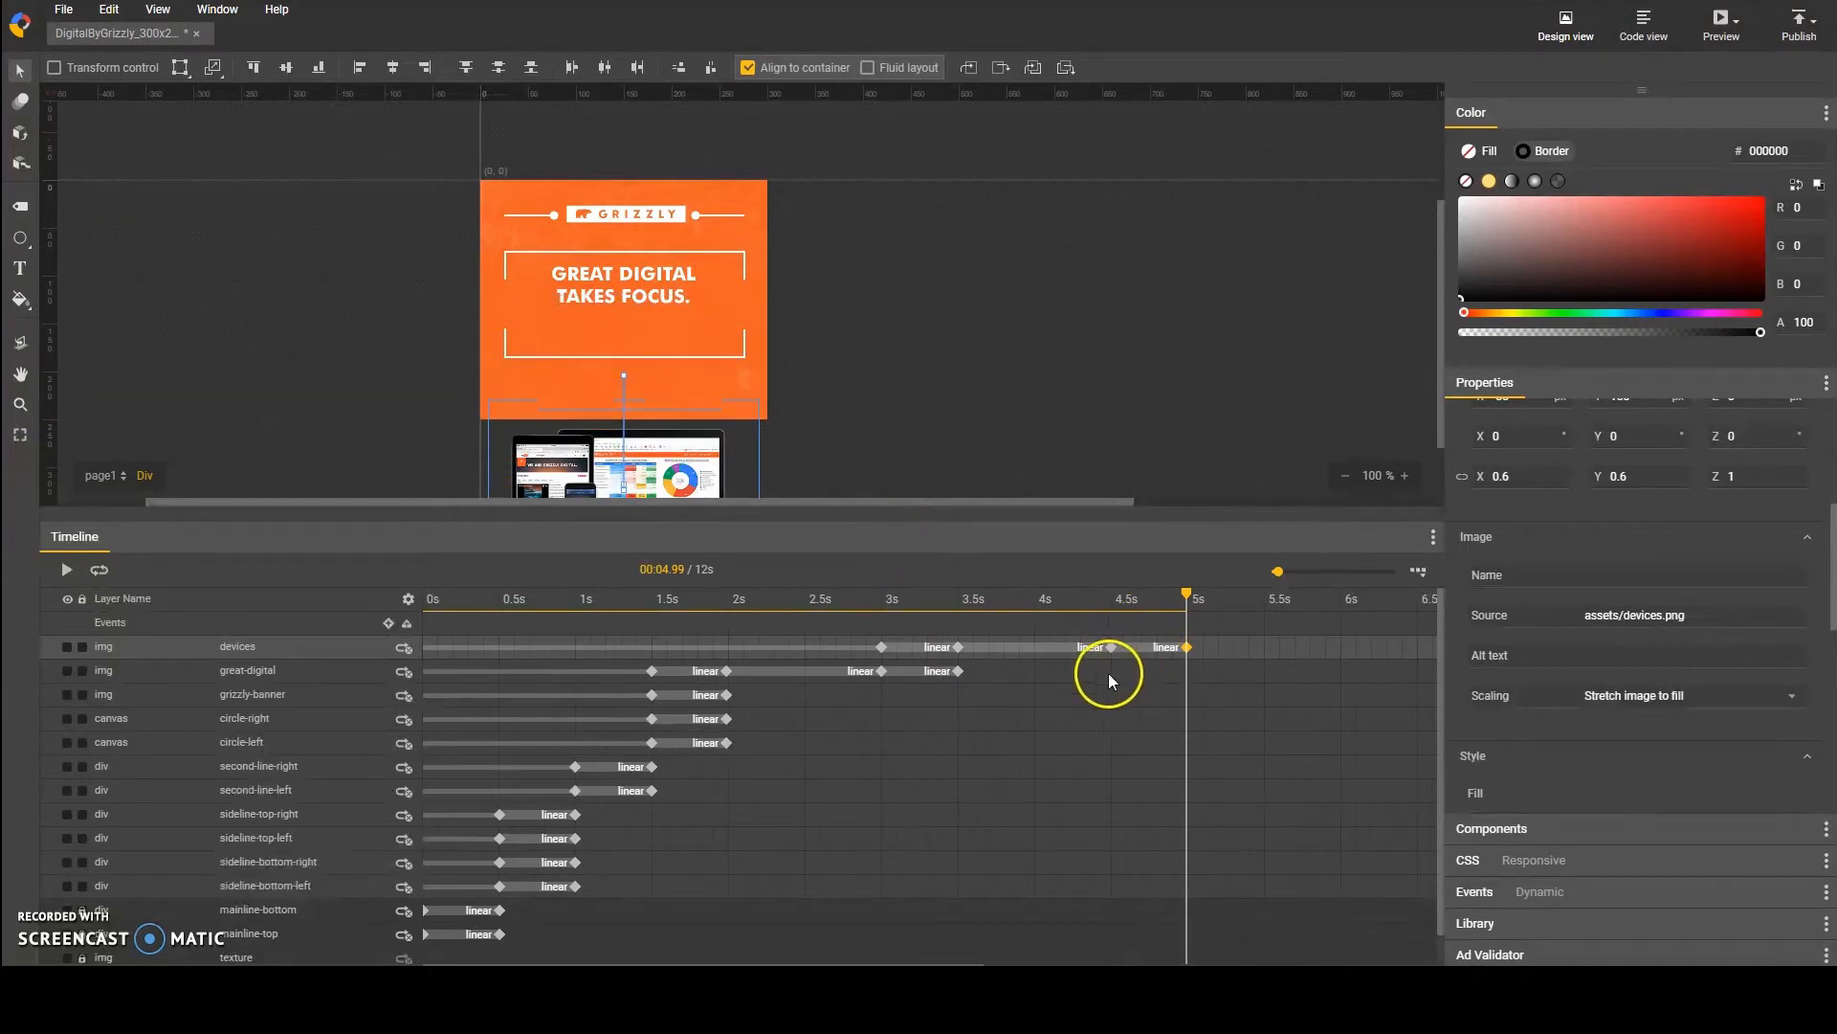
# Step: Add keyframes to the great-digital layer at 4.5 s and 5 s, and set its opacity to 0 at 5 s
pyautogui.click(1110, 673)
pyautogui.press('F6')
pyautogui.click(1187, 671)
pyautogui.press('F6')
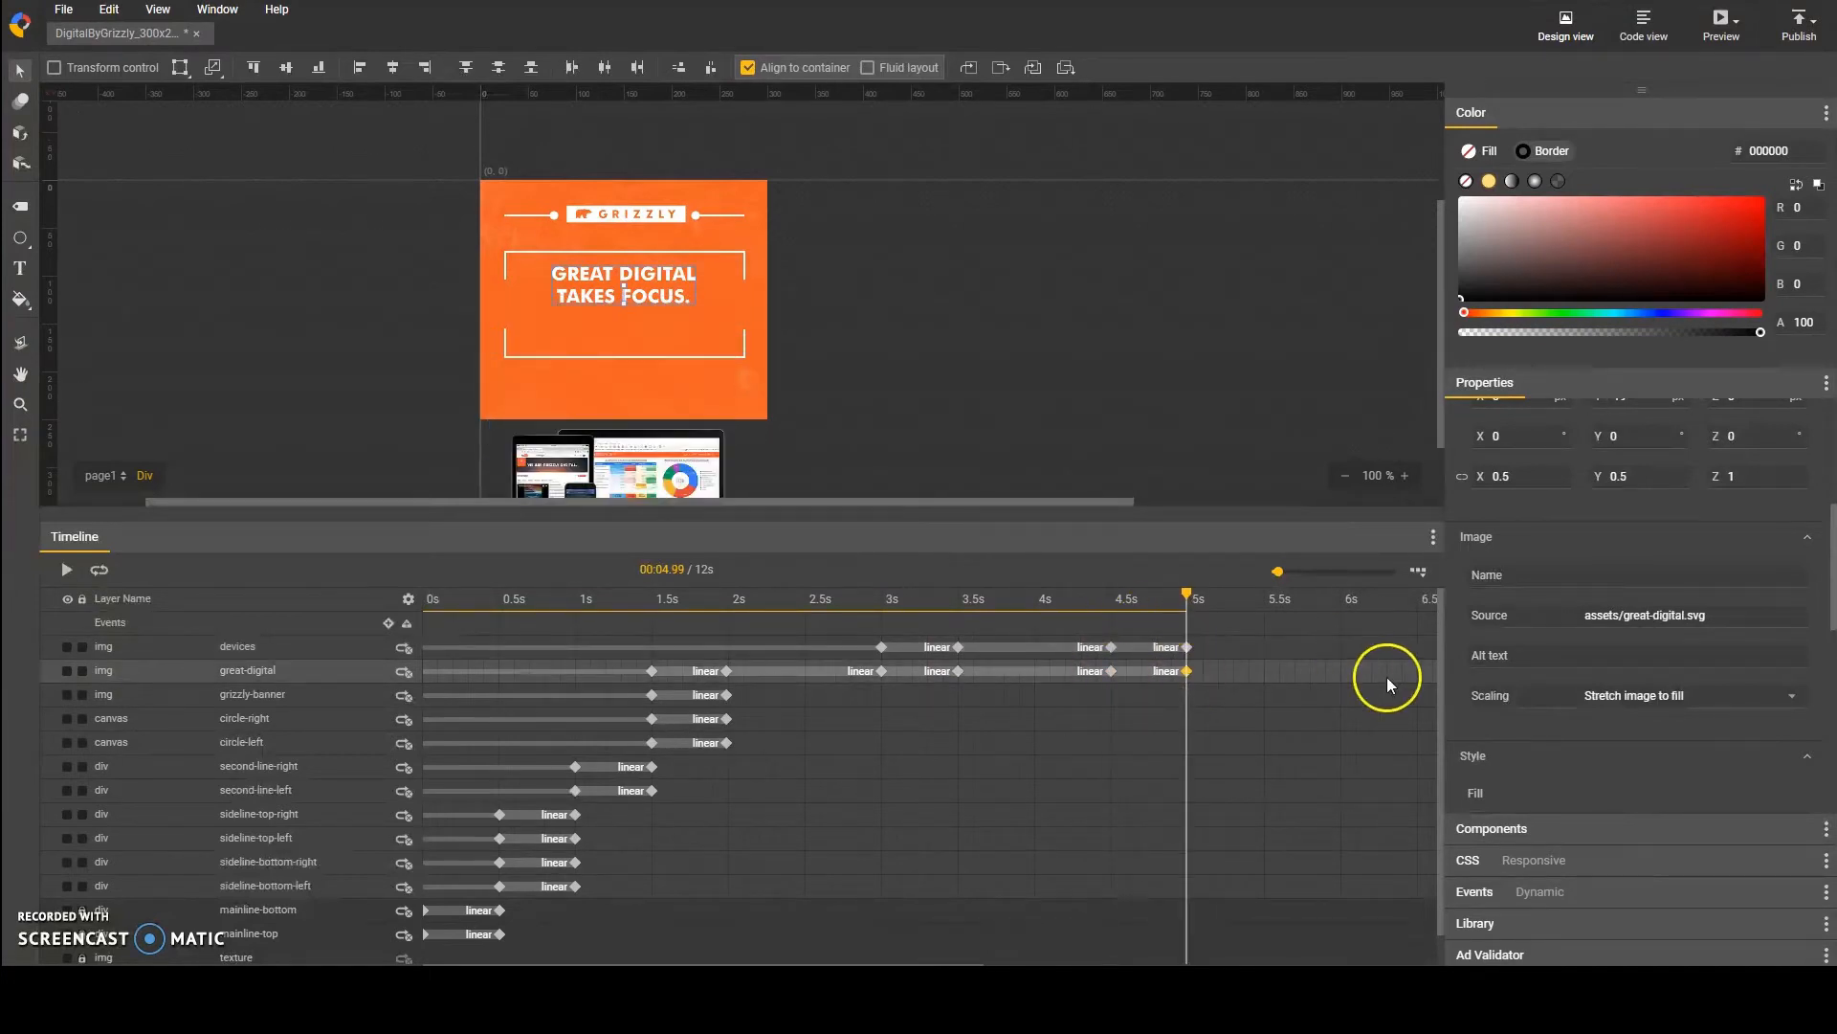
pyautogui.scroll(-2, 1516, 724)
pyautogui.click(1516, 724)
pyautogui.write('0')
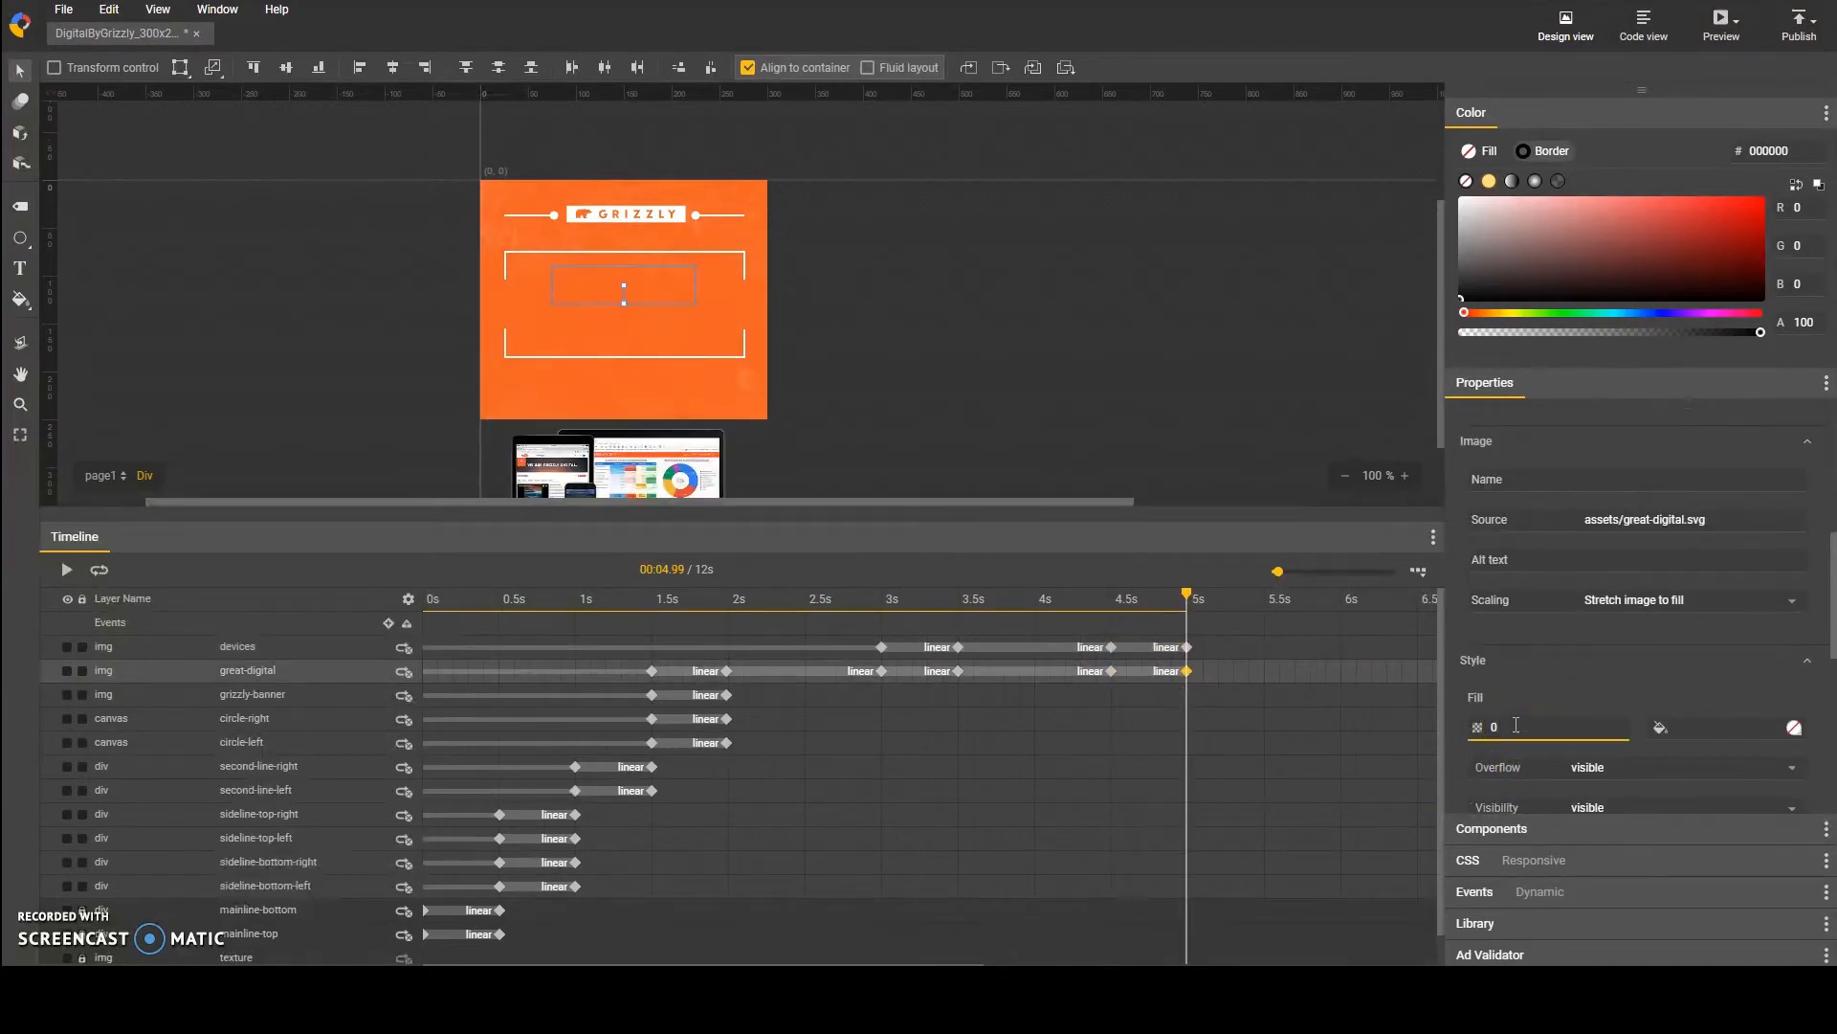
# Step: Import what-do-we-do.svg and name its layer what-do-we-do
pyautogui.click(64, 10)
pyautogui.click(117, 369)
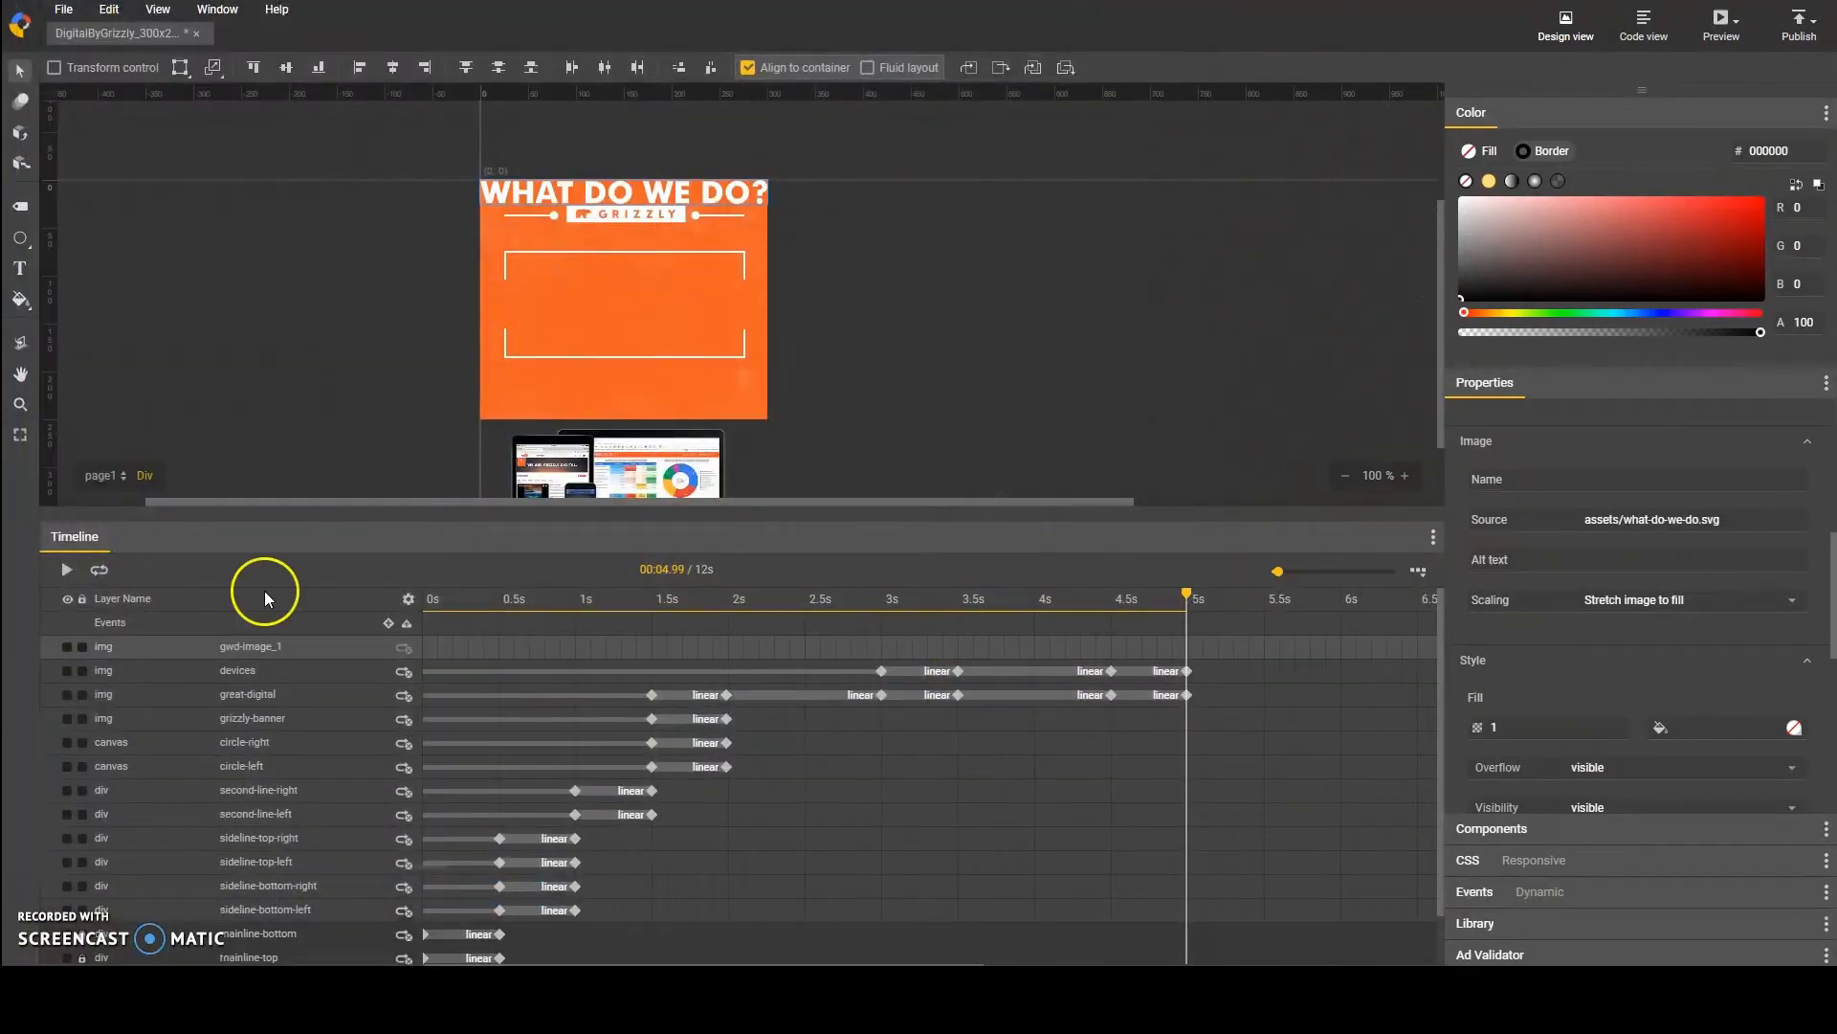
pyautogui.doubleClick(272, 649)
pyautogui.write('what-do')
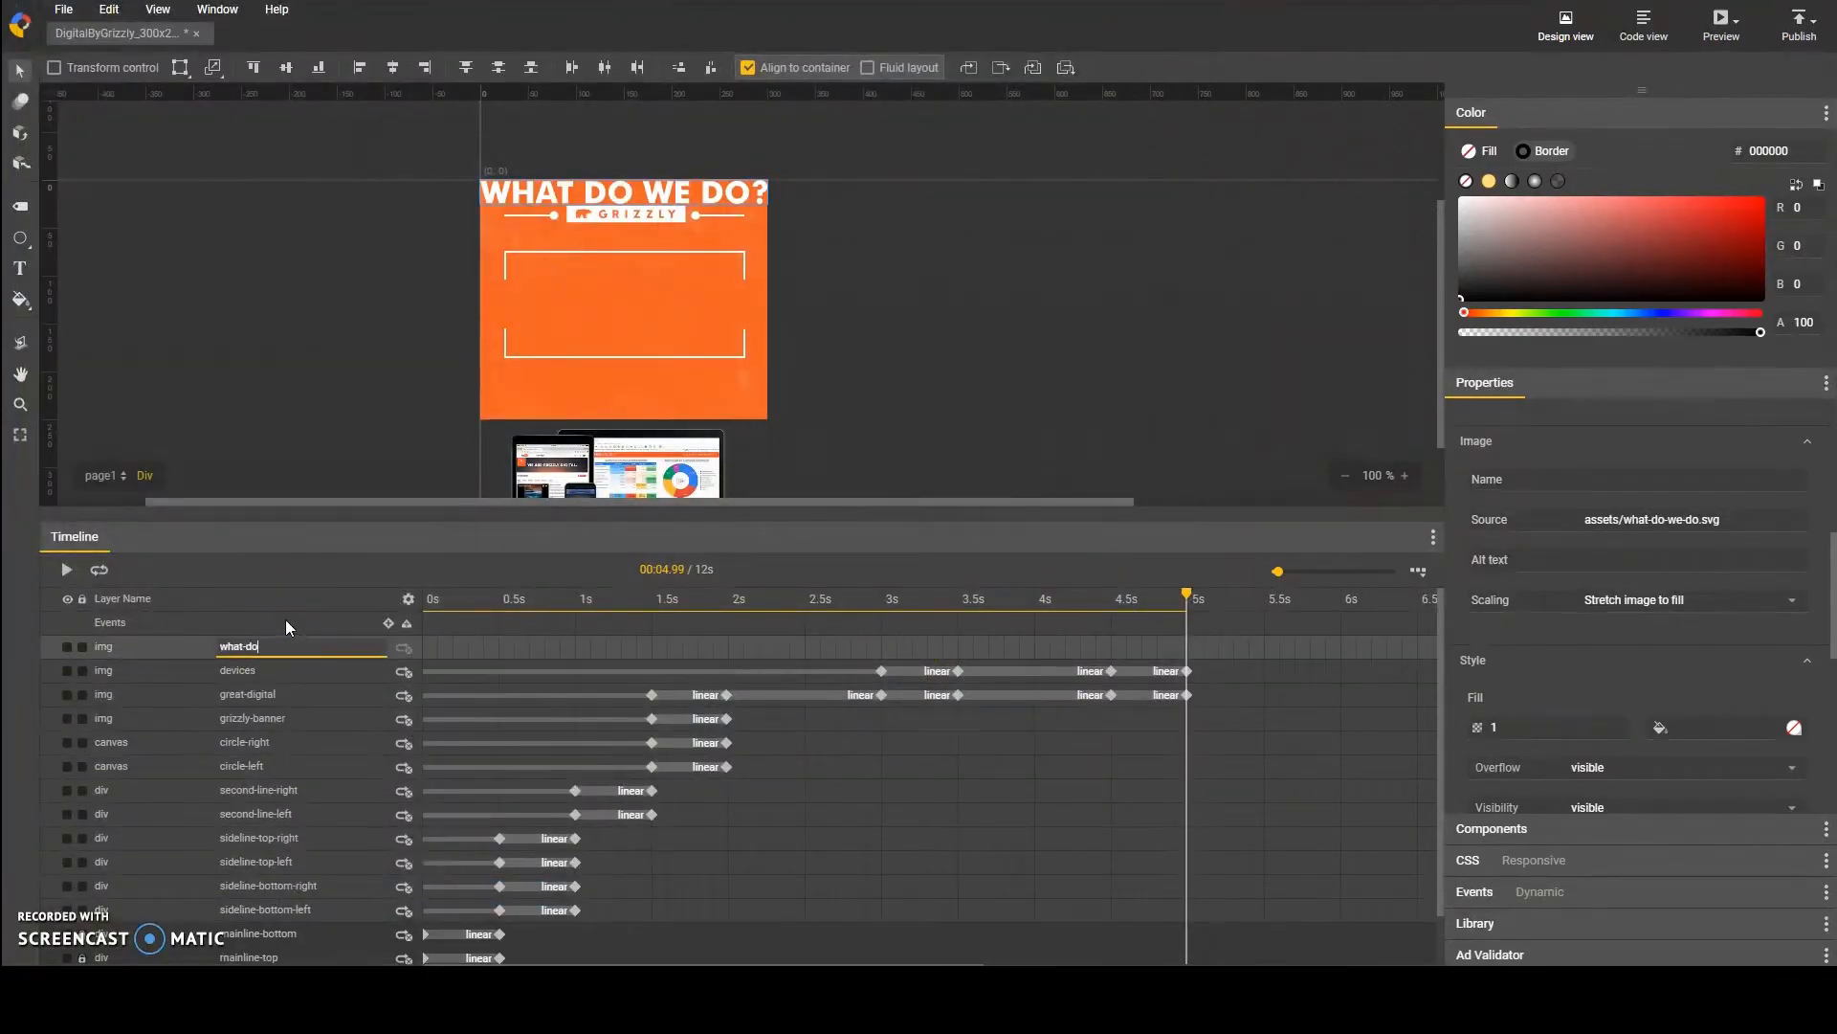
pyautogui.write('-we-do')
pyautogui.press('Return')
# Step: Add keyframes to the what-do-we-do layer at 4.5 s and 5 s
pyautogui.click(1110, 672)
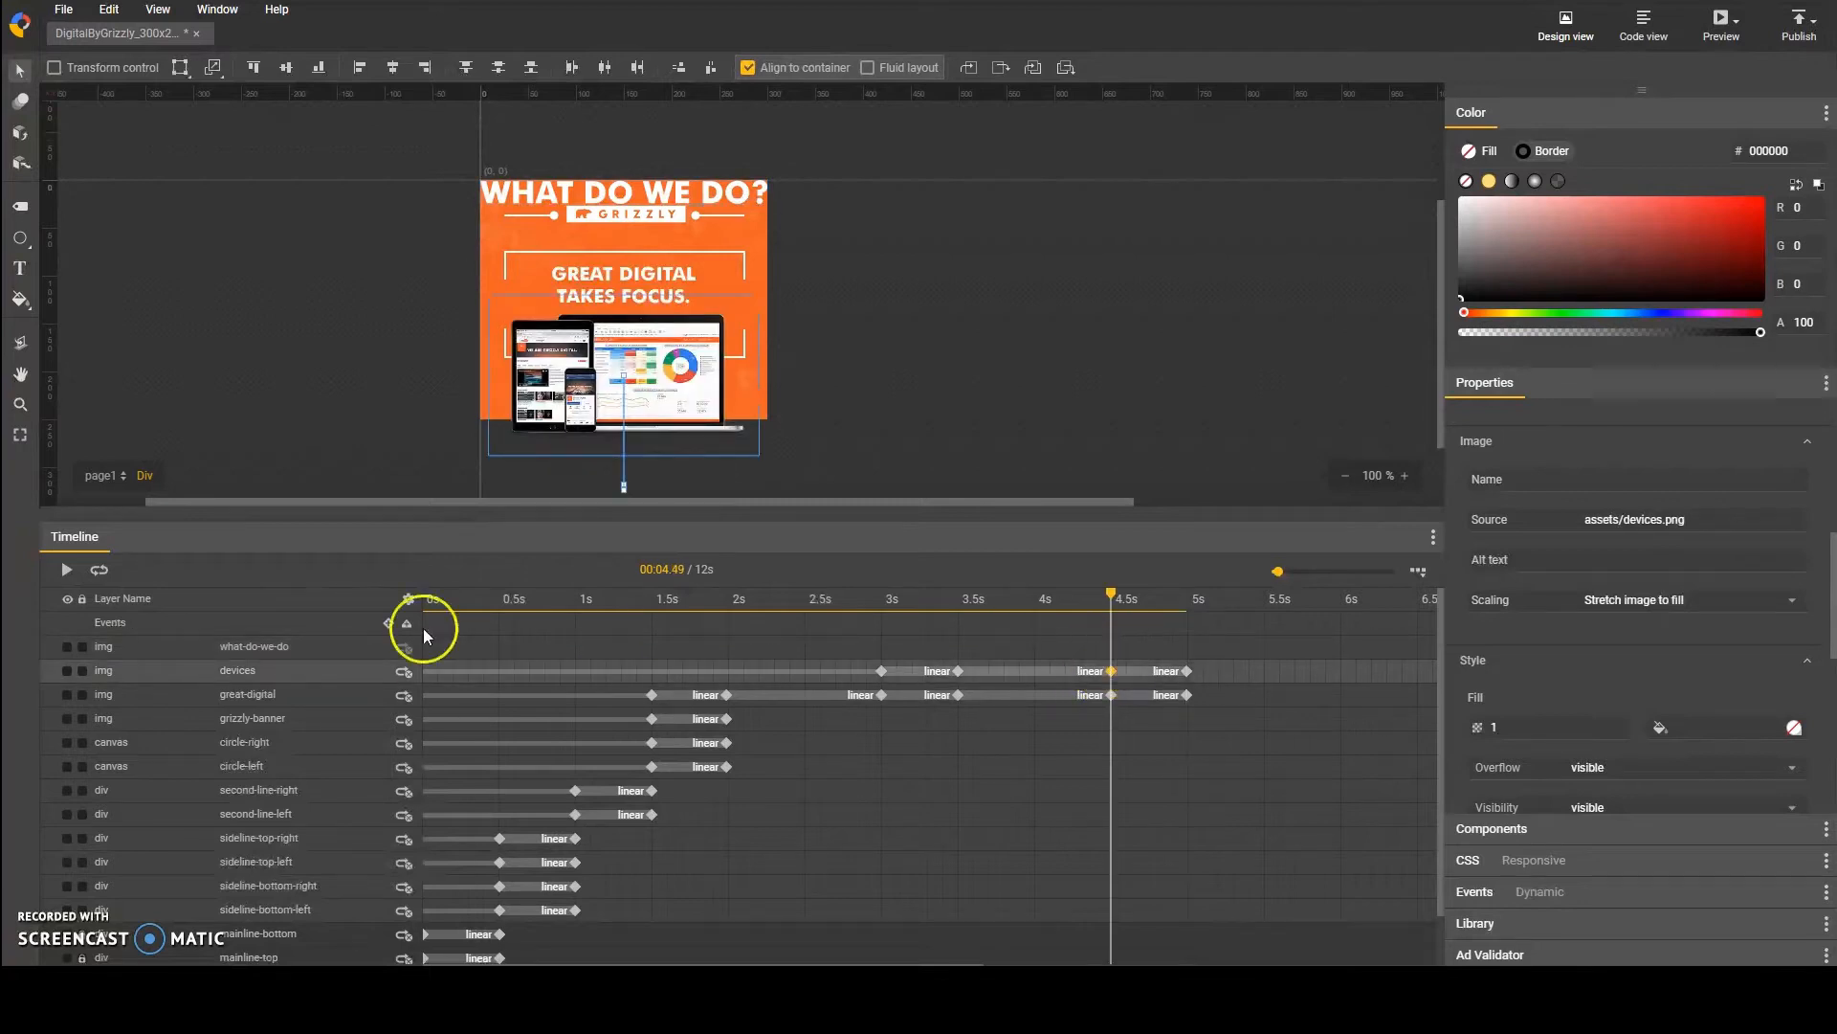
pyautogui.click(326, 644)
pyautogui.press('F6')
pyautogui.click(1187, 672)
pyautogui.click(339, 649)
pyautogui.press('F6')
# Step: At the 4.5 s keyframe, move the what-do-we-do text down to a top position of 90 px
pyautogui.click(427, 648)
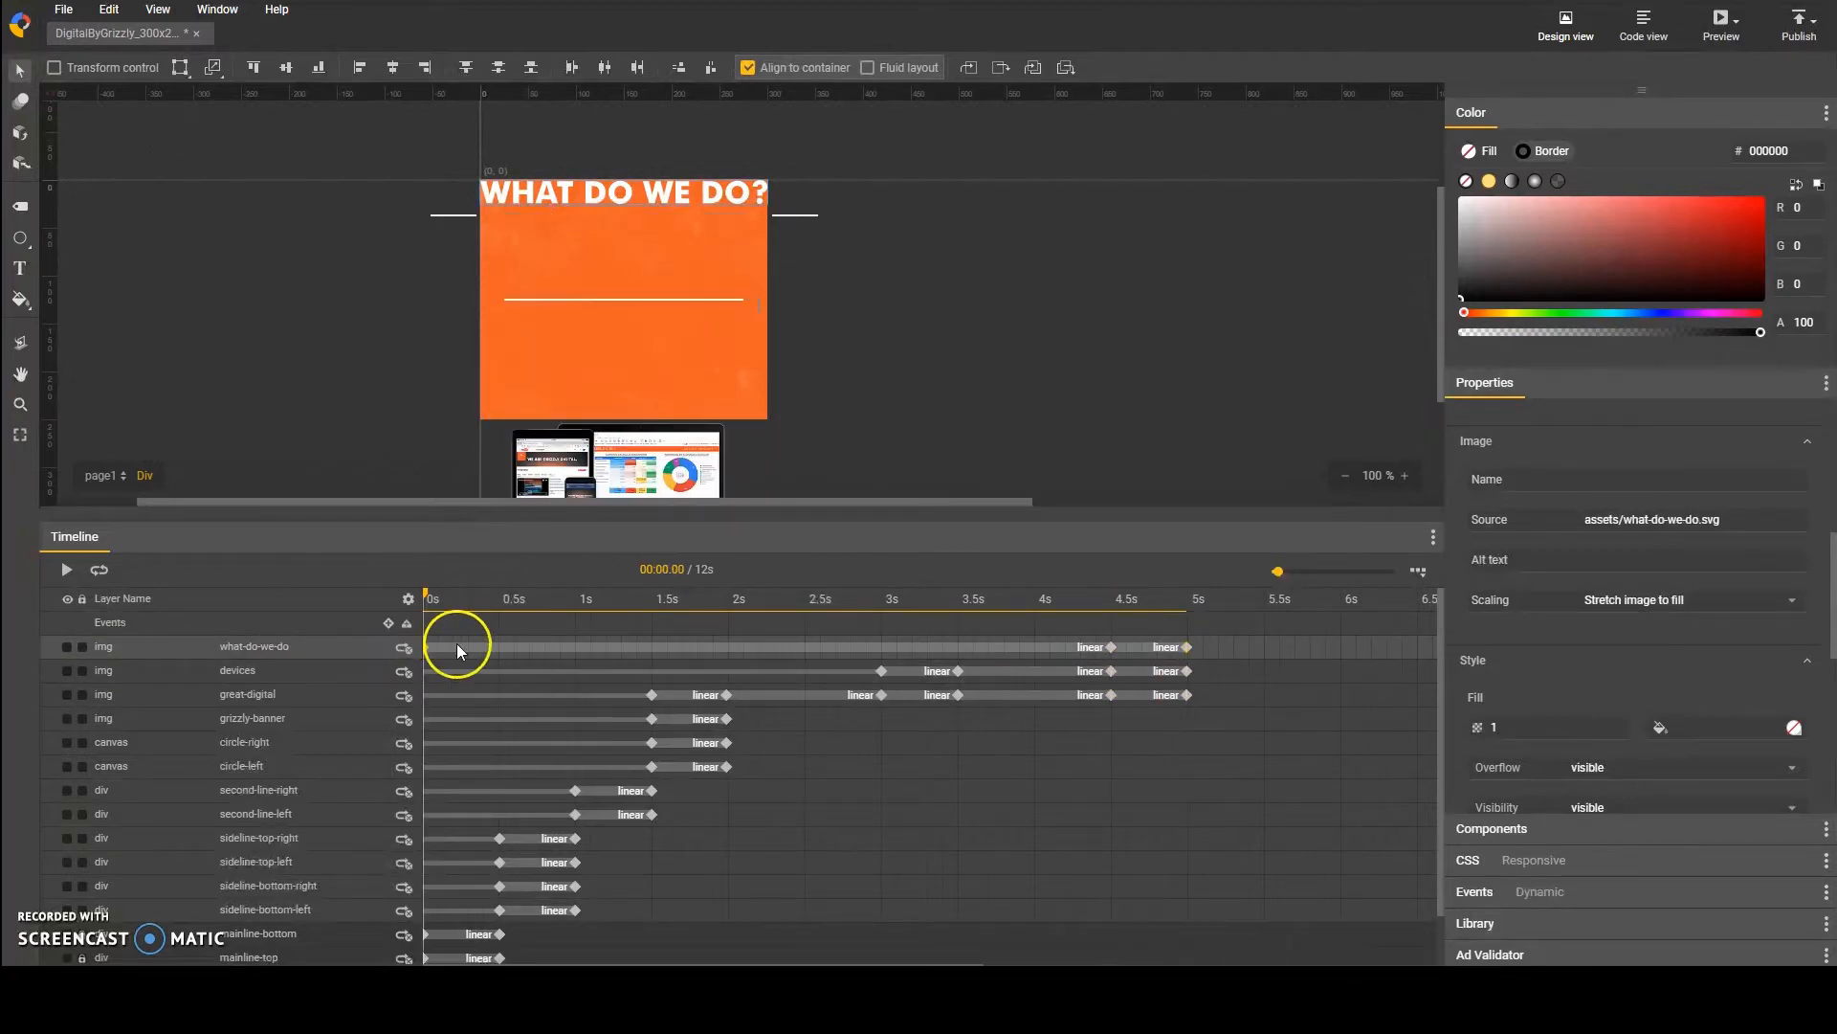
pyautogui.click(1111, 648)
pyautogui.hotkey('shift', 'Down')
pyautogui.hotkey('shift', 'Down')
pyautogui.hotkey('shift', 'Down')
pyautogui.hotkey('shift', 'Down')
pyautogui.hotkey('shift', 'Down')
pyautogui.hotkey('shift', 'Down')
pyautogui.hotkey('shift', 'Down')
pyautogui.hotkey('shift', 'Down')
pyautogui.hotkey('shift', 'Down')
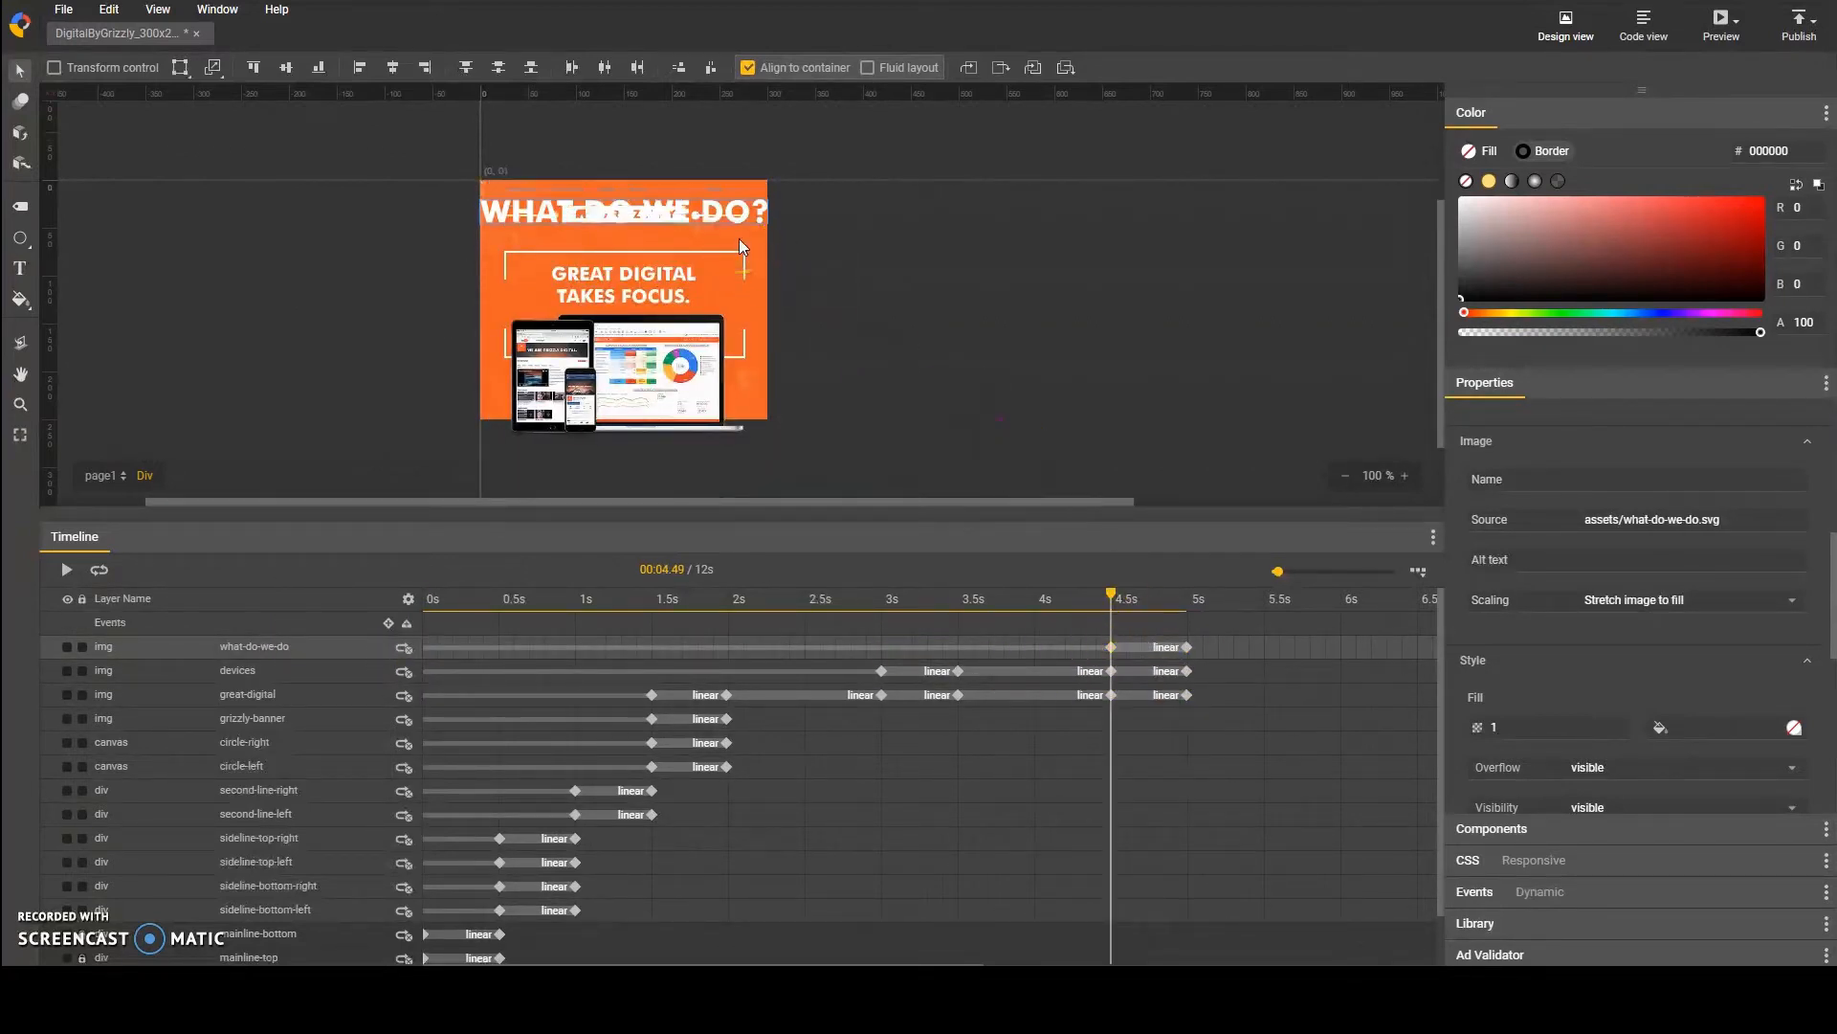
# Step: Set the what-do-we-do text's X and Y scale to 0.7 at its 4.5 s keyframe
pyautogui.scroll(-1, 1604, 623)
pyautogui.scroll(-4, 1585, 683)
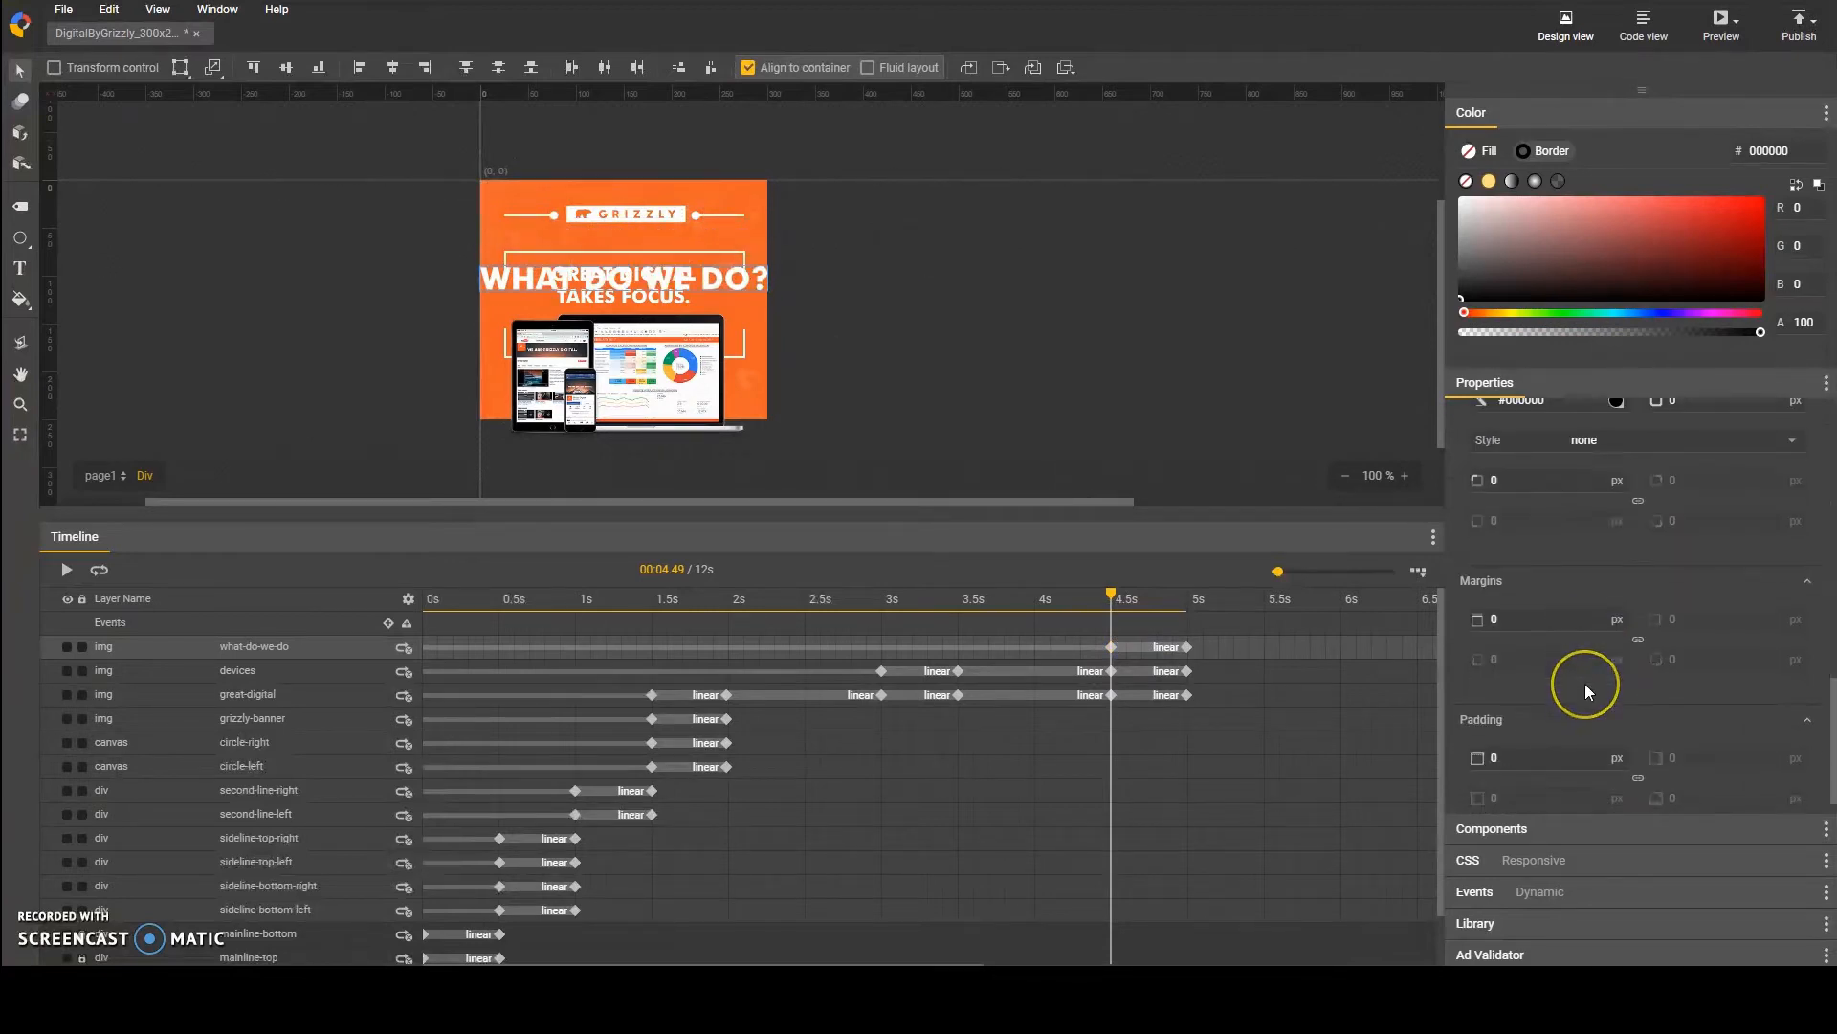
pyautogui.scroll(8, 1584, 683)
pyautogui.click(1522, 718)
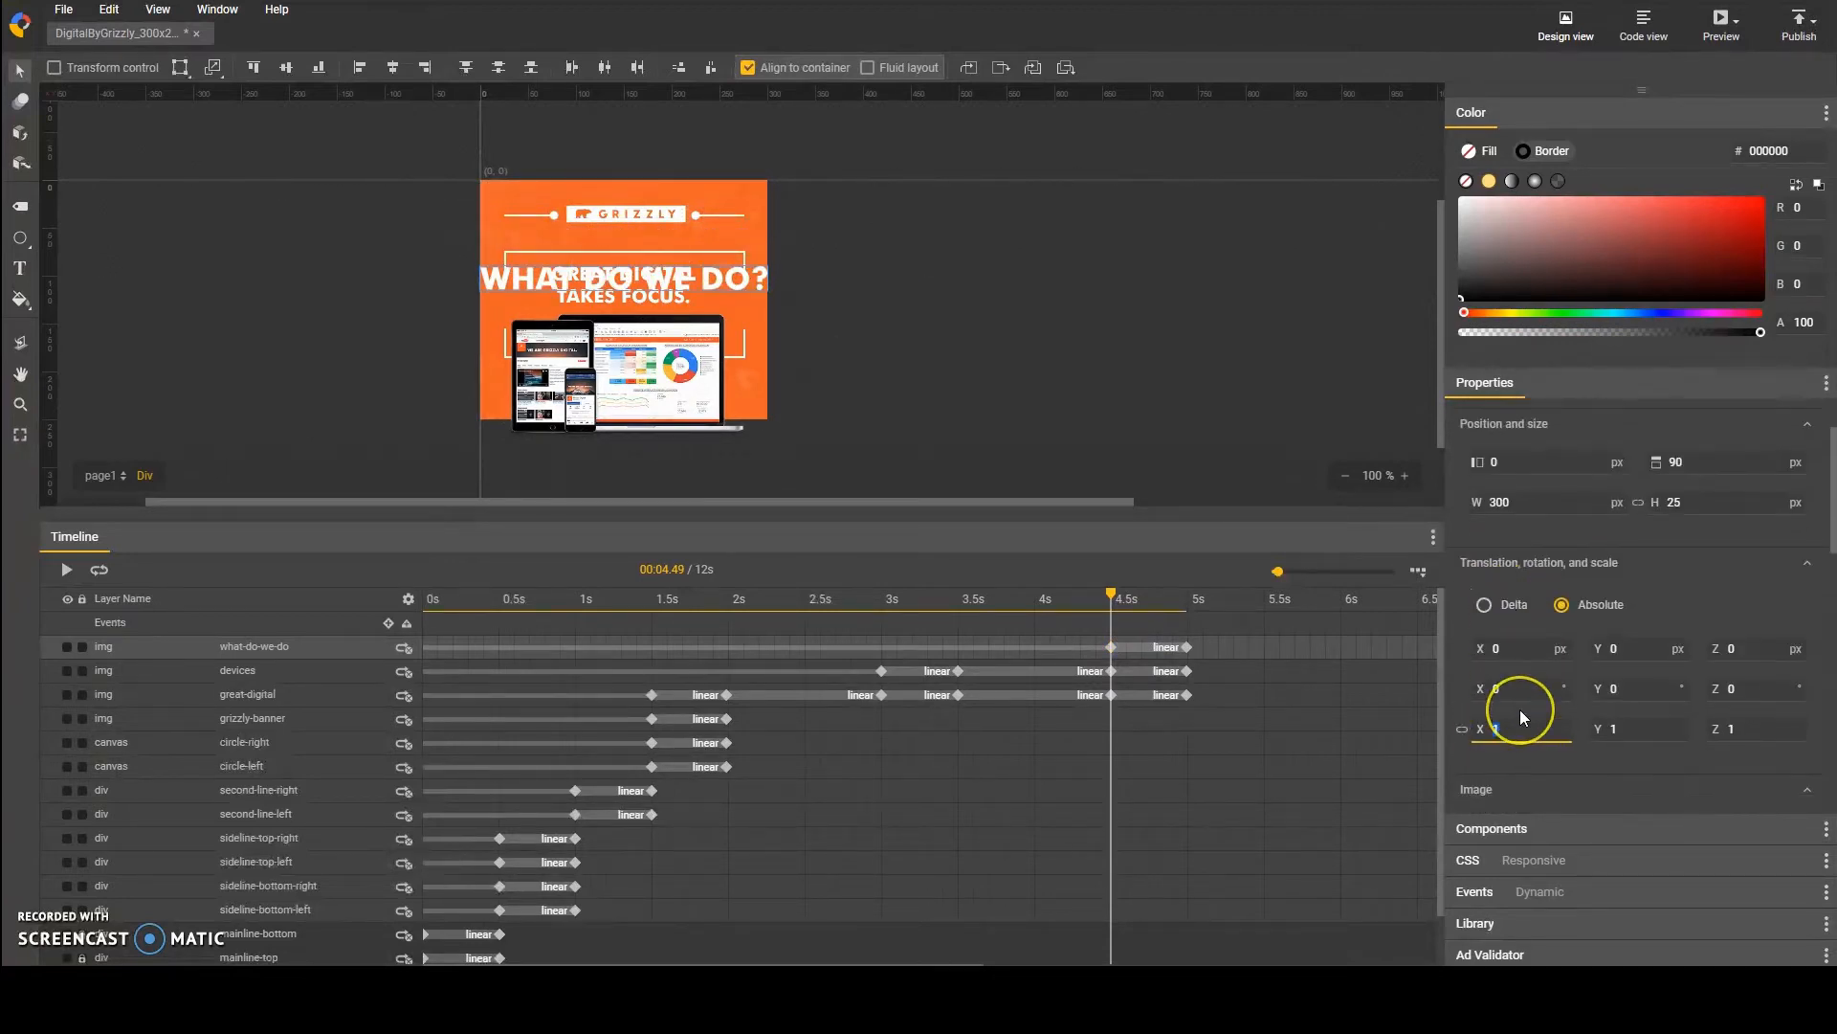
pyautogui.write('.7')
pyautogui.click(1651, 731)
pyautogui.write('.7')
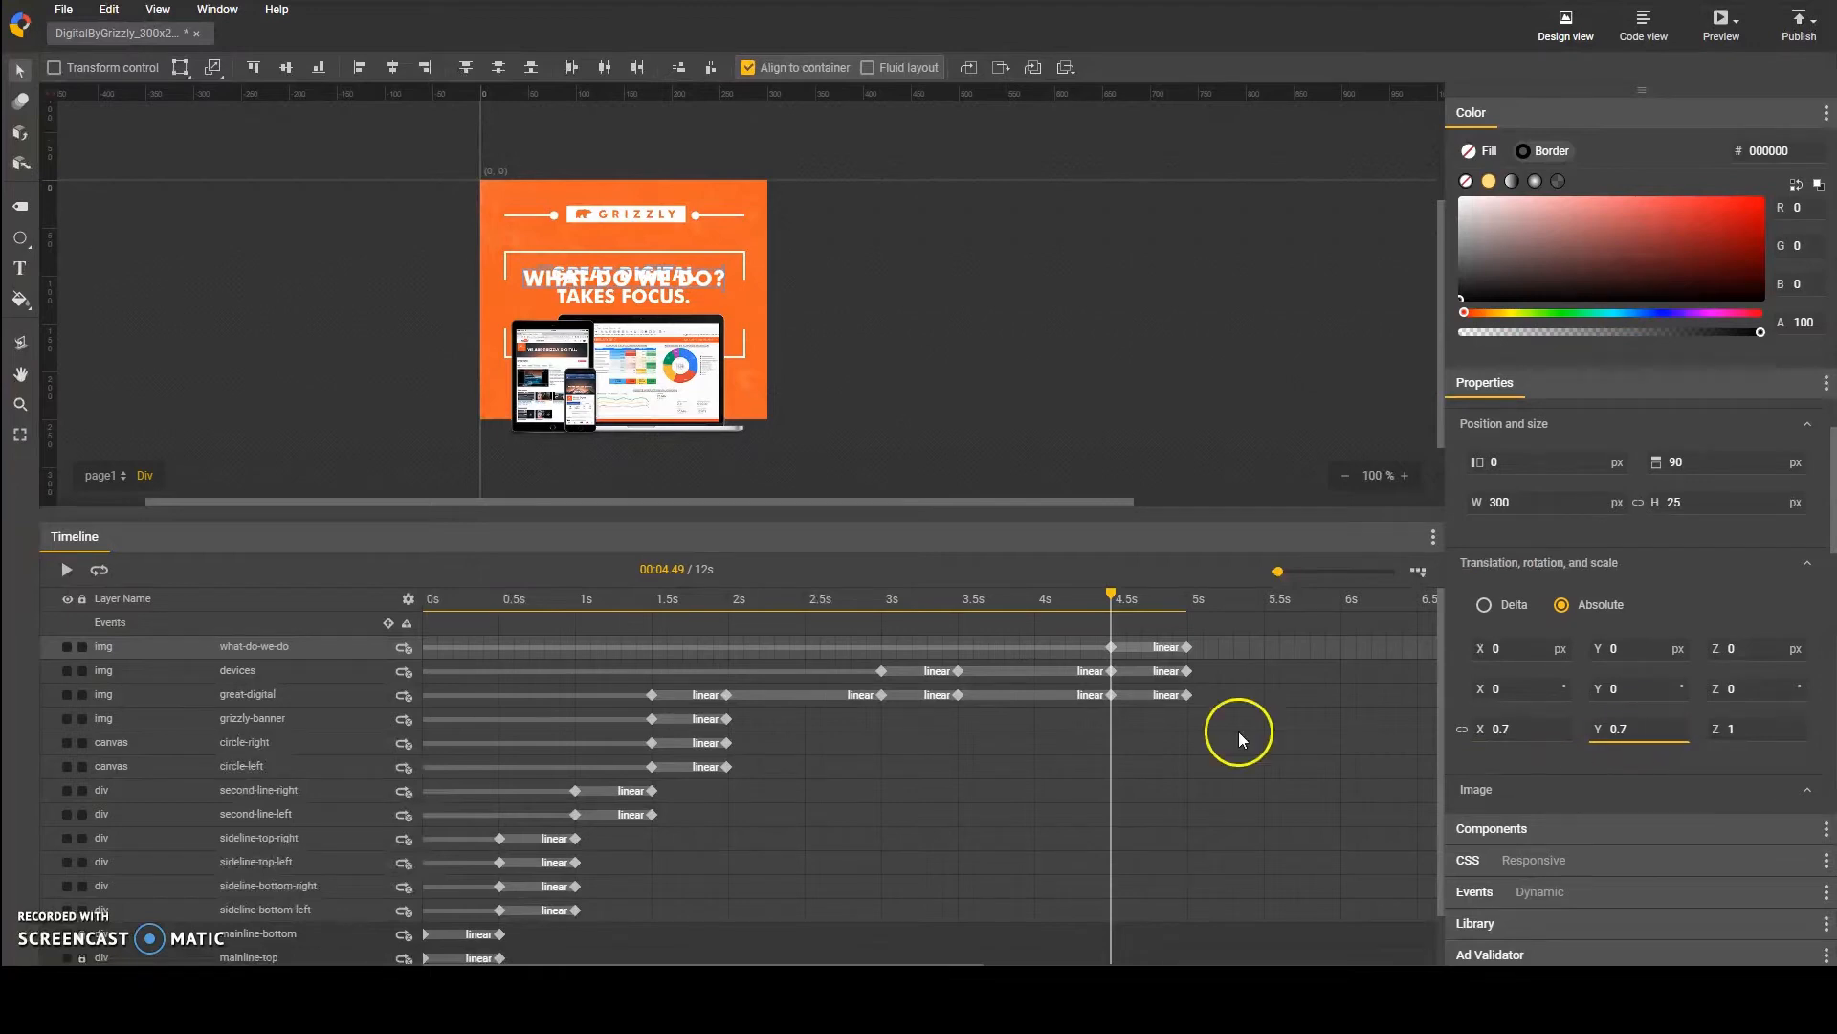
# Step: Nudge the what-do-we-do text up 3 px at its 4.5 s keyframe
pyautogui.click(1112, 646)
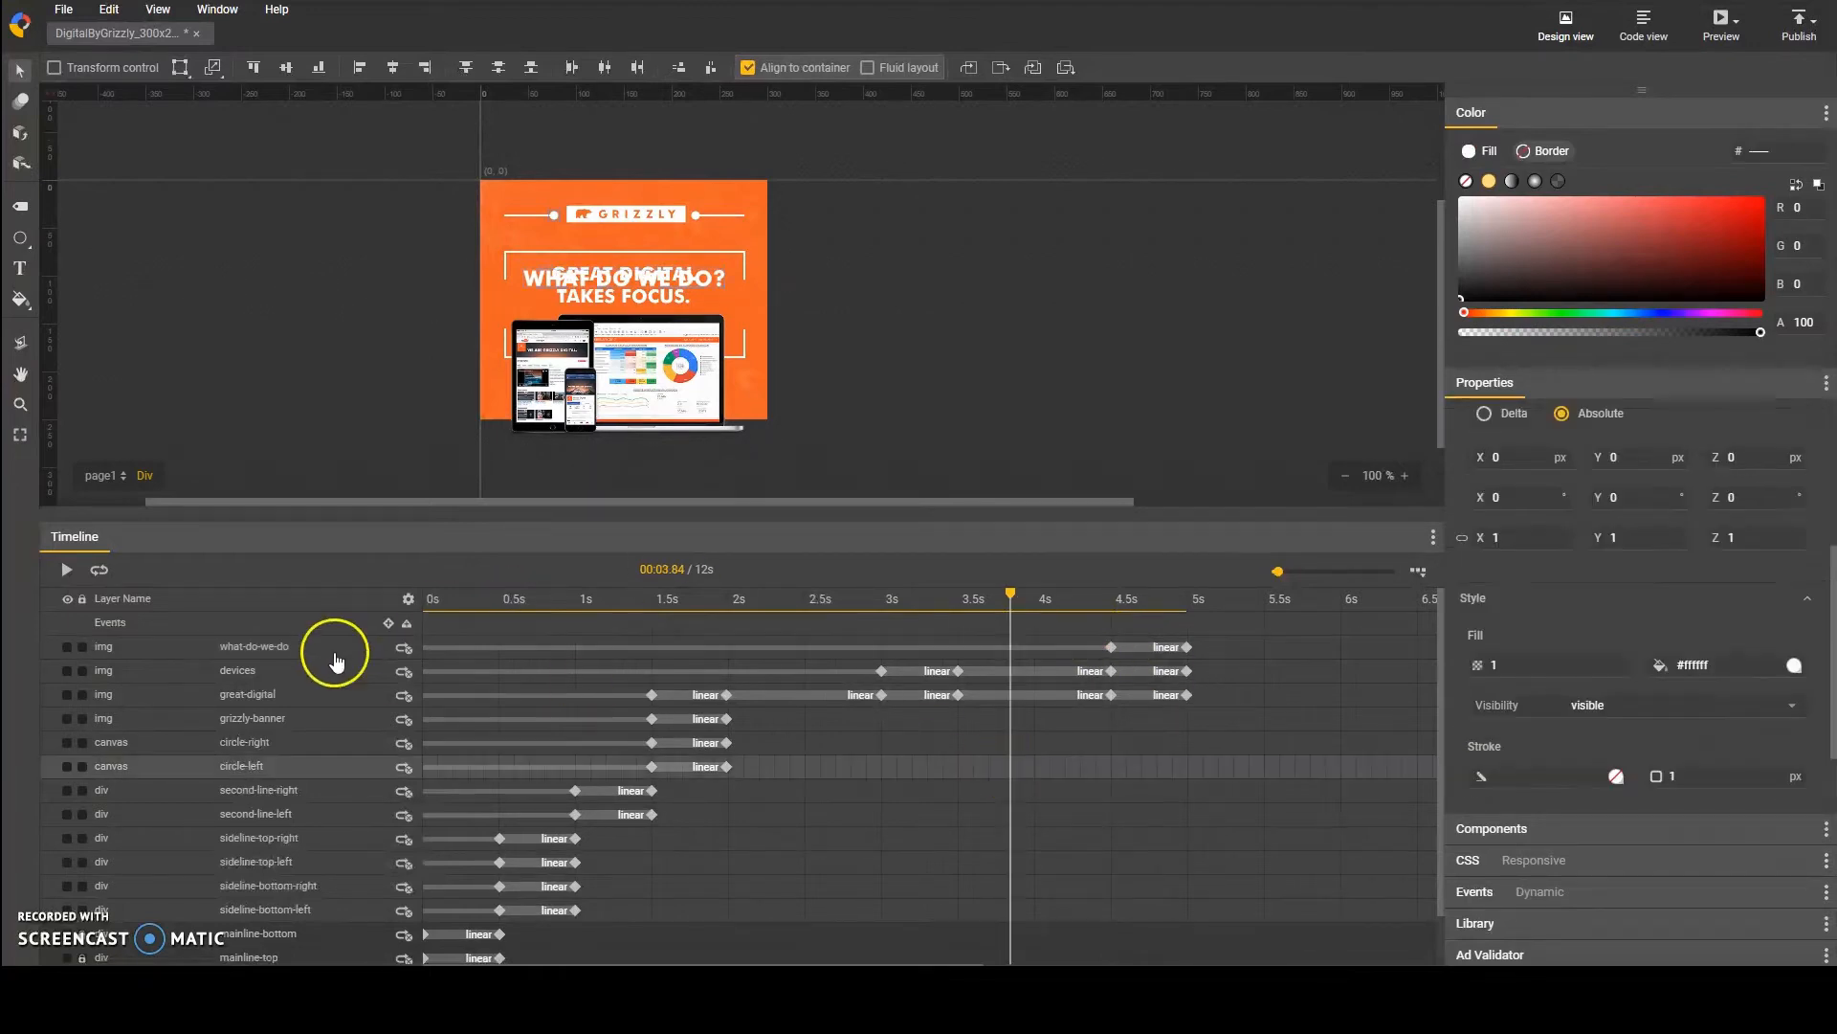
pyautogui.click(328, 651)
pyautogui.click(1110, 648)
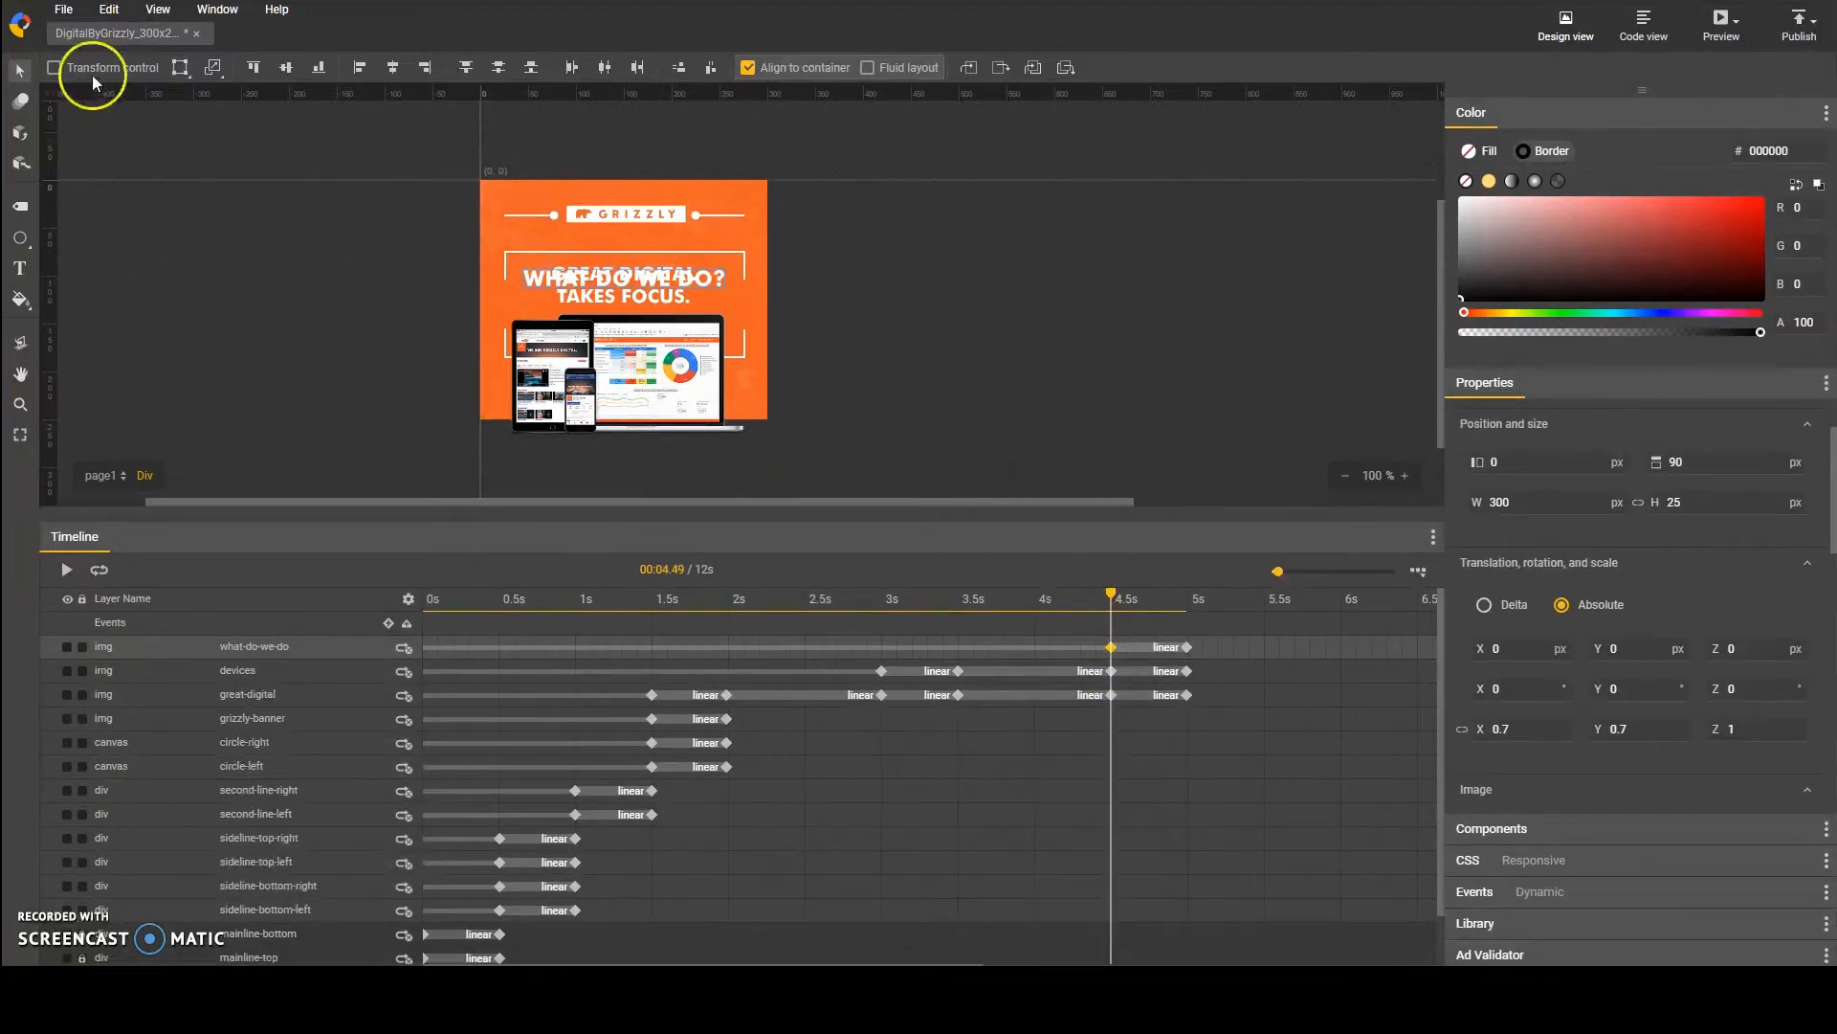
pyautogui.click(307, 562)
pyautogui.click(718, 273)
pyautogui.press('Up')
pyautogui.press('Up')
pyautogui.press('Up')
pyautogui.click(1186, 647)
# Step: At the what-do-we-do layer's 4.5 s keyframe, set the opacity to 0 and the X and Y scale to 0.001
pyautogui.click(1110, 648)
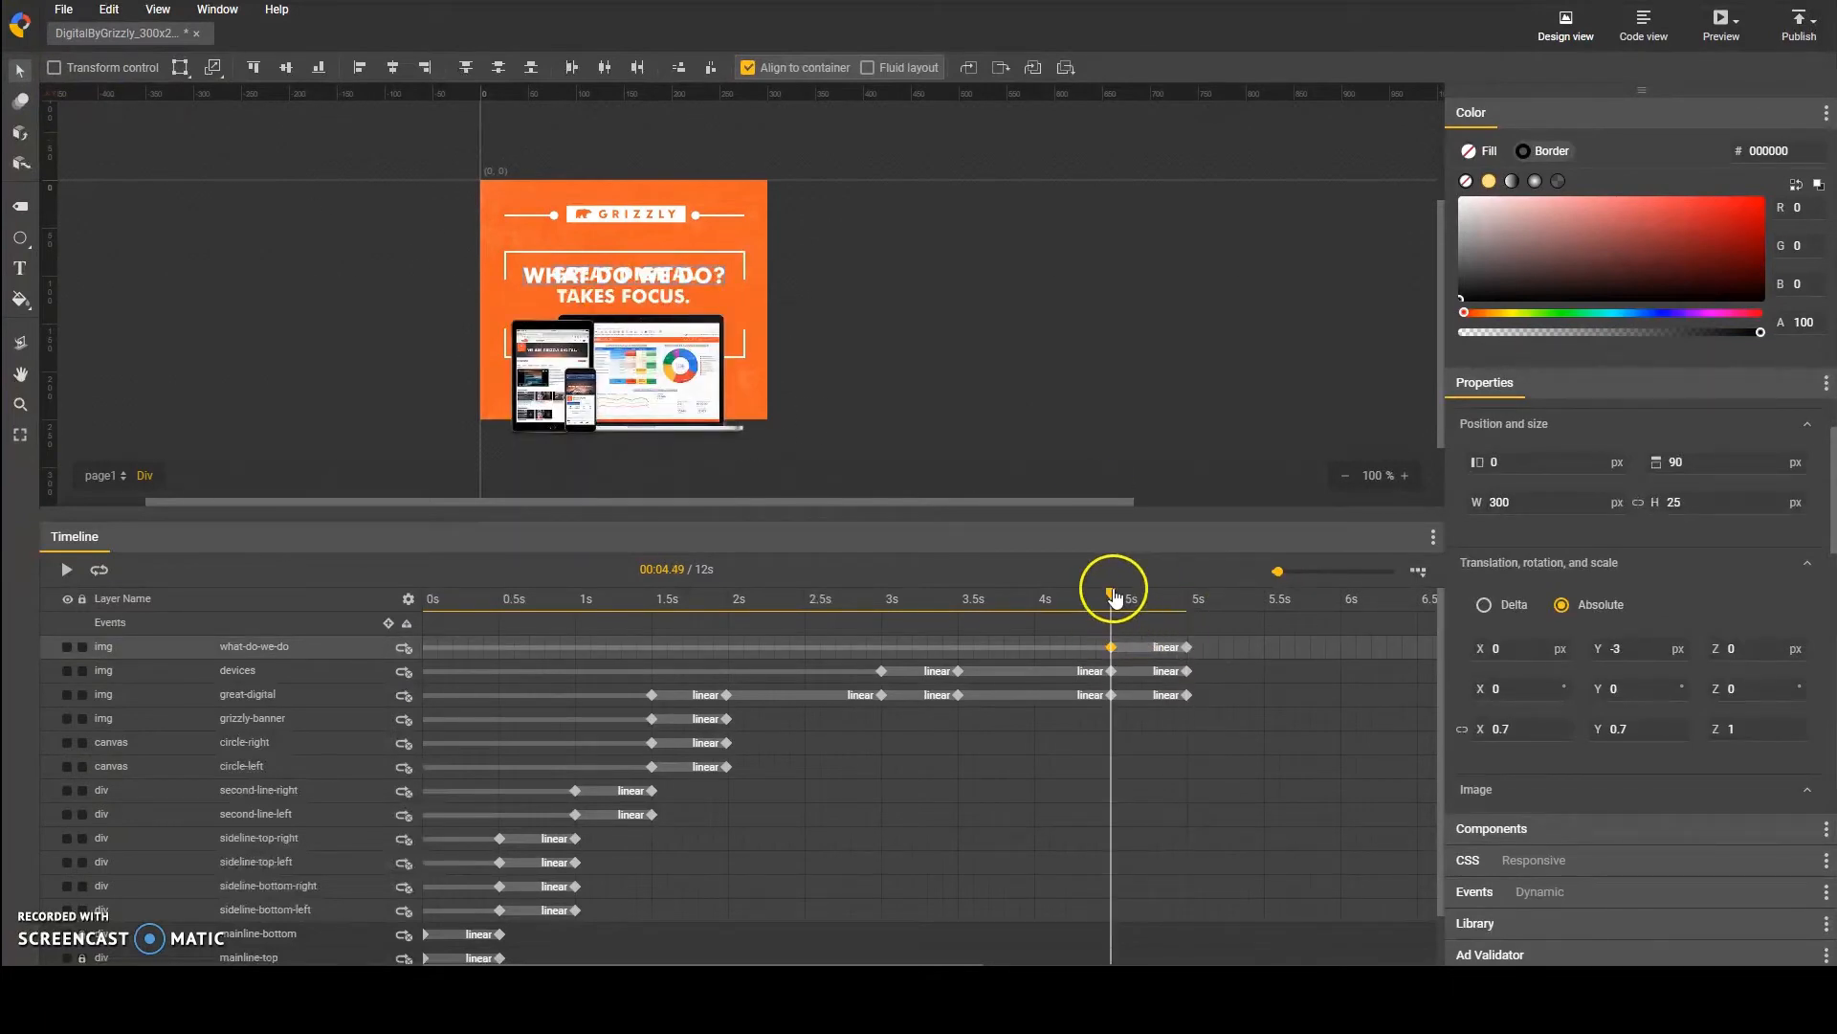
pyautogui.scroll(-2, 1493, 674)
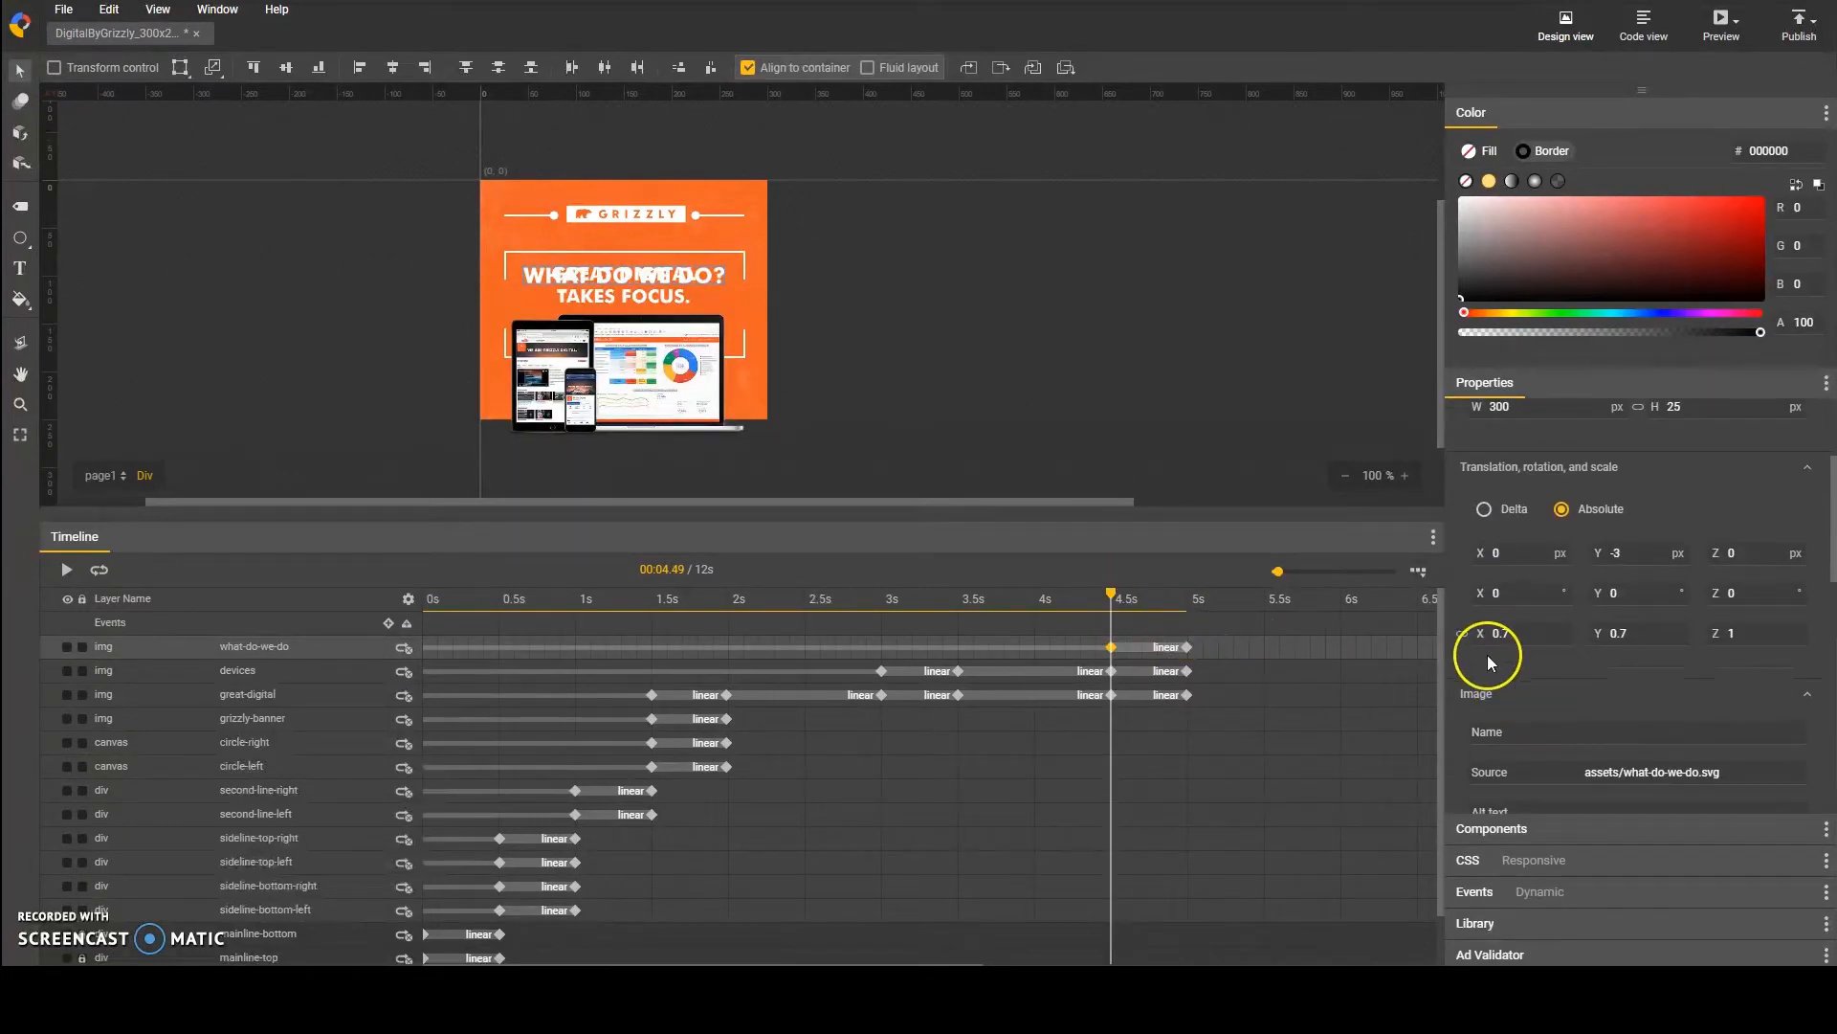
pyautogui.scroll(-4, 1487, 660)
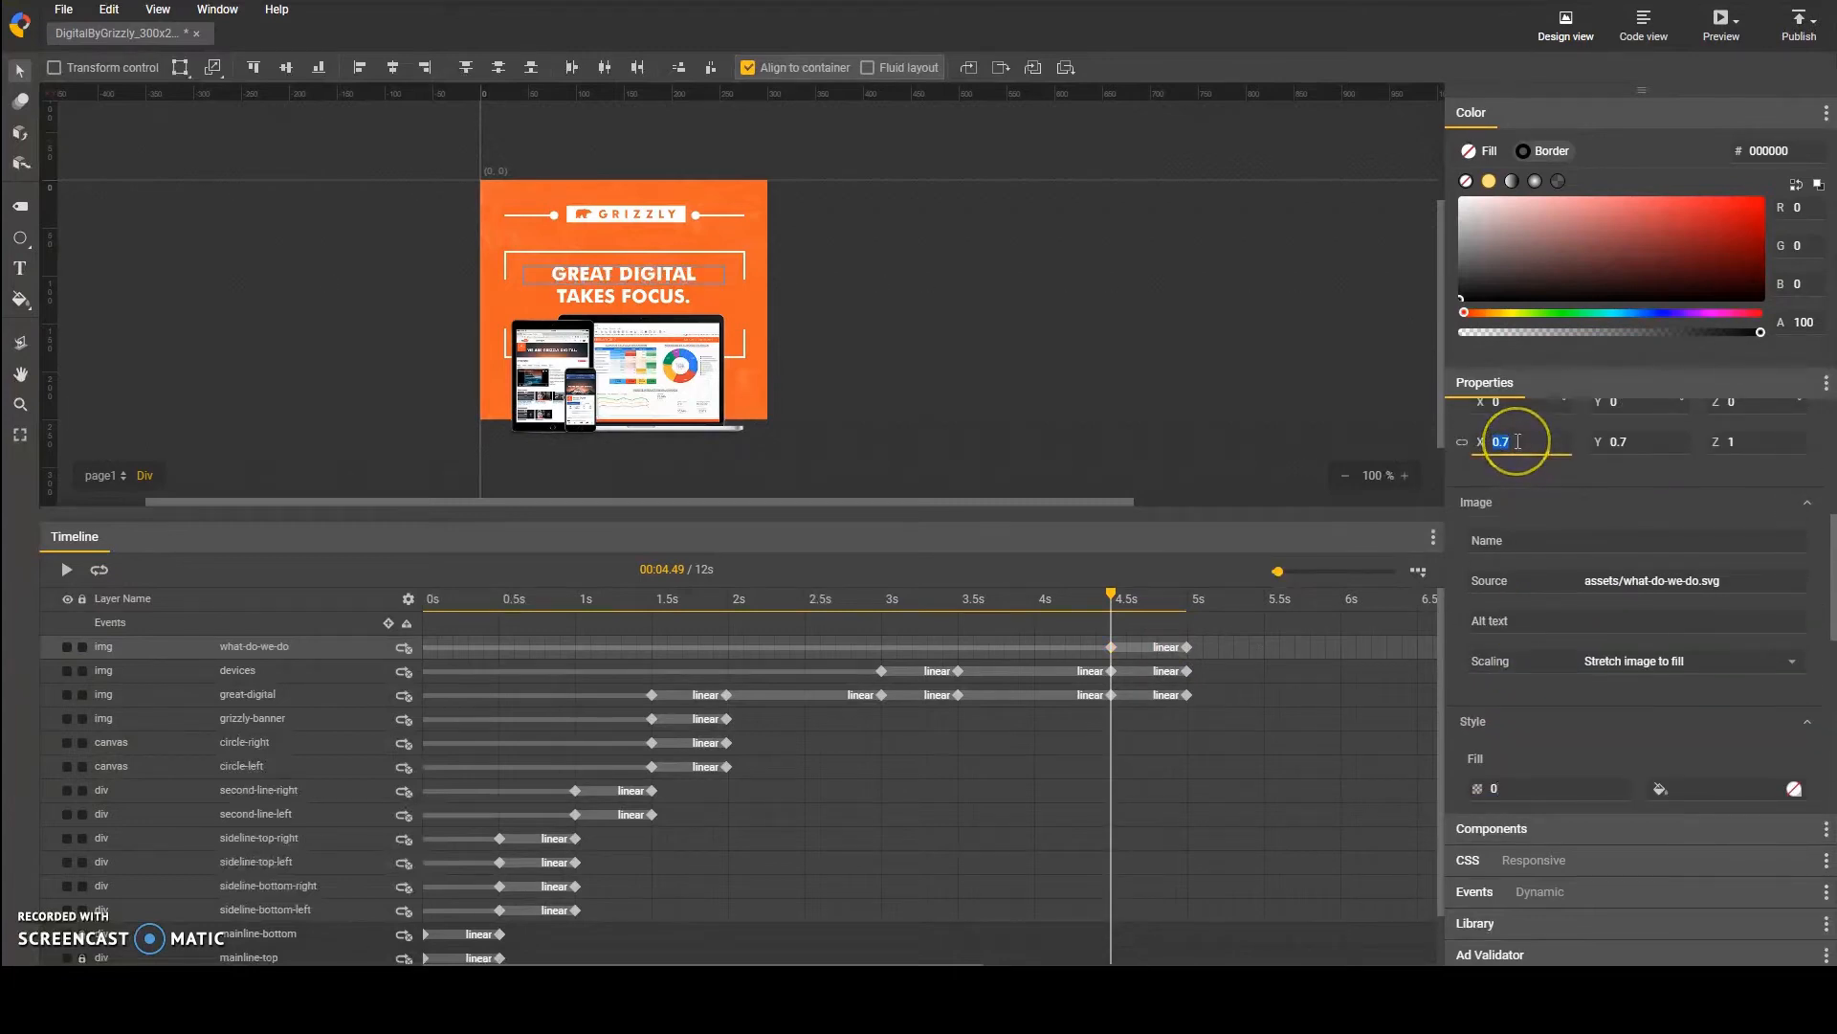
# Step: At the what-do-we-do layer's 5 s keyframe, set the X and Y scale to 0.7 and the opacity to 1
pyautogui.click(1188, 647)
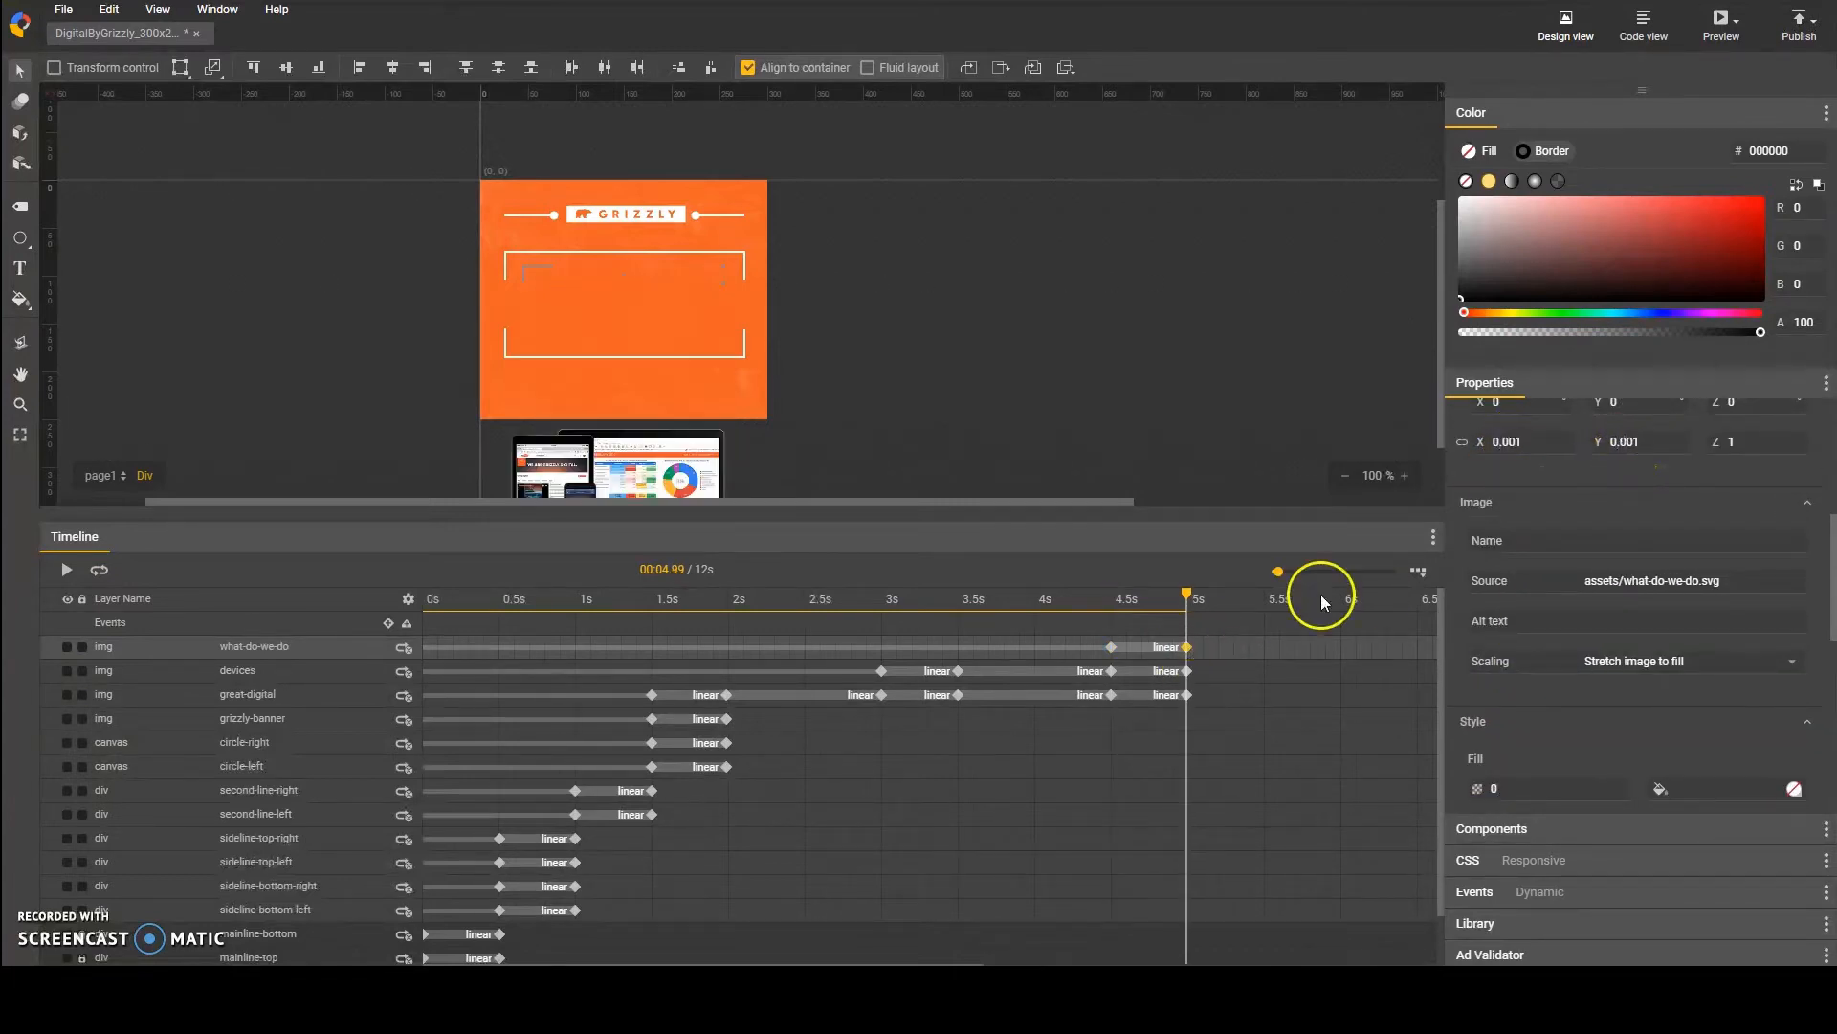
pyautogui.doubleClick(1536, 445)
pyautogui.write('0.7')
pyautogui.doubleClick(1636, 442)
pyautogui.write('0.7')
pyautogui.scroll(-2, 1505, 698)
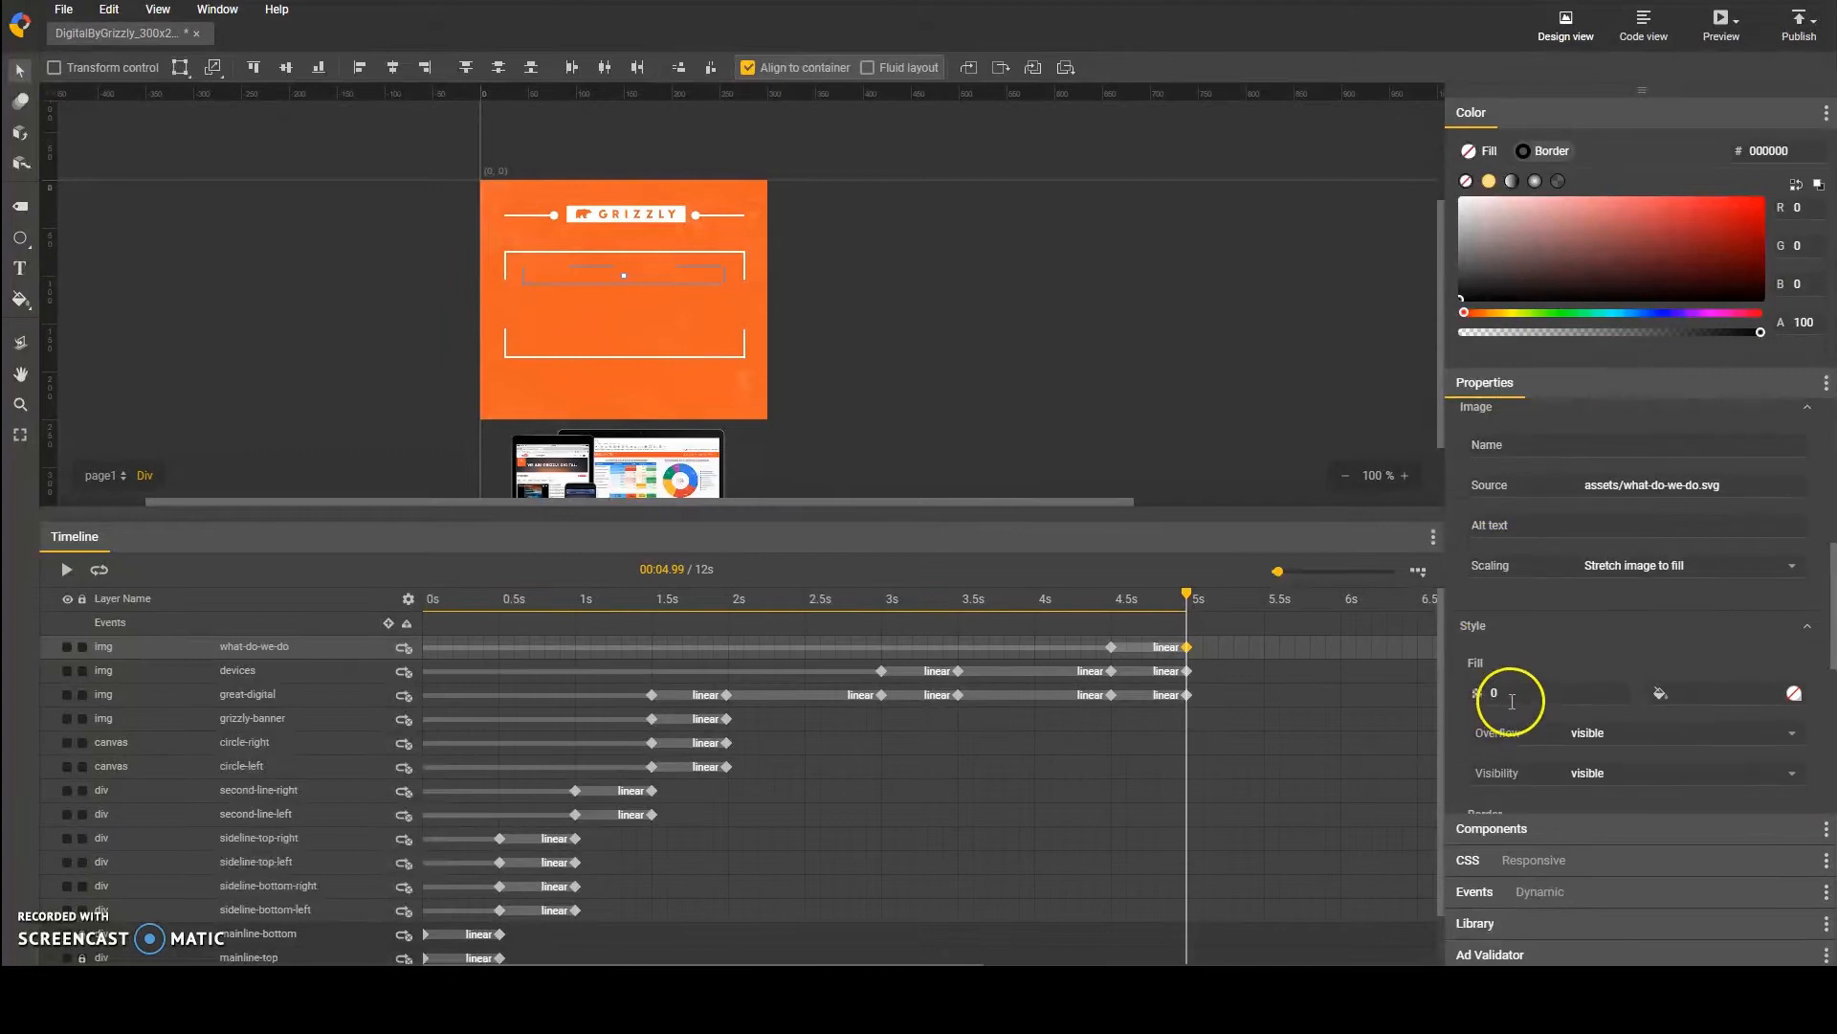
pyautogui.doubleClick(1512, 693)
pyautogui.write('1')
# Step: Play back the timeline animation and save the document
pyautogui.click(69, 570)
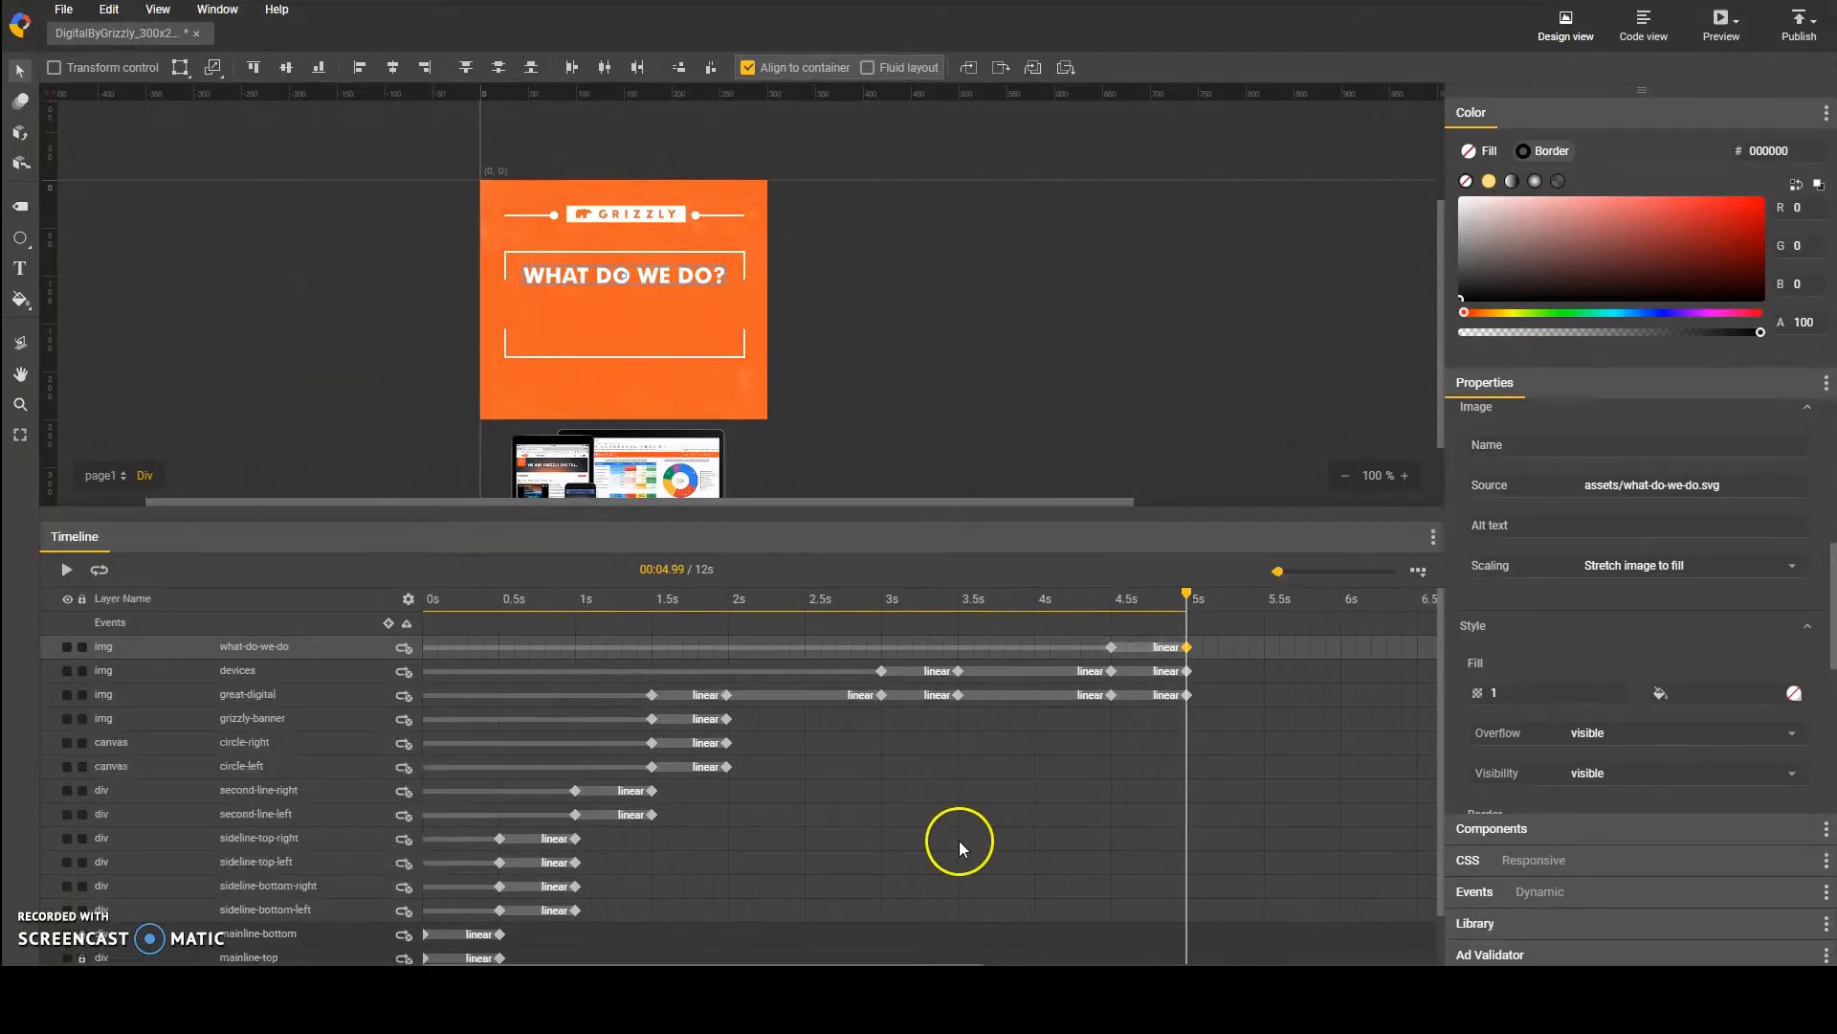
pyautogui.click(63, 10)
pyautogui.click(118, 219)
# Step: Import campaign-mana-icon.png, campaign-strat-icon.png, creative-production-icon.png and reporting-icon.png, and place them just outside the banner's right edge
pyautogui.click(63, 9)
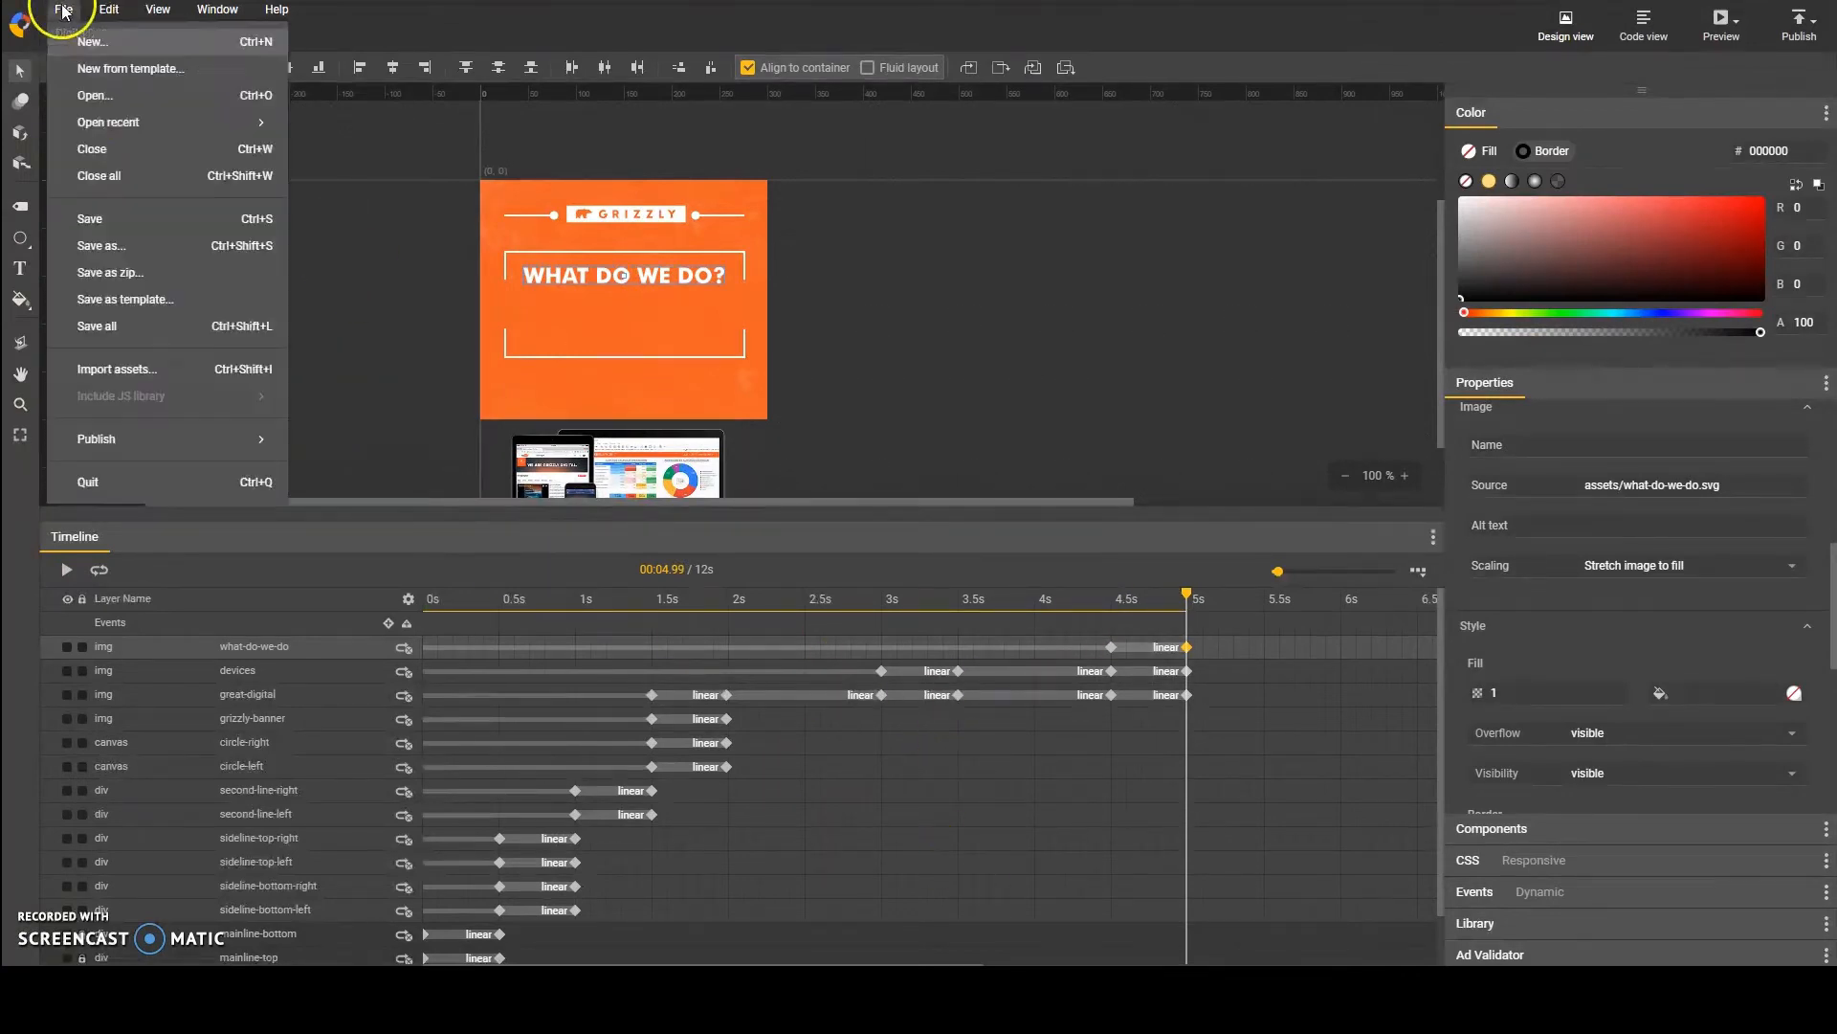
pyautogui.click(116, 369)
pyautogui.click(821, 255)
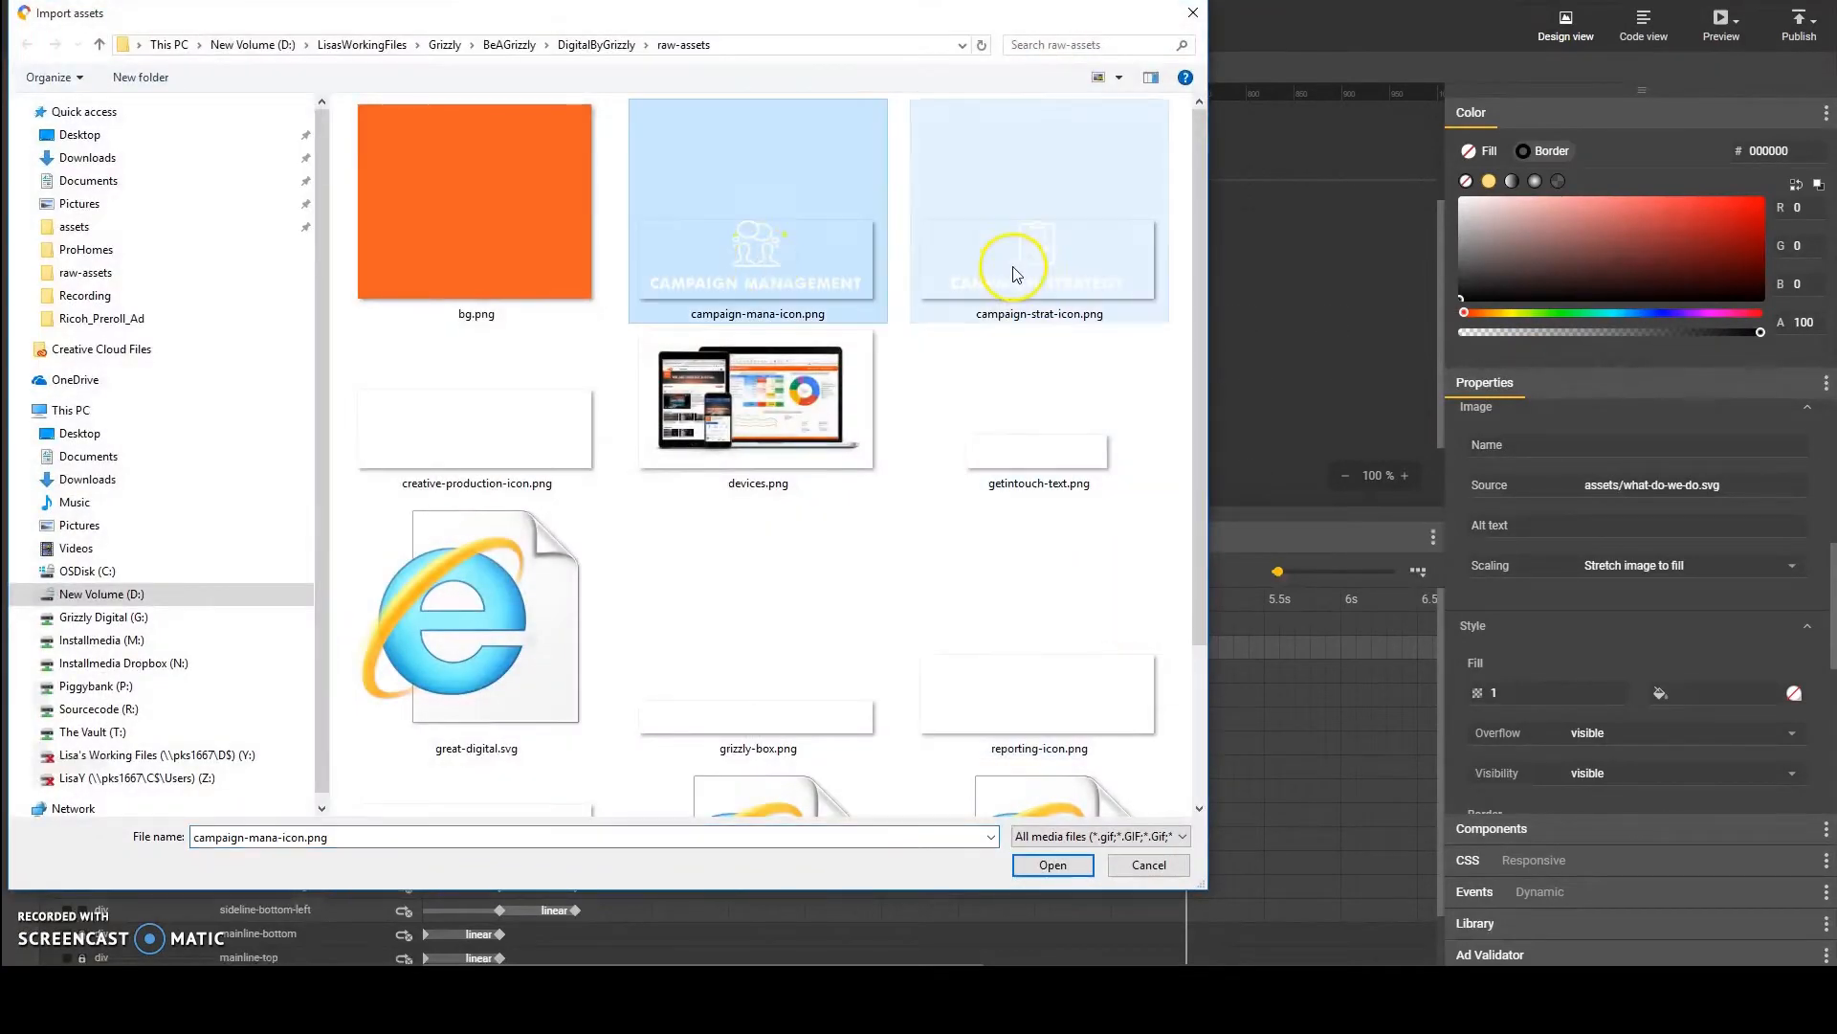
pyautogui.keyDown('ctrl'); pyautogui.click(1005, 267); pyautogui.keyUp('ctrl')
pyautogui.keyDown('ctrl'); pyautogui.click(536, 491); pyautogui.keyUp('ctrl')
pyautogui.keyDown('ctrl'); pyautogui.click(1005, 706); pyautogui.keyUp('ctrl')
pyautogui.moveTo(1198, 553); pyautogui.dragTo(1195, 706)
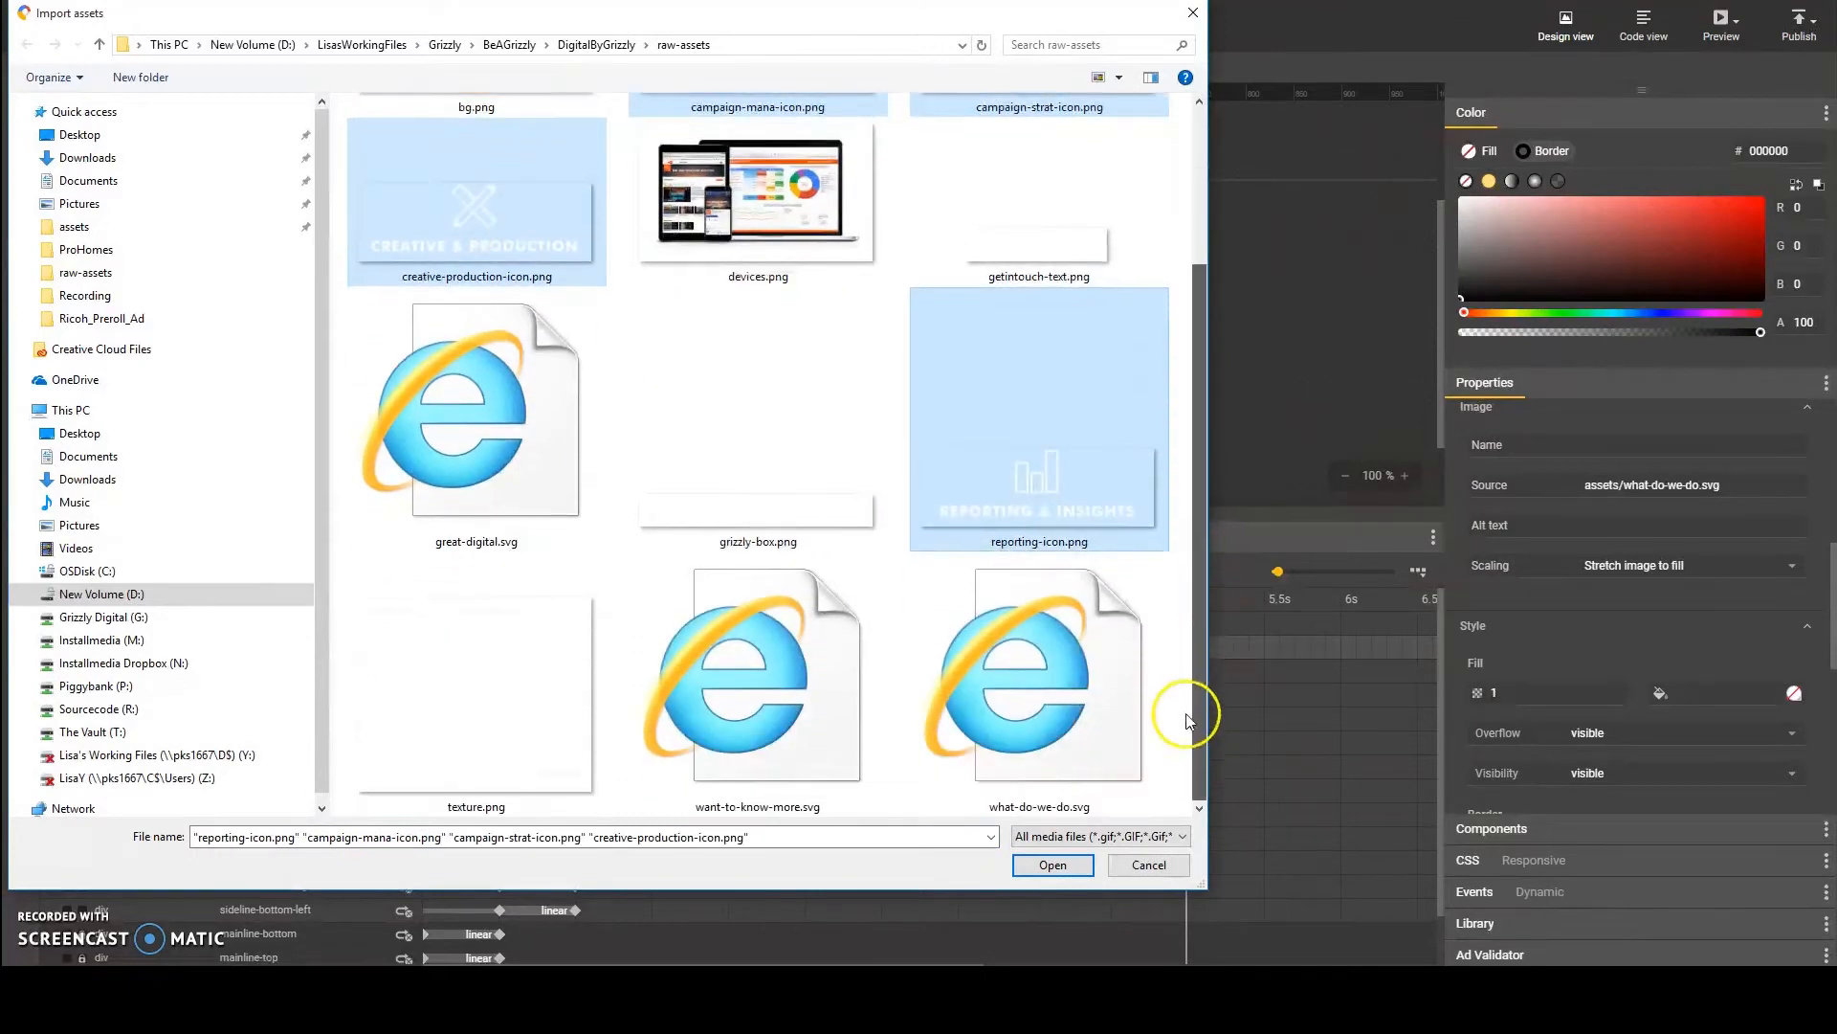
pyautogui.click(1052, 864)
pyautogui.moveTo(586, 264); pyautogui.dragTo(883, 352)
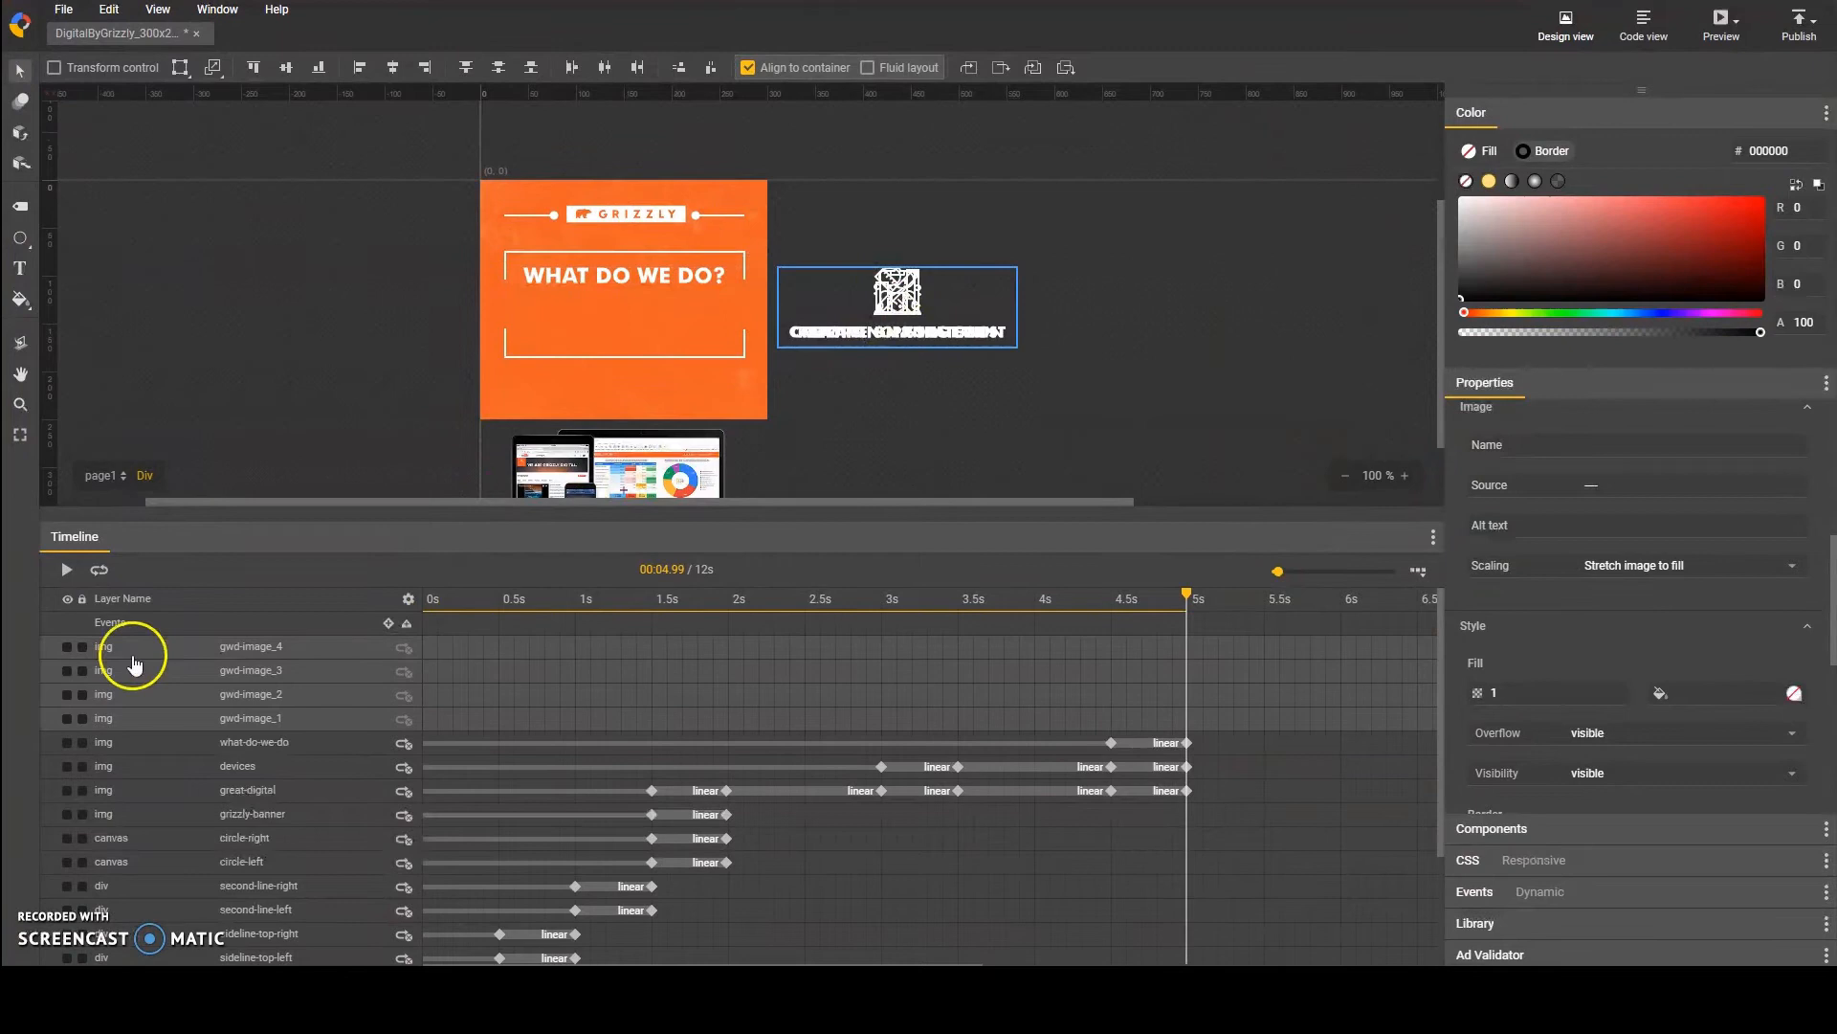
# Step: Hide the three other newly imported icon layers and rename the campaign management icon layer as campaign-man
pyautogui.click(67, 646)
pyautogui.click(67, 670)
pyautogui.click(67, 694)
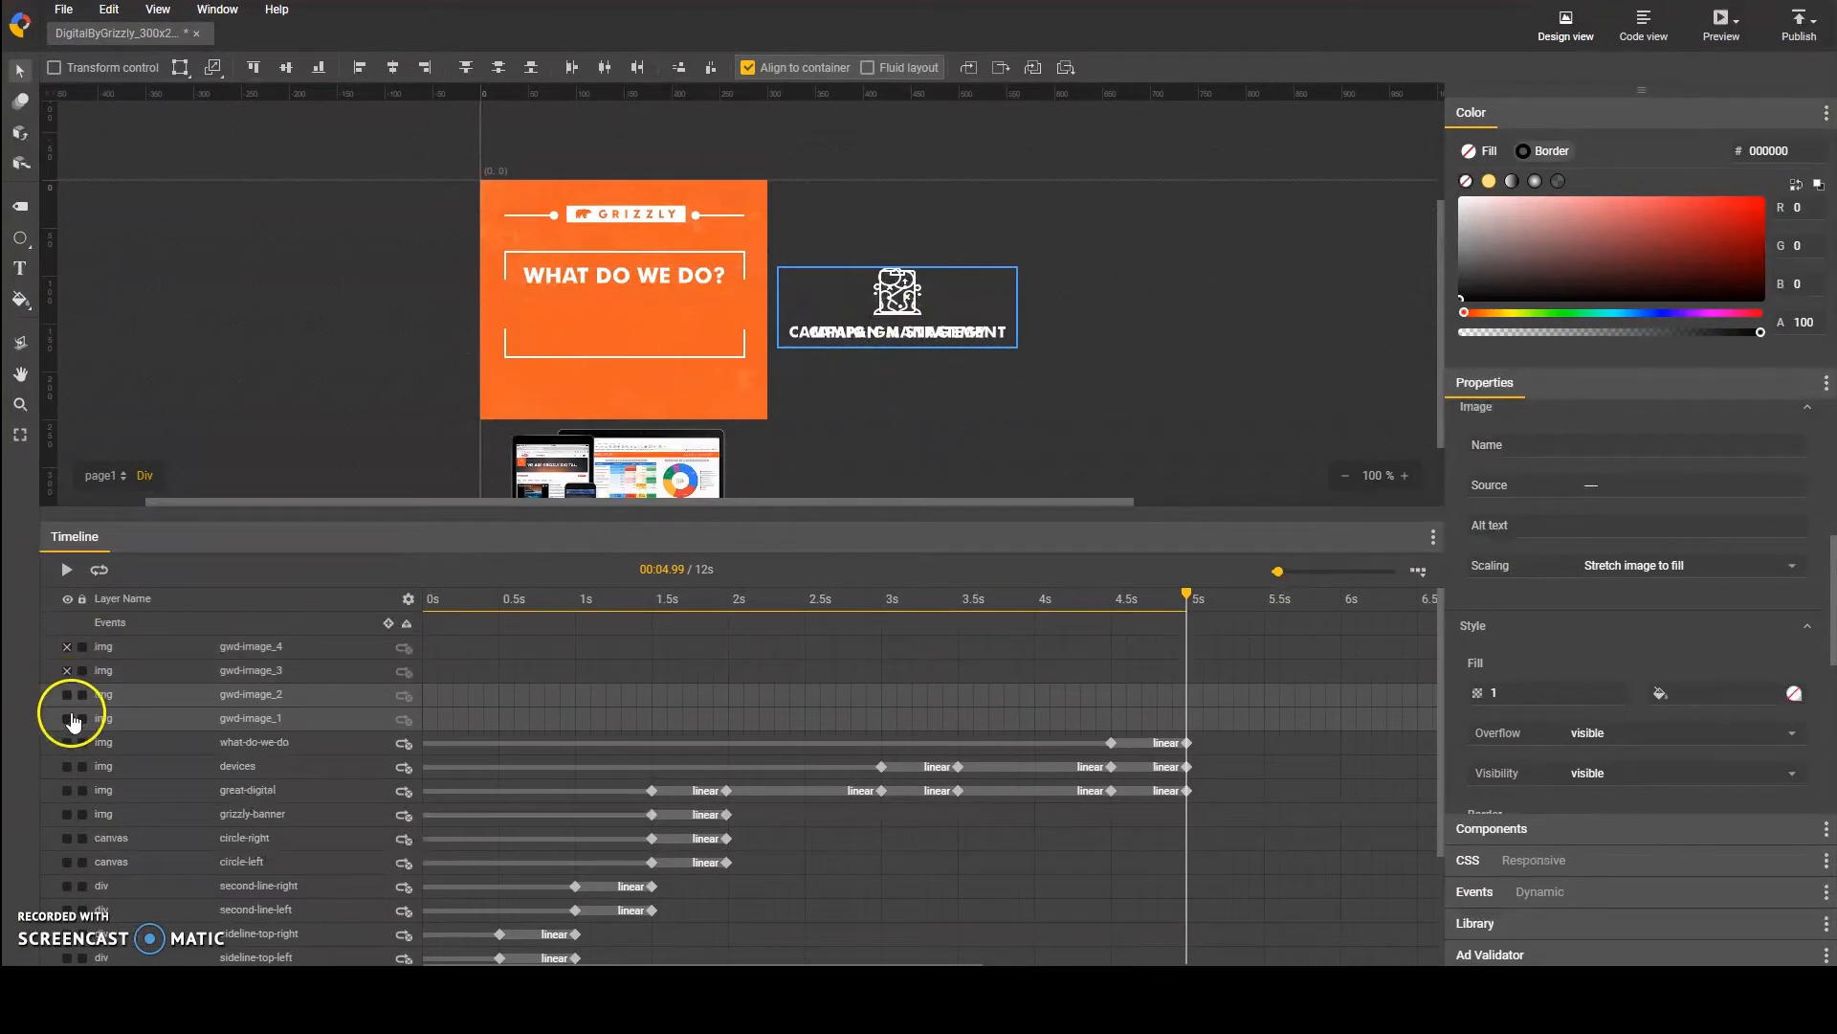
pyautogui.doubleClick(248, 720)
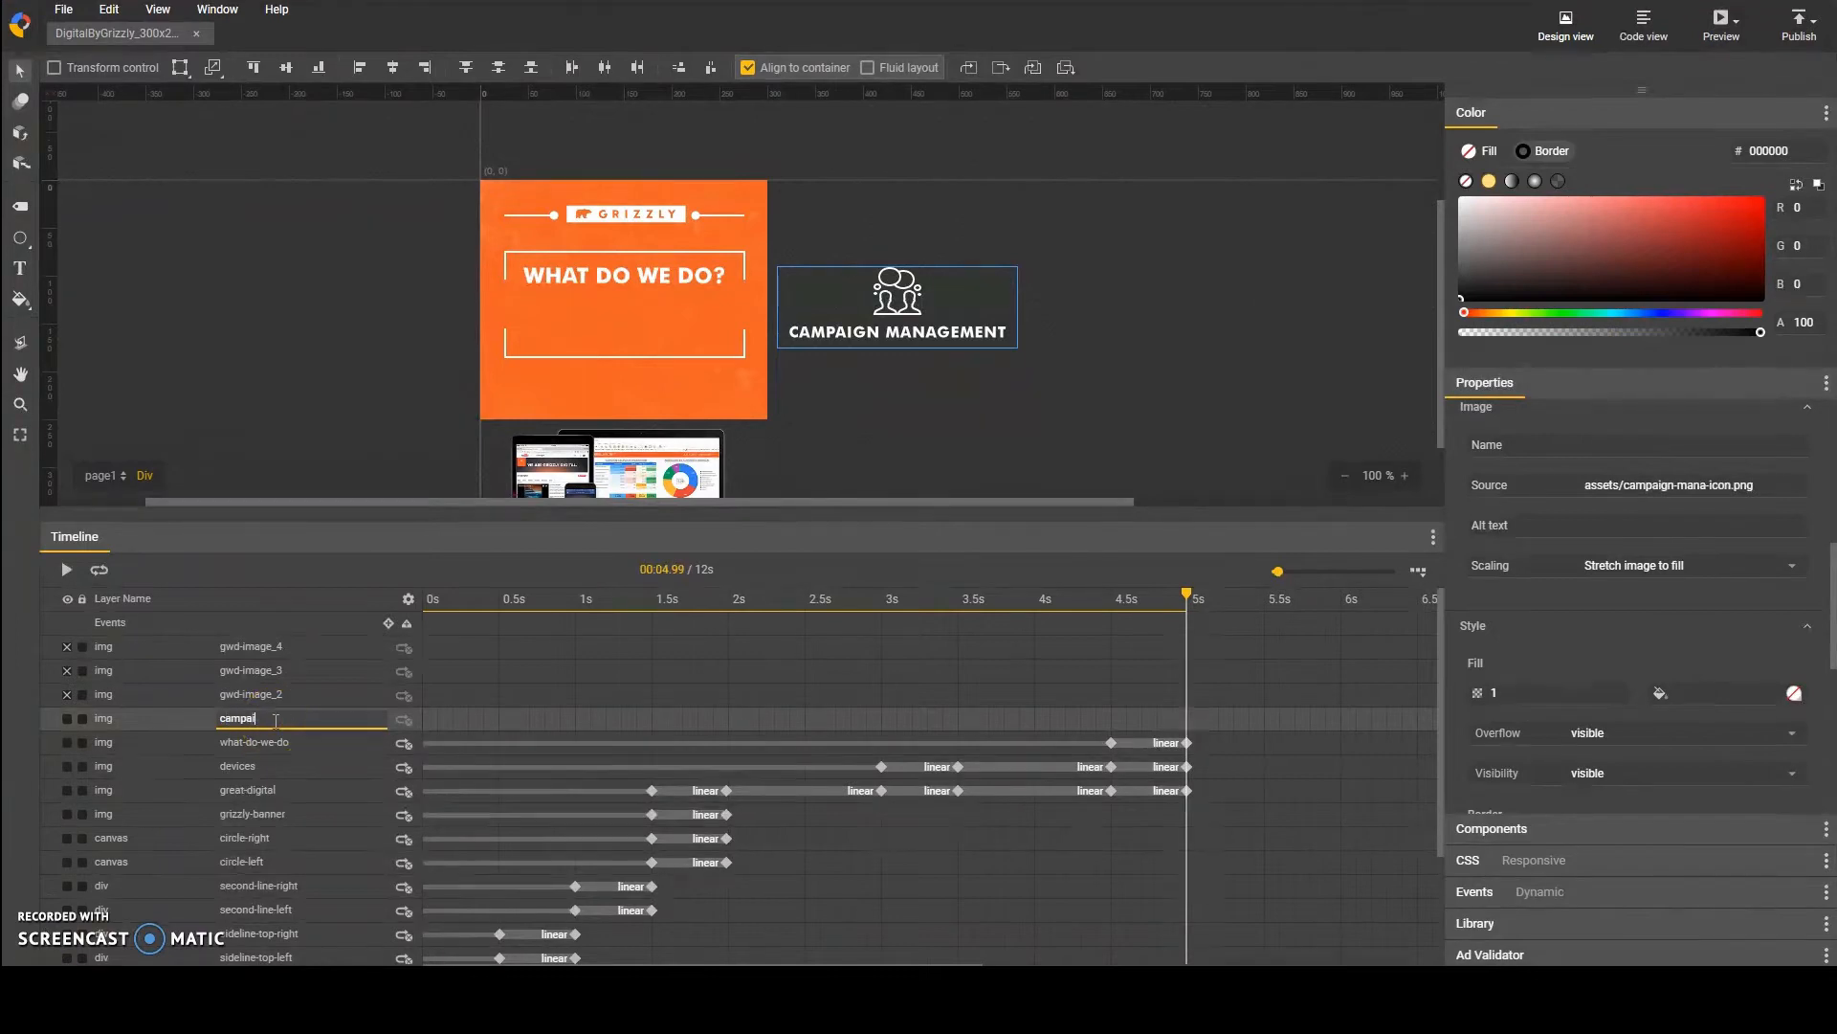
pyautogui.write('campaign-man')
pyautogui.press('Return')
# Step: Hide the campaign-man layer, show the campaign strategy icon and rename its layer as campaign-strat
pyautogui.click(67, 718)
pyautogui.click(67, 693)
pyautogui.doubleClick(249, 694)
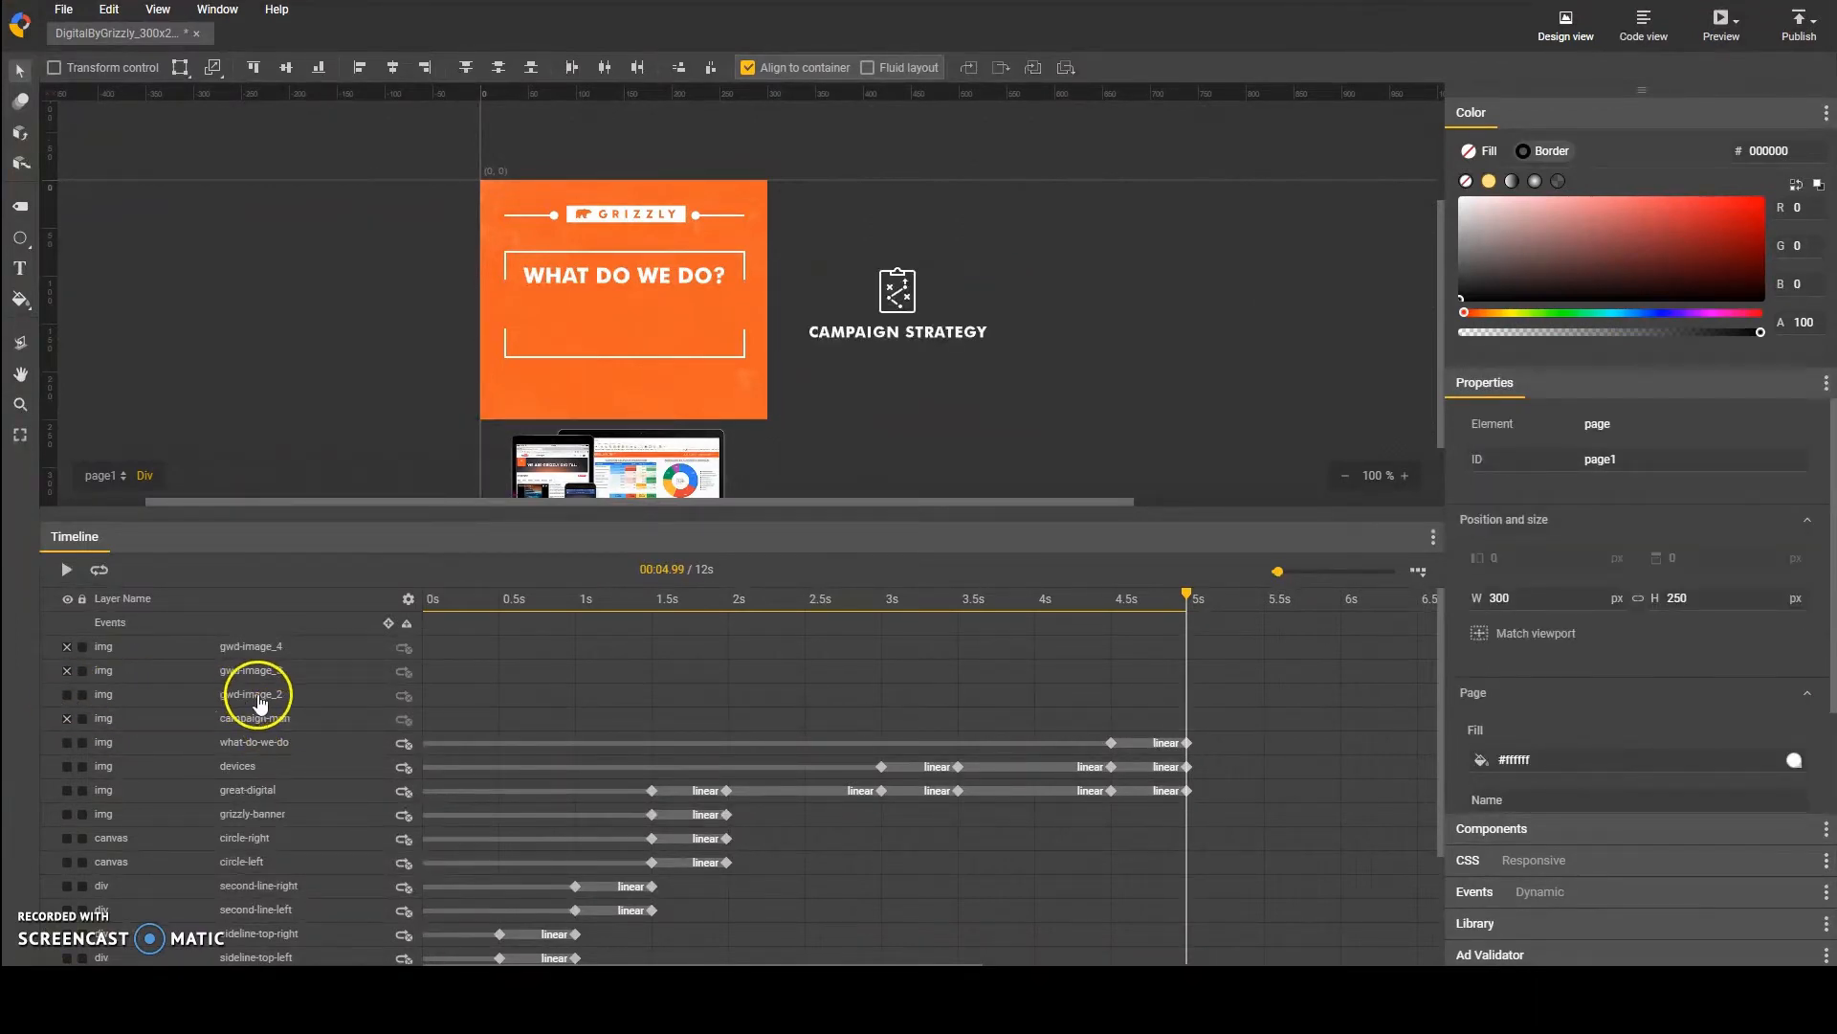
pyautogui.write('campaign-st')
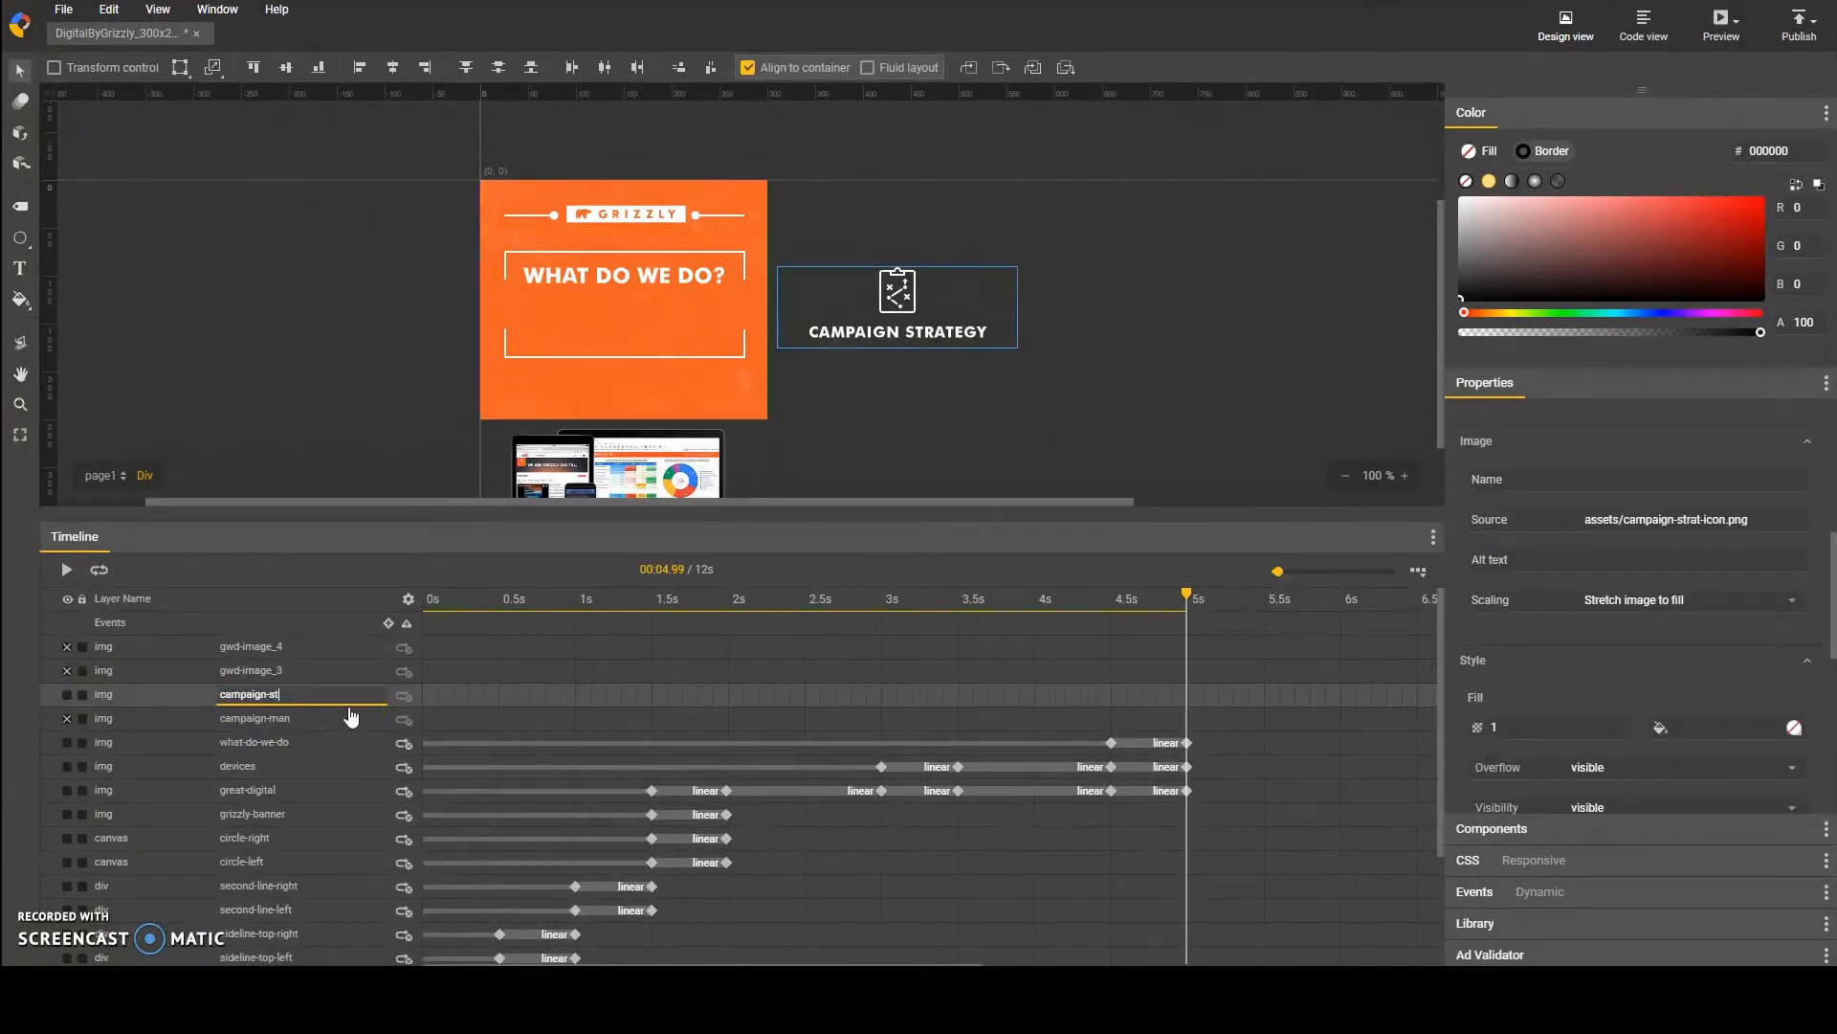
pyautogui.write('rat')
pyautogui.press('Return')
# Step: Hide the campaign-strat layer, show the creative and production icon and rename its layer as creative-prod
pyautogui.click(67, 693)
pyautogui.click(67, 670)
pyautogui.doubleClick(250, 670)
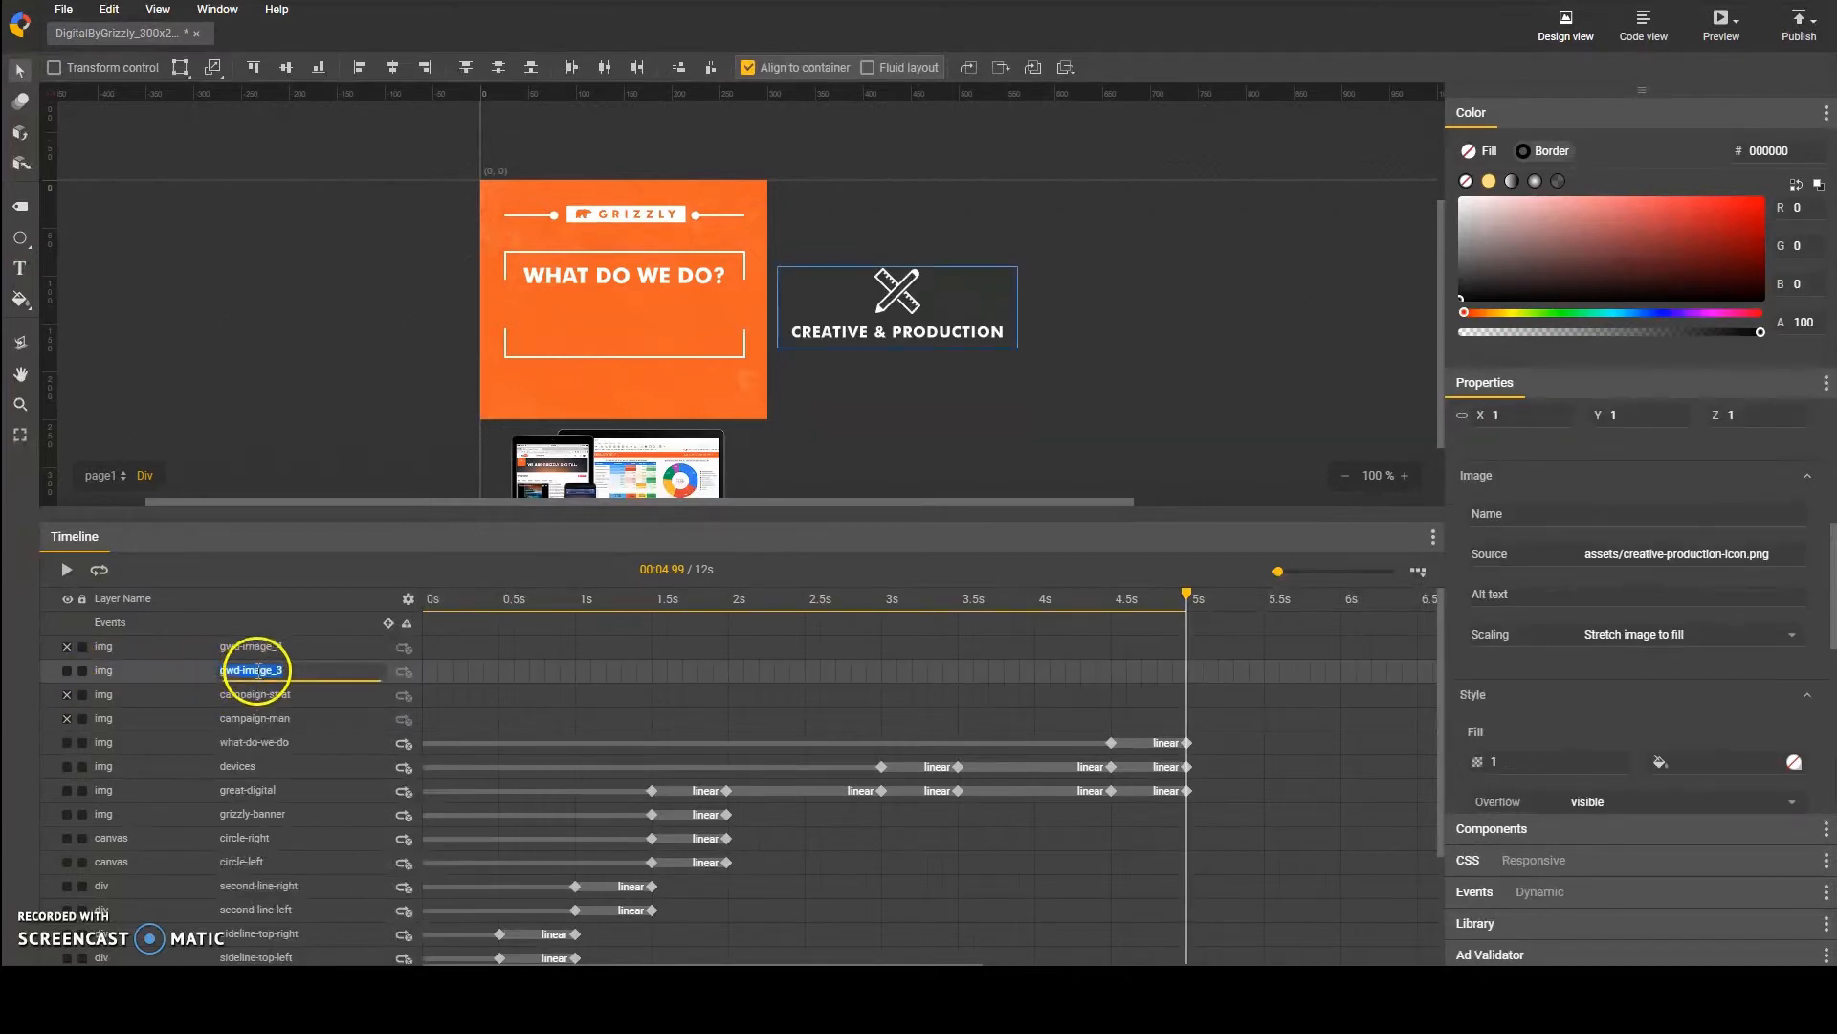
pyautogui.write('creative-prod')
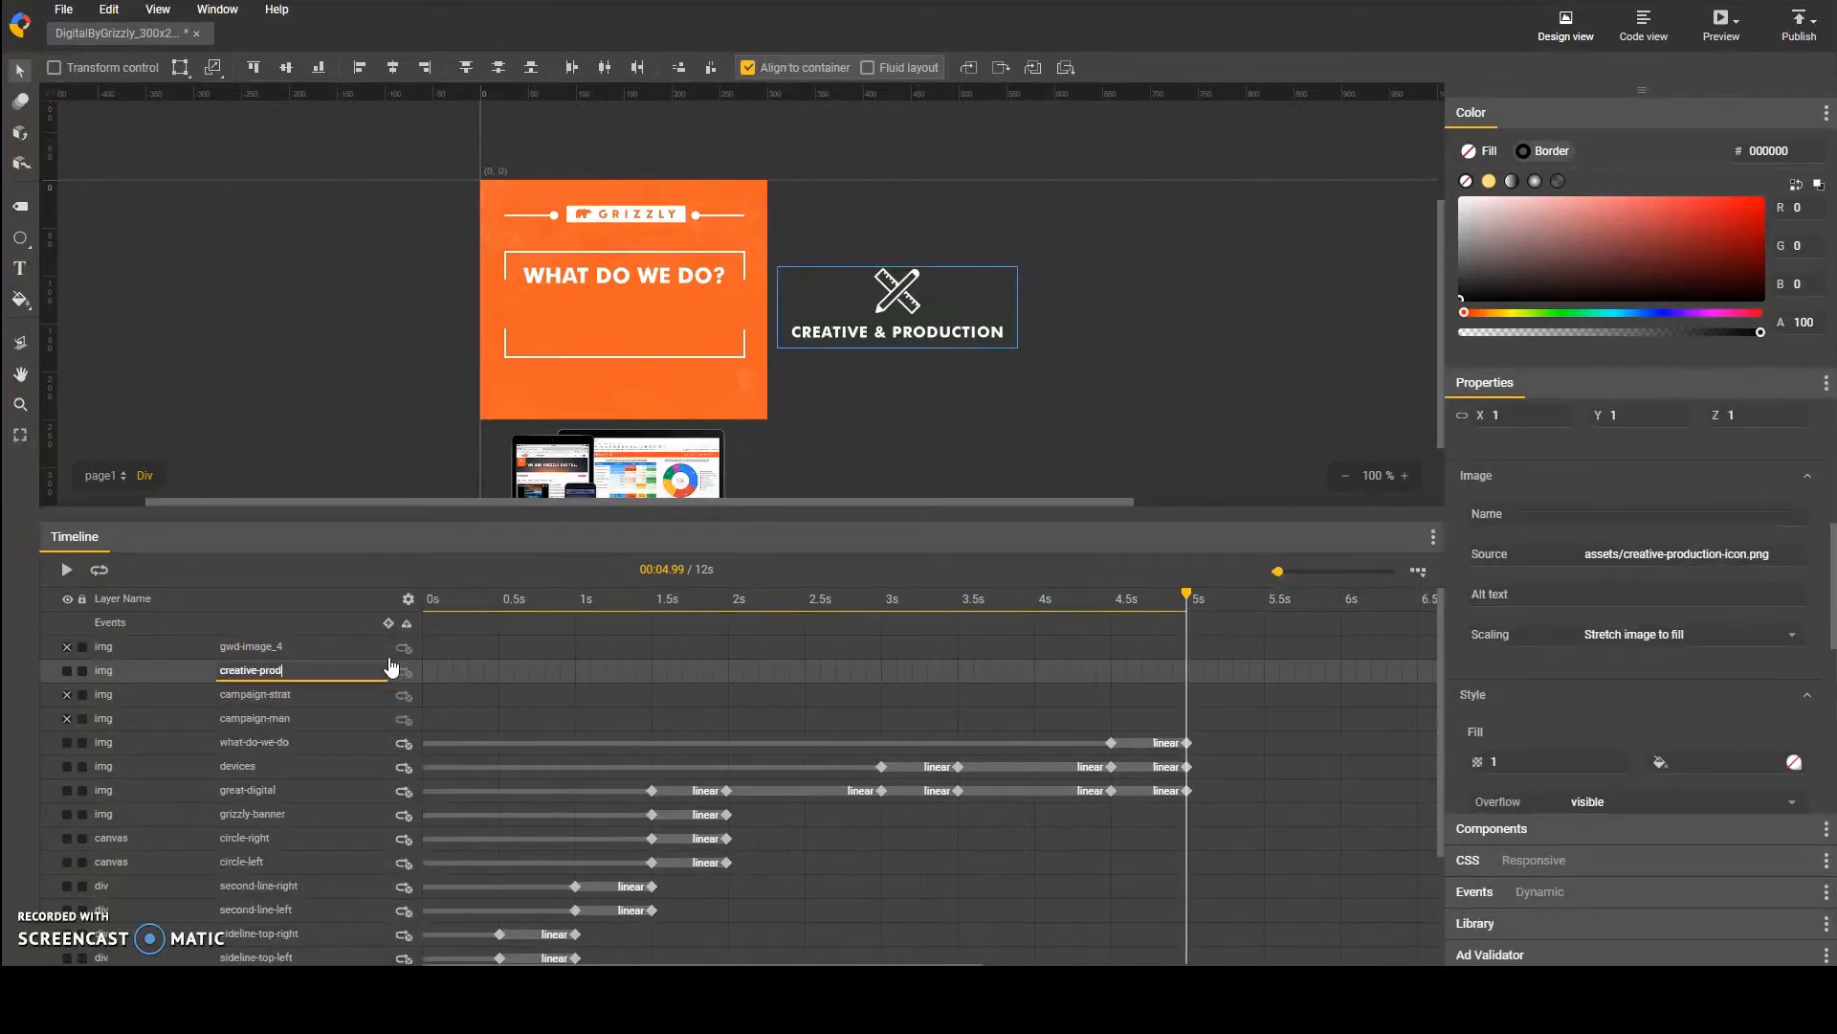
pyautogui.press('Return')
# Step: Hide the creative-prod layer, show the reporting and insights icon and rename its layer as report-insights
pyautogui.click(67, 669)
pyautogui.click(67, 646)
pyautogui.doubleClick(249, 646)
pyautogui.write('re')
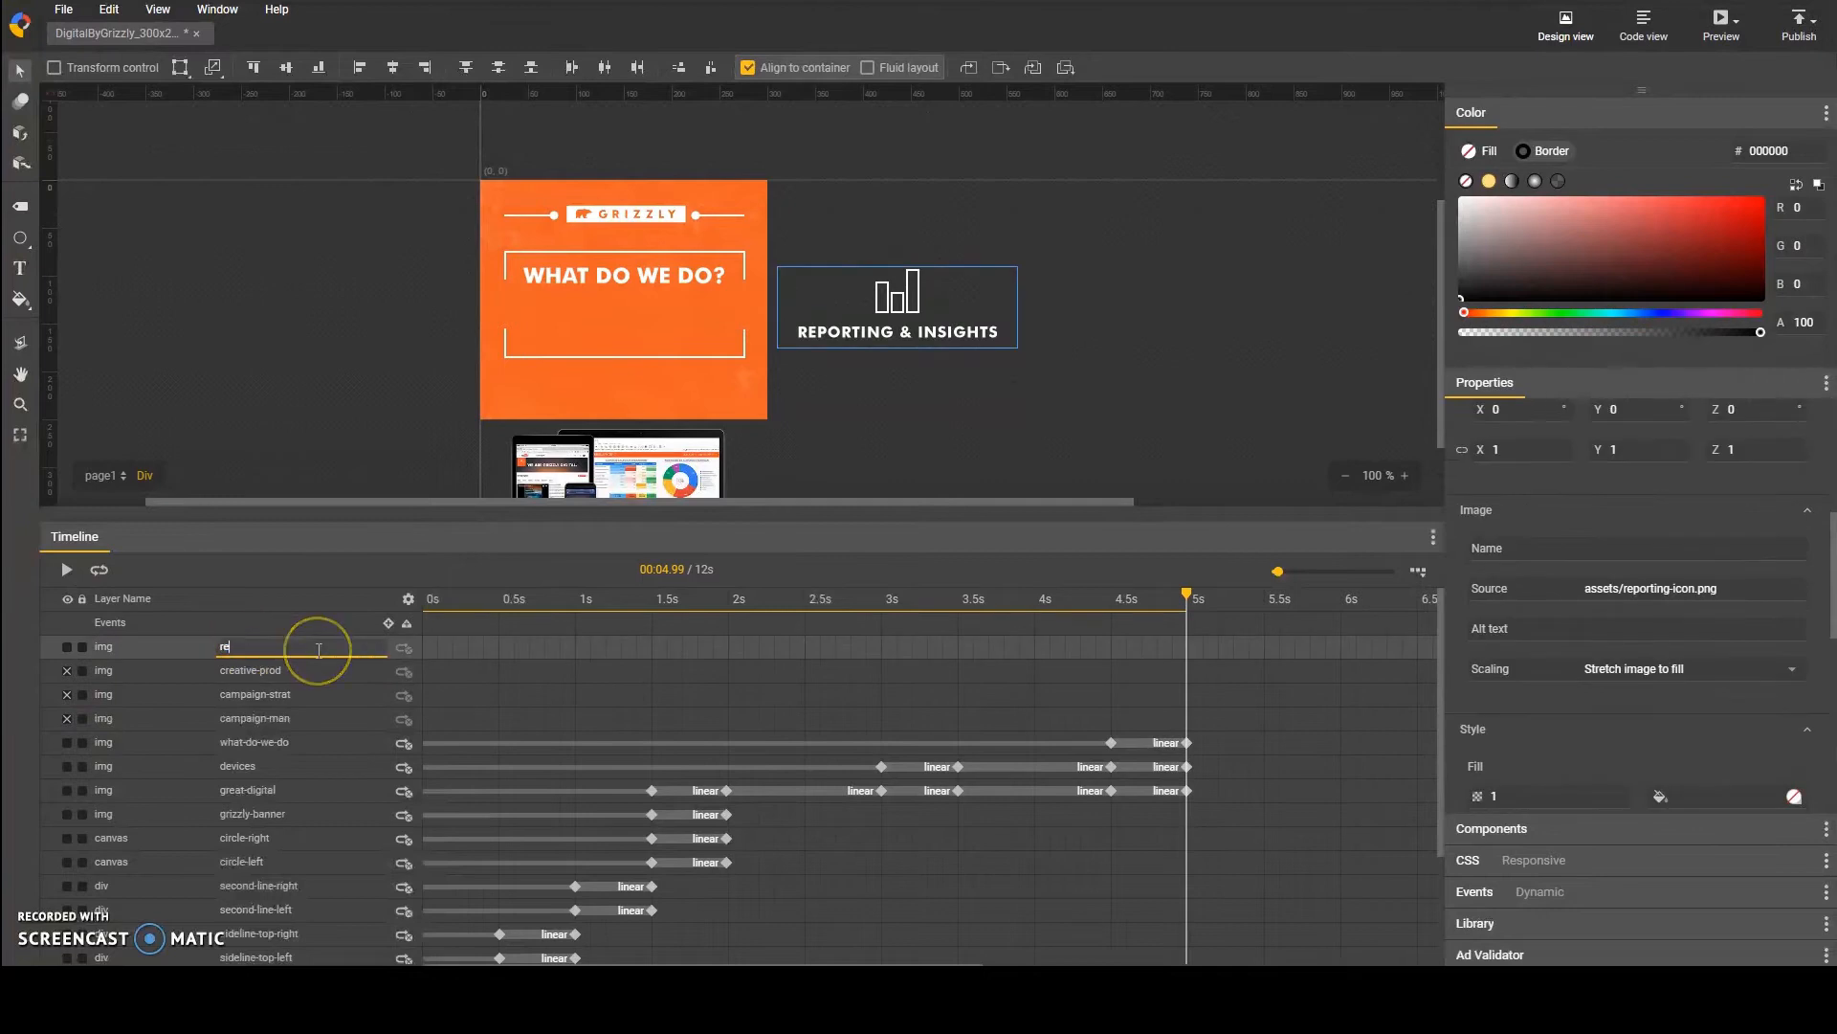
pyautogui.write('port-insights')
pyautogui.press('Return')
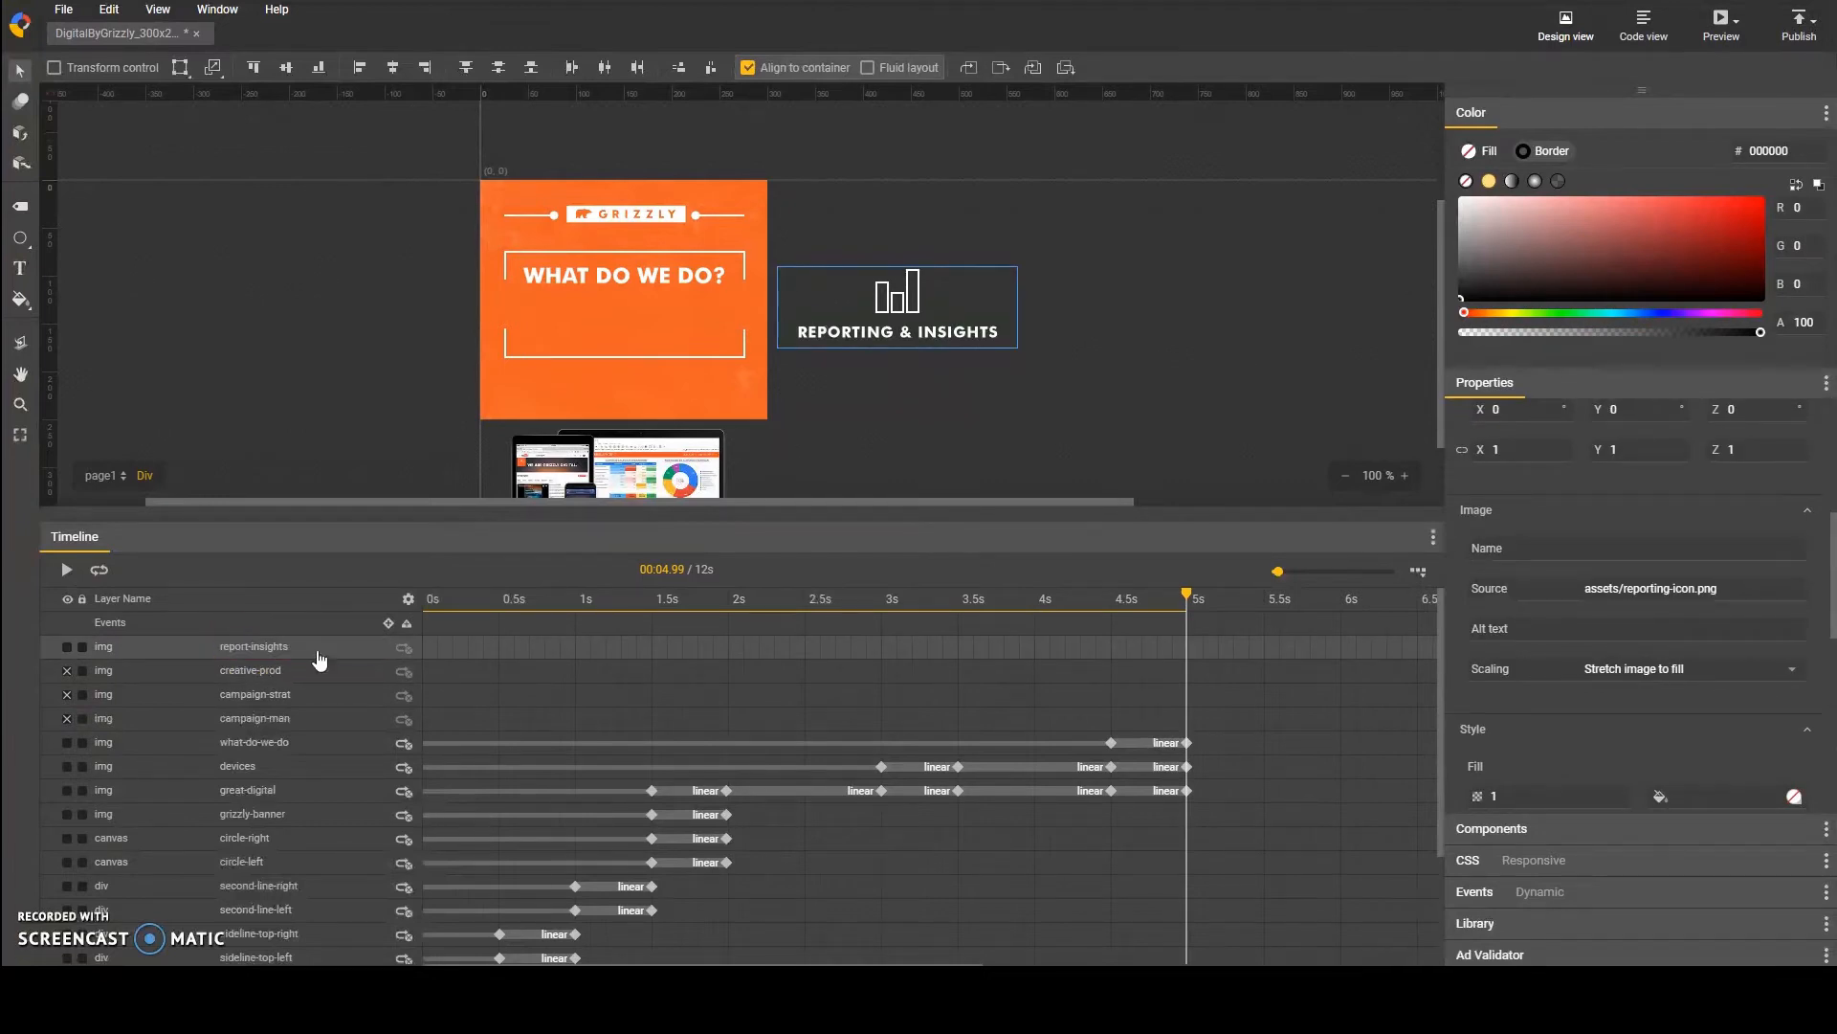
# Step: Show all four service icon layers again and nudge the icons down together, checking against the banner at about 4.8 s
pyautogui.click(67, 670)
pyautogui.click(67, 694)
pyautogui.click(67, 718)
pyautogui.moveTo(483, 620); pyautogui.dragTo(1166, 603)
pyautogui.keyDown('shift'); pyautogui.click(292, 721); pyautogui.keyUp('shift')
pyautogui.hotkey('shift', 'Down')
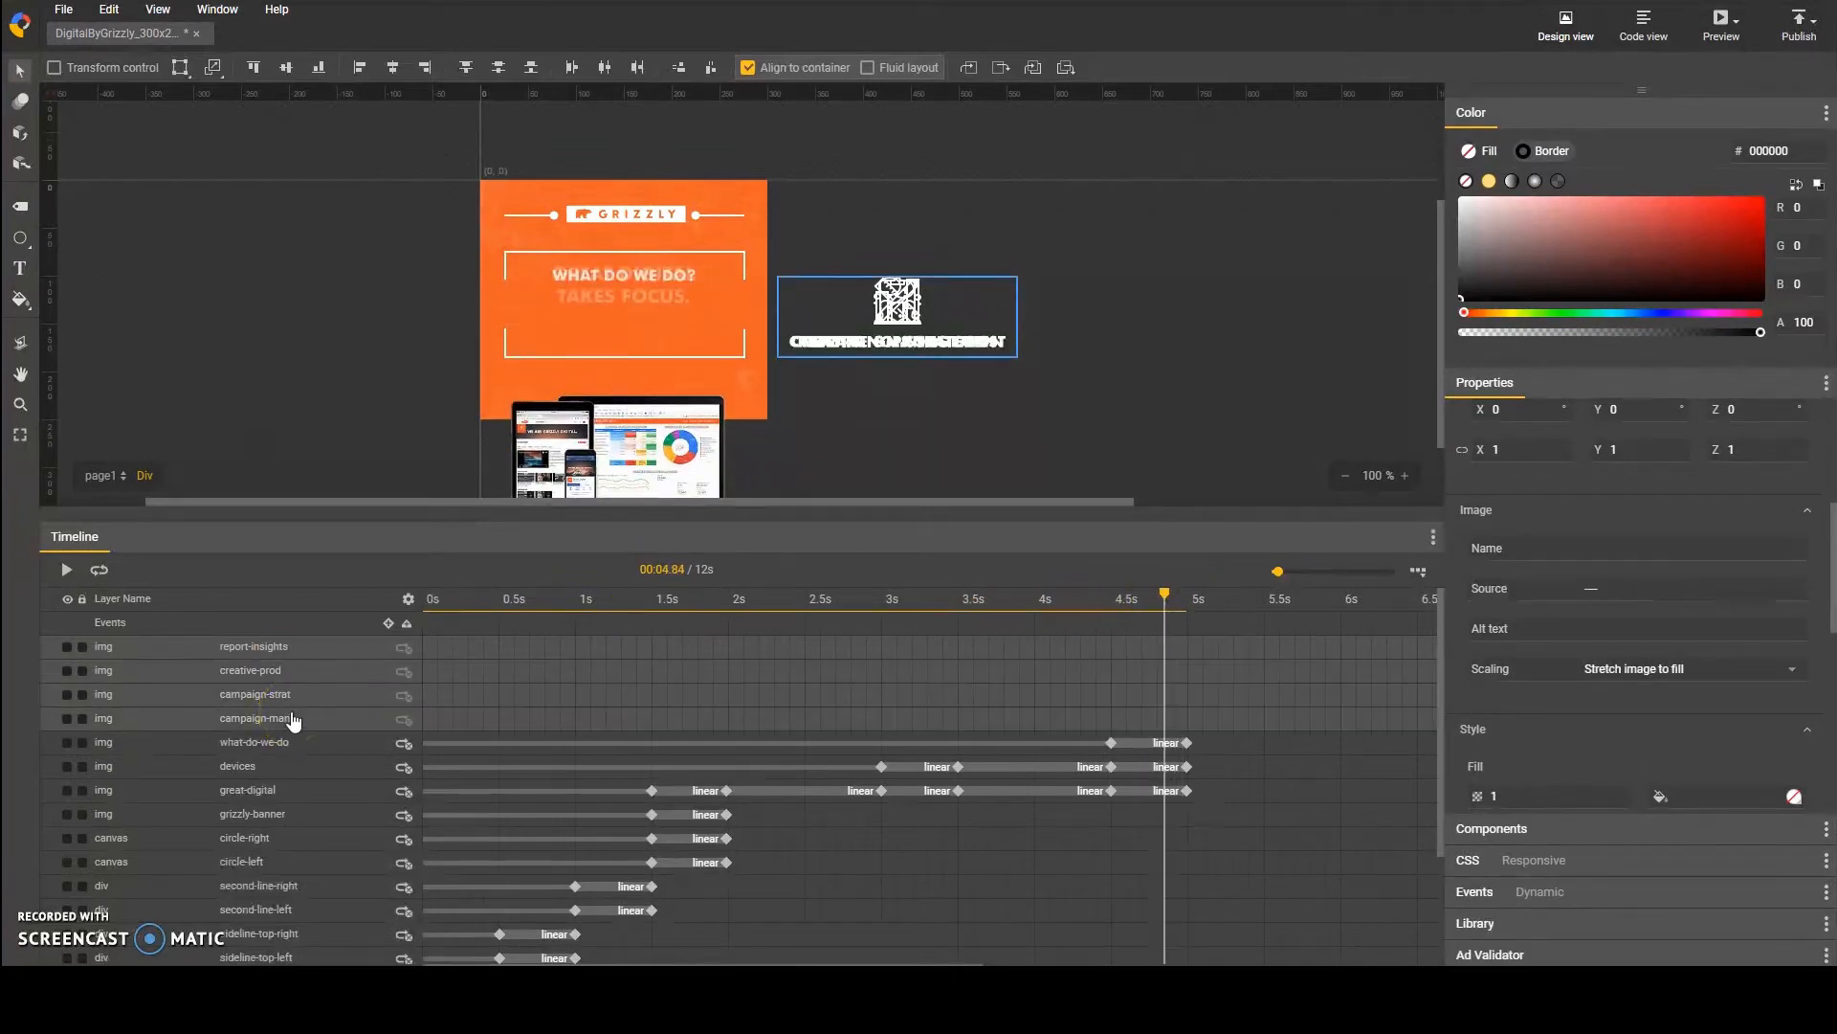
pyautogui.click(766, 484)
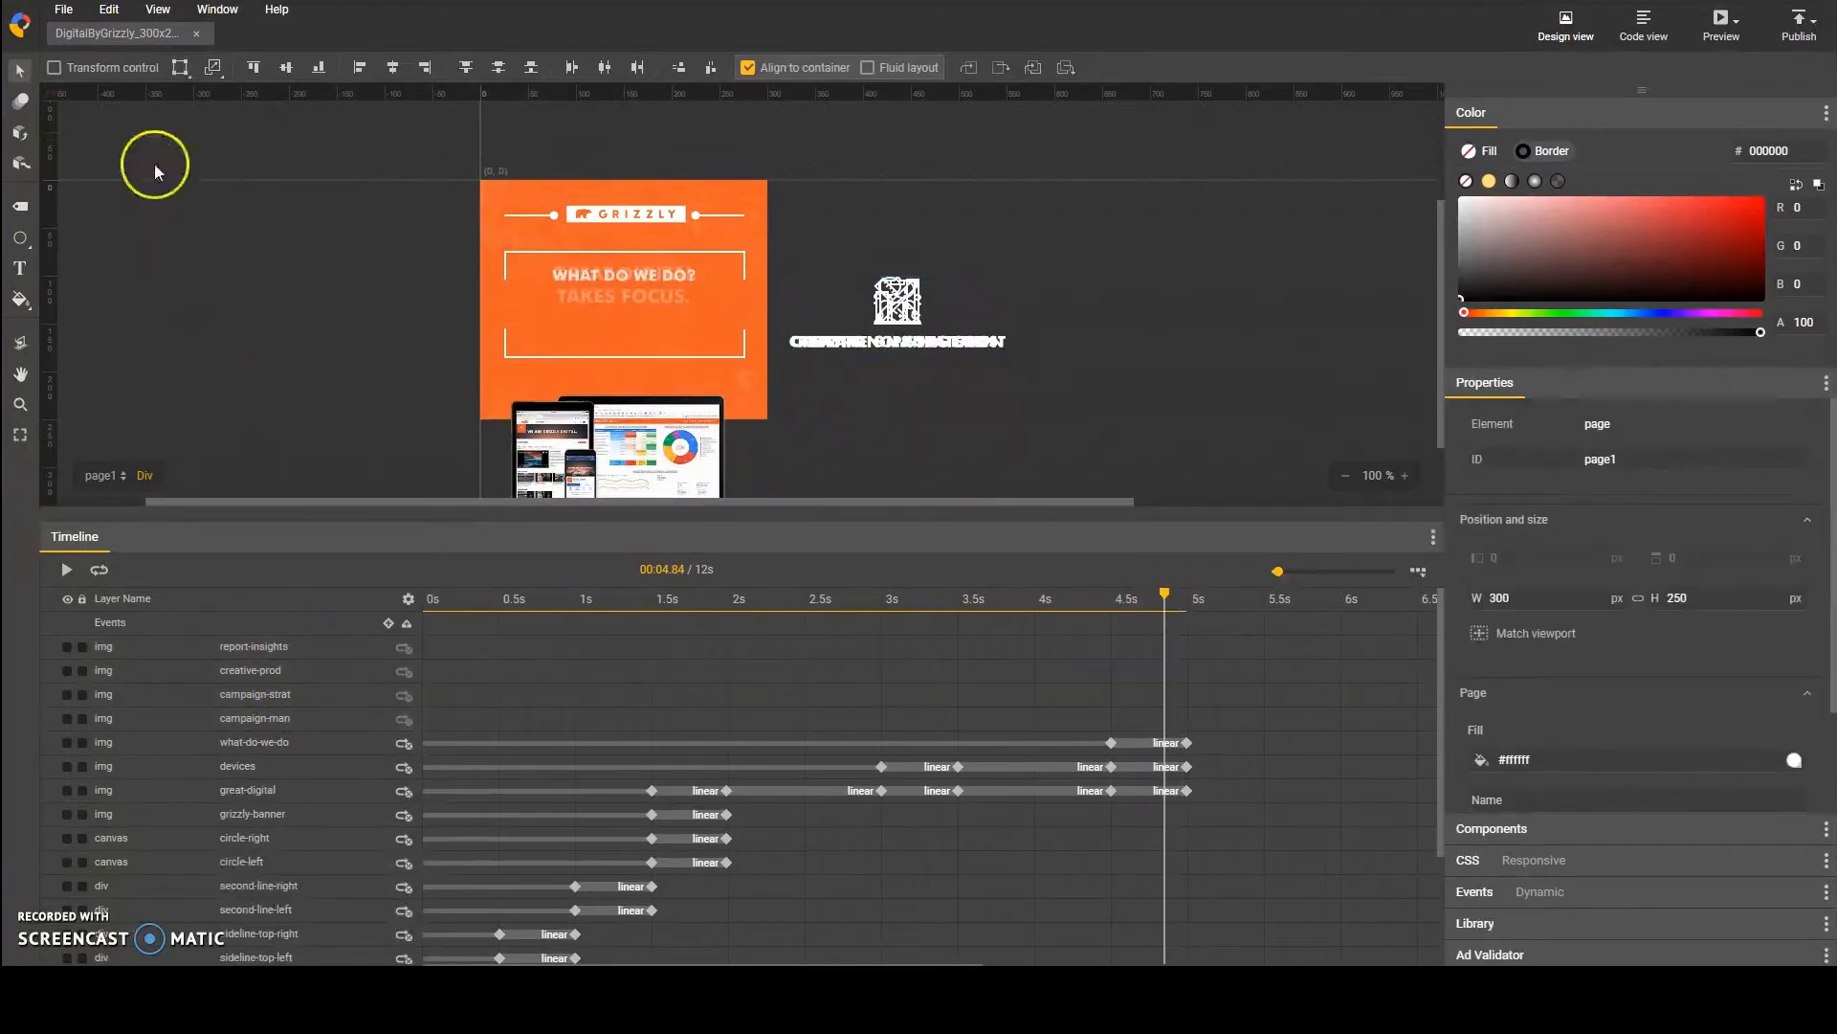
# Step: Draw a rectangle about 24 px wide and 250 px high along the inside of the banner's right edge
pyautogui.moveTo(72, 268)
pyautogui.click(105, 306)
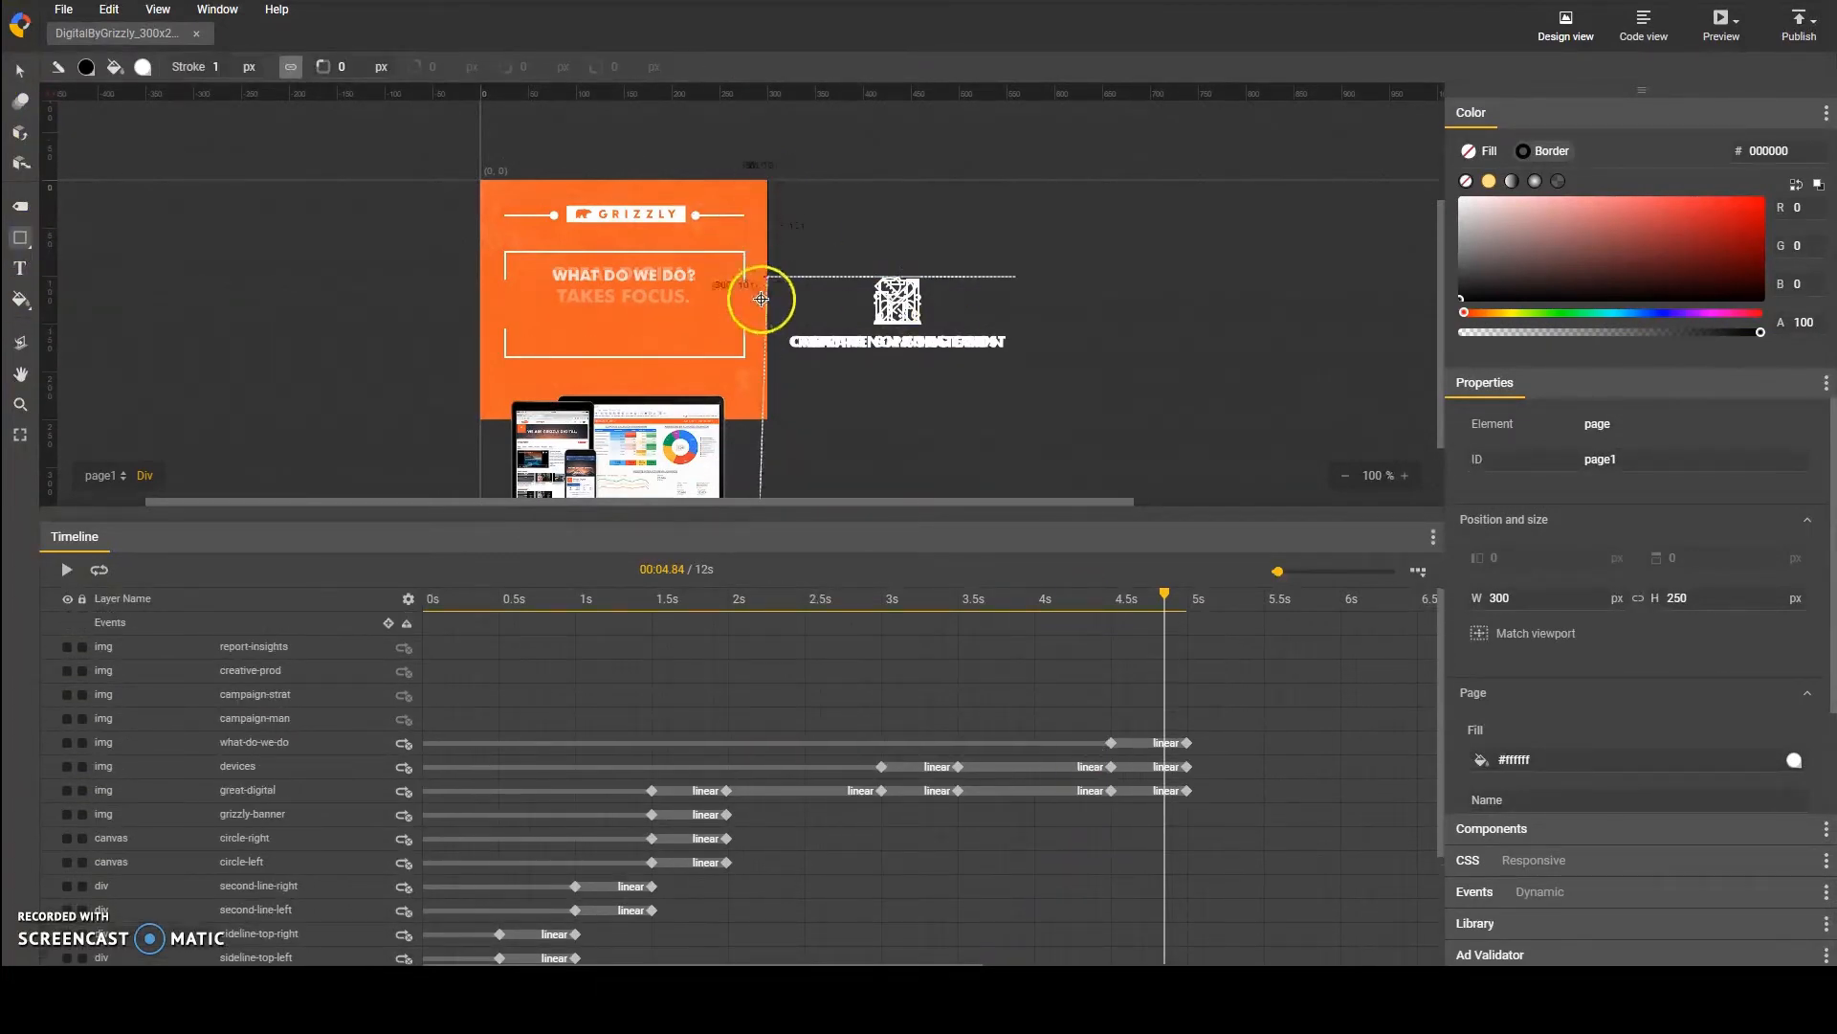
pyautogui.moveTo(765, 180); pyautogui.dragTo(745, 418)
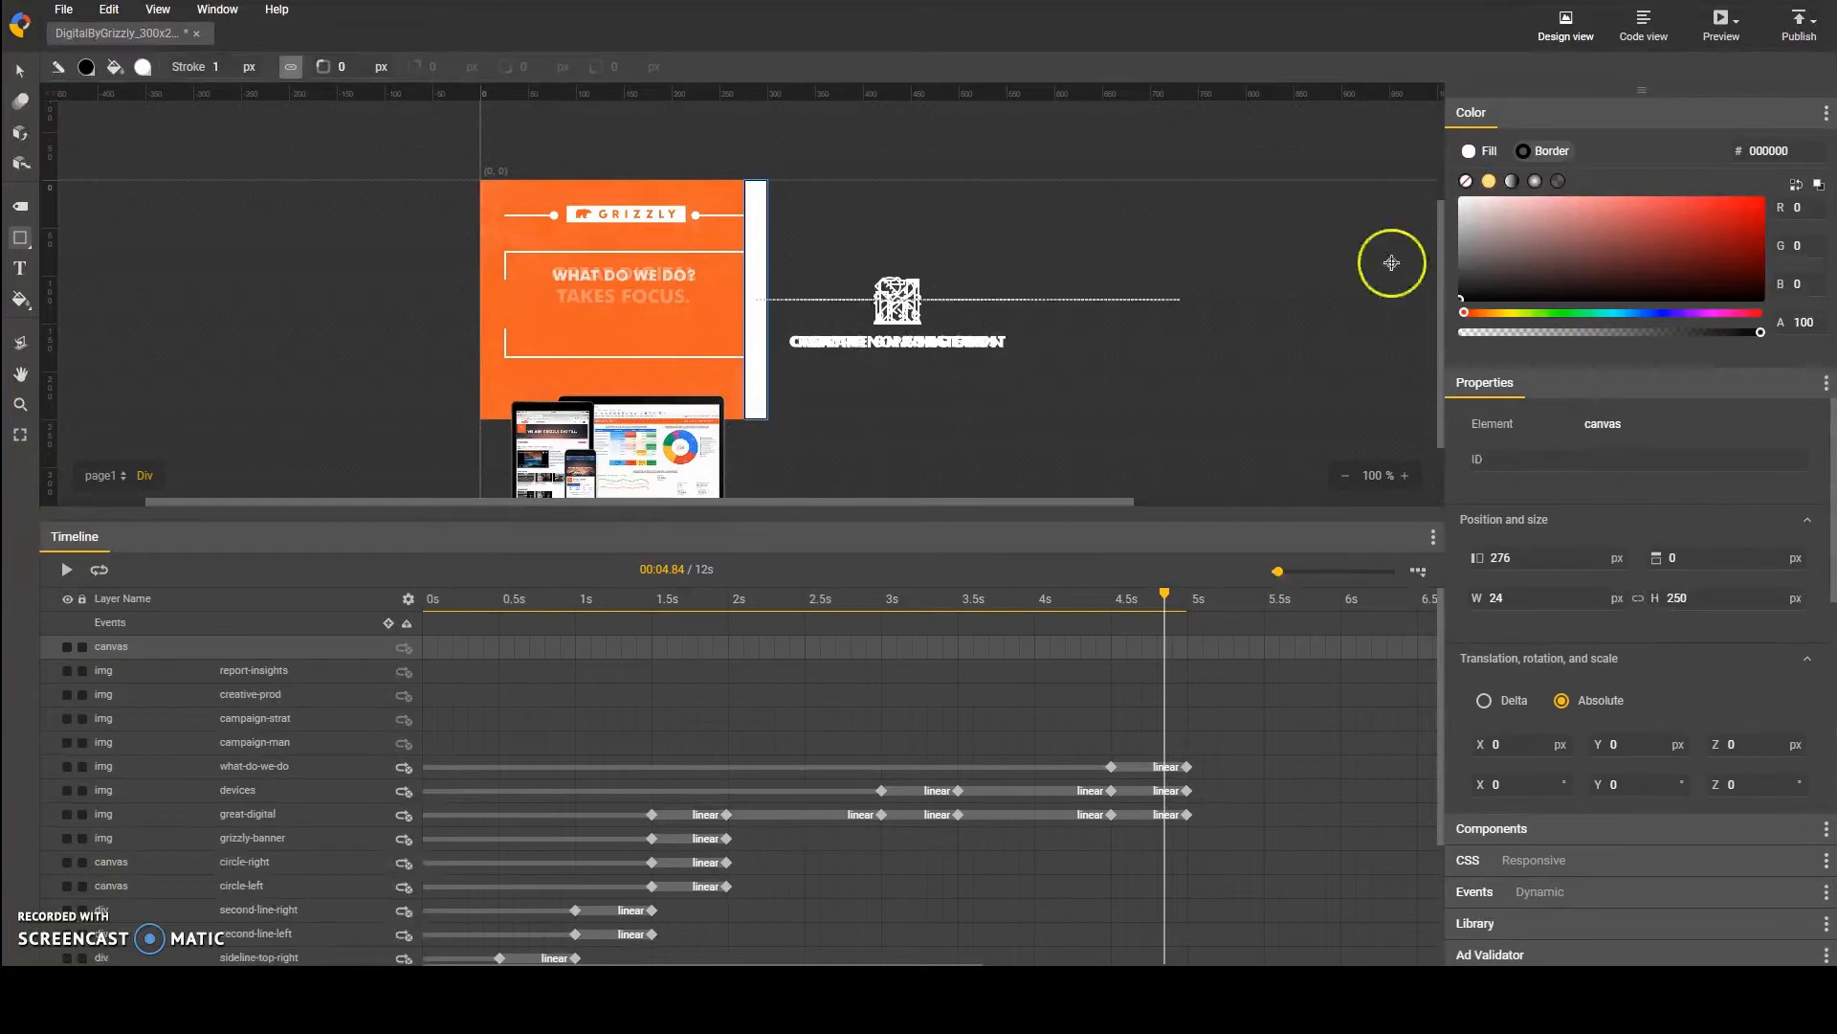
# Step: Remove the rectangle's border and set its fill colour to RGB 241, 95, 36
pyautogui.click(1467, 181)
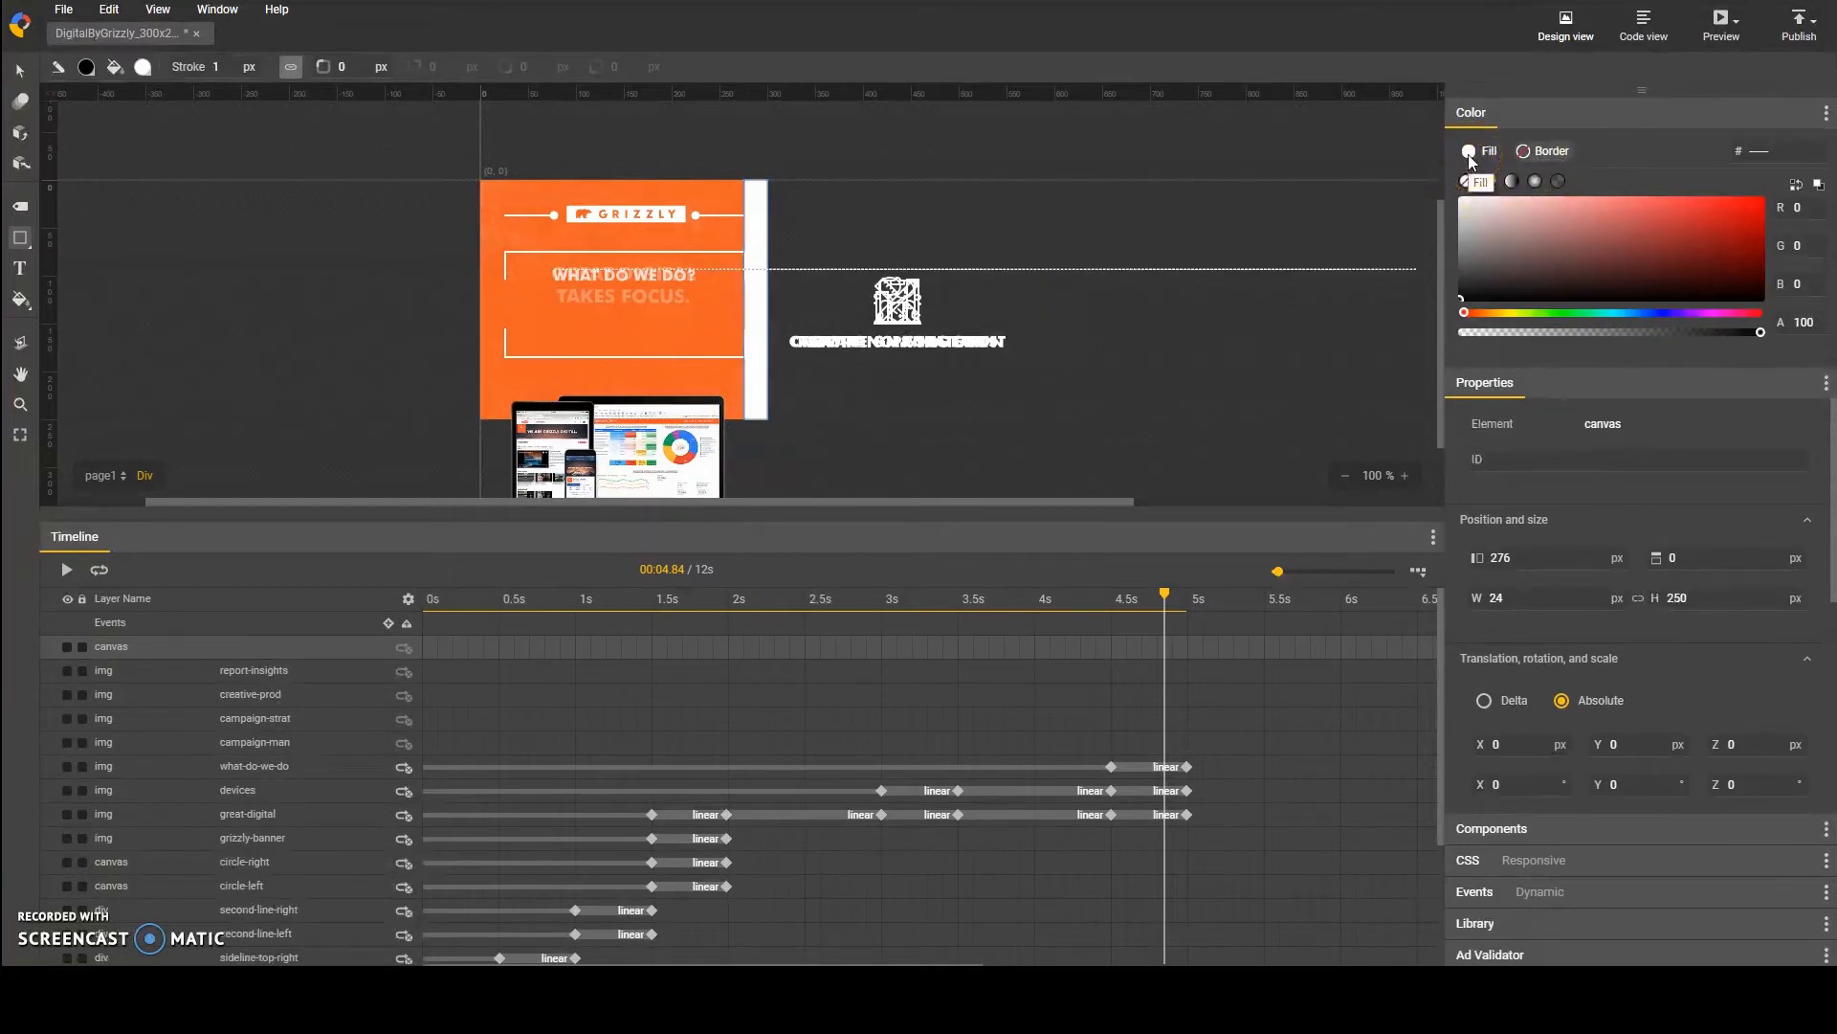
pyautogui.click(1471, 153)
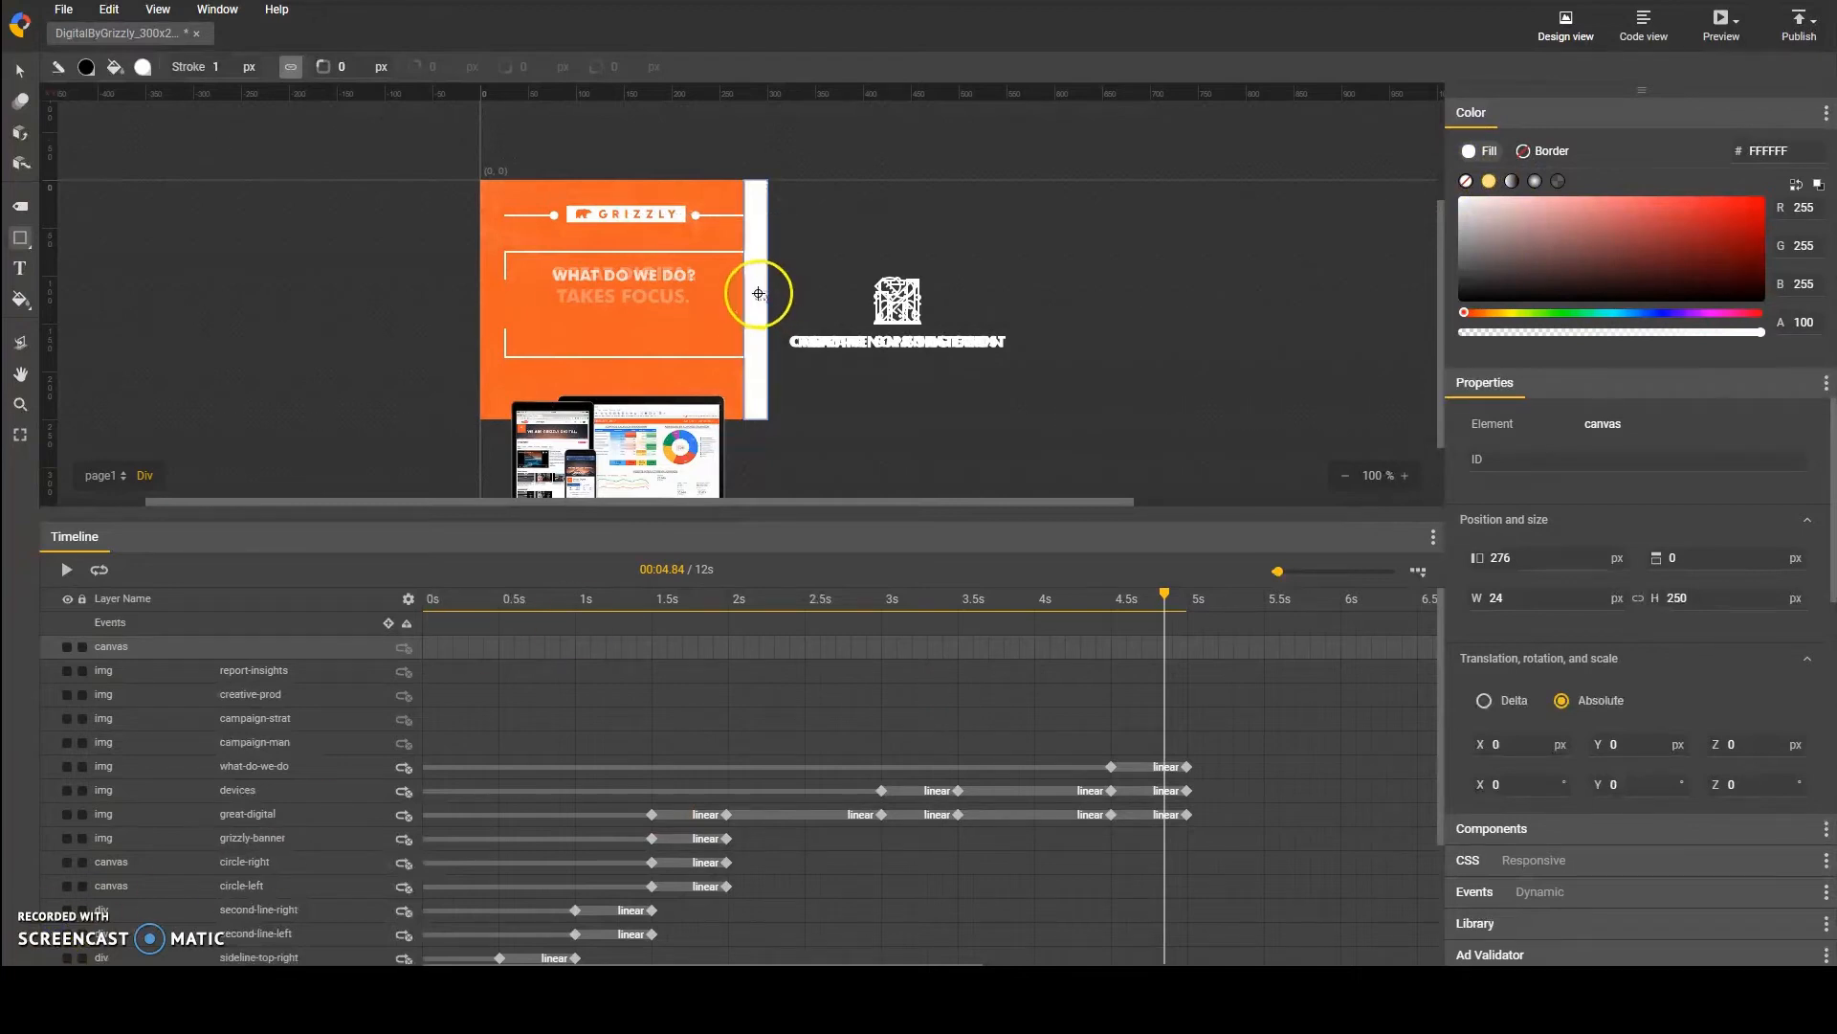
pyautogui.click(17, 72)
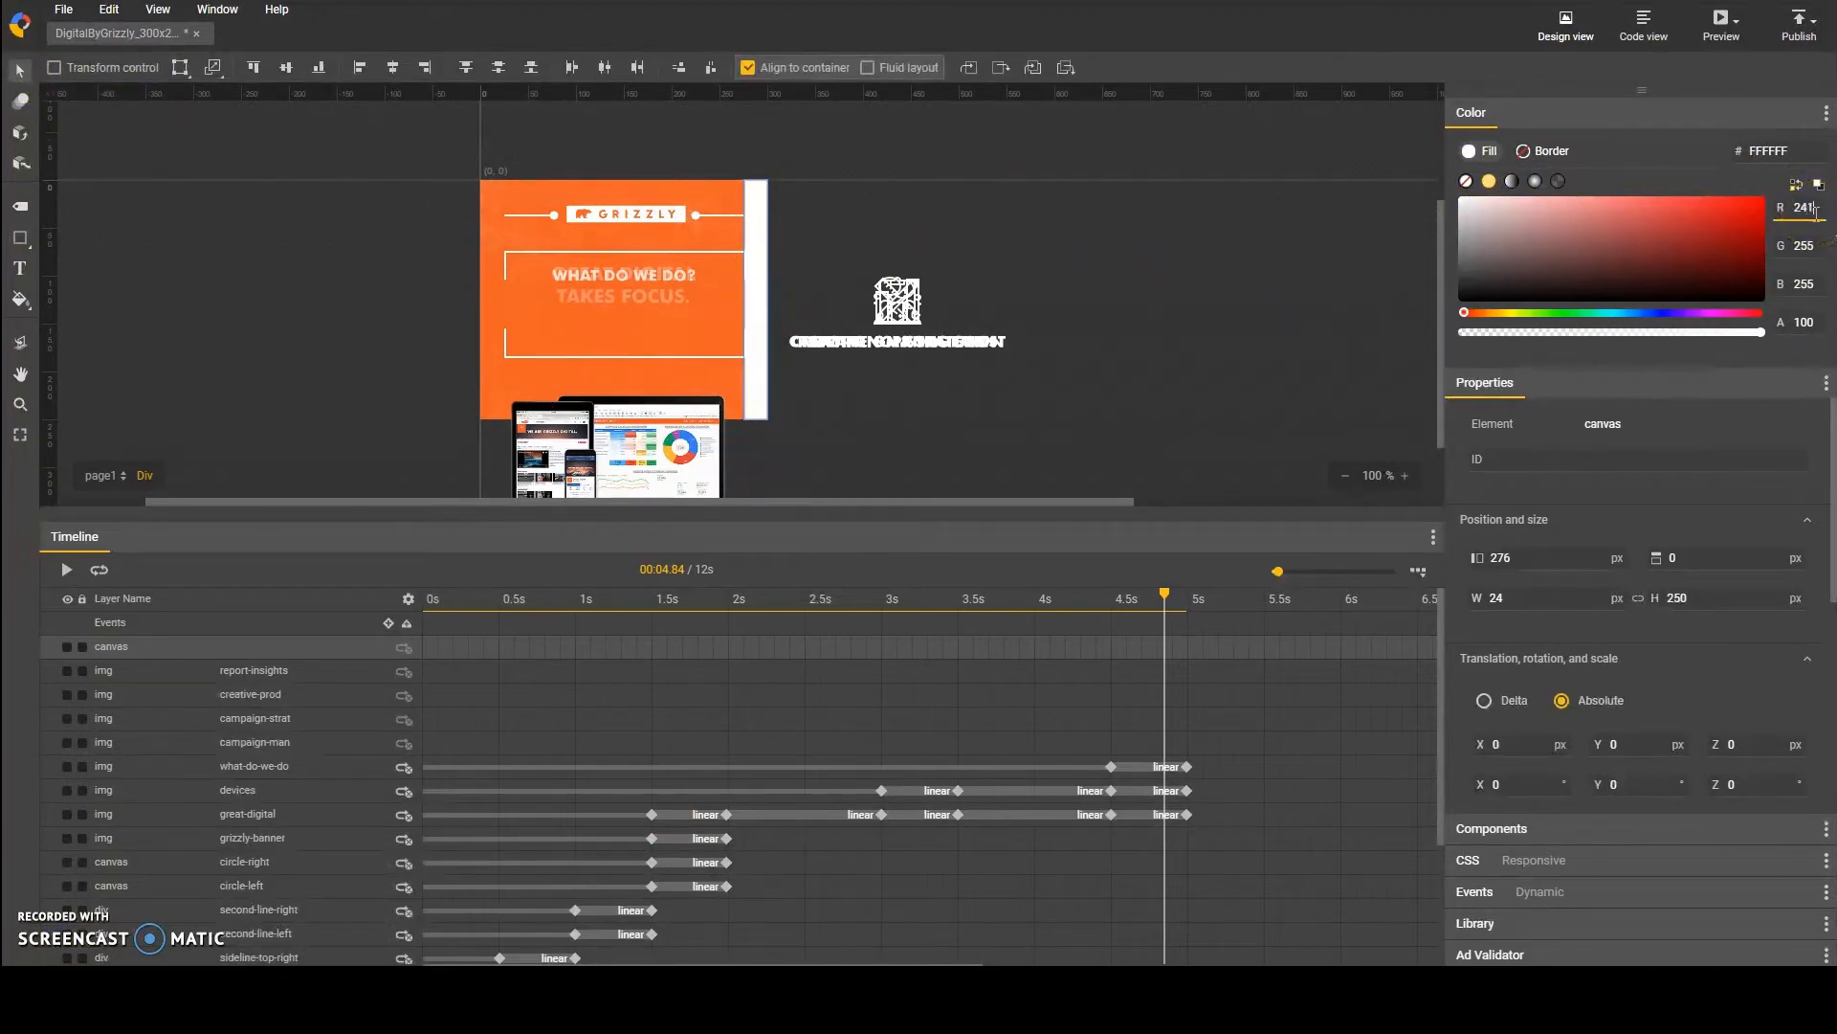
pyautogui.press('Tab')
pyautogui.write('95')
pyautogui.press('Tab')
pyautogui.write('36')
pyautogui.press('Tab')
pyautogui.click(1152, 277)
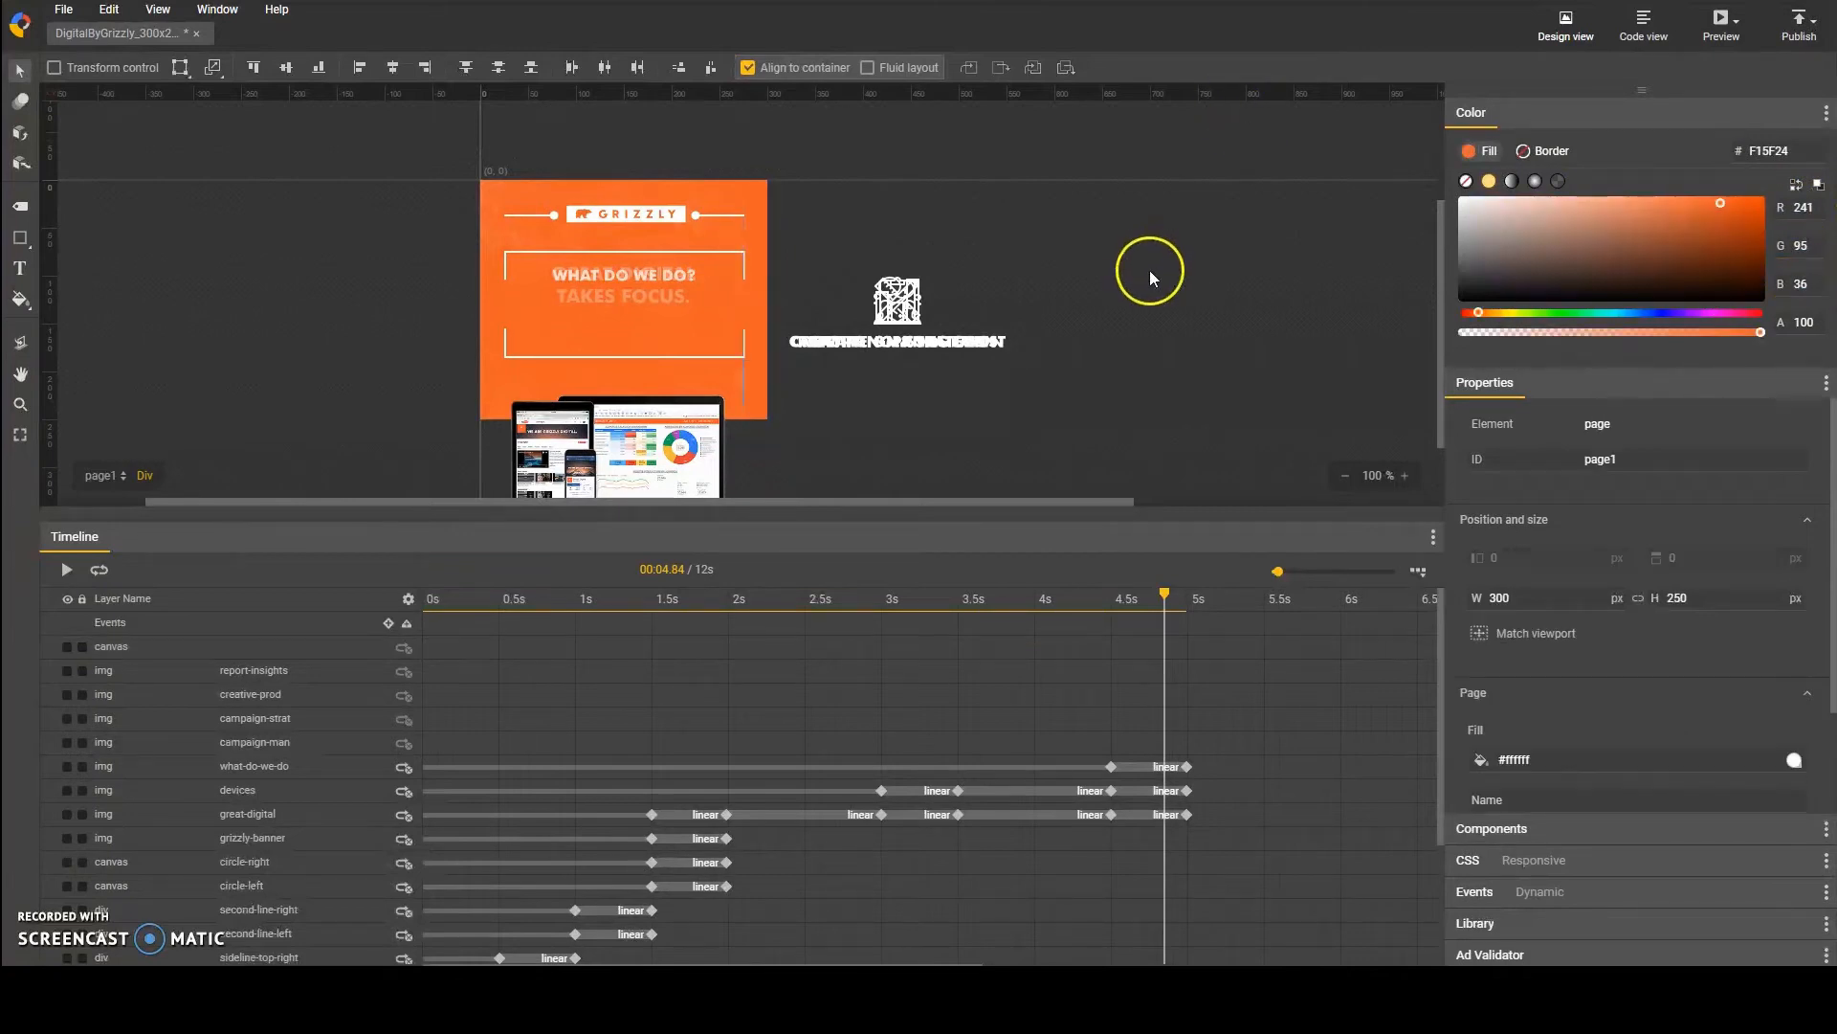
# Step: Rename the new rectangle's canvas layer as hide-right
pyautogui.doubleClick(272, 647)
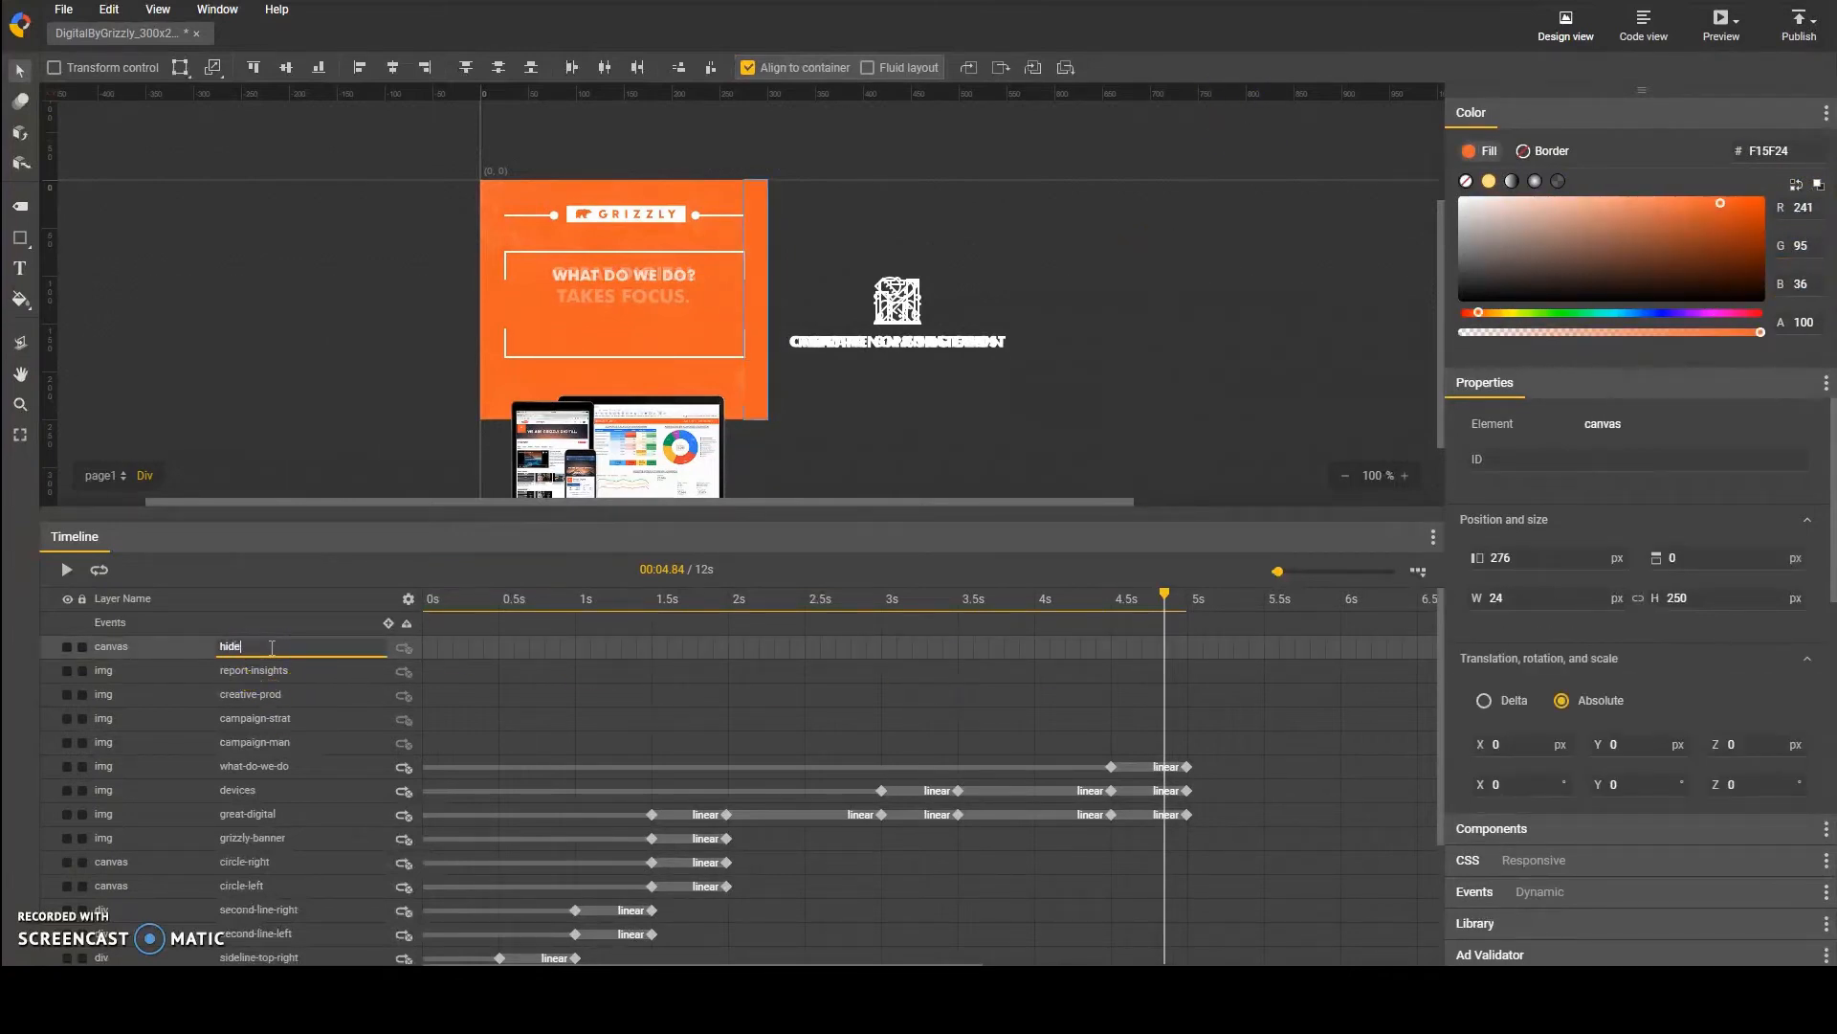
pyautogui.write('hide-right')
pyautogui.press('Return')
# Step: Duplicate the hide-right rectangle and rename the copy's layer as hide-left
pyautogui.hotkey('ctrl', 'd')
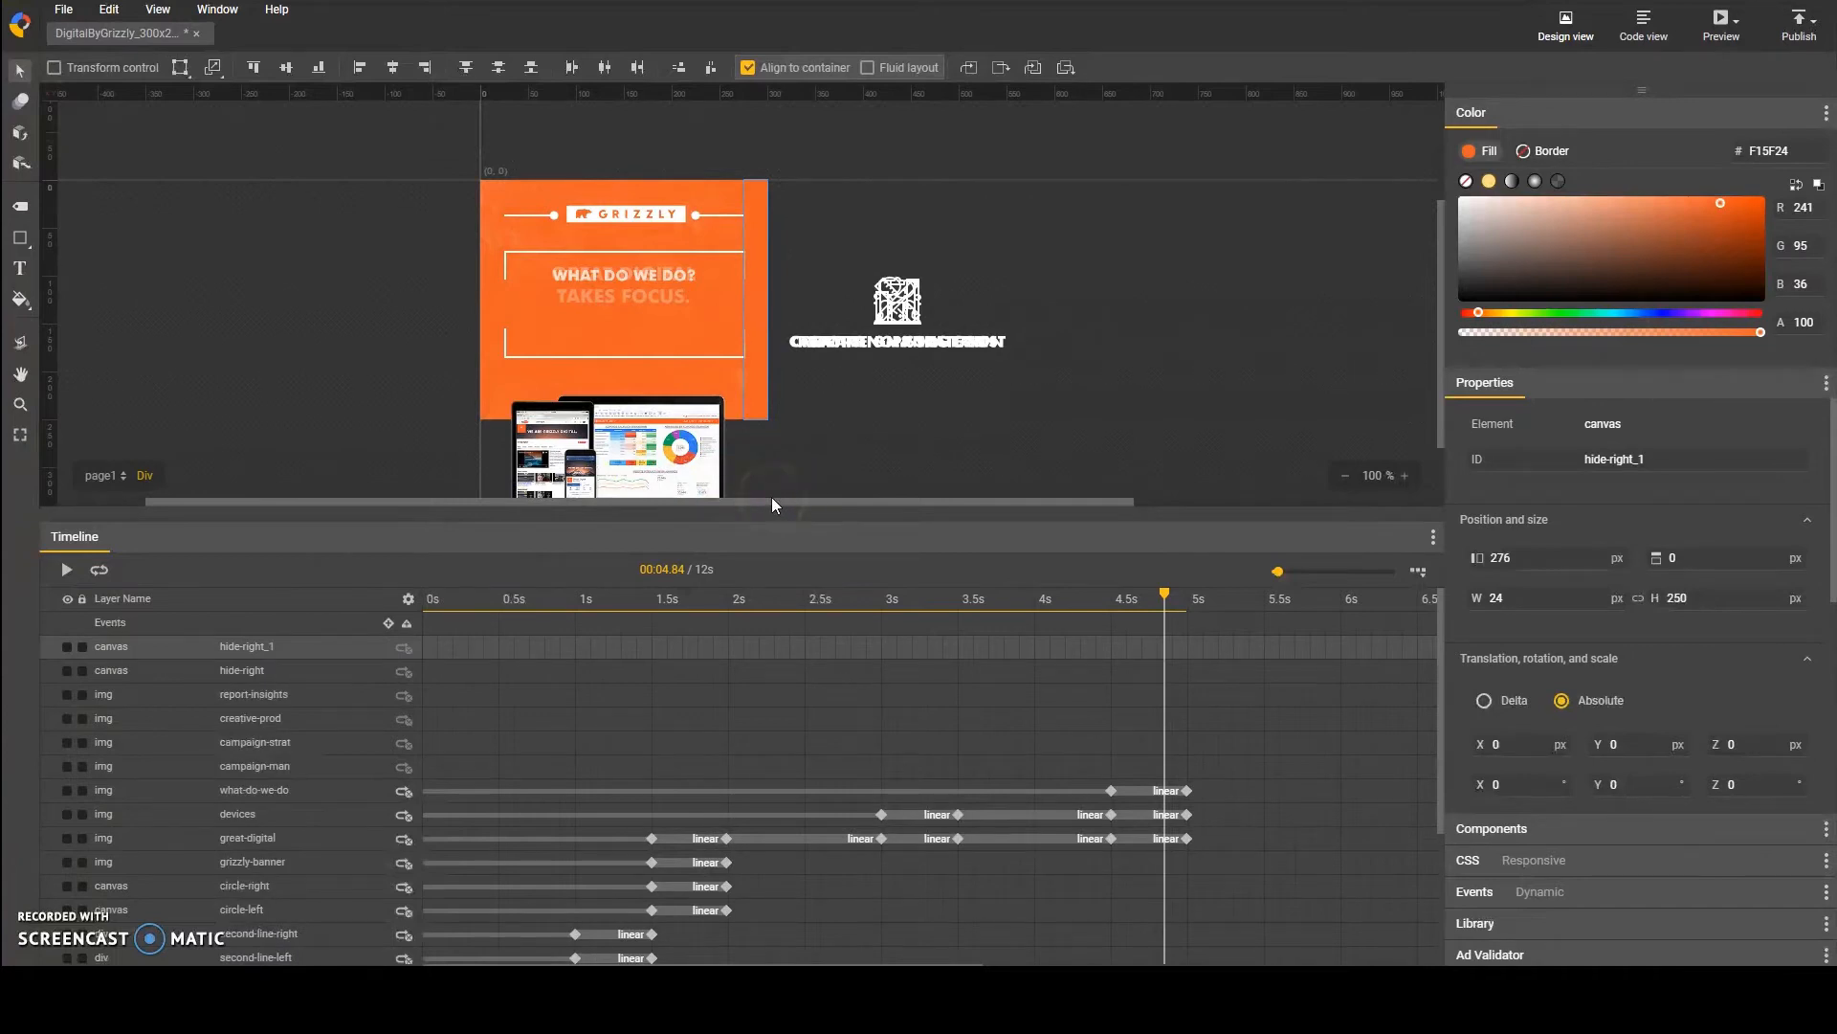
pyautogui.doubleClick(286, 646)
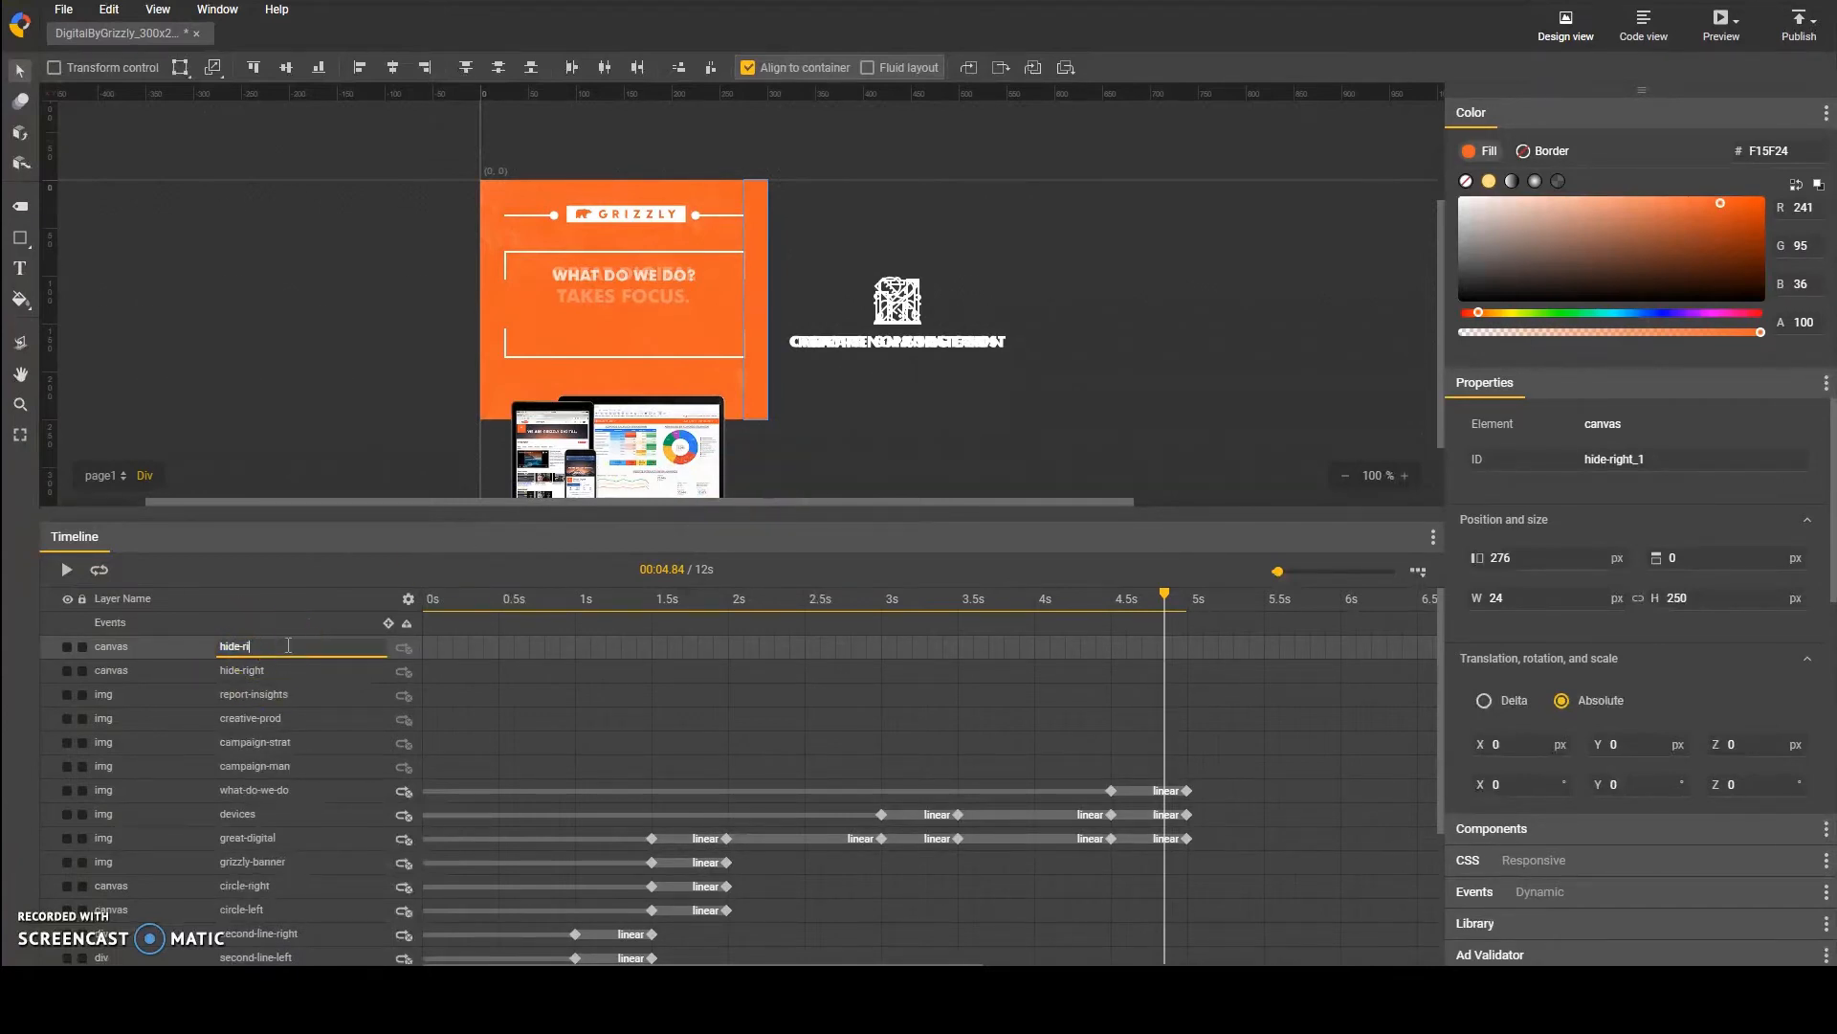
pyautogui.write('left')
pyautogui.press('Return')
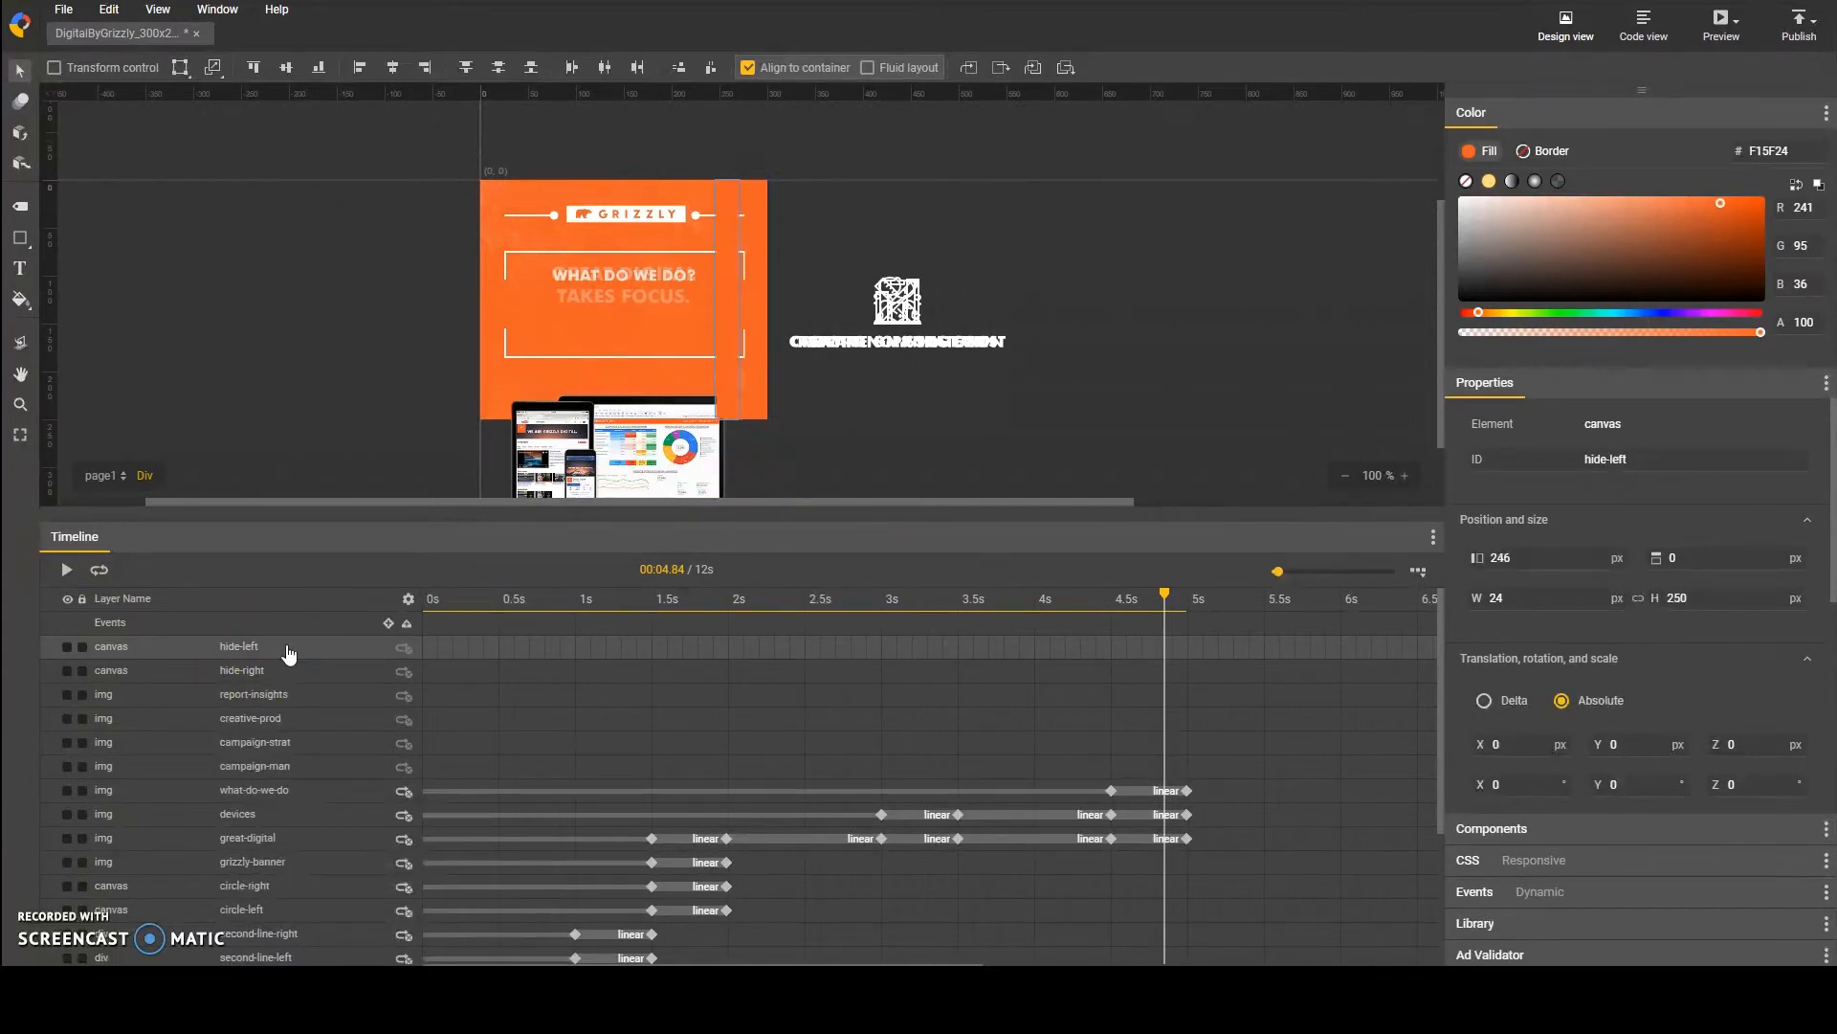
# Step: Move the hide-left rectangle across the banner and align it to the banner's left edge
pyautogui.hotkey('shift', 'Left')
pyautogui.hotkey('shift', 'Left')
pyautogui.hotkey('shift', 'Left')
pyautogui.hotkey('shift', 'Left')
pyautogui.hotkey('shift', 'Left')
pyautogui.hotkey('shift', 'Left')
pyautogui.hotkey('shift', 'Left')
pyautogui.hotkey('shift', 'Left')
pyautogui.hotkey('shift', 'Left')
pyautogui.hotkey('shift', 'Left')
pyautogui.hotkey('shift', 'Left')
pyautogui.hotkey('shift', 'Left')
pyautogui.hotkey('shift', 'Left')
pyautogui.hotkey('shift', 'Left')
pyautogui.hotkey('shift', 'Left')
pyautogui.hotkey('shift', 'Left')
pyautogui.hotkey('shift', 'Left')
pyautogui.hotkey('shift', 'Left')
pyautogui.hotkey('shift', 'Left')
pyautogui.hotkey('shift', 'Left')
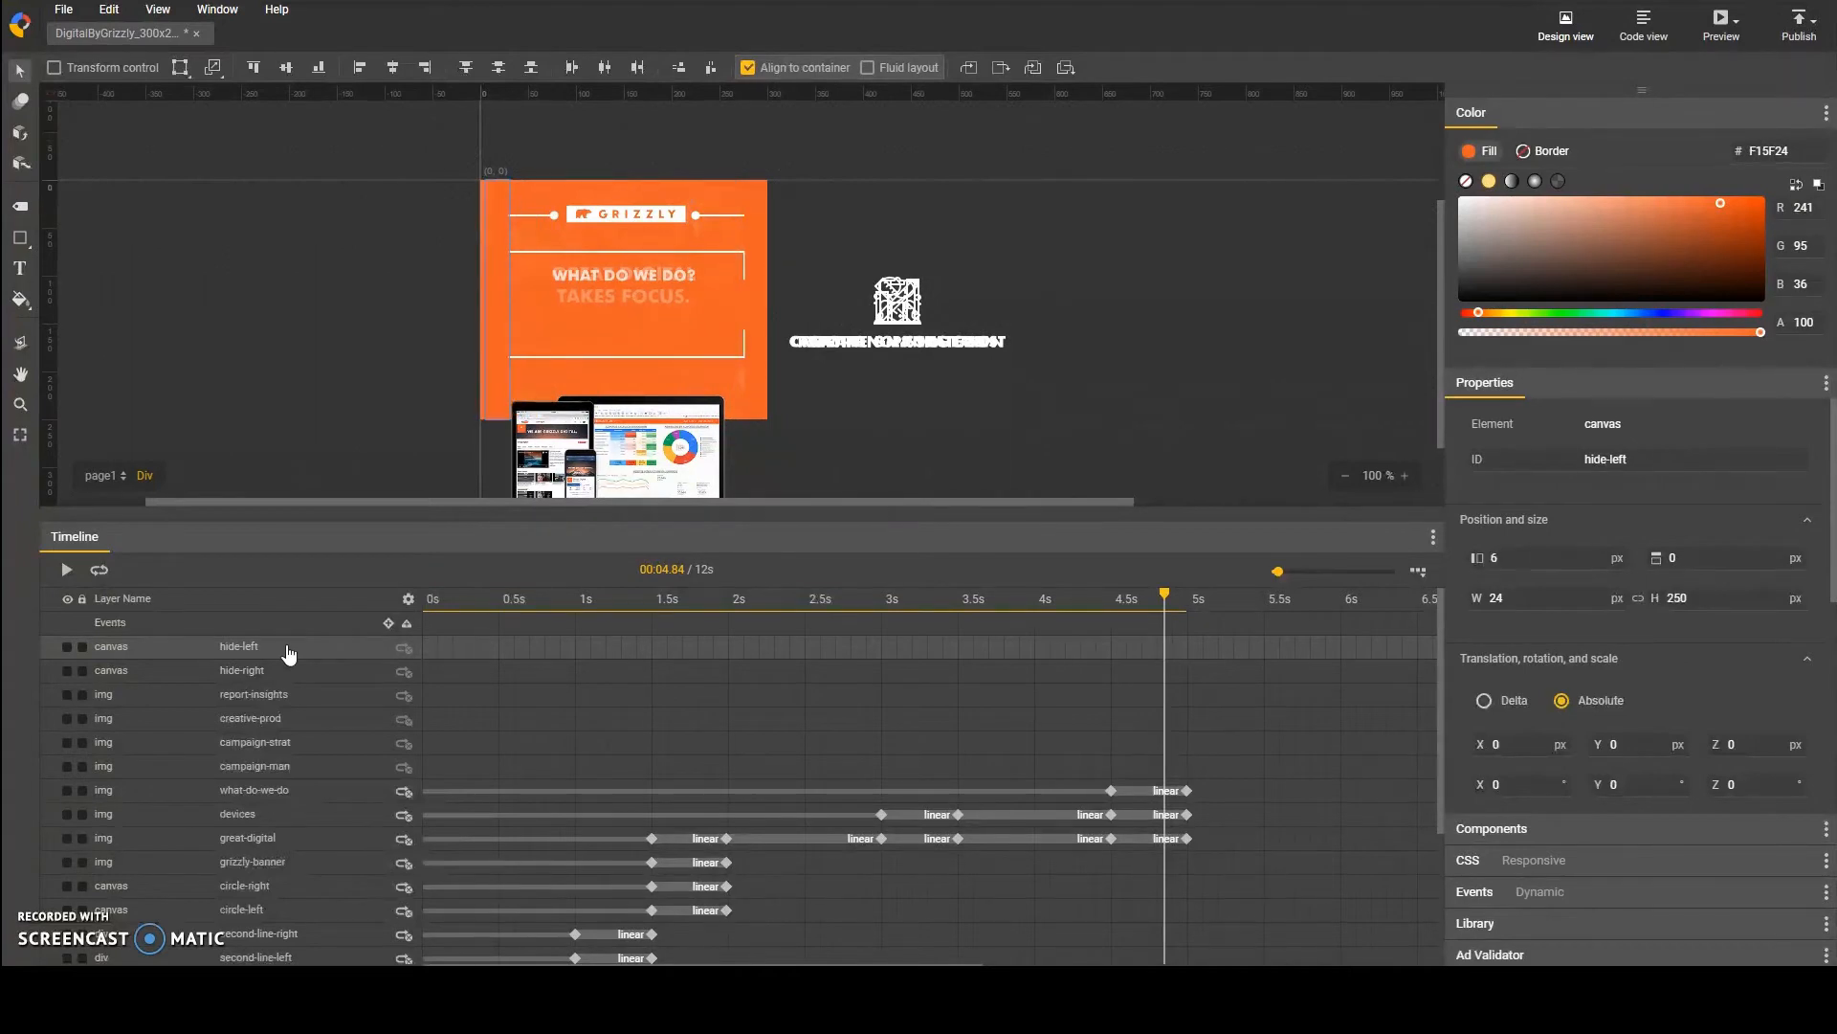
pyautogui.click(358, 72)
# Step: Move the hide-left and hide-right layers down the layer order to between the texture and bg layers
pyautogui.keyDown('shift'); pyautogui.click(257, 673); pyautogui.keyUp('shift')
pyautogui.scroll(-1, 297, 649)
pyautogui.scroll(2, 296, 652)
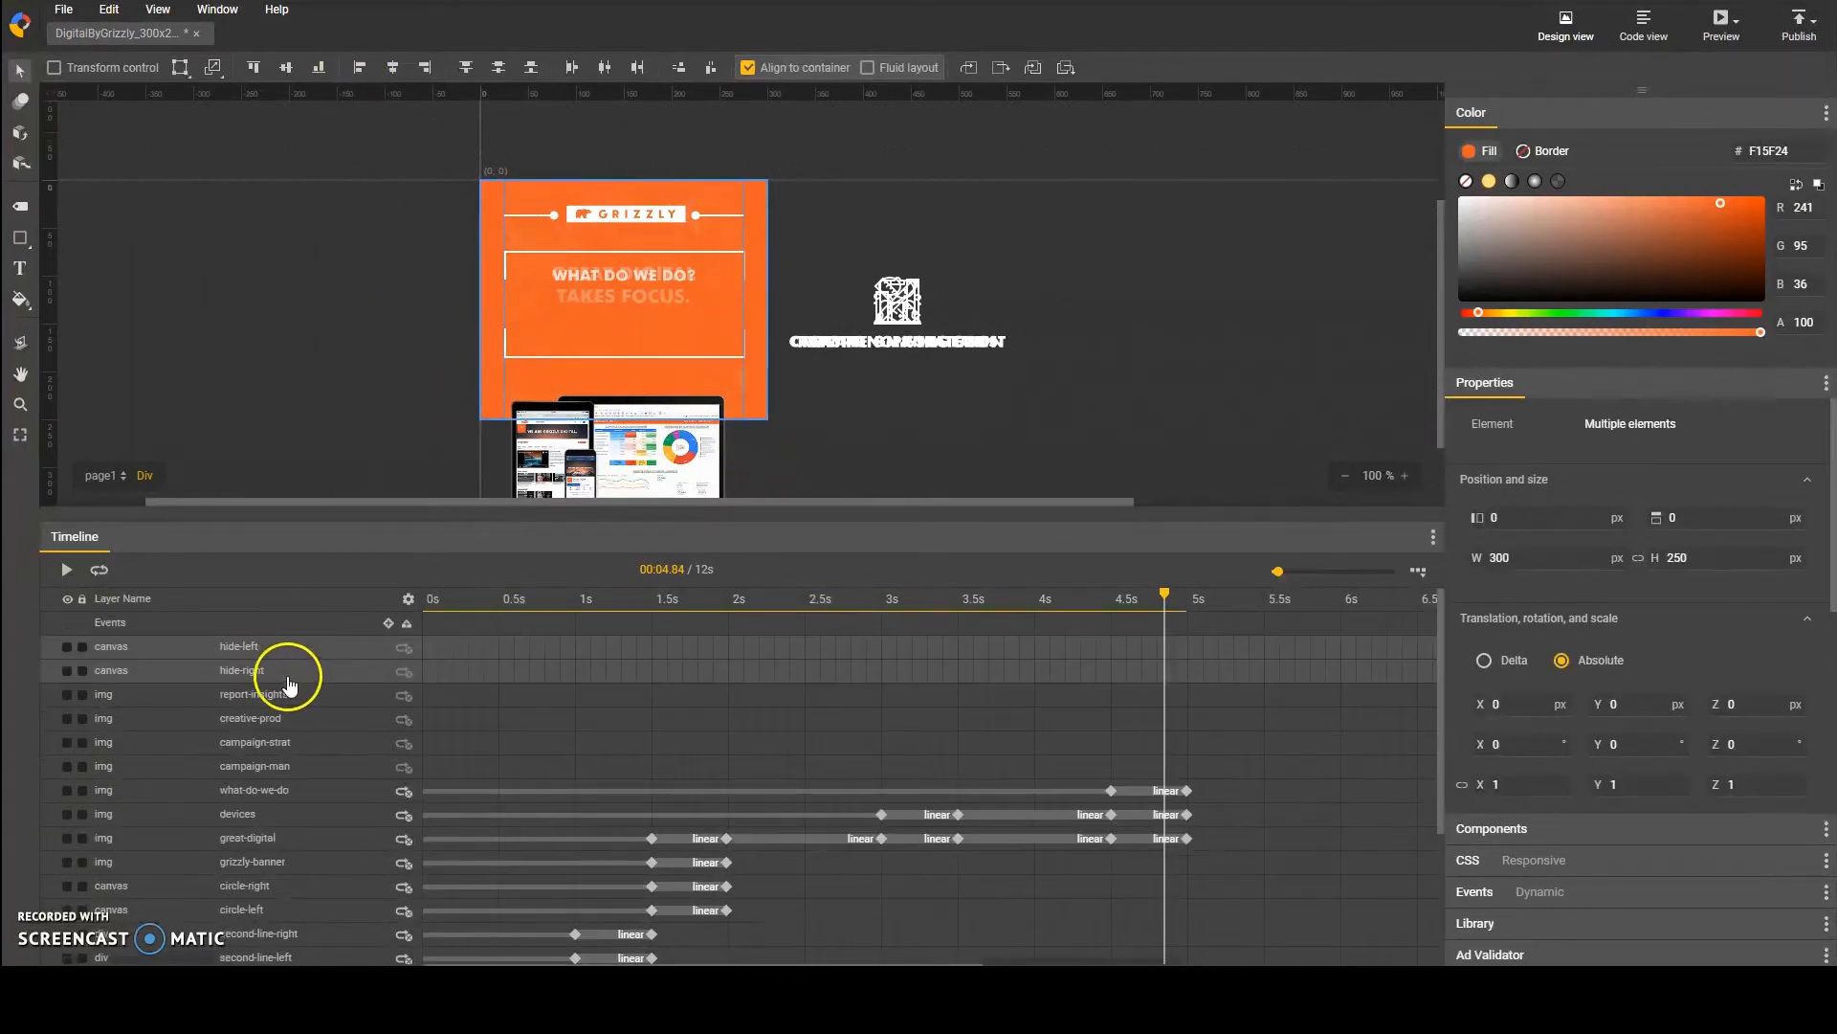
pyautogui.moveTo(278, 962); pyautogui.dragTo(287, 924)
pyautogui.keyDown('shift'); pyautogui.click(267, 714); pyautogui.keyUp('shift')
pyautogui.click(279, 768)
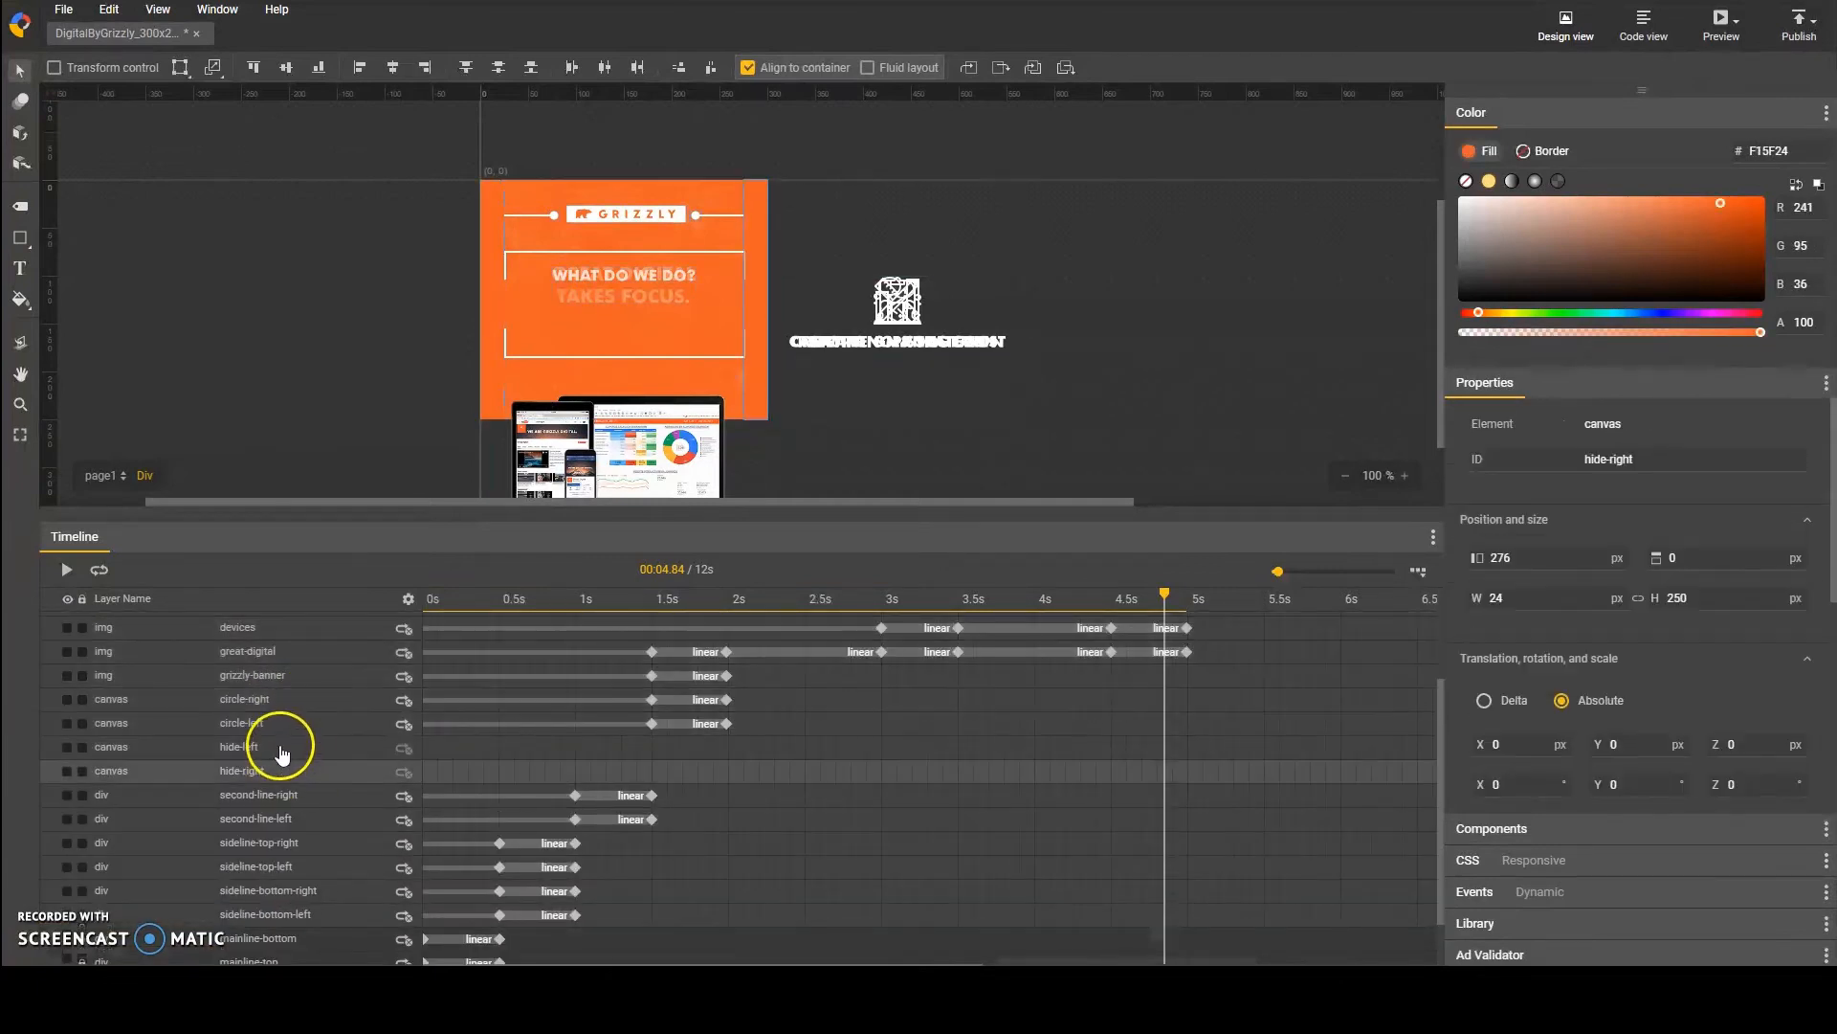
pyautogui.keyDown('shift'); pyautogui.click(280, 750); pyautogui.keyUp('shift')
pyautogui.scroll(-1, 302, 756)
pyautogui.moveTo(275, 713); pyautogui.dragTo(282, 946)
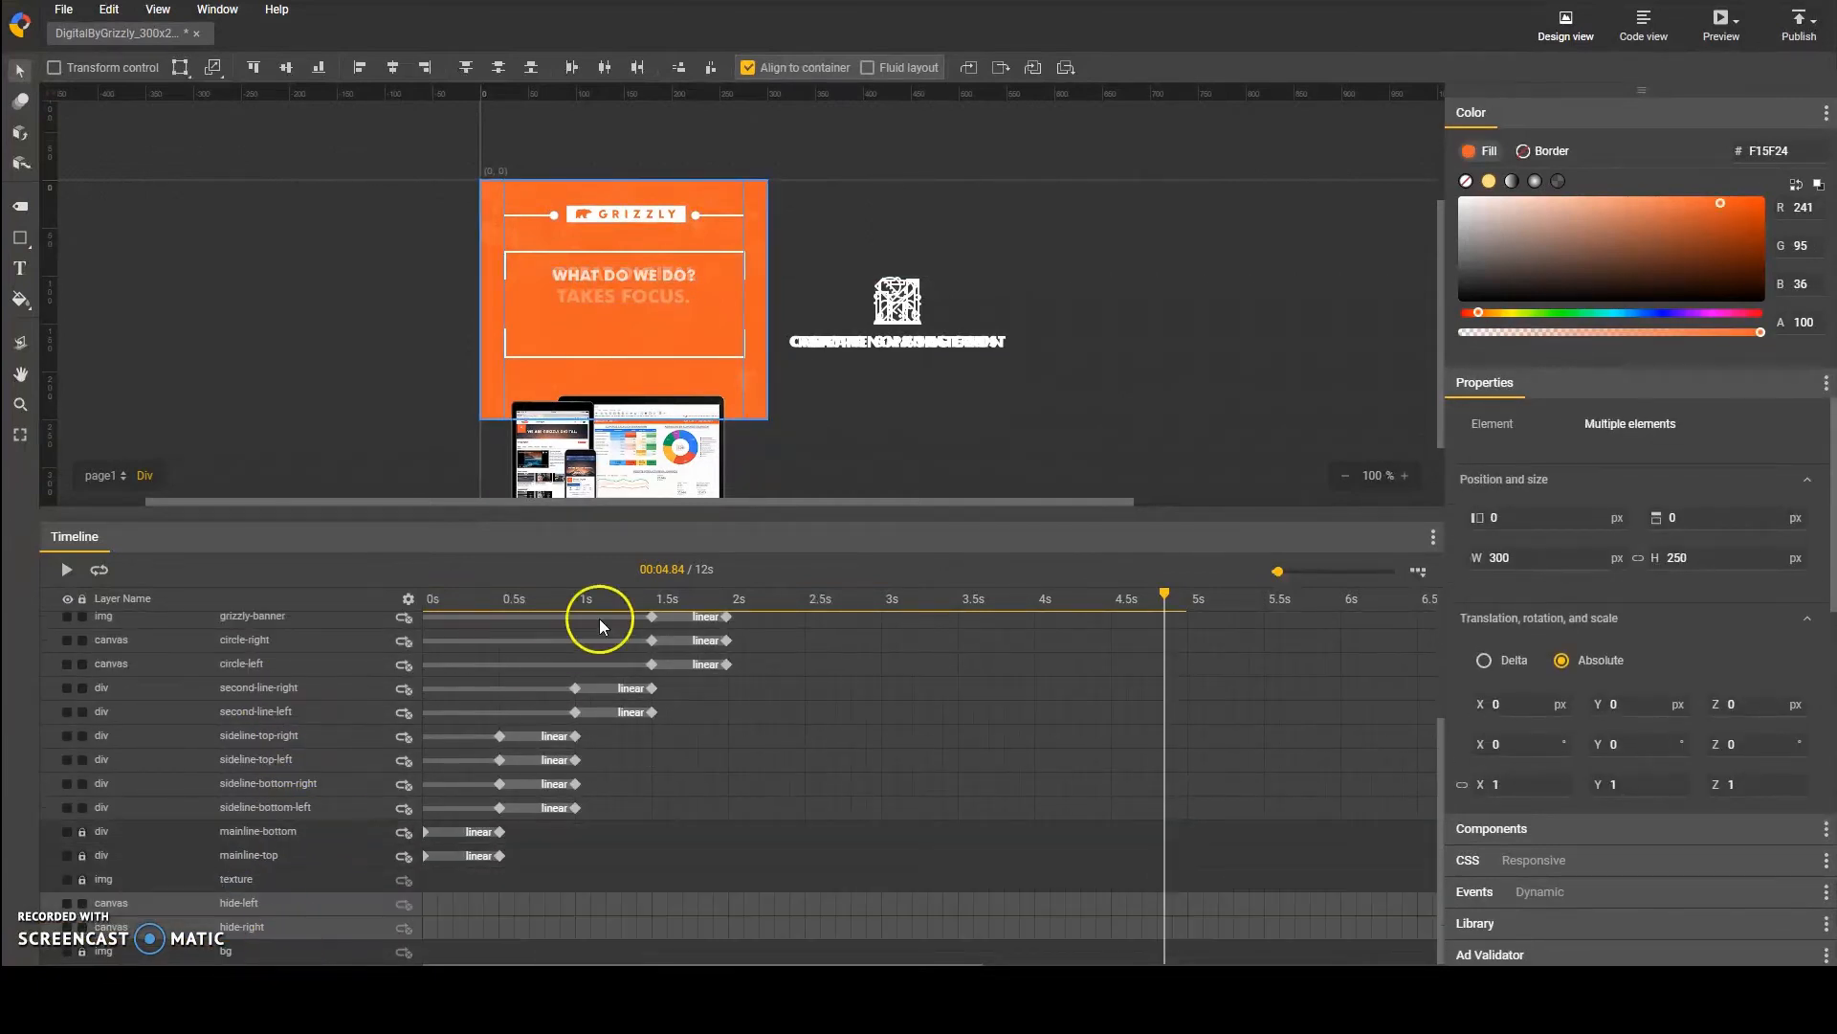
# Step: Add keyframes to the campaign-man layer at 5 s and 5.5 s
pyautogui.click(811, 429)
pyautogui.moveTo(1165, 594)
pyautogui.mouseDown()
pyautogui.moveTo(1098, 595)
pyautogui.moveTo(1168, 587)
pyautogui.mouseUp()
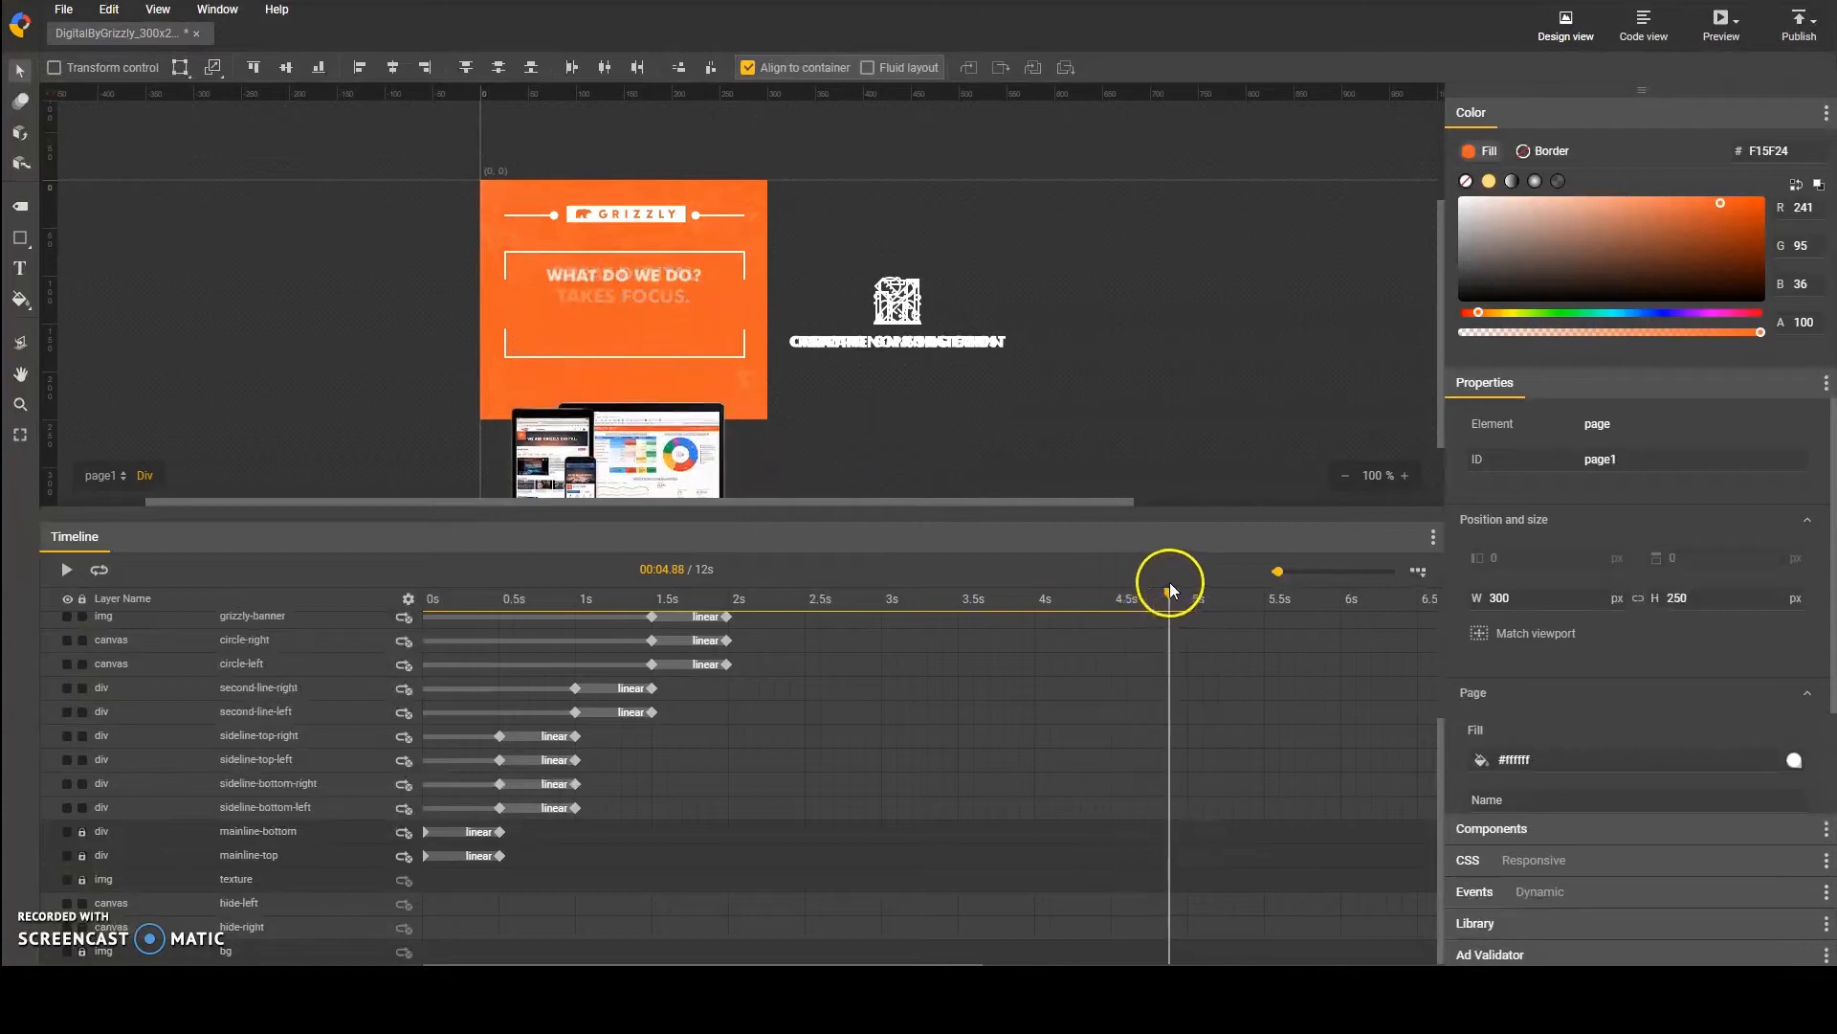
pyautogui.scroll(4, 996, 698)
pyautogui.click(494, 713)
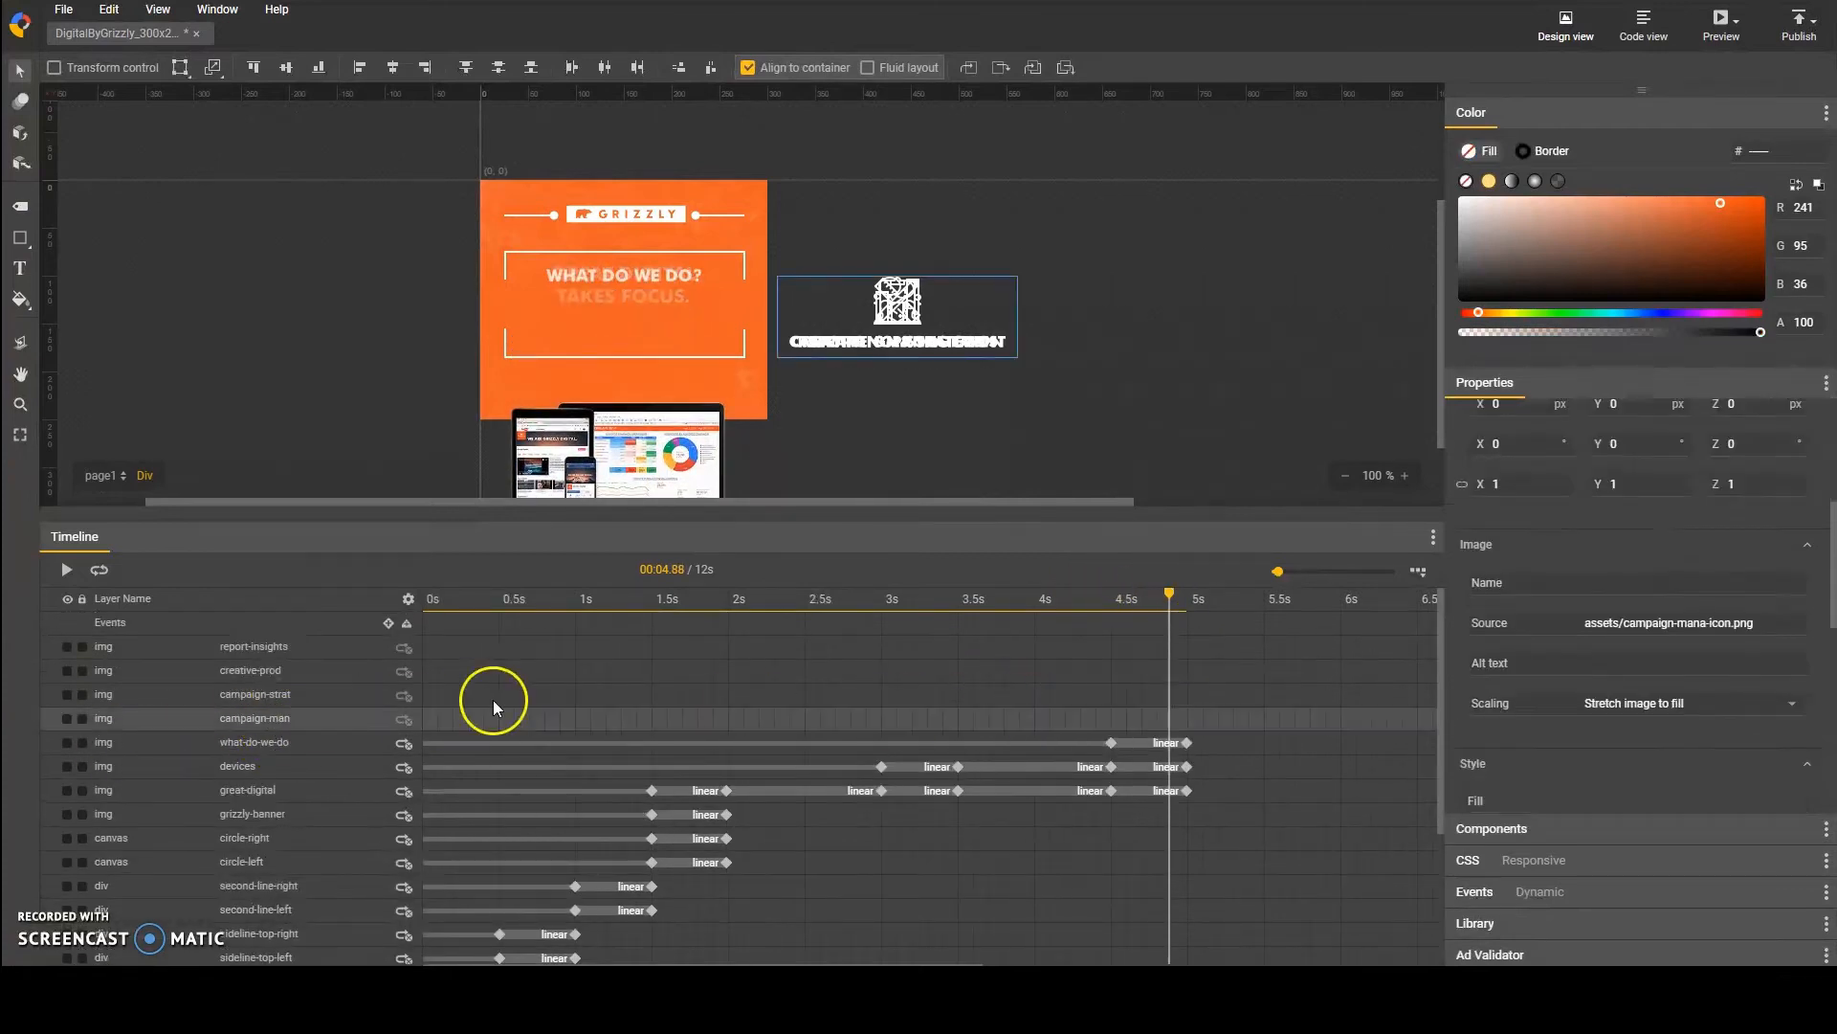
pyautogui.click(1187, 606)
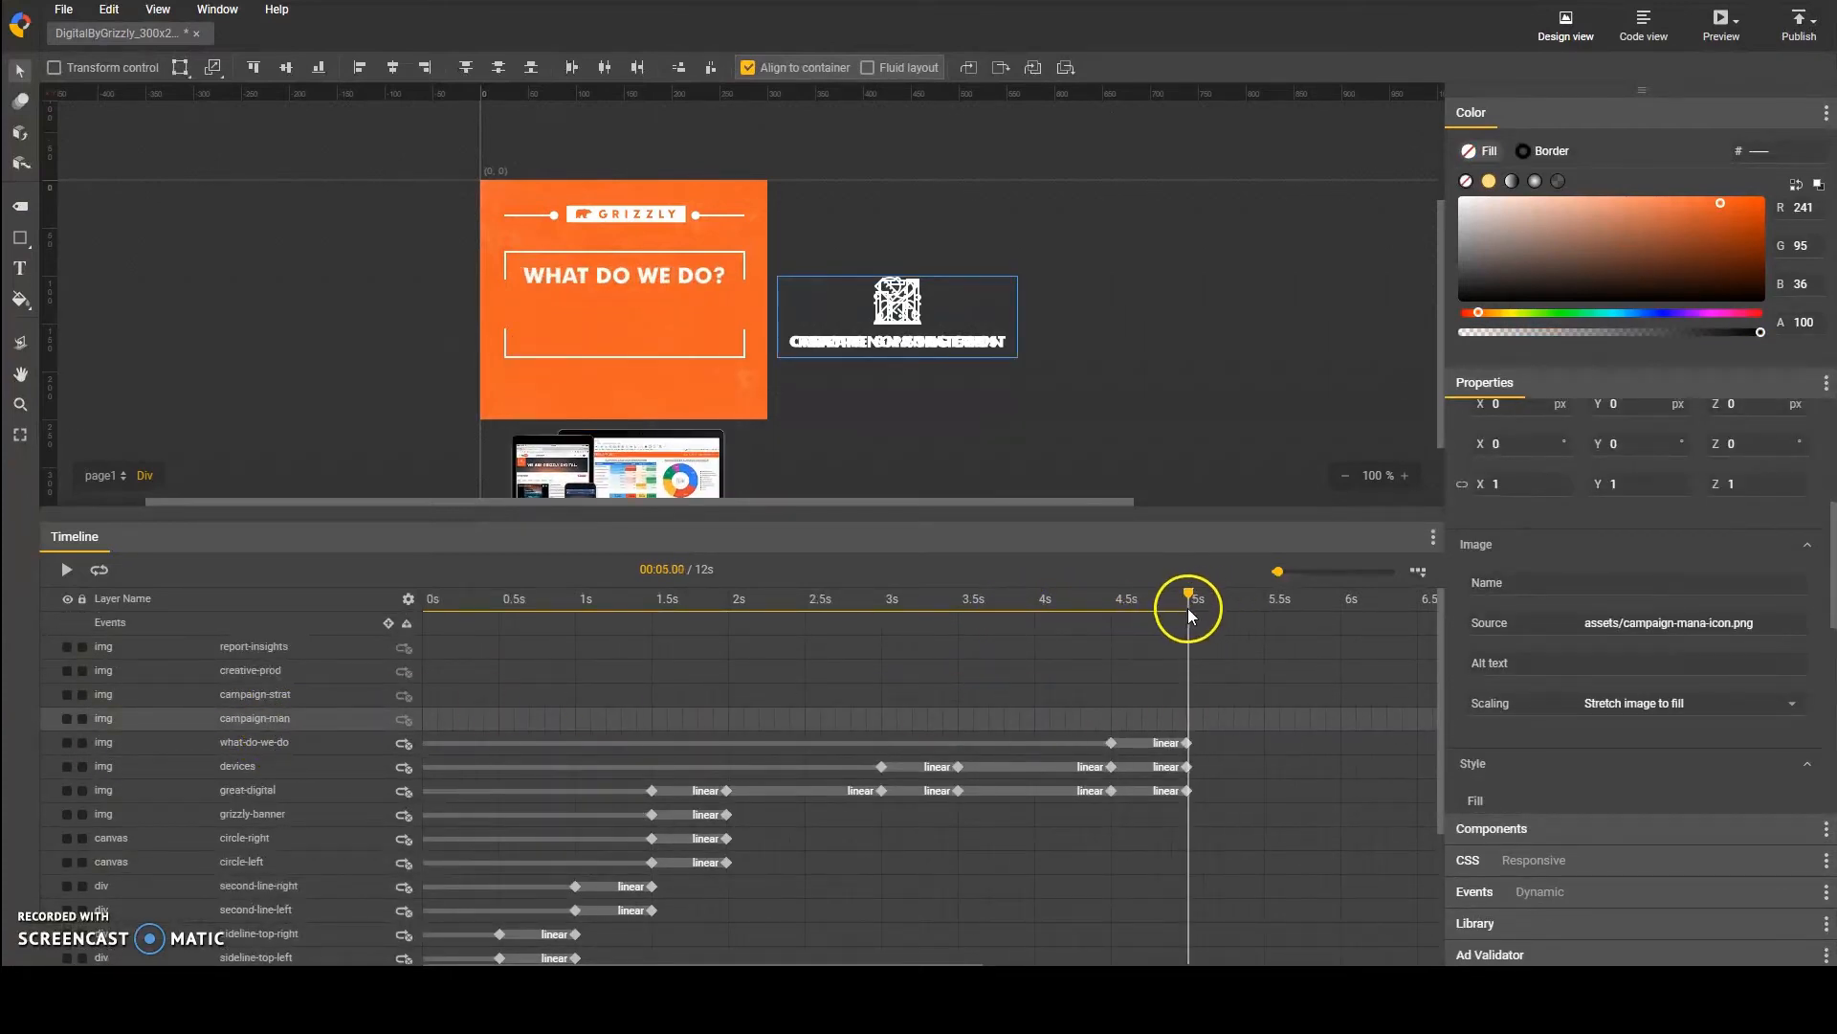
pyautogui.click(1189, 744)
pyautogui.click(327, 720)
pyautogui.press('F6')
pyautogui.click(1266, 721)
pyautogui.press('F6')
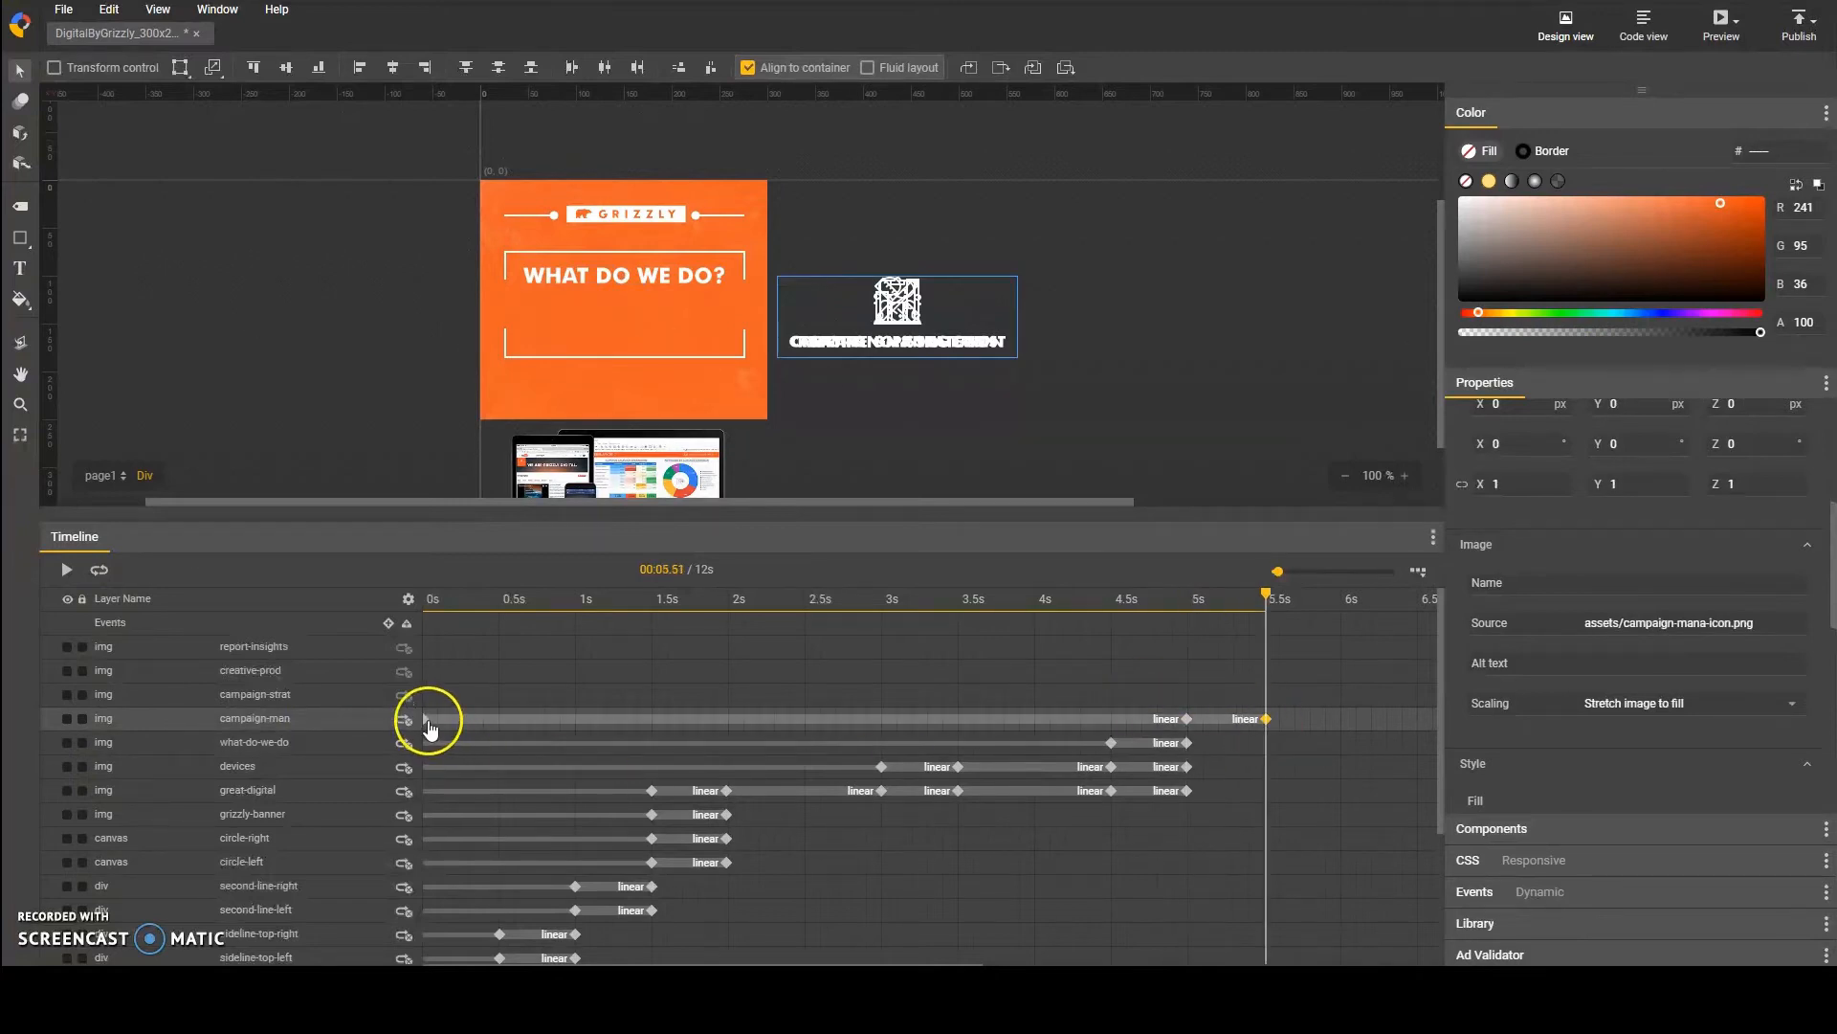
# Step: Try removing the campaign-man layer's keyframe at 0 s, and undo the removal
pyautogui.click(428, 726)
pyautogui.scroll(-1, 986, 917)
pyautogui.scroll(1, 990, 916)
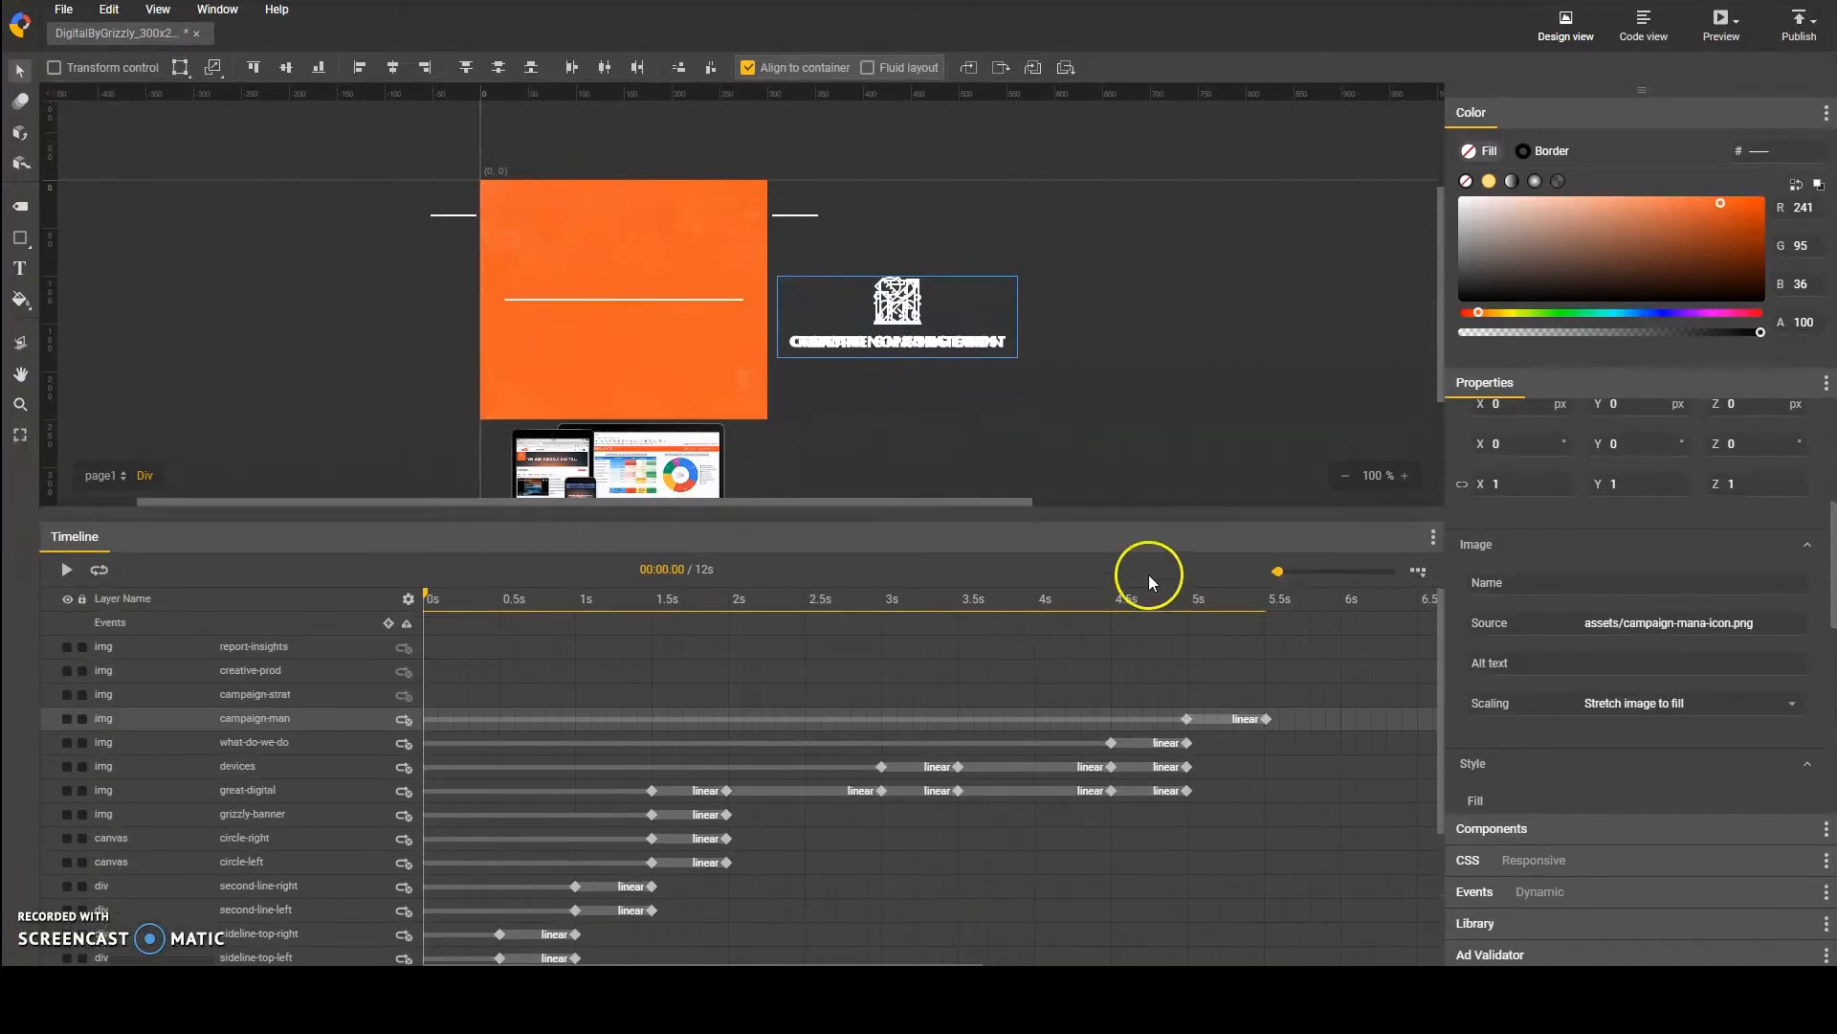
pyautogui.moveTo(1278, 572); pyautogui.dragTo(1291, 571)
pyautogui.click(1229, 875)
pyautogui.scroll(-2, 1234, 869)
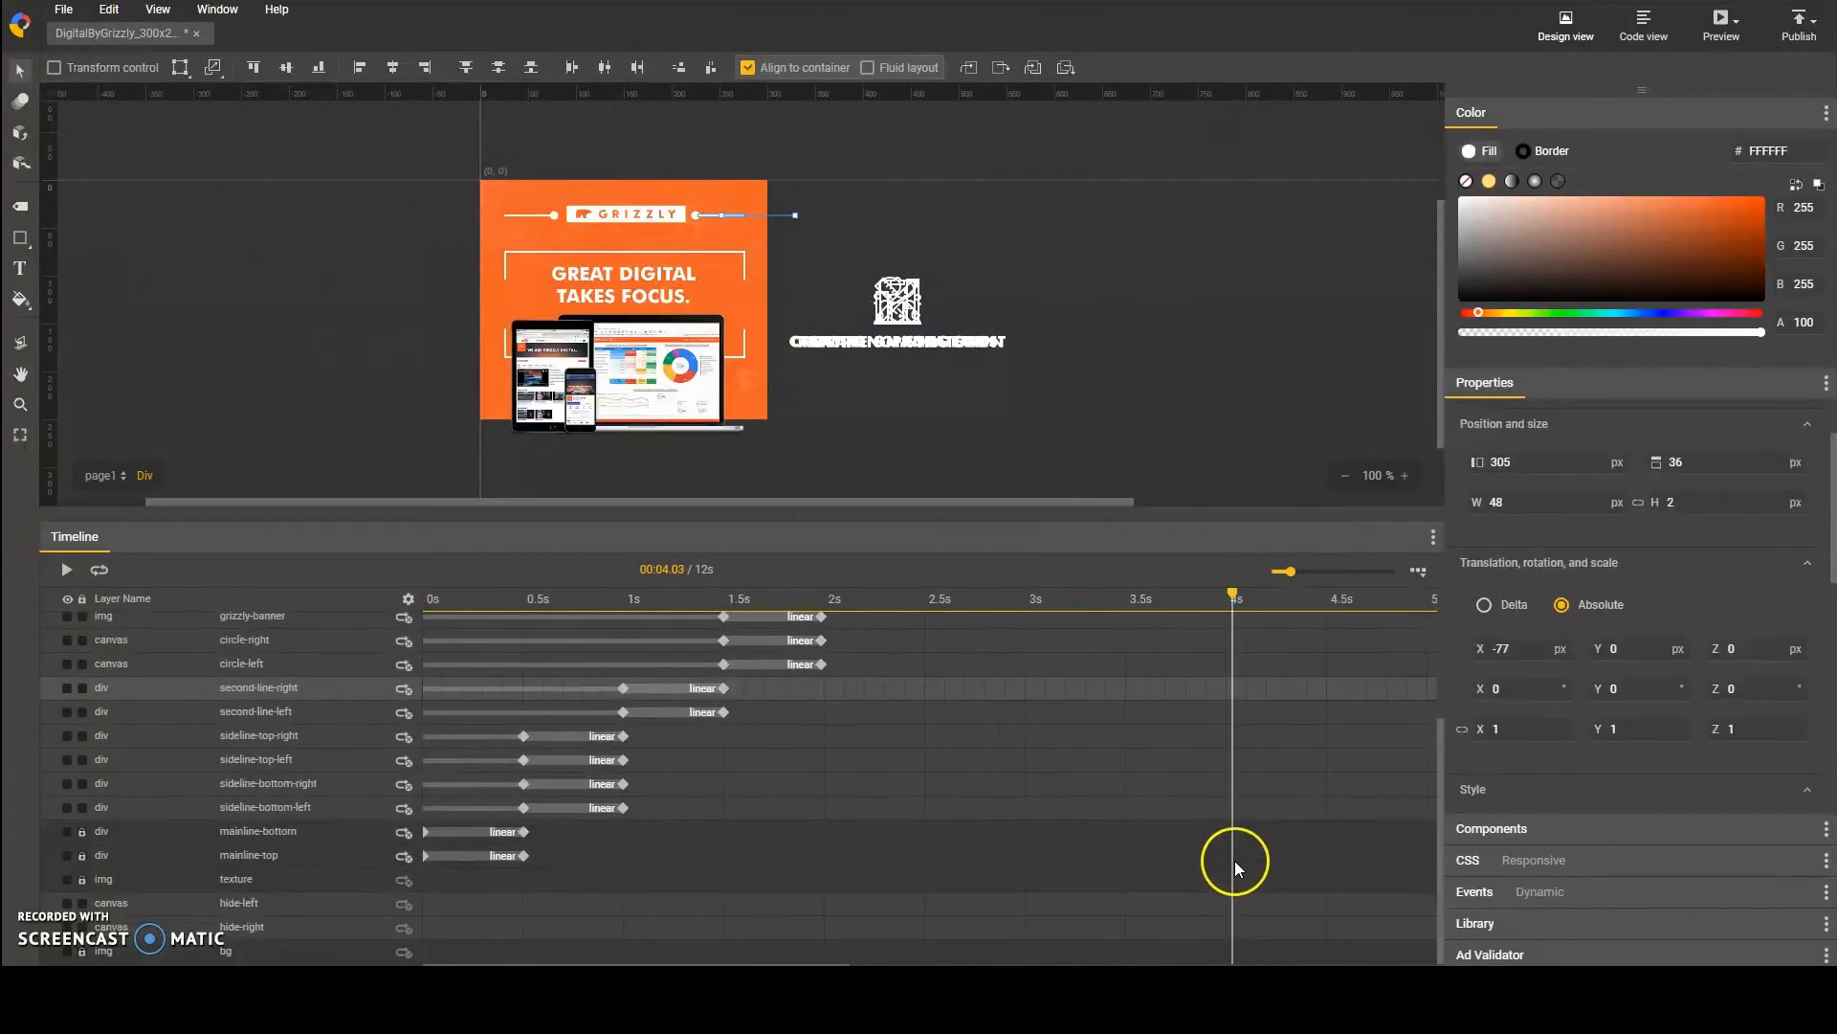
pyautogui.hotkey('ctrl', 'z')
pyautogui.scroll(1, 1237, 869)
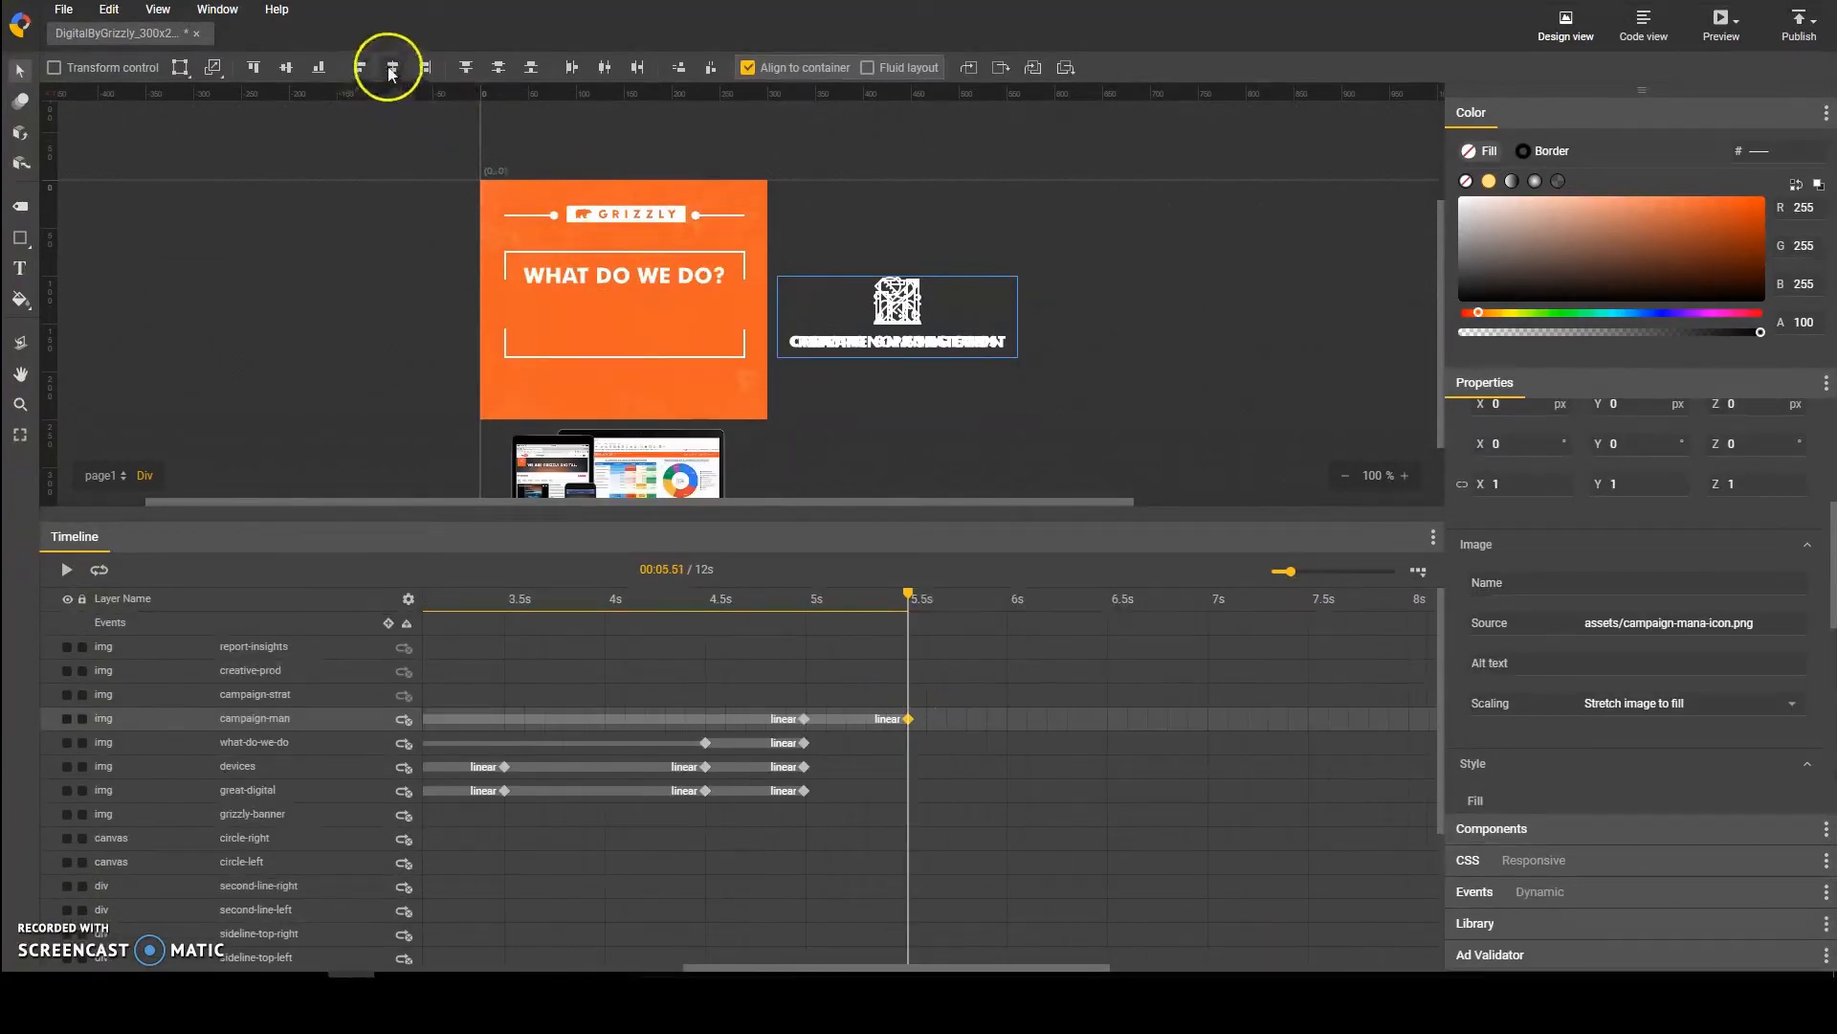
# Step: Center the campaign-man layer horizontally in the banner at its 5.5 s keyframe
pyautogui.click(391, 69)
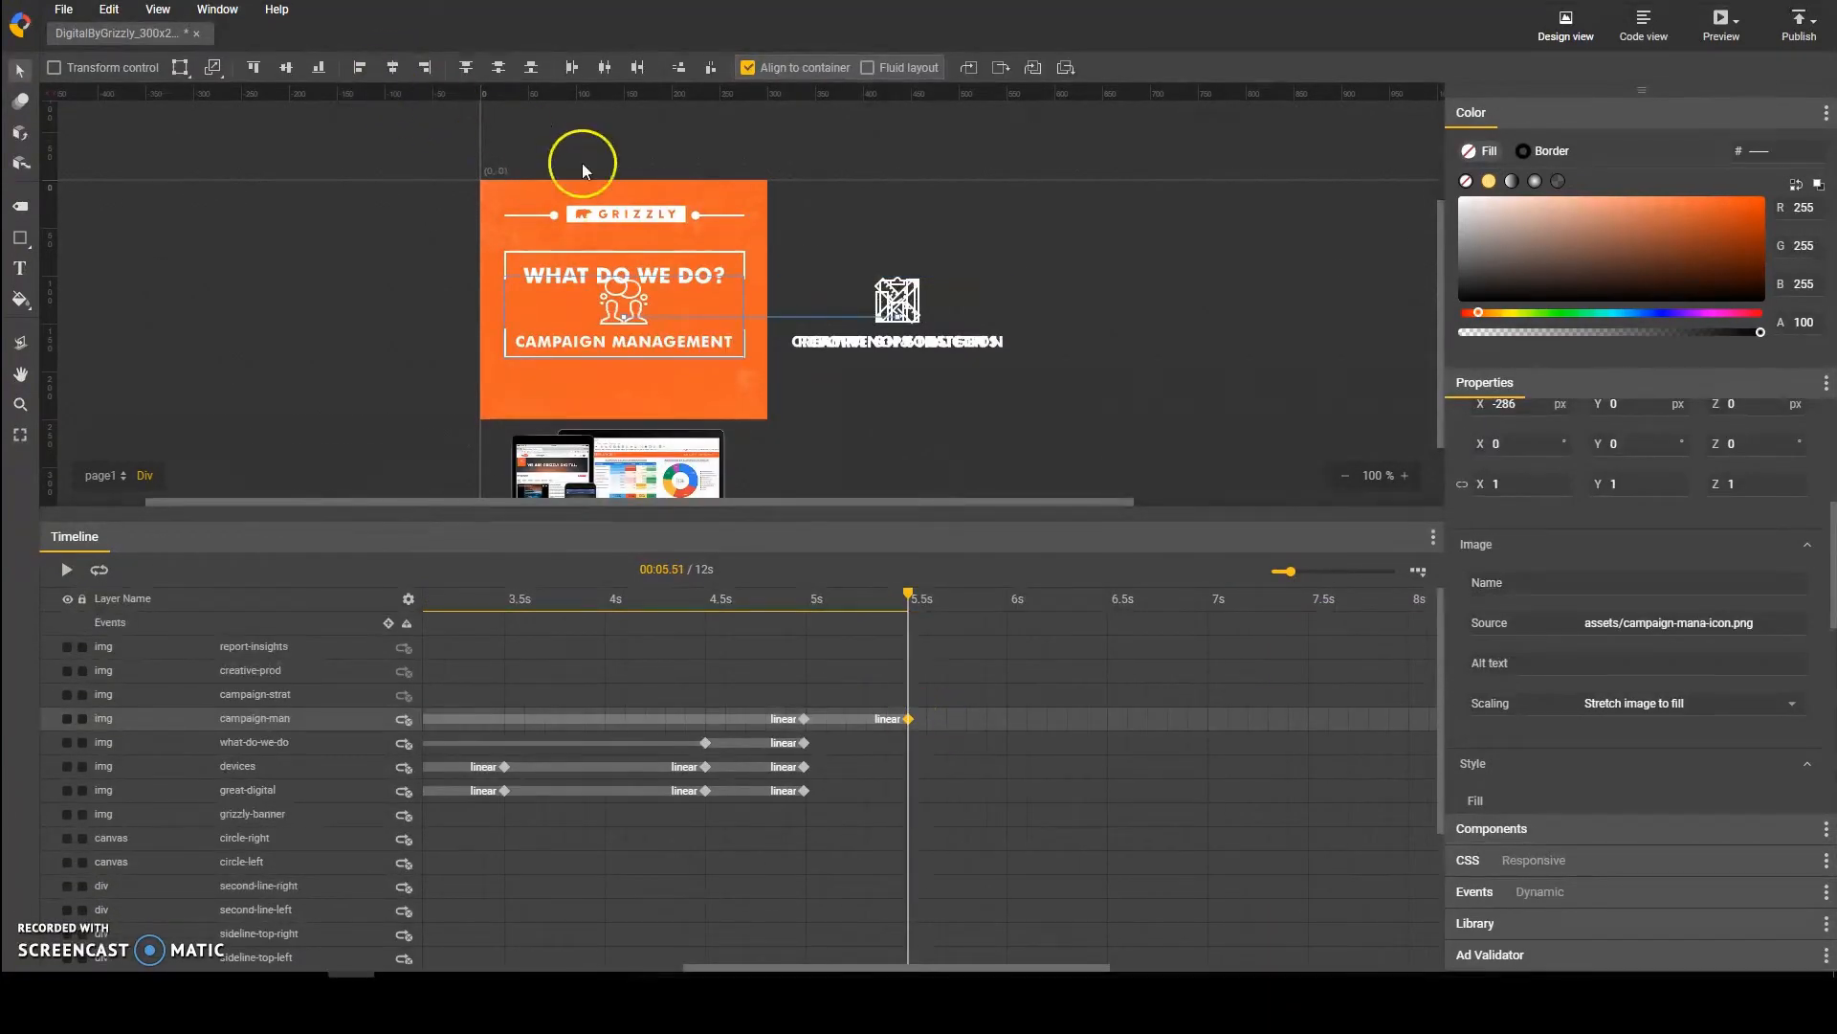
pyautogui.click(971, 685)
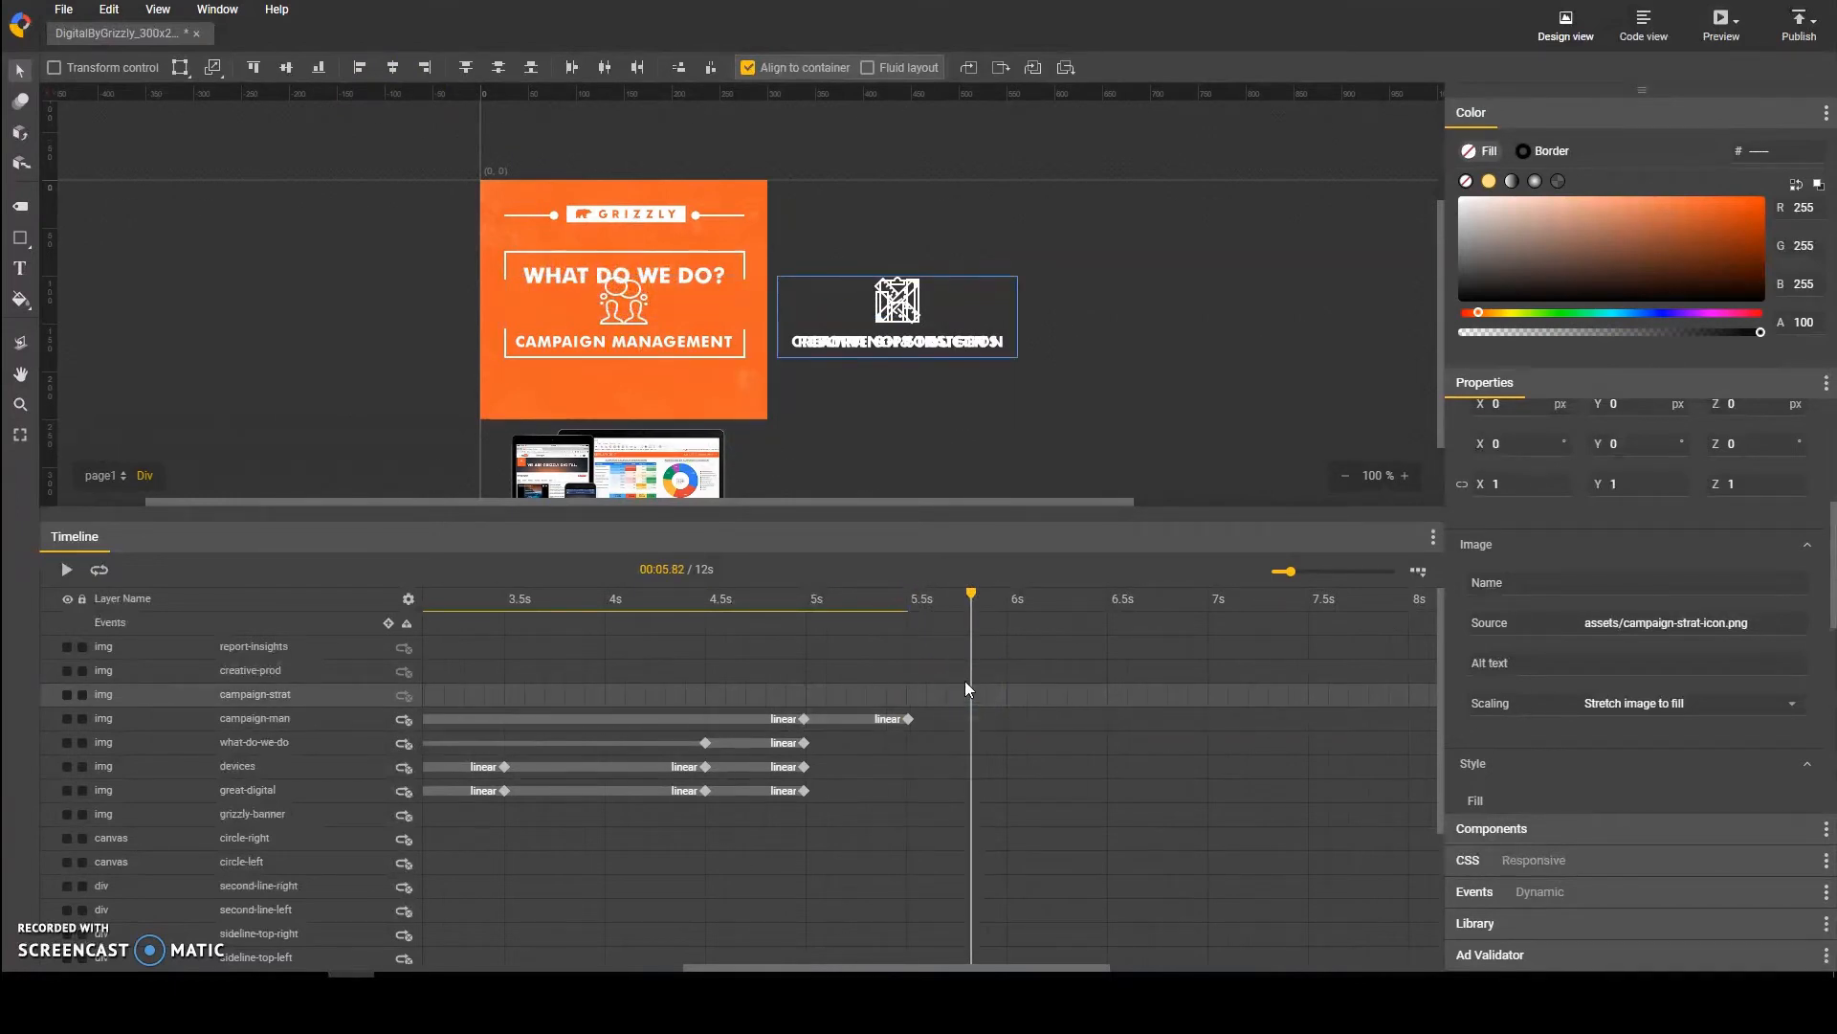
pyautogui.click(971, 595)
pyautogui.moveTo(973, 600); pyautogui.dragTo(917, 621)
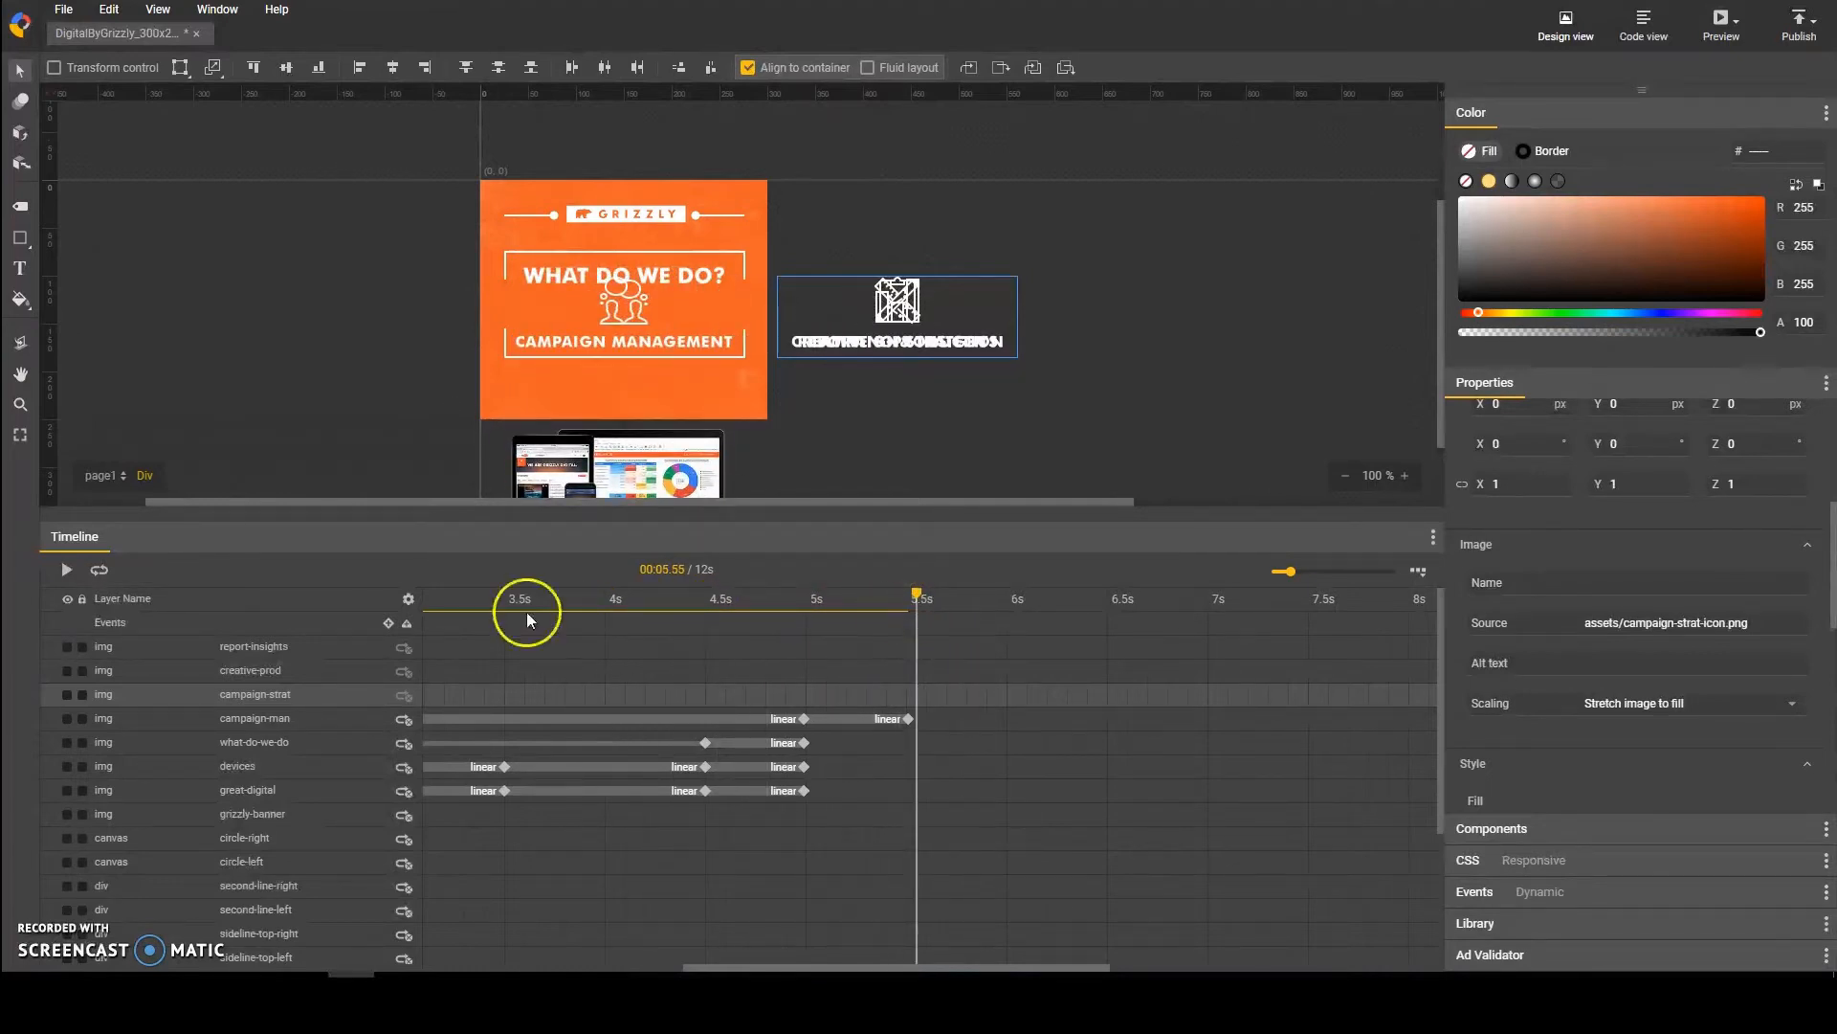
# Step: Keyframe the mainline-bottom layer at 5 s and 5.5 s, lowering it to a Y translation of 90 px at 5.5 s
pyautogui.moveTo(921, 594); pyautogui.dragTo(806, 606)
pyautogui.scroll(-3, 345, 889)
pyautogui.scroll(5, 892, 801)
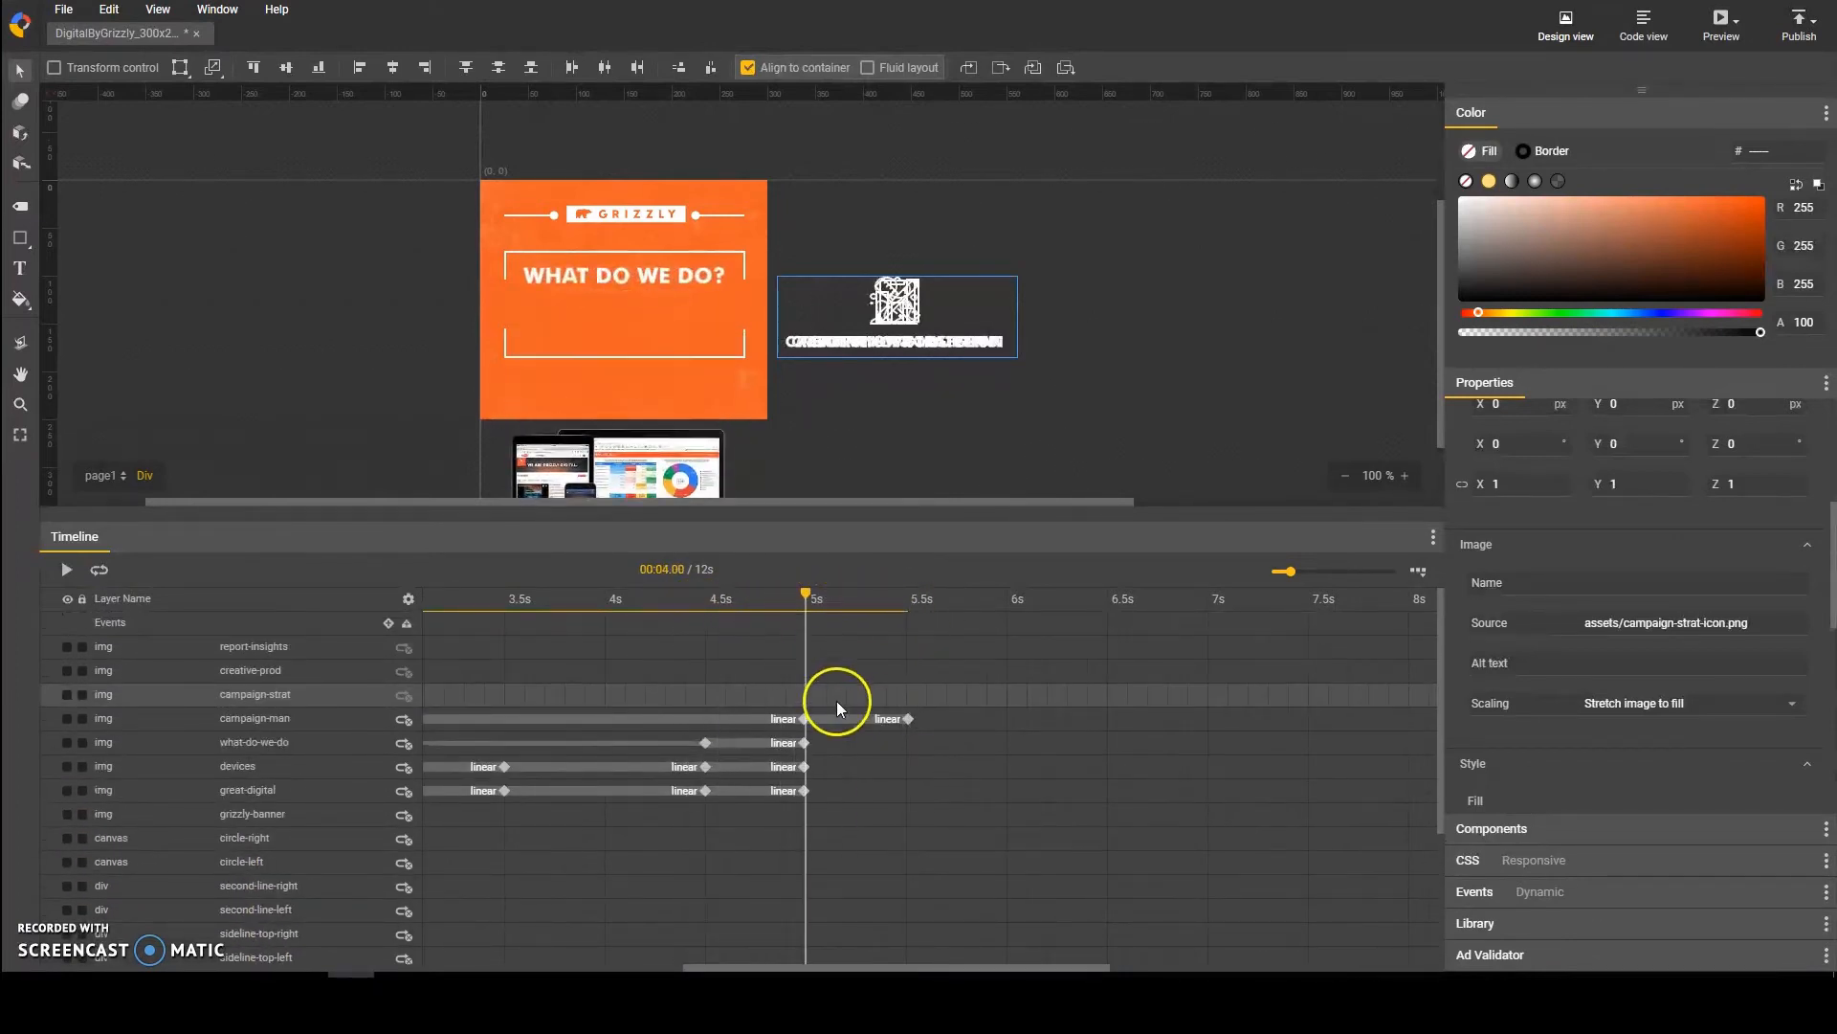
pyautogui.scroll(-3, 793, 907)
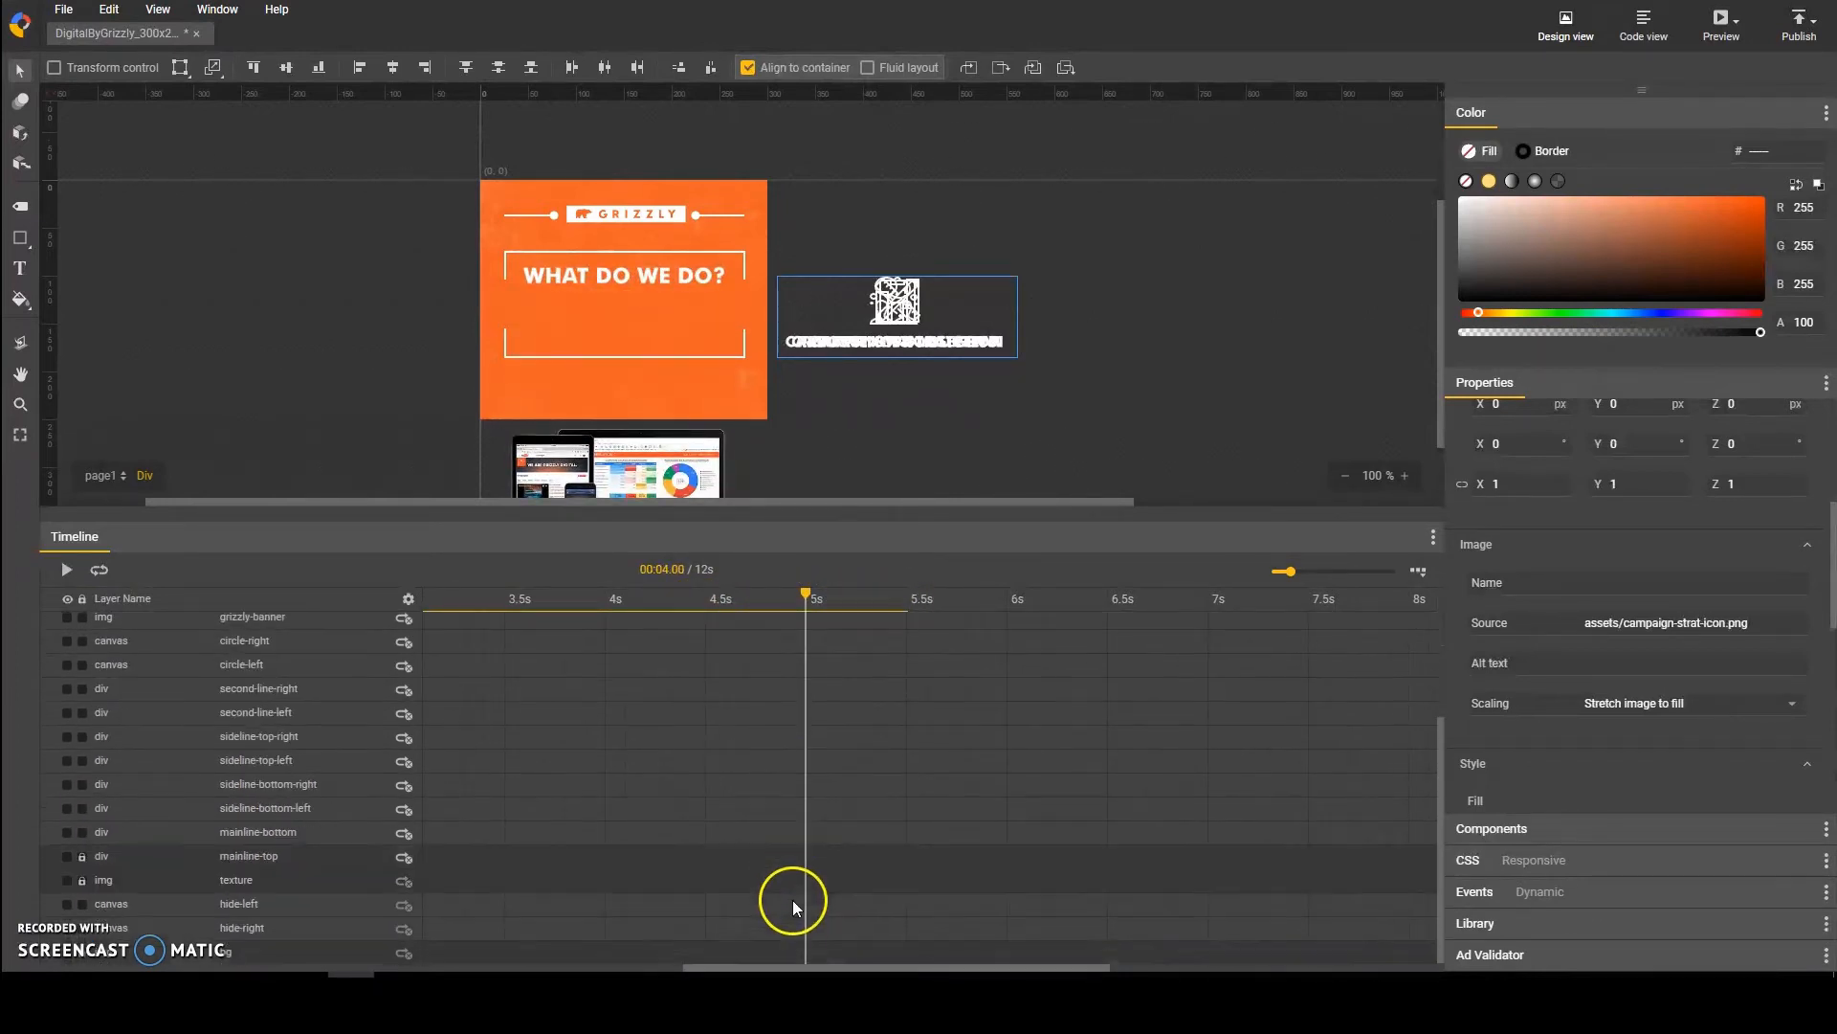
pyautogui.click(806, 833)
pyautogui.press('F6')
pyautogui.click(905, 832)
pyautogui.press('F6')
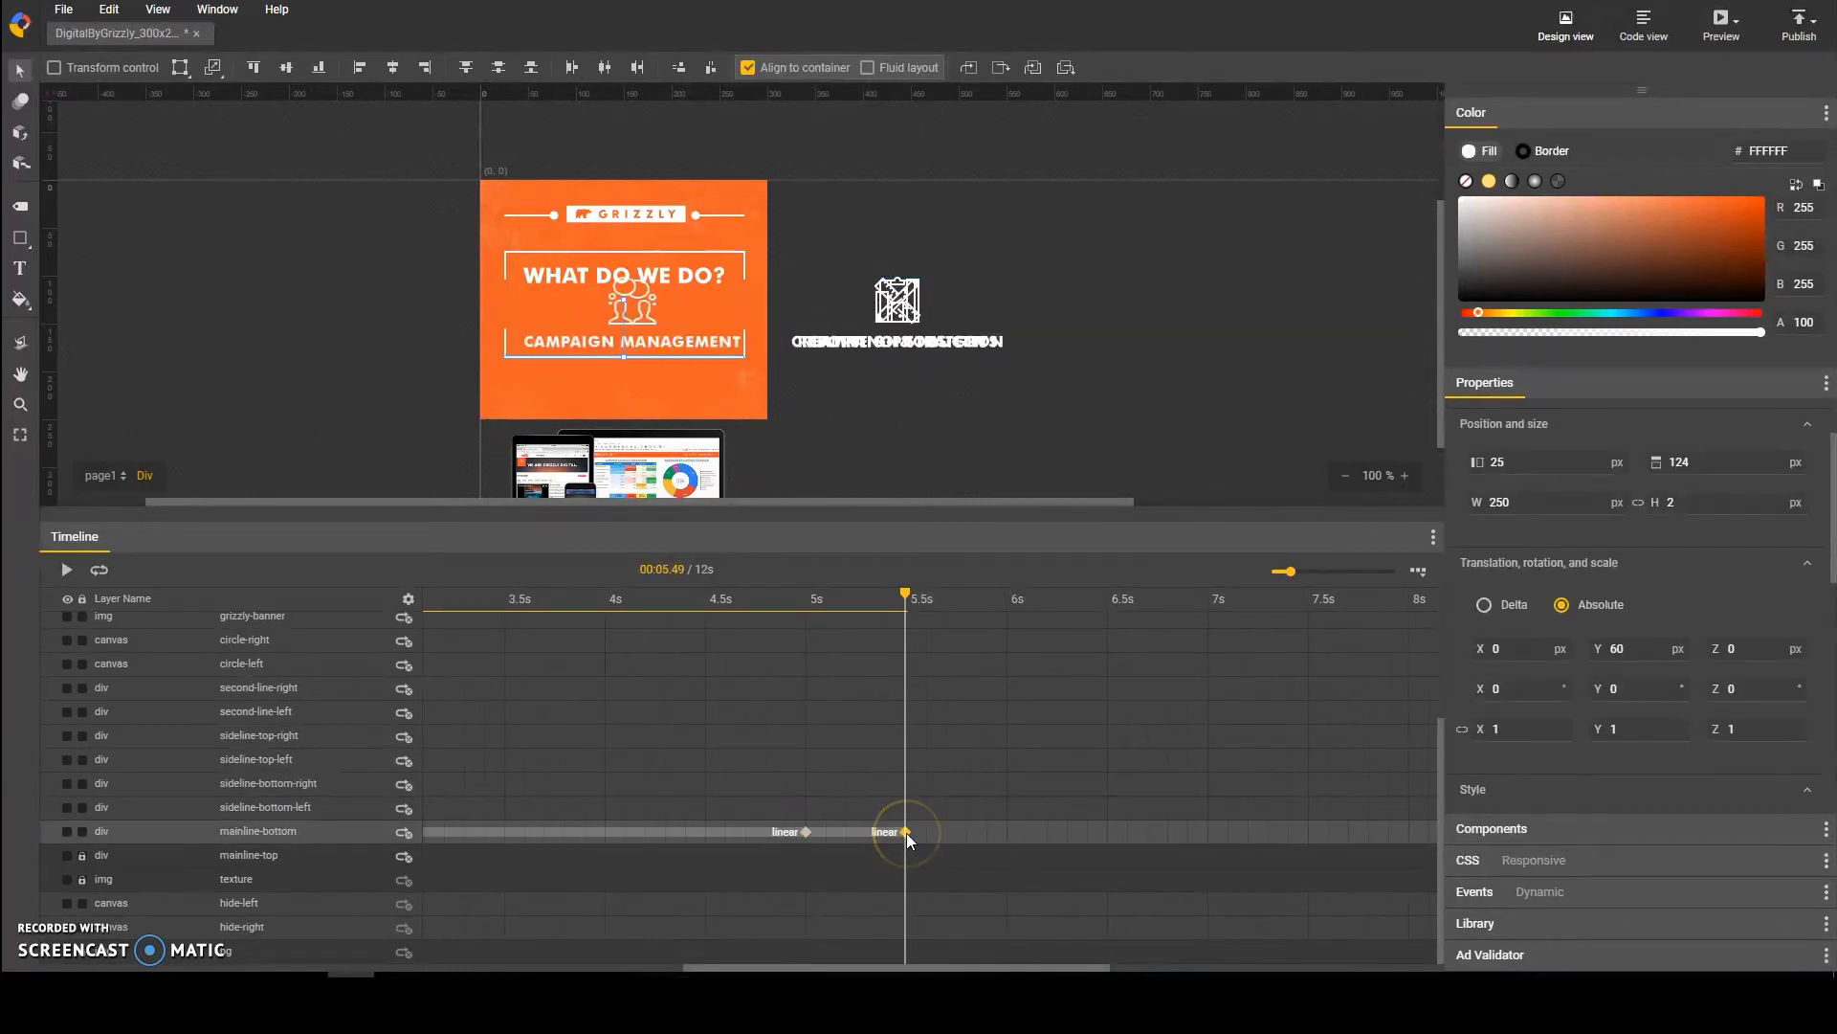
pyautogui.hotkey('shift', 'Down')
pyautogui.hotkey('shift', 'Down')
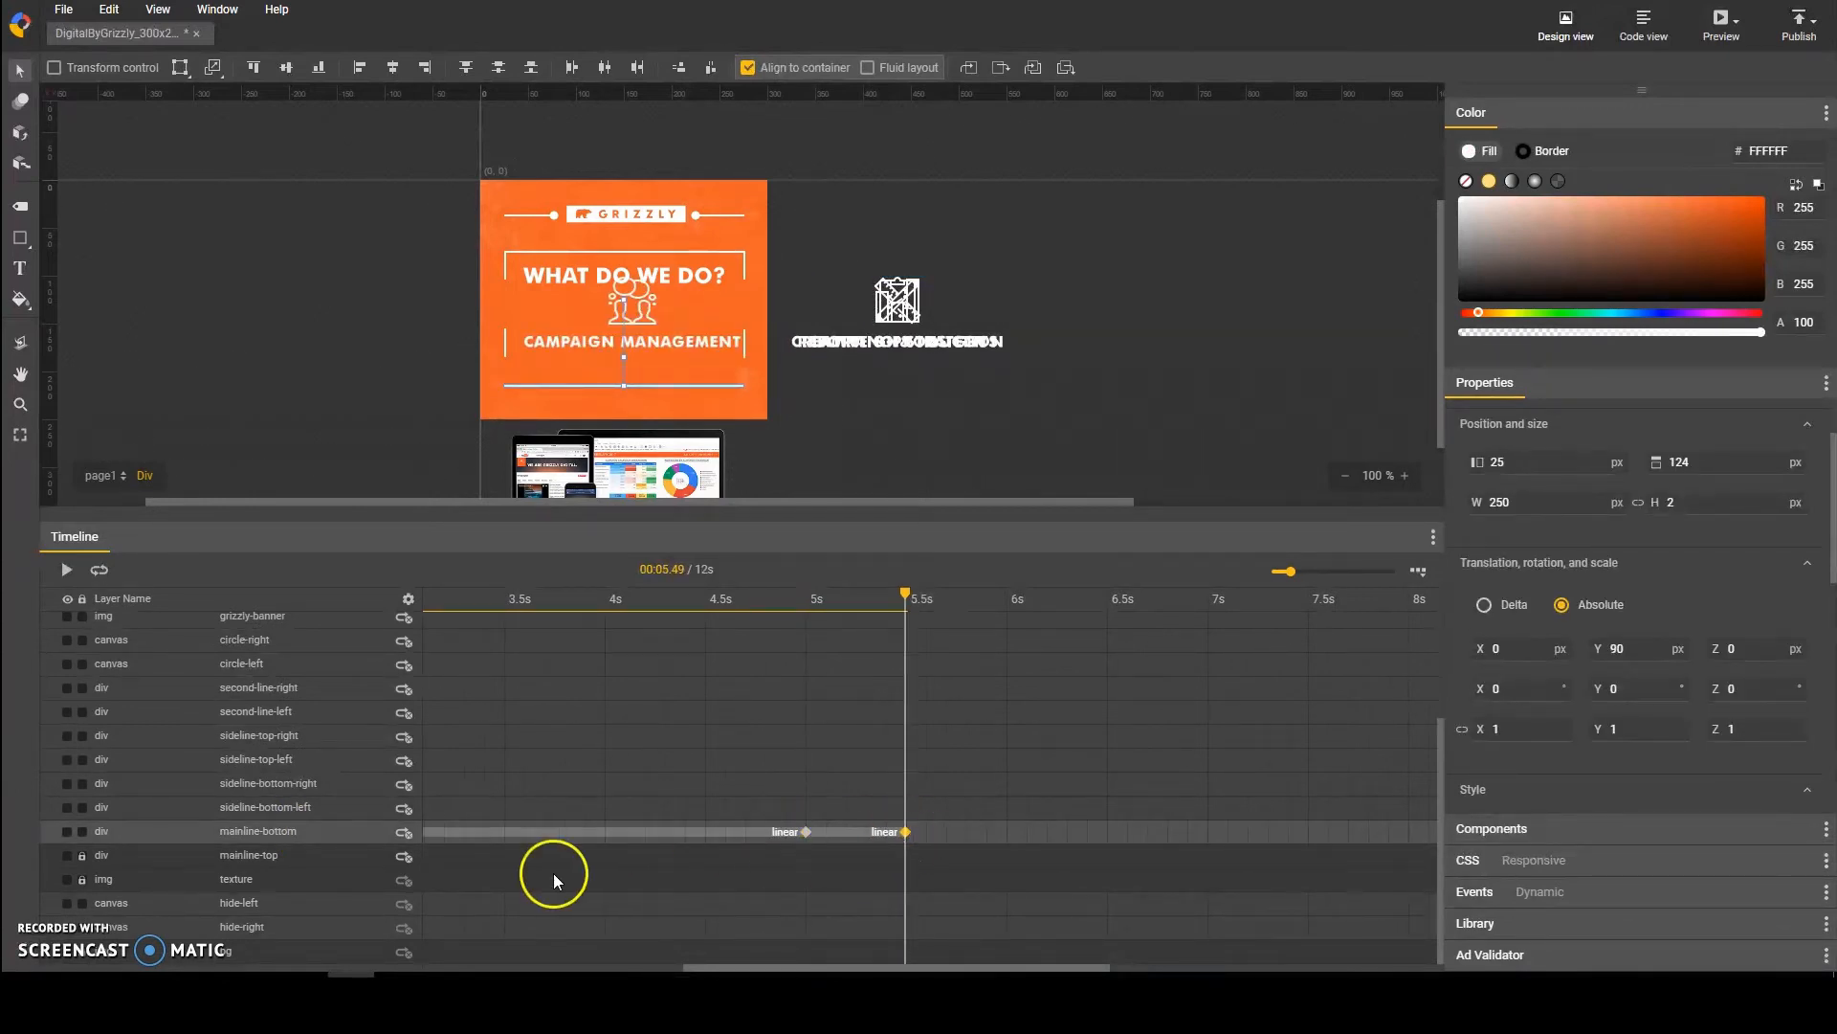
# Step: Keyframe the sideline-bottom-left and sideline-bottom-right layers at 5 s and 5.5 s, moving both down 30 px at 5.5 s
pyautogui.click(287, 807)
pyautogui.click(806, 809)
pyautogui.press('F6')
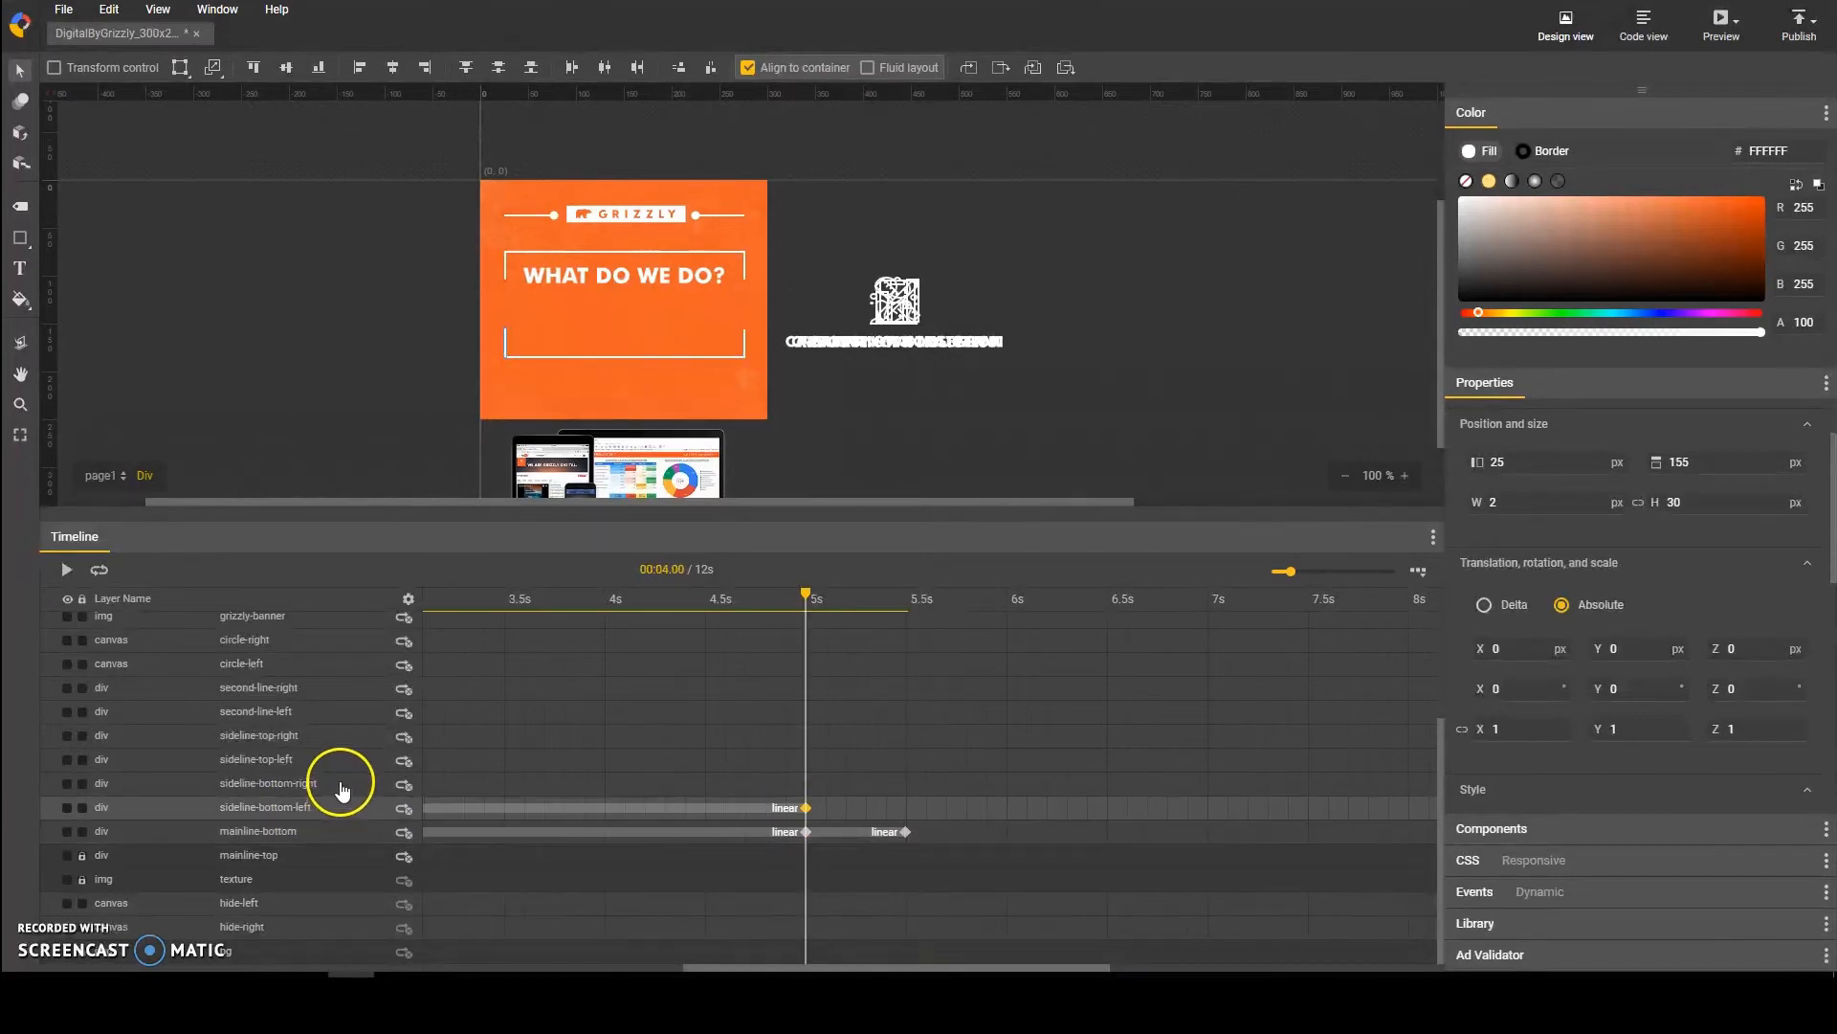
pyautogui.click(343, 785)
pyautogui.press('F6')
pyautogui.click(905, 833)
pyautogui.click(905, 808)
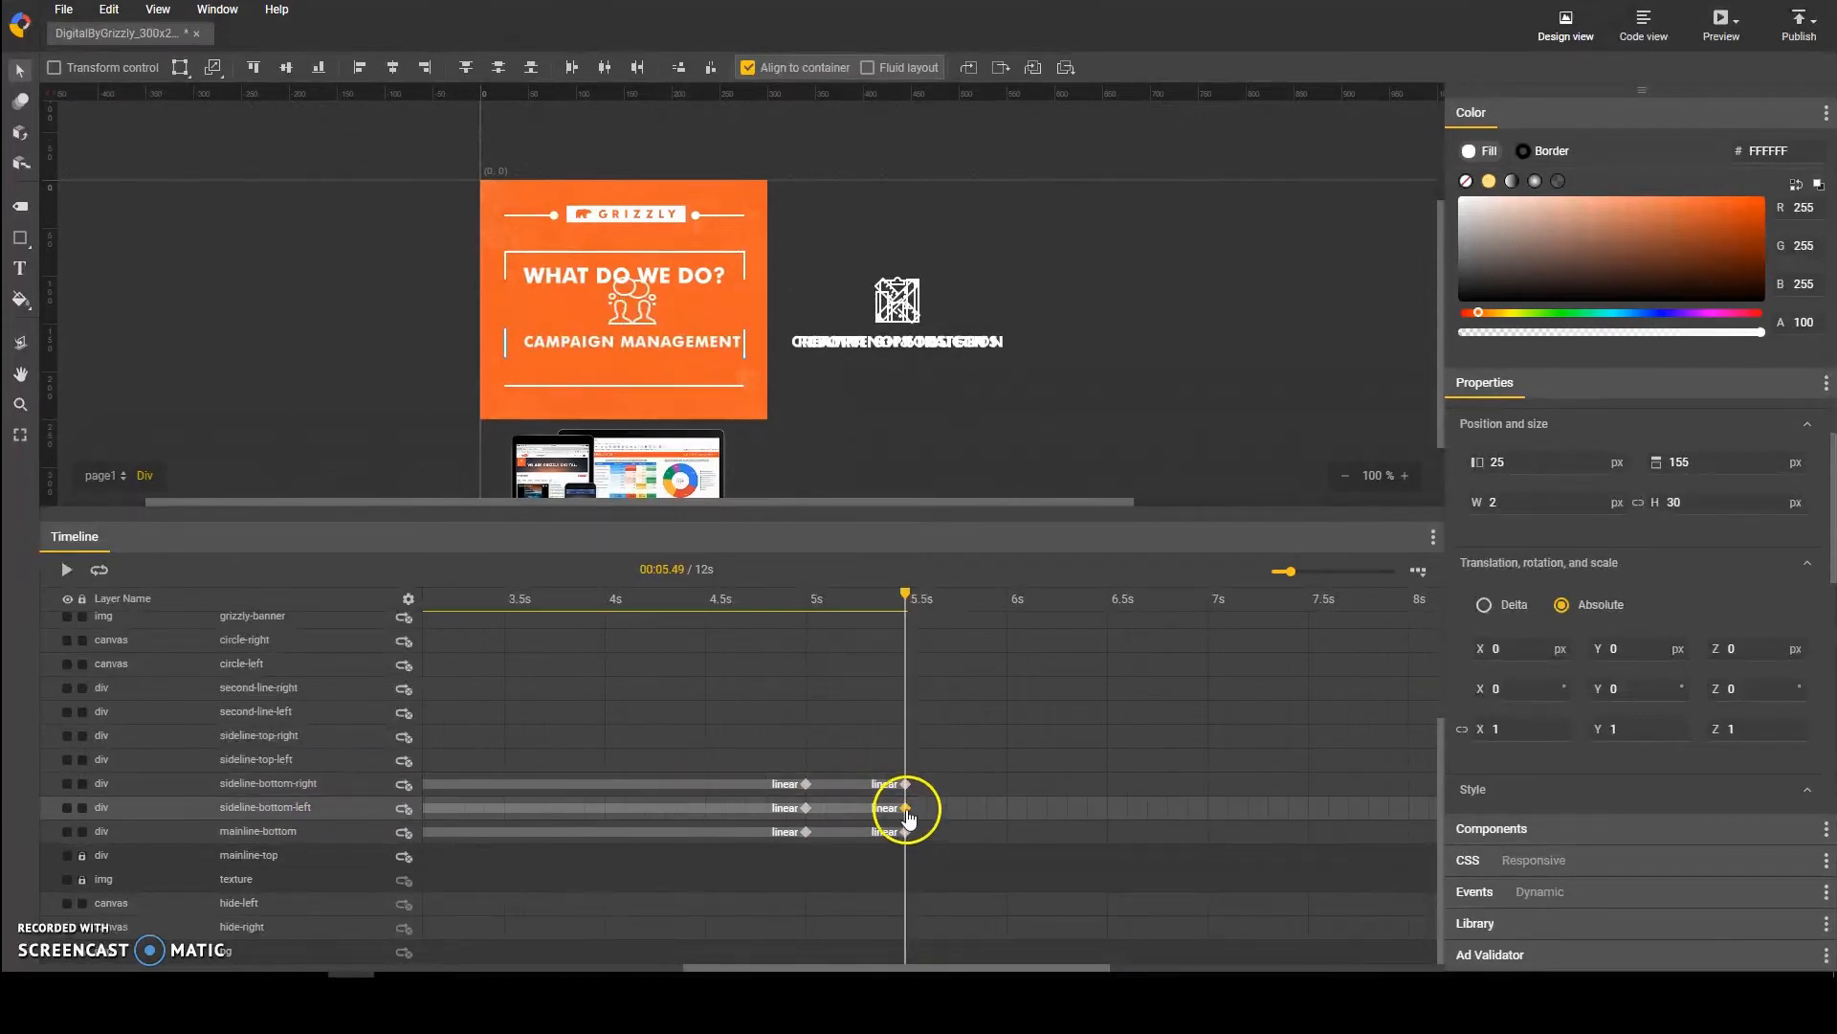
pyautogui.click(905, 785)
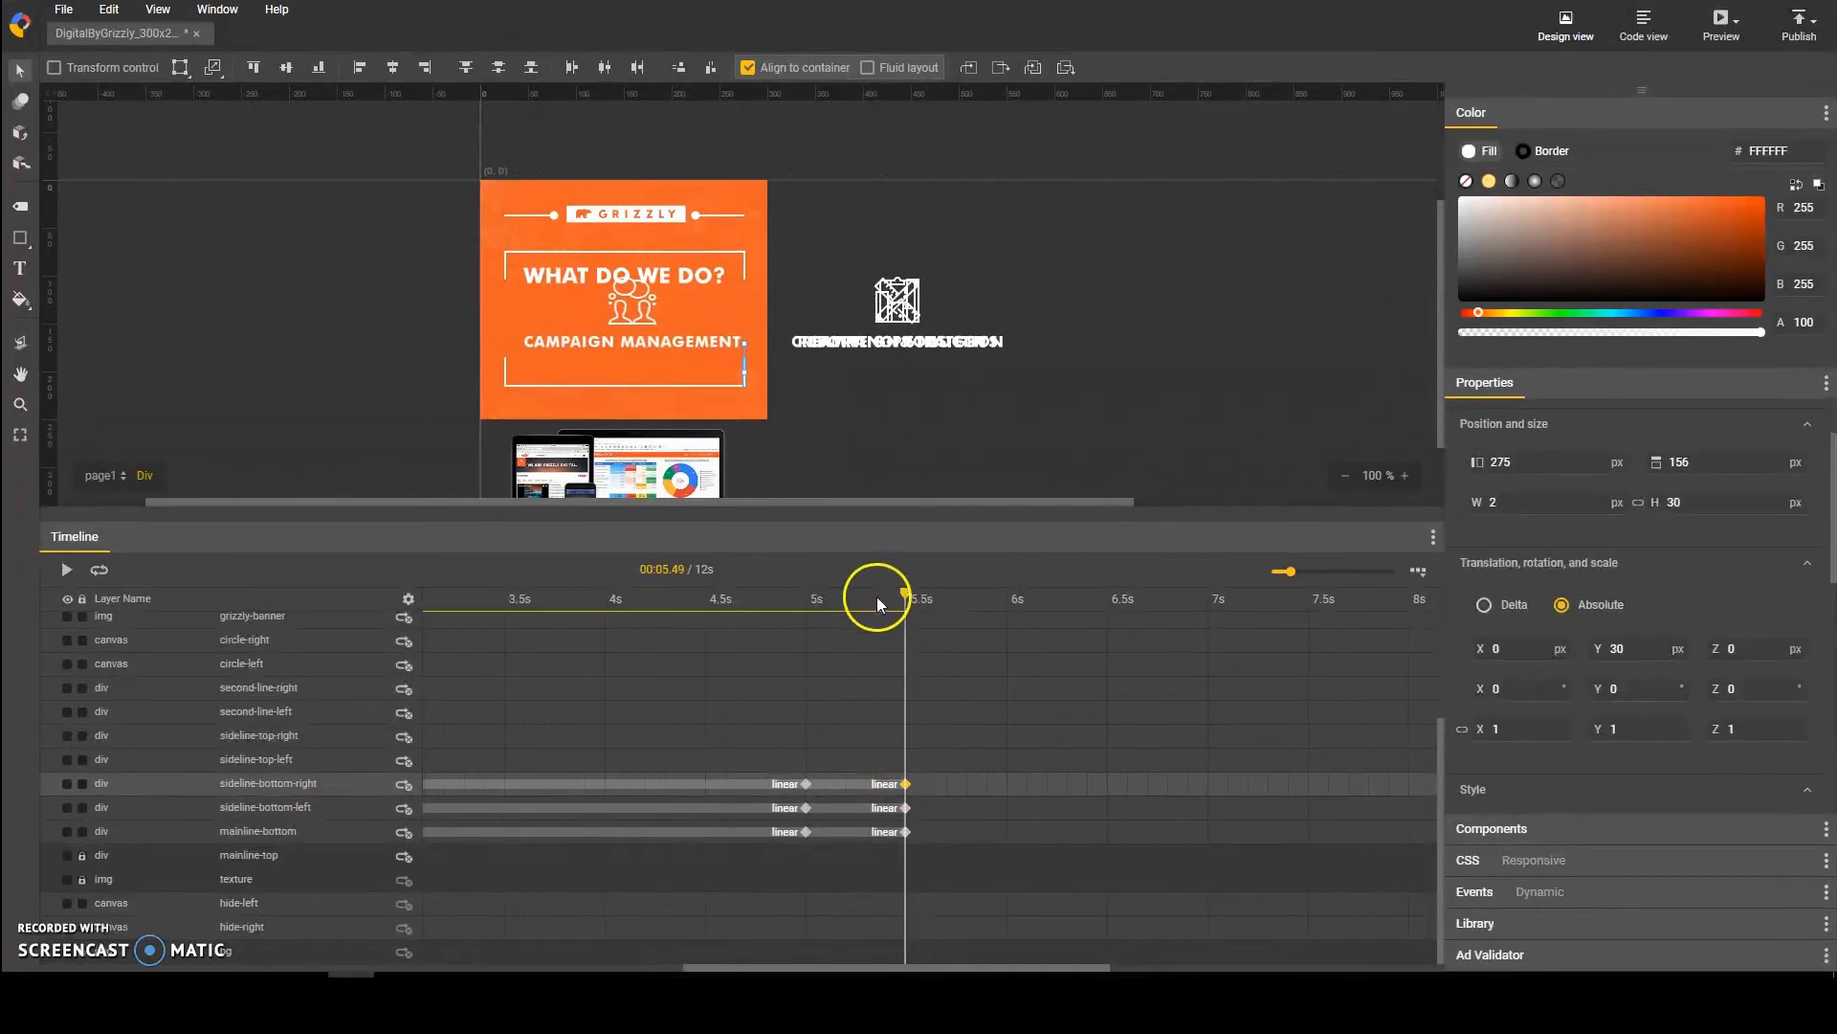
pyautogui.moveTo(877, 596); pyautogui.dragTo(934, 618)
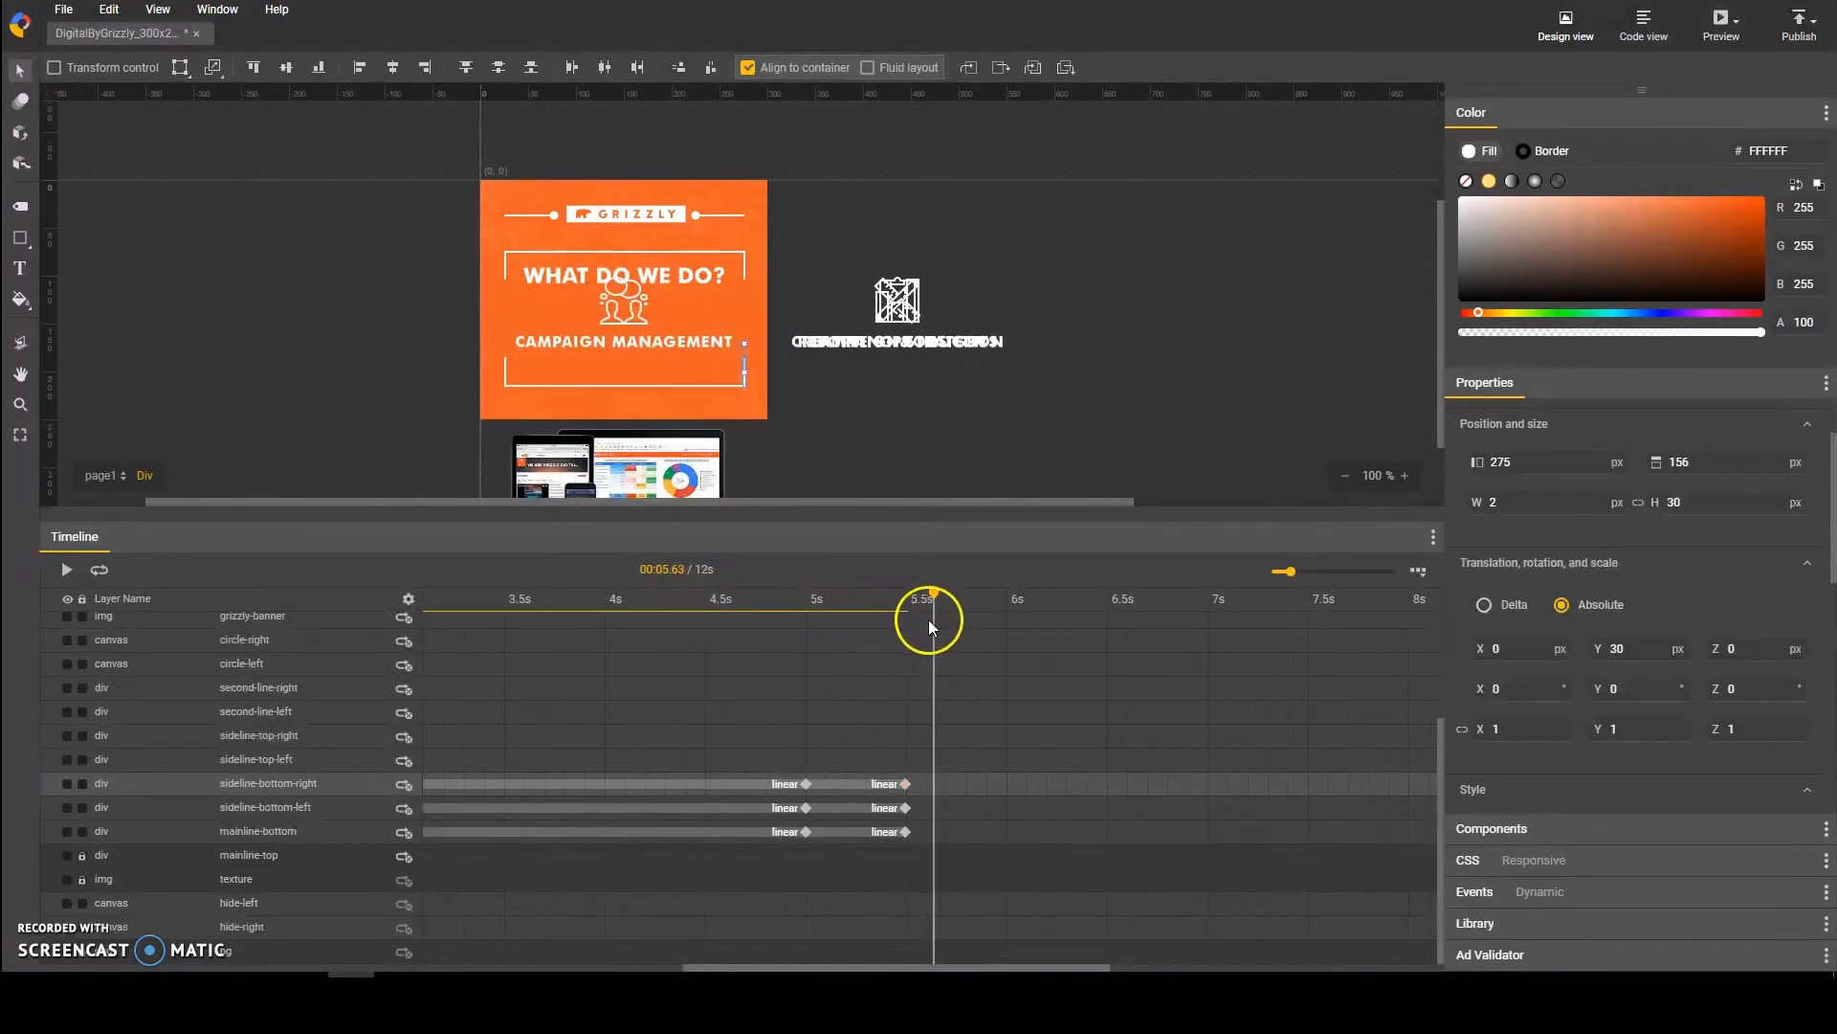
# Step: Move the campaign-man layer down at its 5 s and 5.5 s keyframes so it sits below the heading
pyautogui.scroll(5, 904, 651)
pyautogui.click(804, 722)
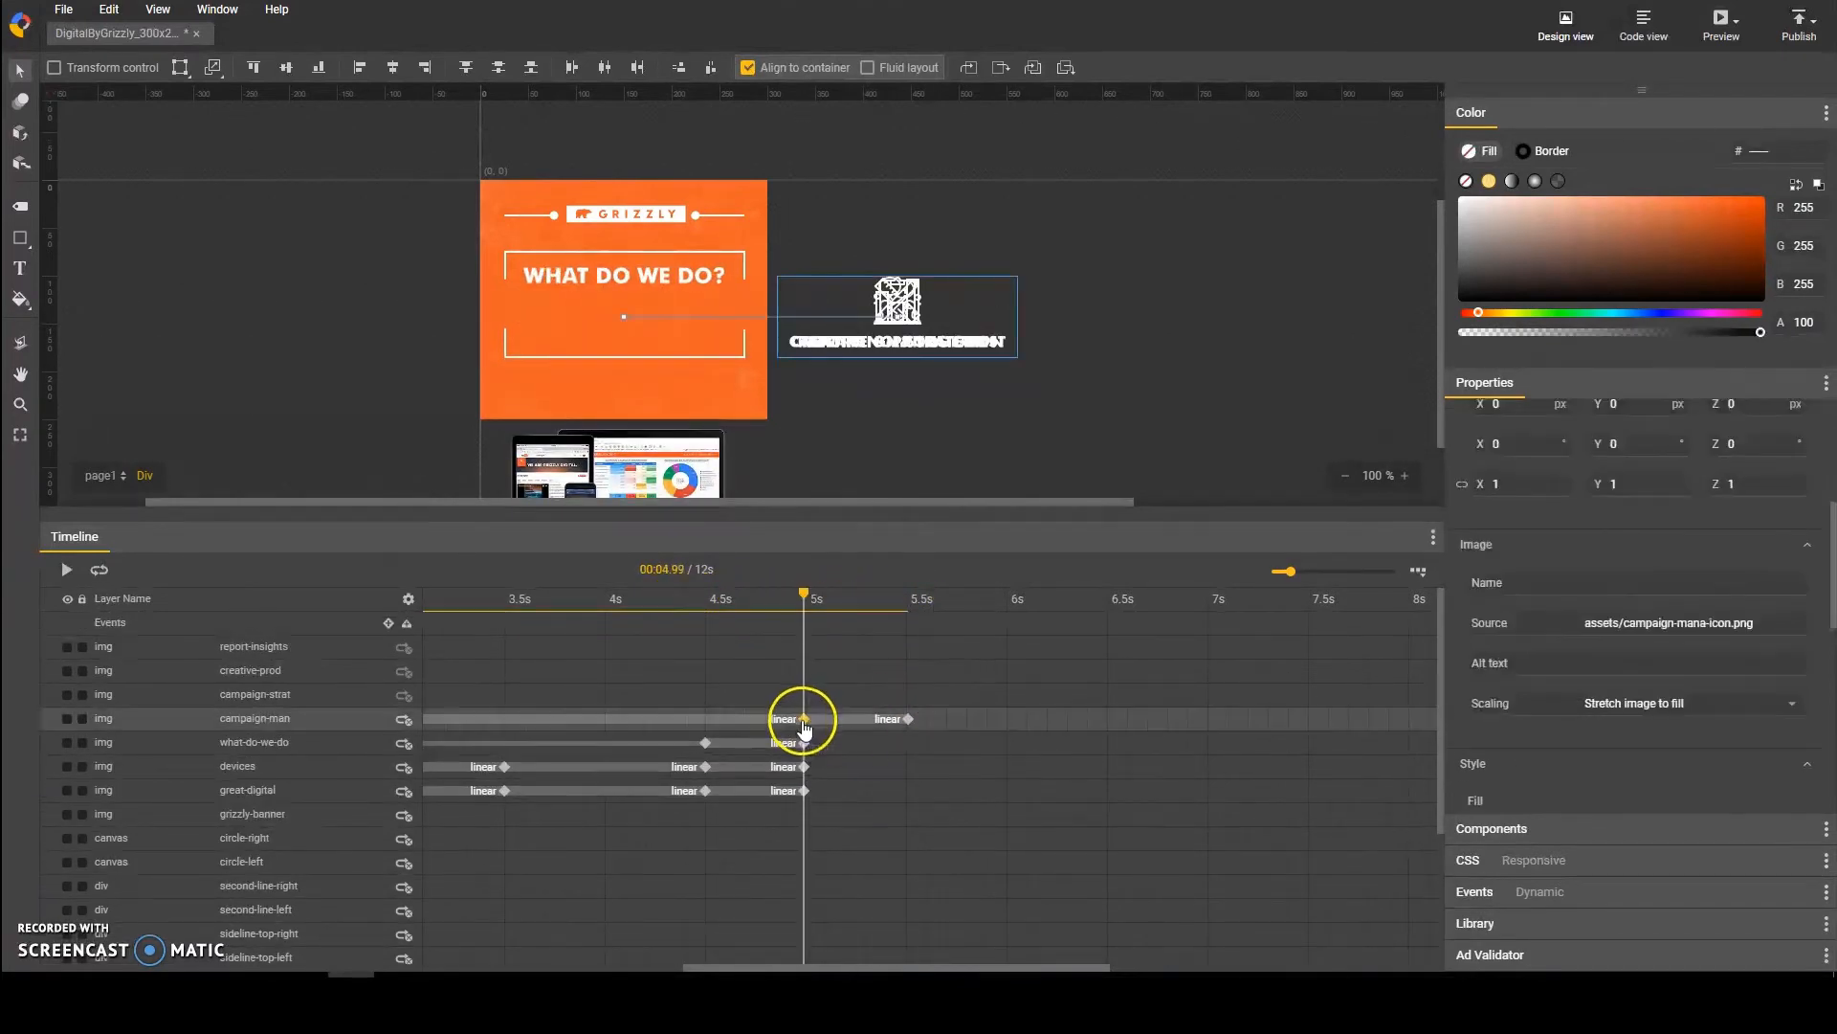
pyautogui.hotkey('shift', 'Down')
pyautogui.hotkey('shift', 'Down')
pyautogui.click(907, 721)
pyautogui.hotkey('shift', 'Down')
pyautogui.hotkey('shift', 'Down')
pyautogui.moveTo(908, 595); pyautogui.dragTo(951, 606)
pyautogui.click(910, 449)
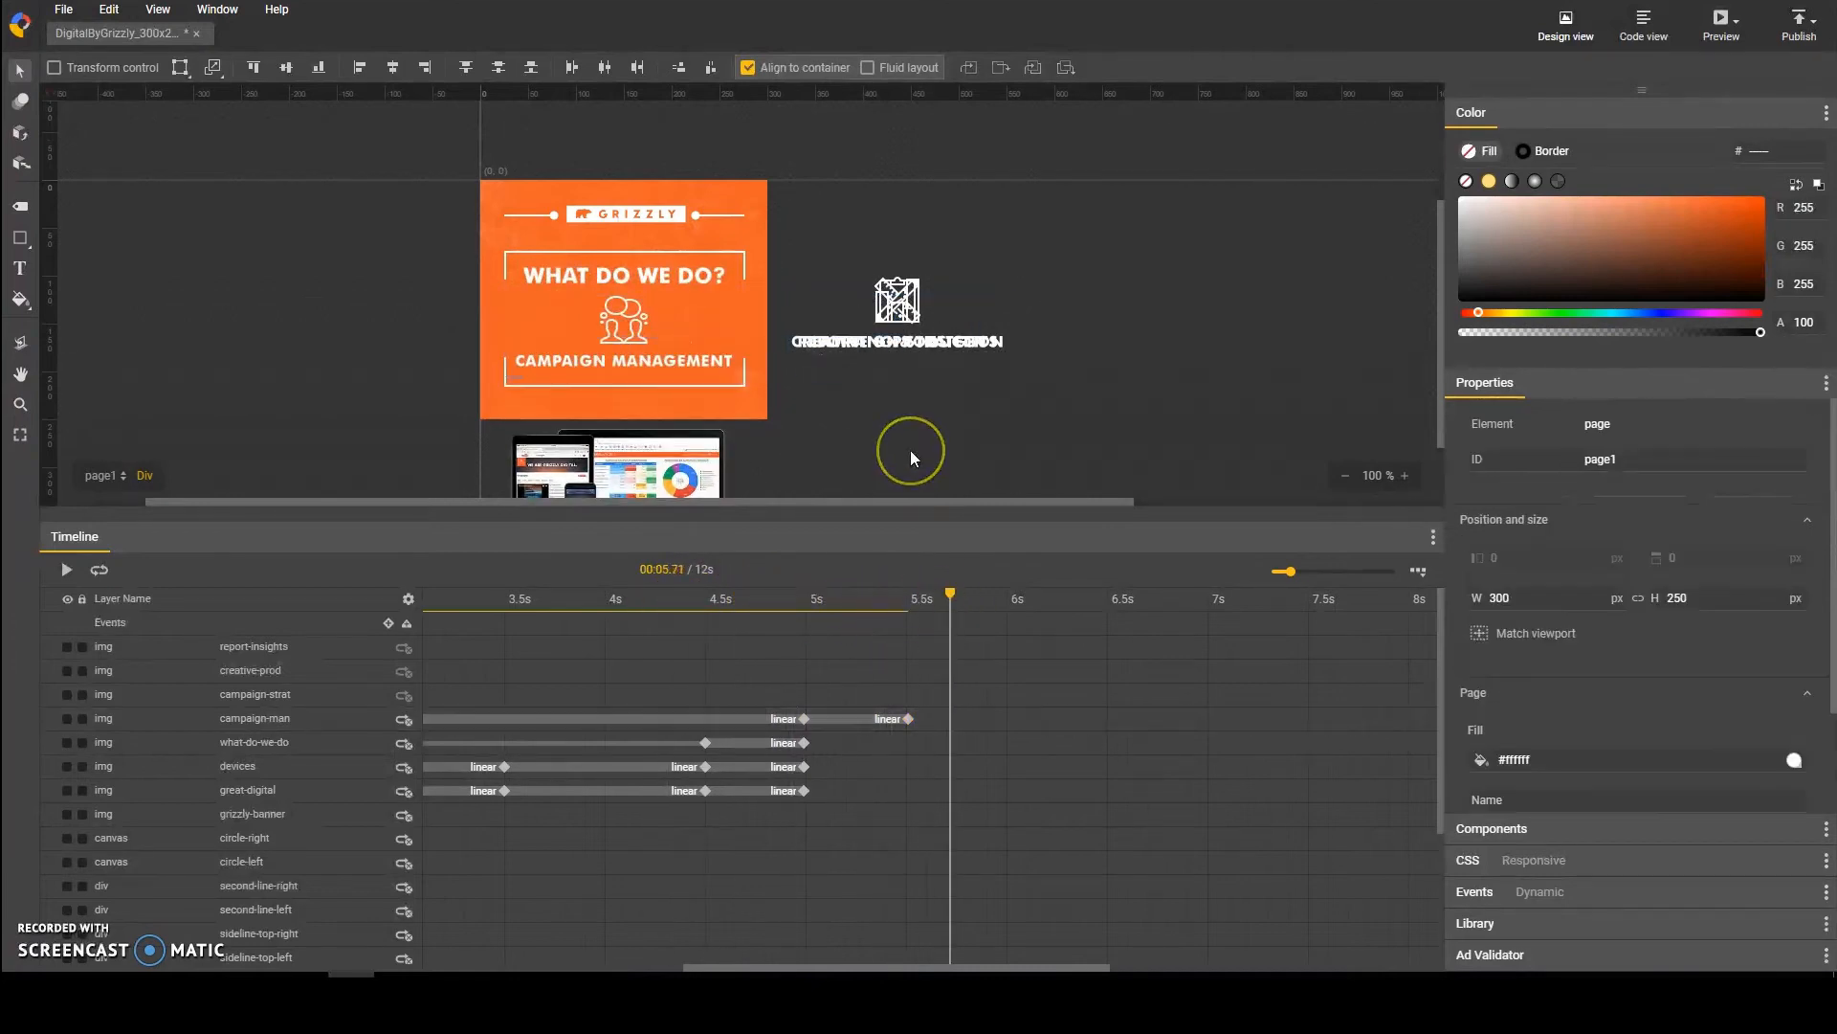
# Step: Fine-tune the campaign-man layer's Y translation to 24 px at its 5 s and 5.5 s keyframes
pyautogui.click(909, 720)
pyautogui.click(804, 719)
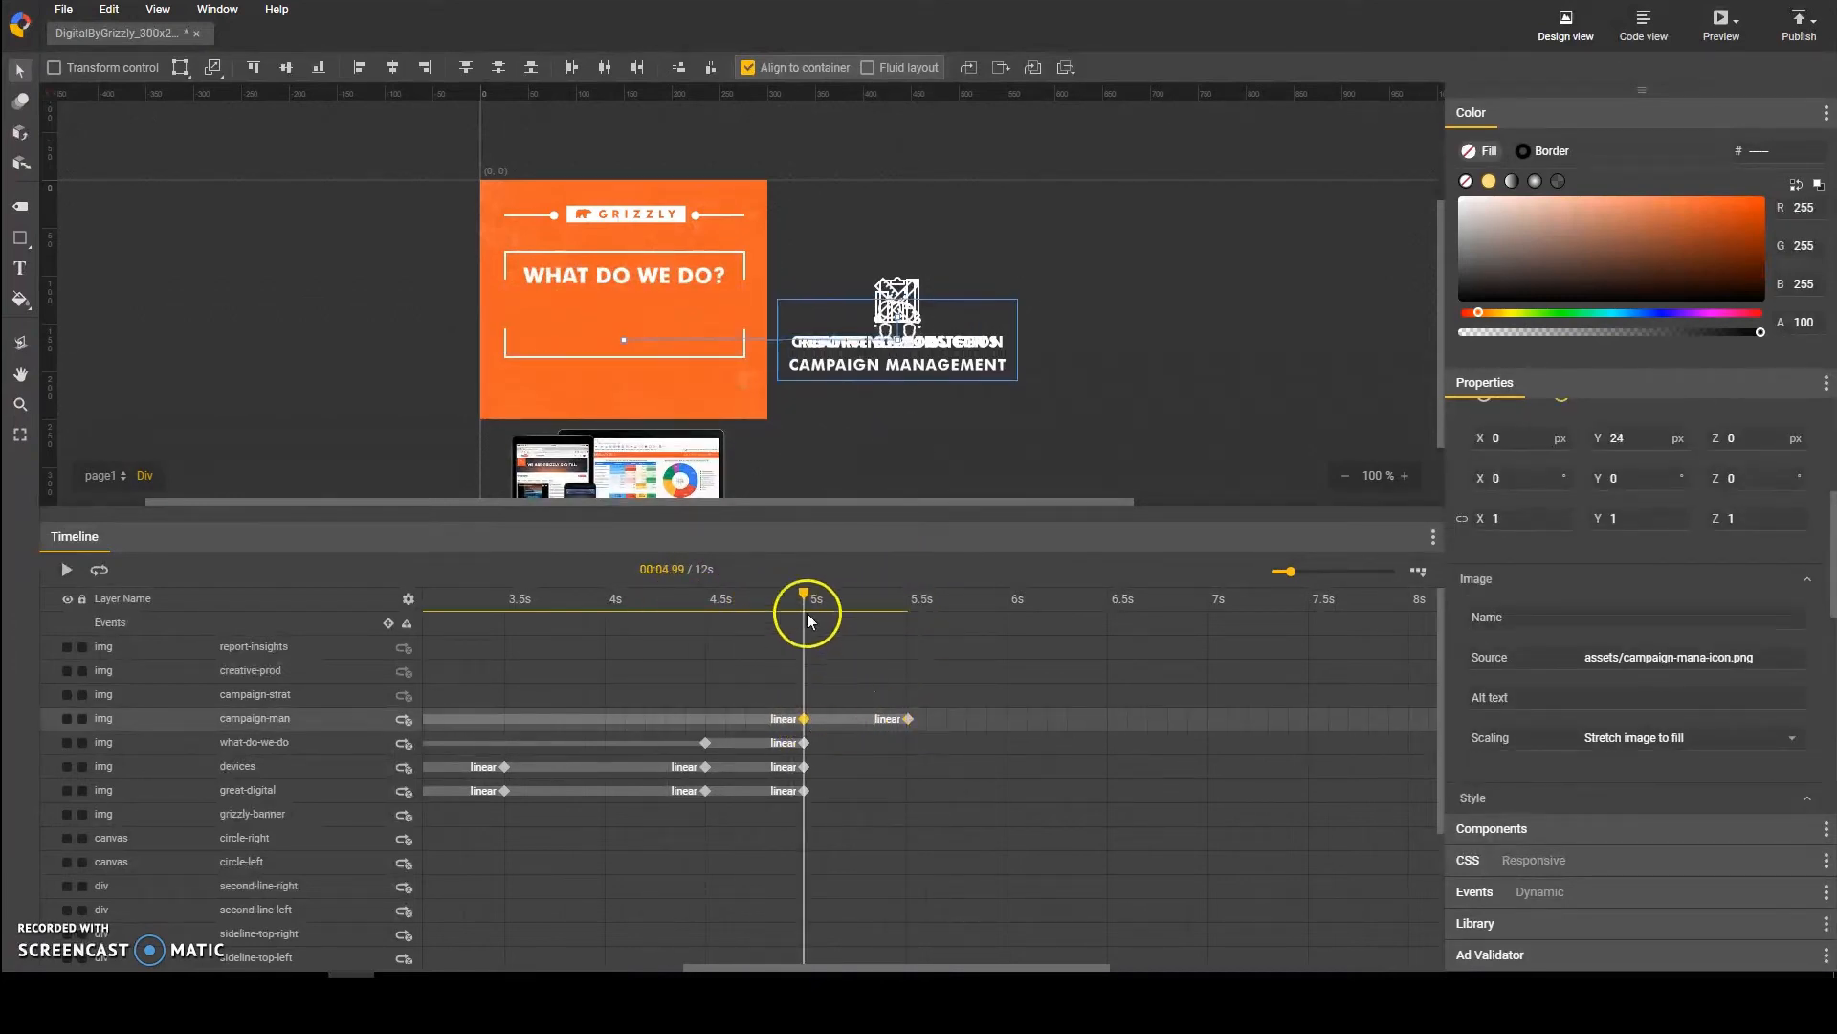
pyautogui.moveTo(806, 612); pyautogui.dragTo(943, 598)
pyautogui.click(849, 427)
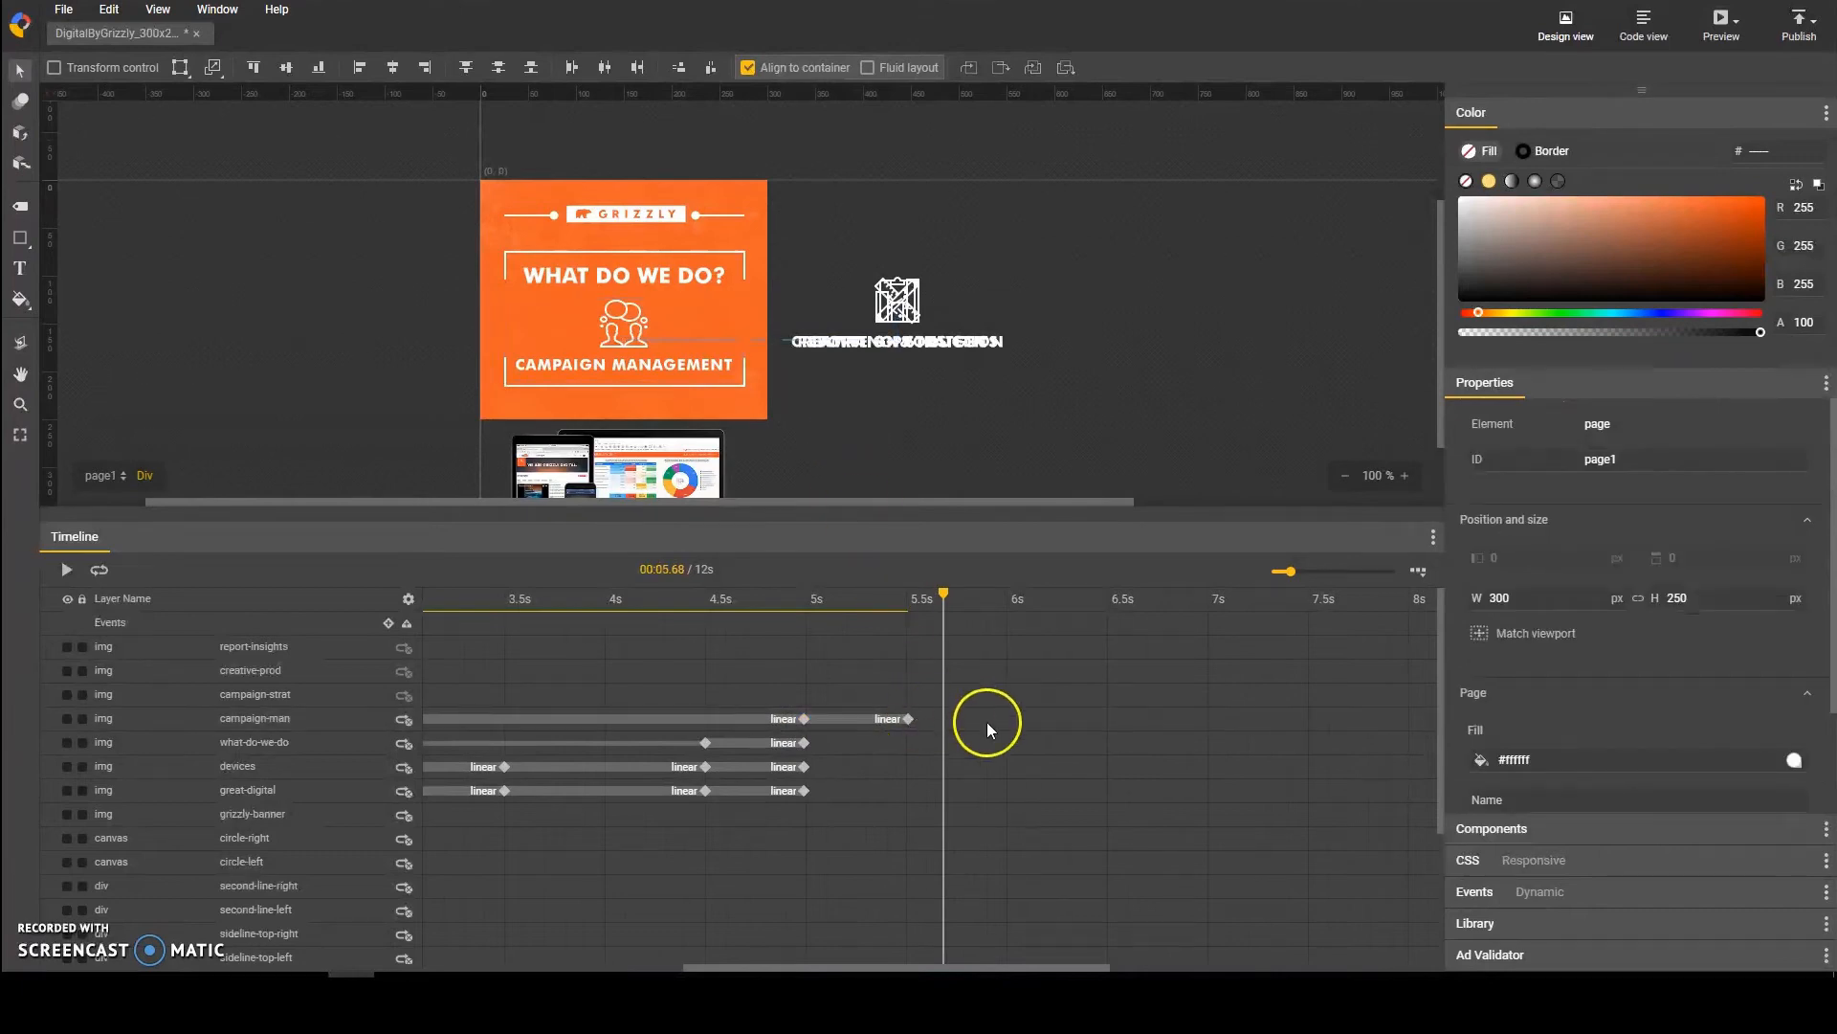
# Step: Keyframe the campaign-man layer at 6.5 s and 7 s, sliding it left out of the banner to X -566 px at 7 s
pyautogui.click(1105, 722)
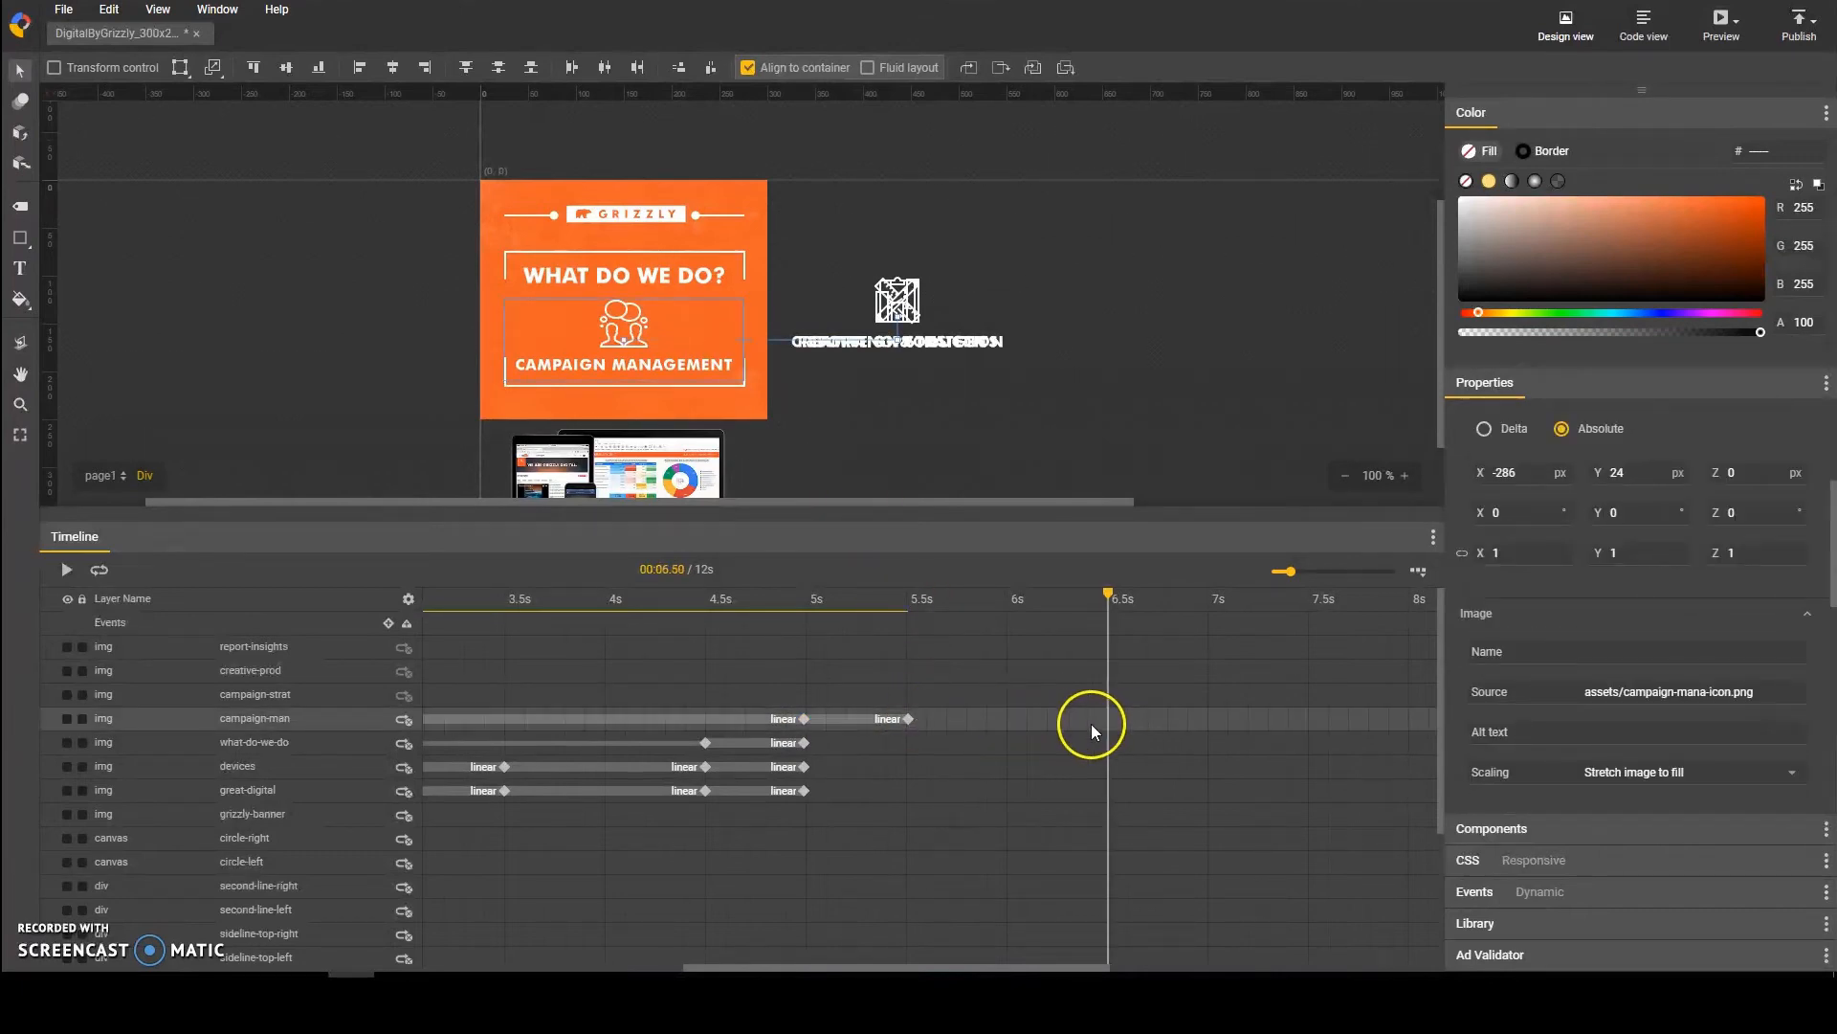
pyautogui.press('F6')
pyautogui.click(1207, 722)
pyautogui.press('F6')
pyautogui.hotkey('shift', 'Left')
pyautogui.hotkey('shift', 'Left')
pyautogui.hotkey('shift', 'Left')
pyautogui.hotkey('shift', 'Left')
pyautogui.hotkey('shift', 'Left')
pyautogui.hotkey('shift', 'Left')
pyautogui.hotkey('shift', 'Left')
pyautogui.hotkey('shift', 'Left')
pyautogui.hotkey('shift', 'Left')
pyautogui.hotkey('shift', 'Left')
pyautogui.hotkey('shift', 'Left')
pyautogui.hotkey('shift', 'Left')
pyautogui.hotkey('shift', 'Left')
pyautogui.hotkey('shift', 'Left')
pyautogui.hotkey('shift', 'Left')
pyautogui.hotkey('shift', 'Left')
pyautogui.hotkey('shift', 'Left')
pyautogui.hotkey('shift', 'Left')
pyautogui.hotkey('shift', 'Left')
pyautogui.hotkey('shift', 'Left')
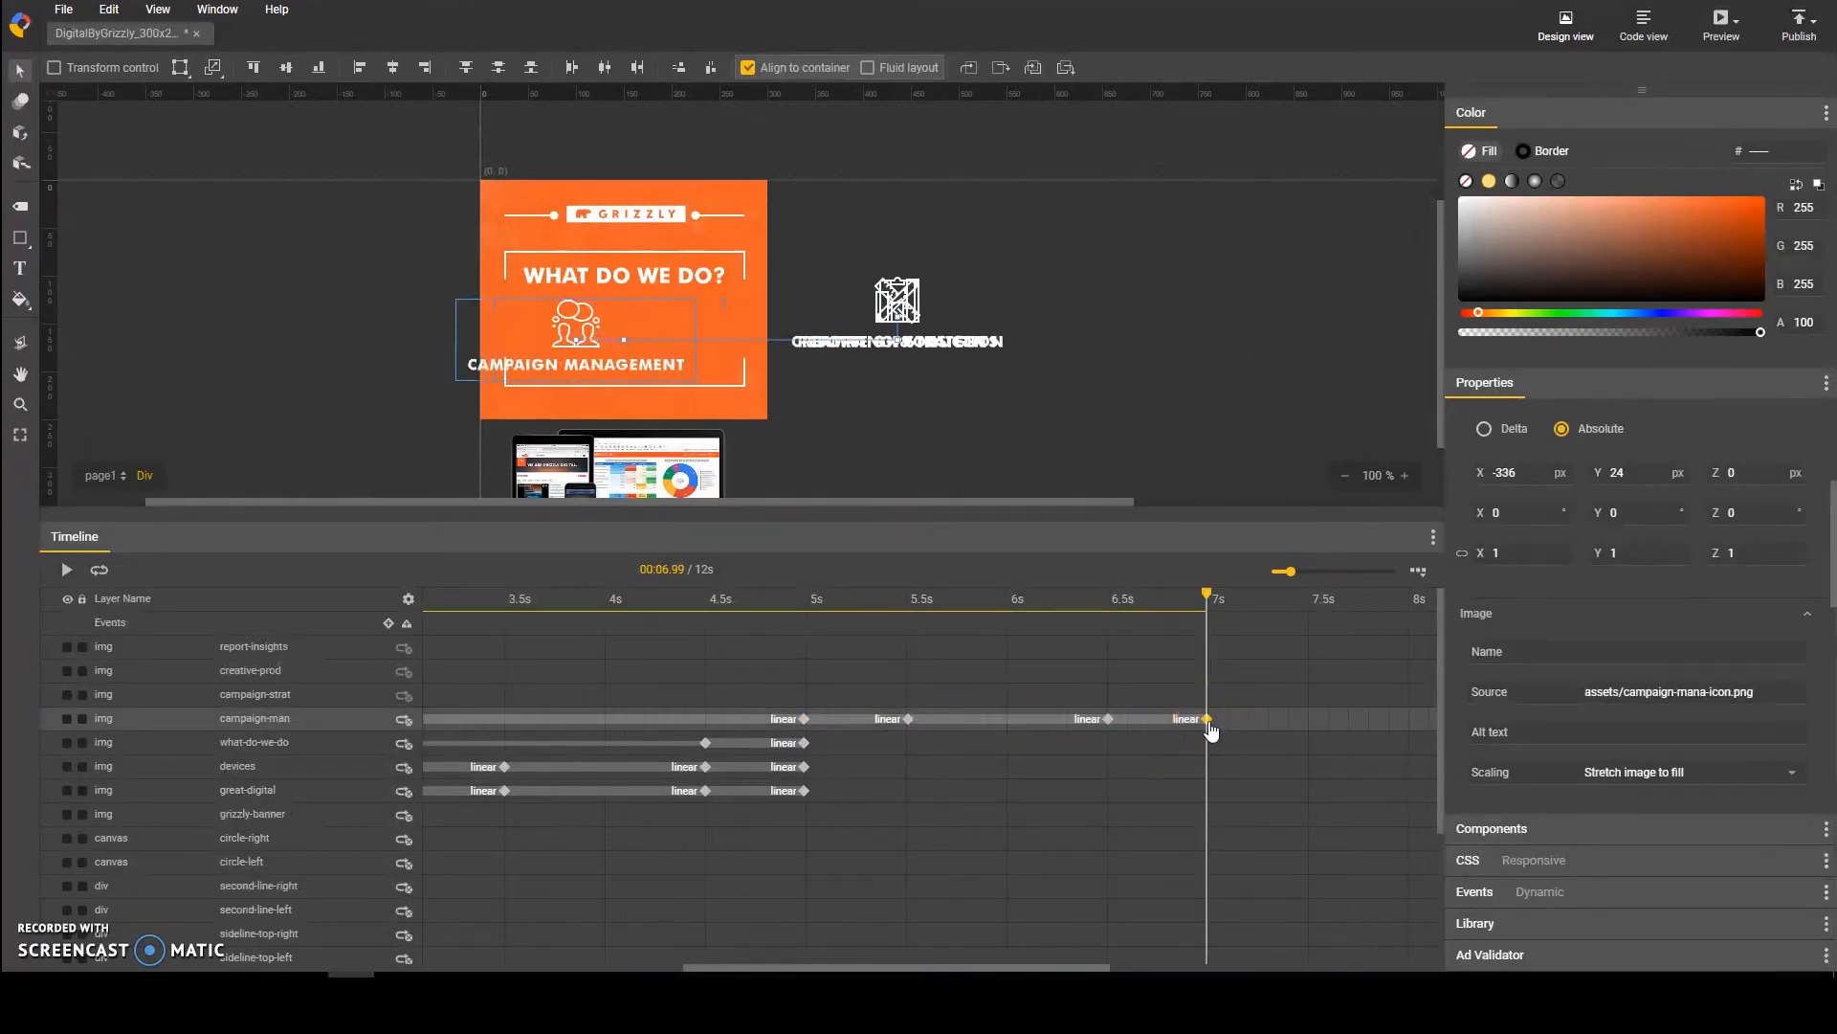
pyautogui.hotkey('shift', 'Left')
pyautogui.hotkey('shift', 'Left')
pyautogui.hotkey('shift', 'Left')
pyautogui.hotkey('shift', 'Left')
pyautogui.hotkey('shift', 'Left')
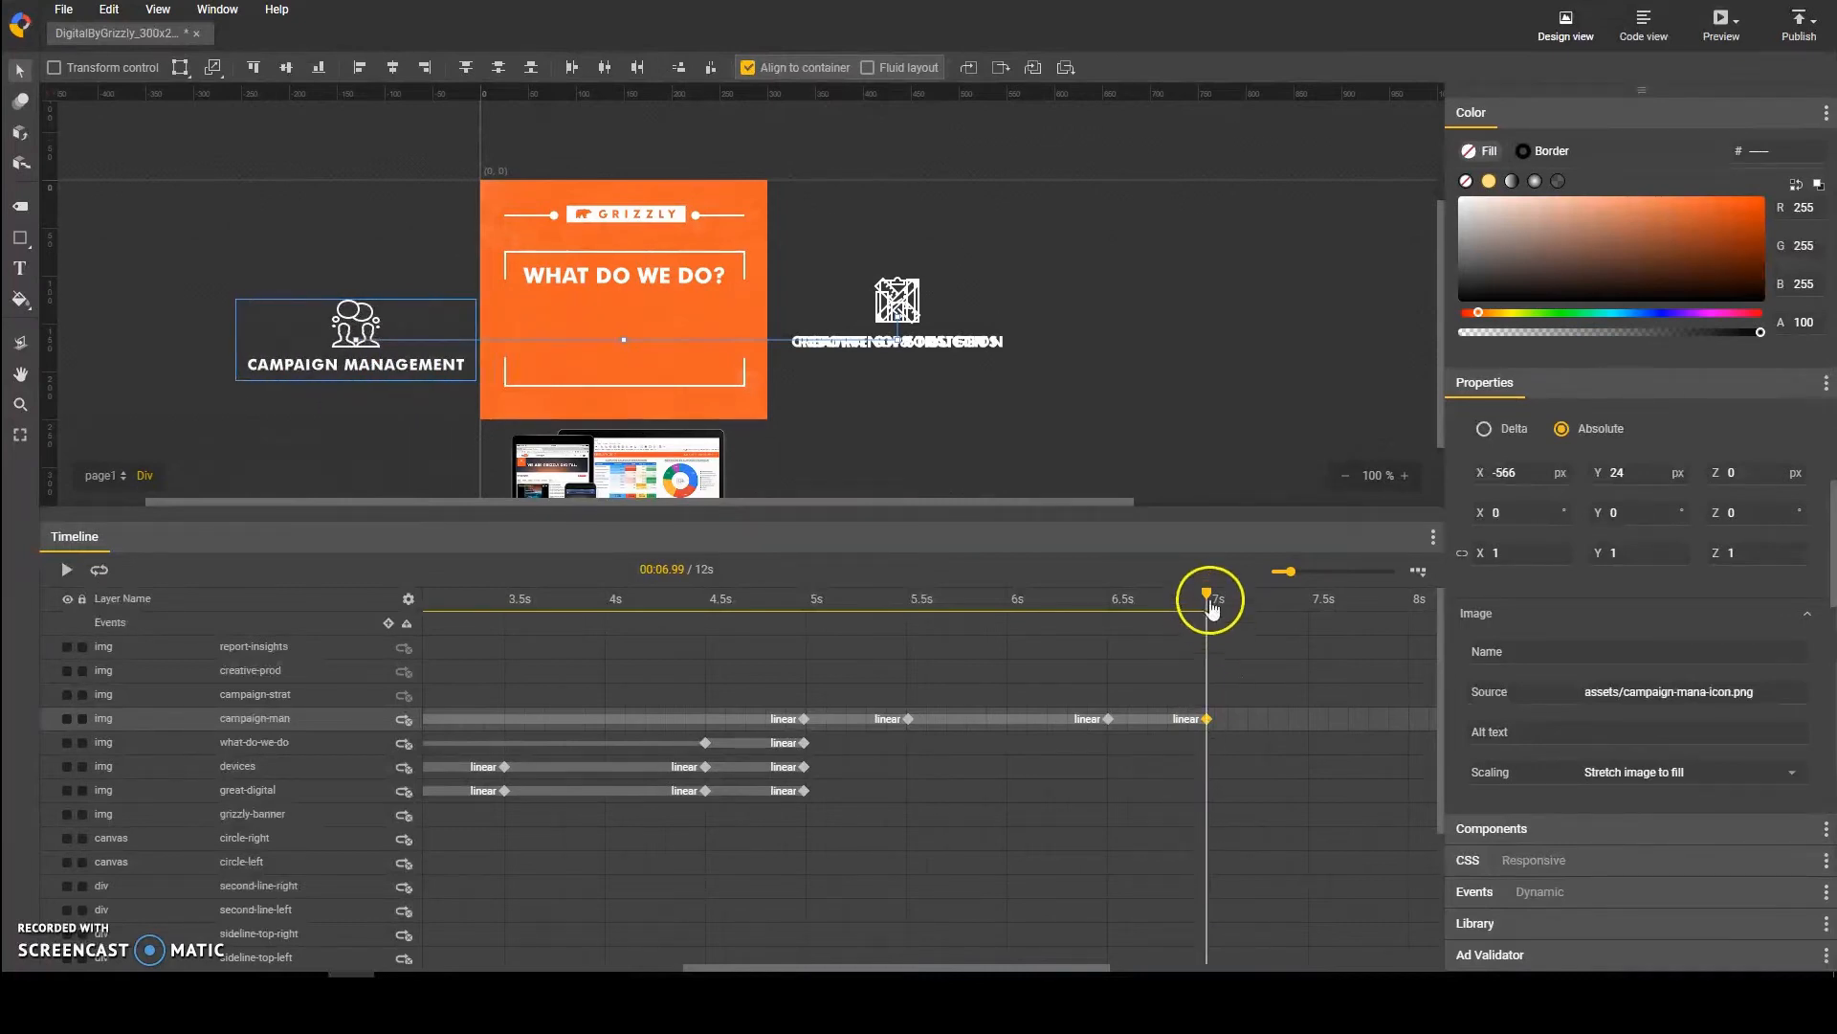
pyautogui.moveTo(1211, 599); pyautogui.dragTo(933, 622)
pyautogui.moveTo(1059, 634); pyautogui.dragTo(1221, 652)
# Step: Move the texture, hide-left and hide-right layers together to the top of the layer order
pyautogui.scroll(-3, 335, 815)
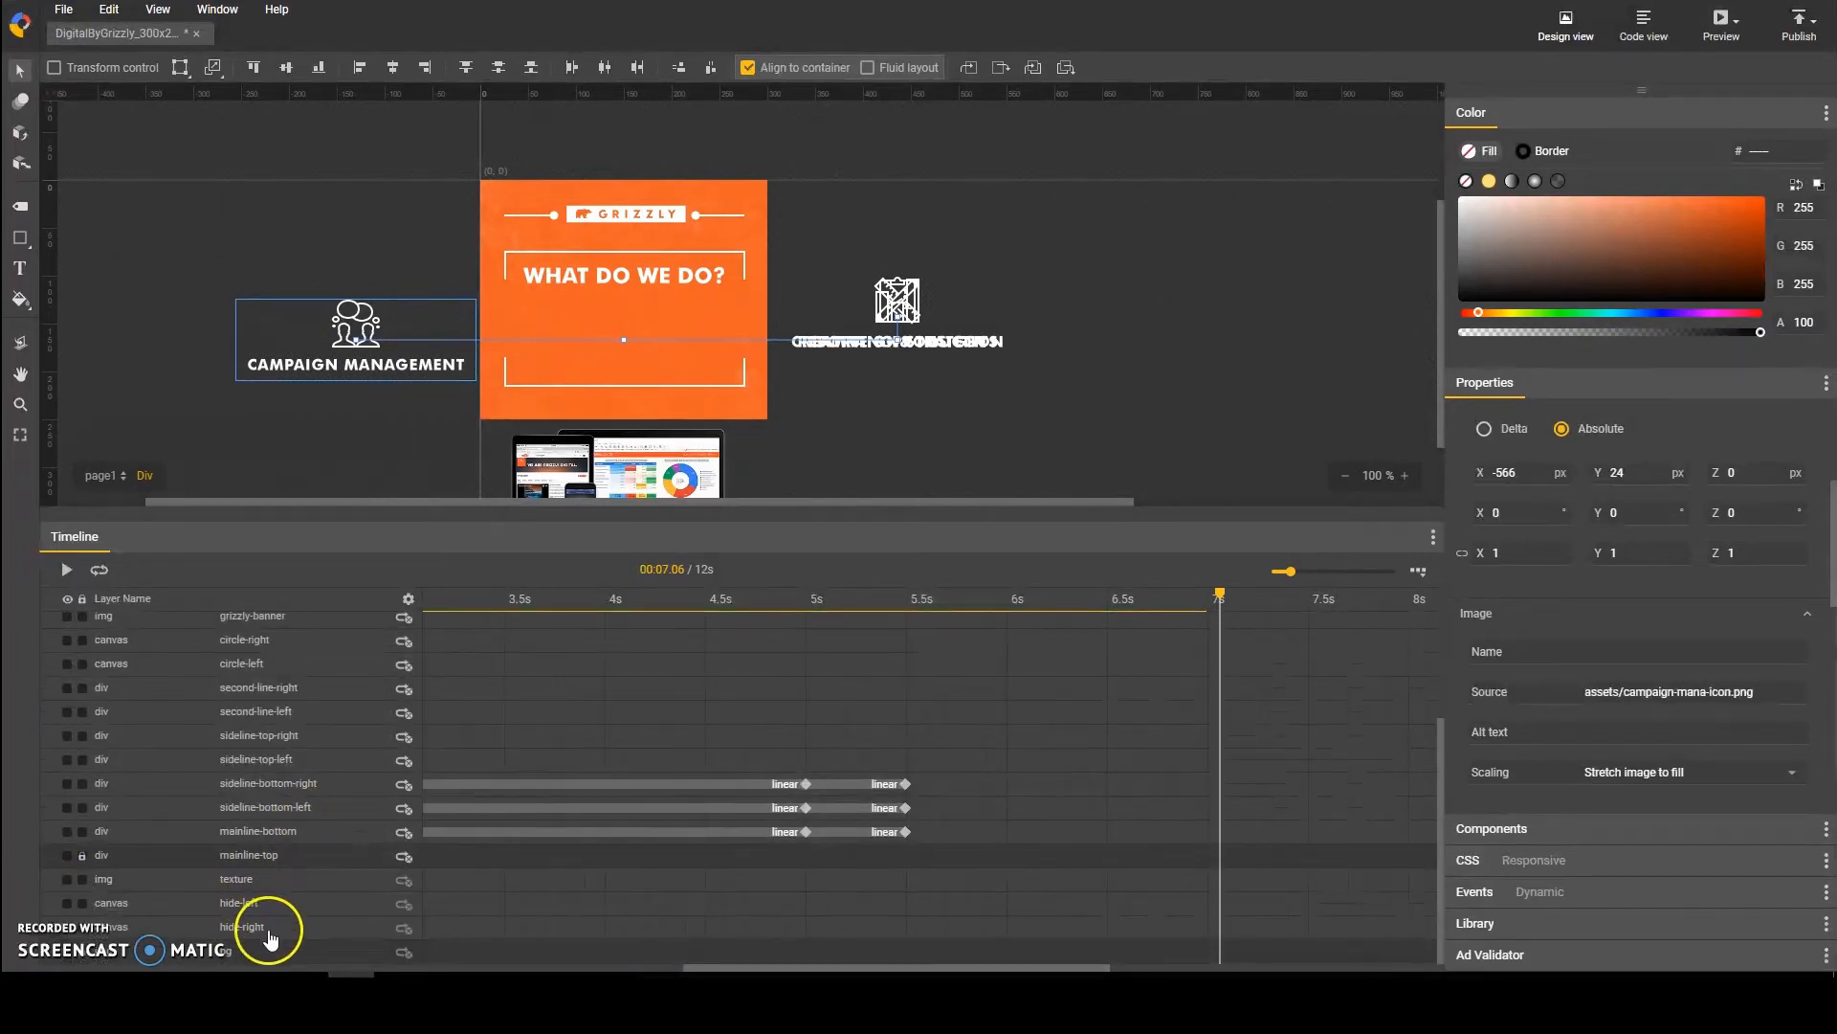
pyautogui.click(268, 931)
pyautogui.keyDown('shift'); pyautogui.click(283, 882); pyautogui.keyUp('shift')
pyautogui.scroll(3, 315, 708)
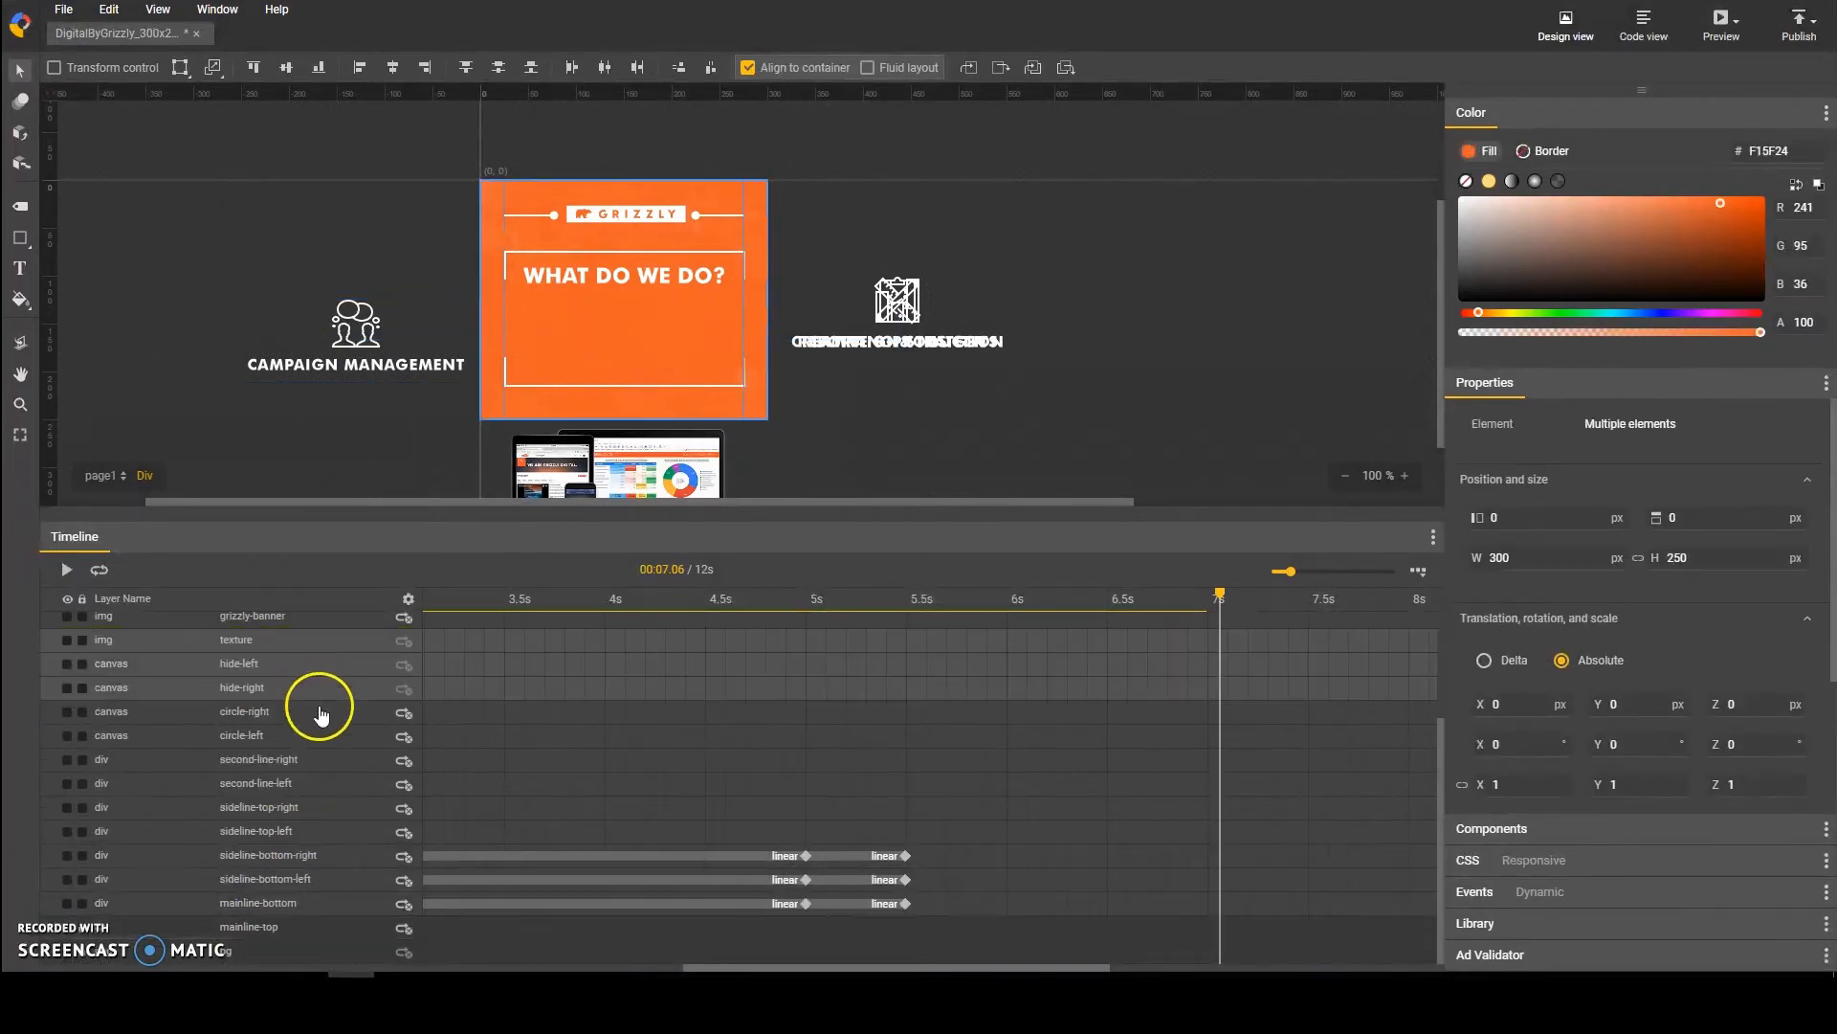
pyautogui.moveTo(299, 815); pyautogui.dragTo(287, 639)
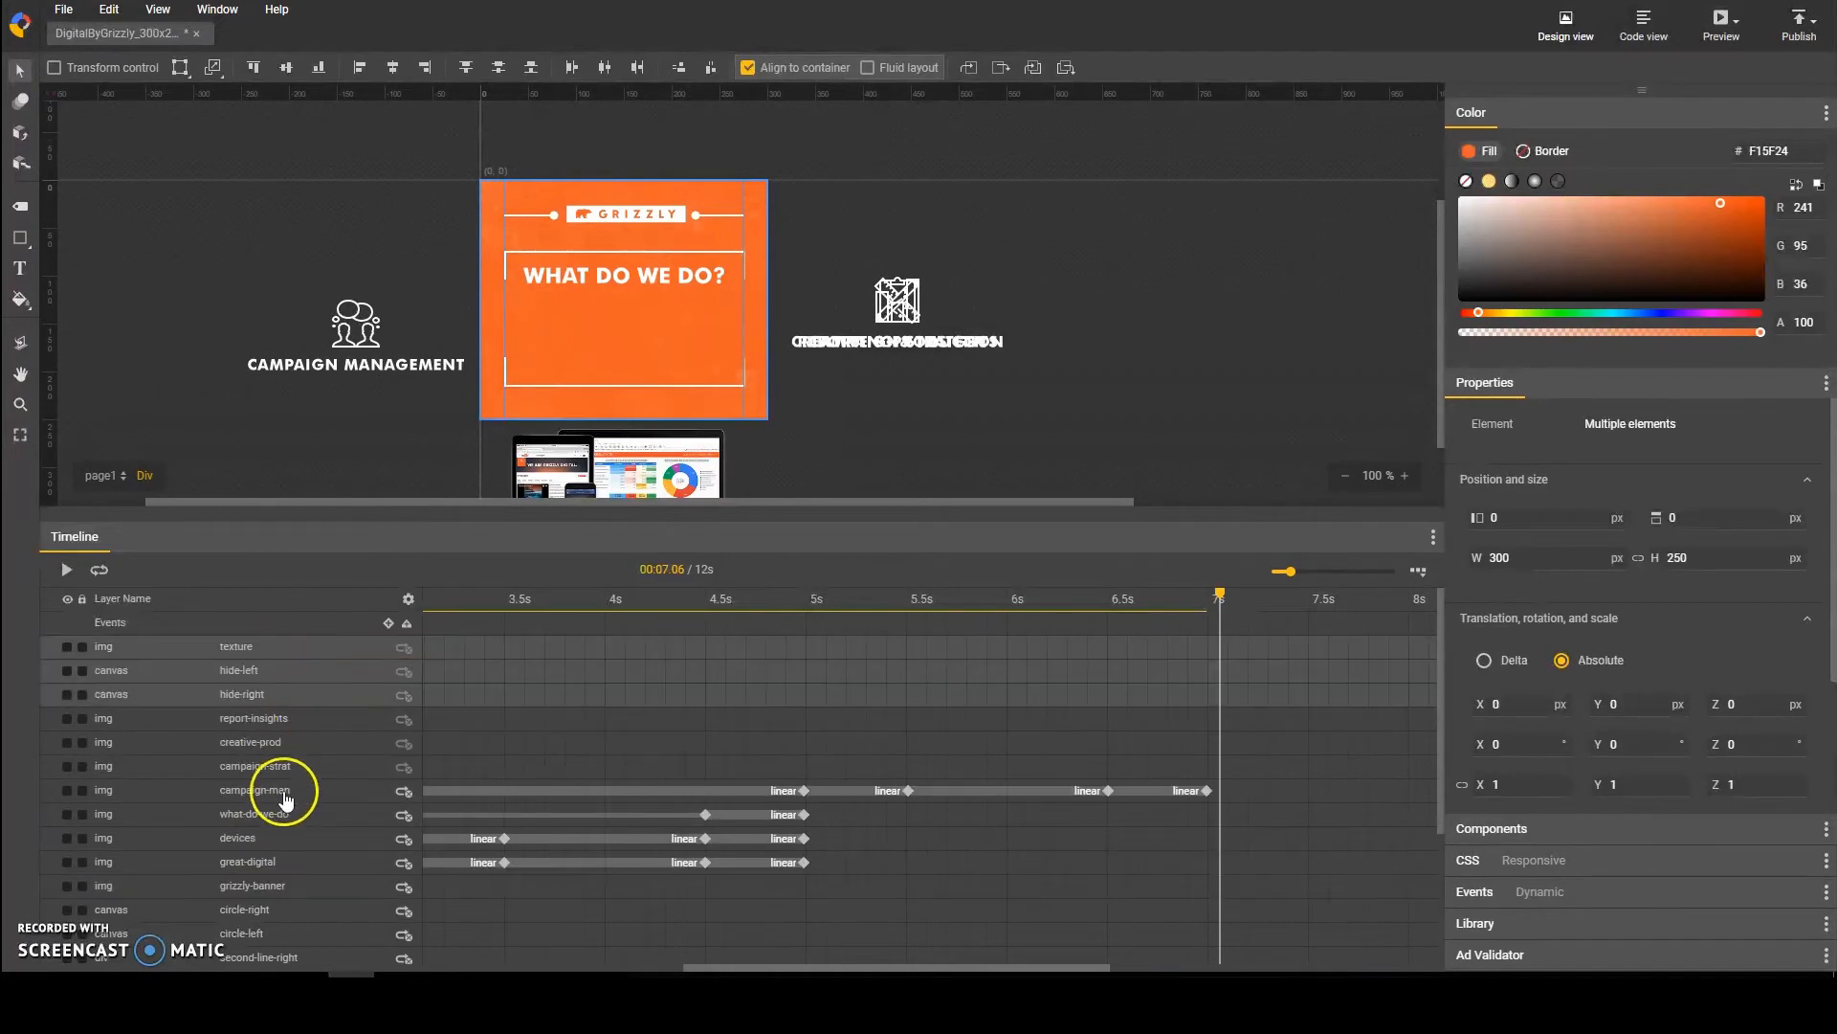
pyautogui.moveTo(1218, 598)
pyautogui.mouseDown()
pyautogui.moveTo(1011, 599)
pyautogui.moveTo(1211, 608)
pyautogui.mouseUp()
pyautogui.click(1117, 480)
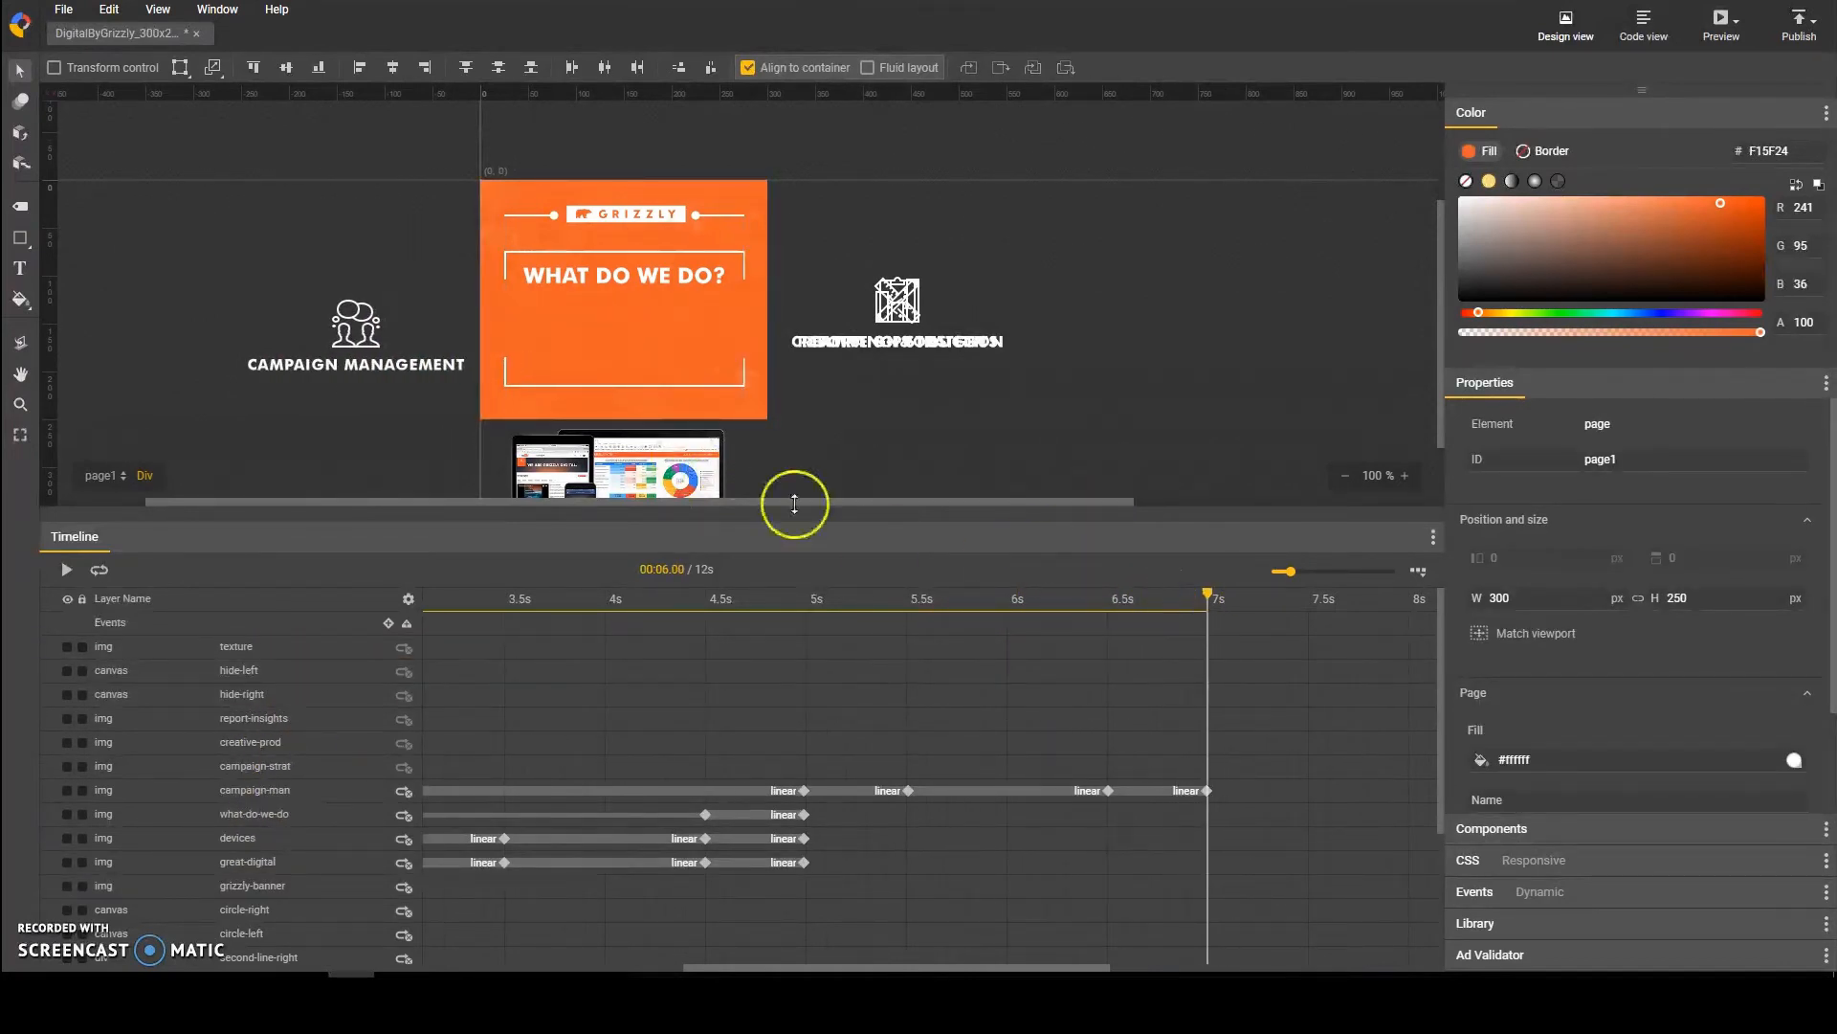
# Step: Set the hide-left rectangle's X position to 1 px and its width to 25 px
pyautogui.click(1404, 474)
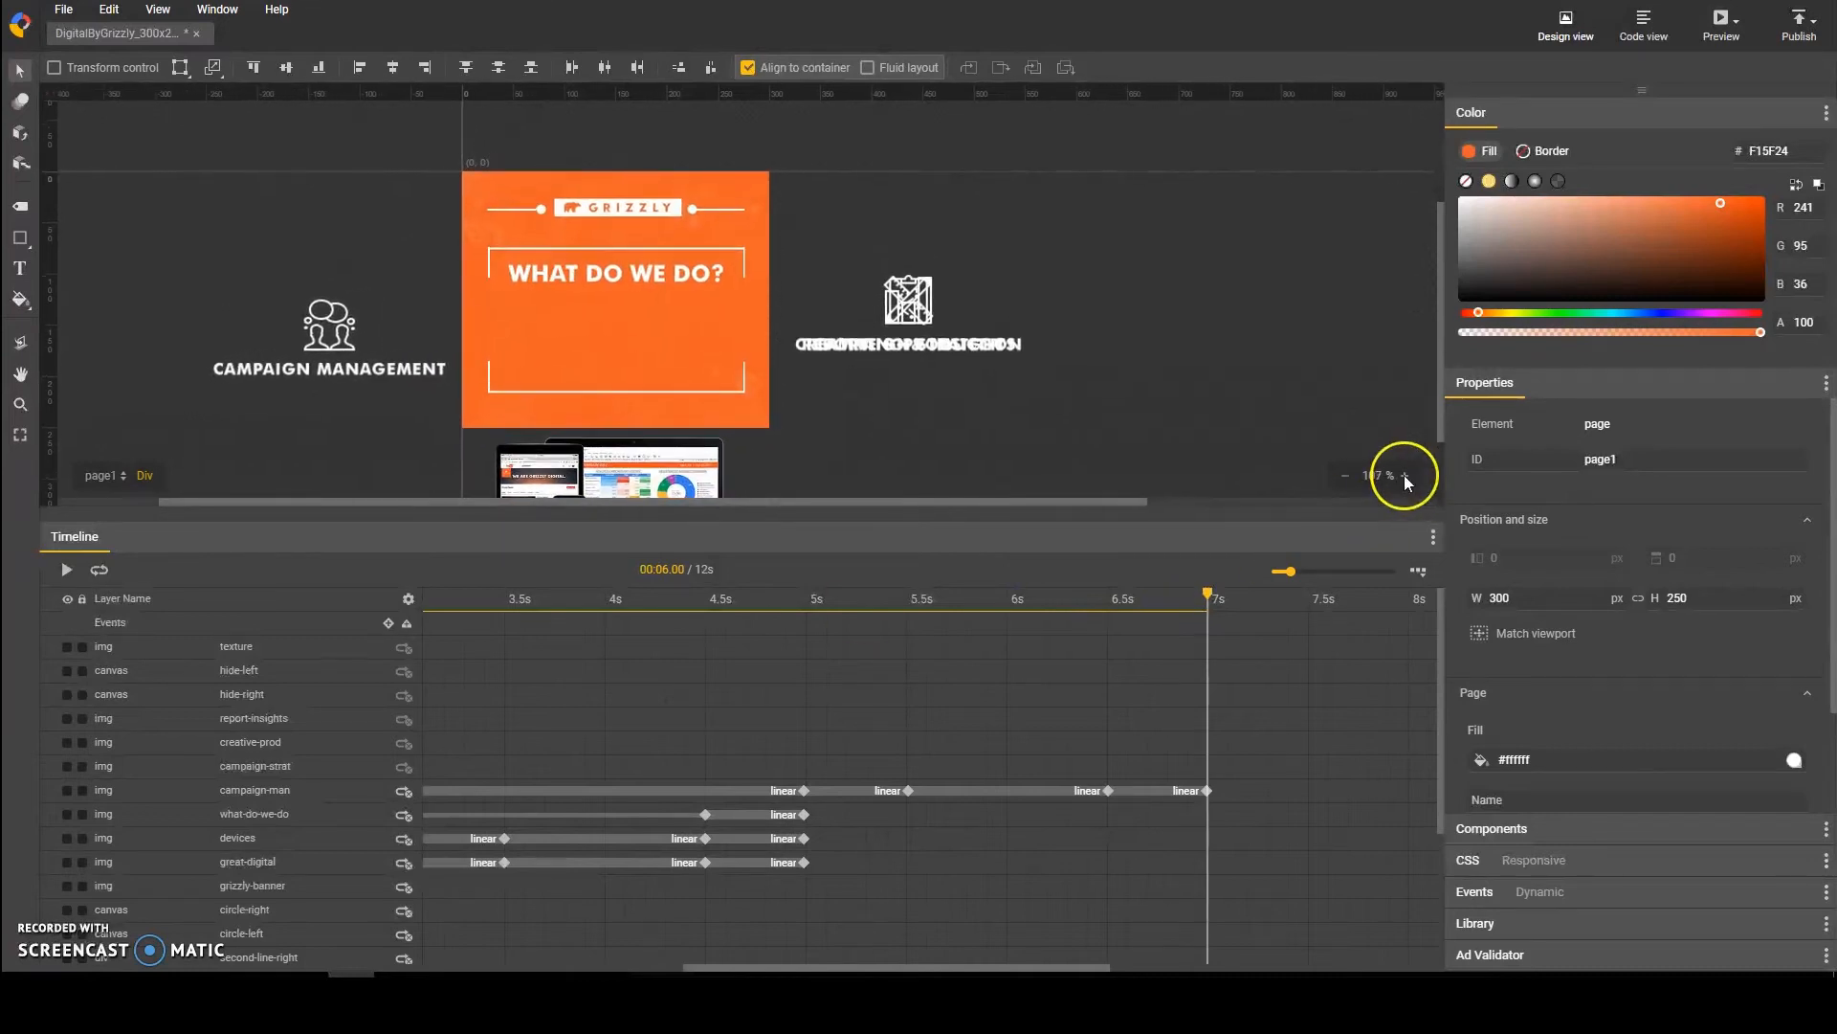
pyautogui.moveTo(1208, 595); pyautogui.dragTo(1181, 612)
pyautogui.click(253, 674)
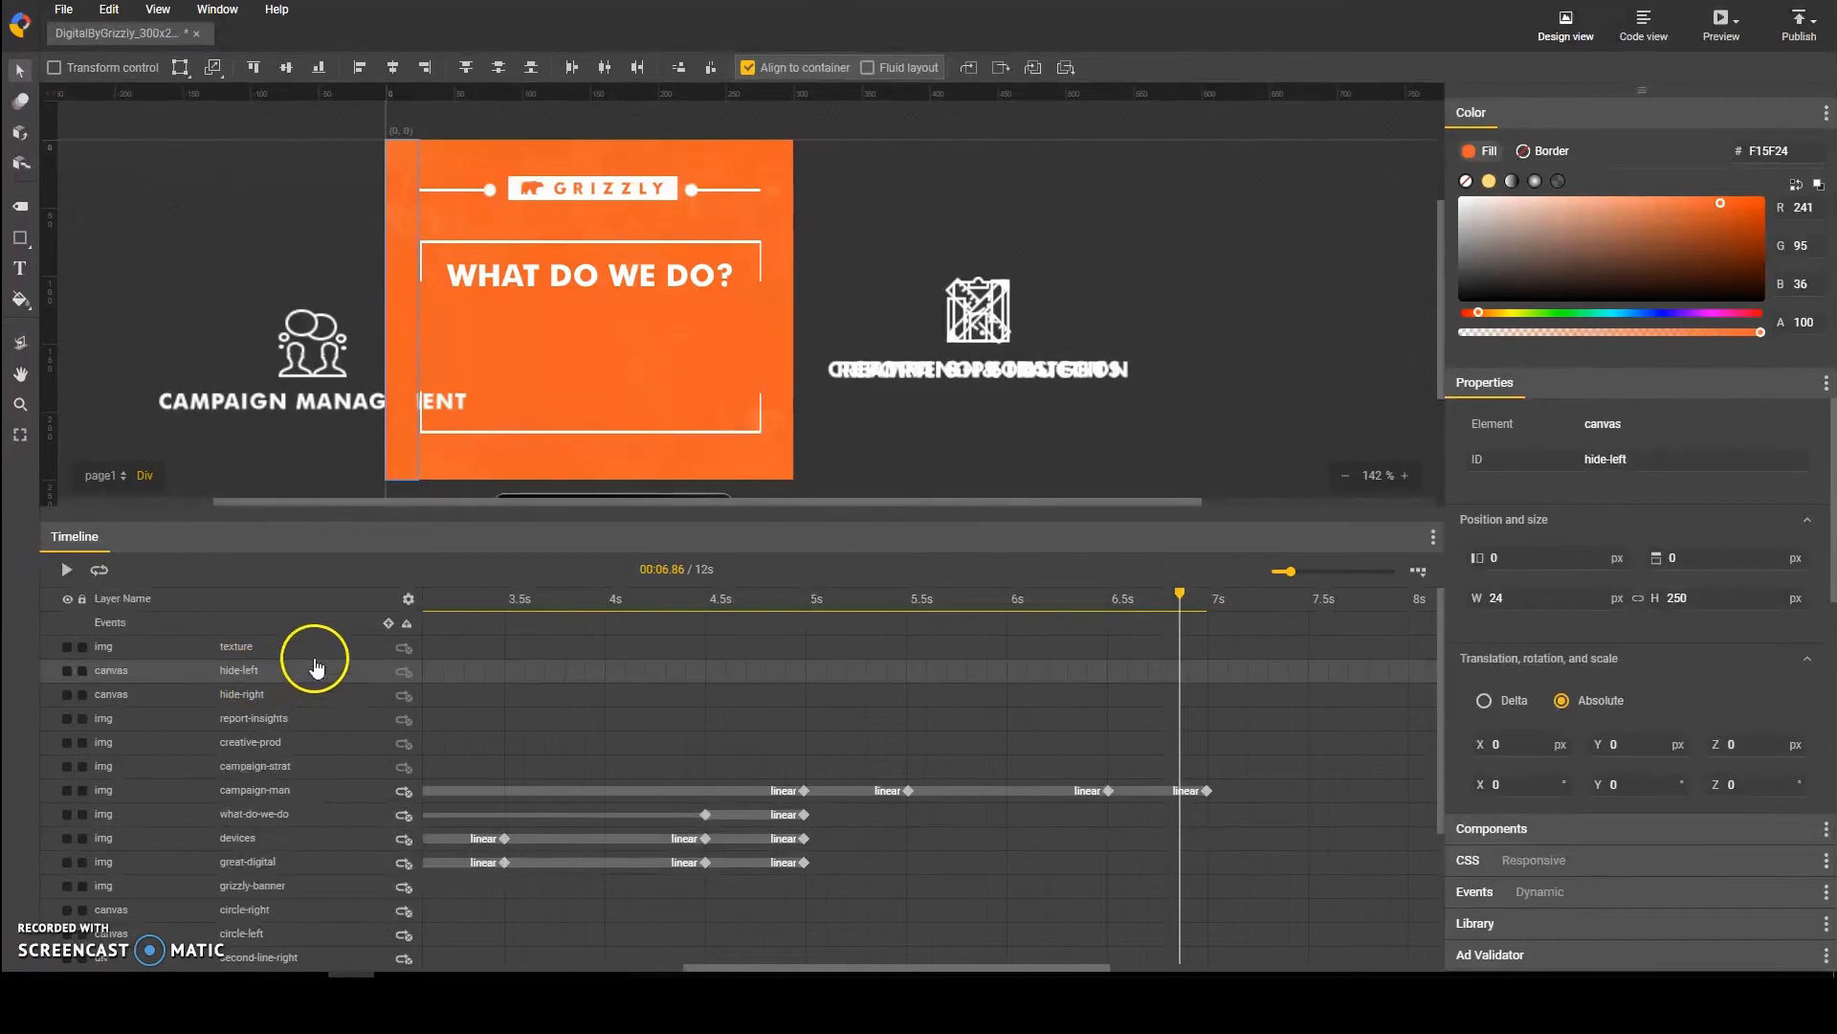
pyautogui.press('Right')
pyautogui.press('Right')
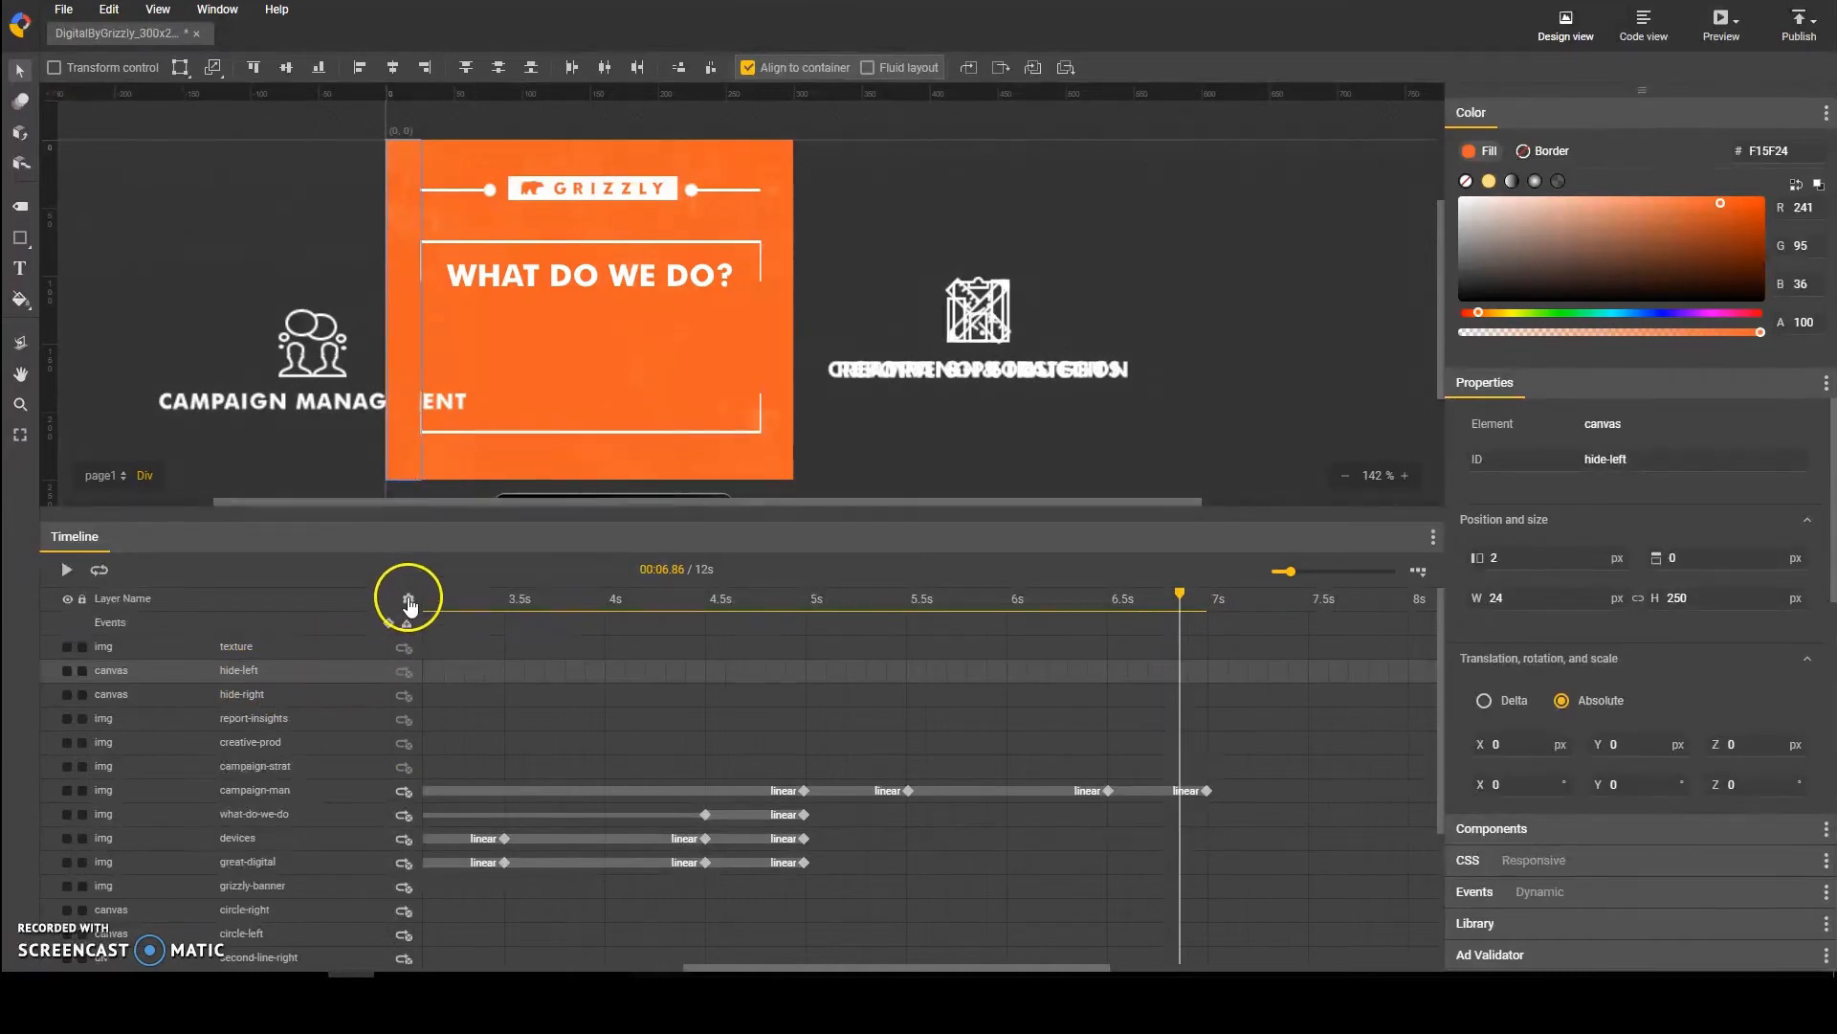
pyautogui.click(1521, 597)
pyautogui.write('2')
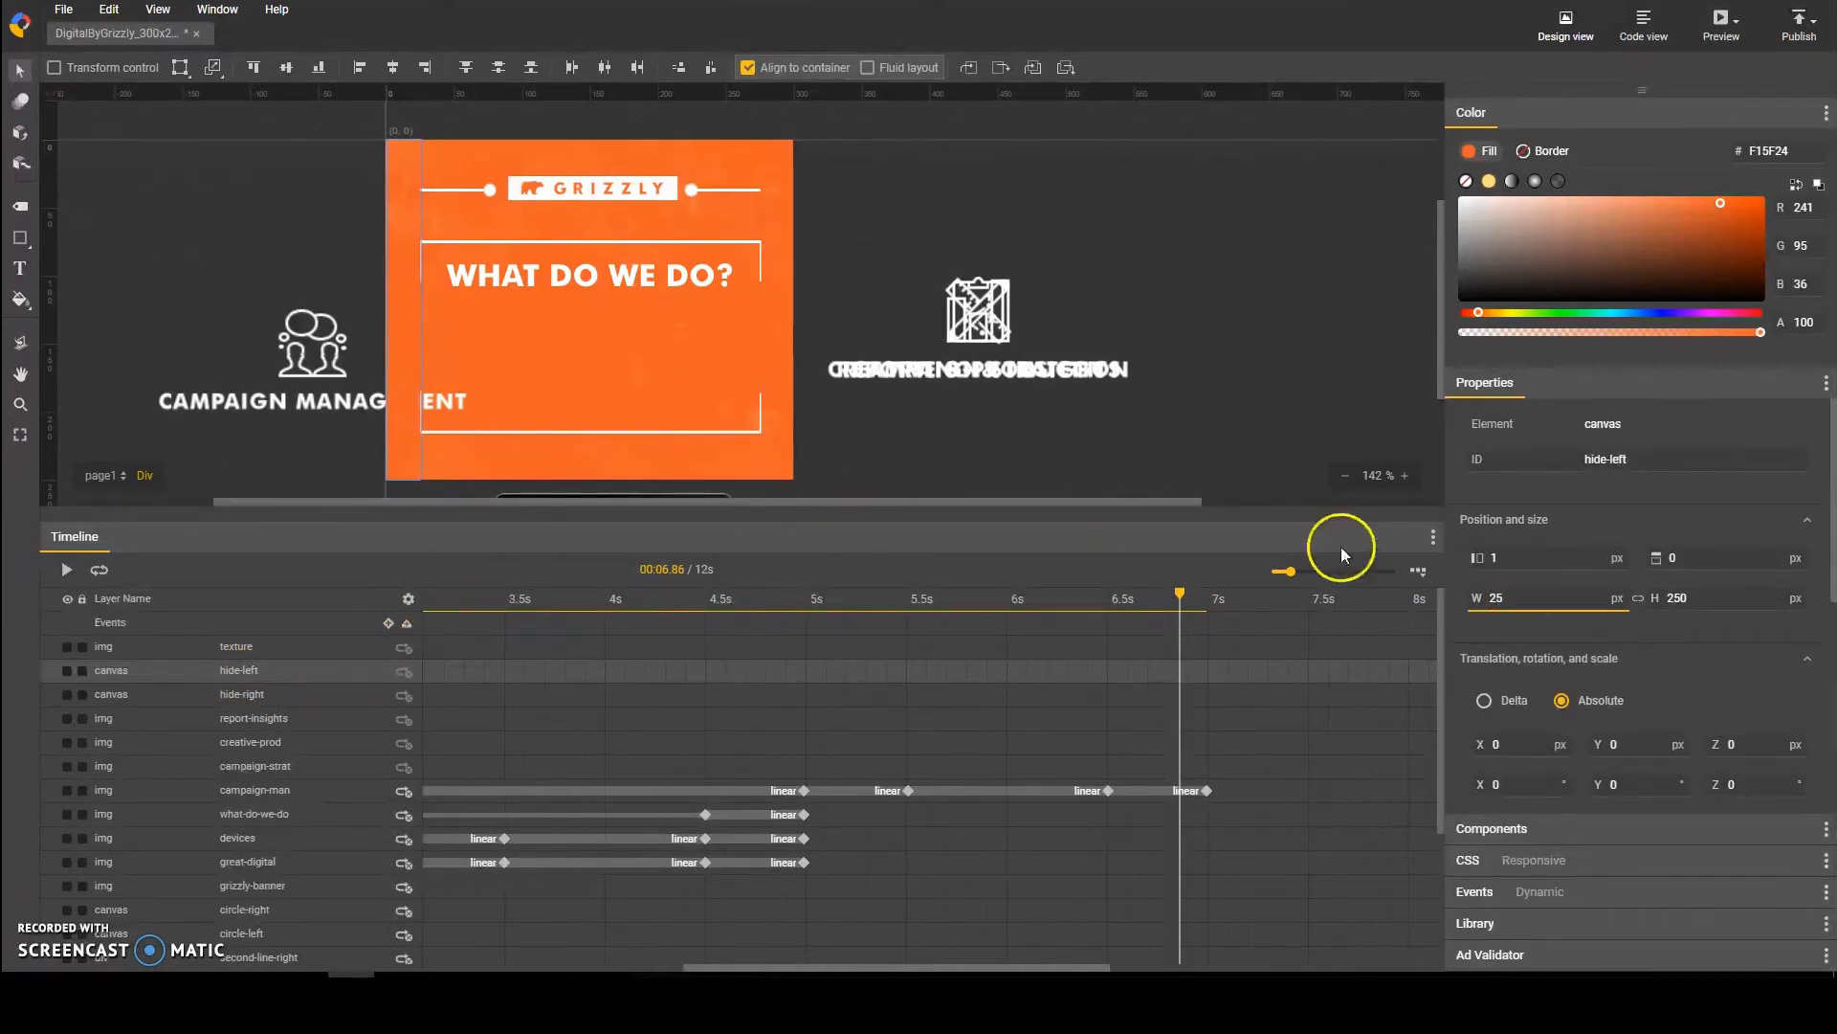
pyautogui.click(1160, 437)
pyautogui.click(286, 653)
pyautogui.click(278, 682)
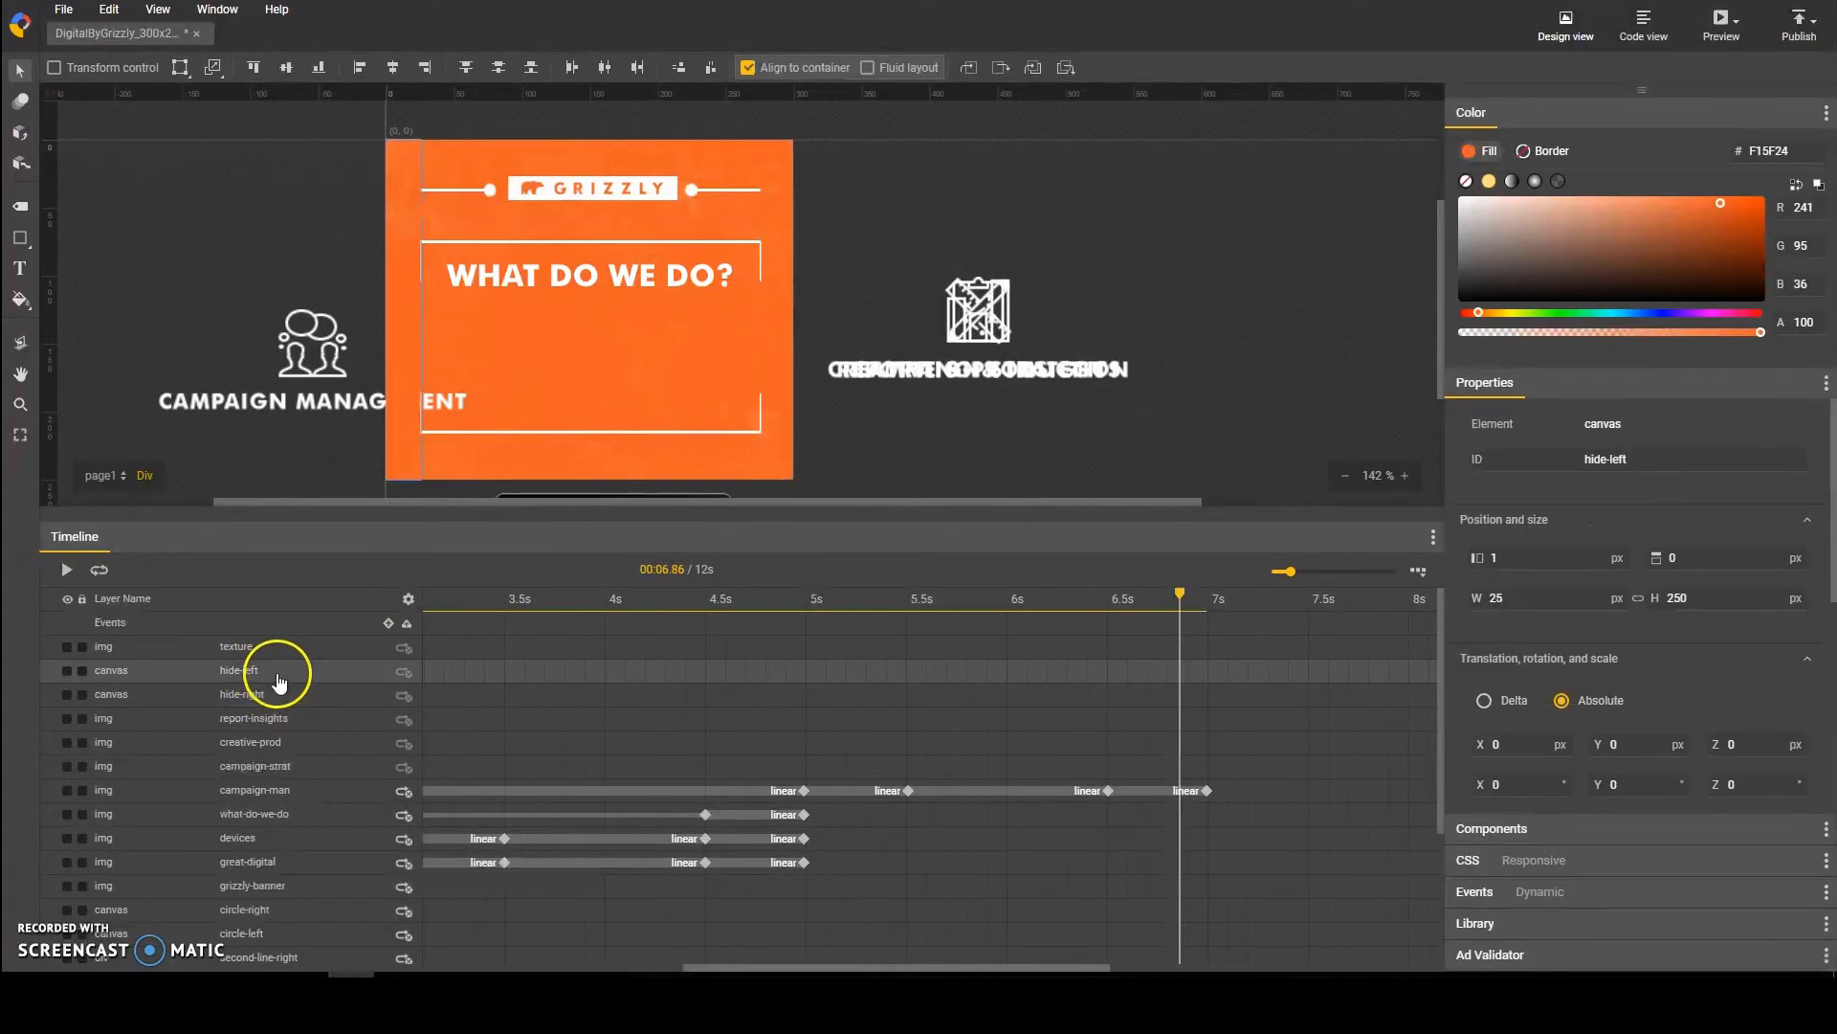
pyautogui.moveTo(1181, 595)
pyautogui.mouseDown()
pyautogui.moveTo(763, 648)
pyautogui.moveTo(812, 599)
pyautogui.moveTo(1218, 599)
pyautogui.mouseUp()
pyautogui.click(1108, 377)
pyautogui.click(279, 690)
pyautogui.click(874, 436)
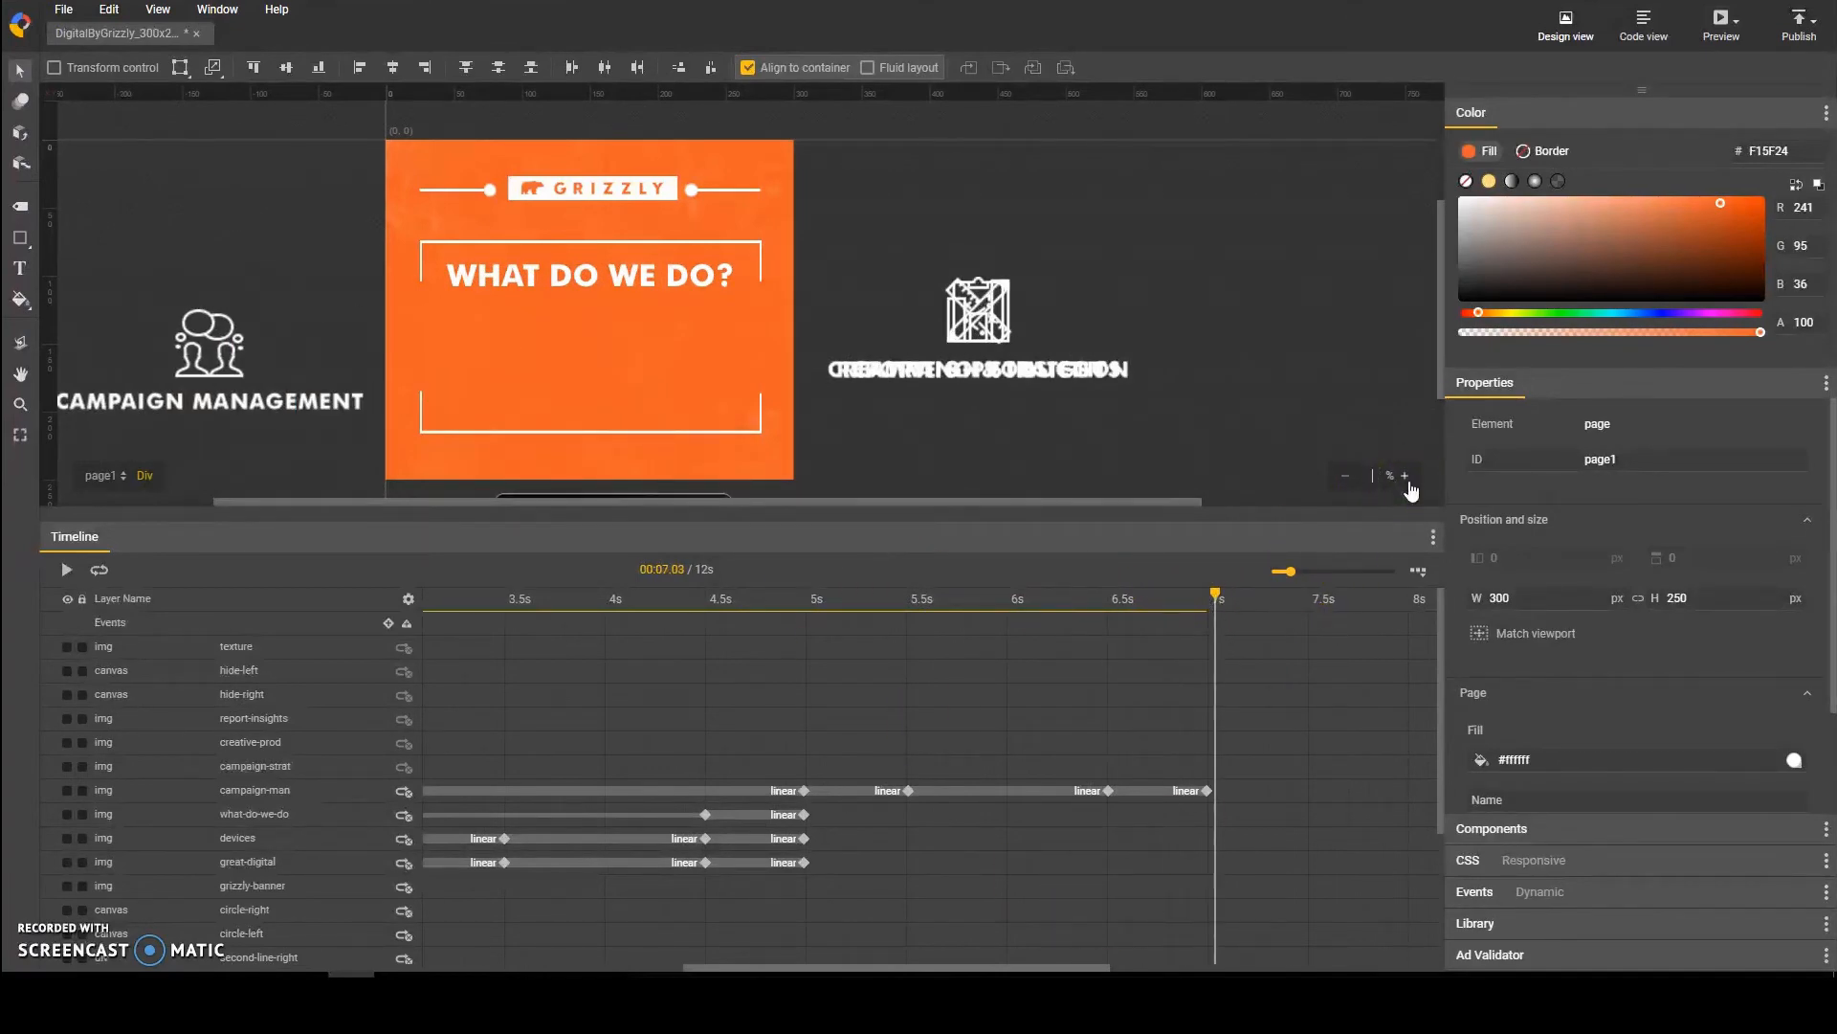
# Step: Save the banner project
pyautogui.write('100')
pyautogui.press('Return')
pyautogui.click(65, 13)
pyautogui.click(122, 216)
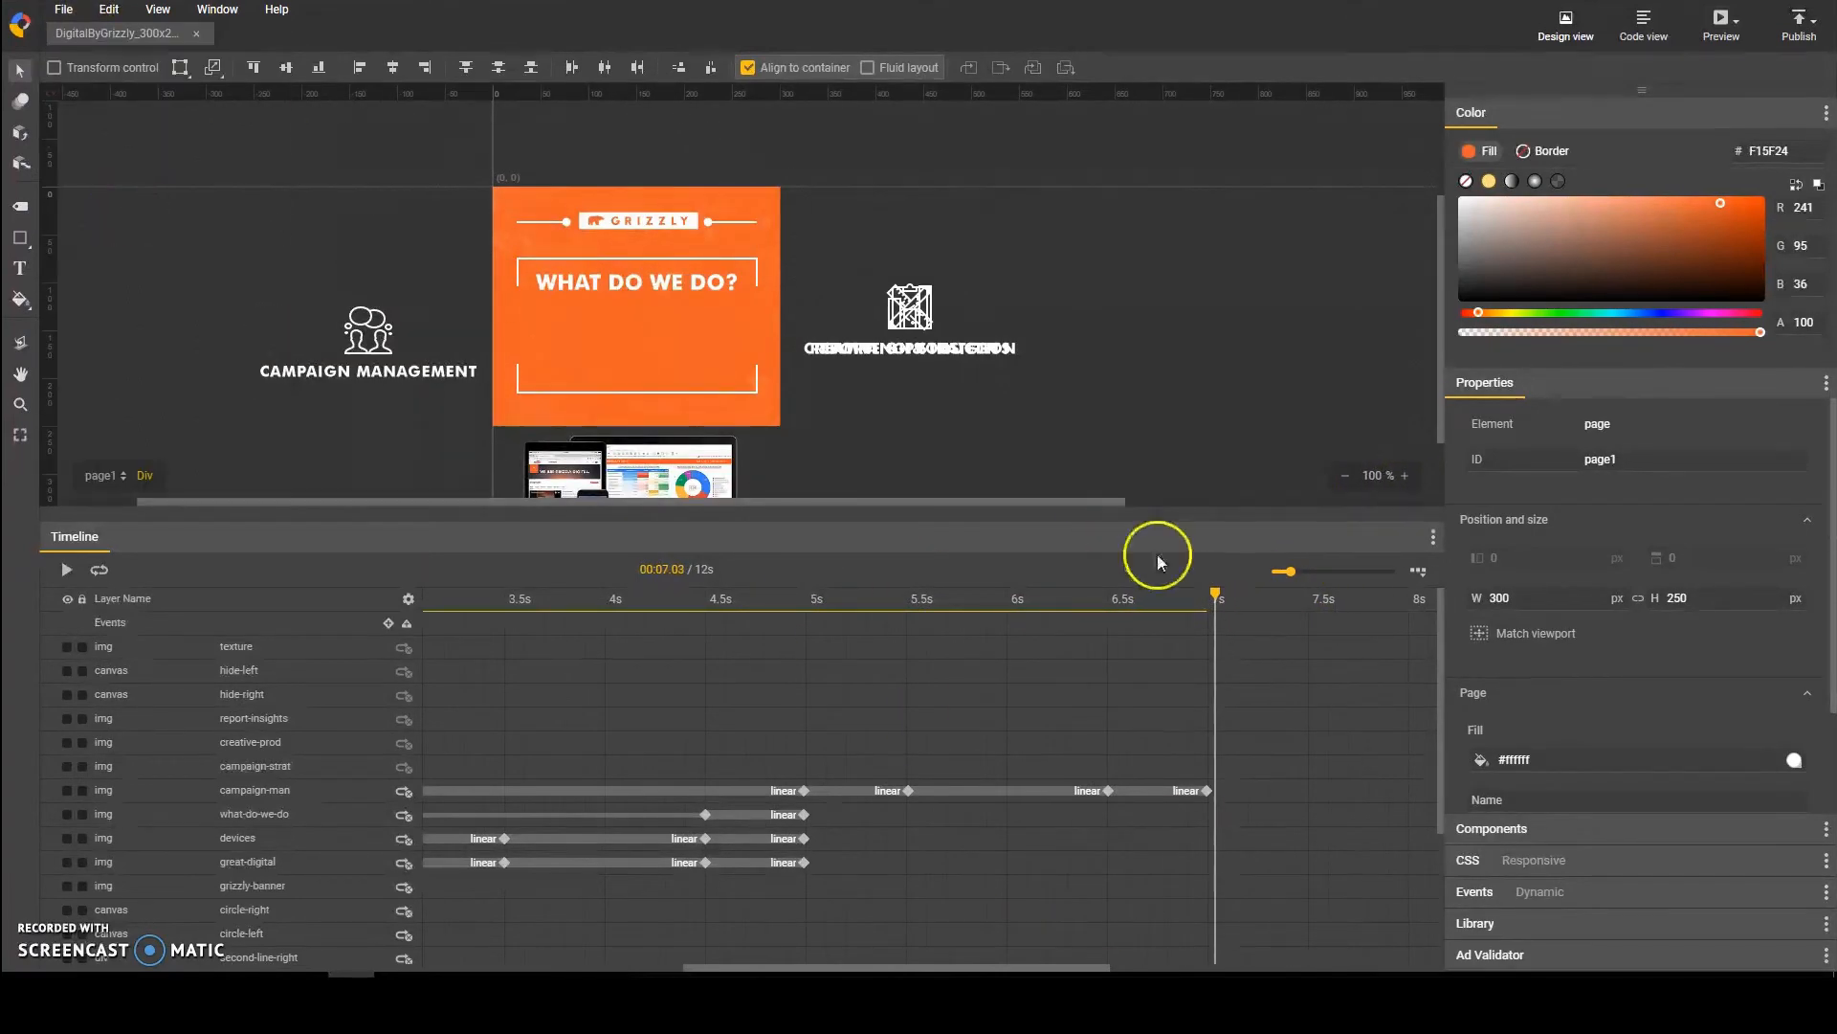
# Step: Add keyframes to the campaign-strat layer at 5.5 s, 6 s, 7 s and 7.5 s
pyautogui.moveTo(1156, 600); pyautogui.dragTo(905, 625)
pyautogui.click(908, 791)
pyautogui.click(292, 767)
pyautogui.press('F6')
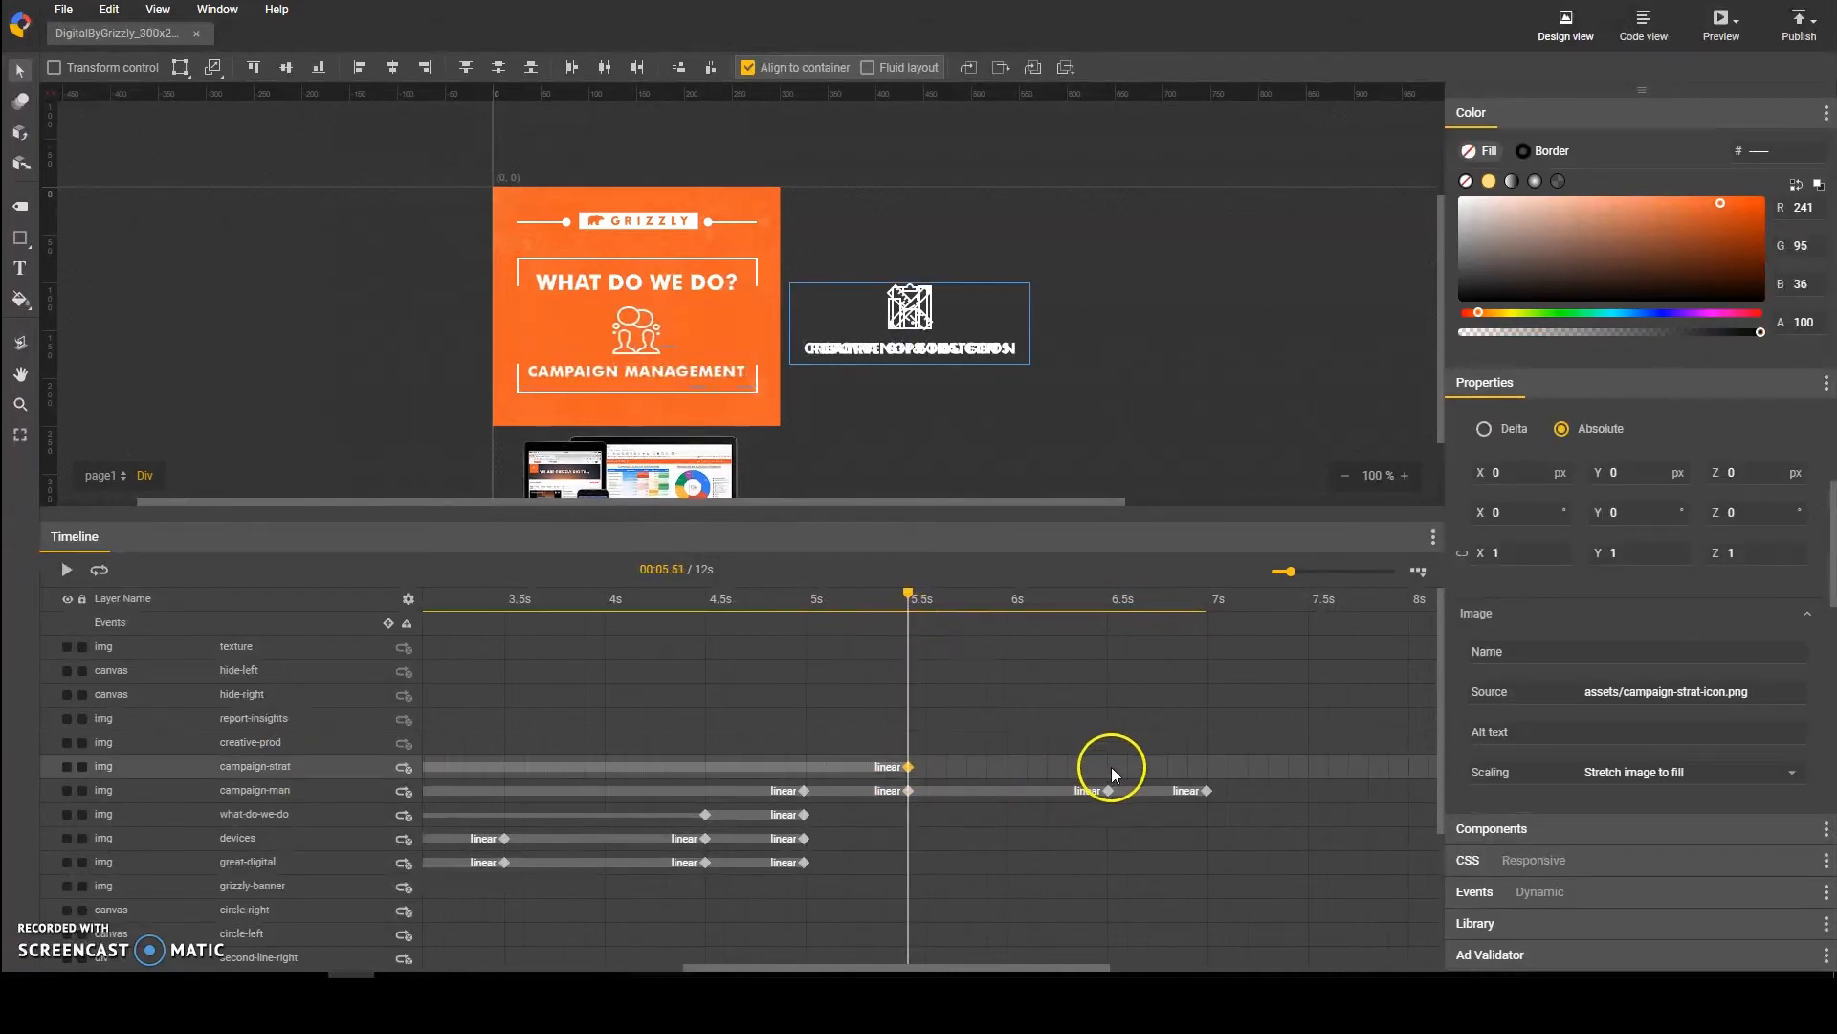
pyautogui.click(1010, 767)
pyautogui.press('F6')
pyautogui.click(1209, 767)
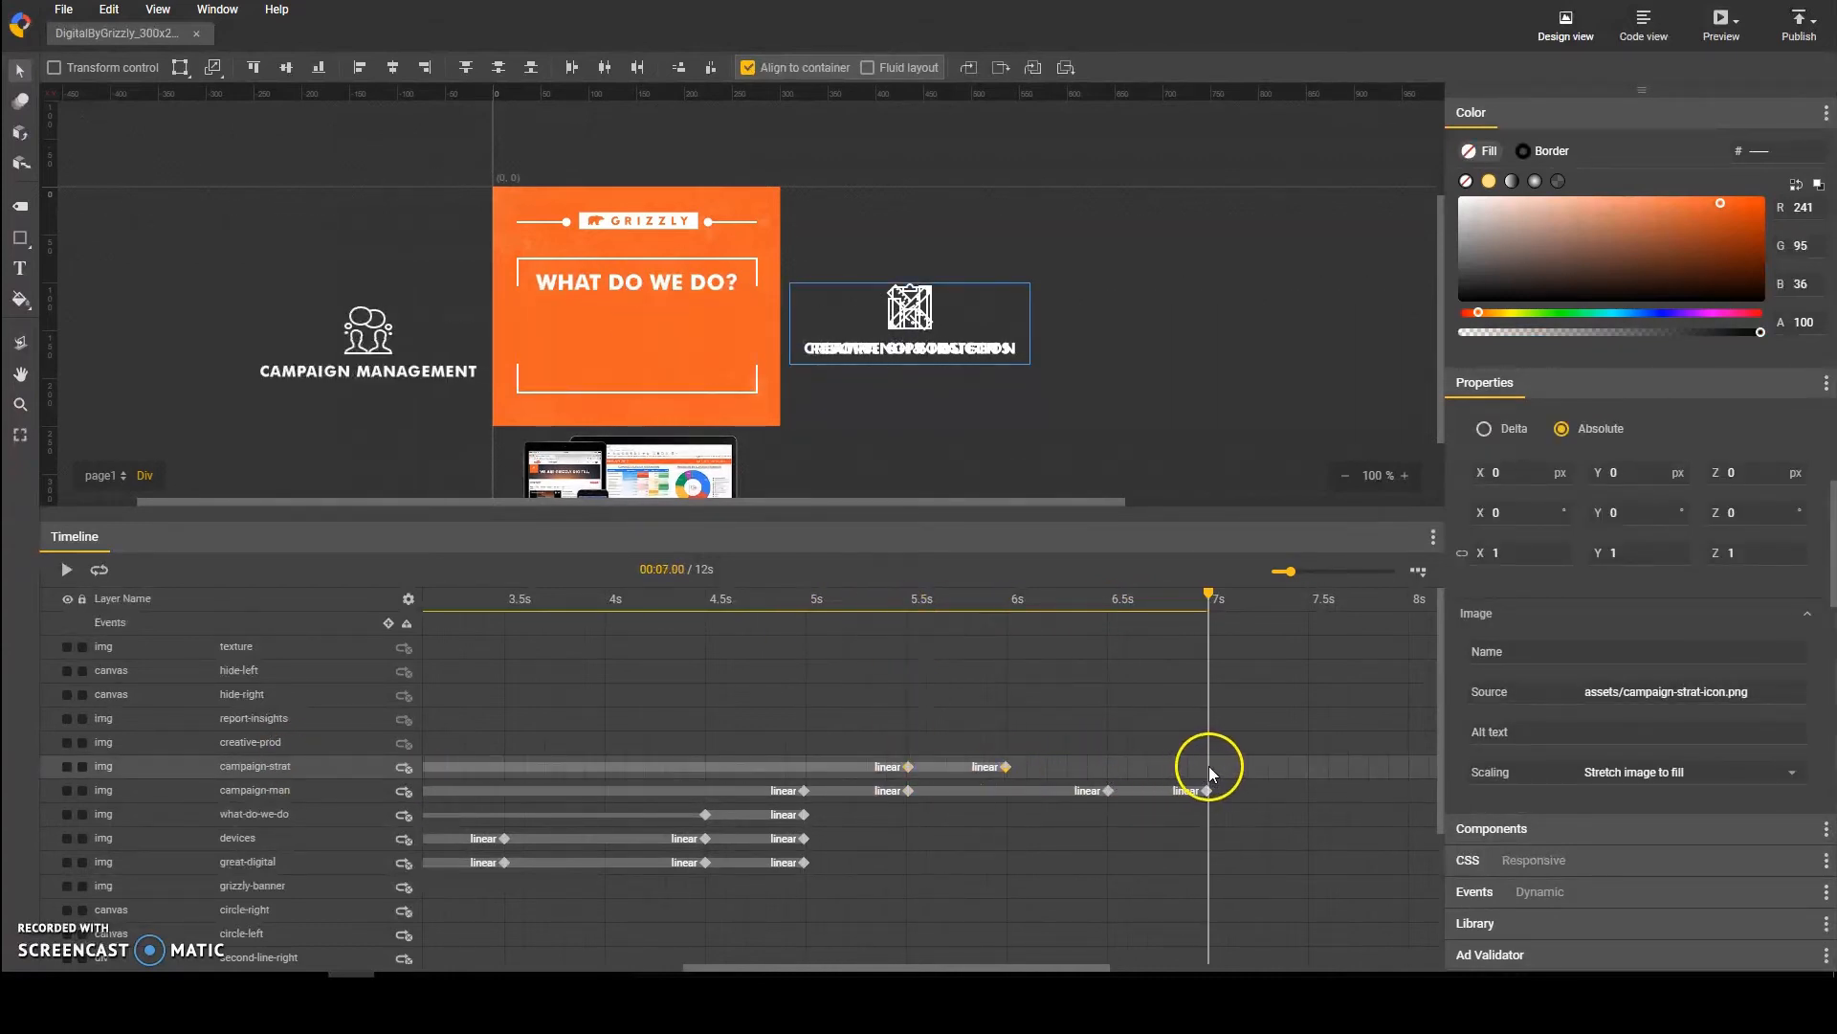
pyautogui.press('F6')
pyautogui.click(1311, 767)
pyautogui.press('F6')
# Step: Try centering the campaign-strat layer vertically and horizontally in the banner at its 6 s keyframe, and undo both alignments
pyautogui.click(1006, 767)
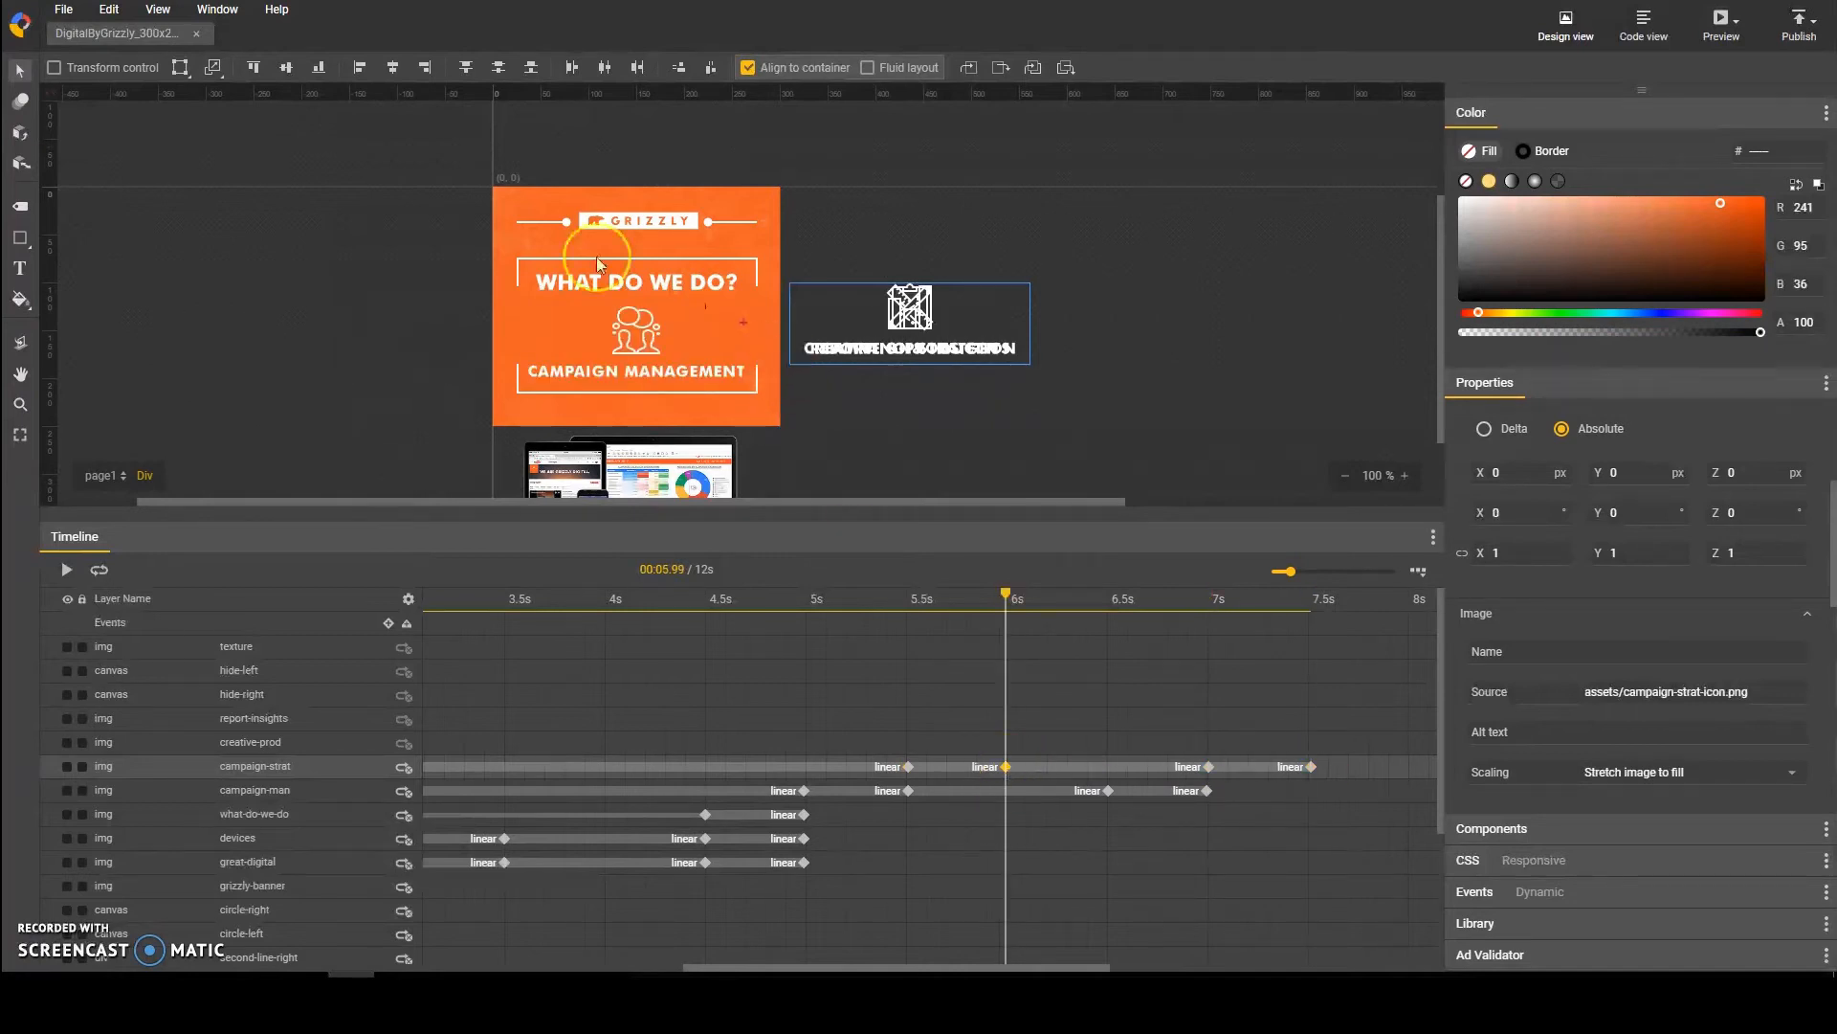
pyautogui.click(286, 67)
pyautogui.click(393, 67)
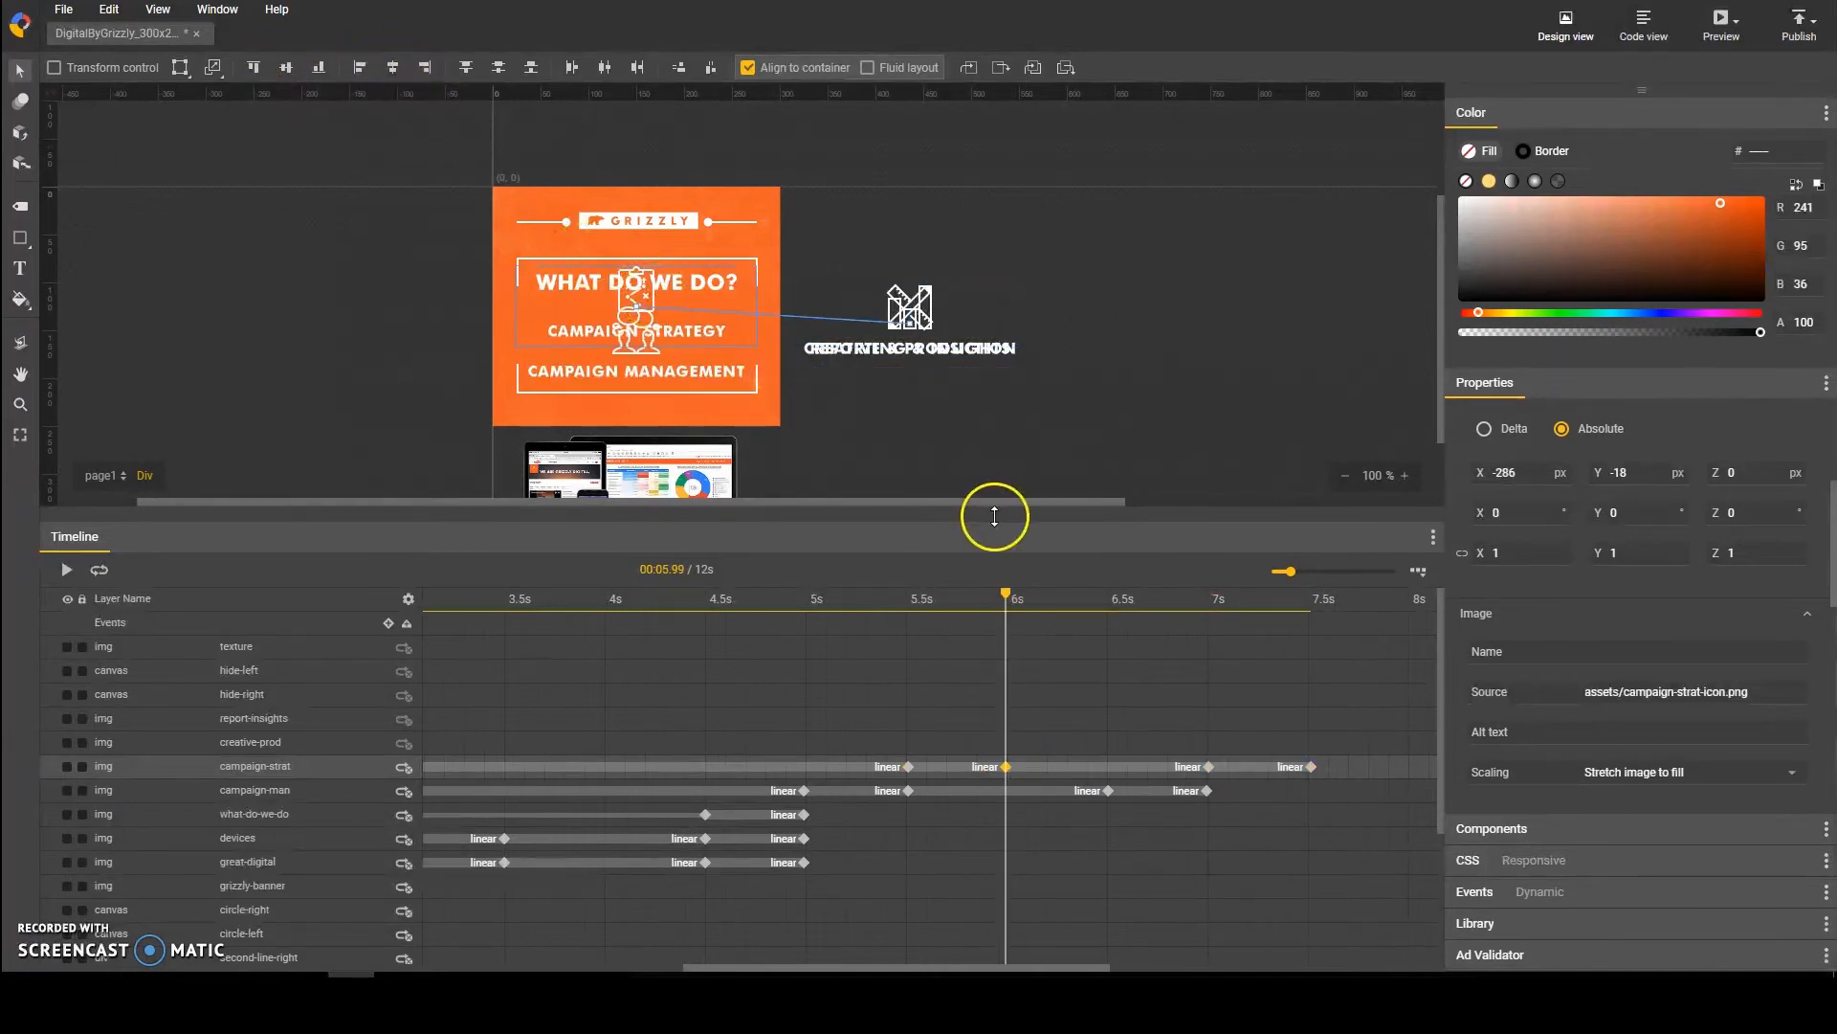
pyautogui.hotkey('ctrl', 'z')
pyautogui.hotkey('ctrl', 'z')
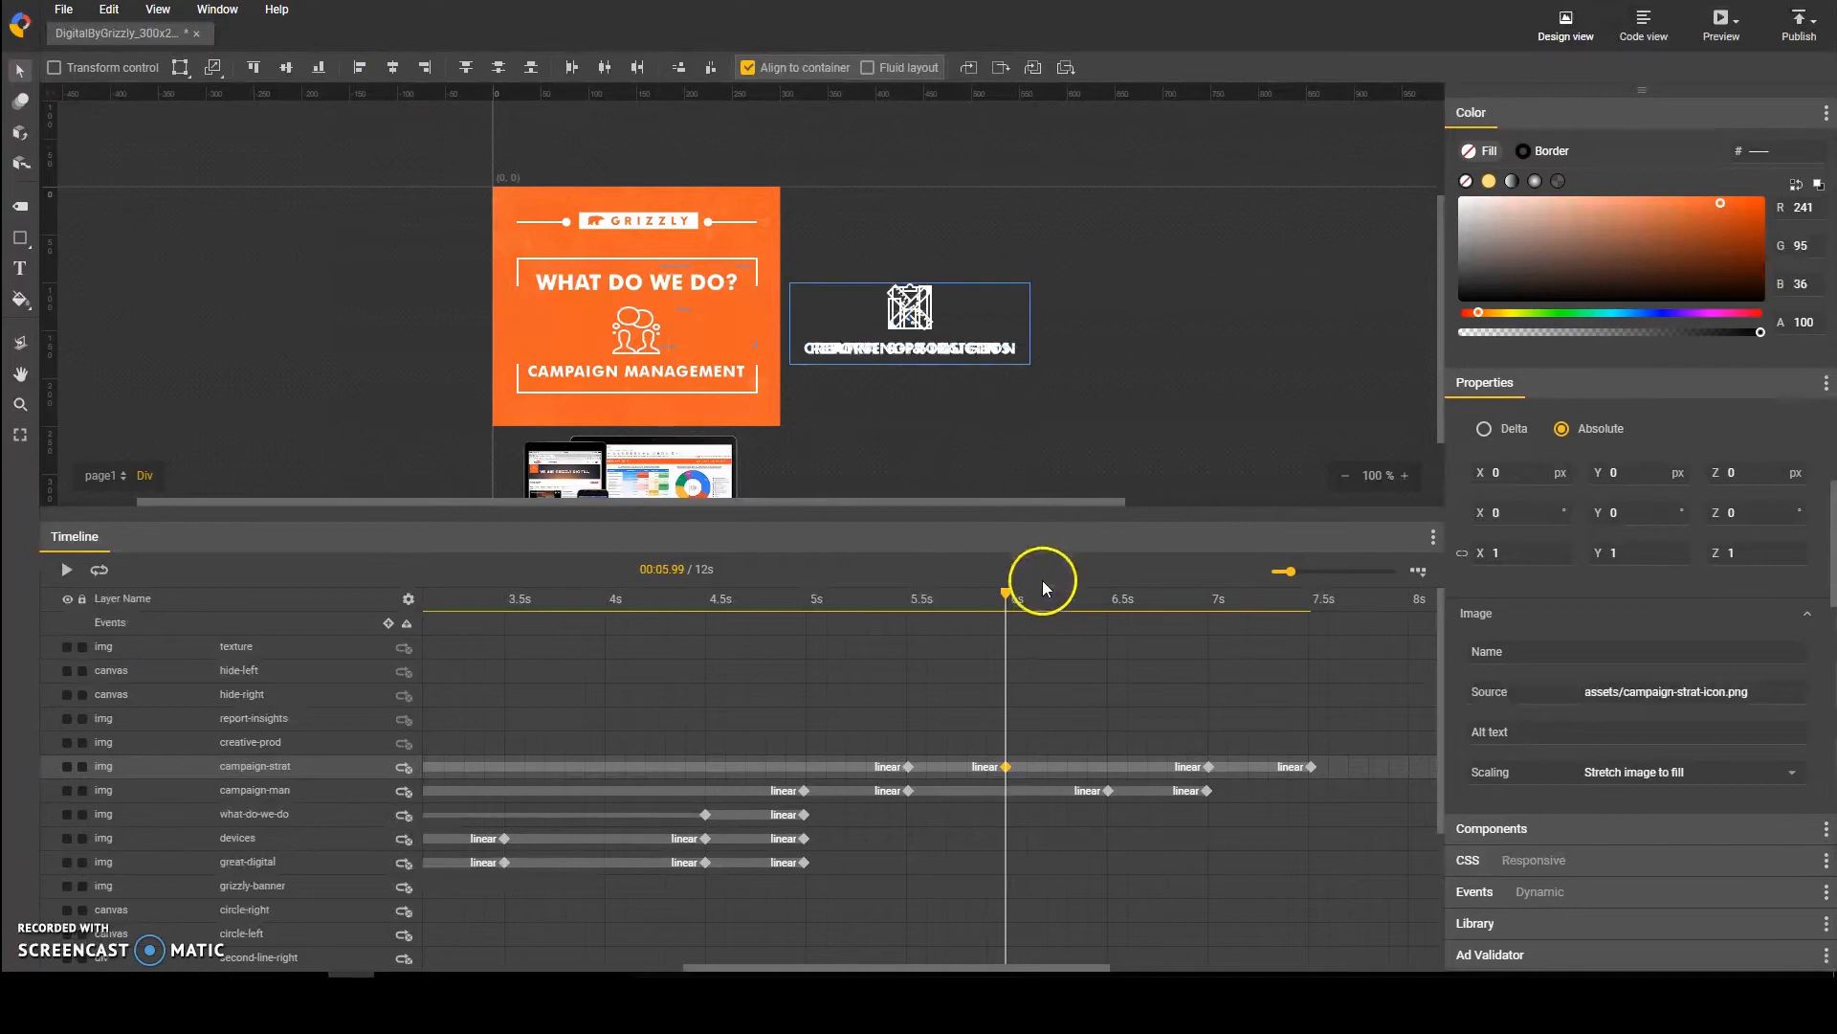
# Step: Lower the campaign-strat layer to a Y translation of 30 px at its 5.5 s keyframe
pyautogui.click(908, 767)
pyautogui.hotkey('shift', 'Down')
pyautogui.hotkey('shift', 'Down')
pyautogui.hotkey('shift', 'Down')
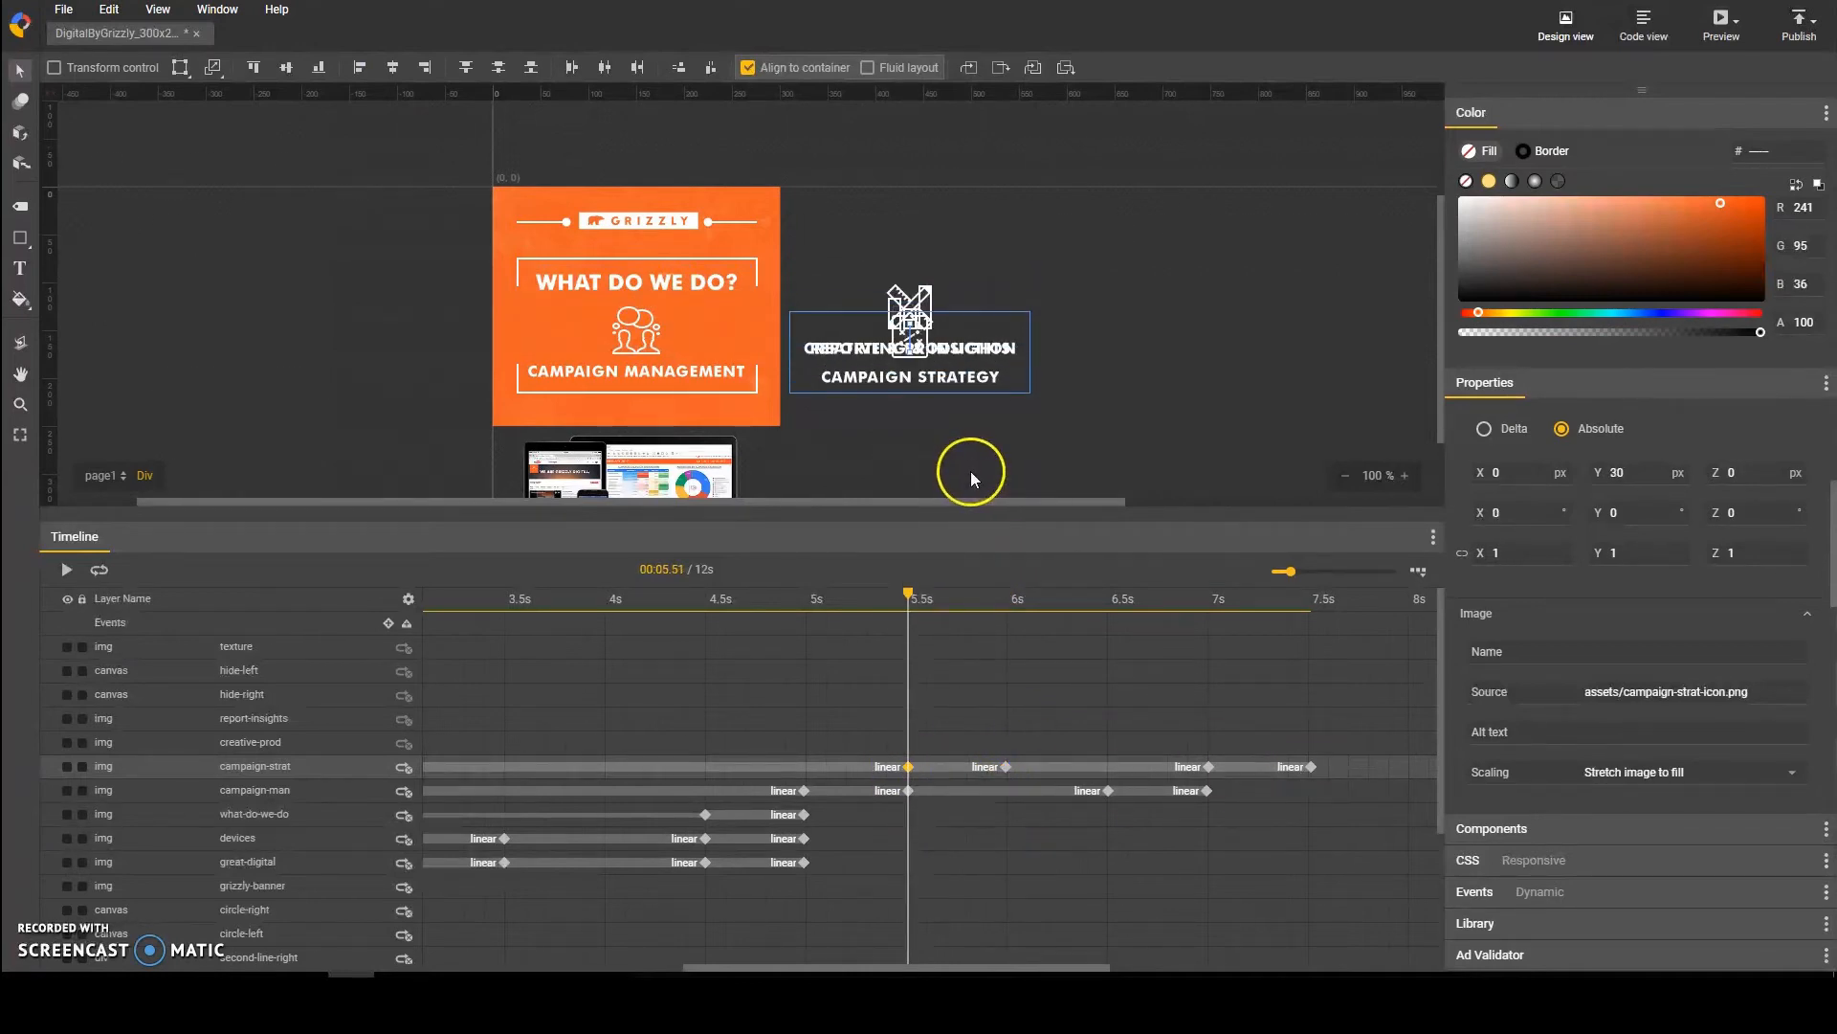
# Step: Delete the campaign-strat layer's keyframes at 5.5 s, 6 s, 7 s and 7.5 s
pyautogui.hotkey('shift', 'Up')
pyautogui.click(1007, 768)
pyautogui.press('Delete')
pyautogui.click(1312, 767)
pyautogui.press('Delete')
pyautogui.click(1210, 766)
pyautogui.press('Delete')
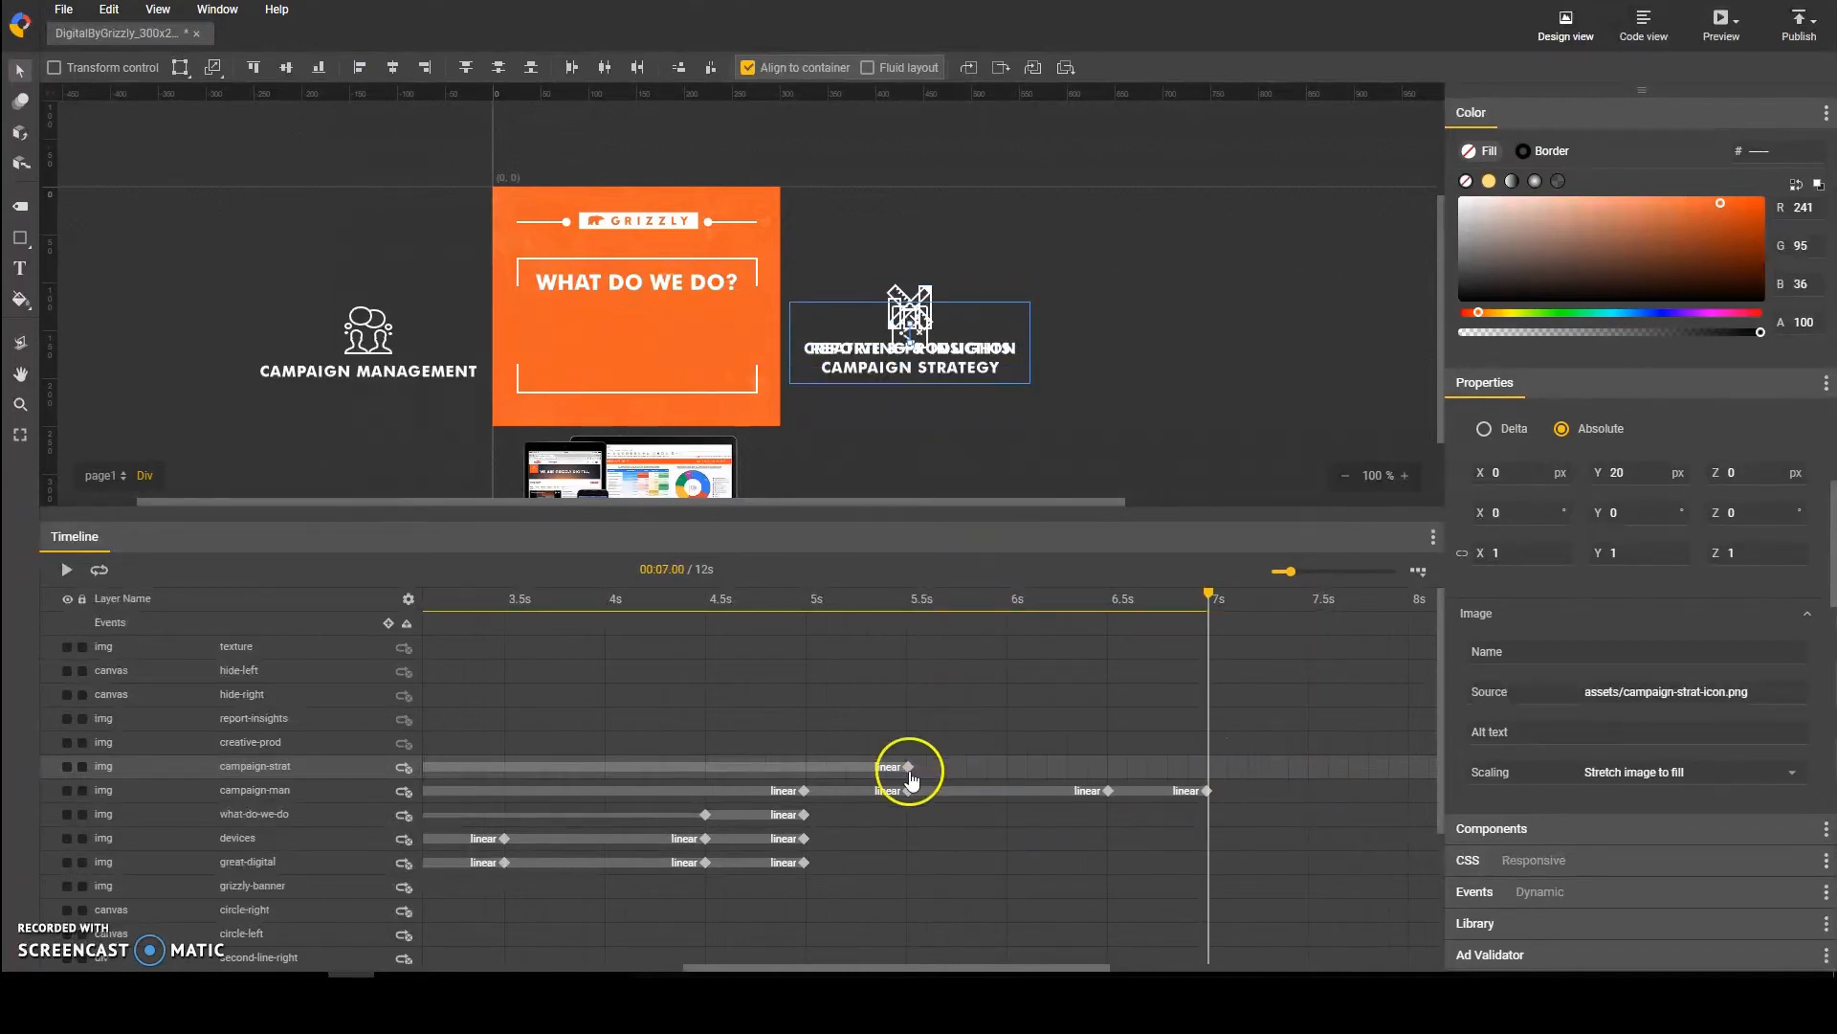
pyautogui.click(908, 767)
pyautogui.press('Delete')
pyautogui.click(805, 790)
pyautogui.click(324, 769)
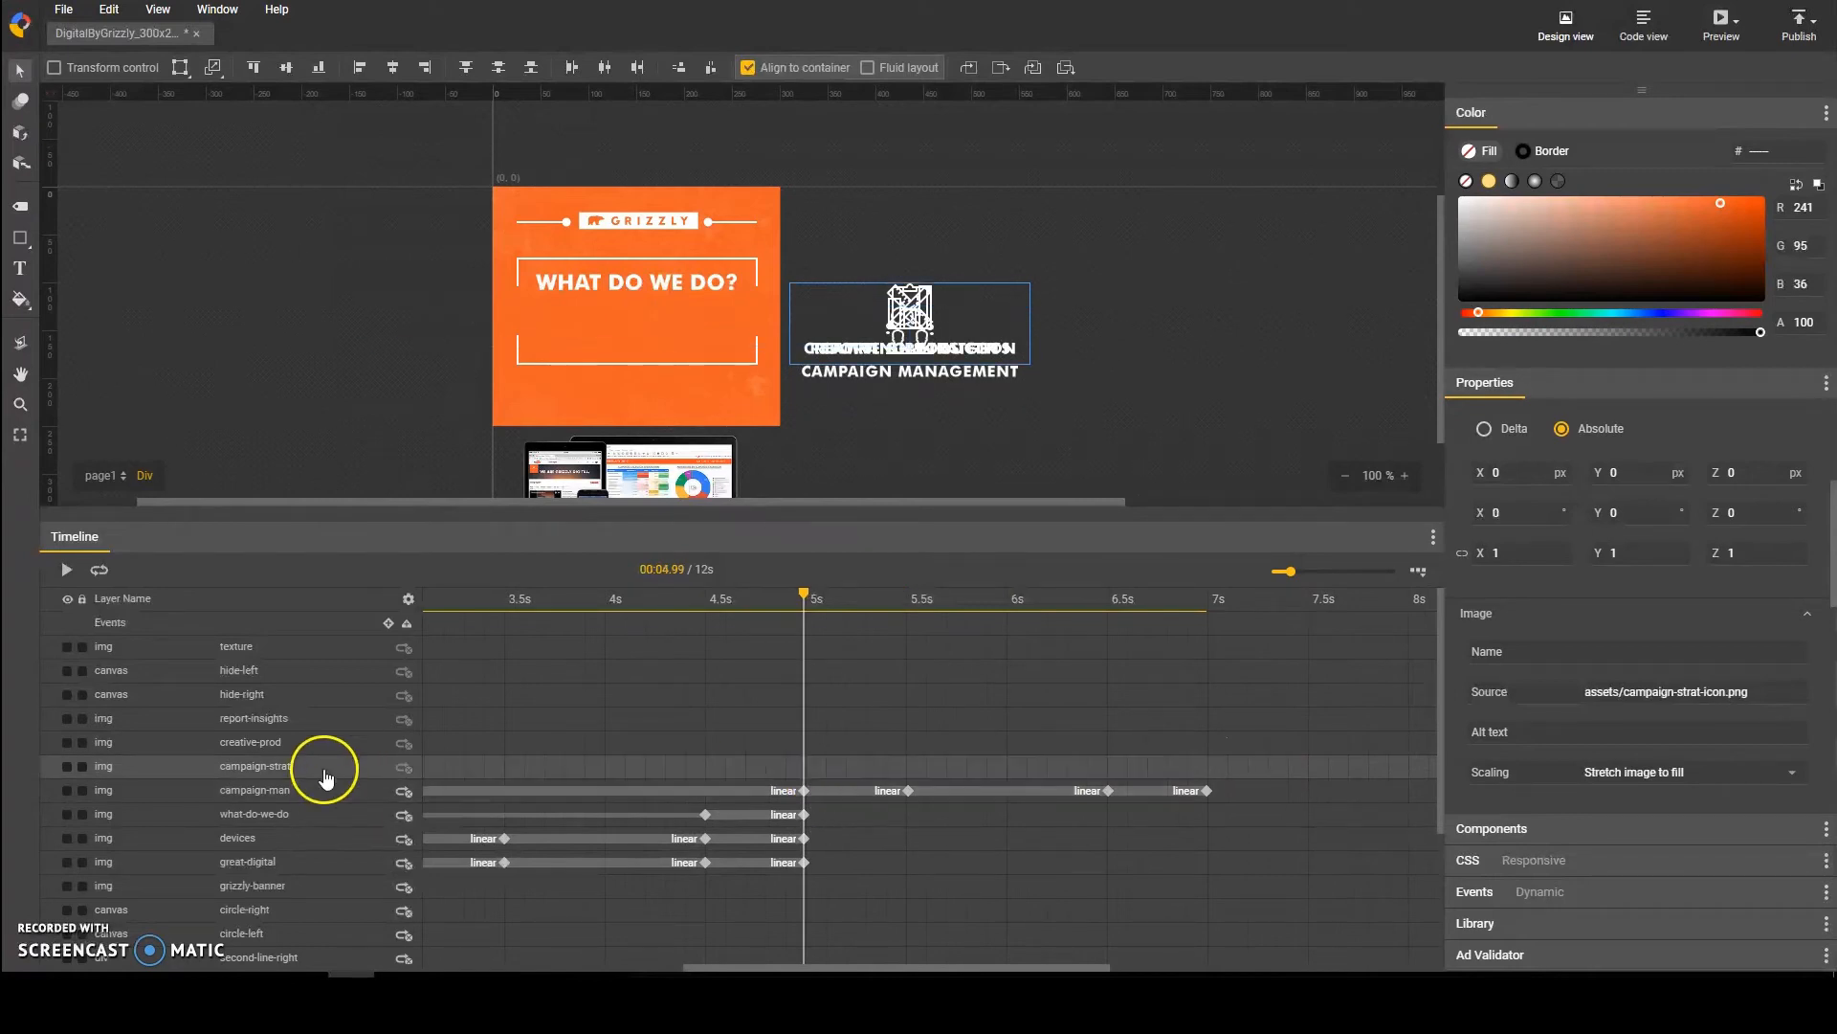
pyautogui.click(906, 768)
pyautogui.press('F6')
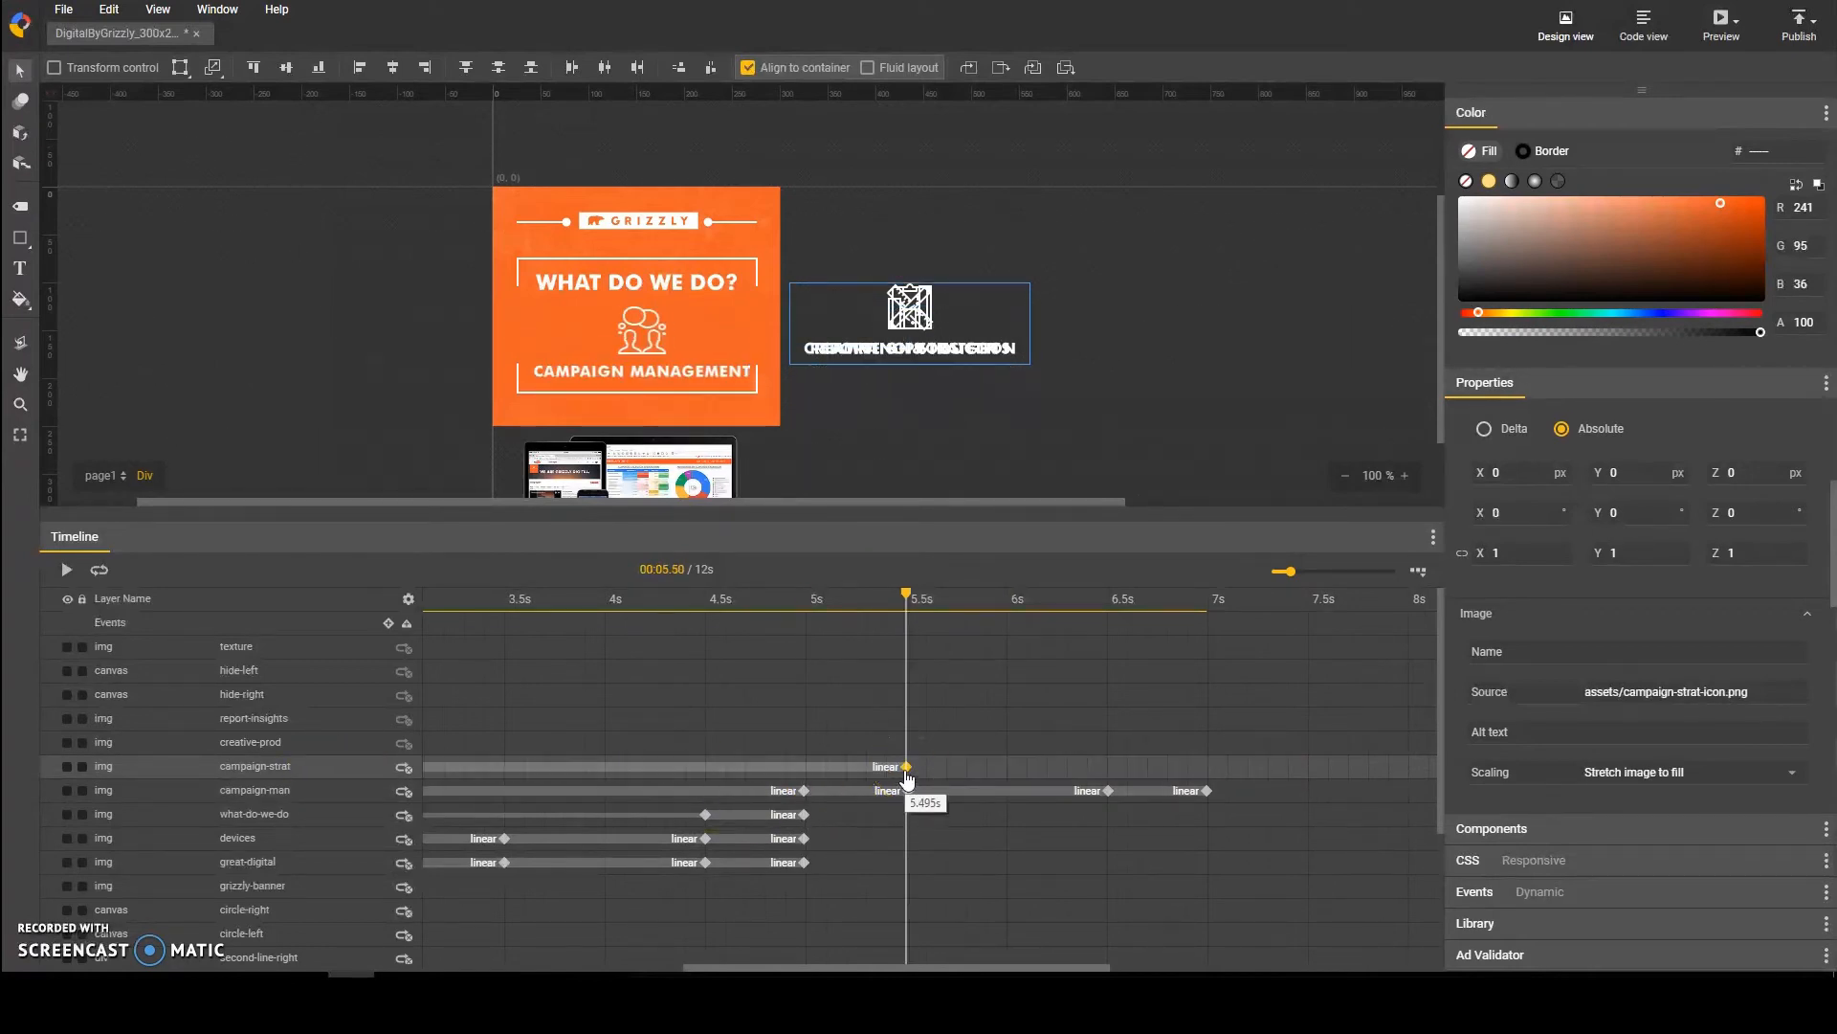
pyautogui.moveTo(955, 968); pyautogui.dragTo(712, 971)
pyautogui.click(431, 793)
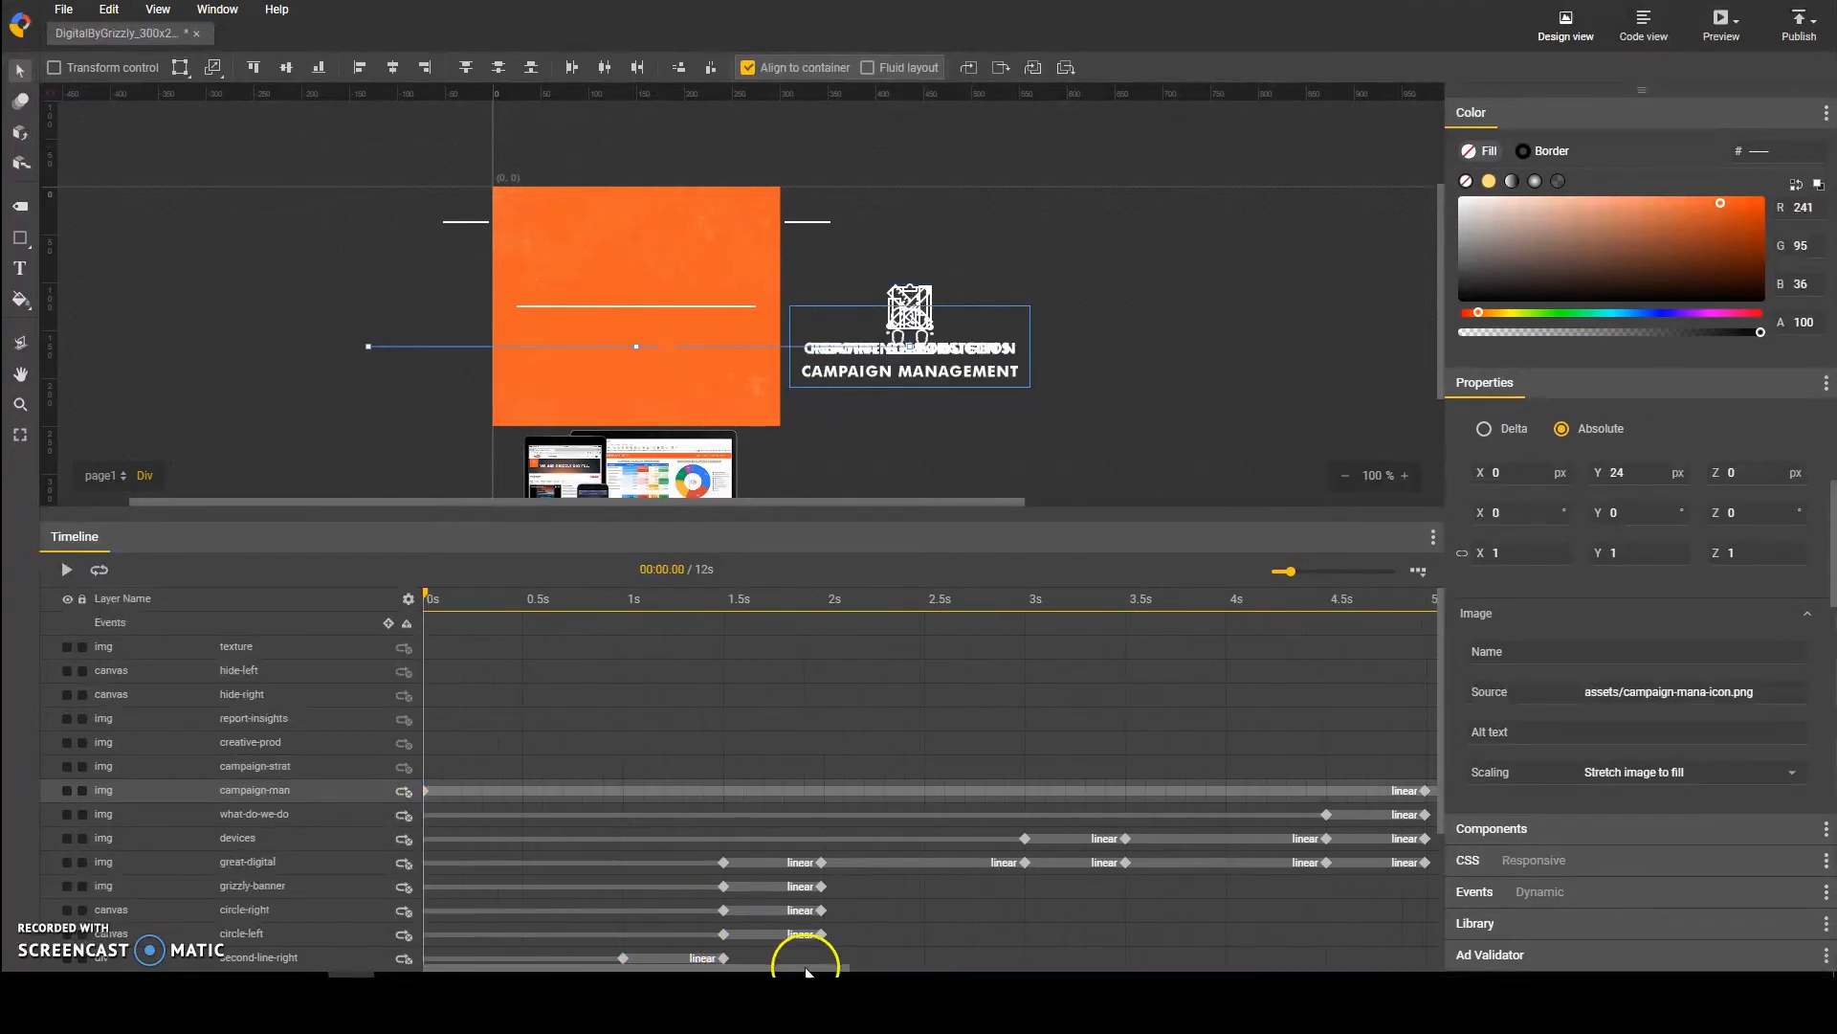
pyautogui.moveTo(835, 968); pyautogui.dragTo(998, 969)
pyautogui.click(834, 799)
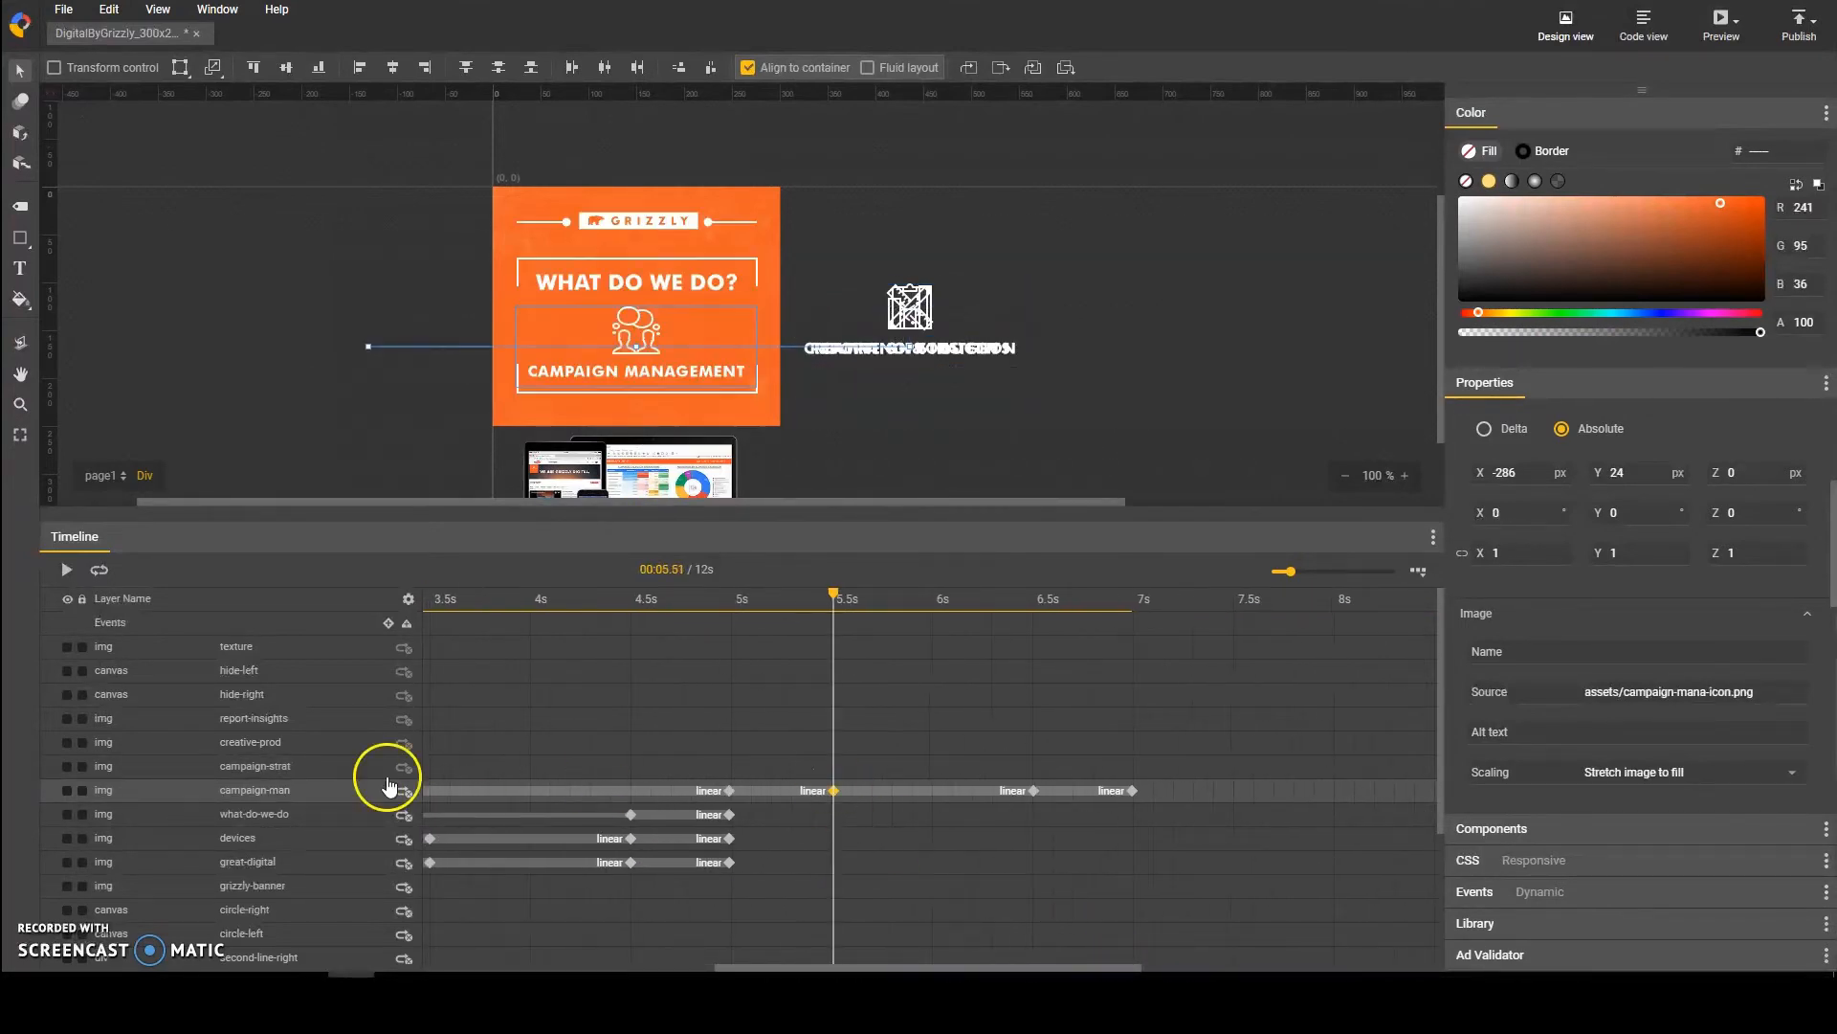
# Step: Move the campaign-strat, creative-prod and report-insights layers together level with the campaign management icon, just outside the banner's right edge
pyautogui.click(383, 769)
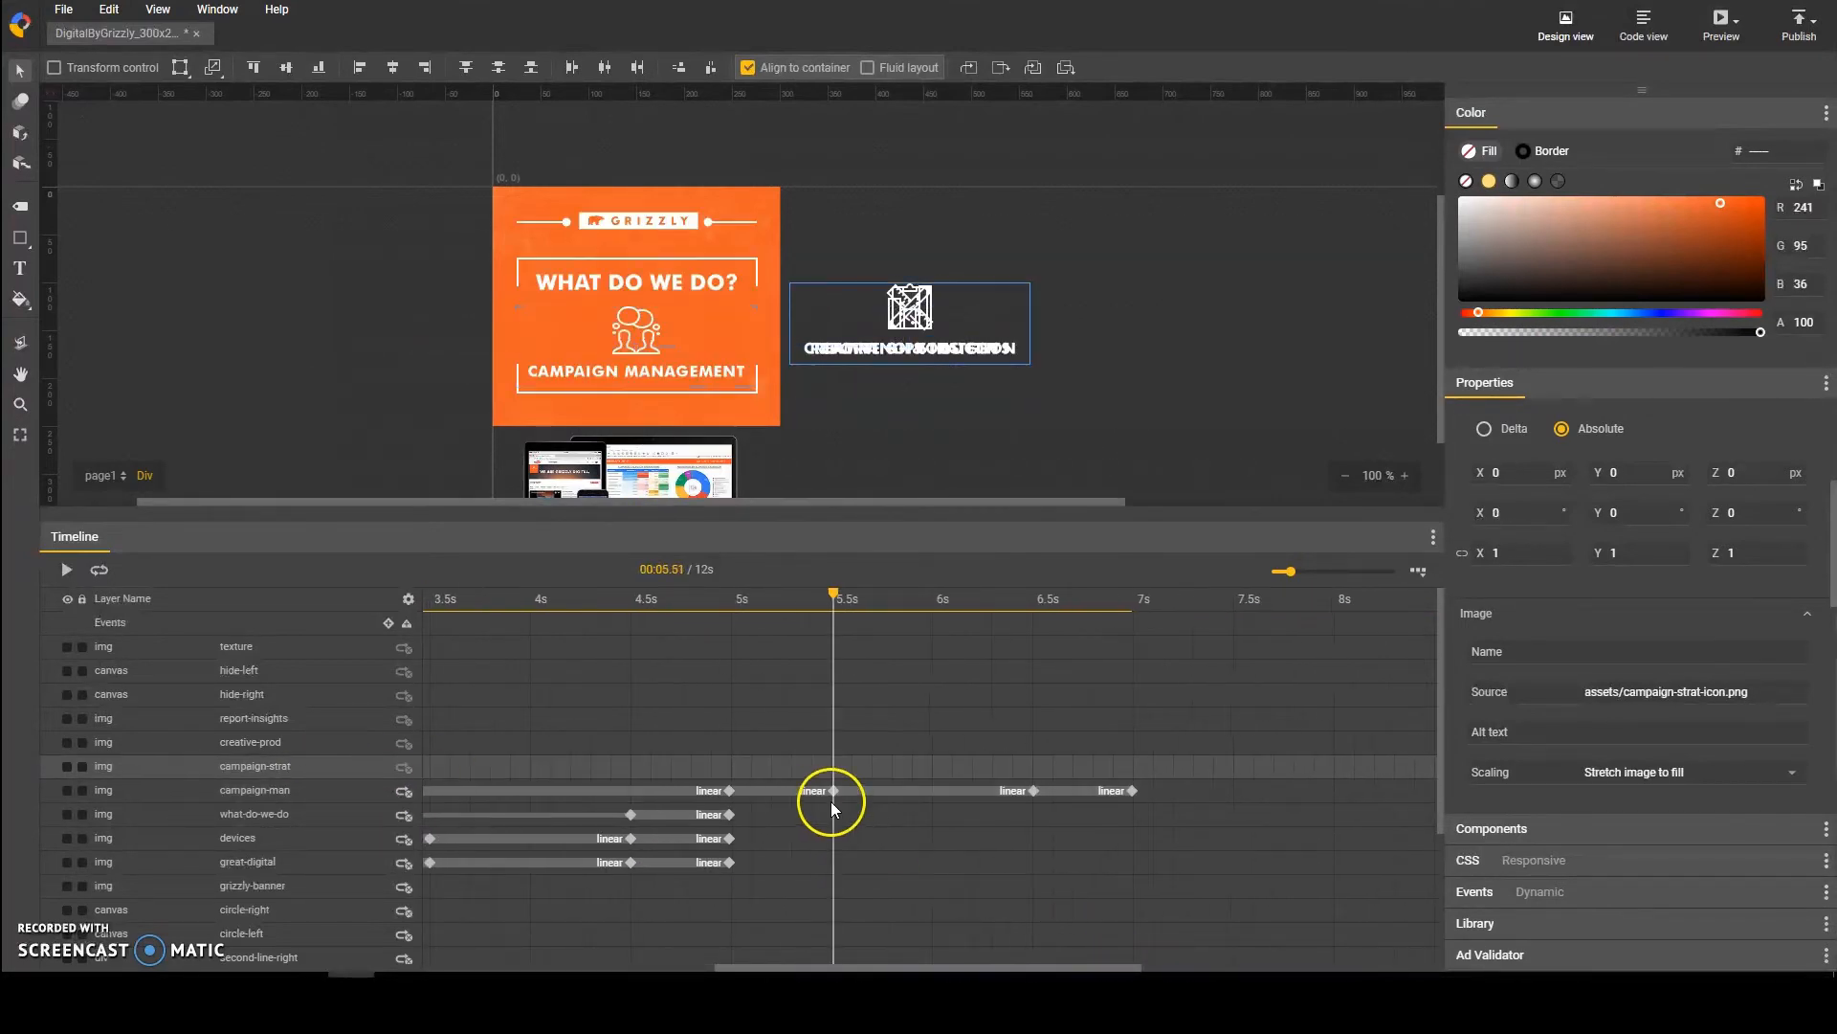
pyautogui.click(279, 722)
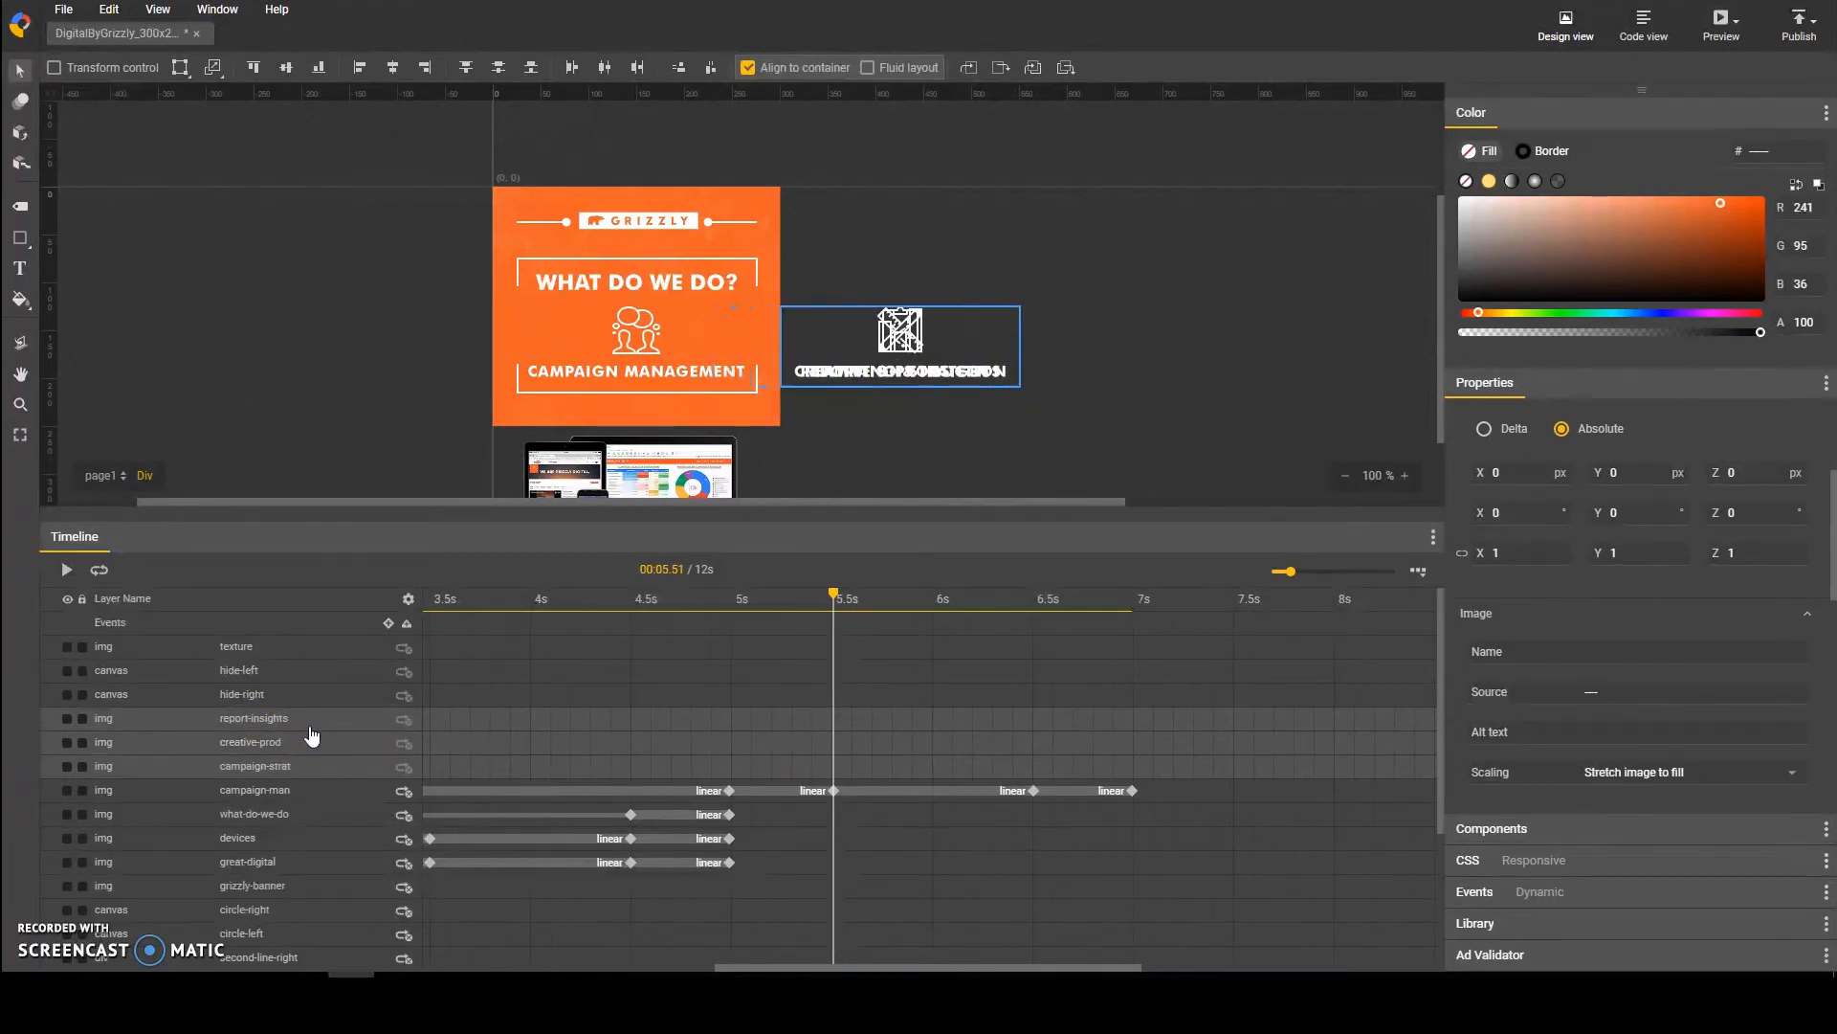
# Step: Add keyframes to the campaign-strat layer at 5.5 s, 6 s, 7 s and 7.5 s
pyautogui.click(534, 776)
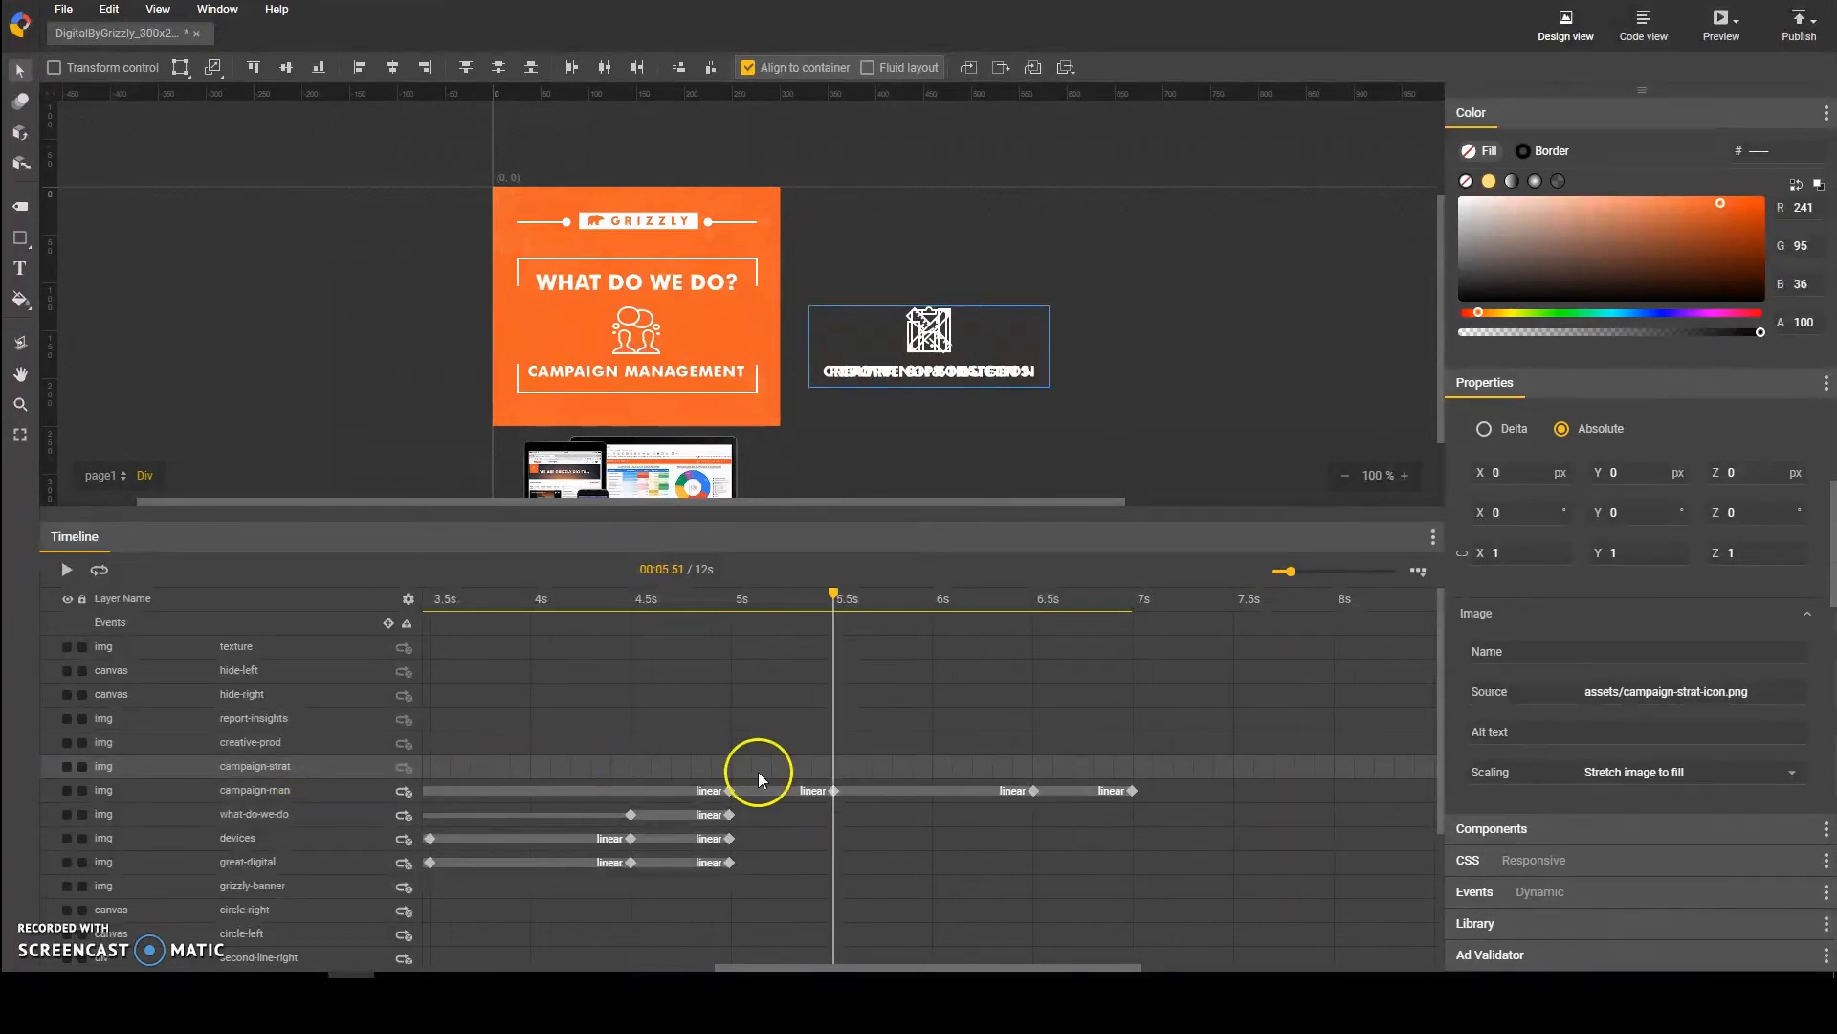
pyautogui.press('F6')
pyautogui.click(938, 767)
pyautogui.press('F6')
pyautogui.click(1129, 762)
pyautogui.press('F6')
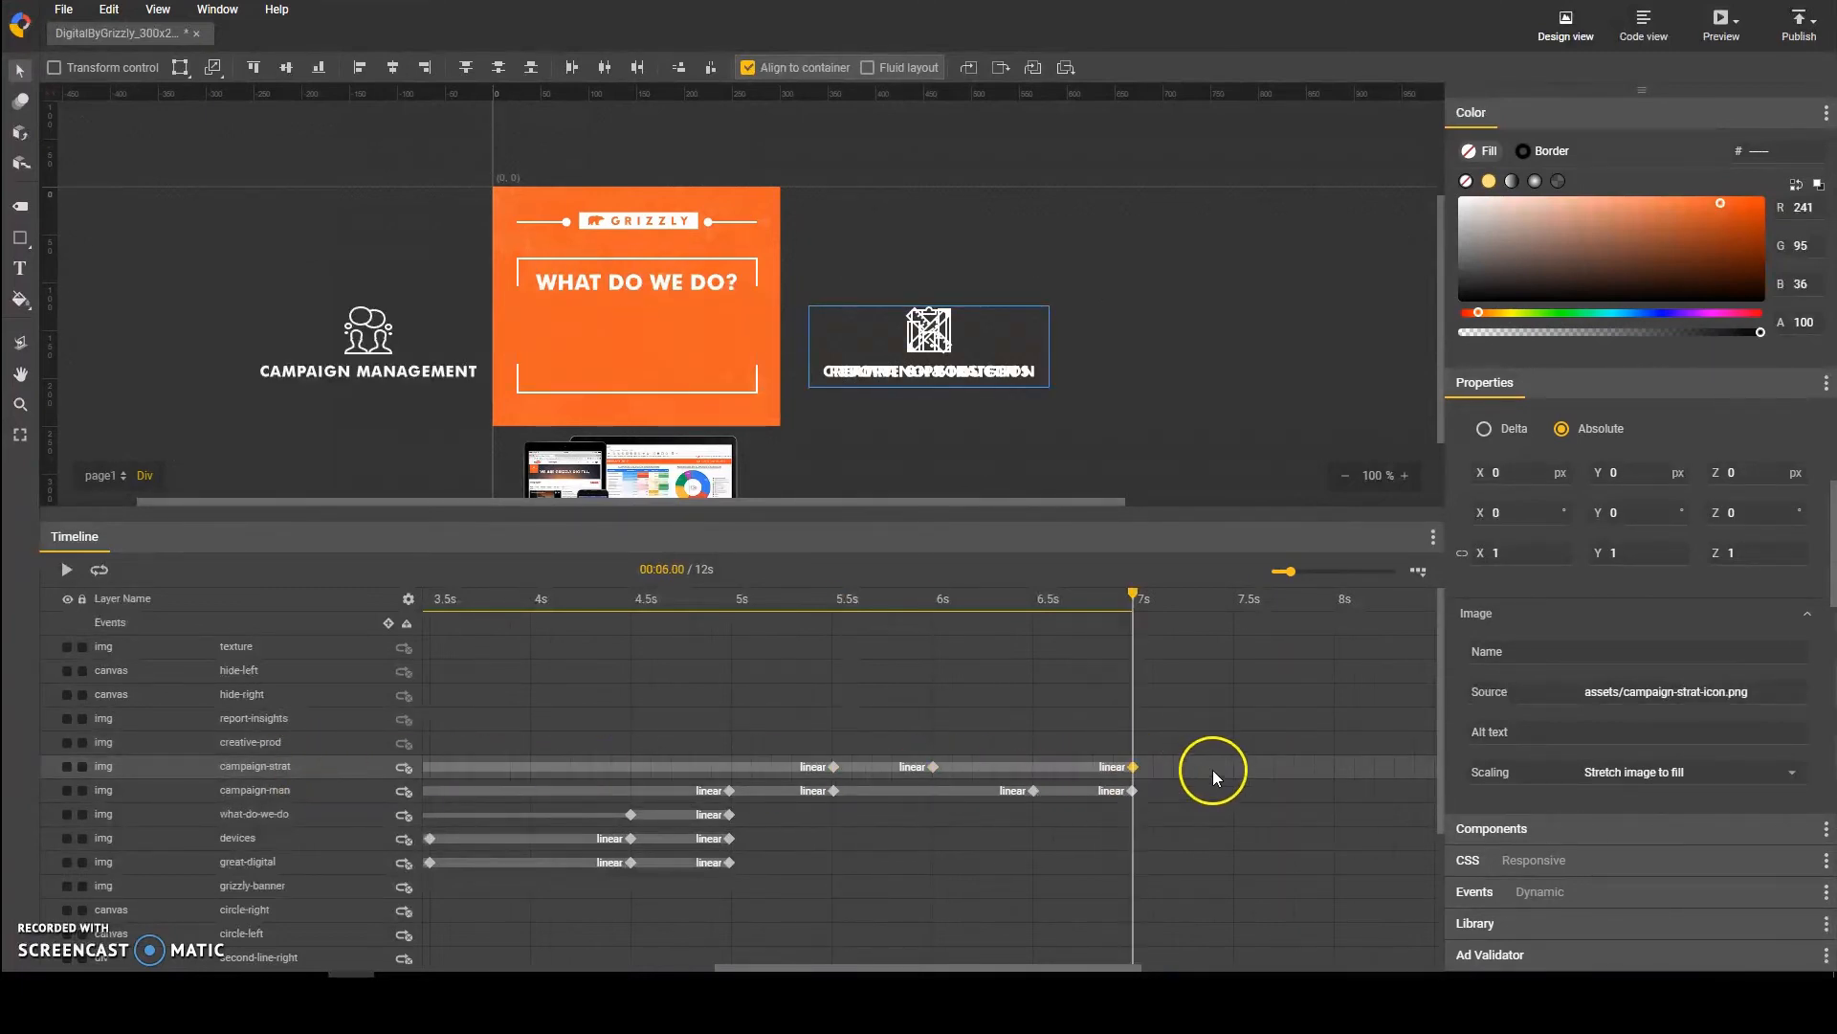
pyautogui.click(1235, 767)
pyautogui.press('F6')
# Step: Add keyframes to the creative-prod layer at 6 s, 6.5 s, 7.5 s and 8 s
pyautogui.click(932, 742)
pyautogui.press('F6')
pyautogui.click(1032, 742)
pyautogui.press('F6')
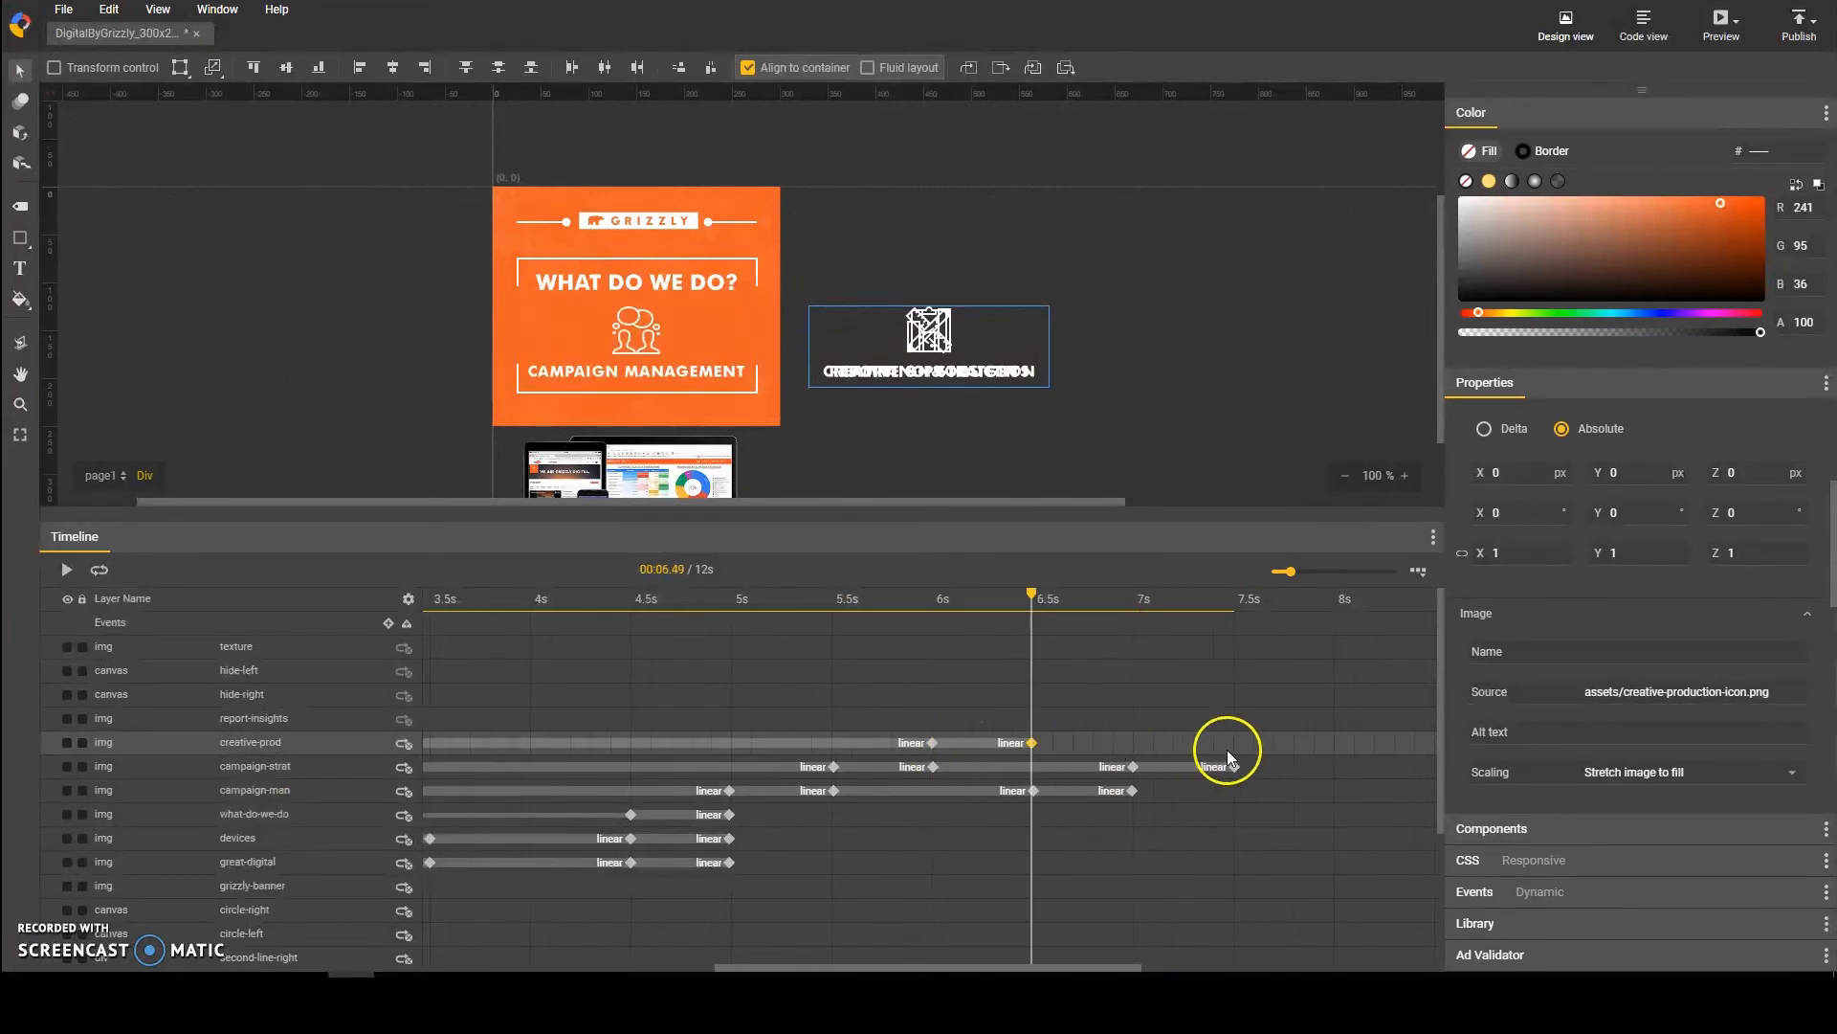
pyautogui.click(1232, 744)
pyautogui.press('F6')
pyautogui.click(1335, 745)
pyautogui.press('F6')
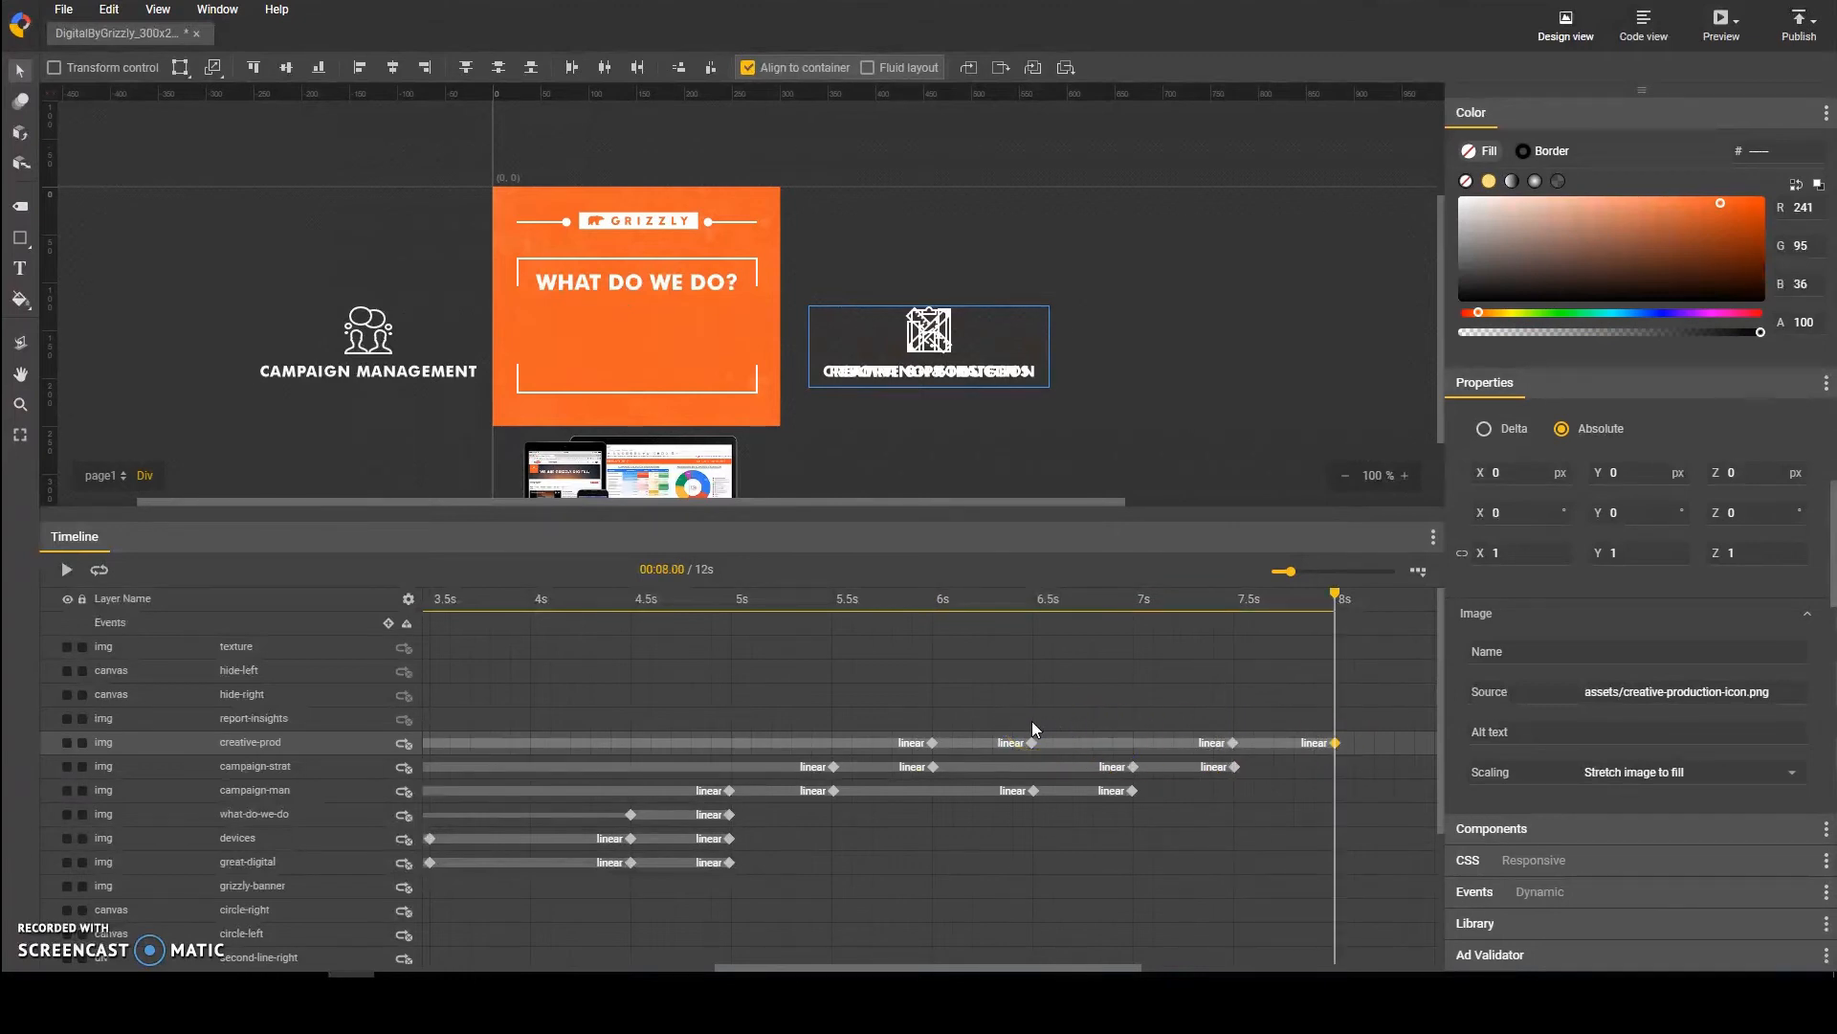
pyautogui.click(932, 743)
pyautogui.keyDown('shift'); pyautogui.click(1032, 744); pyautogui.keyUp('shift')
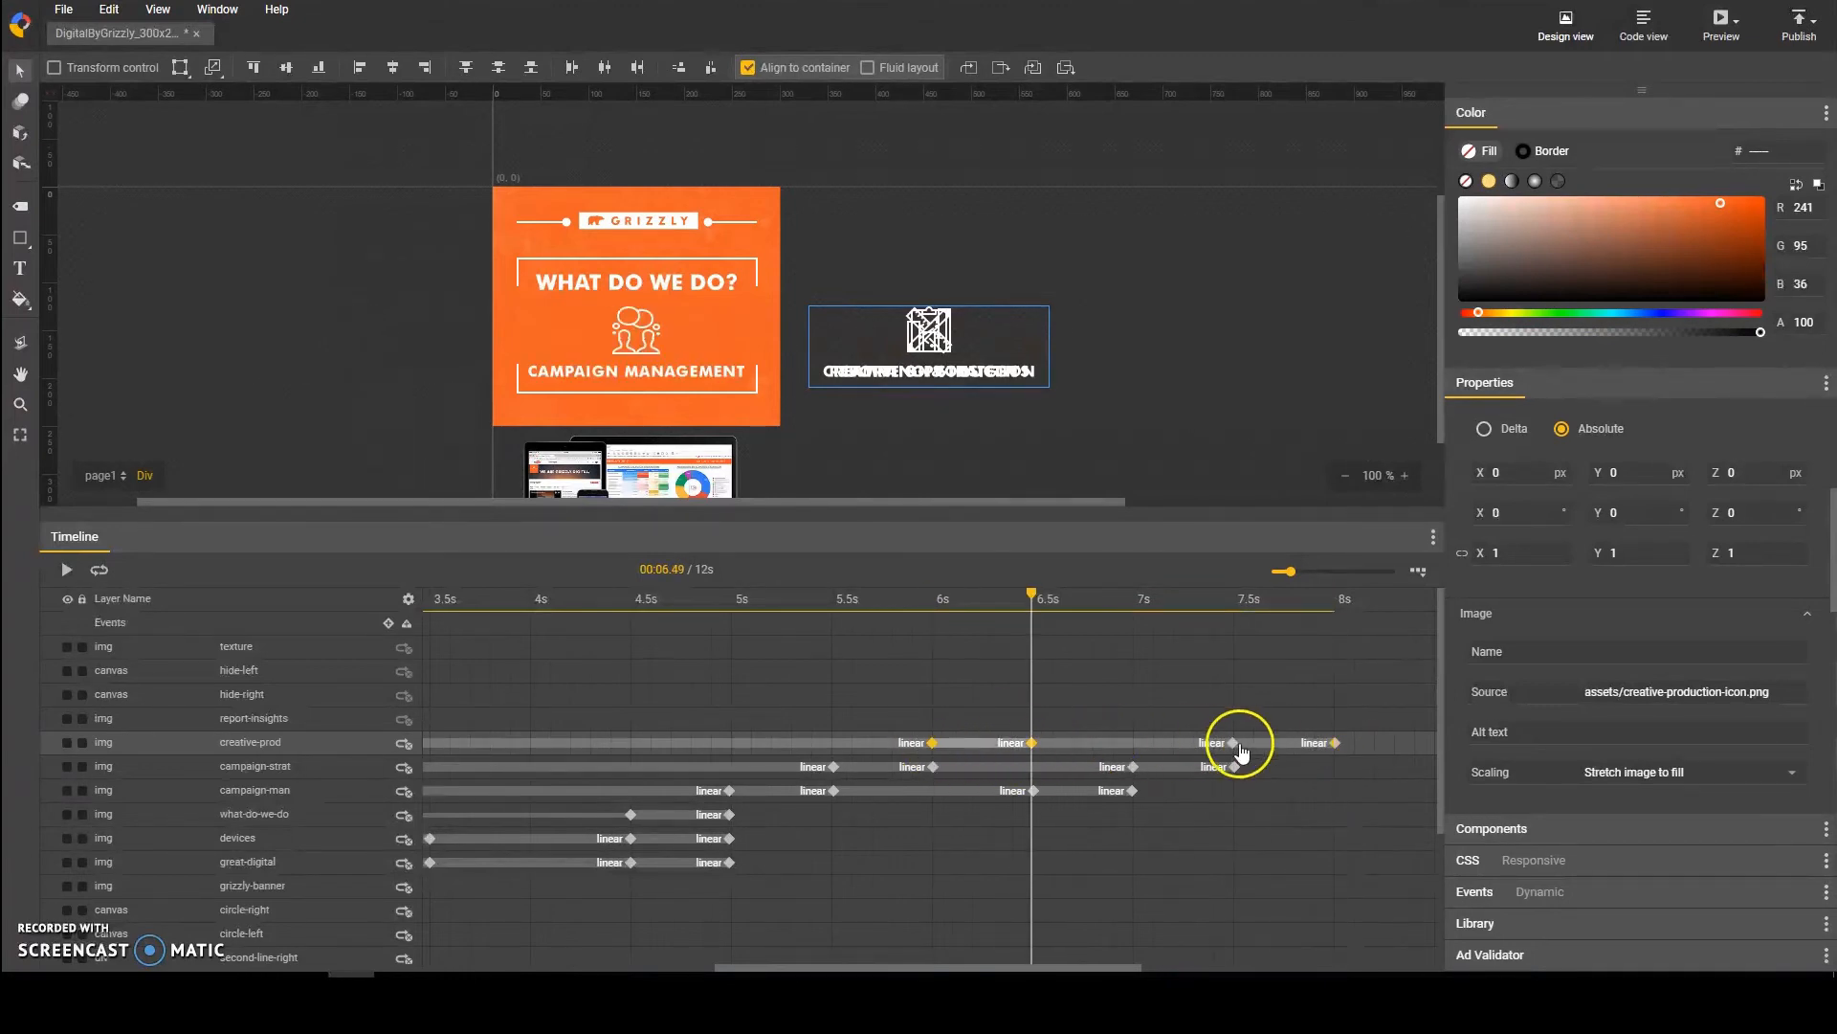
pyautogui.keyDown('shift'); pyautogui.click(1234, 744); pyautogui.keyUp('shift')
pyautogui.keyDown('shift'); pyautogui.click(1335, 744); pyautogui.keyUp('shift')
pyautogui.click(933, 744)
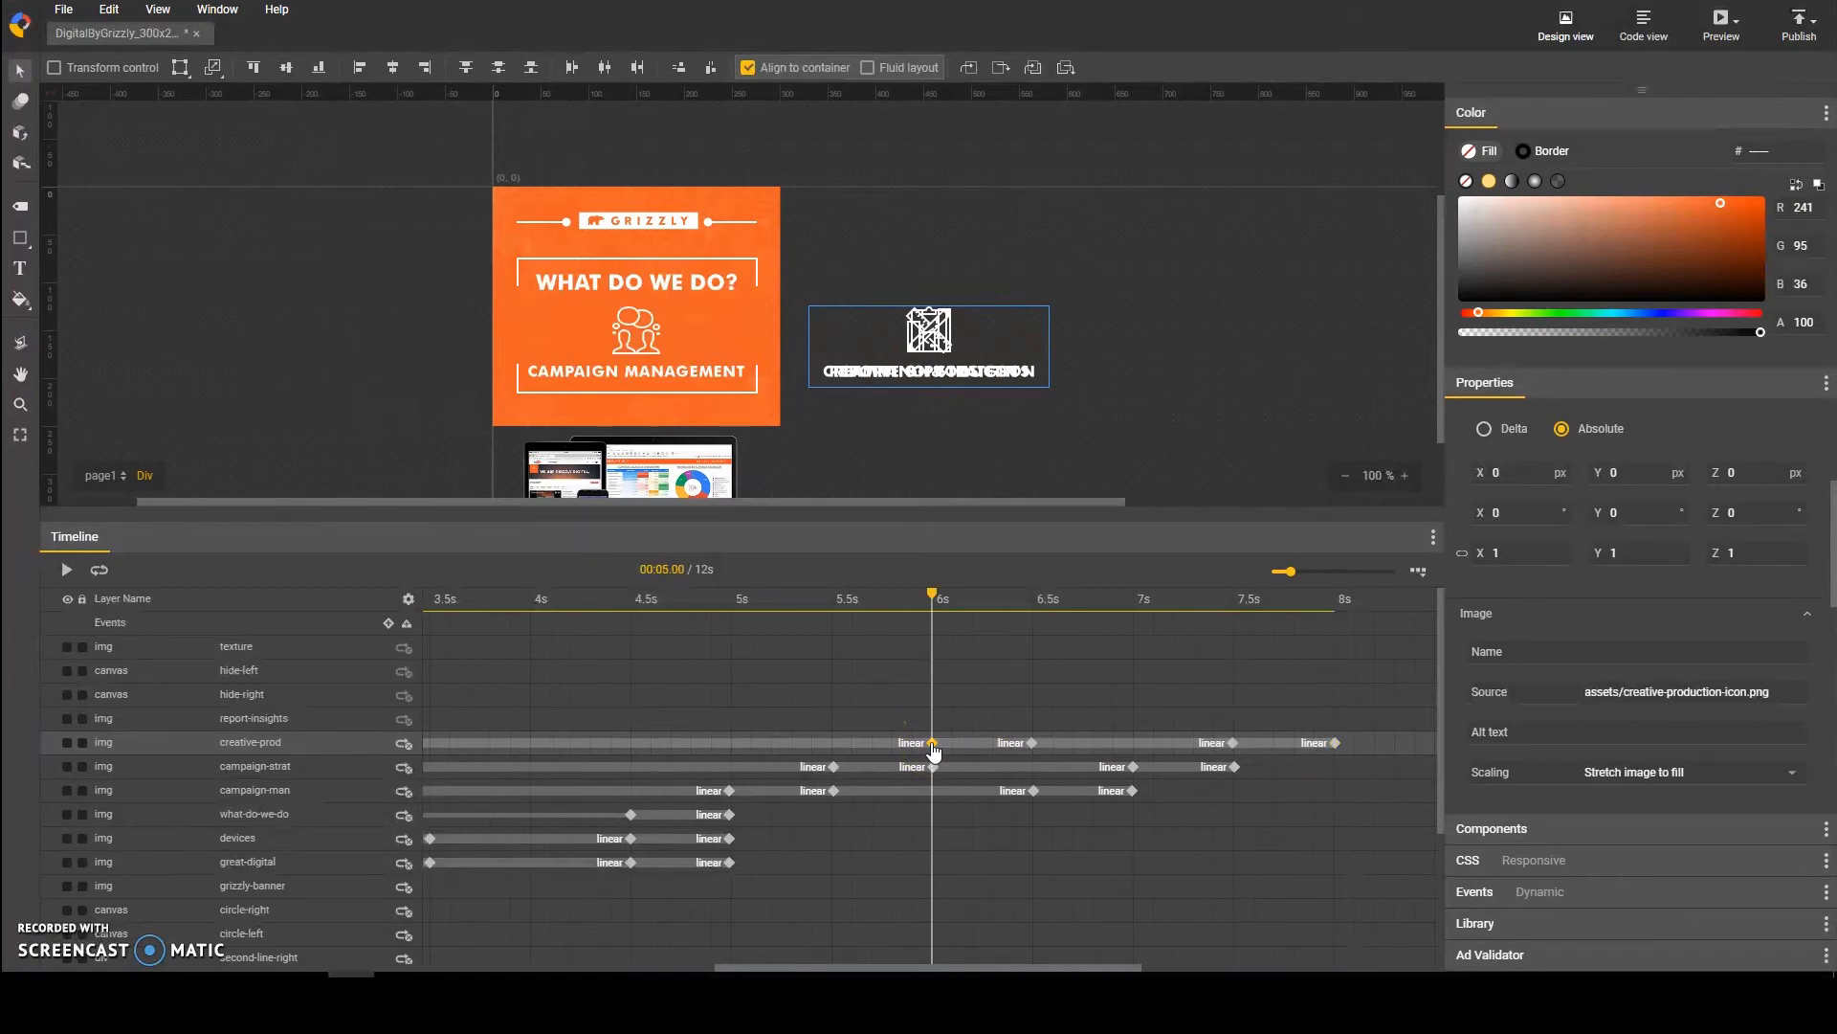
pyautogui.moveTo(930, 601); pyautogui.dragTo(1038, 634)
pyautogui.click(933, 766)
pyautogui.click(1037, 634)
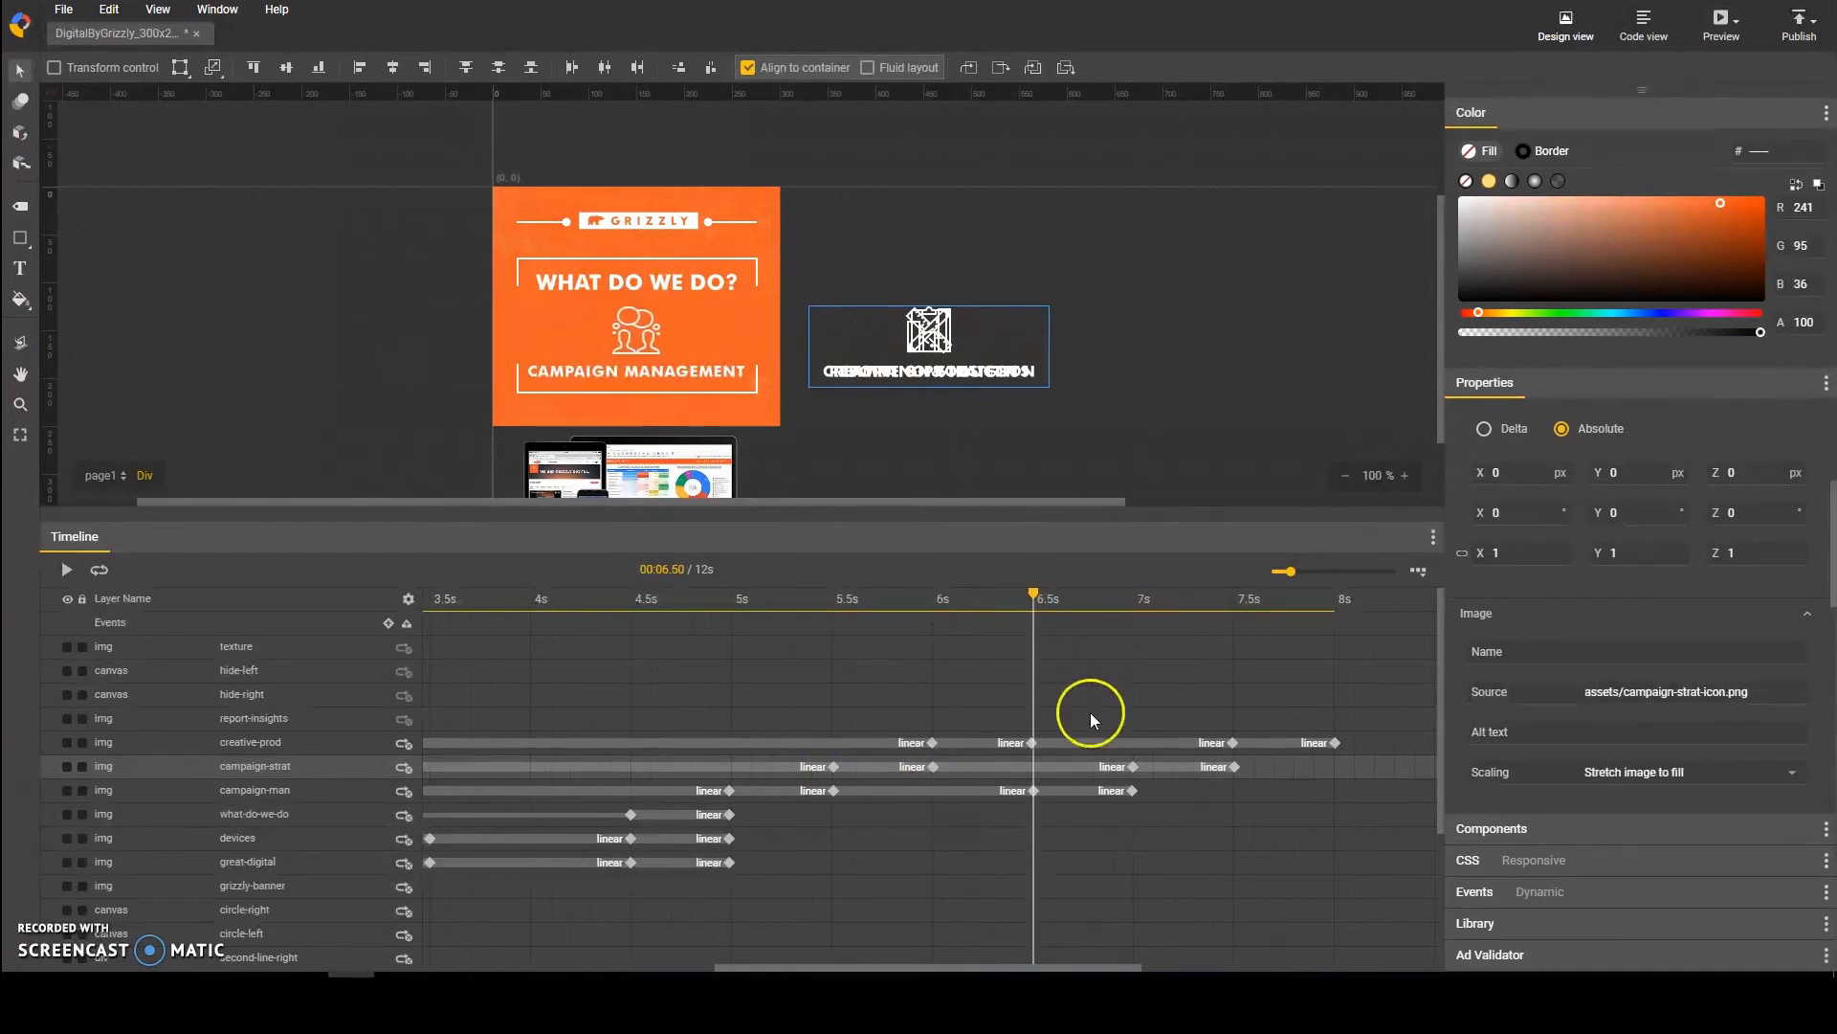
# Step: Shift the campaign-strat layer's four keyframes along the timeline to 6.5 s, 7 s, 8 s and 8.5 s
pyautogui.click(833, 767)
pyautogui.keyDown('shift'); pyautogui.click(934, 766); pyautogui.keyUp('shift')
pyautogui.keyDown('shift'); pyautogui.click(1133, 767); pyautogui.keyUp('shift')
pyautogui.keyDown('shift'); pyautogui.click(1235, 766); pyautogui.keyUp('shift')
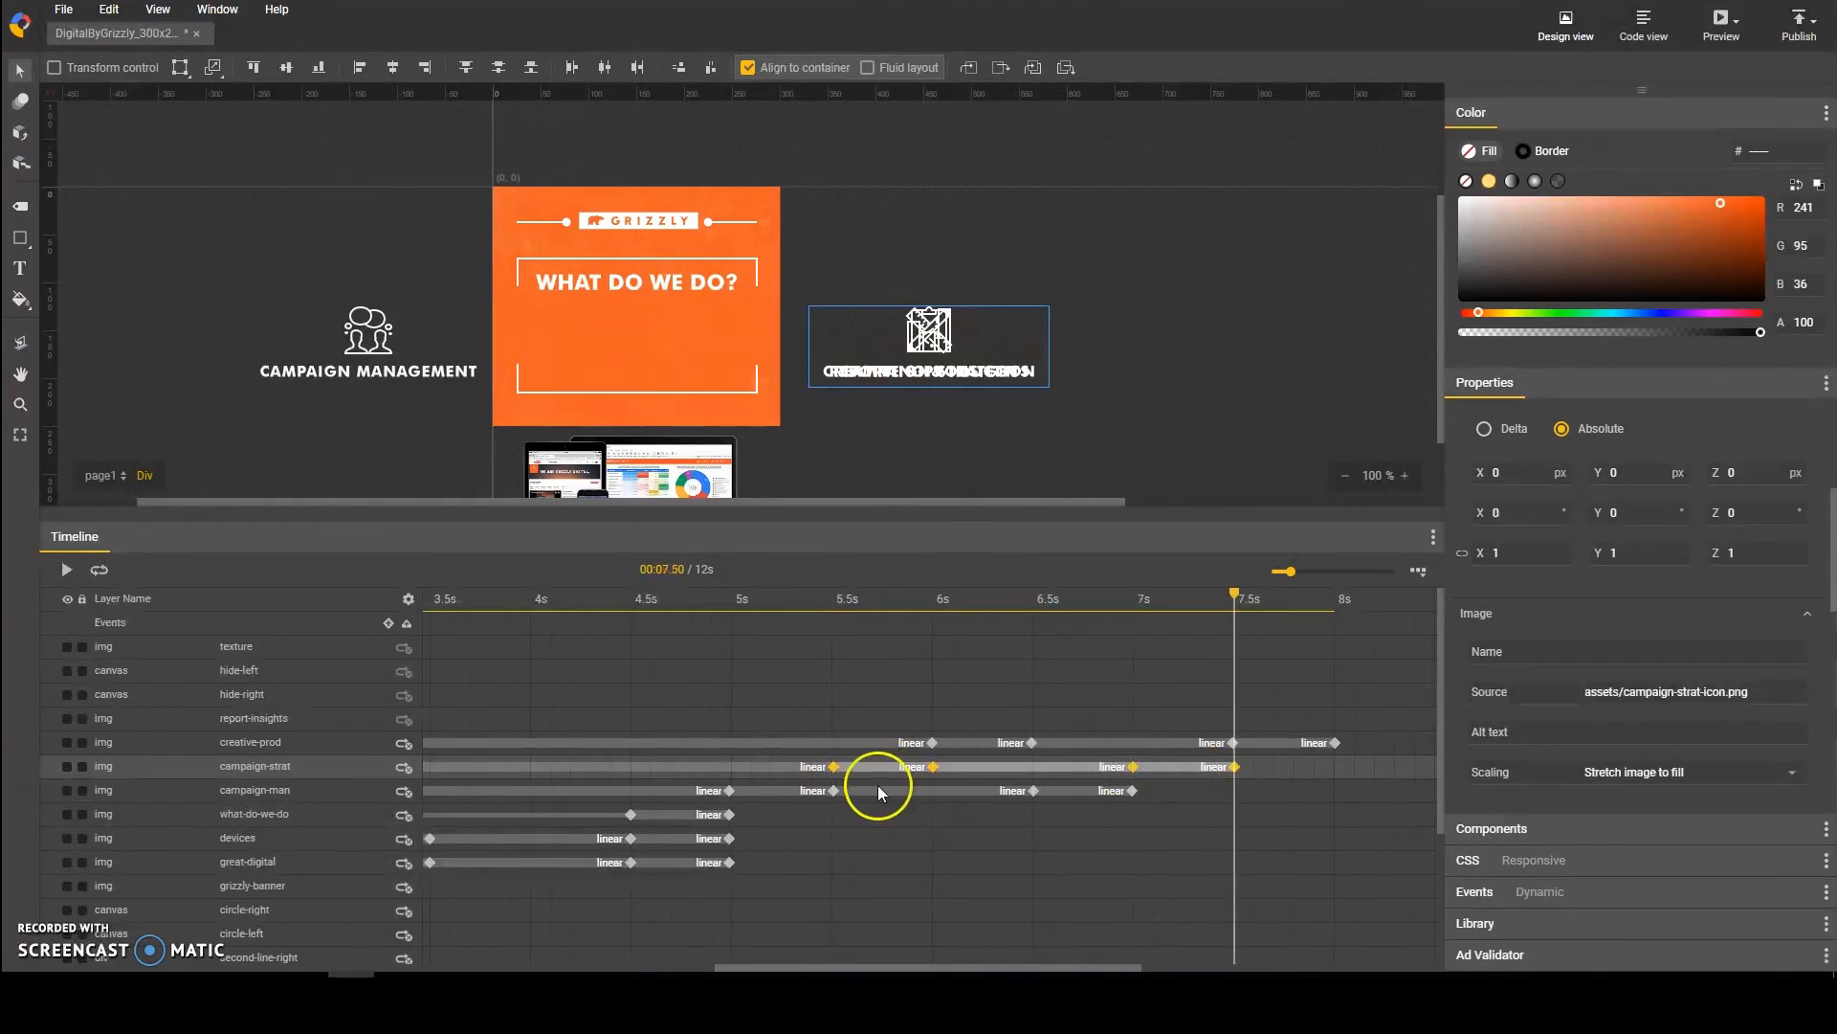
pyautogui.moveTo(835, 768); pyautogui.dragTo(1031, 765)
pyautogui.click(1037, 638)
# Step: Center the campaign-strat layer horizontally in the banner at its 7 s and 8 s keyframes
pyautogui.click(1133, 771)
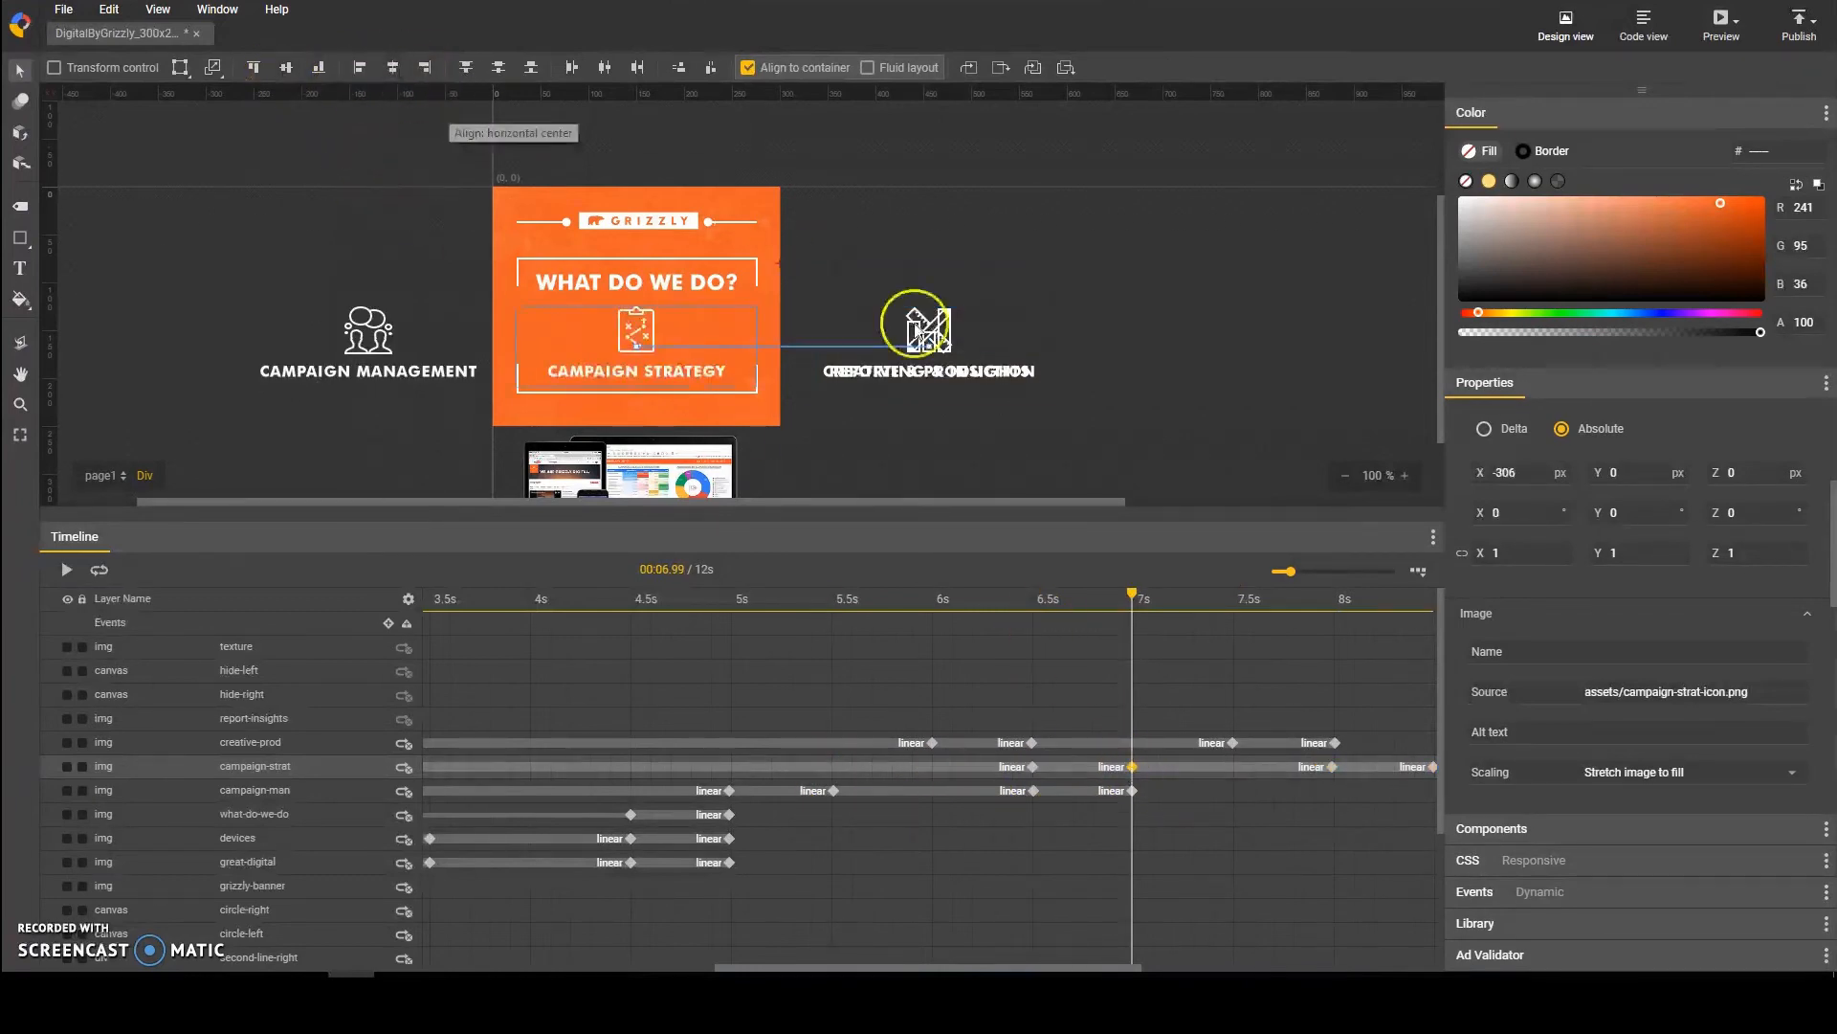
pyautogui.click(1332, 767)
pyautogui.click(392, 69)
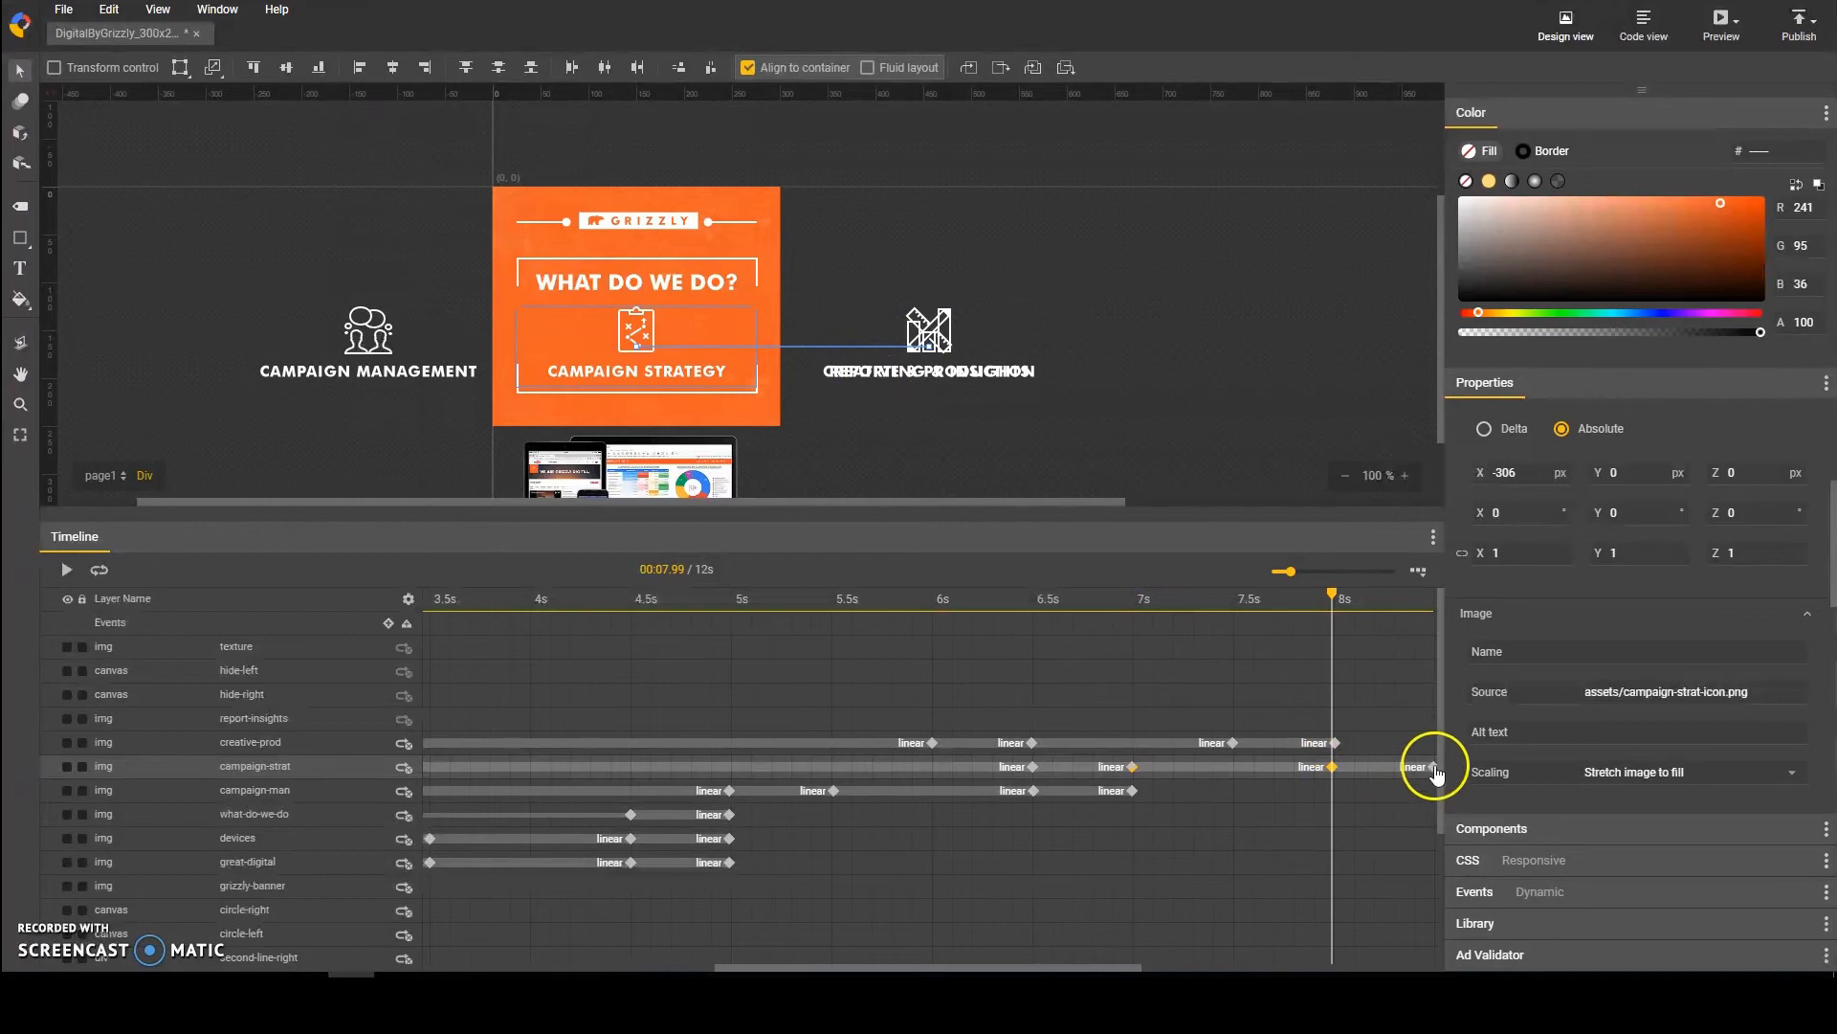
# Step: Move the campaign-strat layer out past the banner's left edge to X -576 px at its 8.5 s keyframe
pyautogui.click(1434, 767)
pyautogui.click(392, 69)
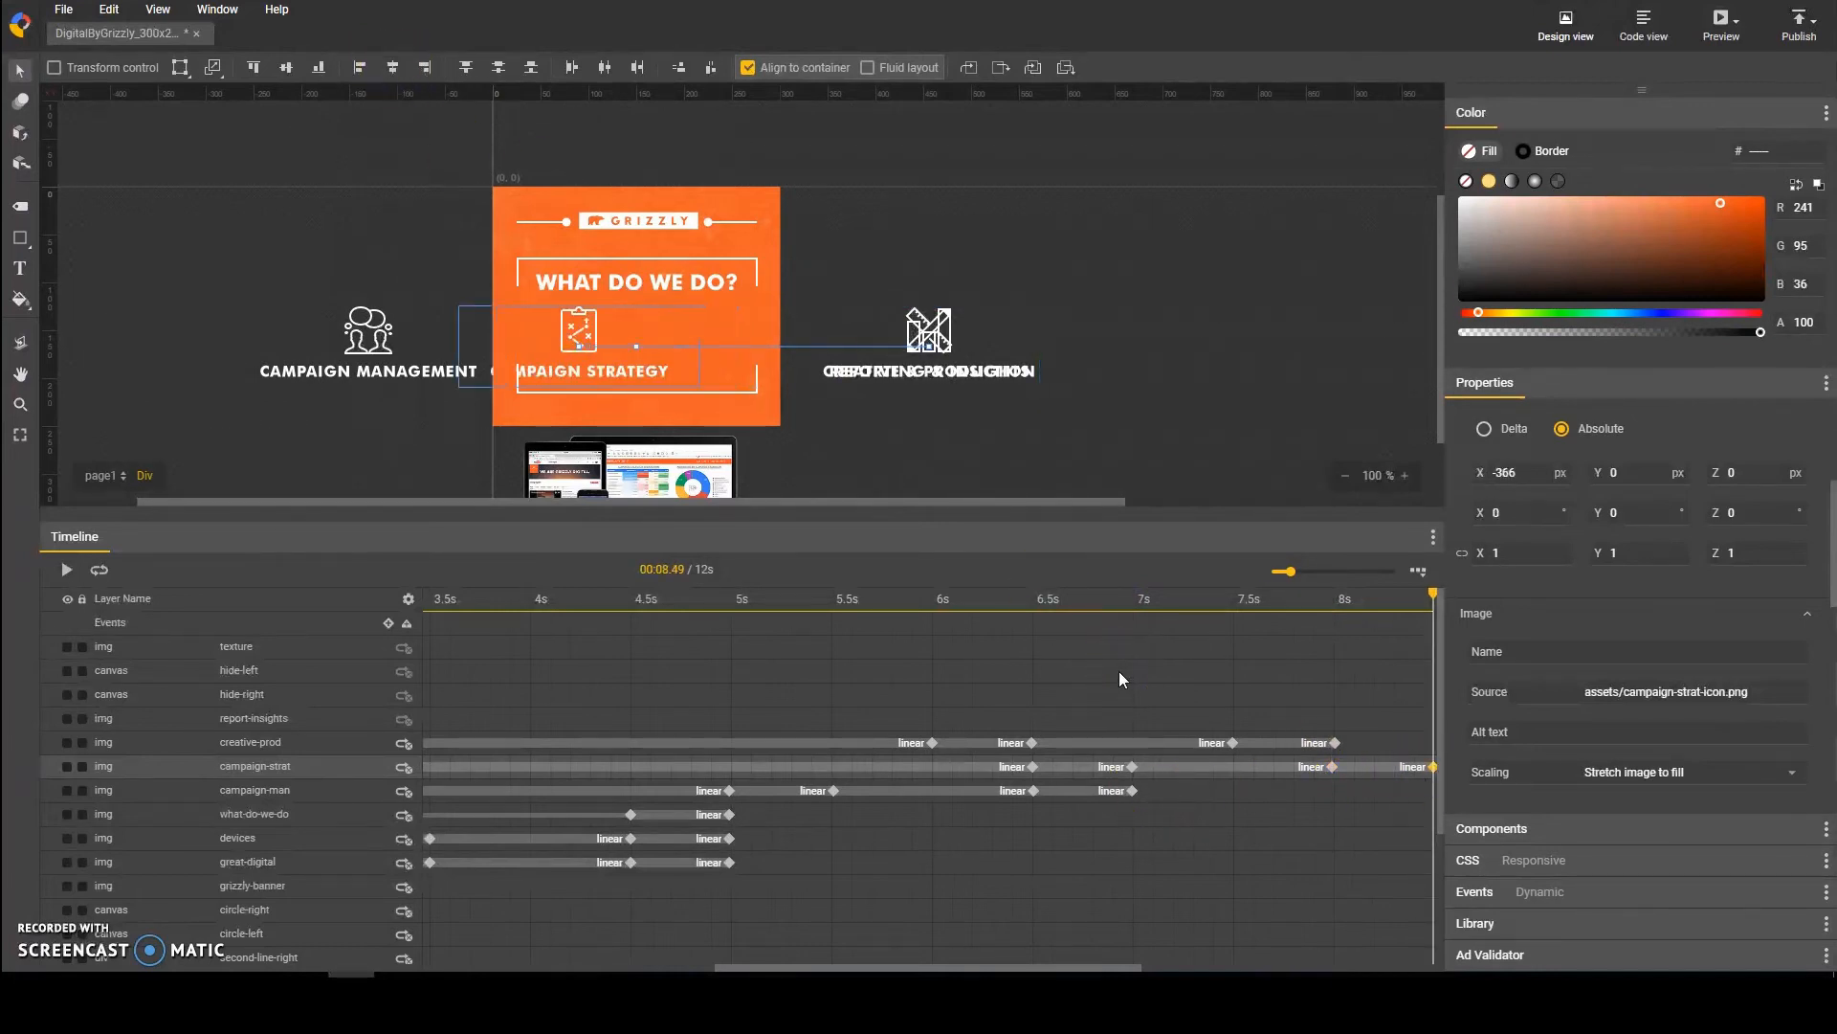
pyautogui.hotkey('shift', 'Left')
pyautogui.hotkey('shift', 'Left')
pyautogui.hotkey('shift', 'Left')
pyautogui.hotkey('shift', 'Left')
pyautogui.hotkey('shift', 'Left')
pyautogui.hotkey('shift', 'Left')
pyautogui.hotkey('shift', 'Left')
pyautogui.hotkey('shift', 'Left')
pyautogui.hotkey('shift', 'Left')
pyautogui.hotkey('shift', 'Left')
pyautogui.hotkey('shift', 'Left')
pyautogui.hotkey('shift', 'Left')
pyautogui.hotkey('shift', 'Left')
pyautogui.hotkey('shift', 'Left')
pyautogui.hotkey('shift', 'Left')
pyautogui.hotkey('shift', 'Left')
pyautogui.hotkey('shift', 'Left')
pyautogui.hotkey('shift', 'Left')
pyautogui.hotkey('shift', 'Left')
pyautogui.hotkey('shift', 'Left')
pyautogui.hotkey('shift', 'Right')
pyautogui.hotkey('shift', 'Right')
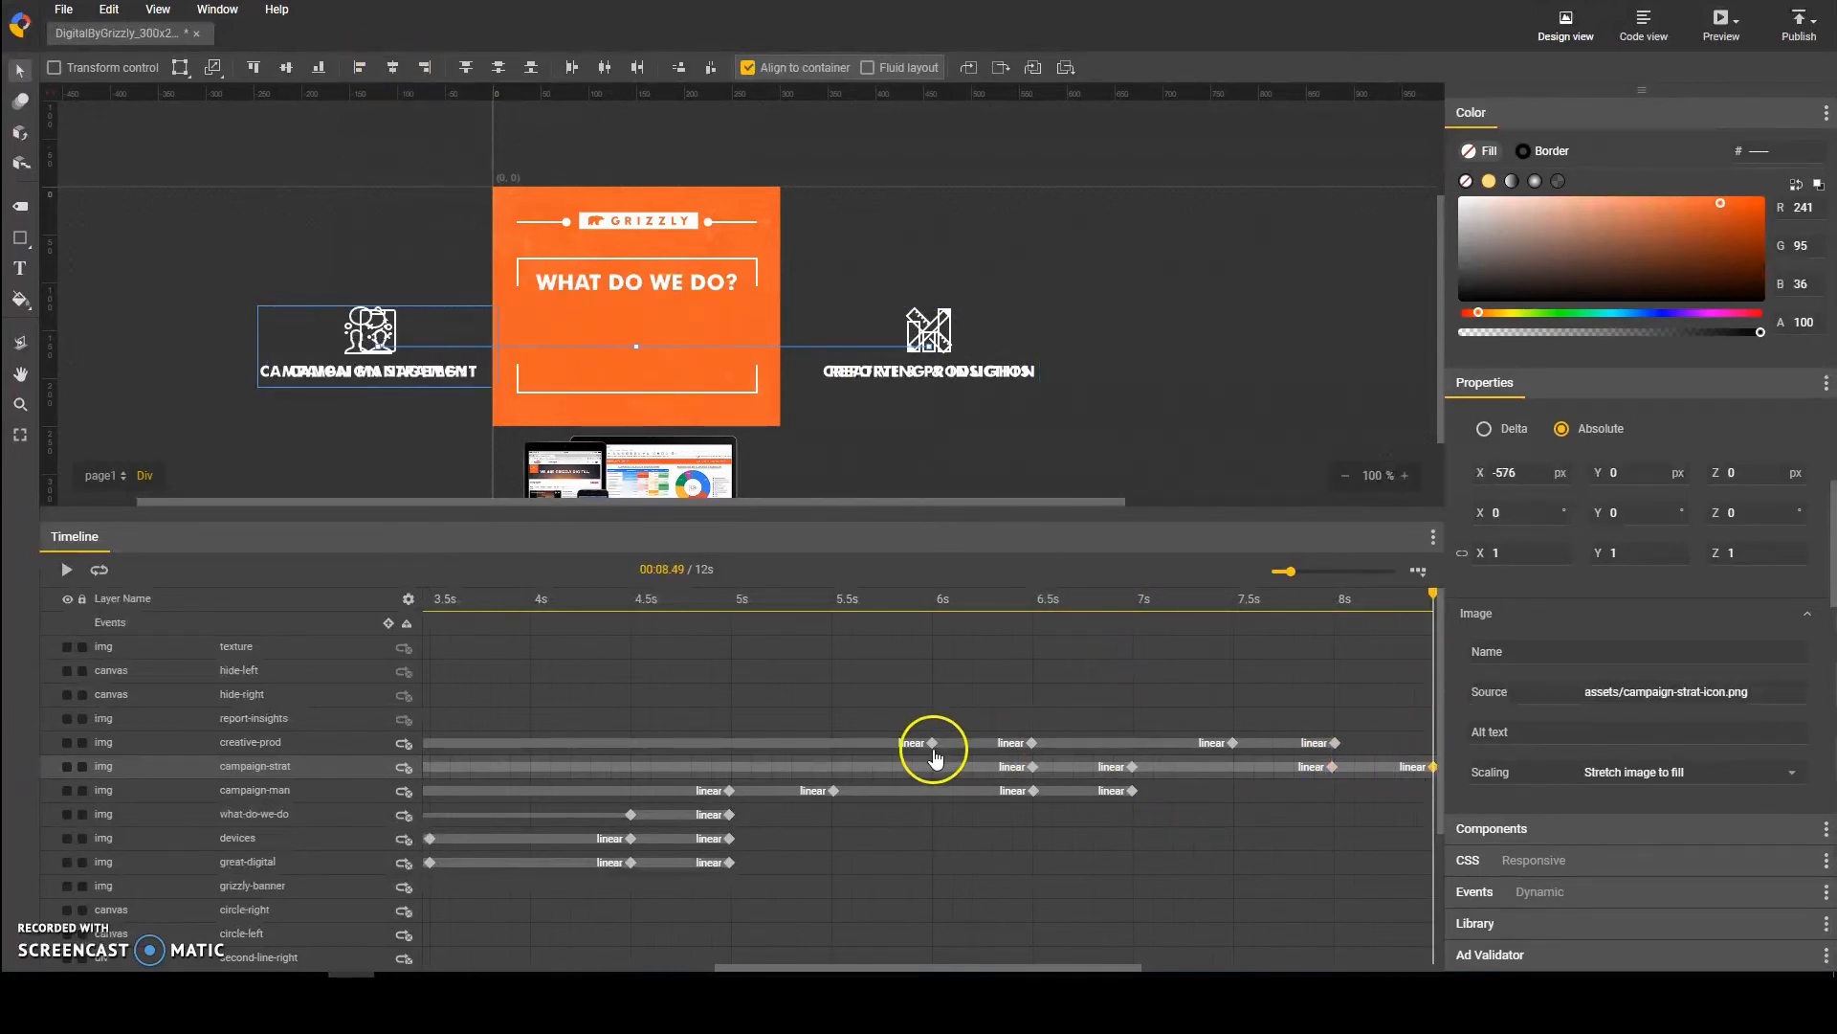
# Step: Shift the creative-prod layer's four keyframes along the timeline to 8 s, 8.5 s, 9.5 s and 10 s
pyautogui.click(933, 744)
pyautogui.keyDown('ctrl'); pyautogui.click(1032, 744); pyautogui.keyUp('ctrl')
pyautogui.keyDown('ctrl'); pyautogui.click(1232, 743); pyautogui.keyUp('ctrl')
pyautogui.keyDown('ctrl'); pyautogui.click(1335, 743); pyautogui.keyUp('ctrl')
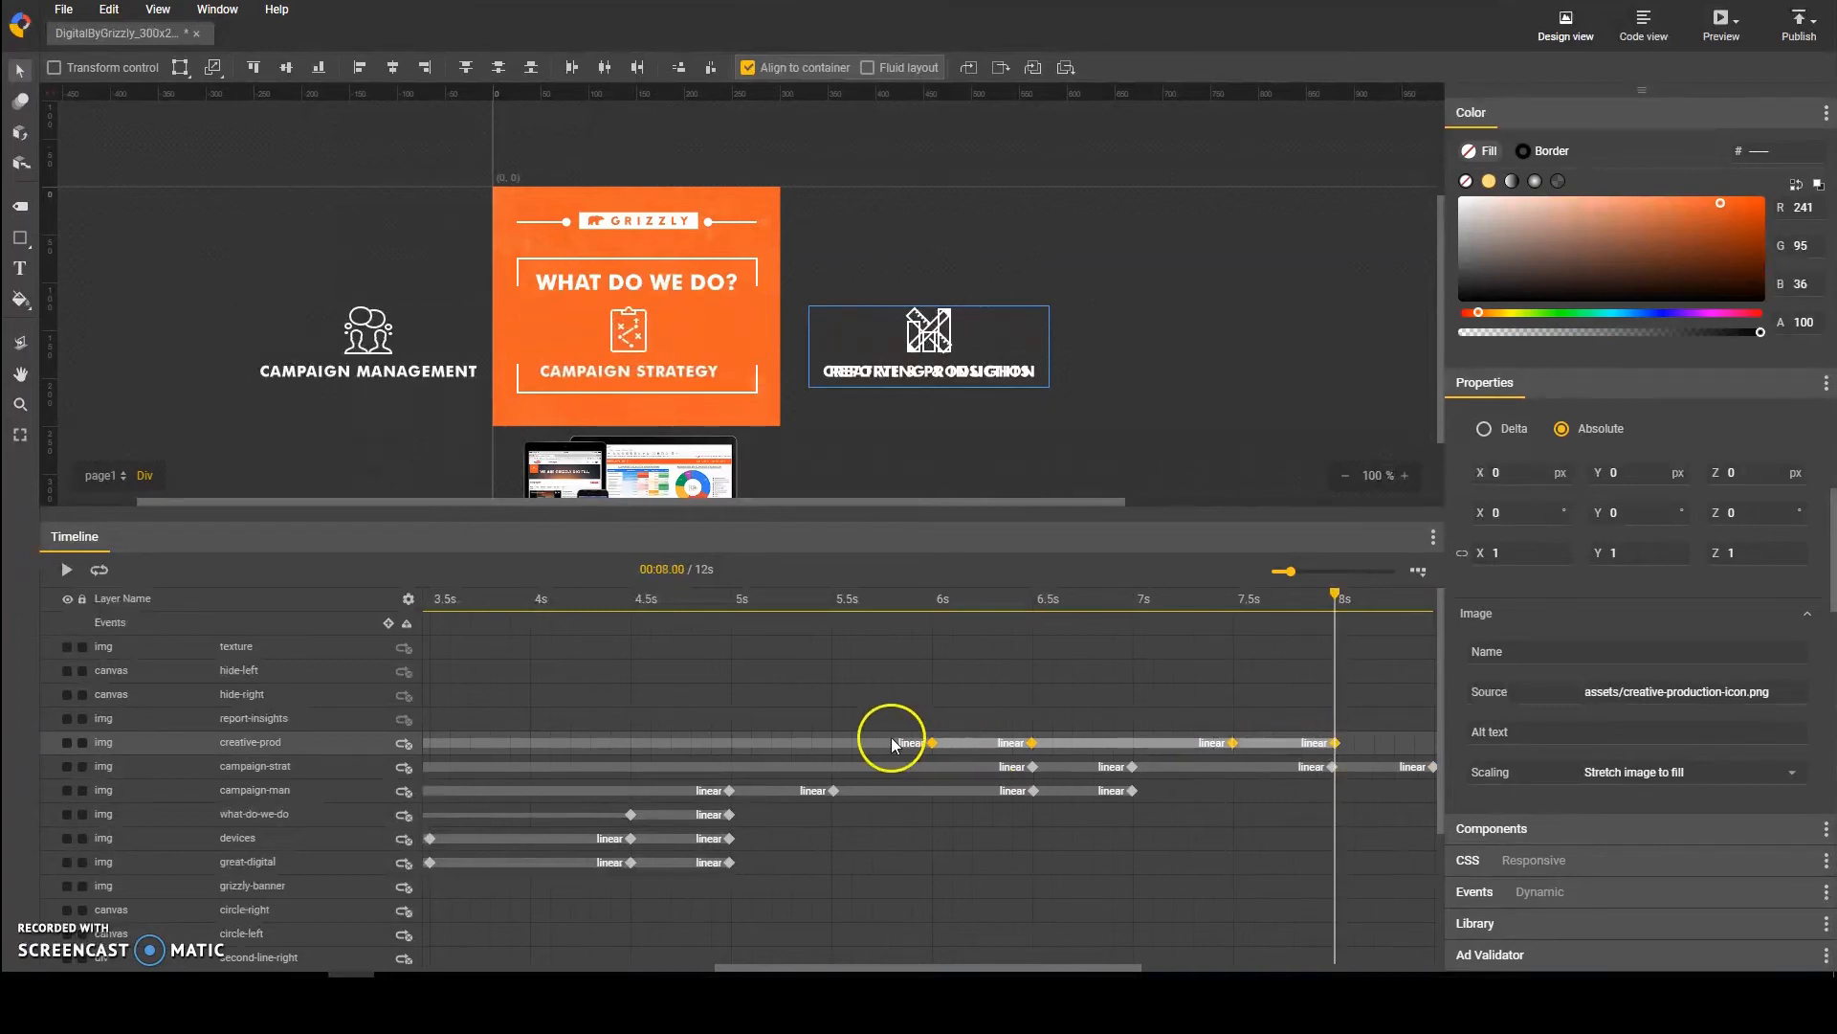
pyautogui.moveTo(892, 745); pyautogui.dragTo(1291, 744)
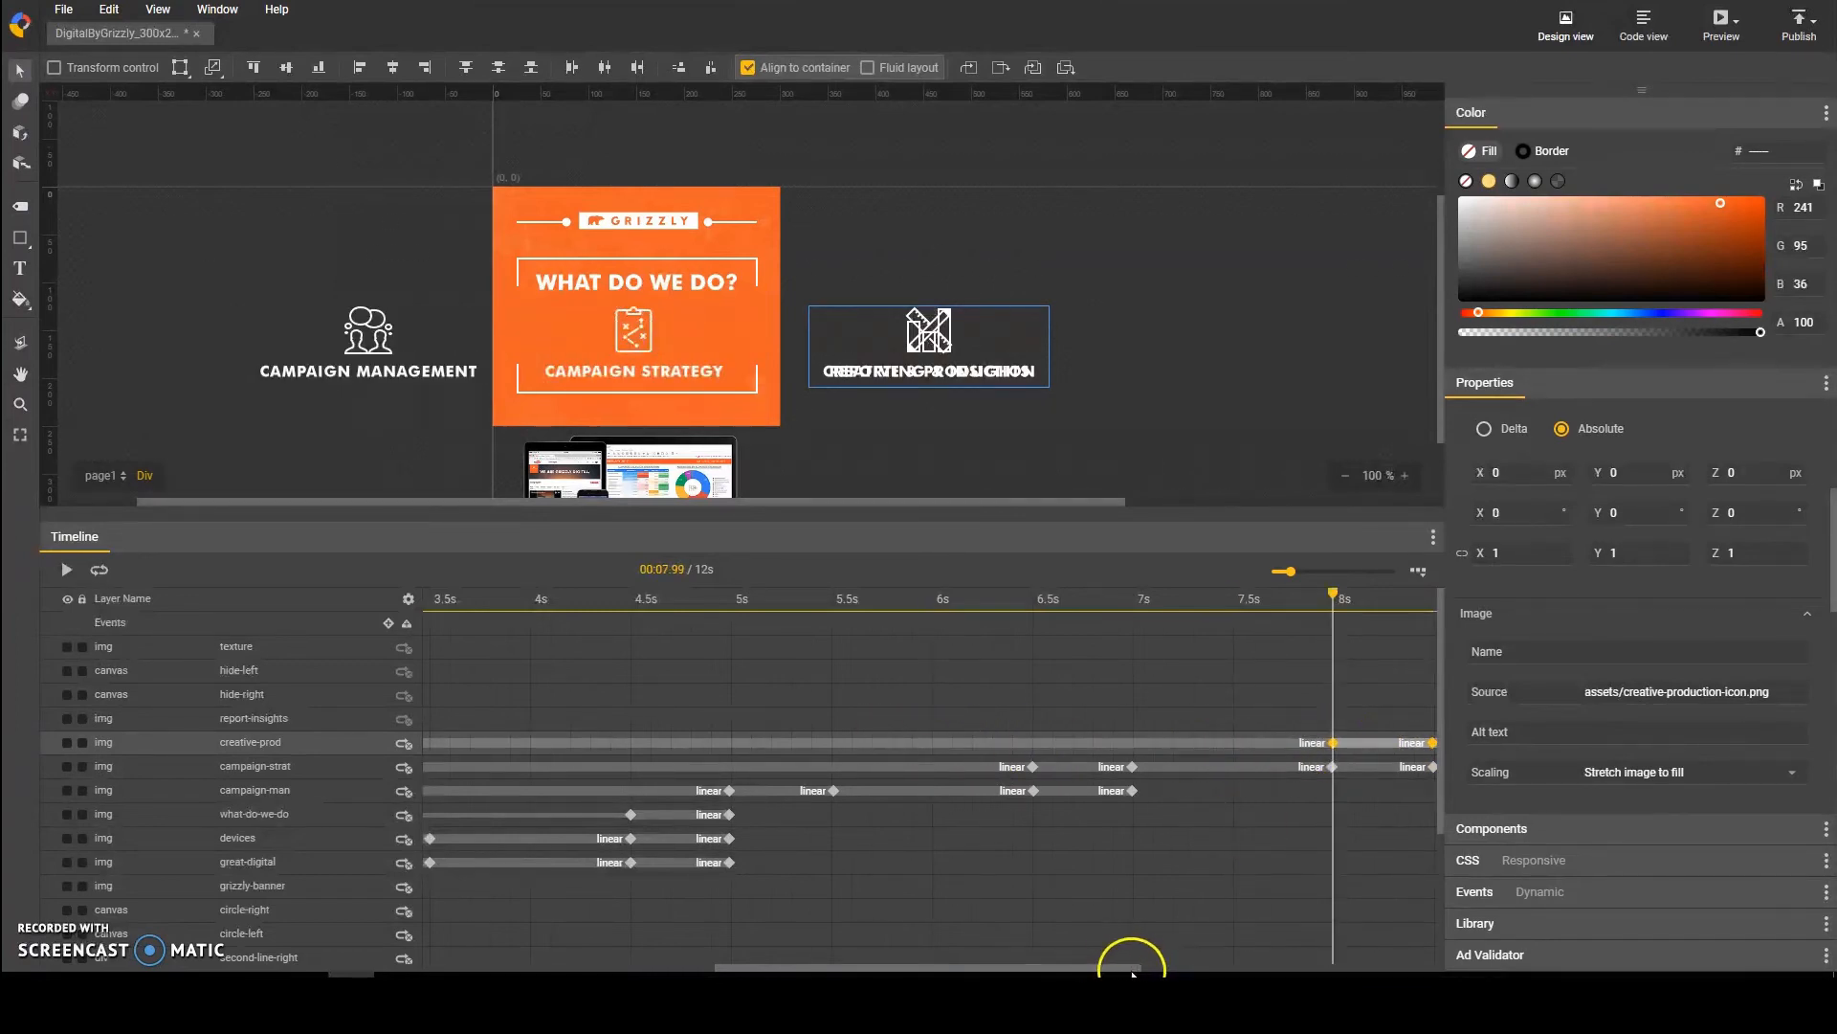
# Step: Center the creative-prod layer horizontally in the banner at its 8.5 s and 9.5 s keyframes
pyautogui.hscroll(4, 1132, 968)
pyautogui.click(1065, 743)
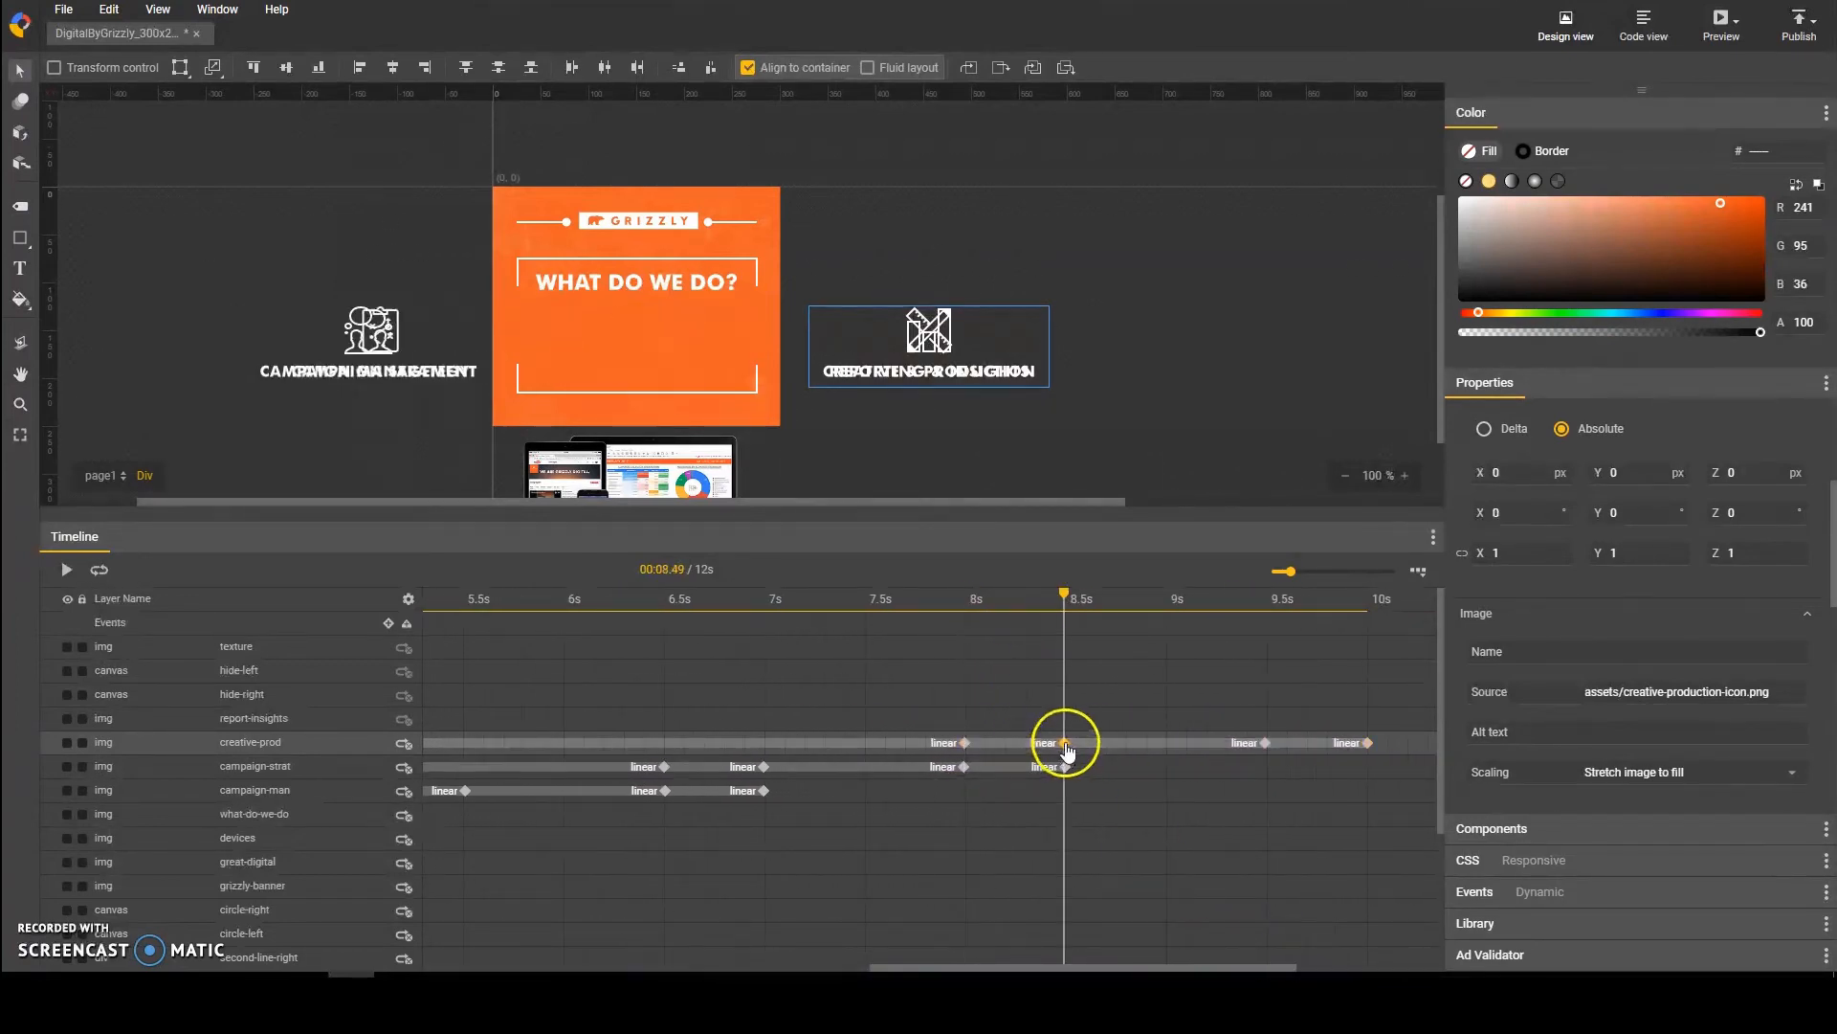
pyautogui.click(1265, 743)
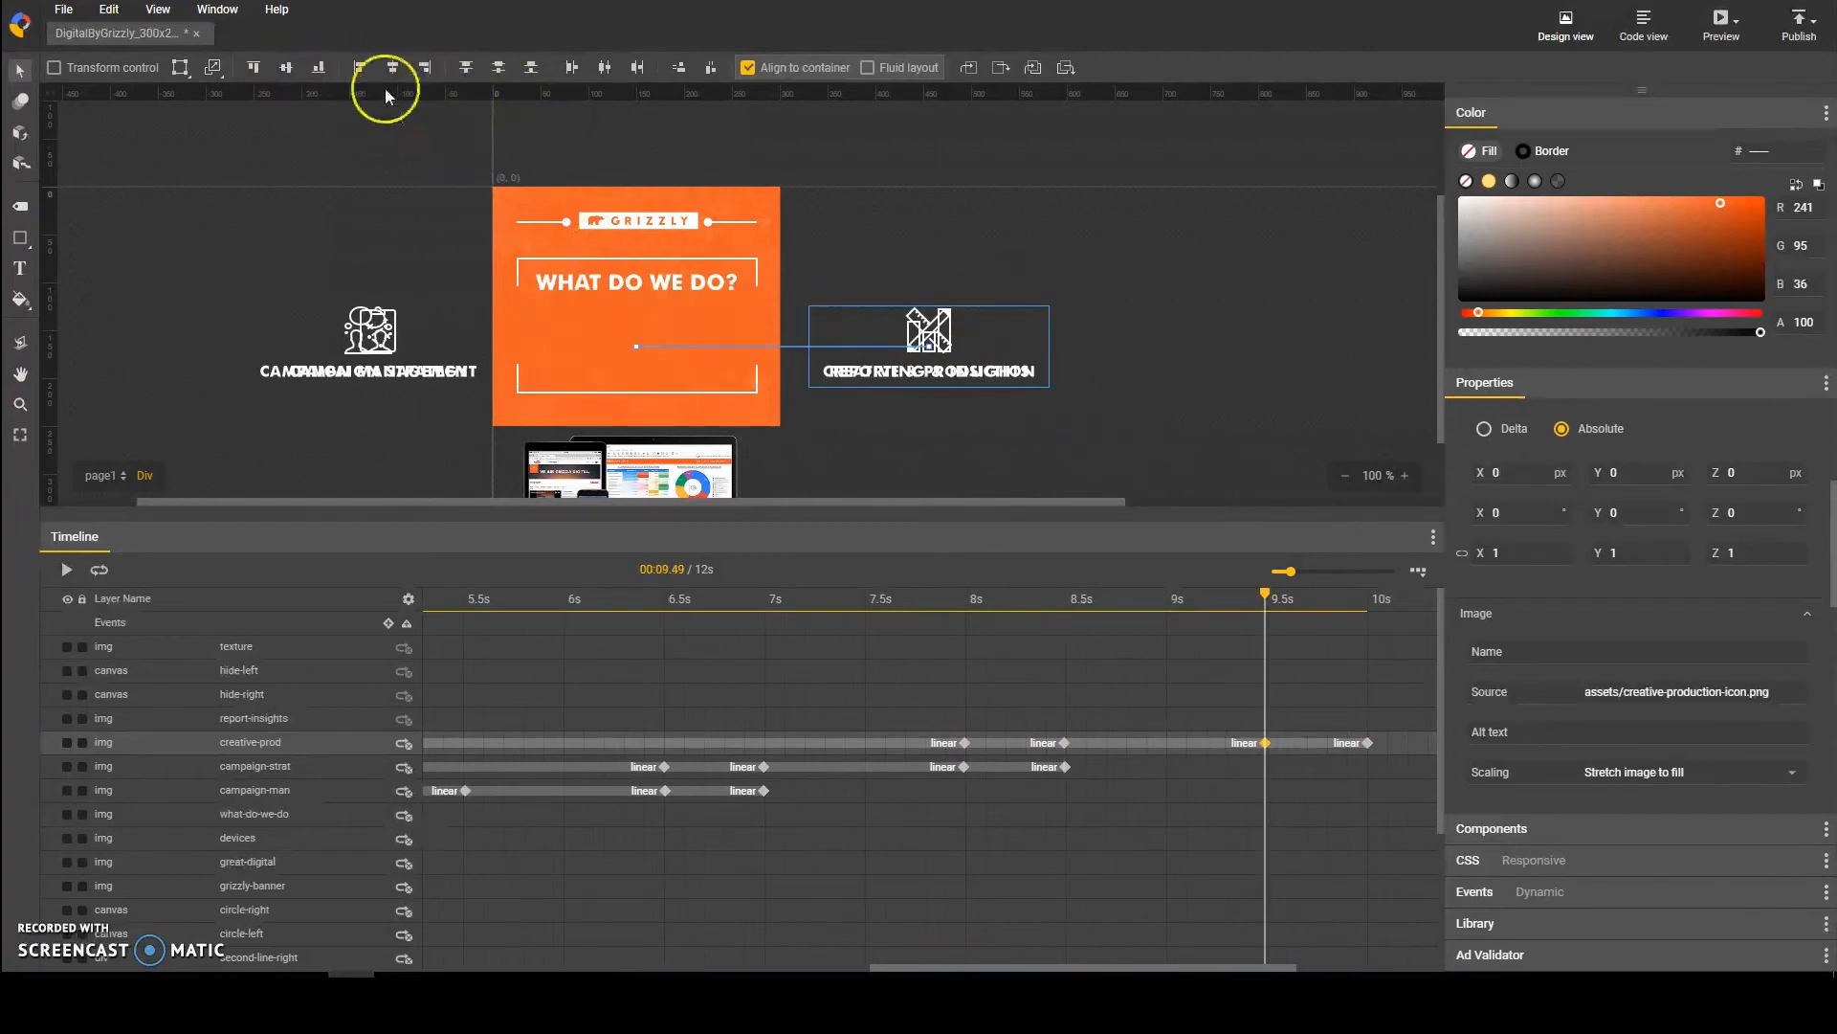
pyautogui.click(392, 70)
# Step: Move the creative-prod layer out past the banner's left edge to X -586 px at its 10 s keyframe
pyautogui.click(1366, 743)
pyautogui.click(392, 71)
pyautogui.hotkey('shift', 'Left')
pyautogui.hotkey('shift', 'Left')
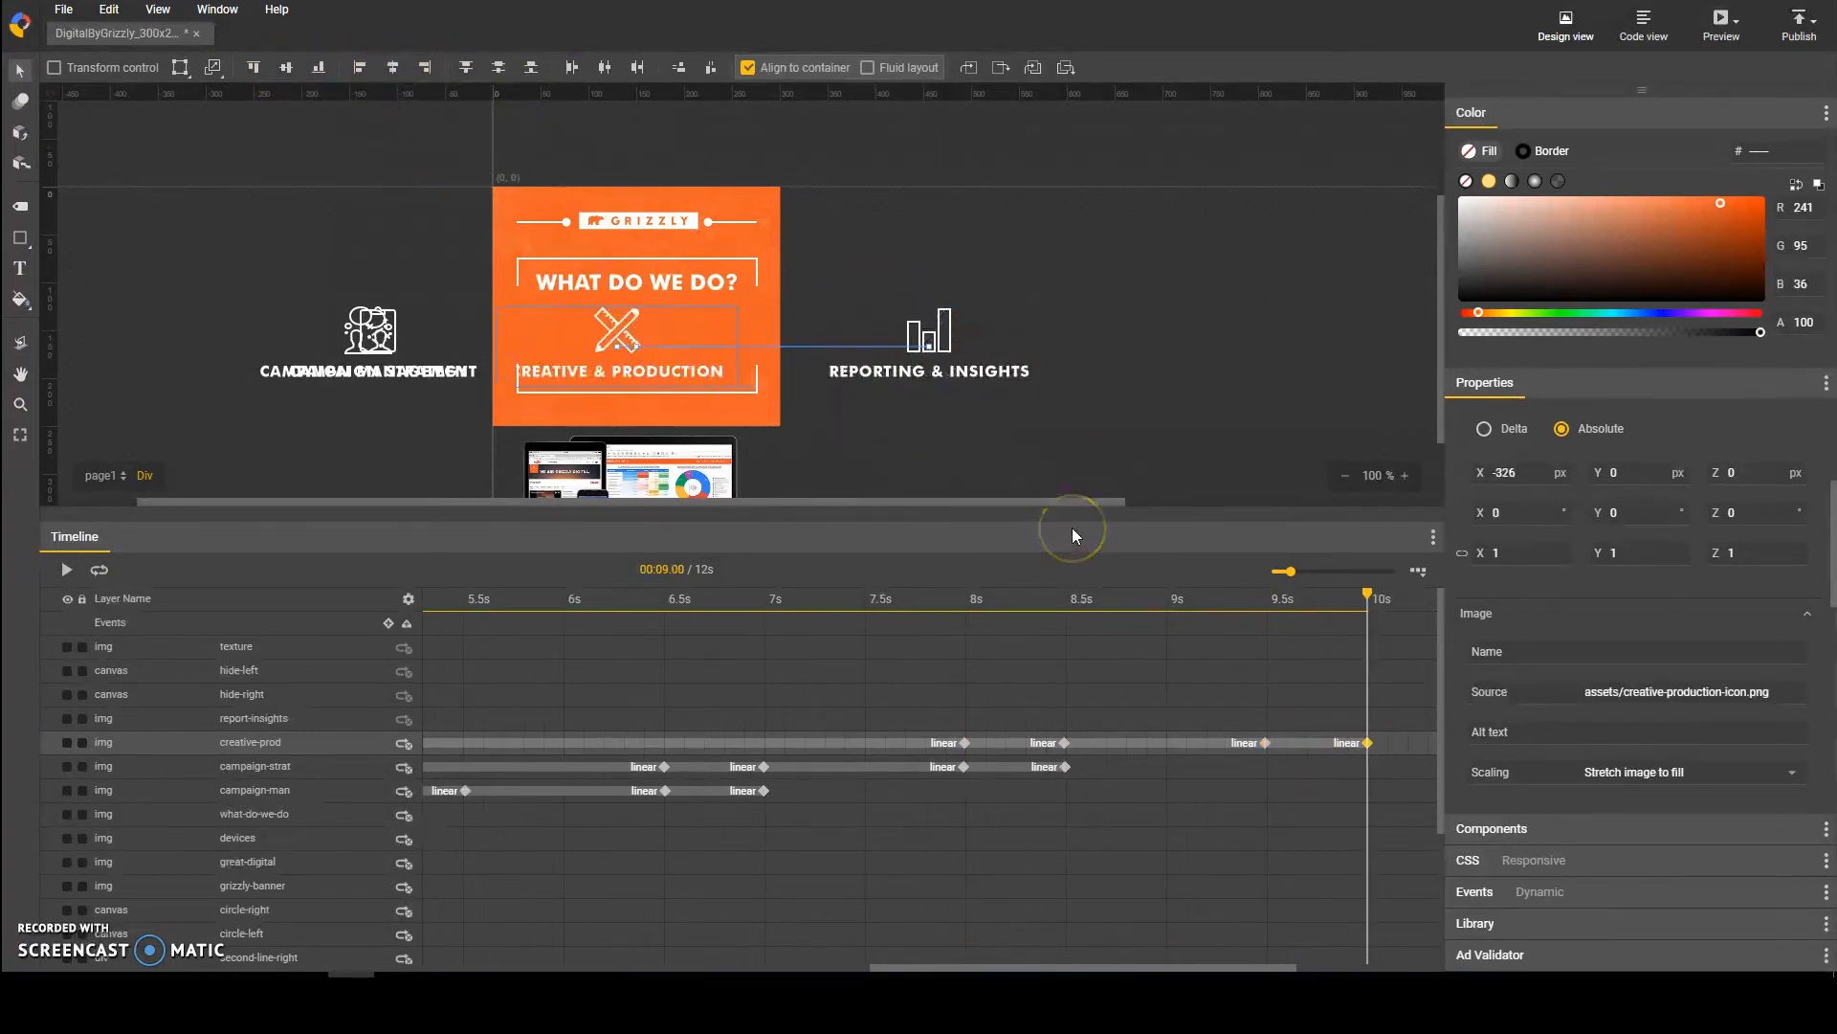
pyautogui.hotkey('shift', 'Left')
pyautogui.hotkey('shift', 'Left')
pyautogui.hotkey('shift', 'Left')
pyautogui.hotkey('shift', 'Left')
pyautogui.hotkey('shift', 'Left')
pyautogui.hotkey('shift', 'Left')
pyautogui.hotkey('shift', 'Left')
pyautogui.hotkey('shift', 'Left')
pyautogui.hotkey('shift', 'Left')
pyautogui.hotkey('shift', 'Left')
pyautogui.hotkey('shift', 'Left')
pyautogui.hotkey('shift', 'Left')
pyautogui.hotkey('shift', 'Left')
pyautogui.hotkey('shift', 'Left')
pyautogui.hotkey('shift', 'Left')
pyautogui.hotkey('shift', 'Left')
pyautogui.hotkey('shift', 'Left')
pyautogui.hotkey('shift', 'Left')
pyautogui.hotkey('shift', 'Left')
pyautogui.hotkey('shift', 'Left')
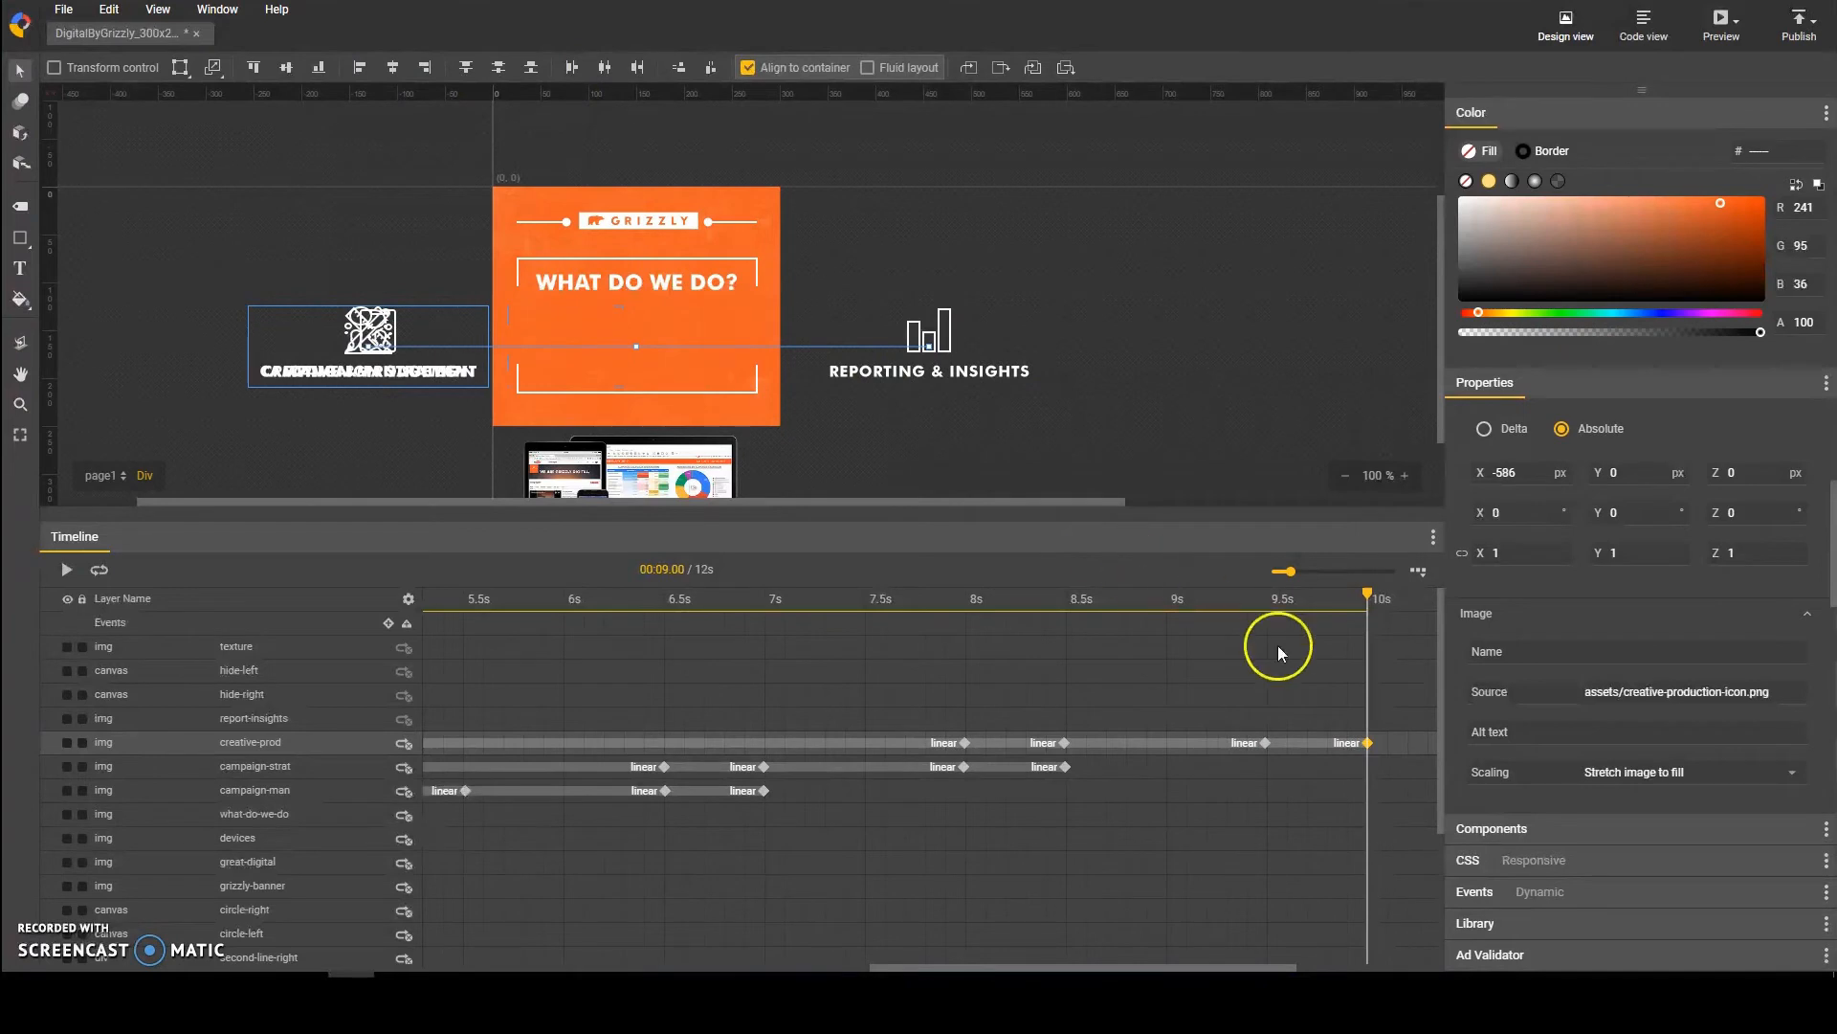
# Step: Add keyframes to the report-insights layer at 9.5 s, 10 s, 11 s and 11.5 s
pyautogui.click(1001, 727)
pyautogui.click(1268, 724)
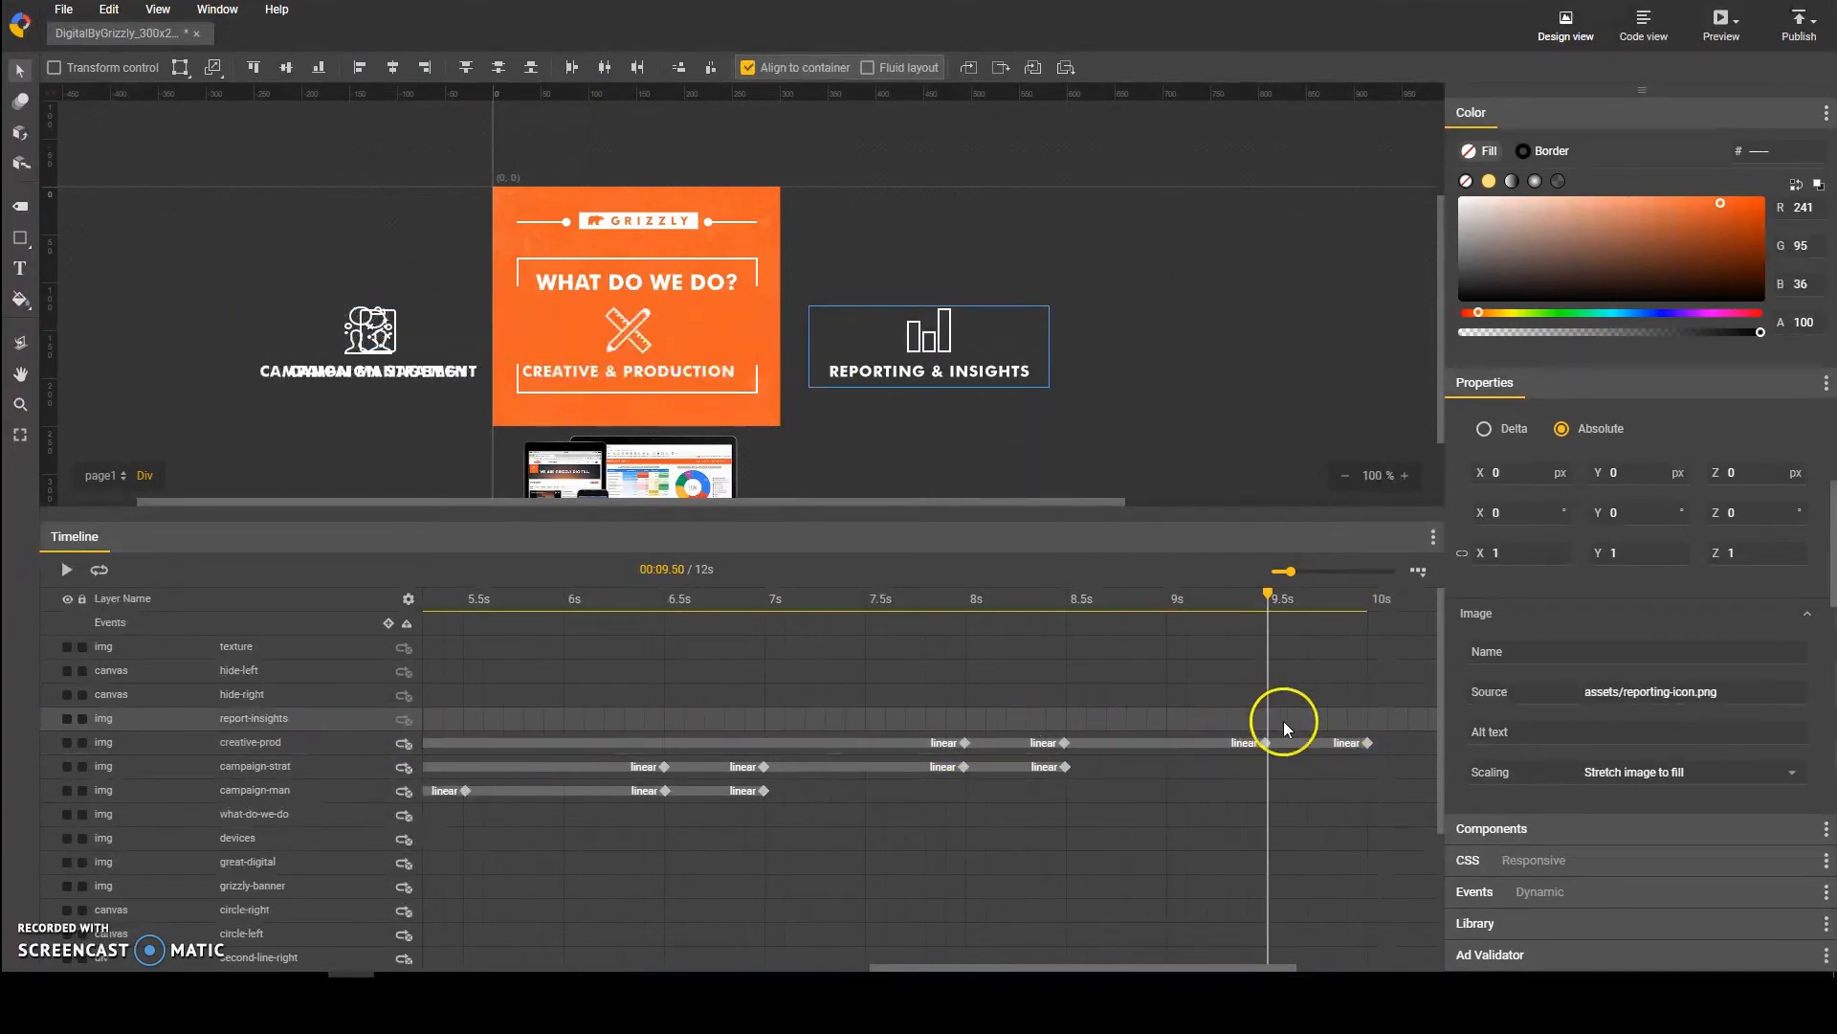
pyautogui.press('F6')
pyautogui.click(1364, 718)
pyautogui.click(1369, 745)
pyautogui.click(1315, 724)
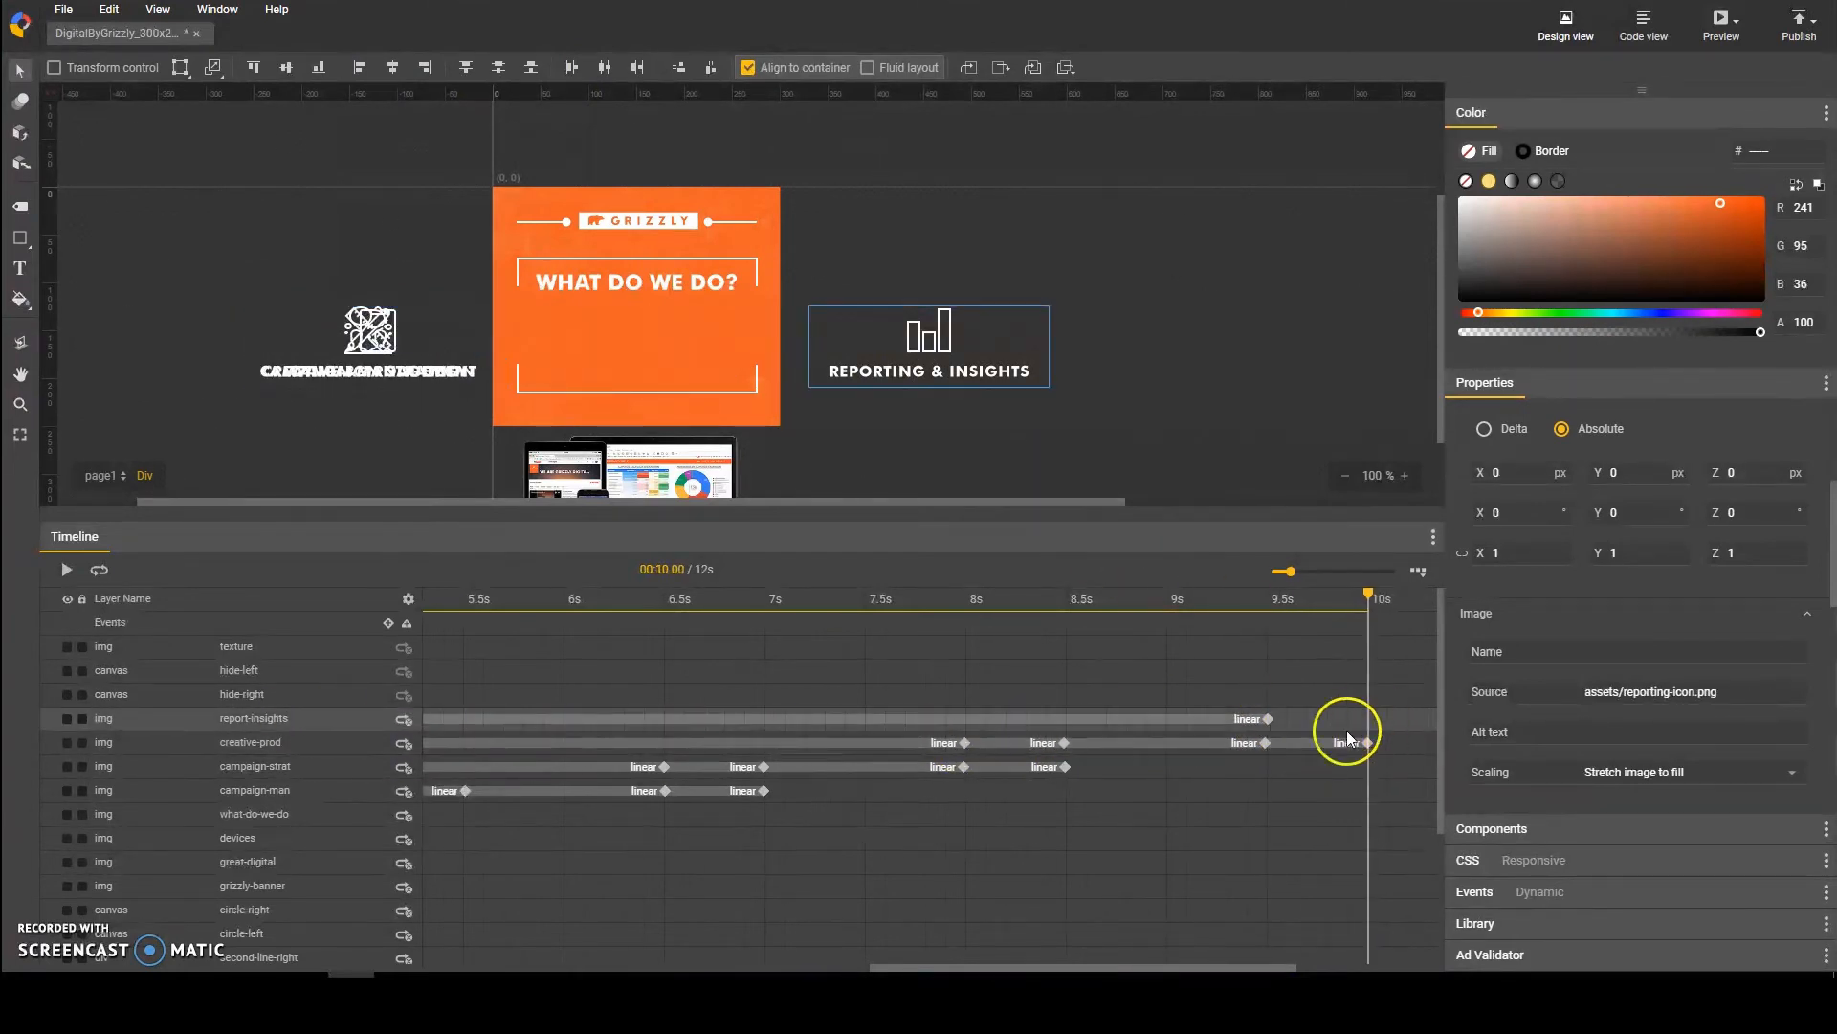
pyautogui.press('F6')
pyautogui.moveTo(1116, 968); pyautogui.dragTo(1260, 969)
pyautogui.click(1237, 718)
pyautogui.press('F6')
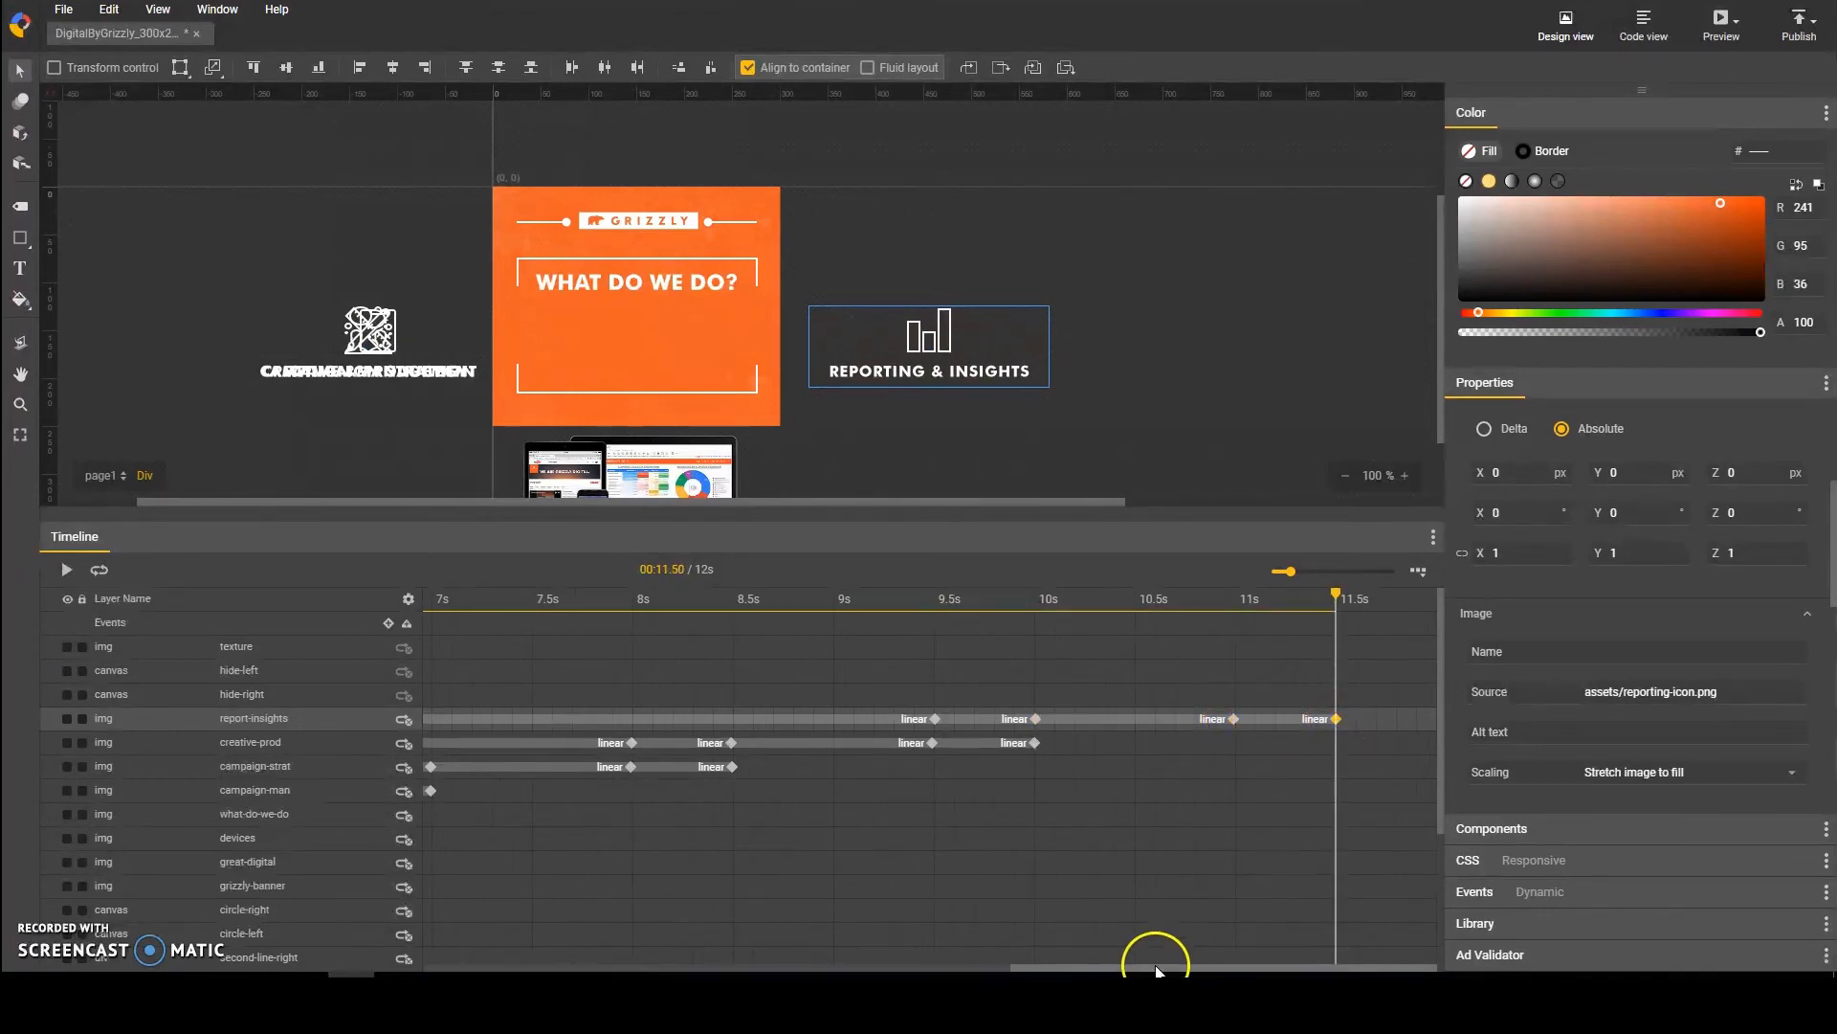
# Step: Delete the 0 s keyframes of the report-insights and creative-prod layers
pyautogui.moveTo(1161, 965); pyautogui.dragTo(639, 965)
pyautogui.click(424, 720)
pyautogui.press('Delete')
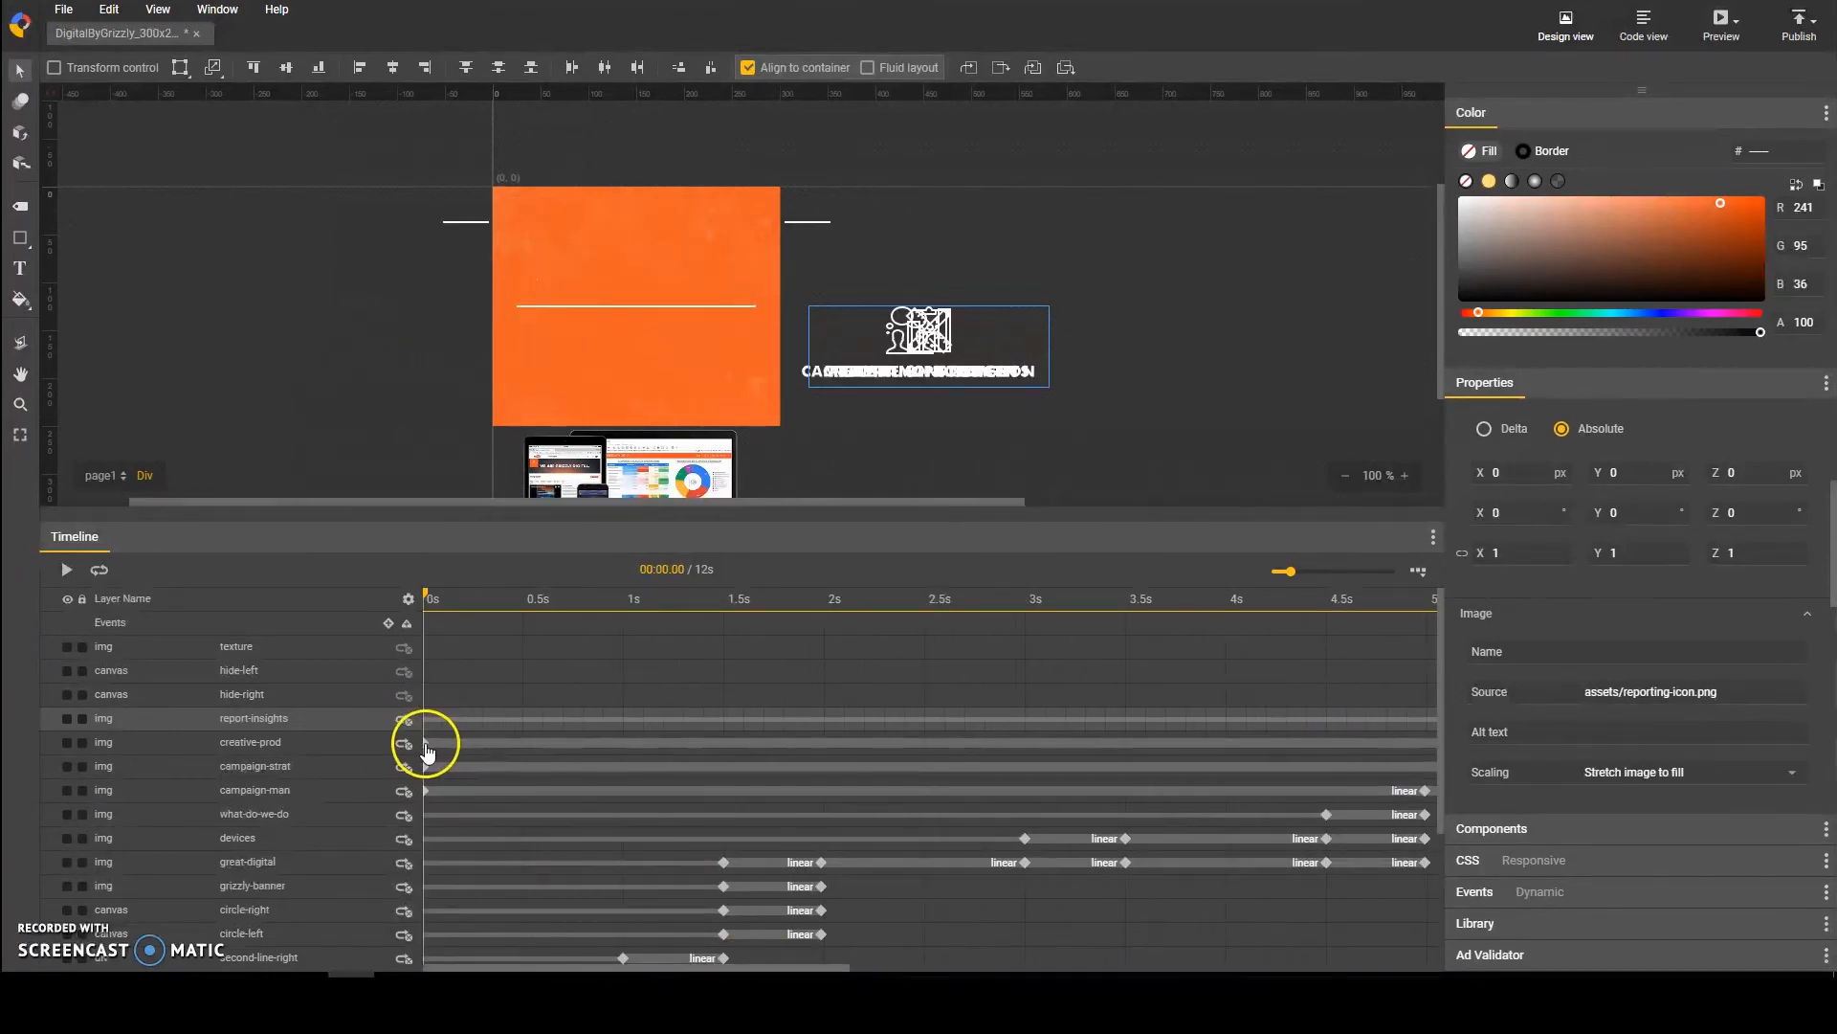
pyautogui.click(424, 743)
pyautogui.press('Delete')
pyautogui.click(424, 768)
pyautogui.press('Delete')
pyautogui.click(424, 791)
# Step: Center the report-insights layer horizontally in the banner at its 10 s, 11 s and 11.5 s keyframes
pyautogui.moveTo(817, 969); pyautogui.dragTo(1397, 965)
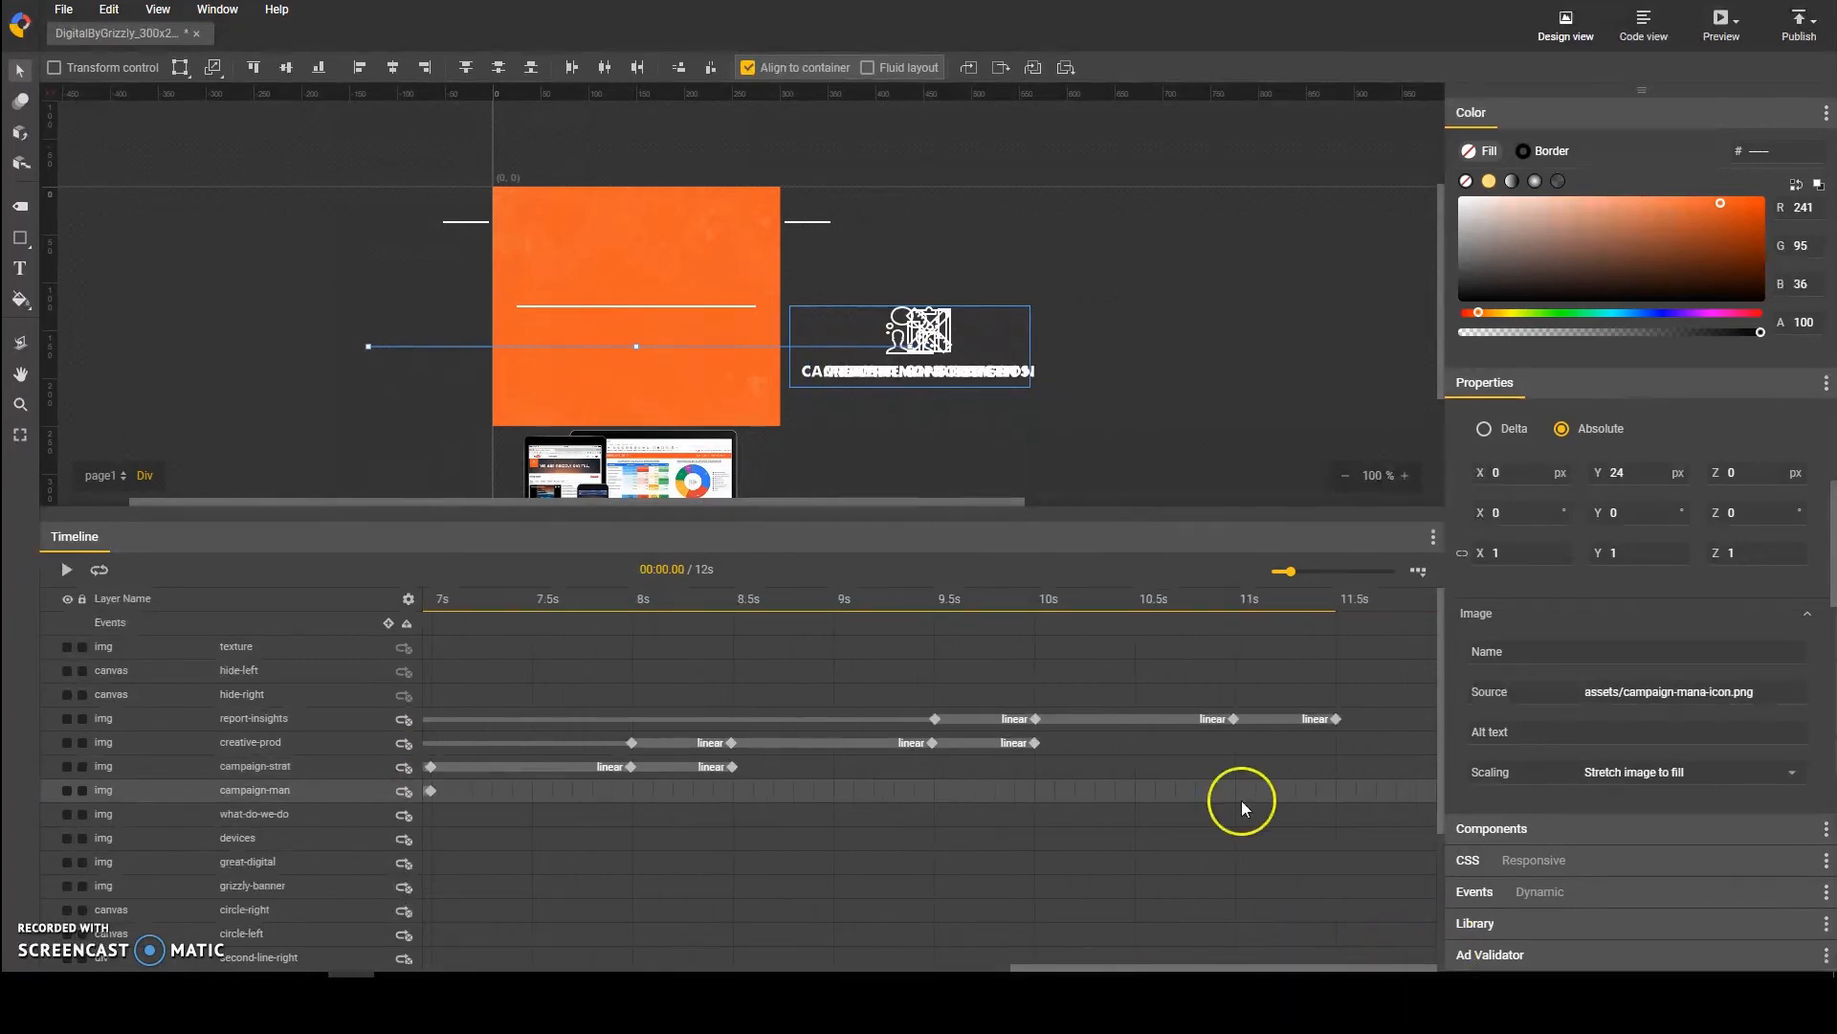
pyautogui.click(935, 718)
pyautogui.click(1037, 719)
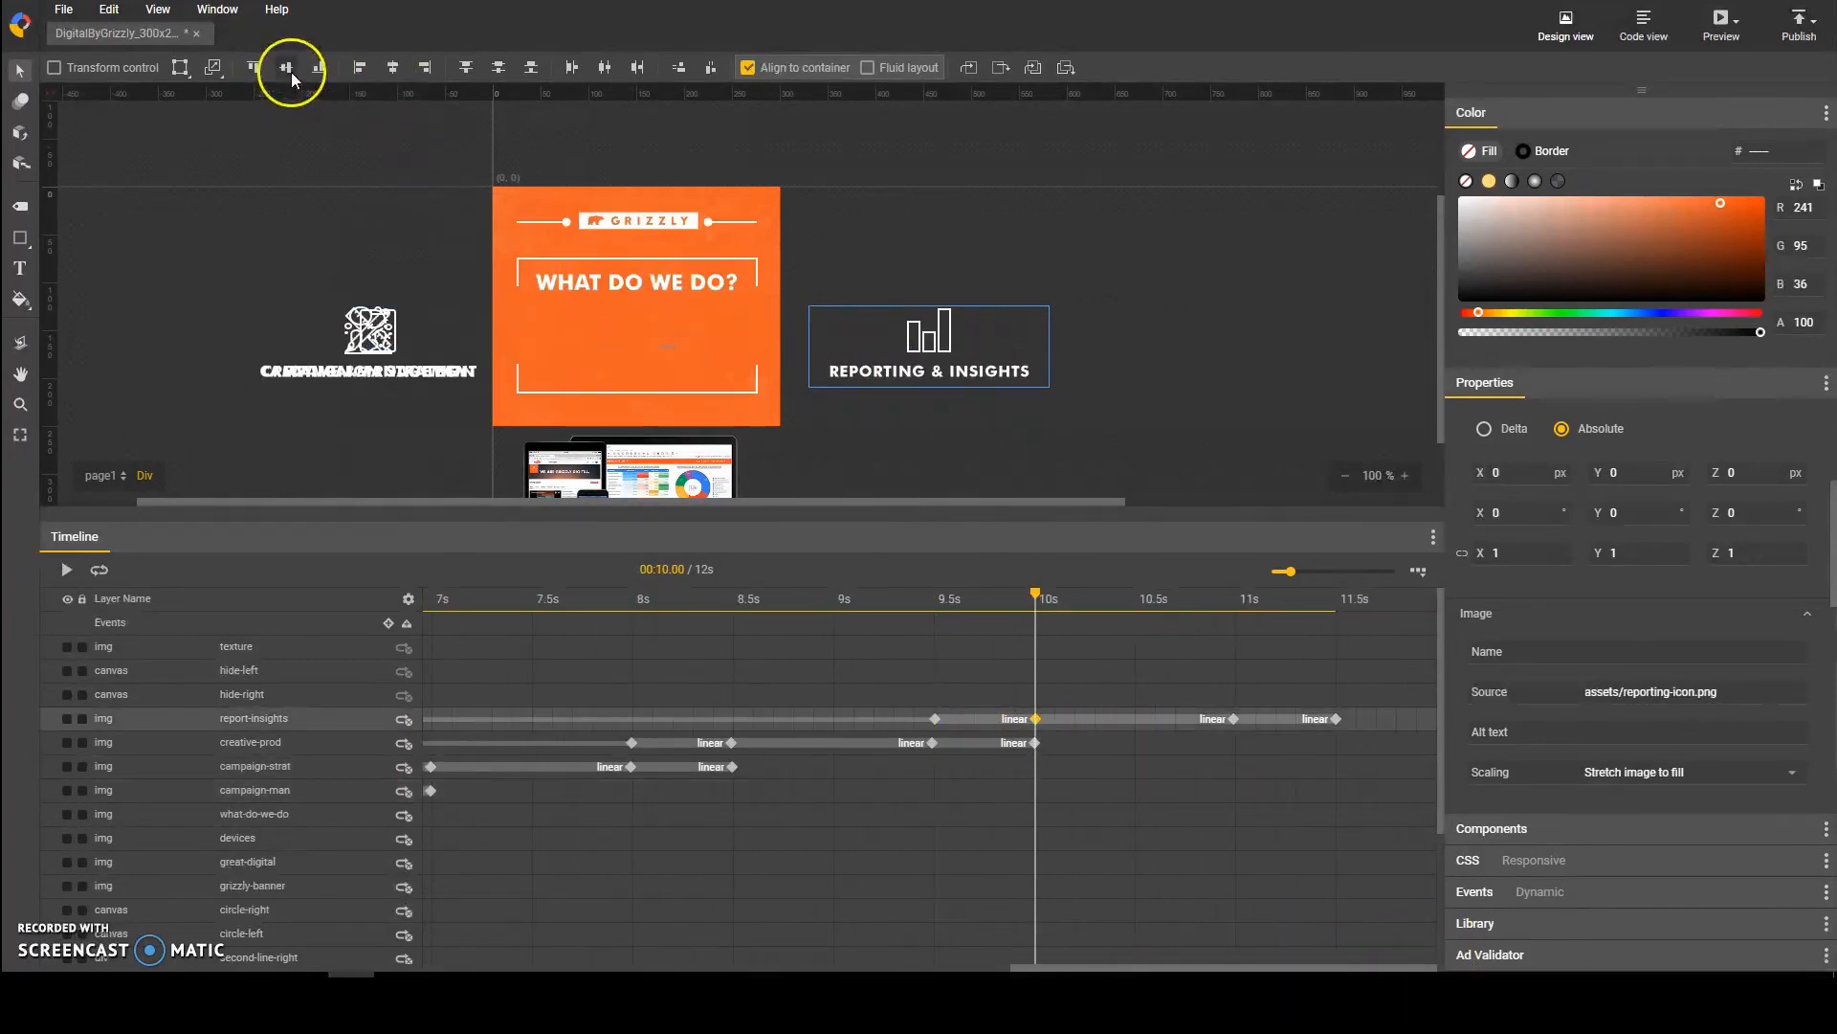
pyautogui.click(393, 67)
pyautogui.click(1233, 719)
pyautogui.click(392, 67)
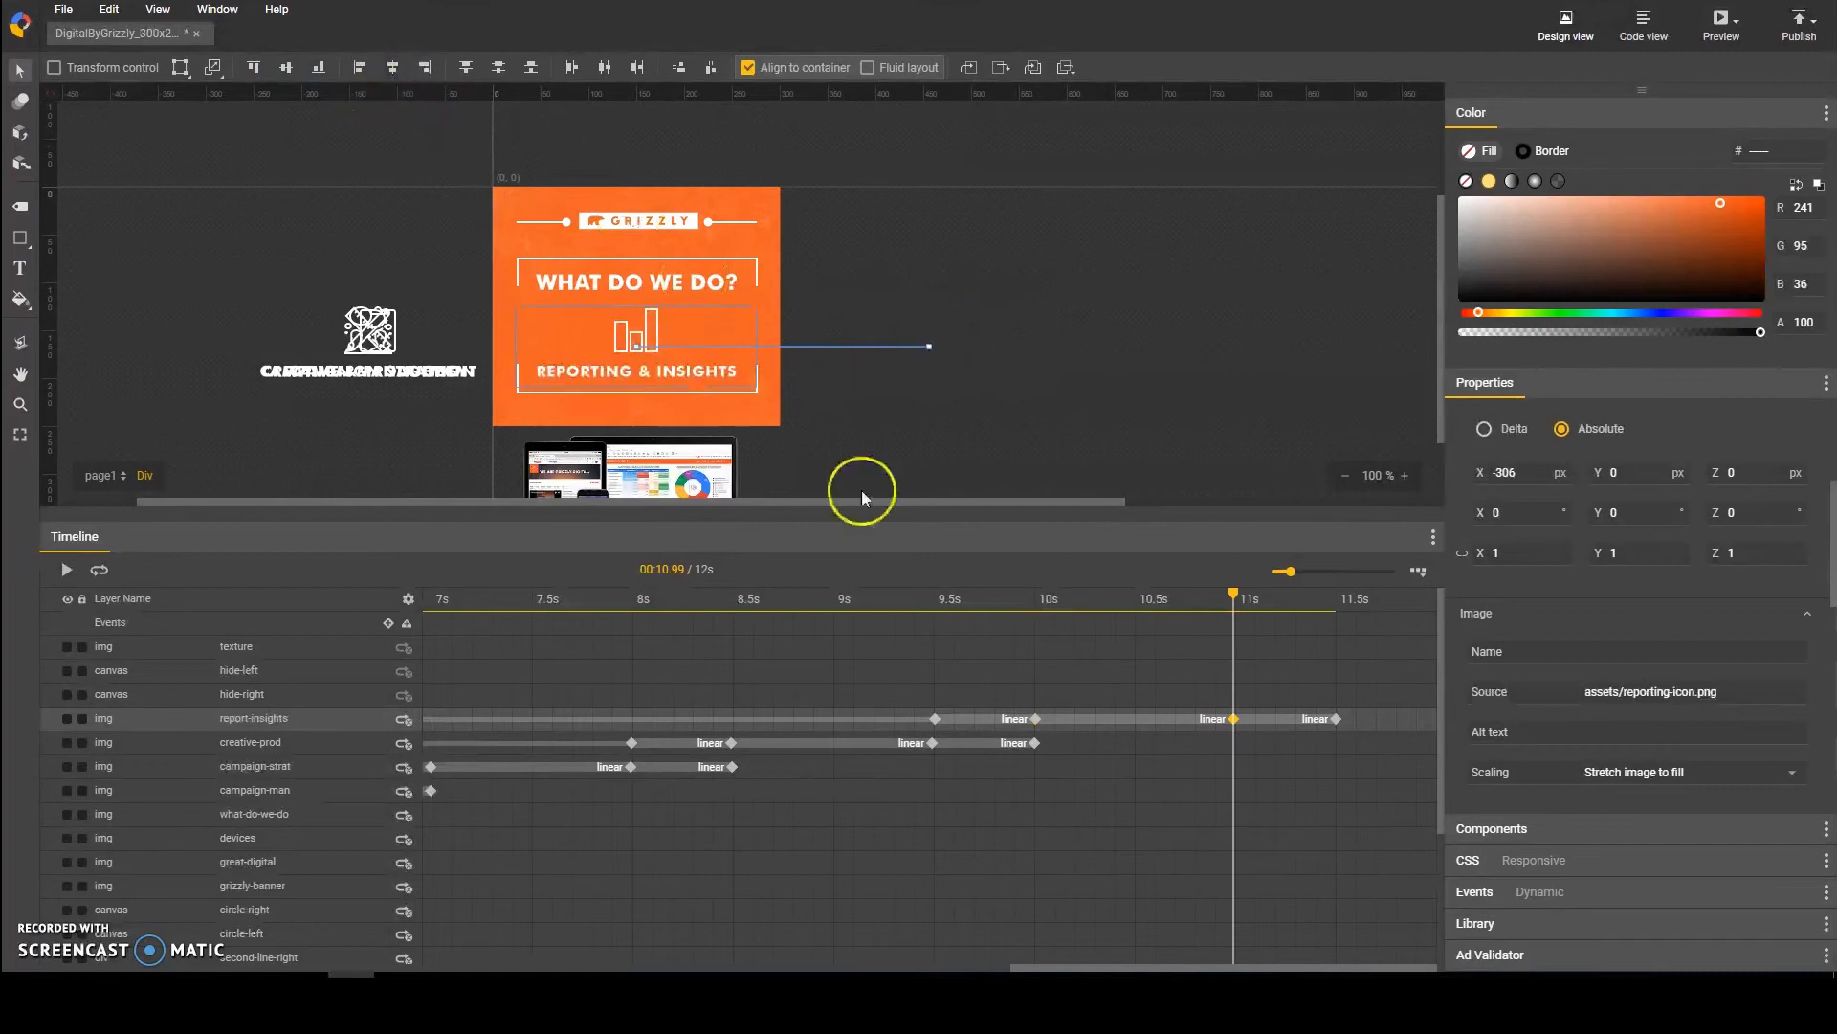
pyautogui.click(1336, 719)
pyautogui.click(392, 67)
# Step: Play back the end of the animation from about 10 s and save the banner project
pyautogui.click(1051, 598)
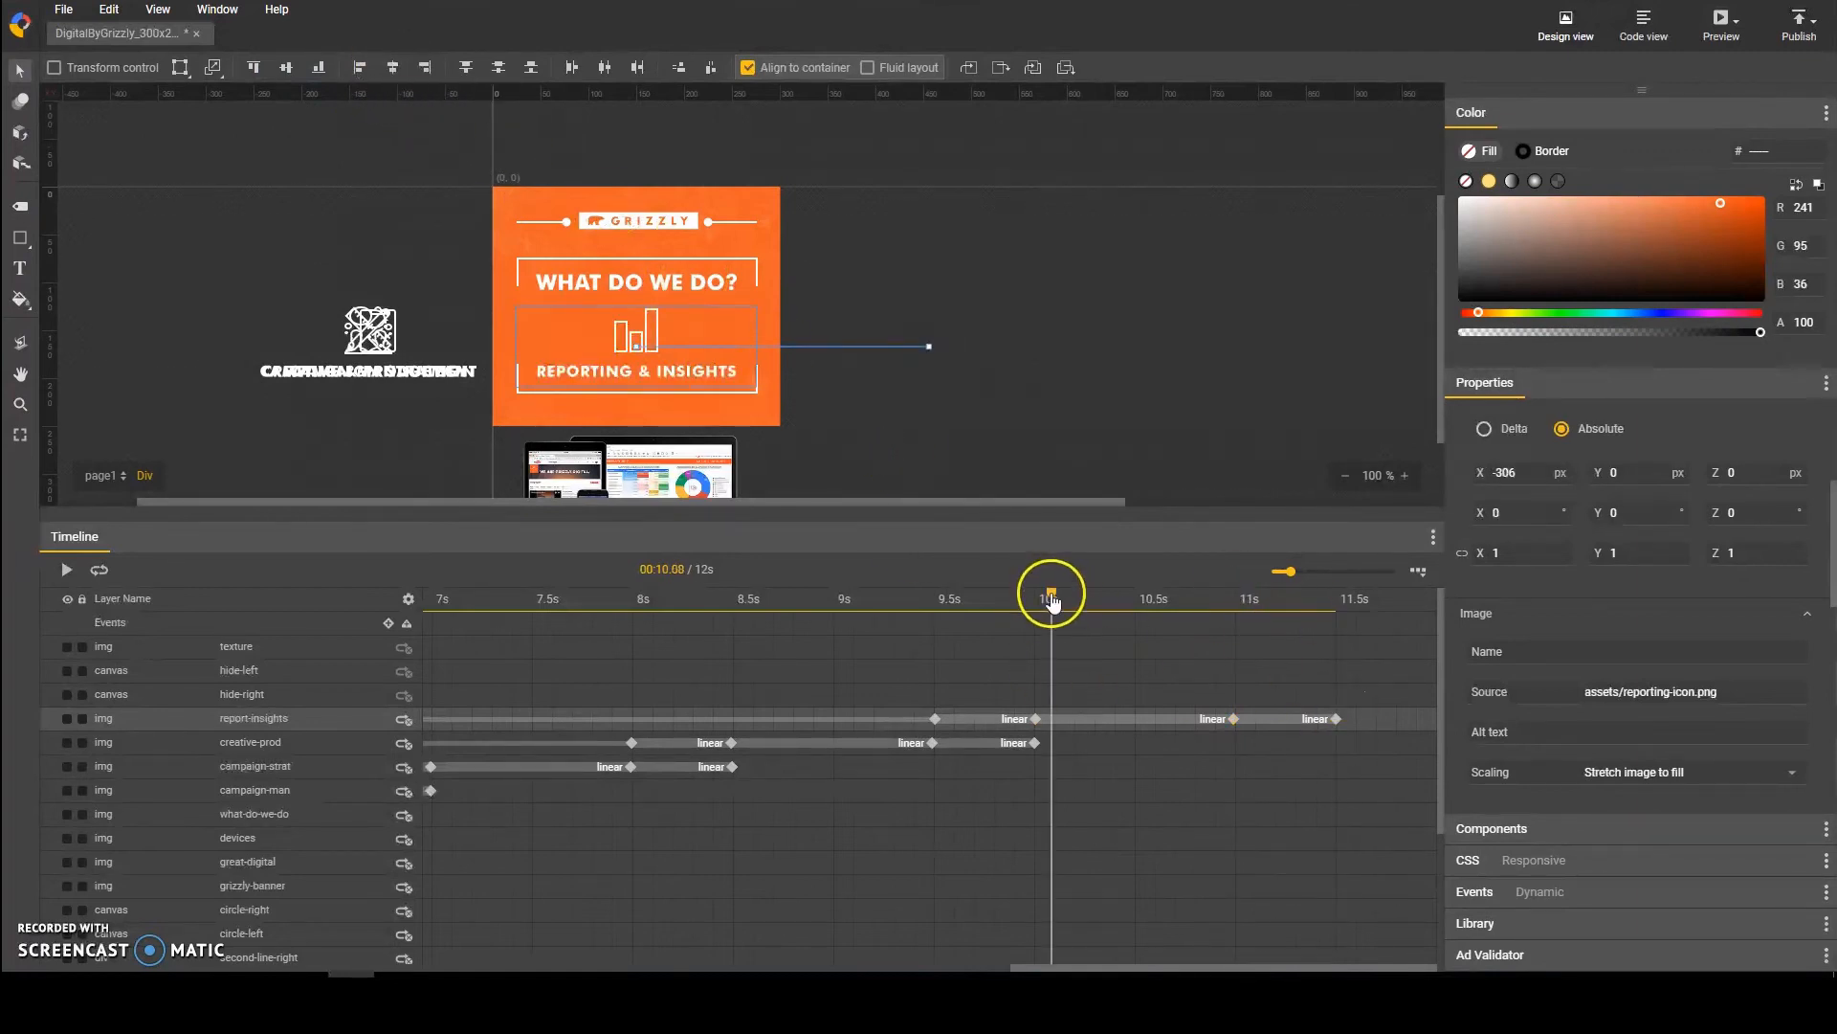
pyautogui.click(64, 569)
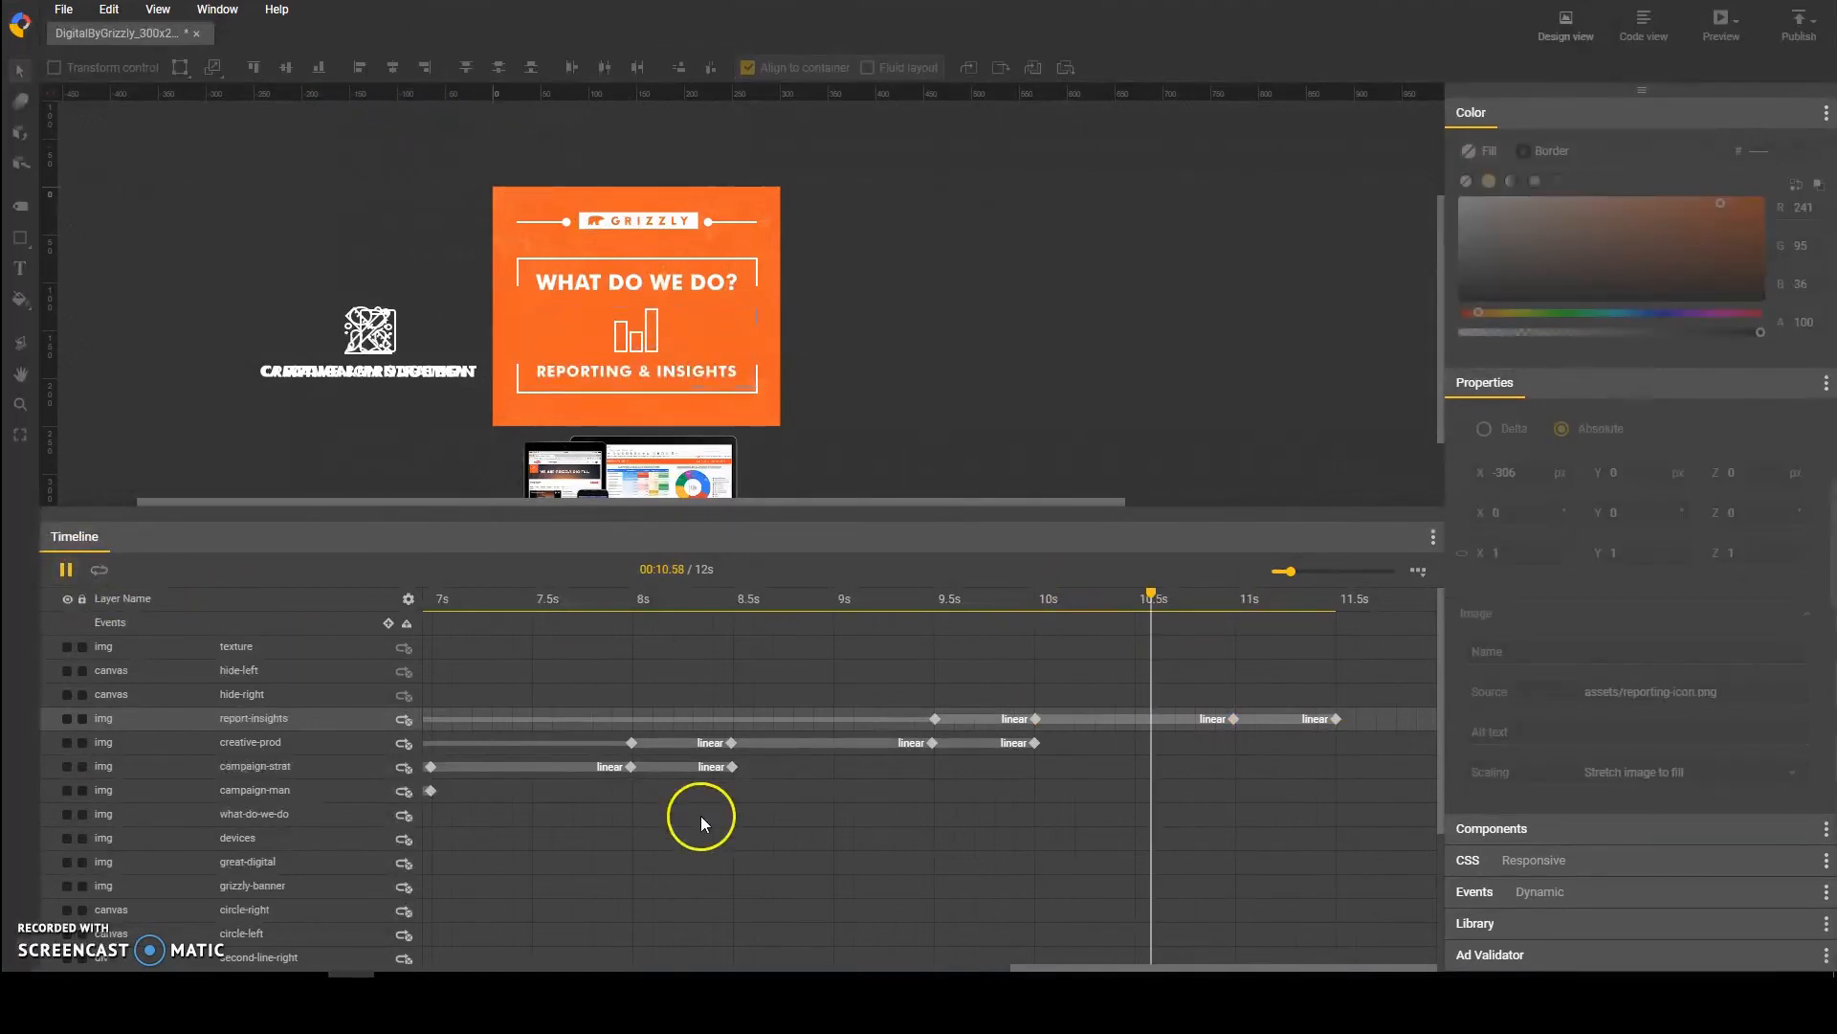
pyautogui.click(66, 571)
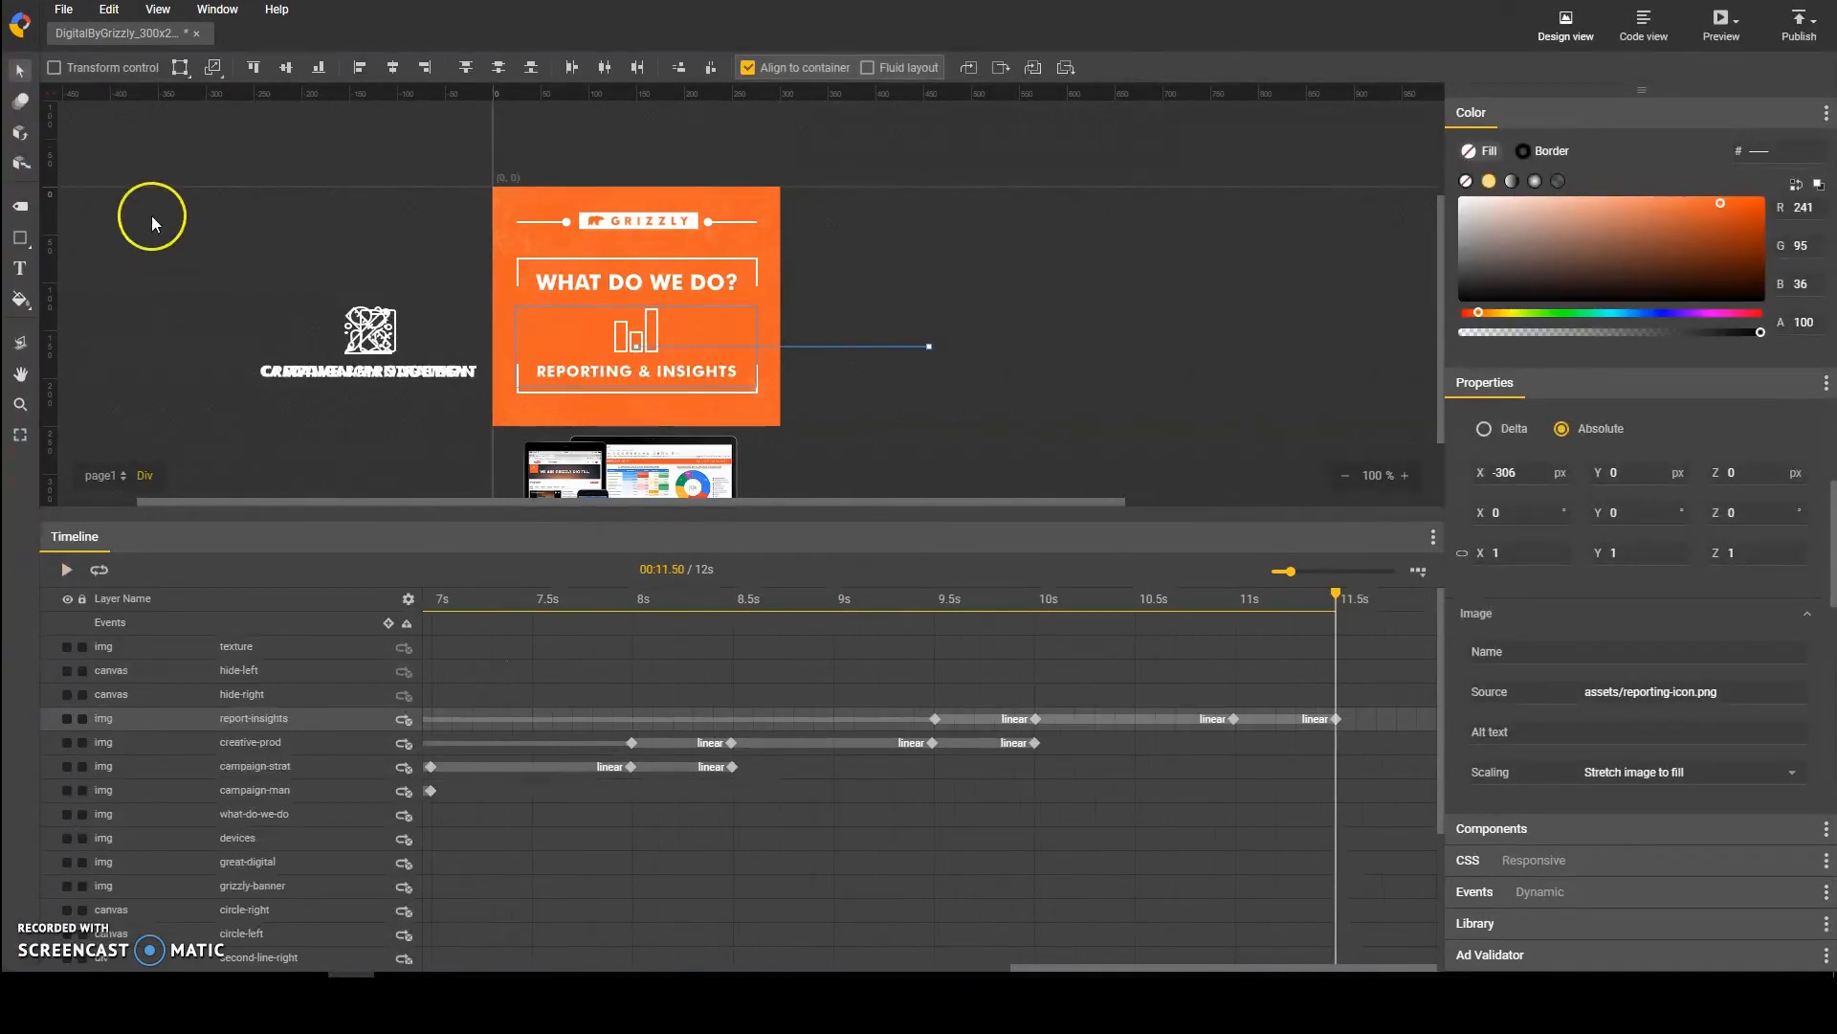
pyautogui.click(63, 8)
pyautogui.click(129, 205)
# Step: Set the report-insights layer's opacity to 0 at its 11.5 s keyframe
pyautogui.scroll(-3, 1542, 662)
pyautogui.click(1524, 611)
pyautogui.write('0')
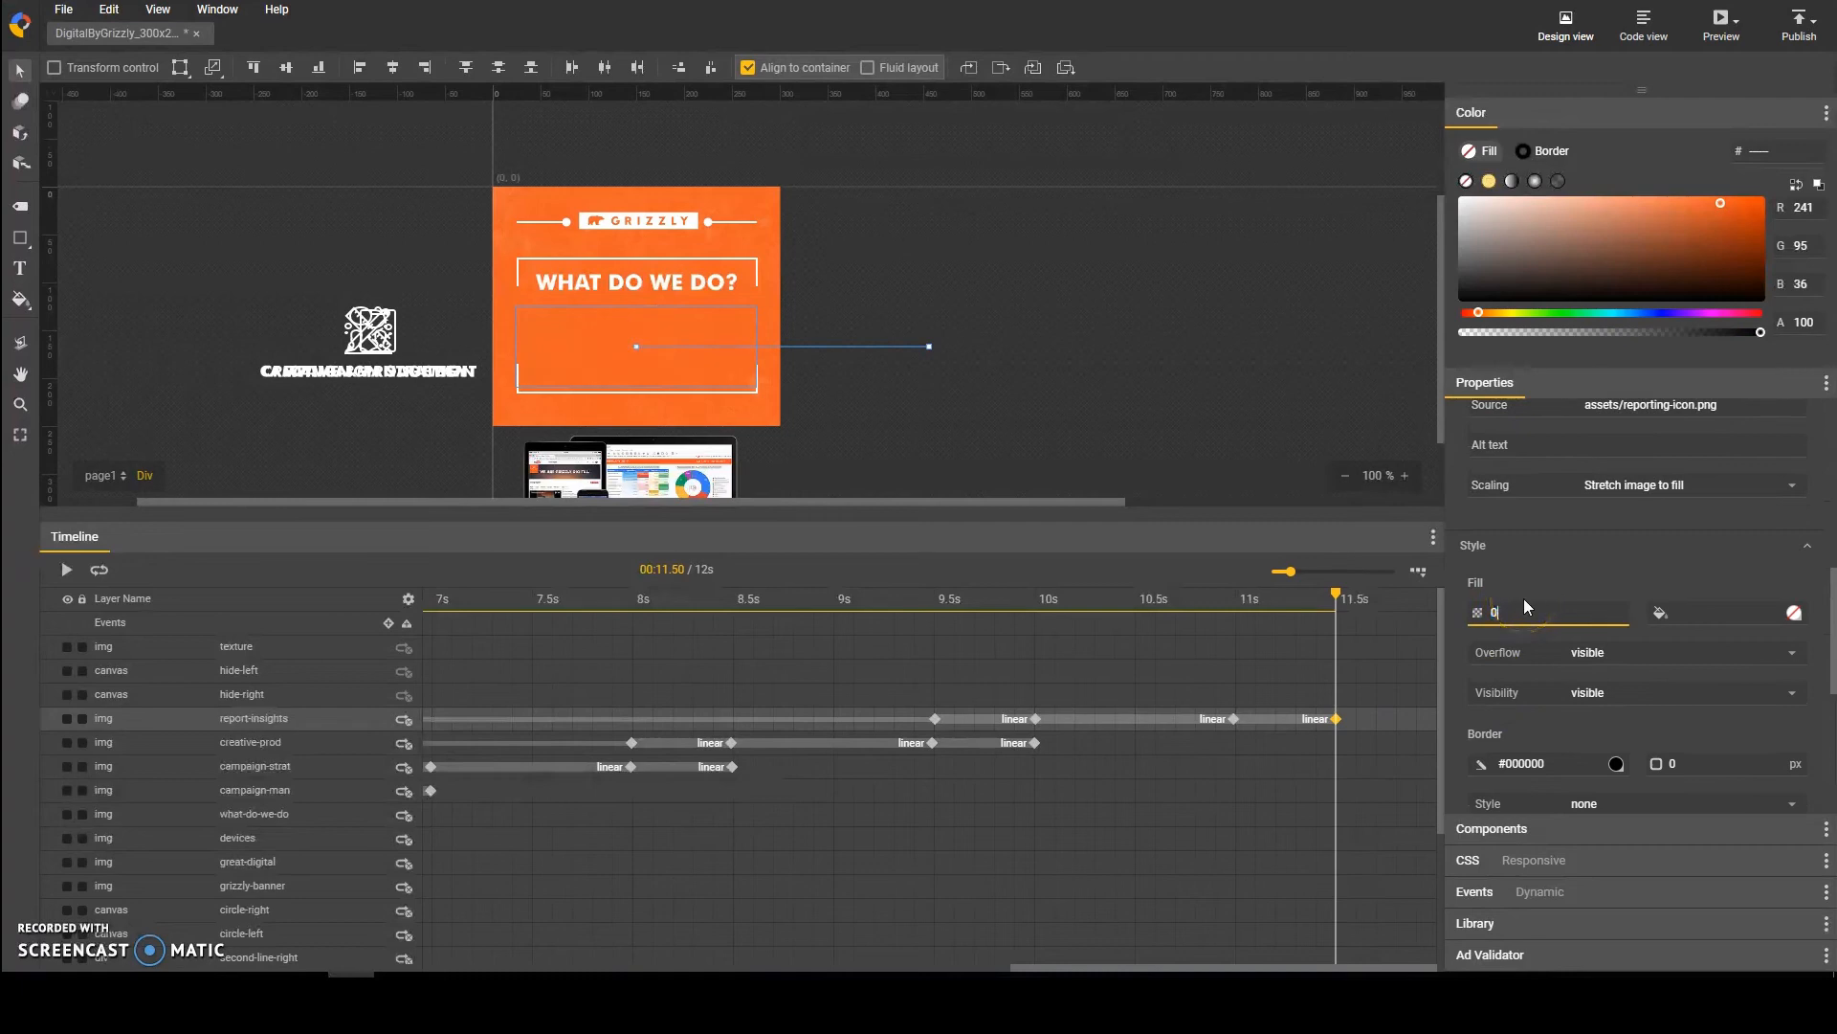
# Step: Insert keyframes on the what-do-we-do layer at 11 s and 11.5 s, matching the end keyframes of report-insights
pyautogui.click(599, 280)
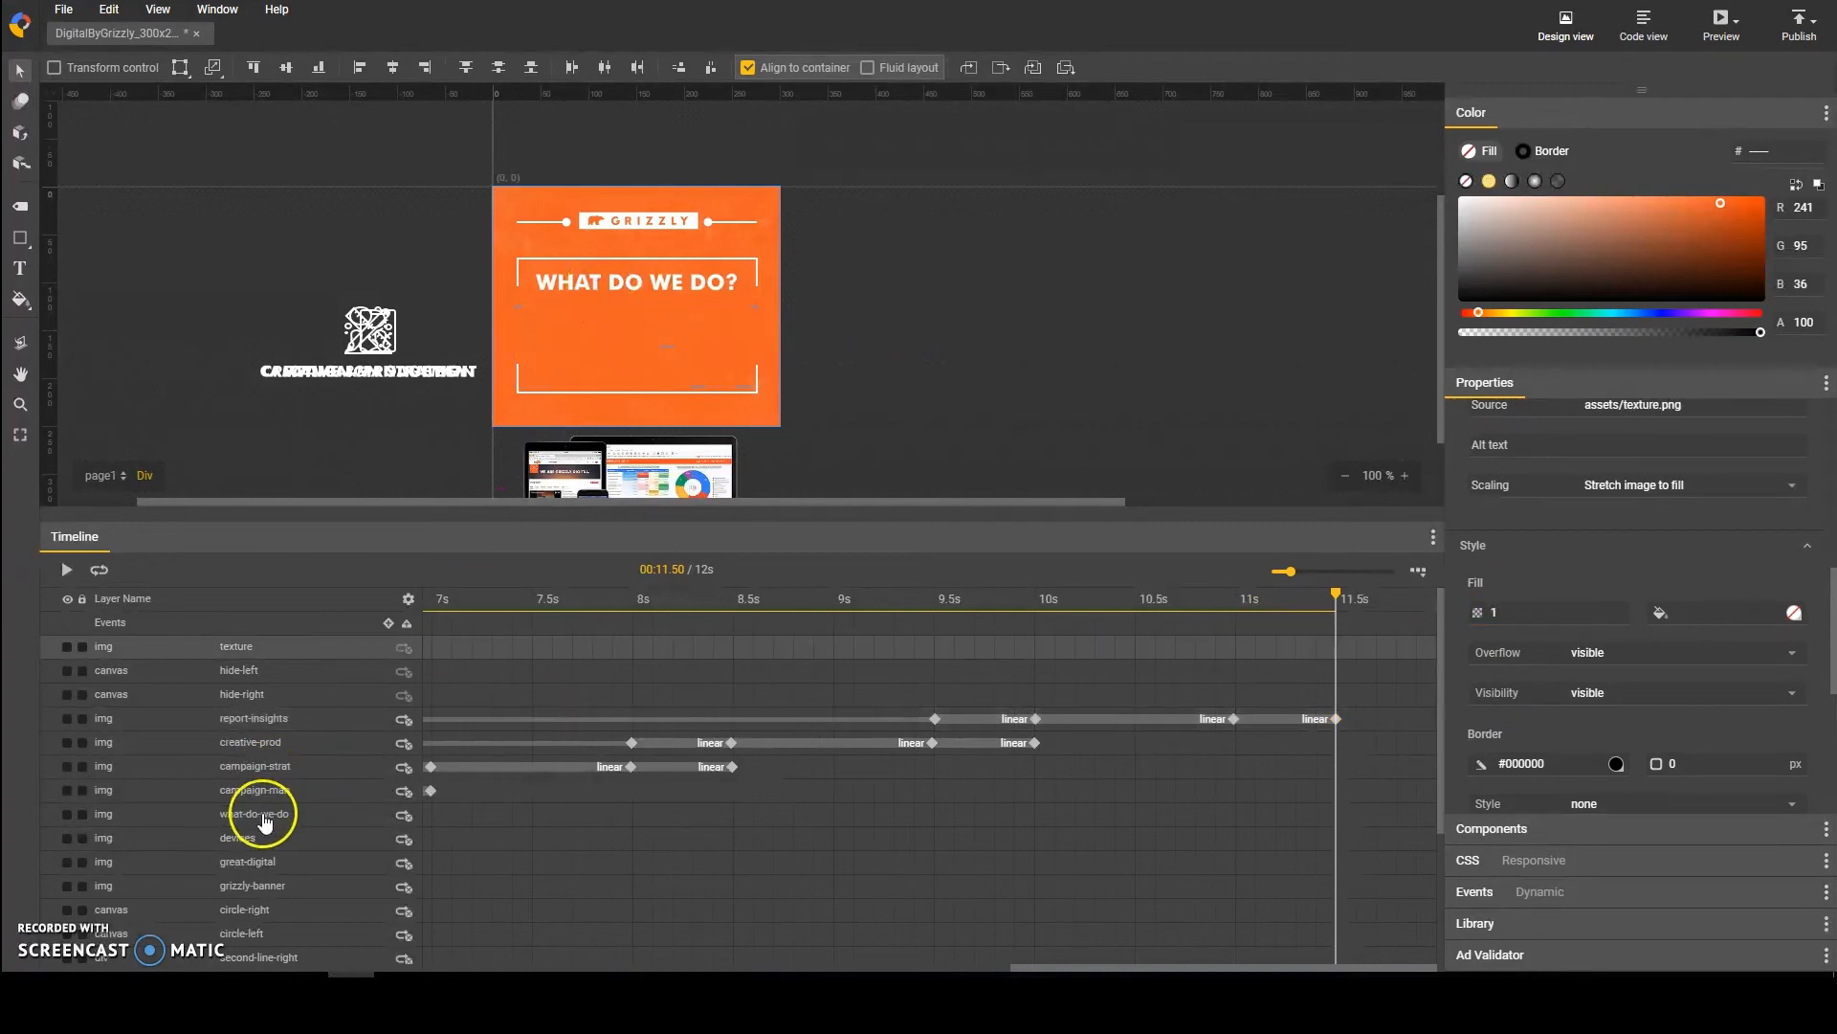
pyautogui.moveTo(1336, 595); pyautogui.dragTo(1244, 622)
pyautogui.click(1252, 719)
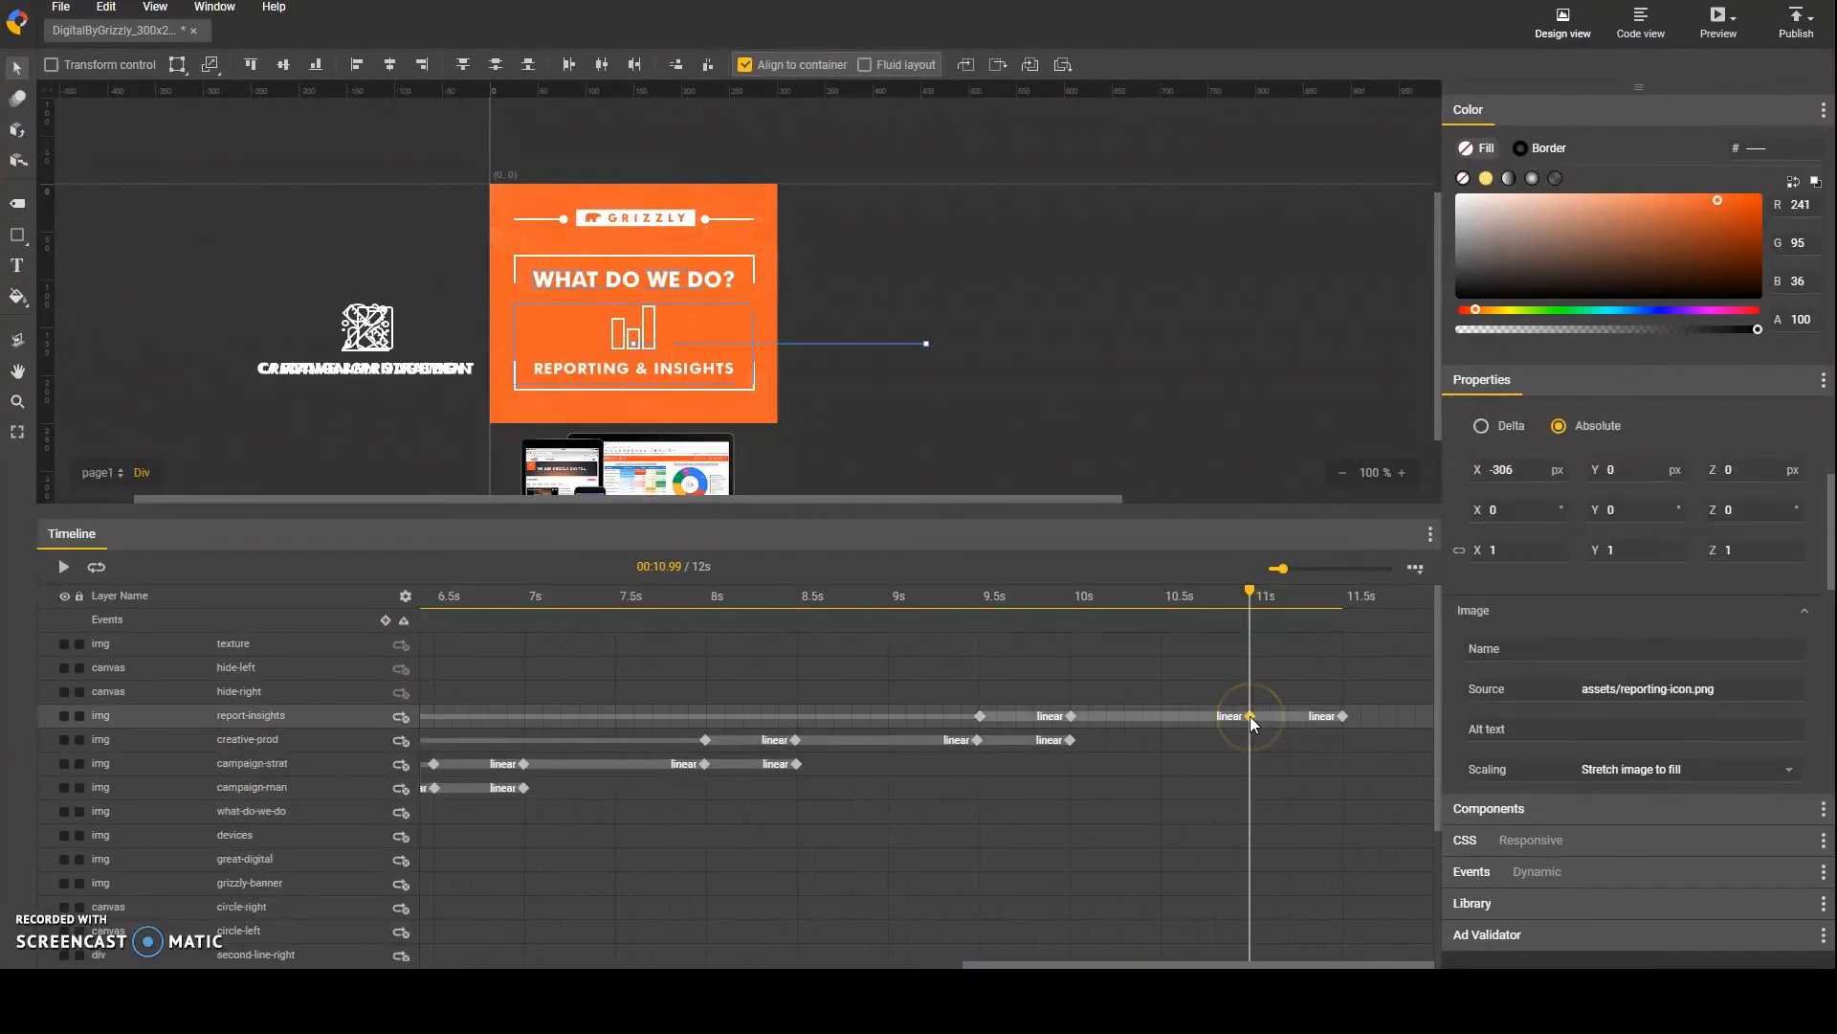
pyautogui.click(1248, 810)
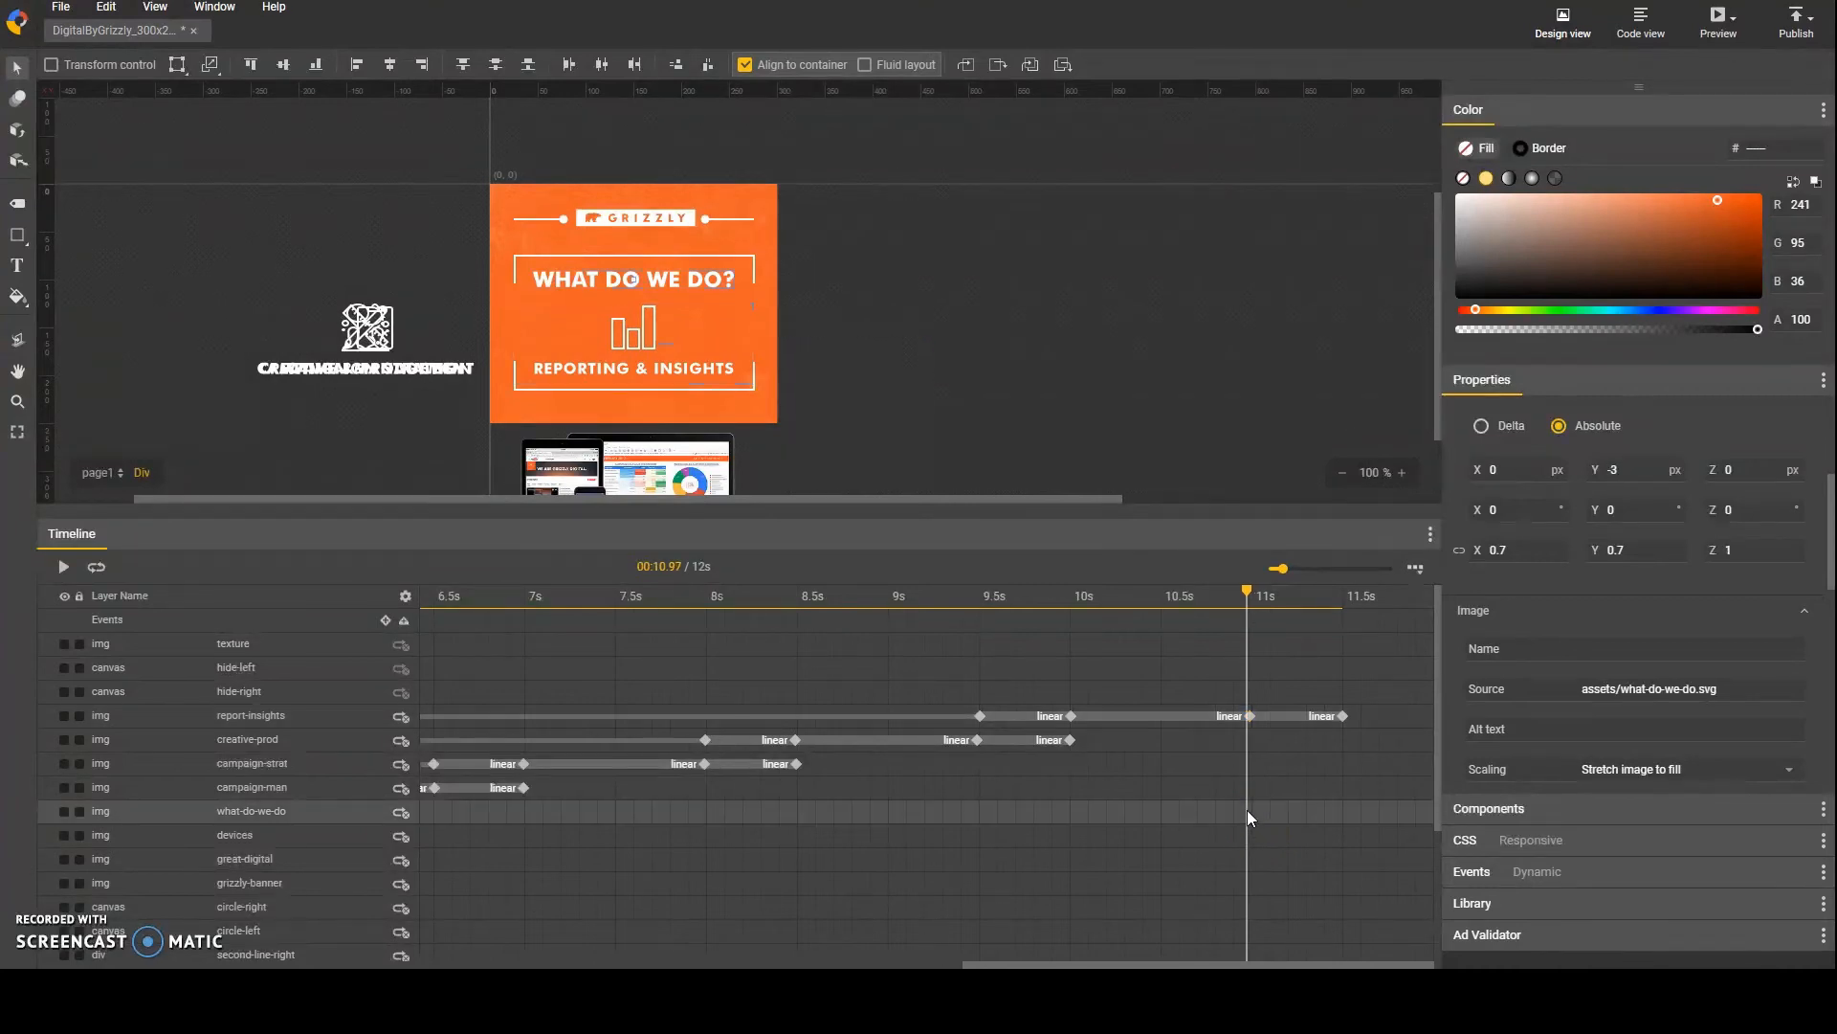
pyautogui.click(440, 815)
pyautogui.press('F6')
pyautogui.click(1344, 715)
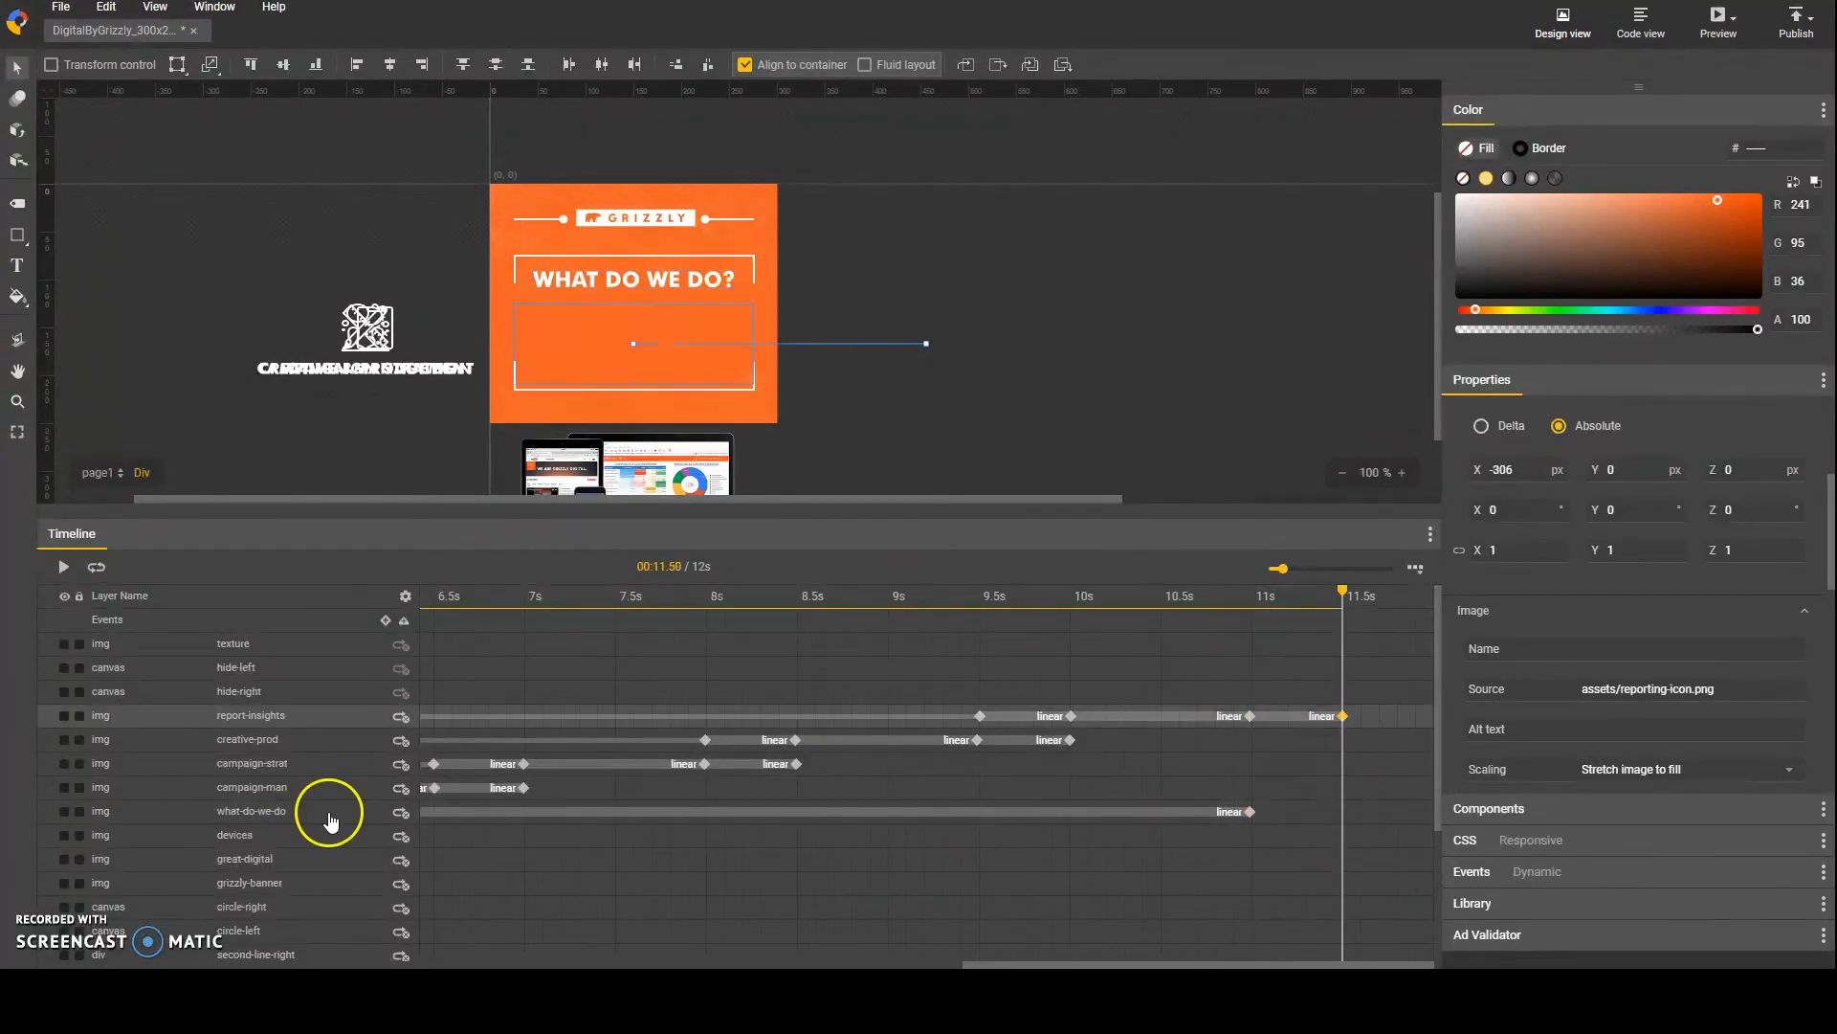
pyautogui.click(327, 813)
pyautogui.press('F6')
pyautogui.click(1250, 811)
pyautogui.click(1344, 812)
# Step: Scale the what-do-we-do layer to 0 in X and Y at its 11.5 s keyframe and save the project
pyautogui.click(1520, 550)
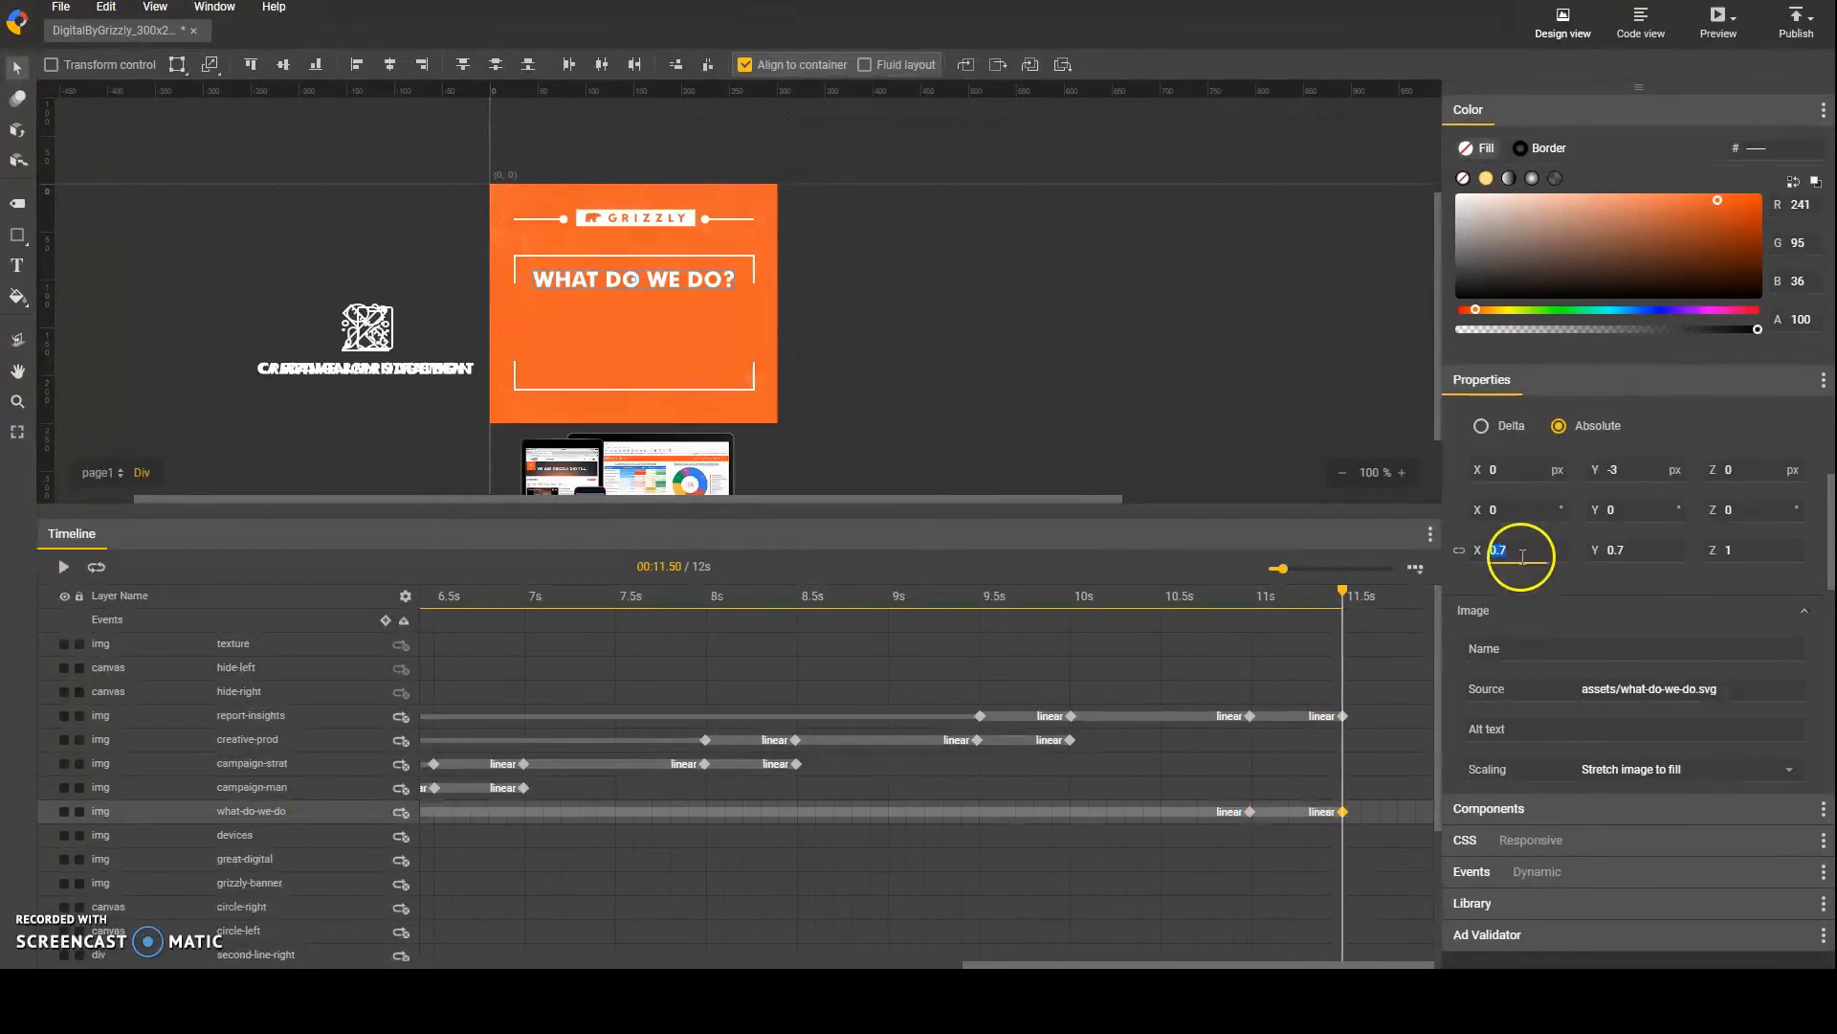
pyautogui.write('0')
pyautogui.press('Tab')
pyautogui.write('0')
pyautogui.moveTo(1343, 593)
pyautogui.mouseDown()
pyautogui.moveTo(1174, 595)
pyautogui.moveTo(1361, 593)
pyautogui.mouseUp()
pyautogui.click(60, 7)
pyautogui.click(1008, 410)
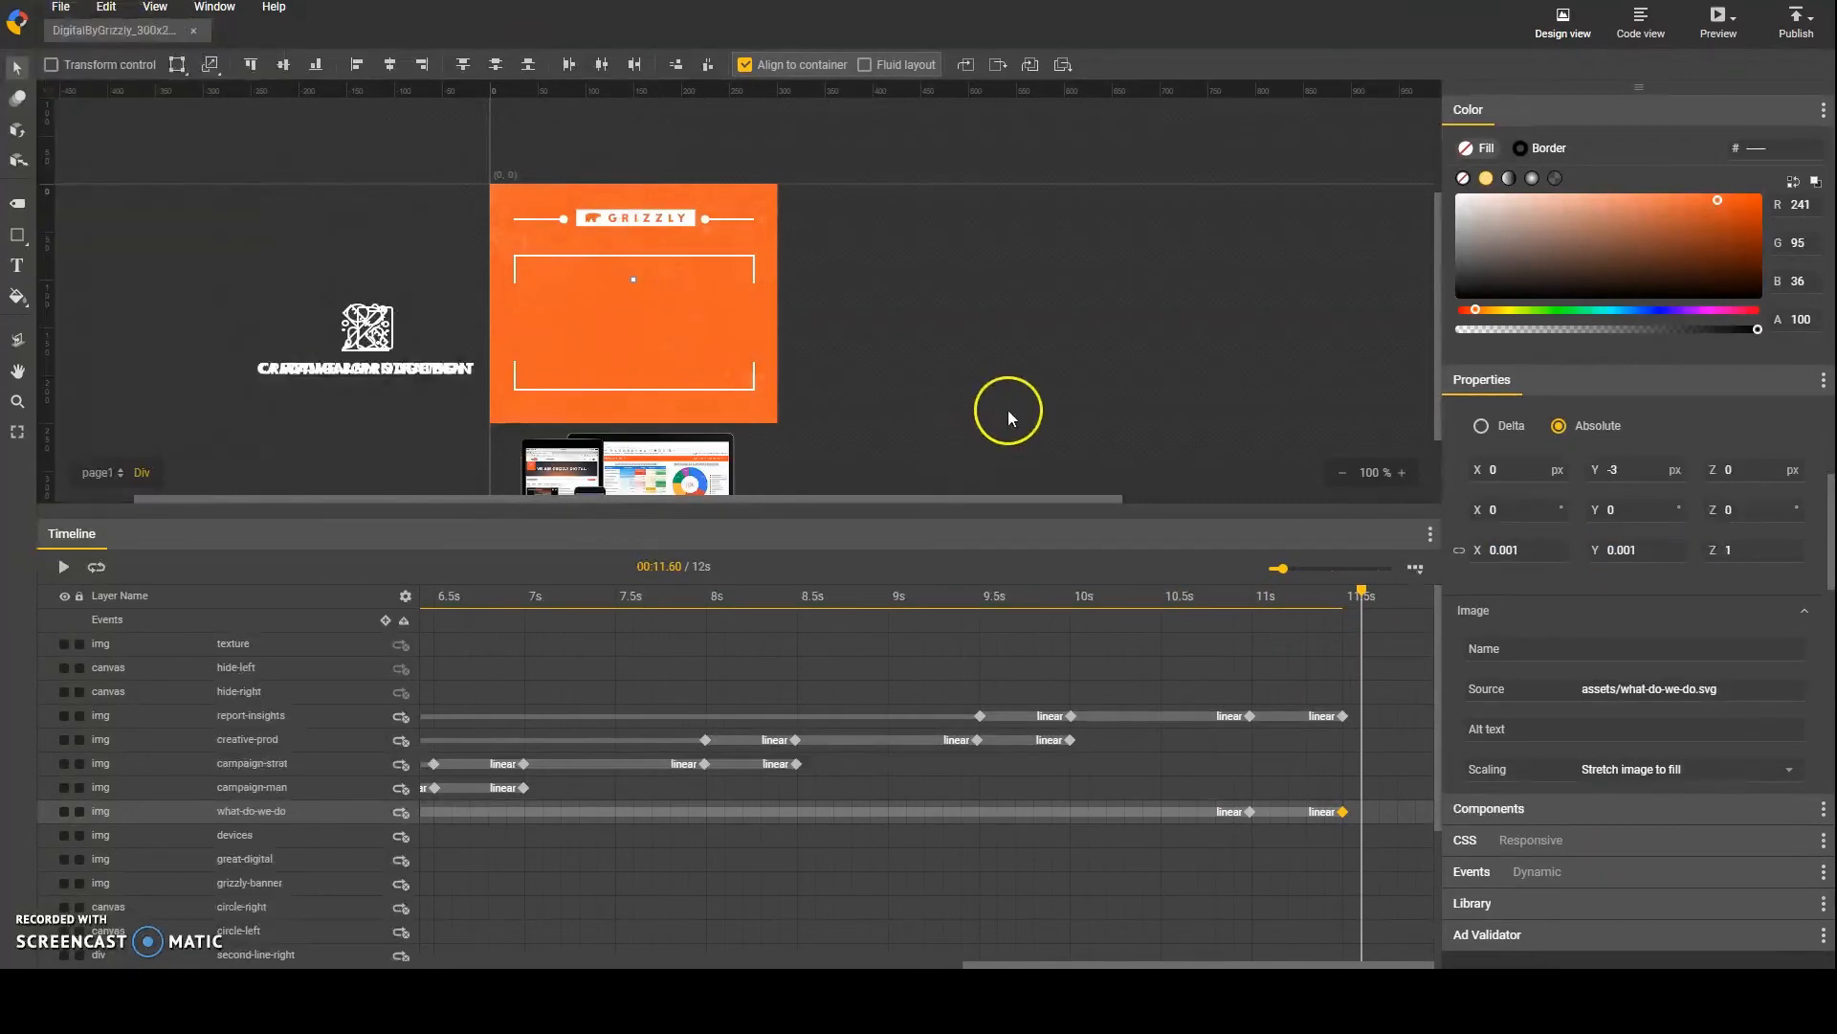
# Step: Import want-to-know-more.svg from the raw-assets folder and rename its layer wat-to-know-more
pyautogui.click(60, 7)
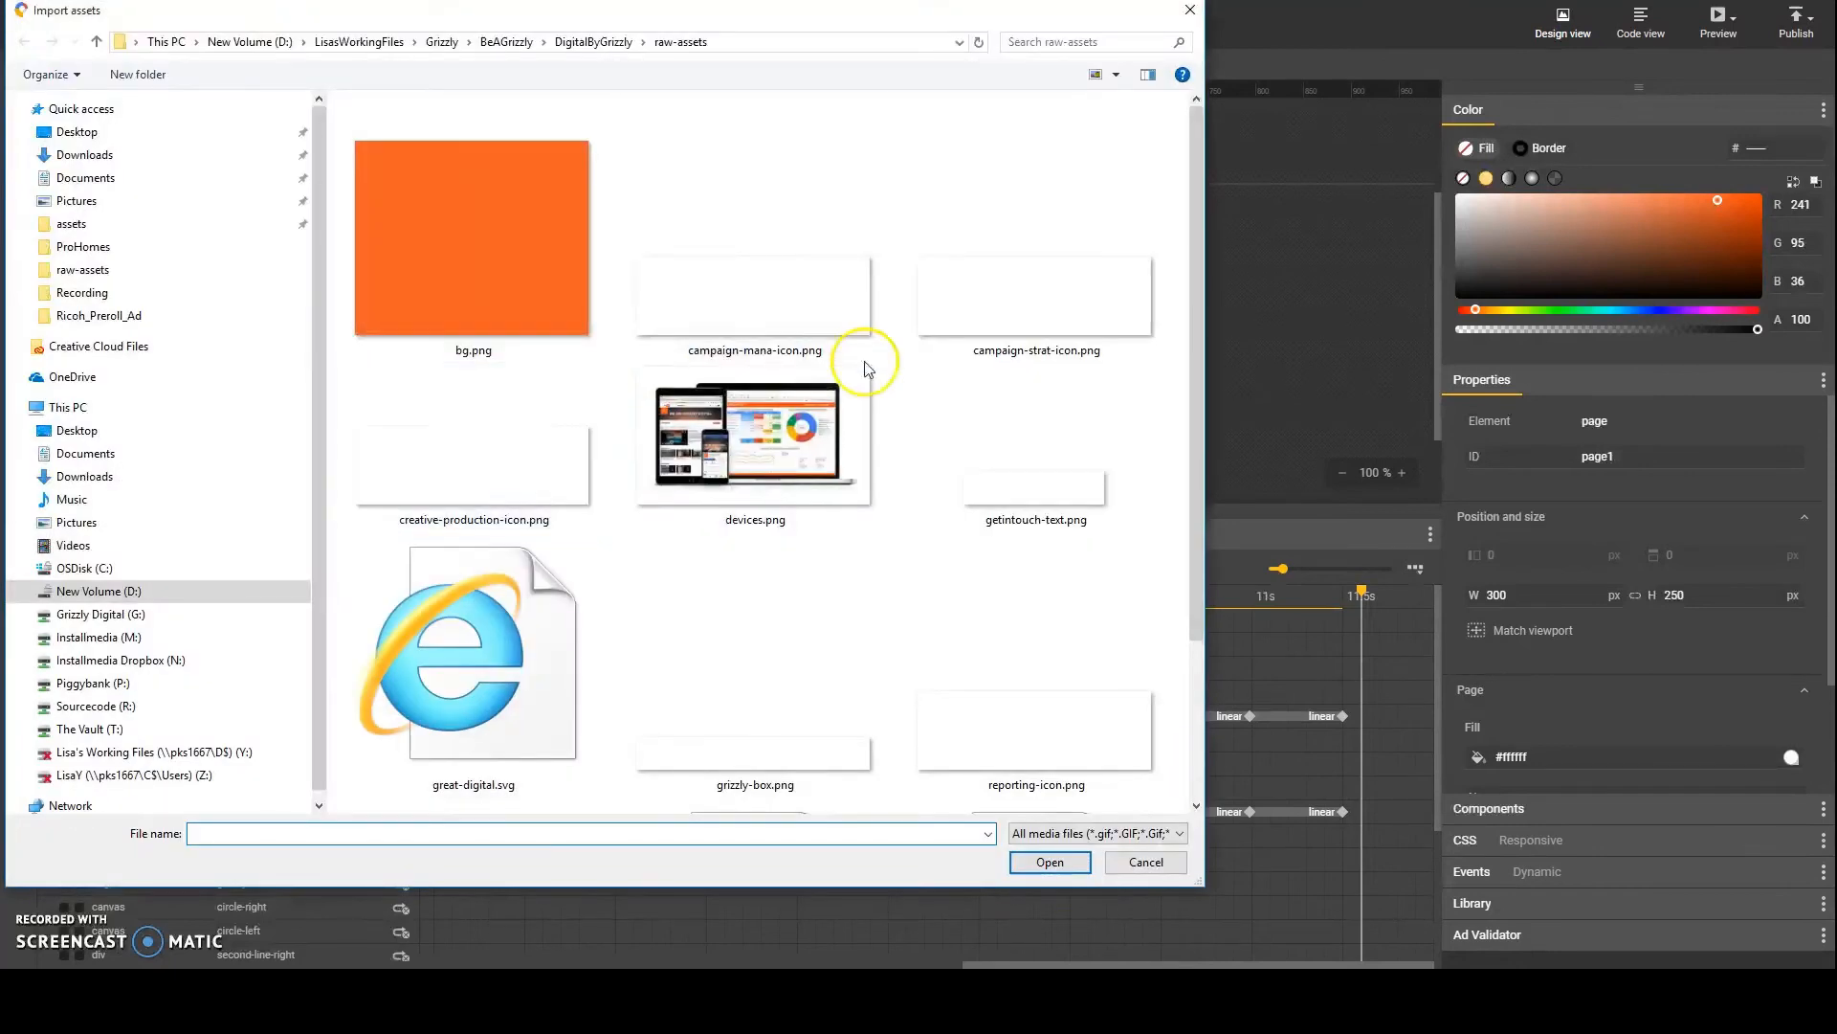
pyautogui.scroll(-3, 967, 459)
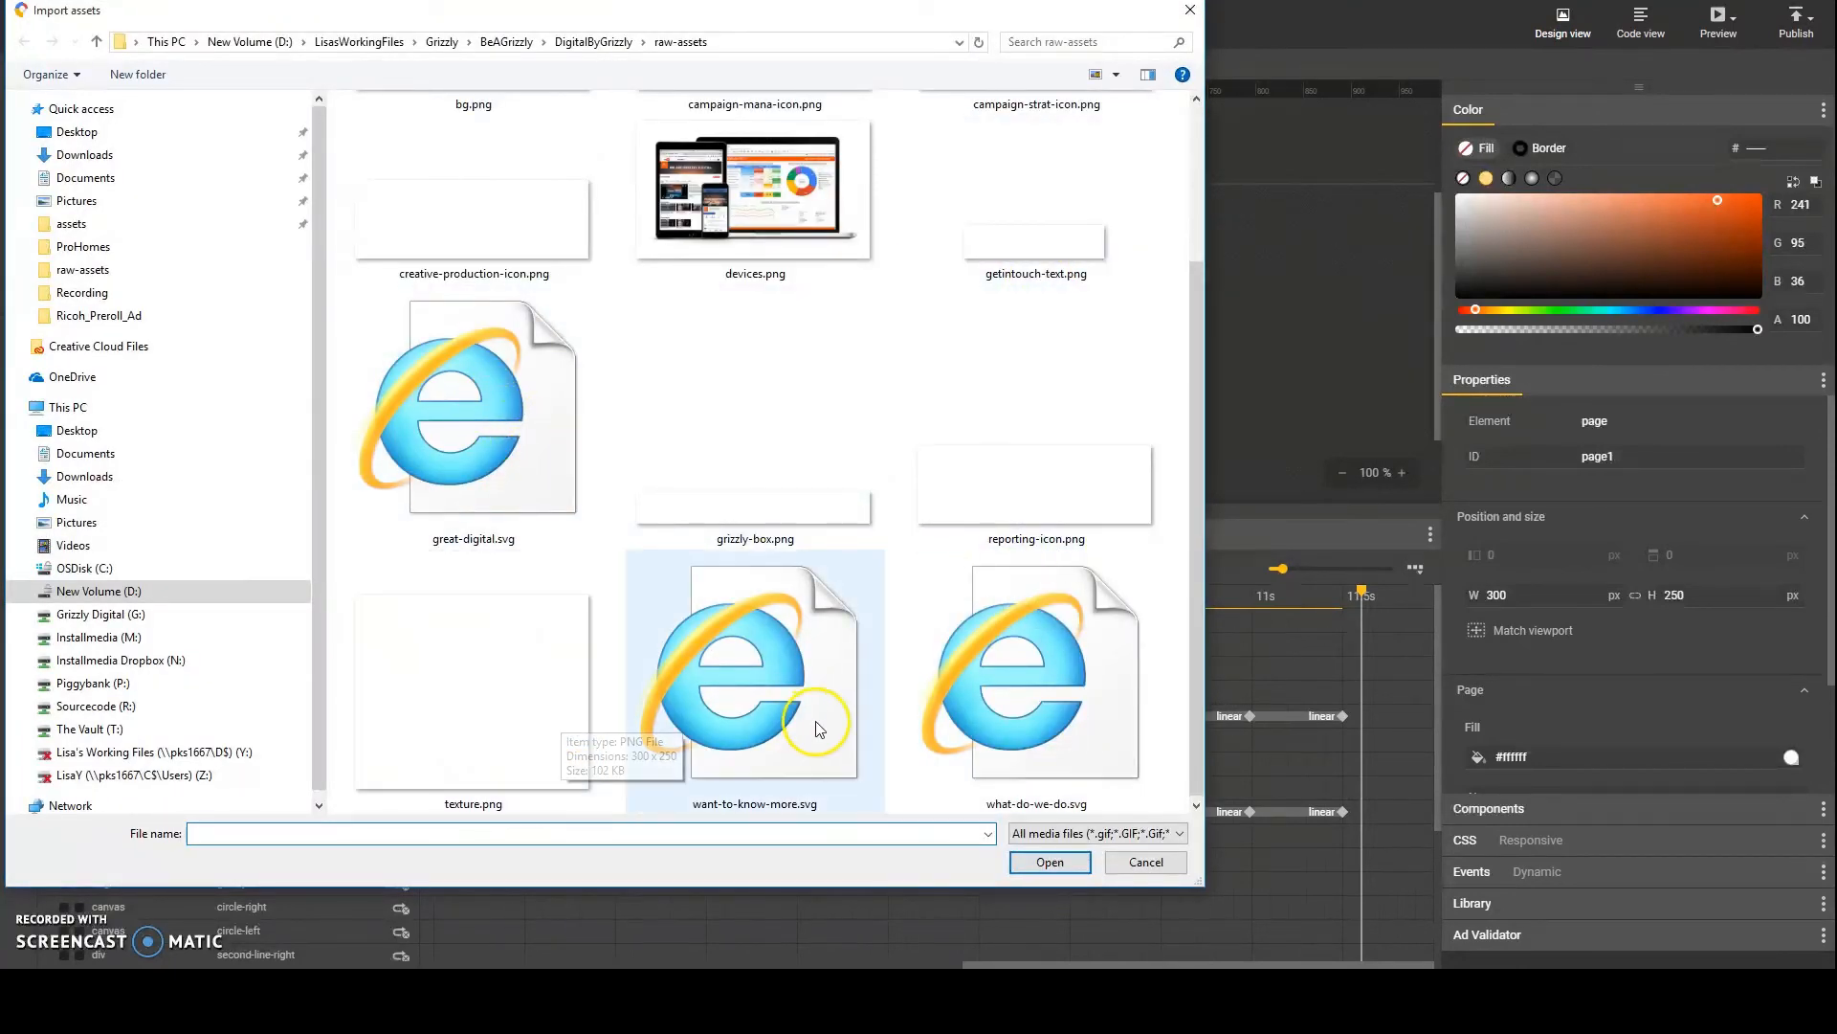
pyautogui.click(769, 655)
pyautogui.click(1063, 862)
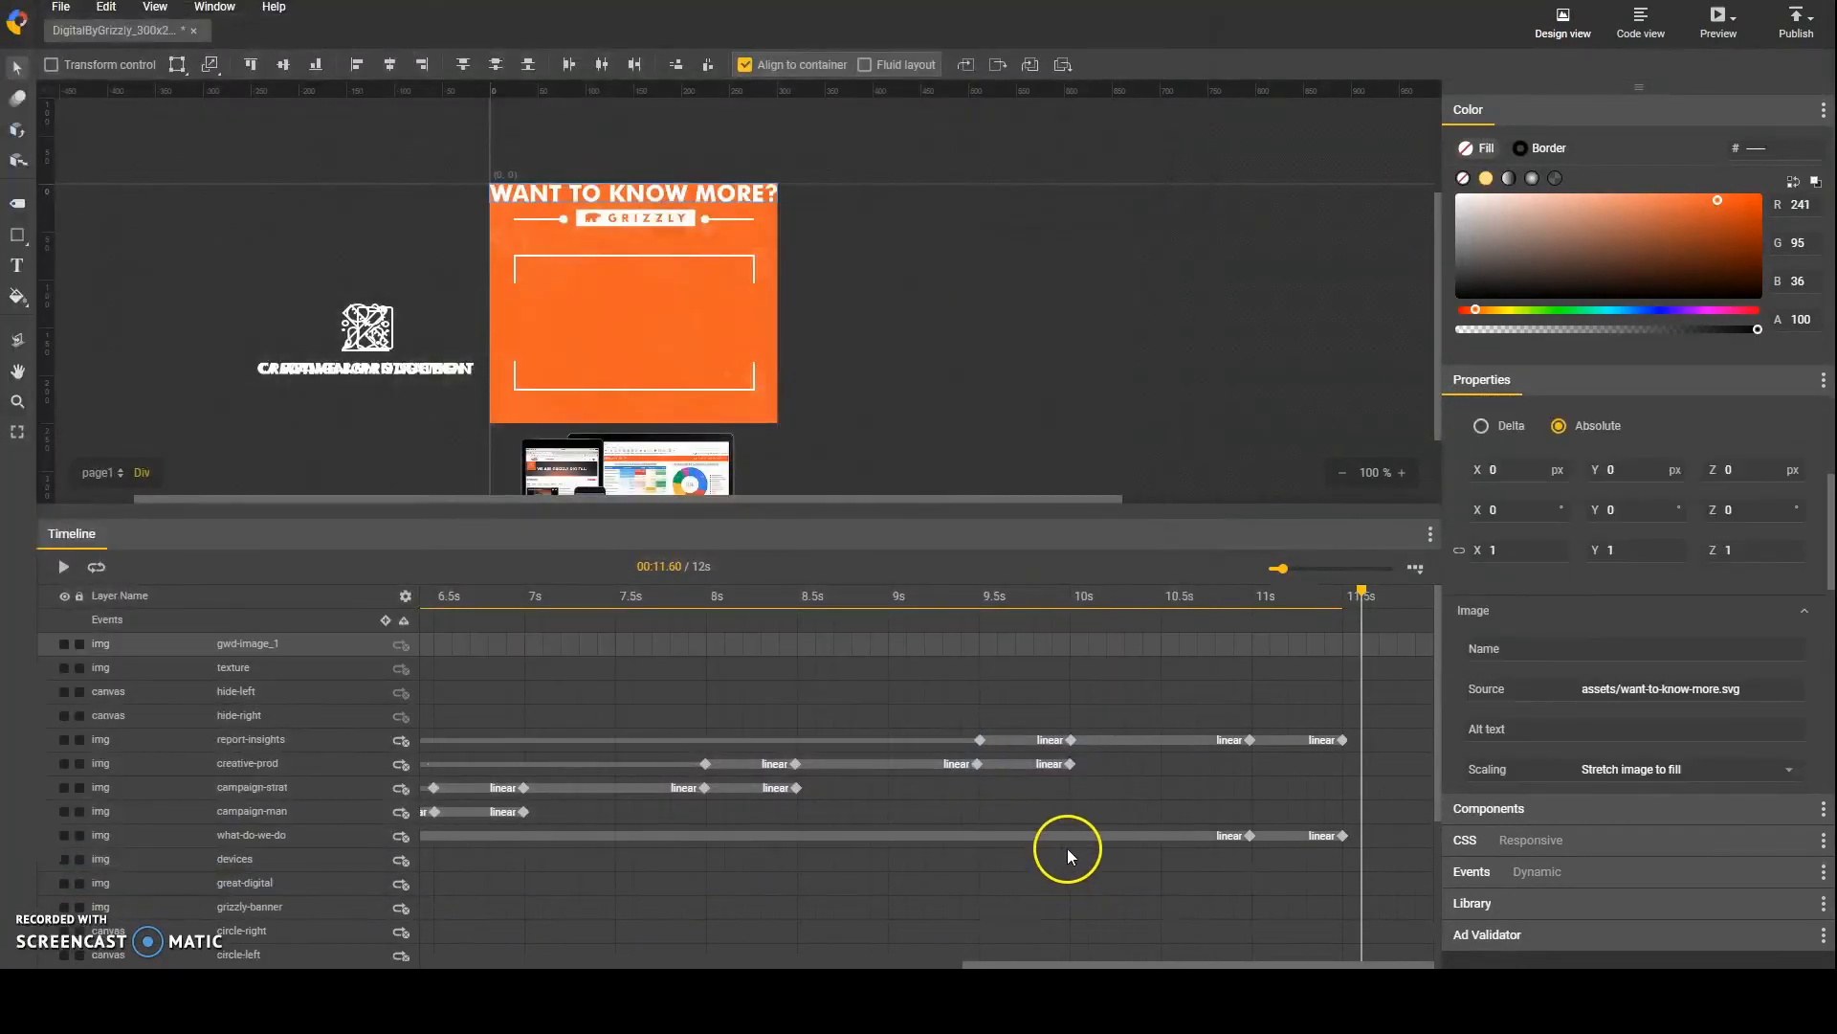
pyautogui.rightClick(284, 643)
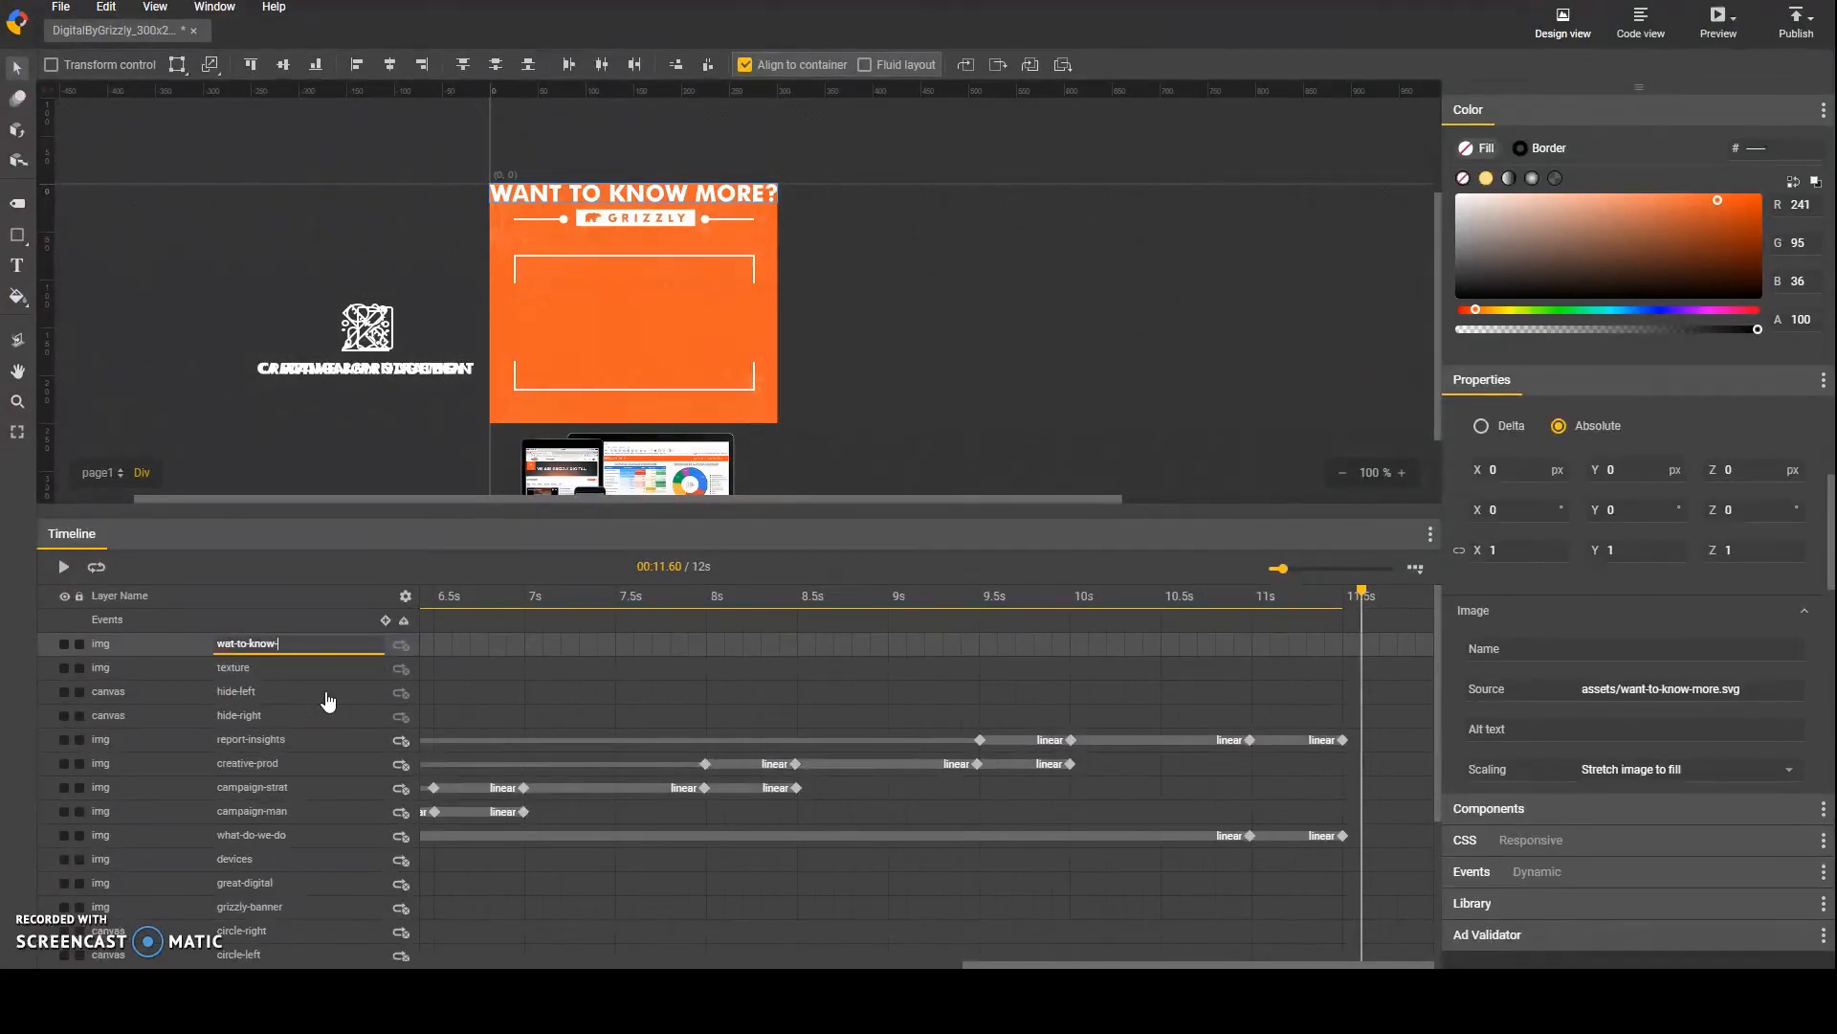
# Step: Insert keyframes on the wat-to-know-more layer at about 11.5 s and 12 s
pyautogui.moveTo(1357, 599); pyautogui.dragTo(1347, 607)
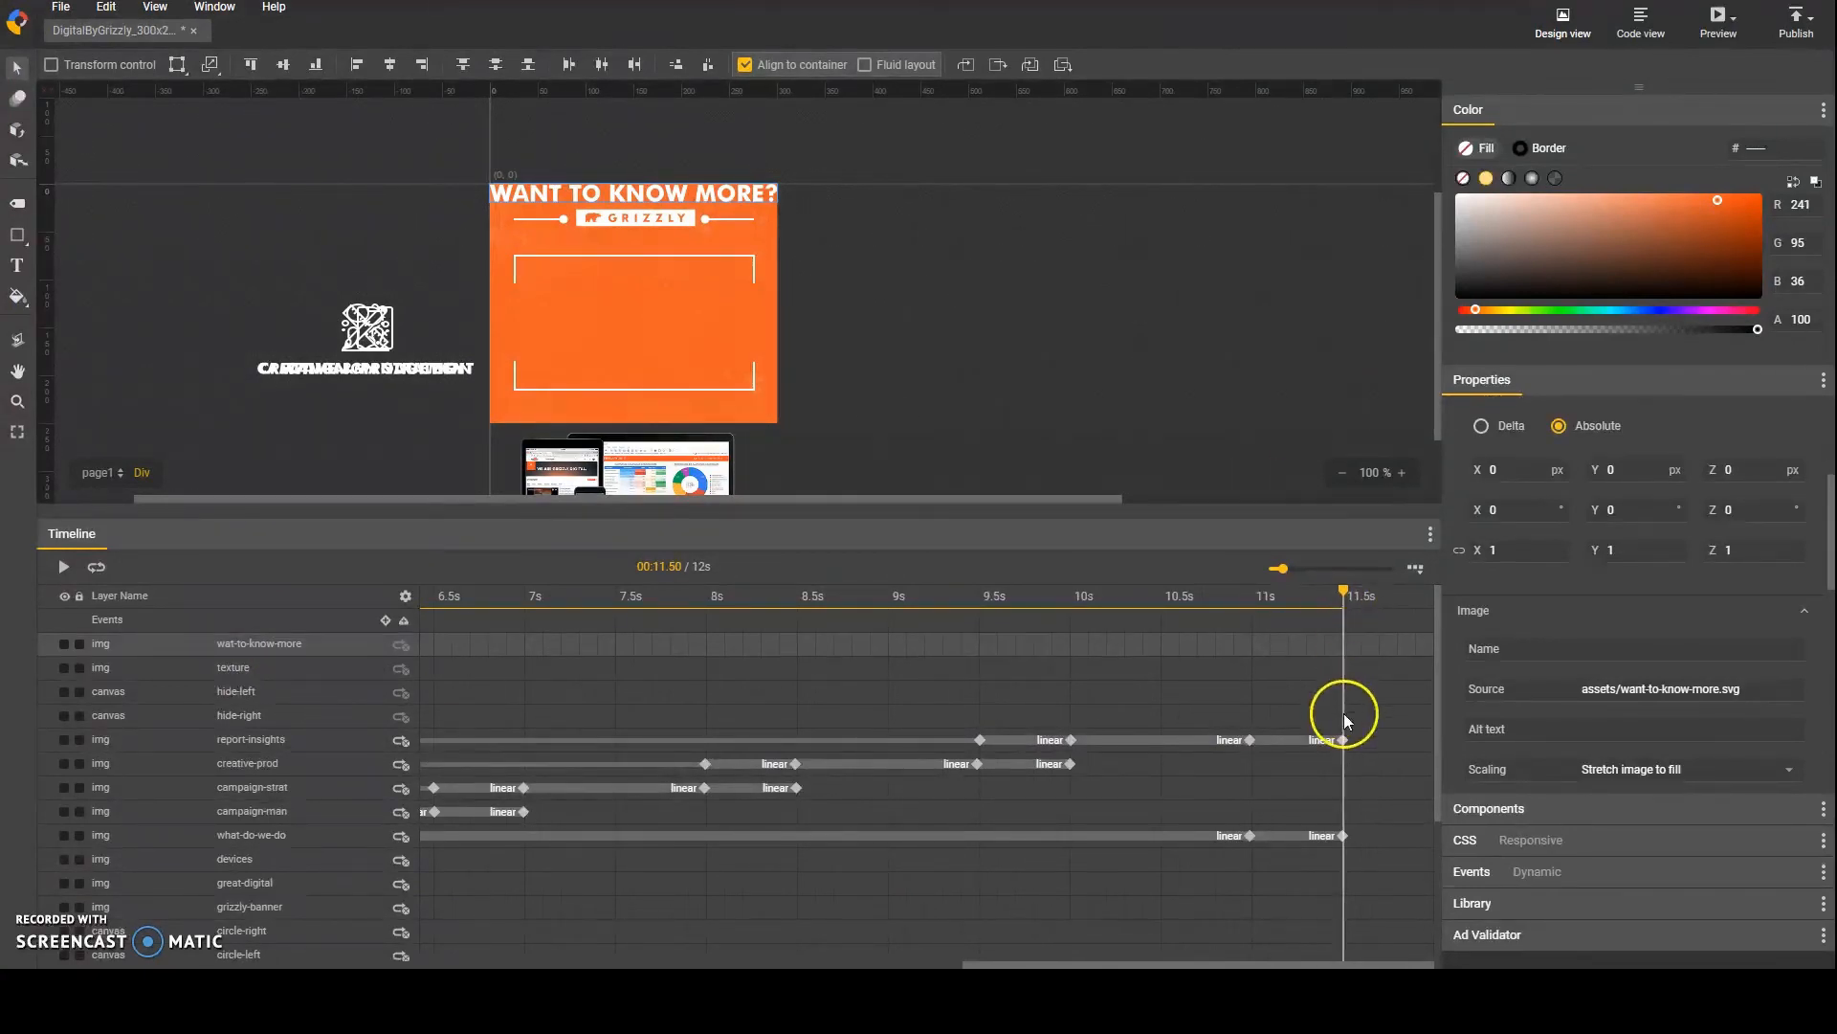
pyautogui.click(1344, 740)
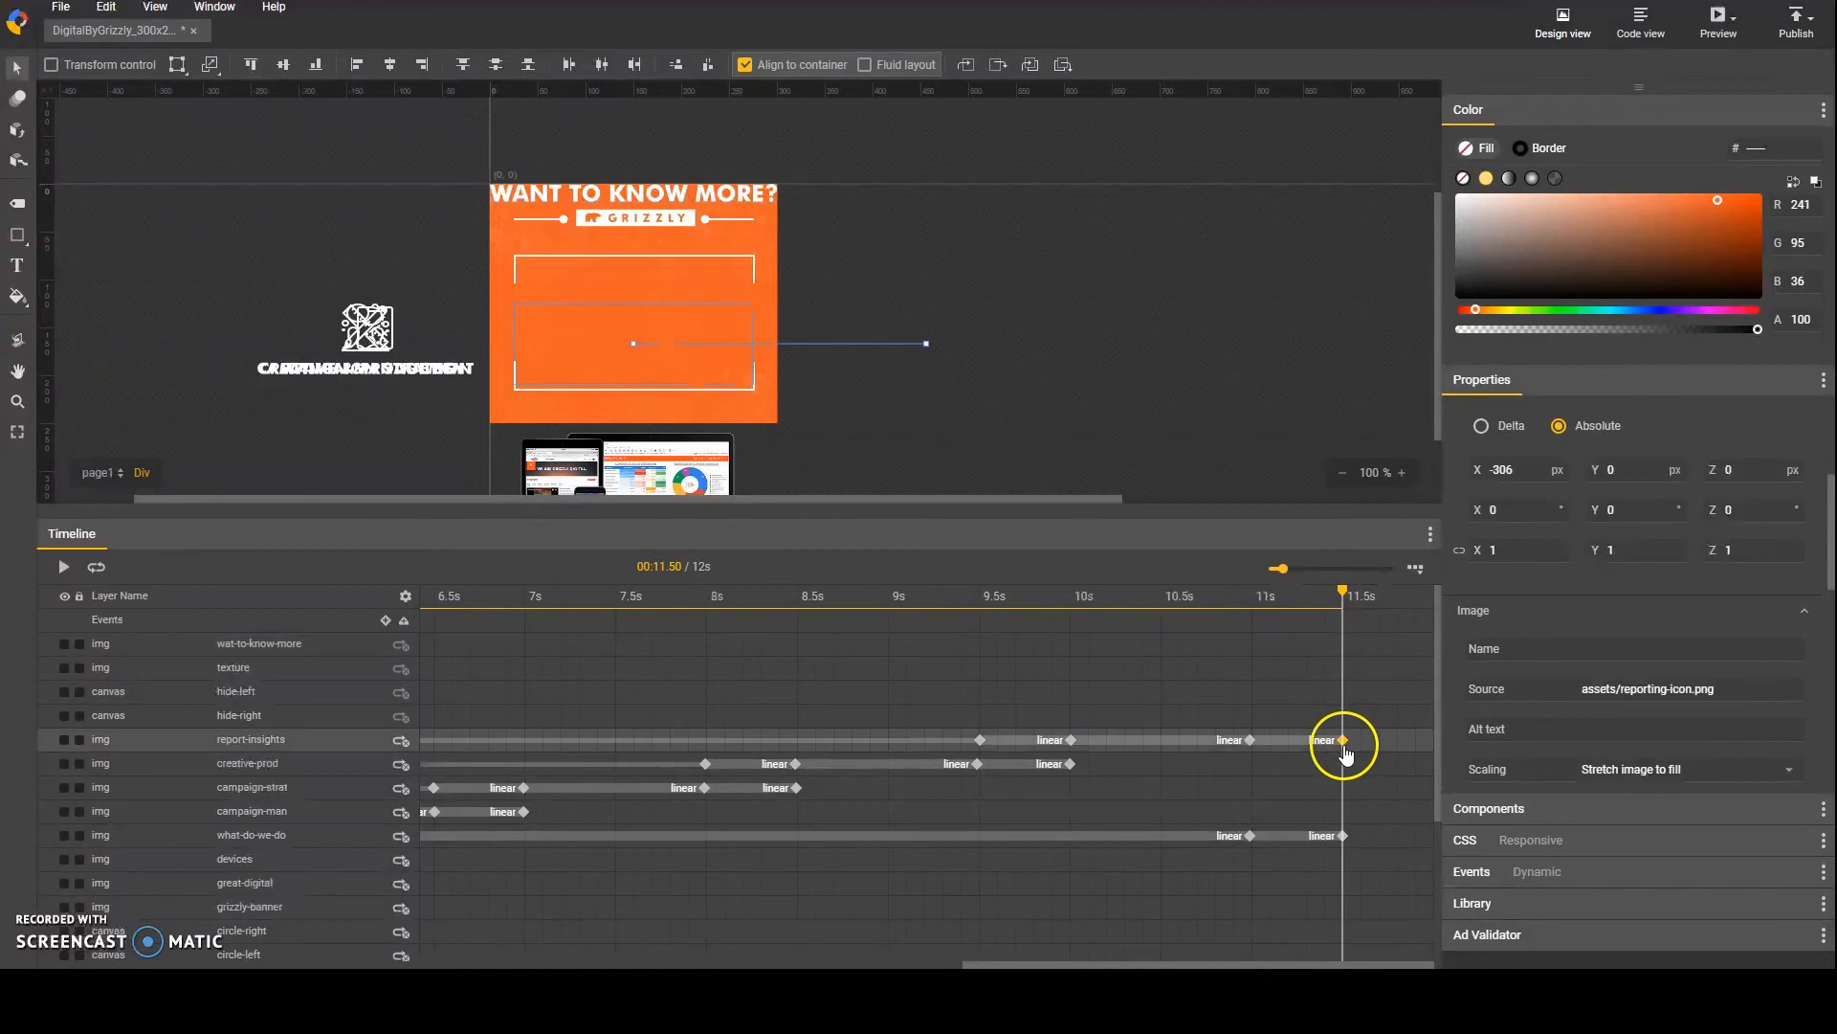
pyautogui.click(1341, 636)
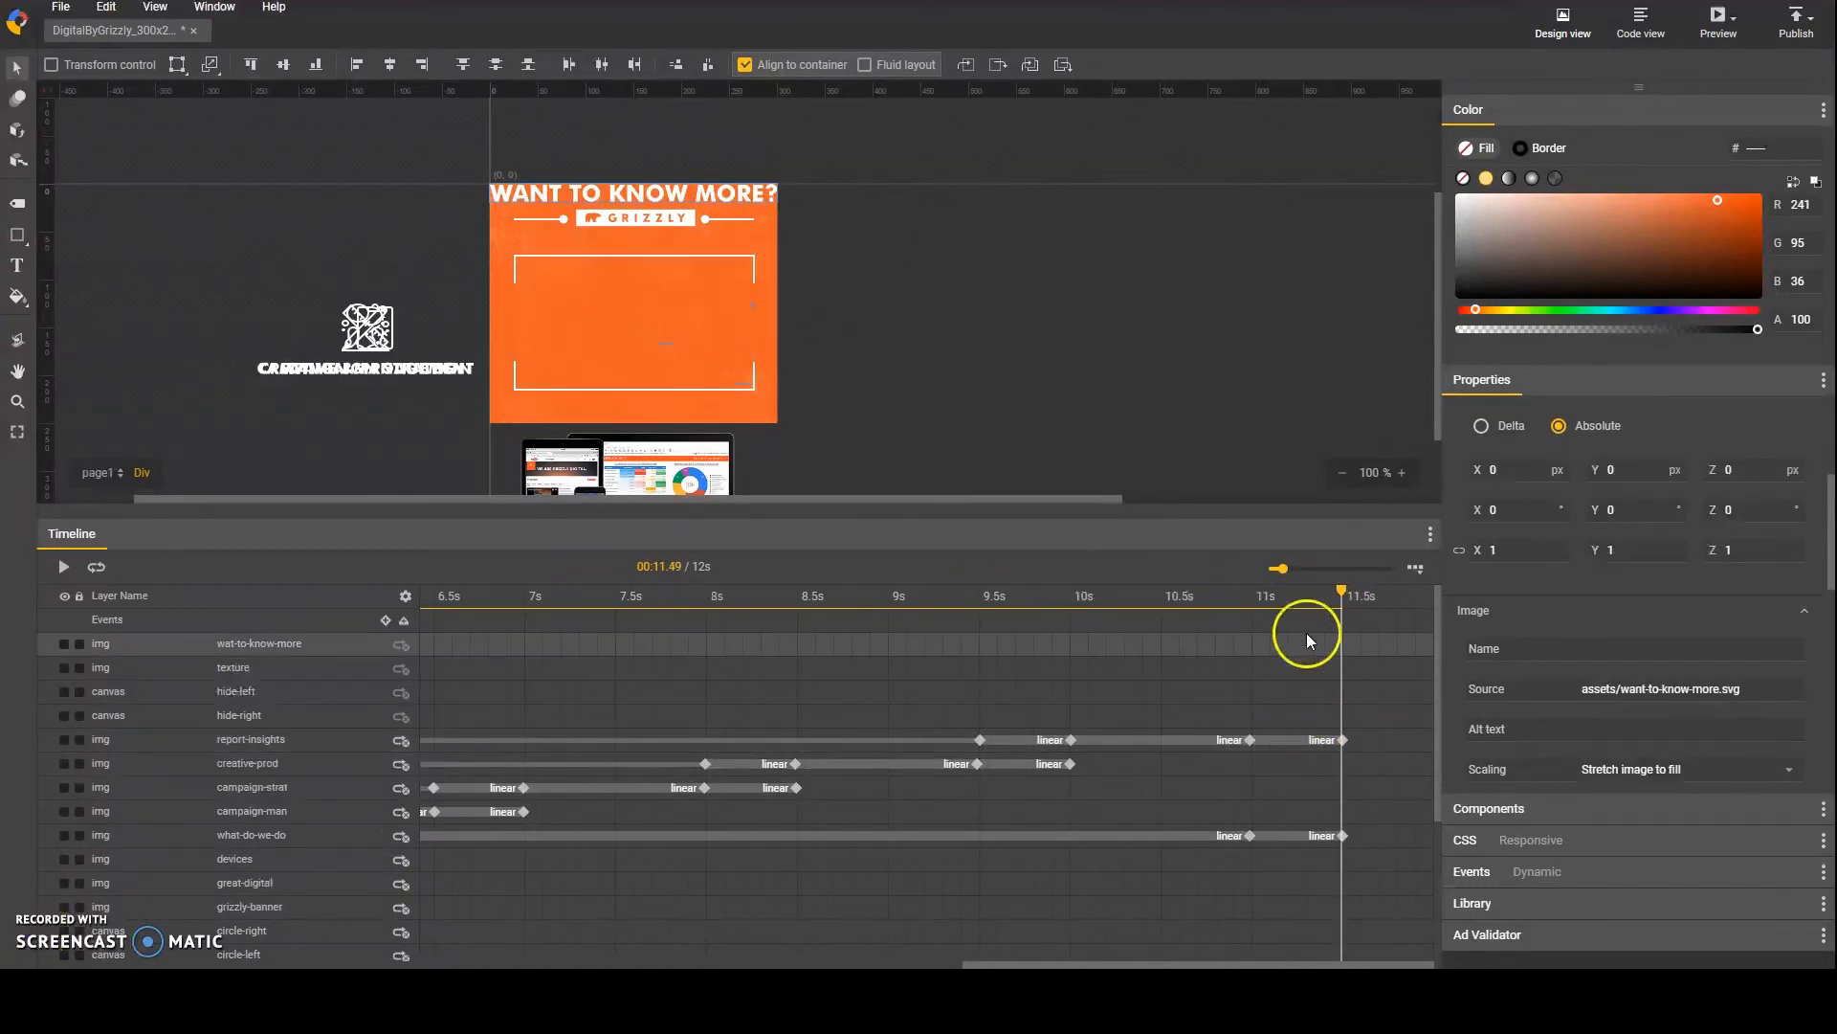
pyautogui.click(1342, 741)
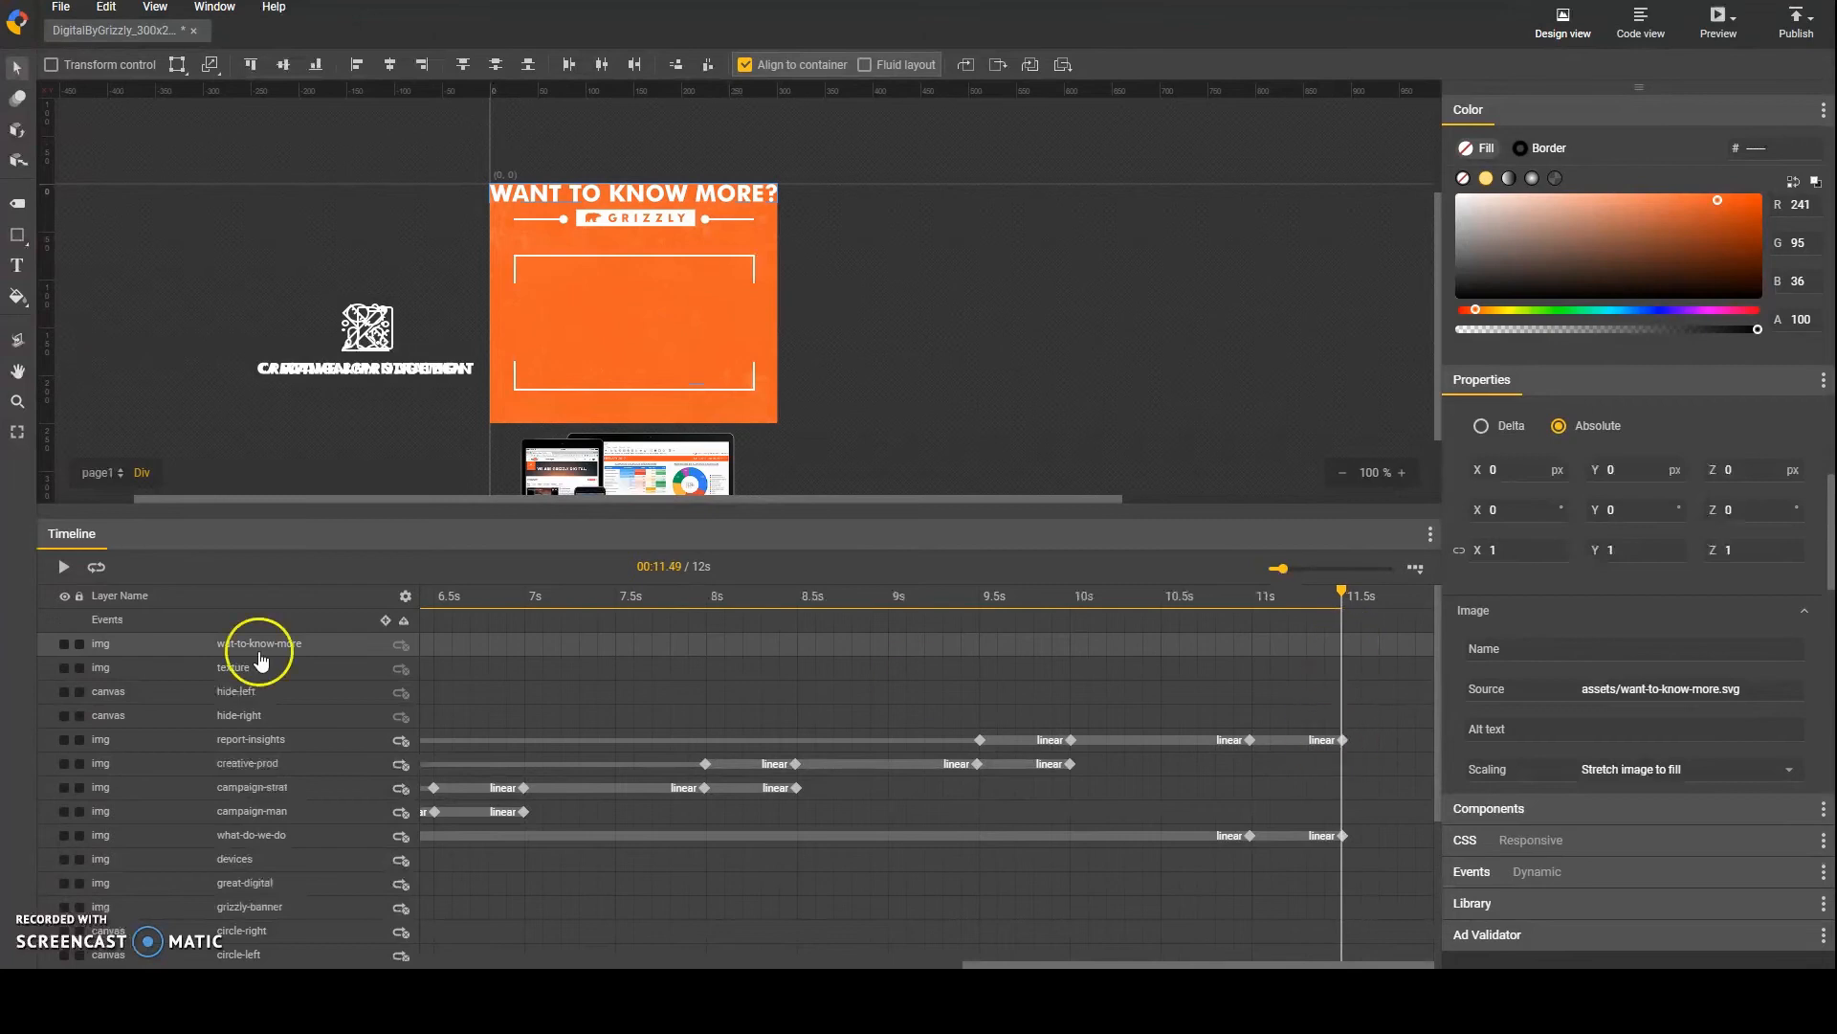
pyautogui.click(1342, 739)
pyautogui.click(1343, 644)
pyautogui.press('F6')
pyautogui.moveTo(1343, 645); pyautogui.dragTo(774, 654)
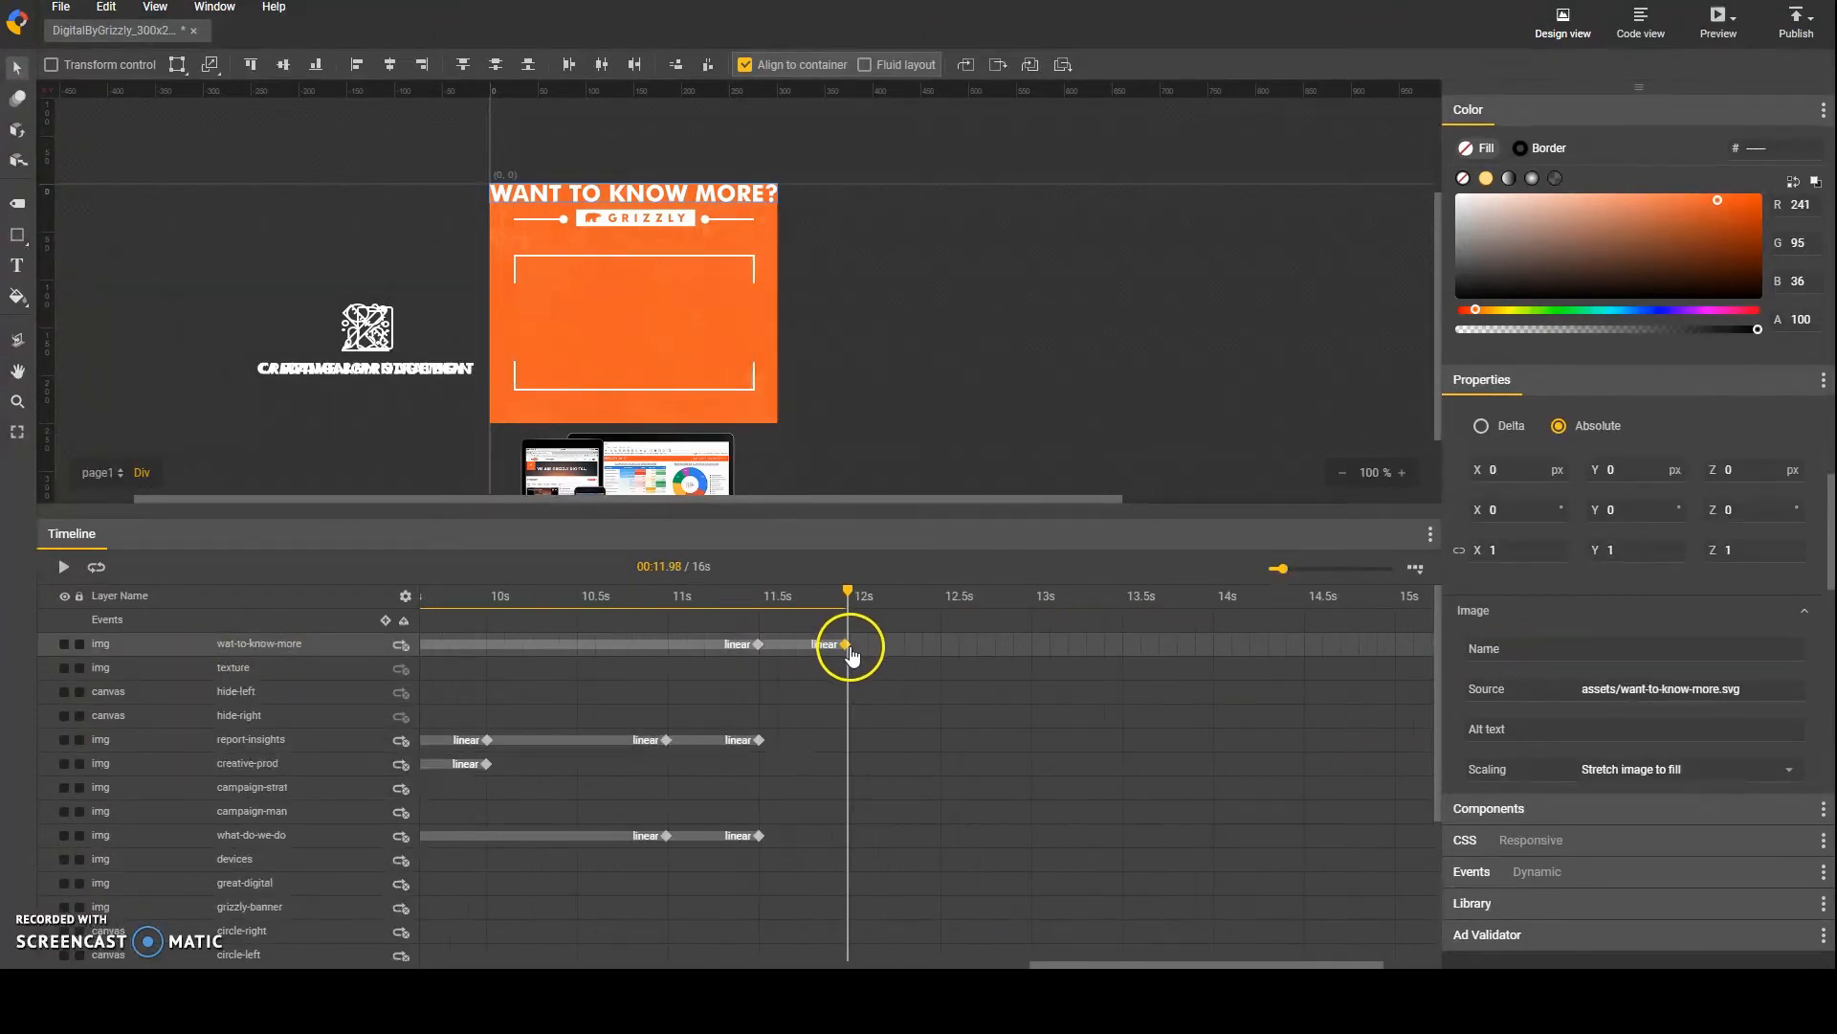
# Step: Set the wat-to-know-more layer's opacity to 0 at its 11.5 s keyframe
pyautogui.click(759, 644)
pyautogui.scroll(-3, 1593, 682)
pyautogui.click(1519, 613)
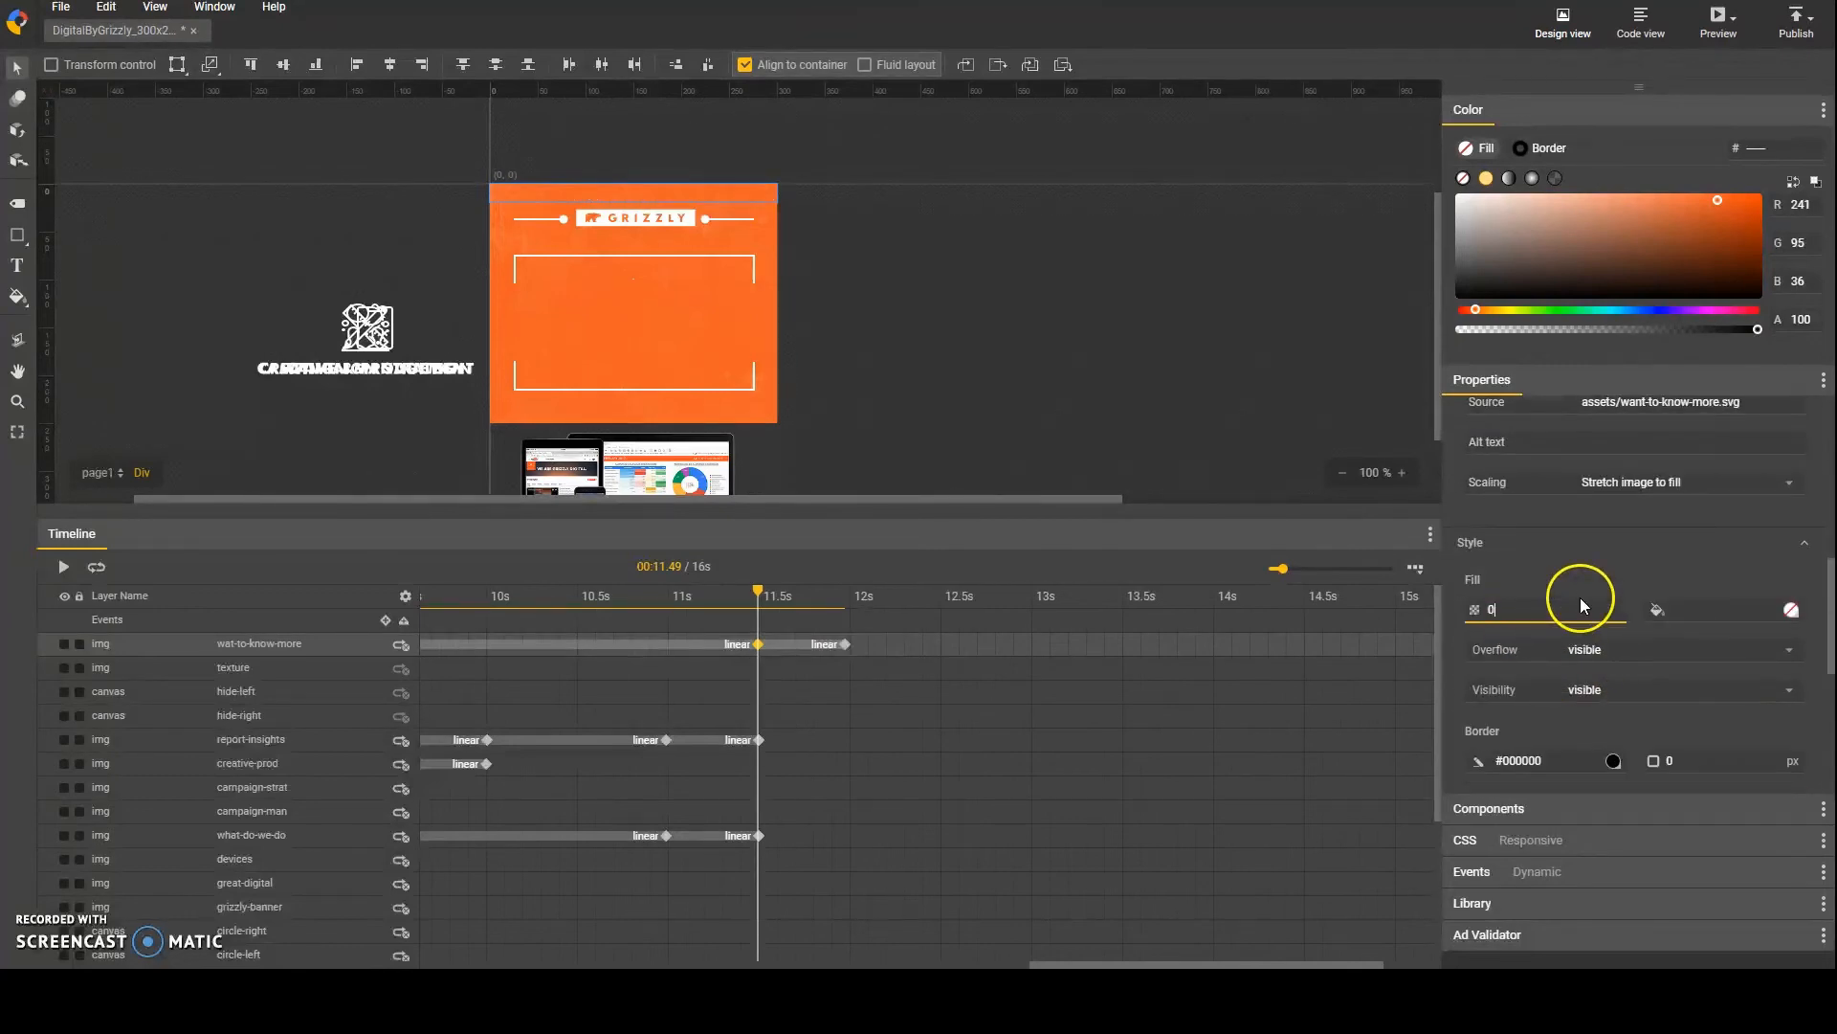
pyautogui.click(848, 645)
pyautogui.click(1553, 603)
# Step: Scale the wat-to-know-more layer to 0.7 in X and Y at its 11.5 s keyframe
pyautogui.click(758, 644)
pyautogui.scroll(4, 1573, 584)
pyautogui.click(1526, 648)
pyautogui.write('0.7')
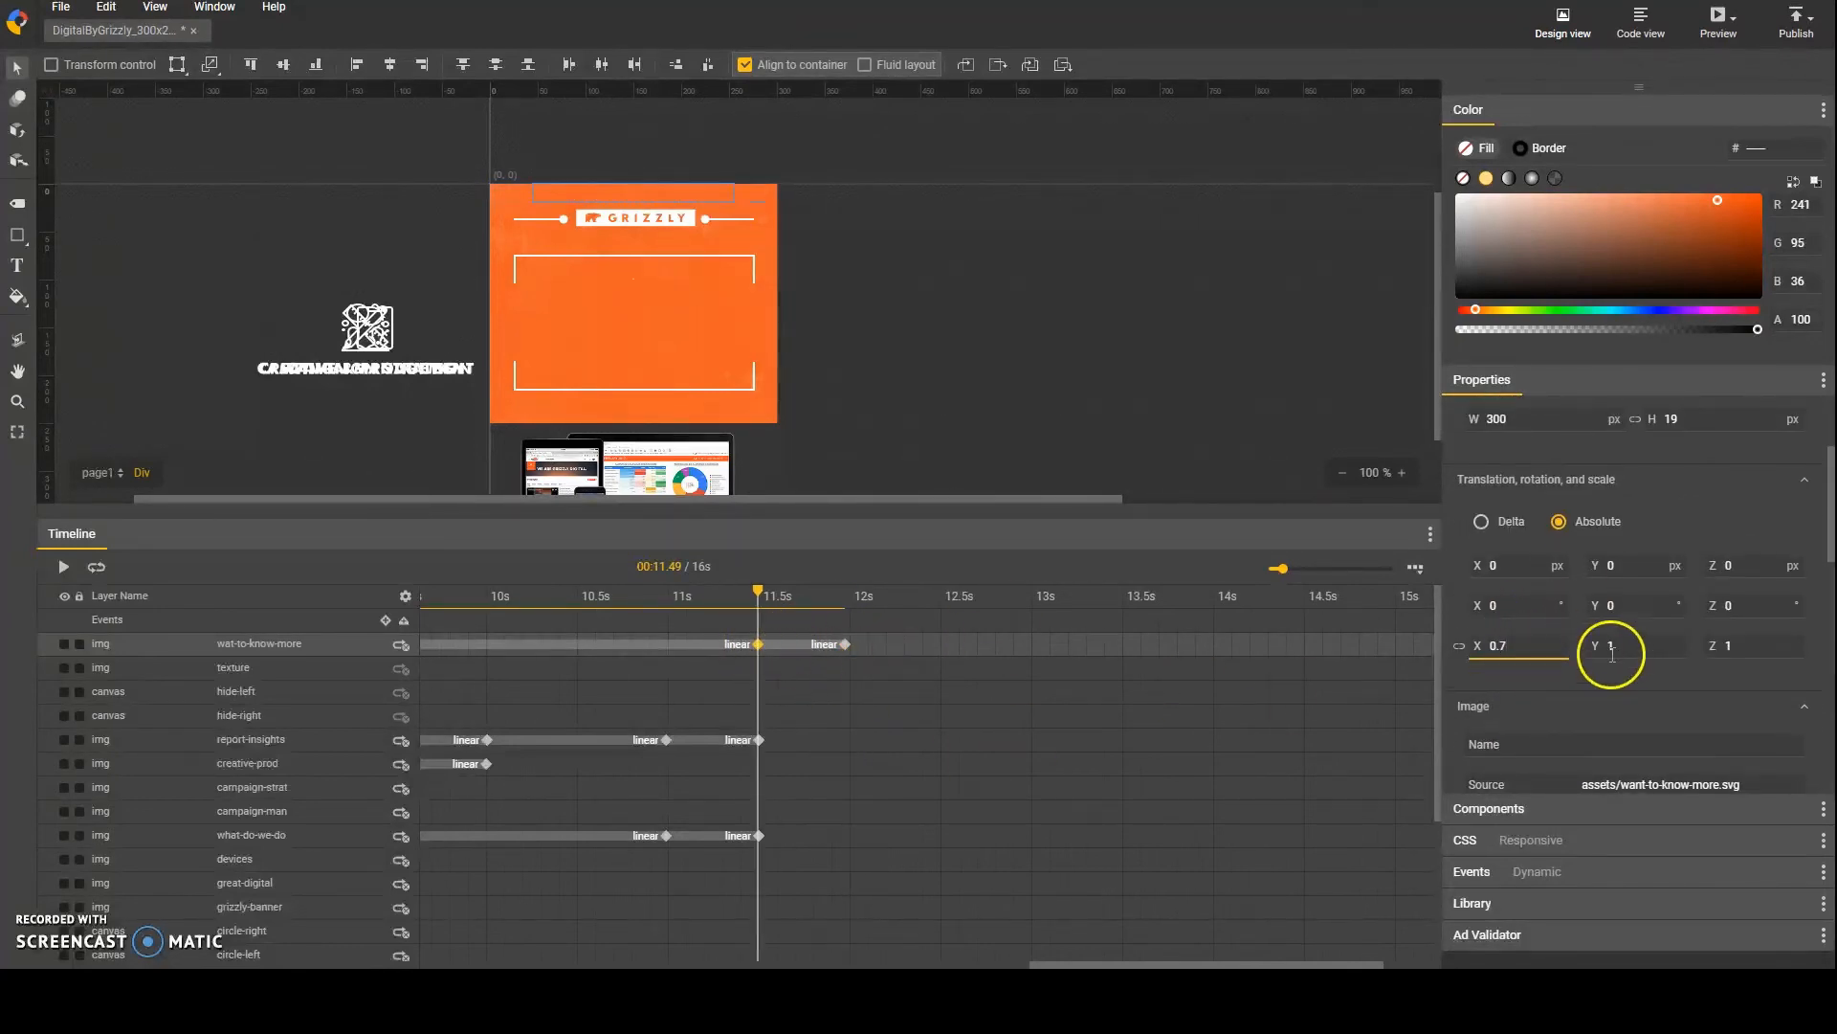
pyautogui.click(1622, 646)
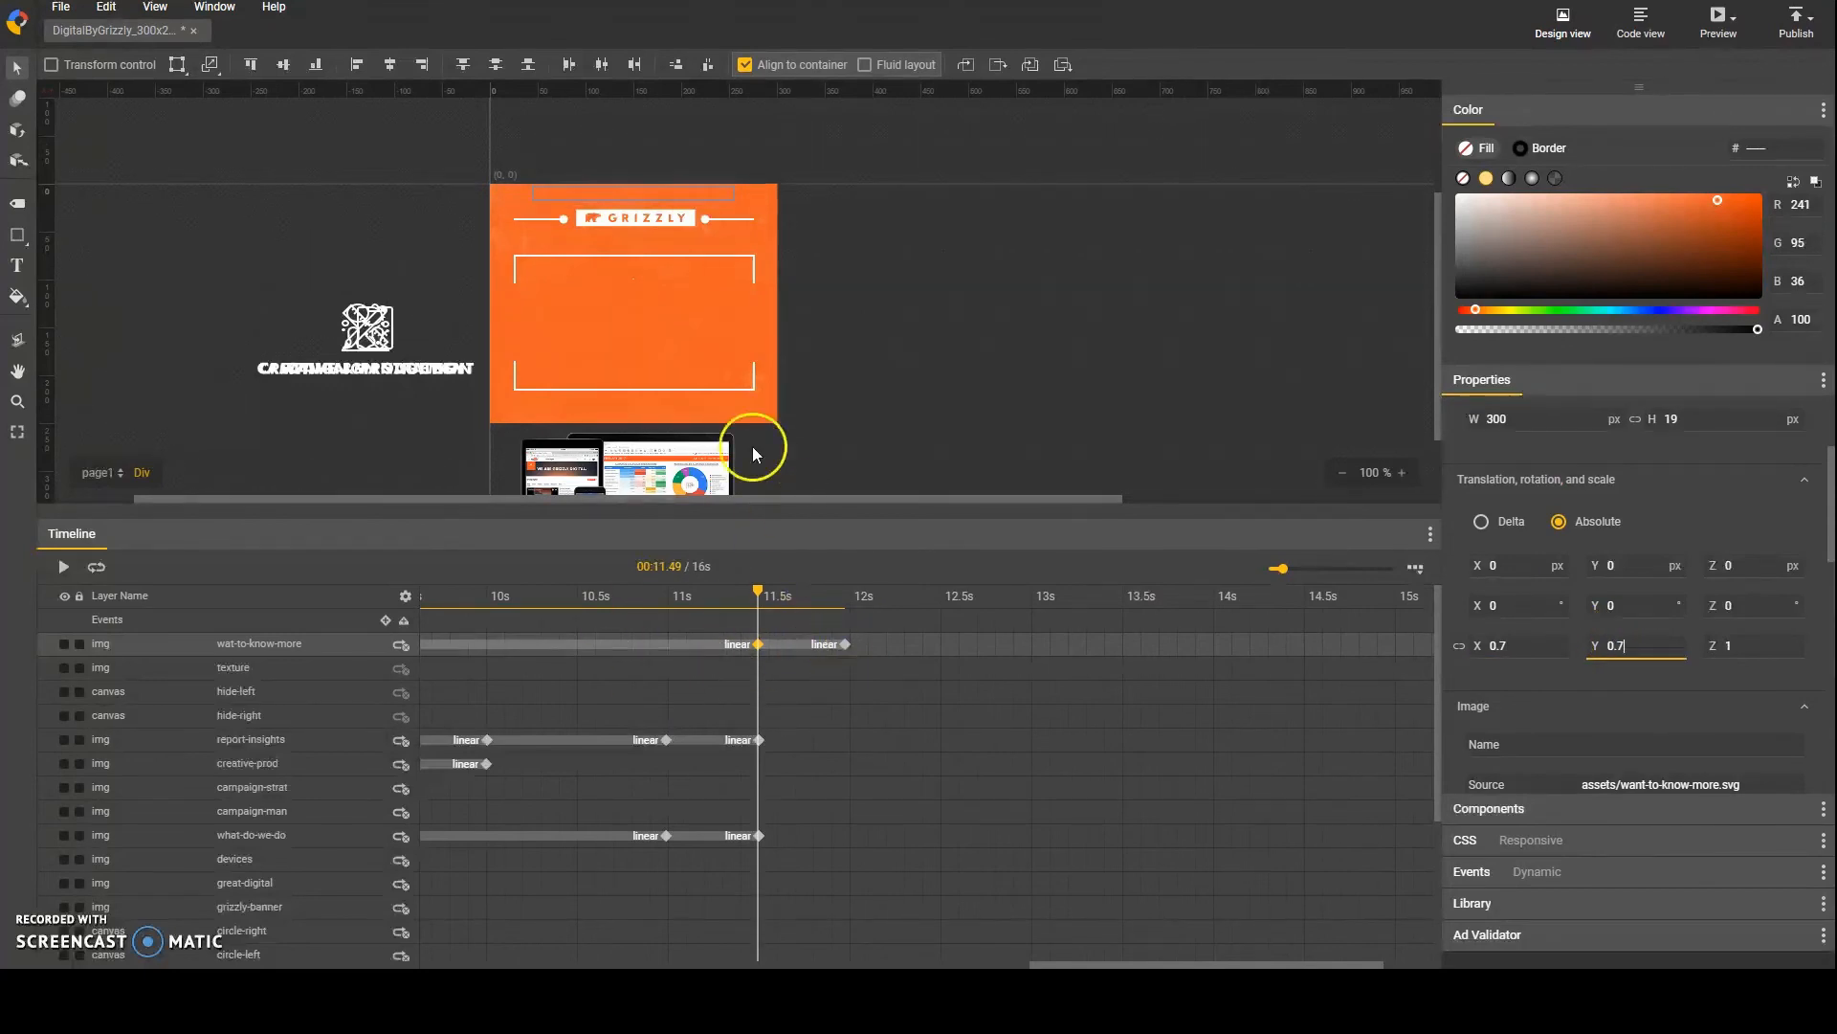
# Step: Move the wat-to-know-more text down to Y 90 px at its 11.5 s keyframe and delete the layer's 0 s keyframe
pyautogui.click(880, 686)
pyautogui.click(758, 644)
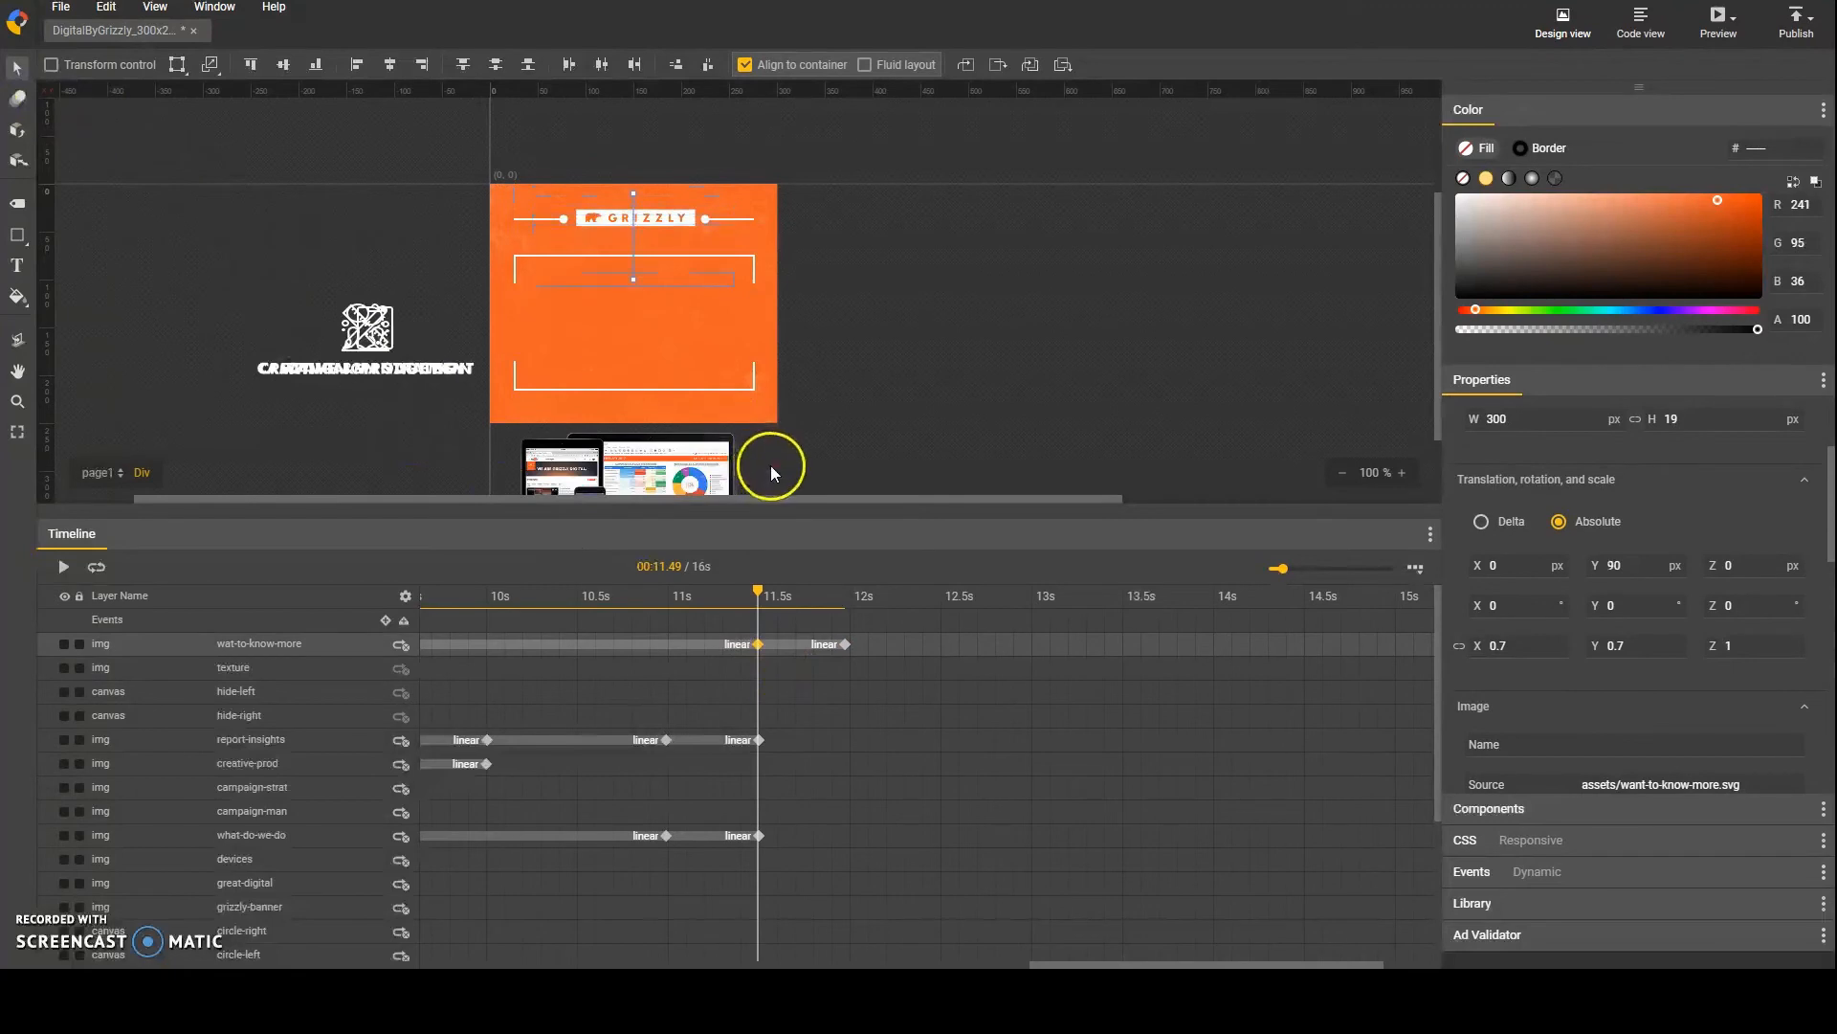
pyautogui.hotkey('shift', 'Down')
pyautogui.moveTo(1068, 962); pyautogui.dragTo(454, 942)
pyautogui.click(422, 645)
pyautogui.press('Delete')
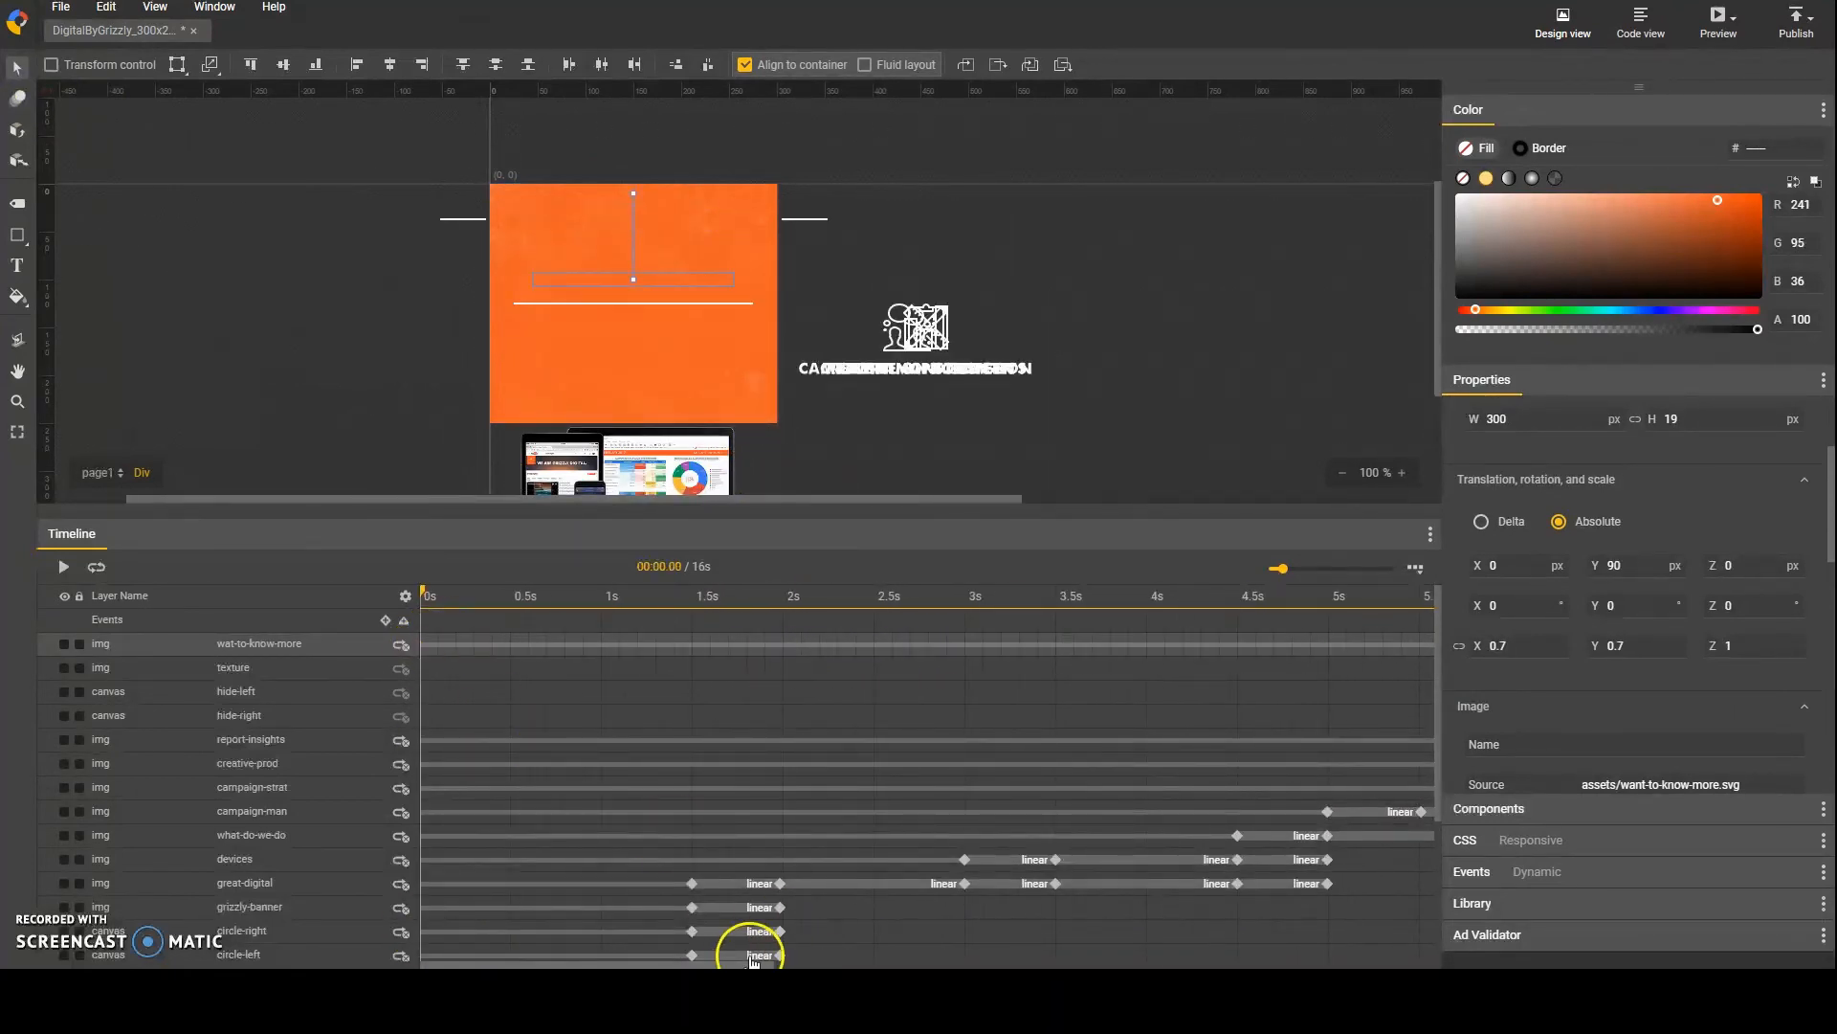
# Step: Move the wat-to-know-more text down to Y 90 px at its 12 s keyframe and scale it to 0.7 in X and Y
pyautogui.scroll(-2, 753, 950)
pyautogui.moveTo(754, 963); pyautogui.dragTo(1305, 962)
pyautogui.scroll(2, 995, 779)
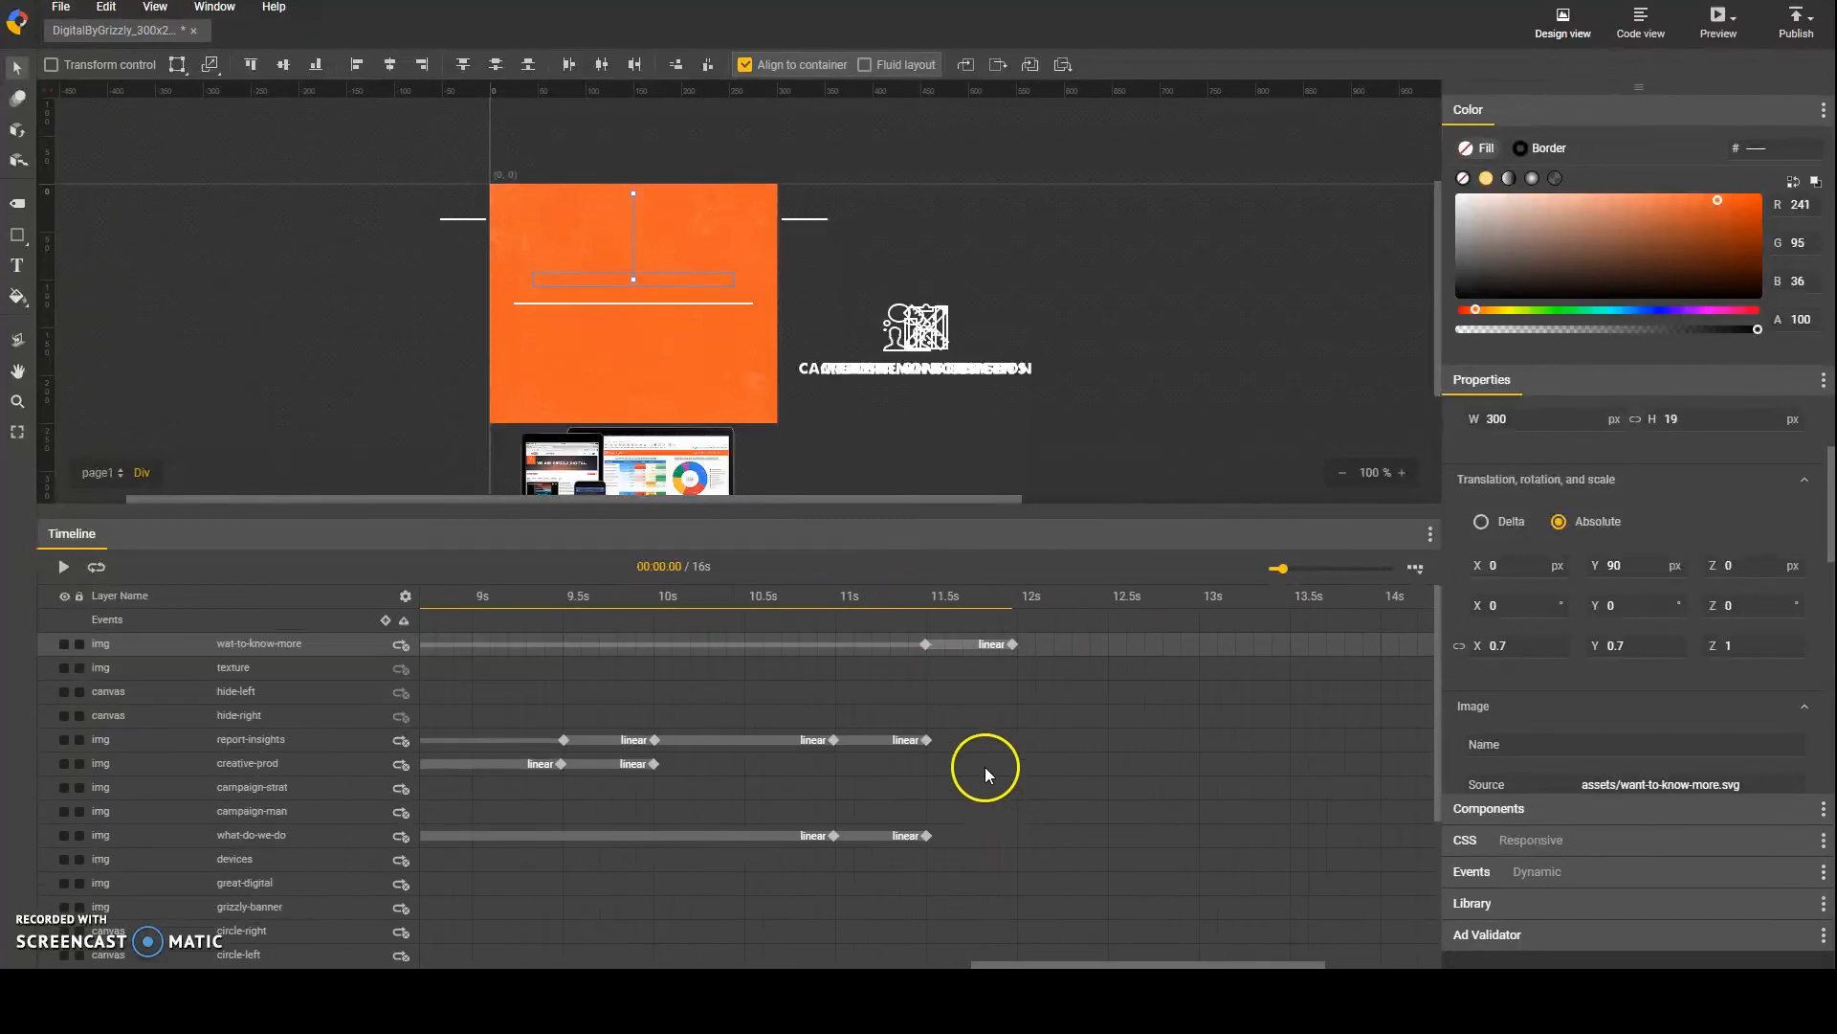
pyautogui.click(926, 596)
pyautogui.click(1011, 644)
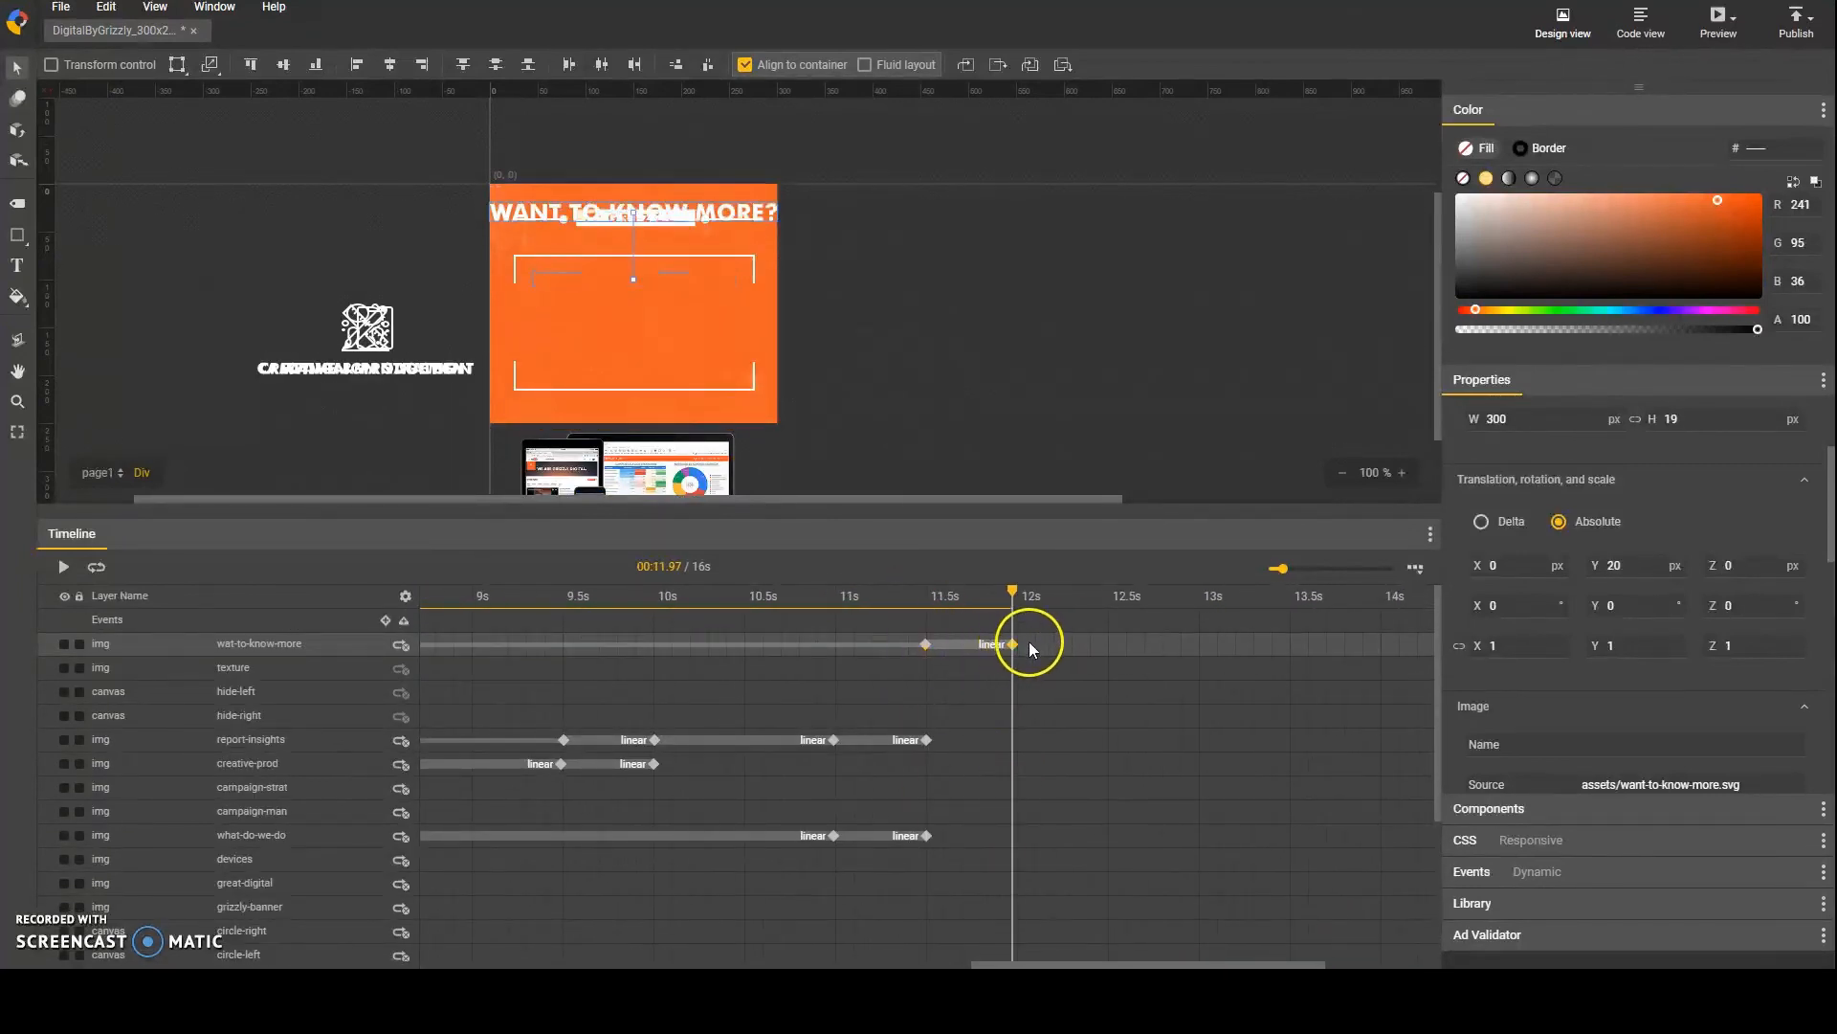
pyautogui.write('0.7')
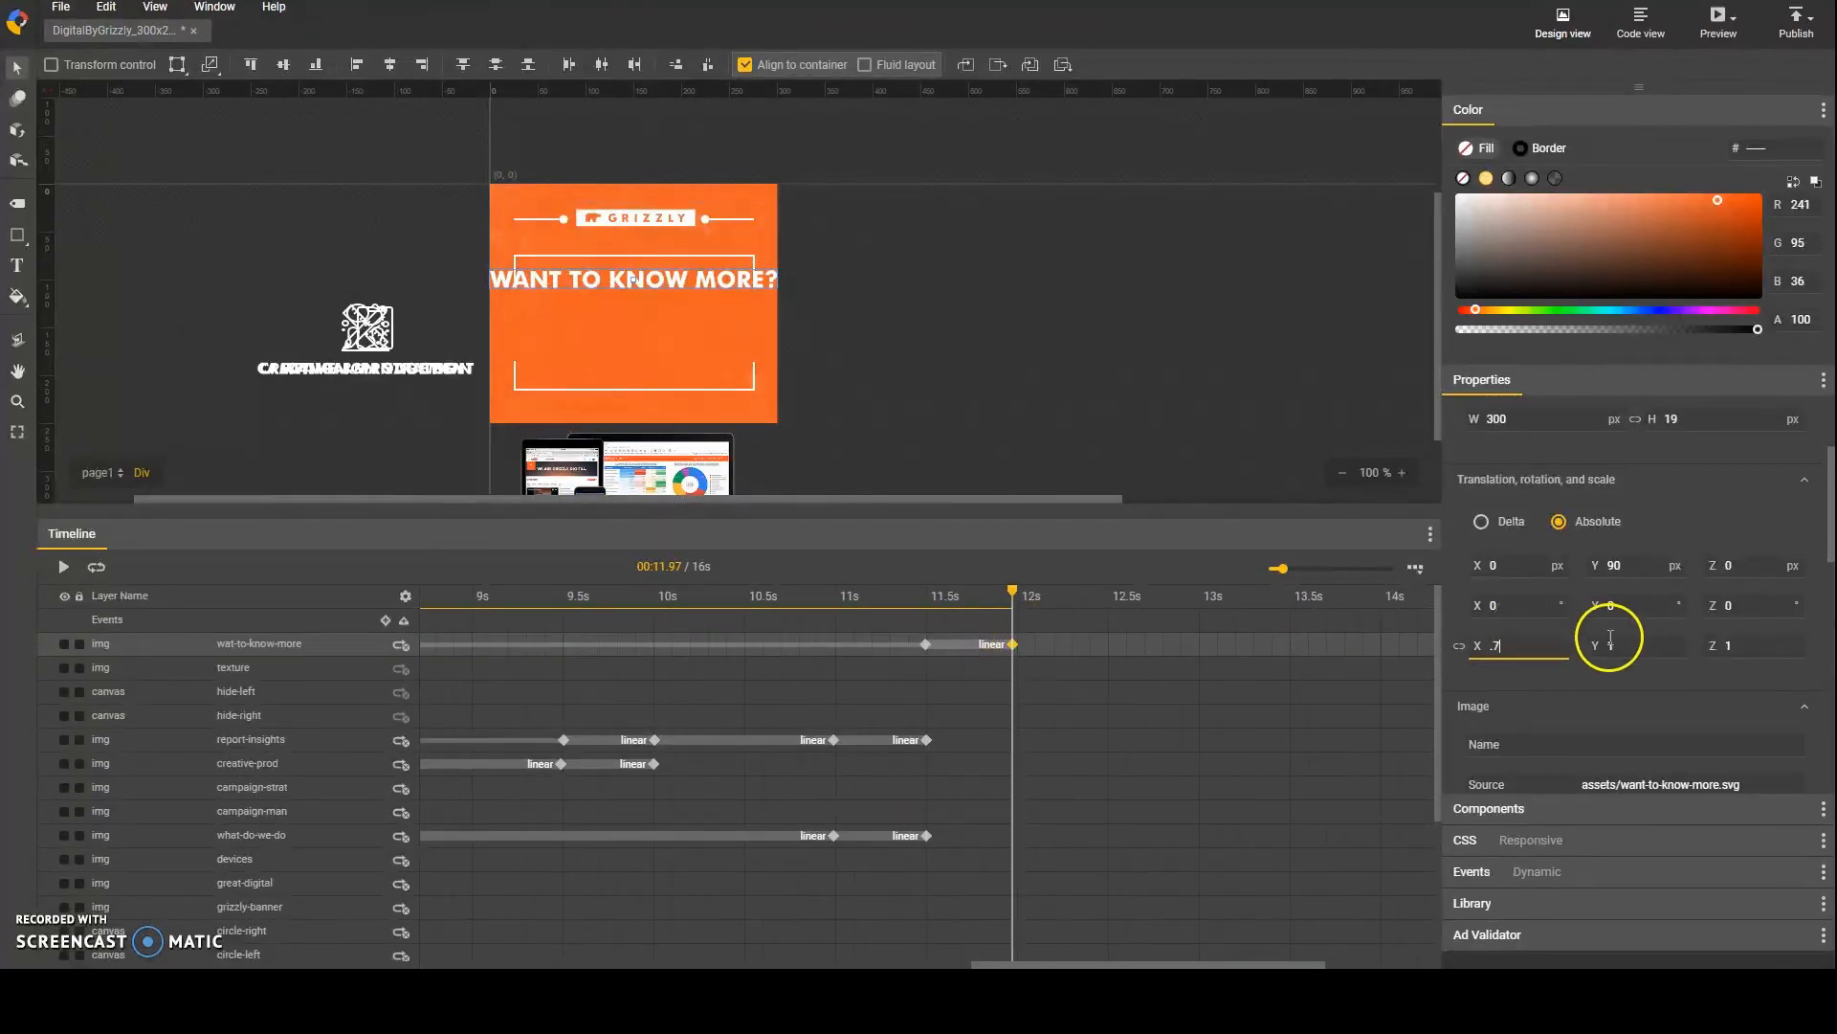
pyautogui.press('Tab')
# Step: Play back the animation through the WANT TO KNOW MORE? text and save the banner project
pyautogui.click(931, 598)
pyautogui.moveTo(866, 605)
pyautogui.mouseDown()
pyautogui.moveTo(800, 593)
pyautogui.moveTo(1030, 599)
pyautogui.moveTo(898, 600)
pyautogui.mouseUp()
pyautogui.click(925, 644)
pyautogui.click(1013, 644)
pyautogui.click(65, 567)
pyautogui.click(65, 567)
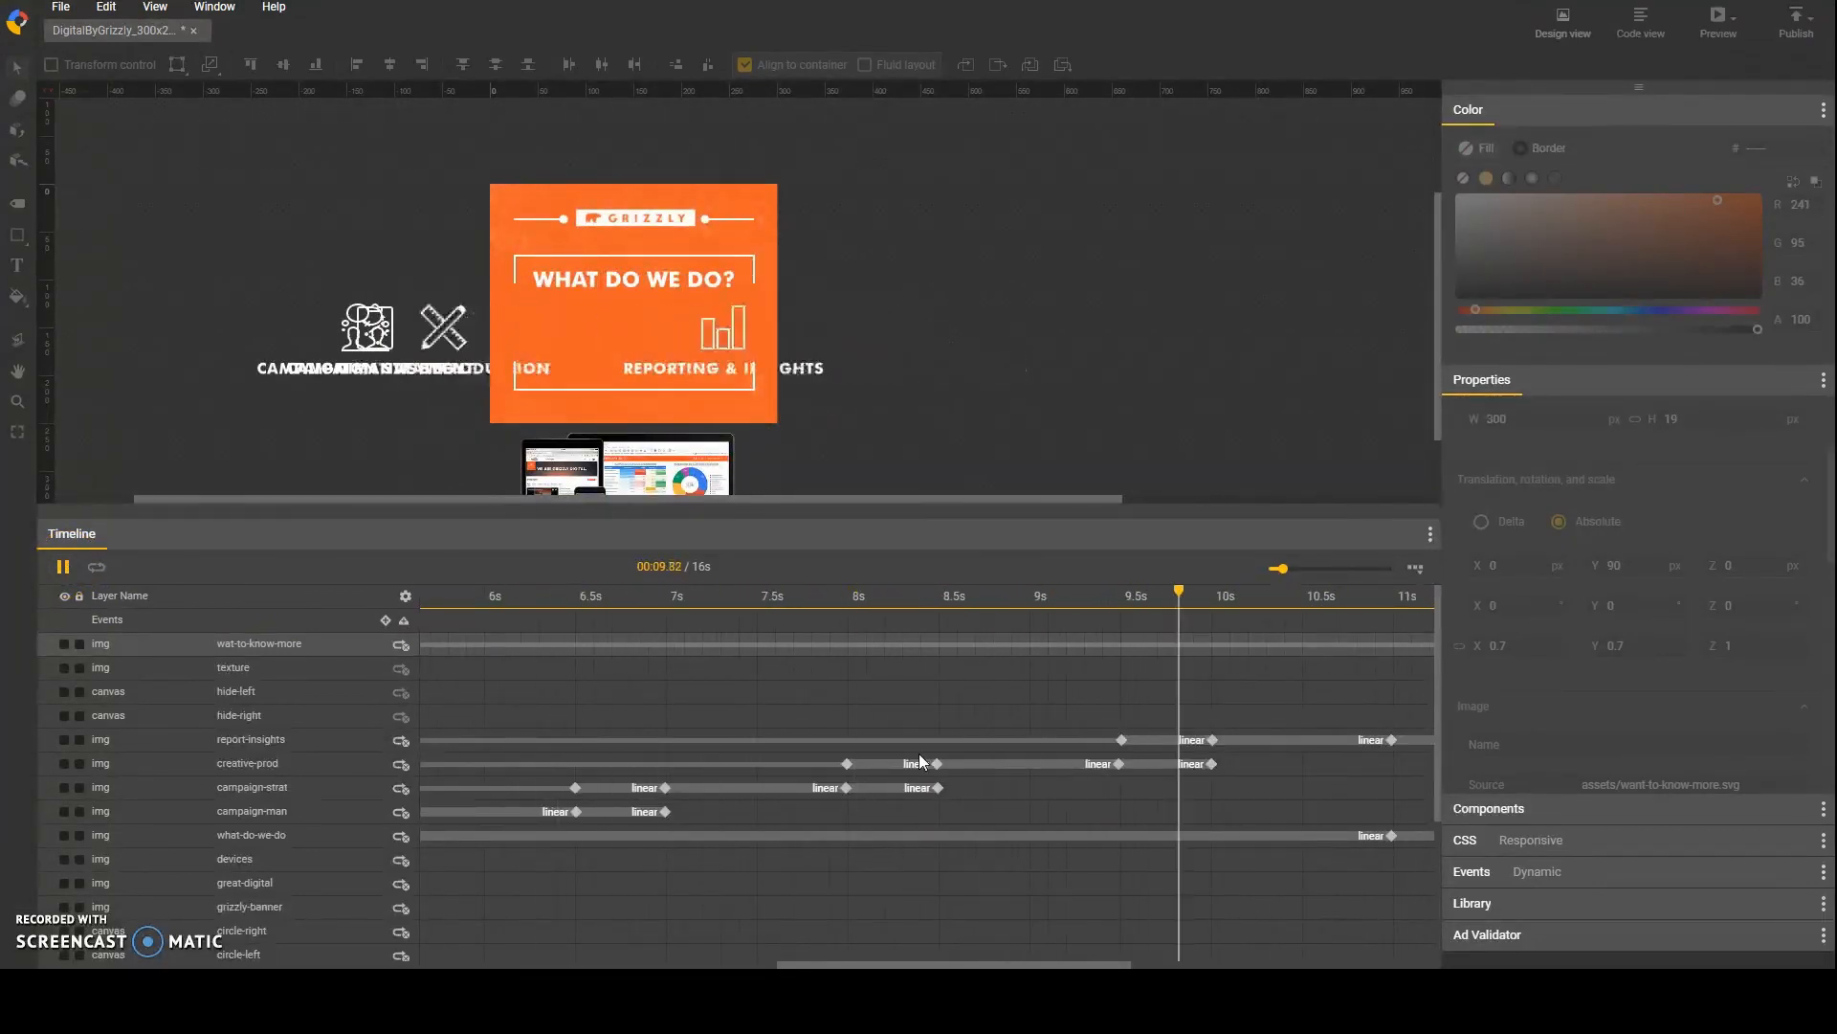
pyautogui.click(60, 7)
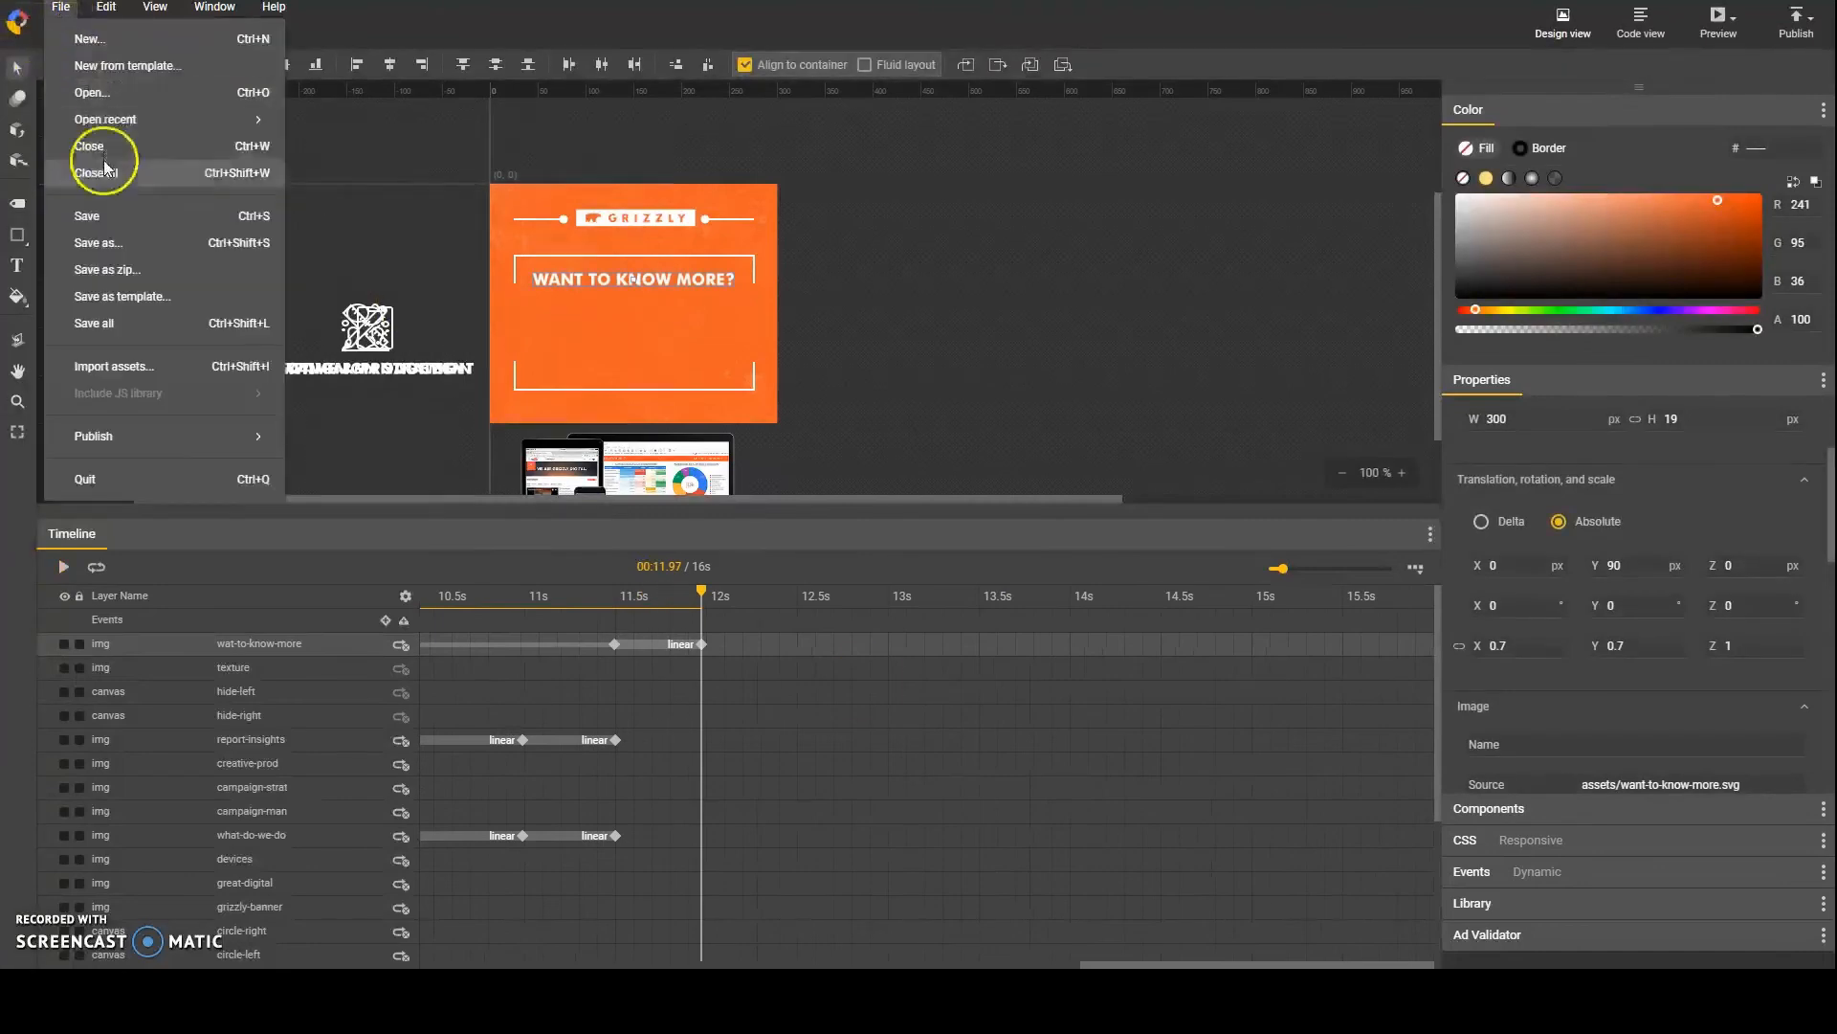
pyautogui.click(96, 145)
# Step: Select the keyframes of the layers from report-insights down to mainline-bottom and apply ease-in-out easing to all of them
pyautogui.moveTo(1279, 568); pyautogui.dragTo(1225, 584)
pyautogui.scroll(-3, 1137, 655)
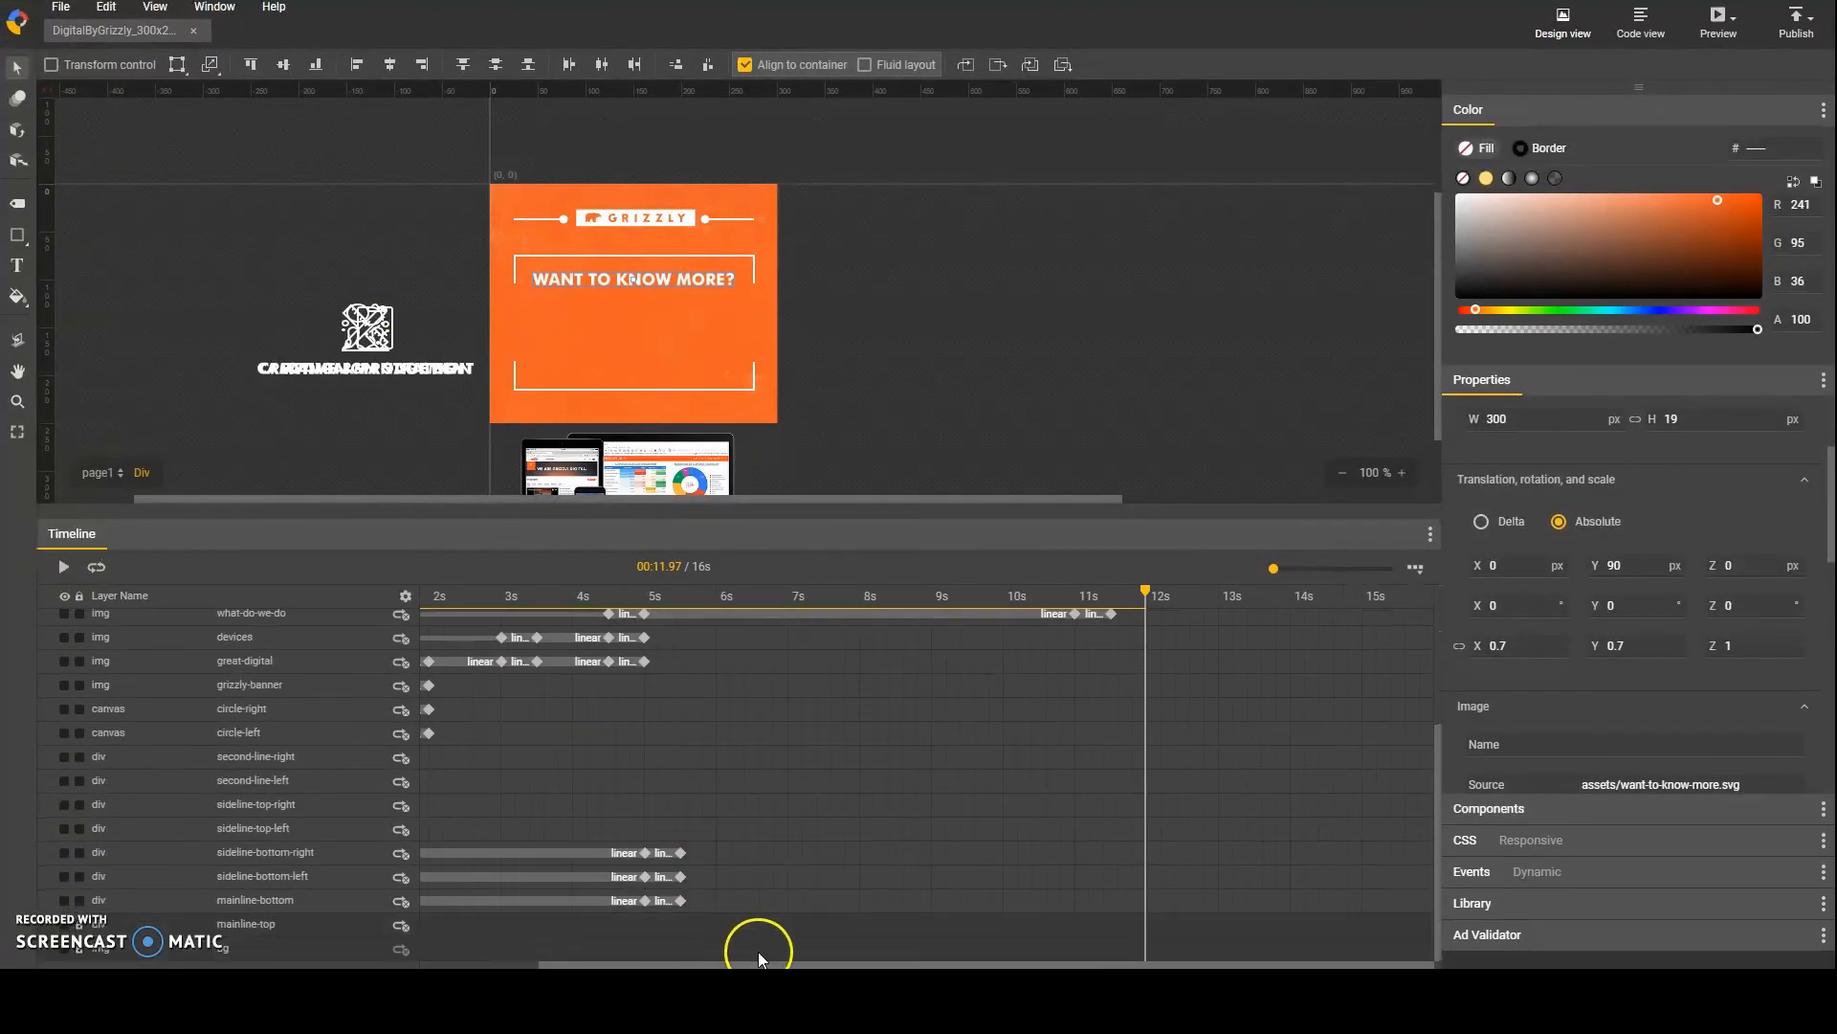
pyautogui.moveTo(756, 963); pyautogui.dragTo(559, 944)
pyautogui.keyDown('shift'); pyautogui.click(422, 924); pyautogui.keyUp('shift')
pyautogui.scroll(-3, 654, 884)
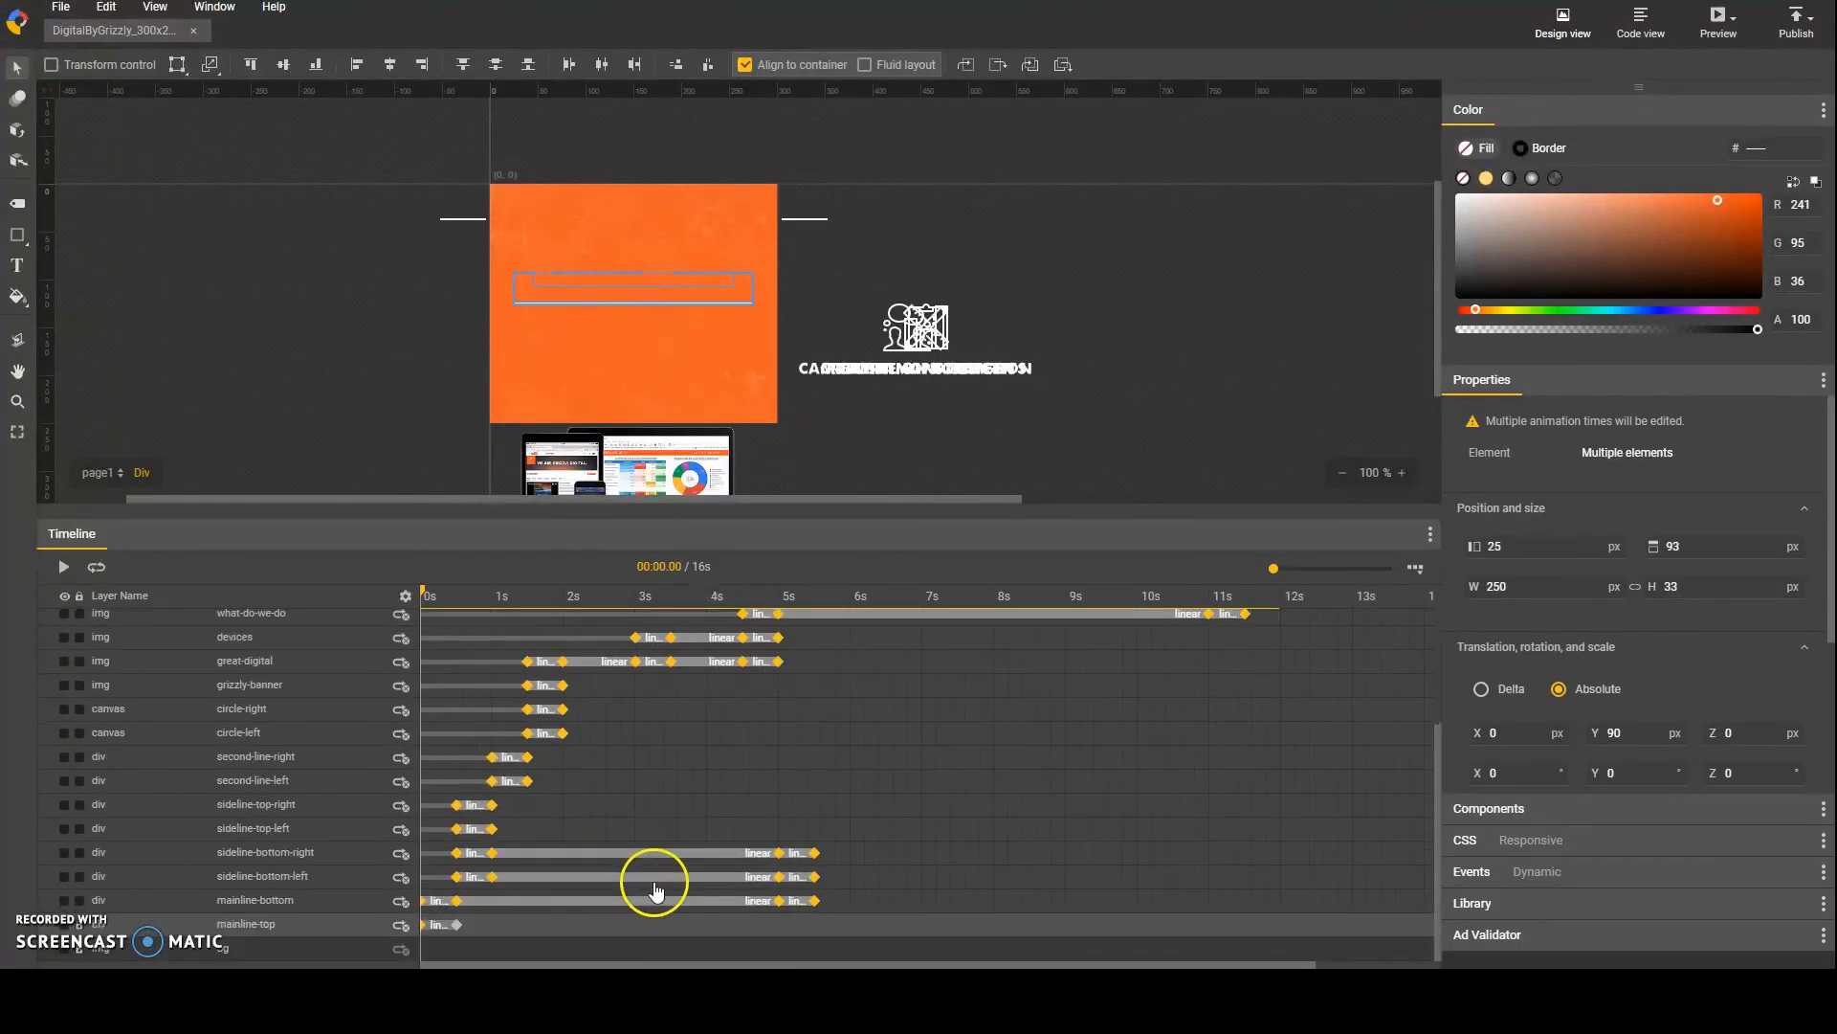
pyautogui.keyDown('shift'); pyautogui.click(455, 926); pyautogui.keyUp('shift')
pyautogui.rightClick(475, 853)
pyautogui.click(512, 904)
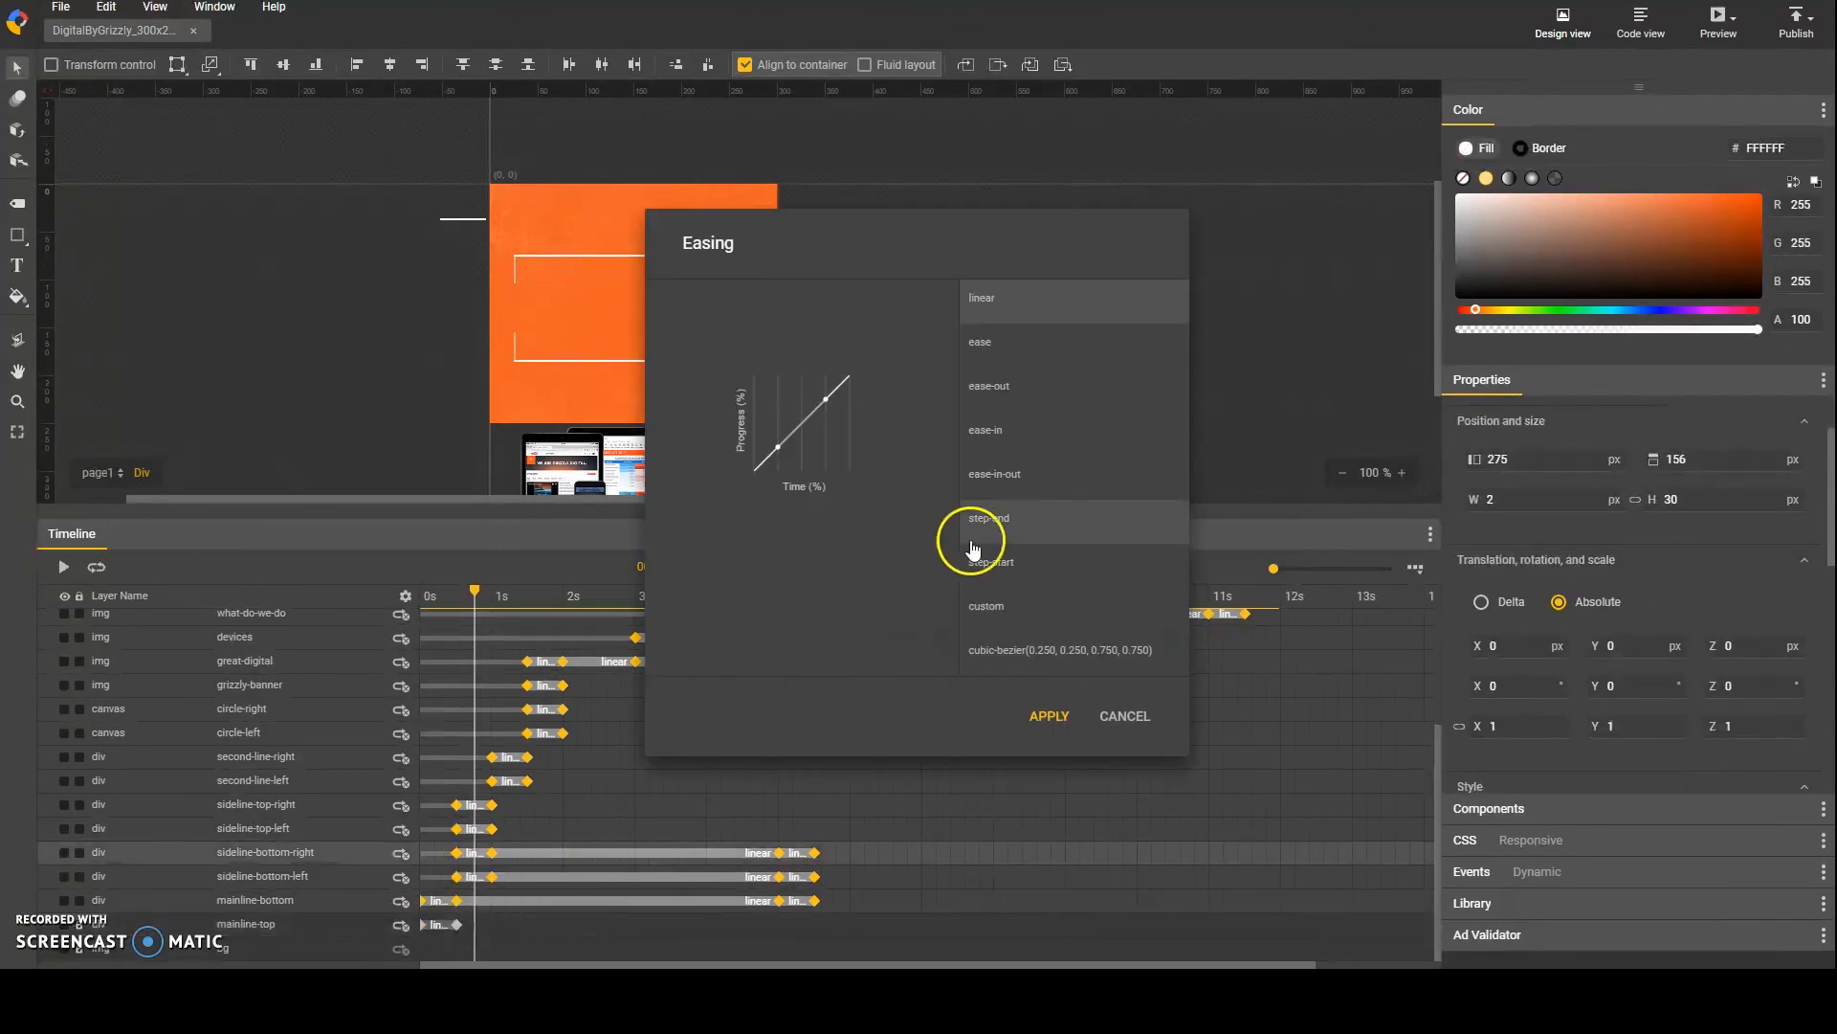
pyautogui.click(1017, 481)
pyautogui.click(1050, 716)
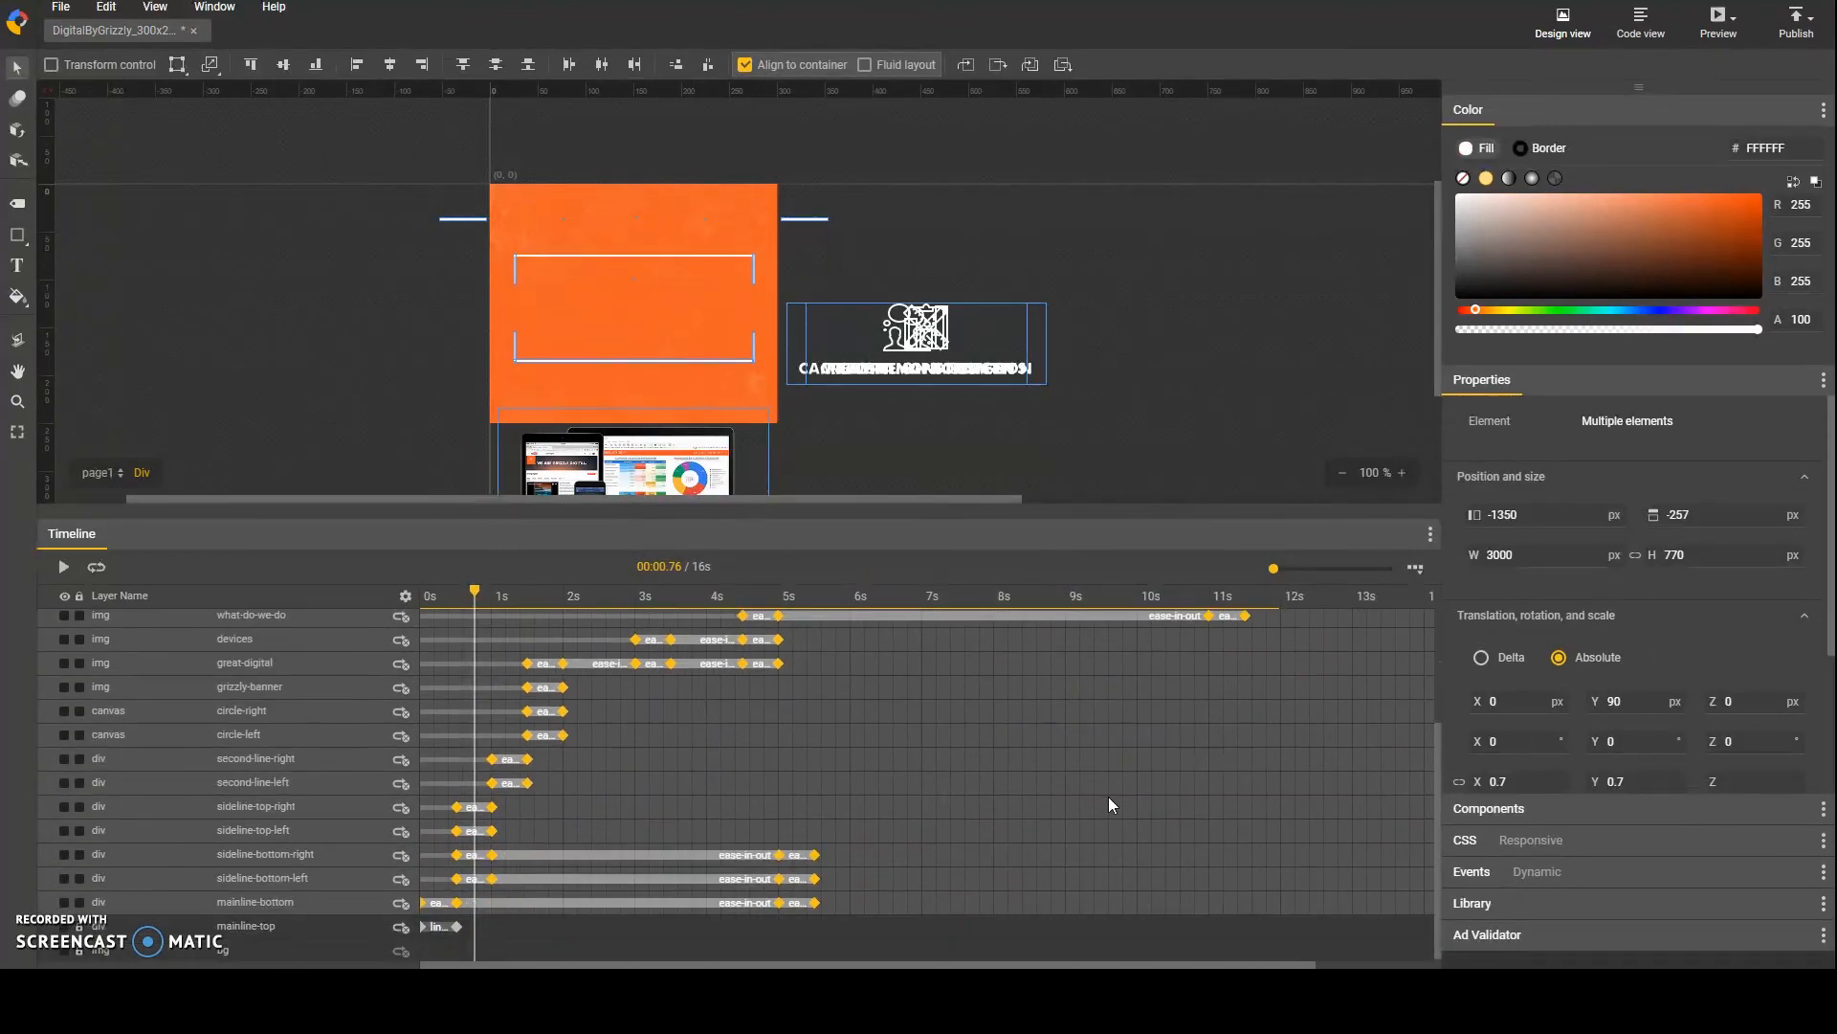
# Step: Apply ease-in-out easing to the mainline-top layer's opening transition
pyautogui.click(433, 927)
pyautogui.rightClick(433, 927)
pyautogui.click(484, 894)
pyautogui.click(1034, 479)
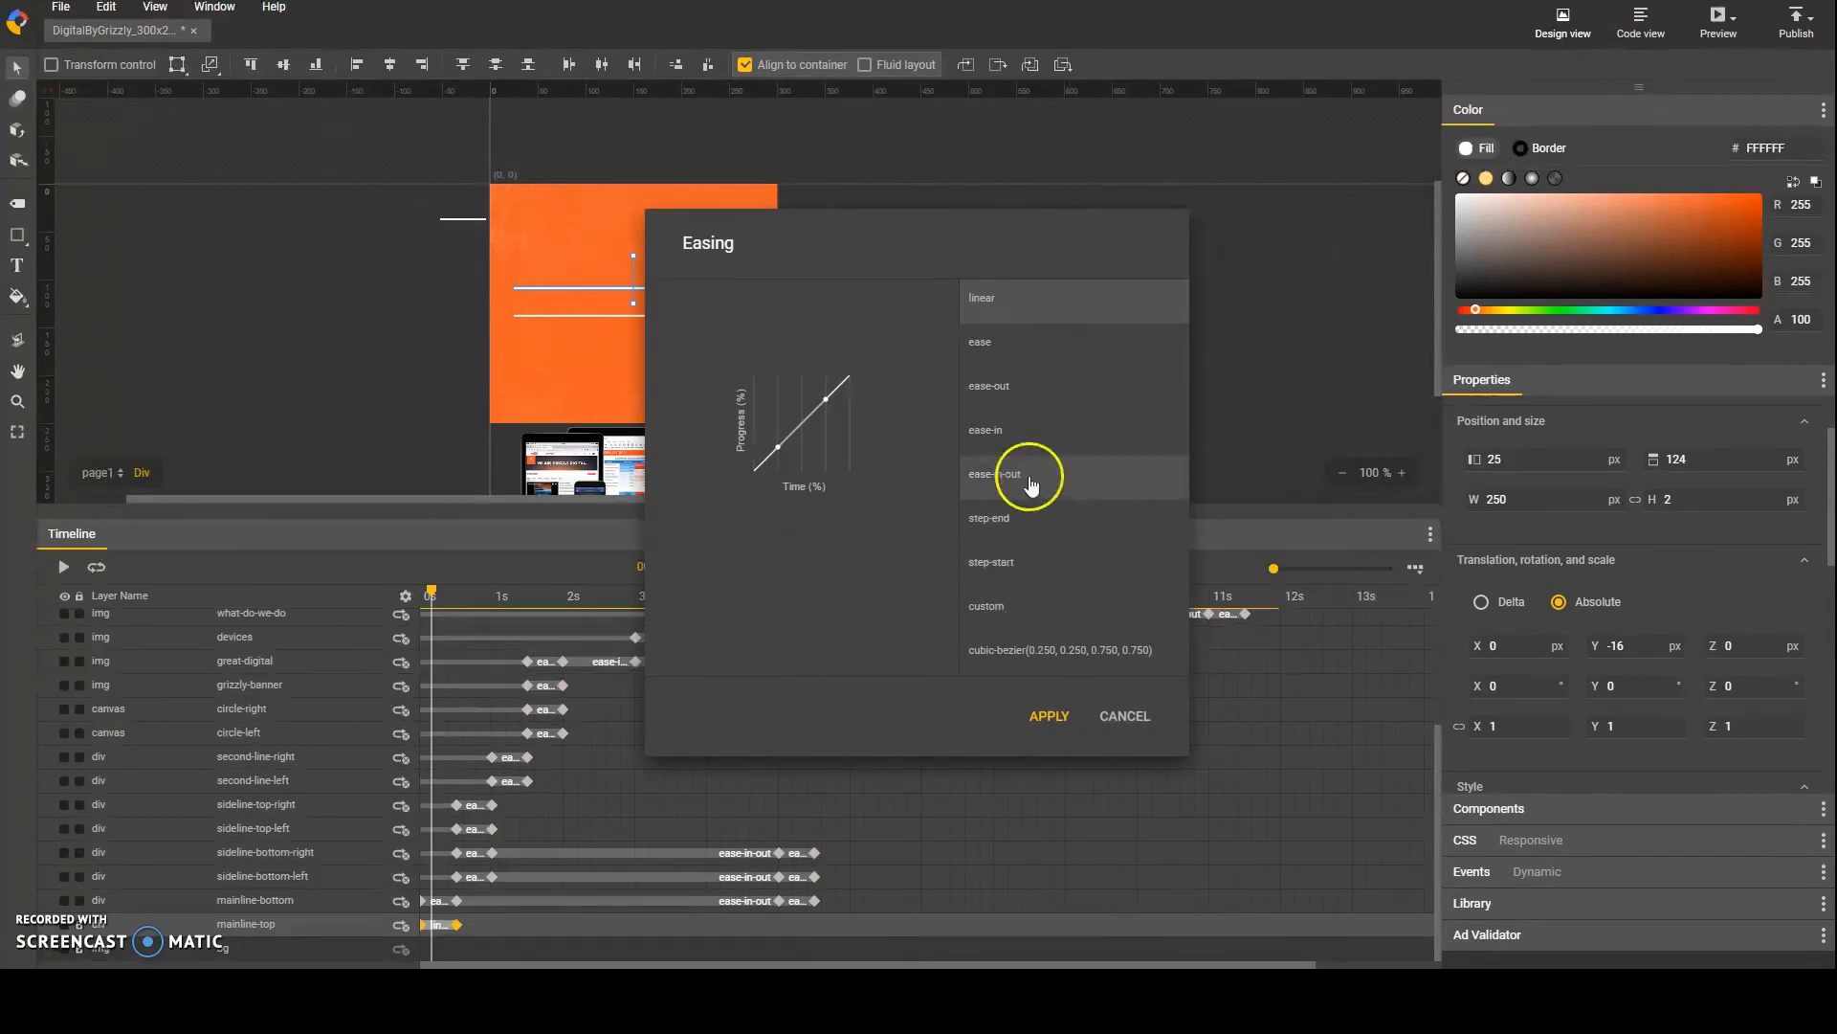
pyautogui.click(1050, 716)
# Step: Apply the same easing as on the other layers to the wat-to-know-more transition between 11.5 s and 12 s
pyautogui.click(1260, 644)
pyautogui.rightClick(1260, 644)
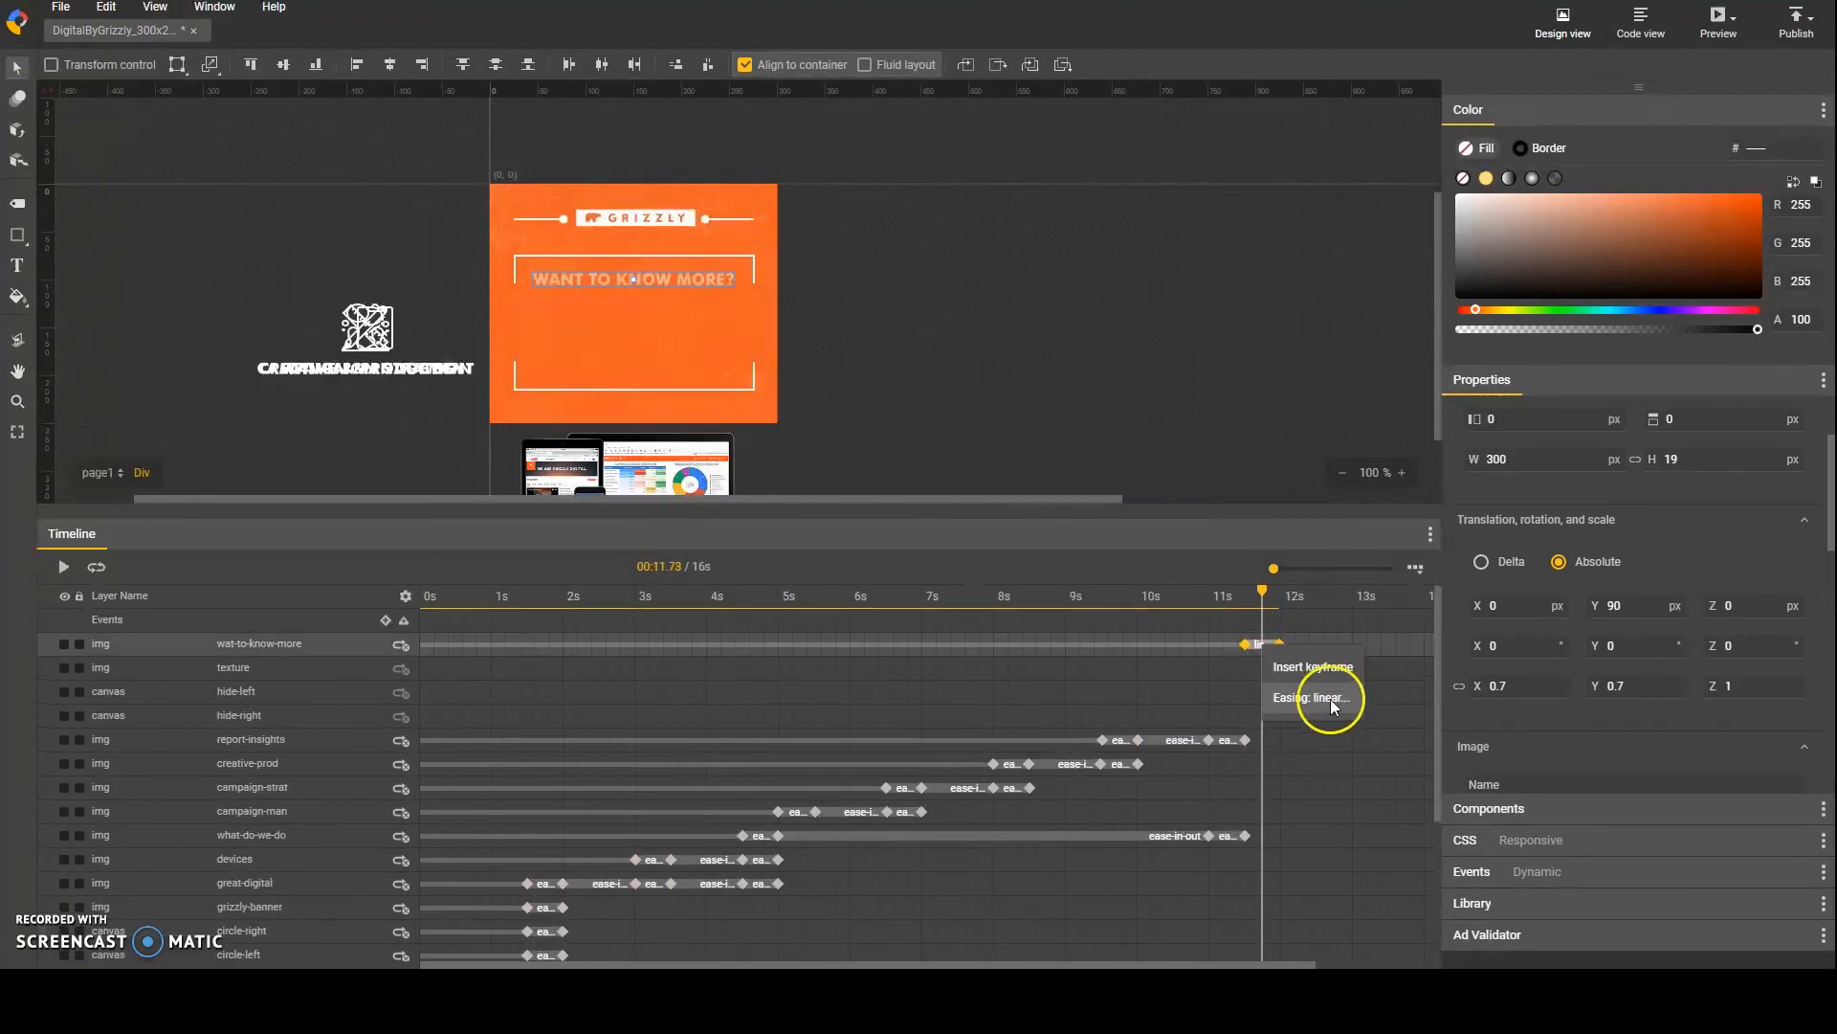
pyautogui.click(1321, 698)
pyautogui.click(1049, 718)
# Step: Play back the whole eased animation and save the banner project
pyautogui.moveTo(1197, 964); pyautogui.dragTo(1314, 964)
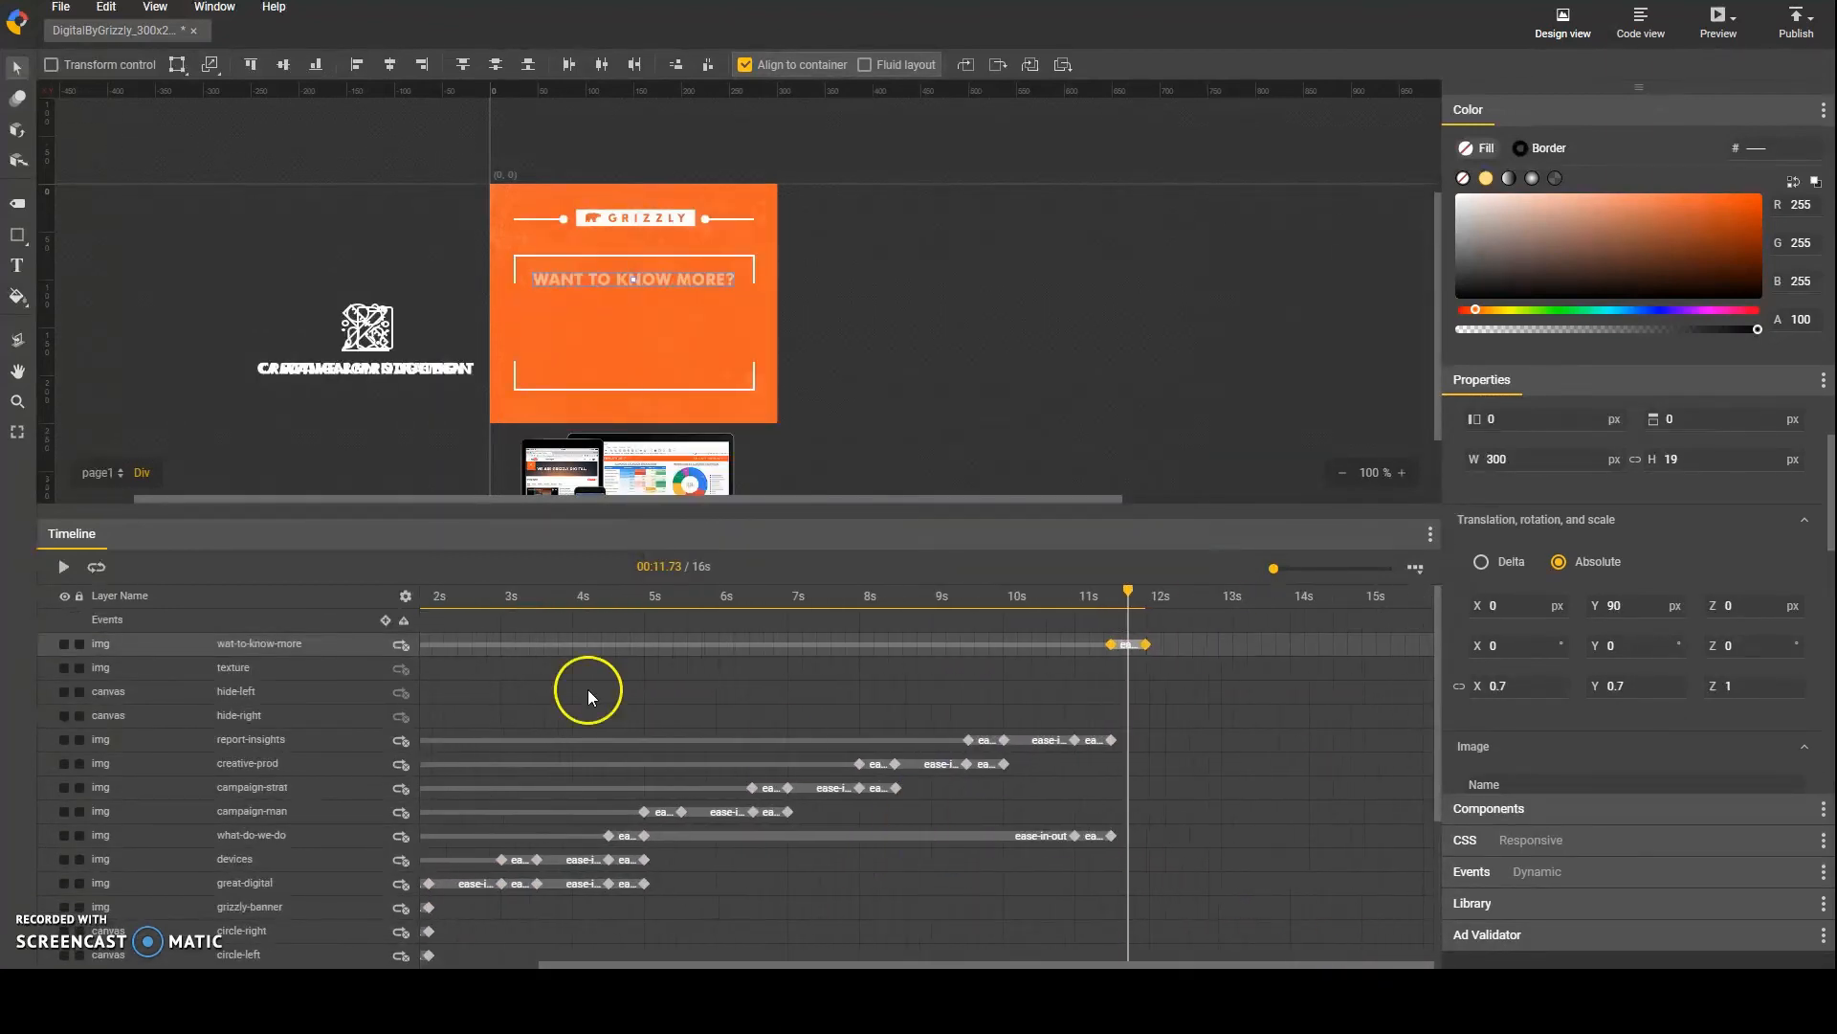
pyautogui.click(54, 573)
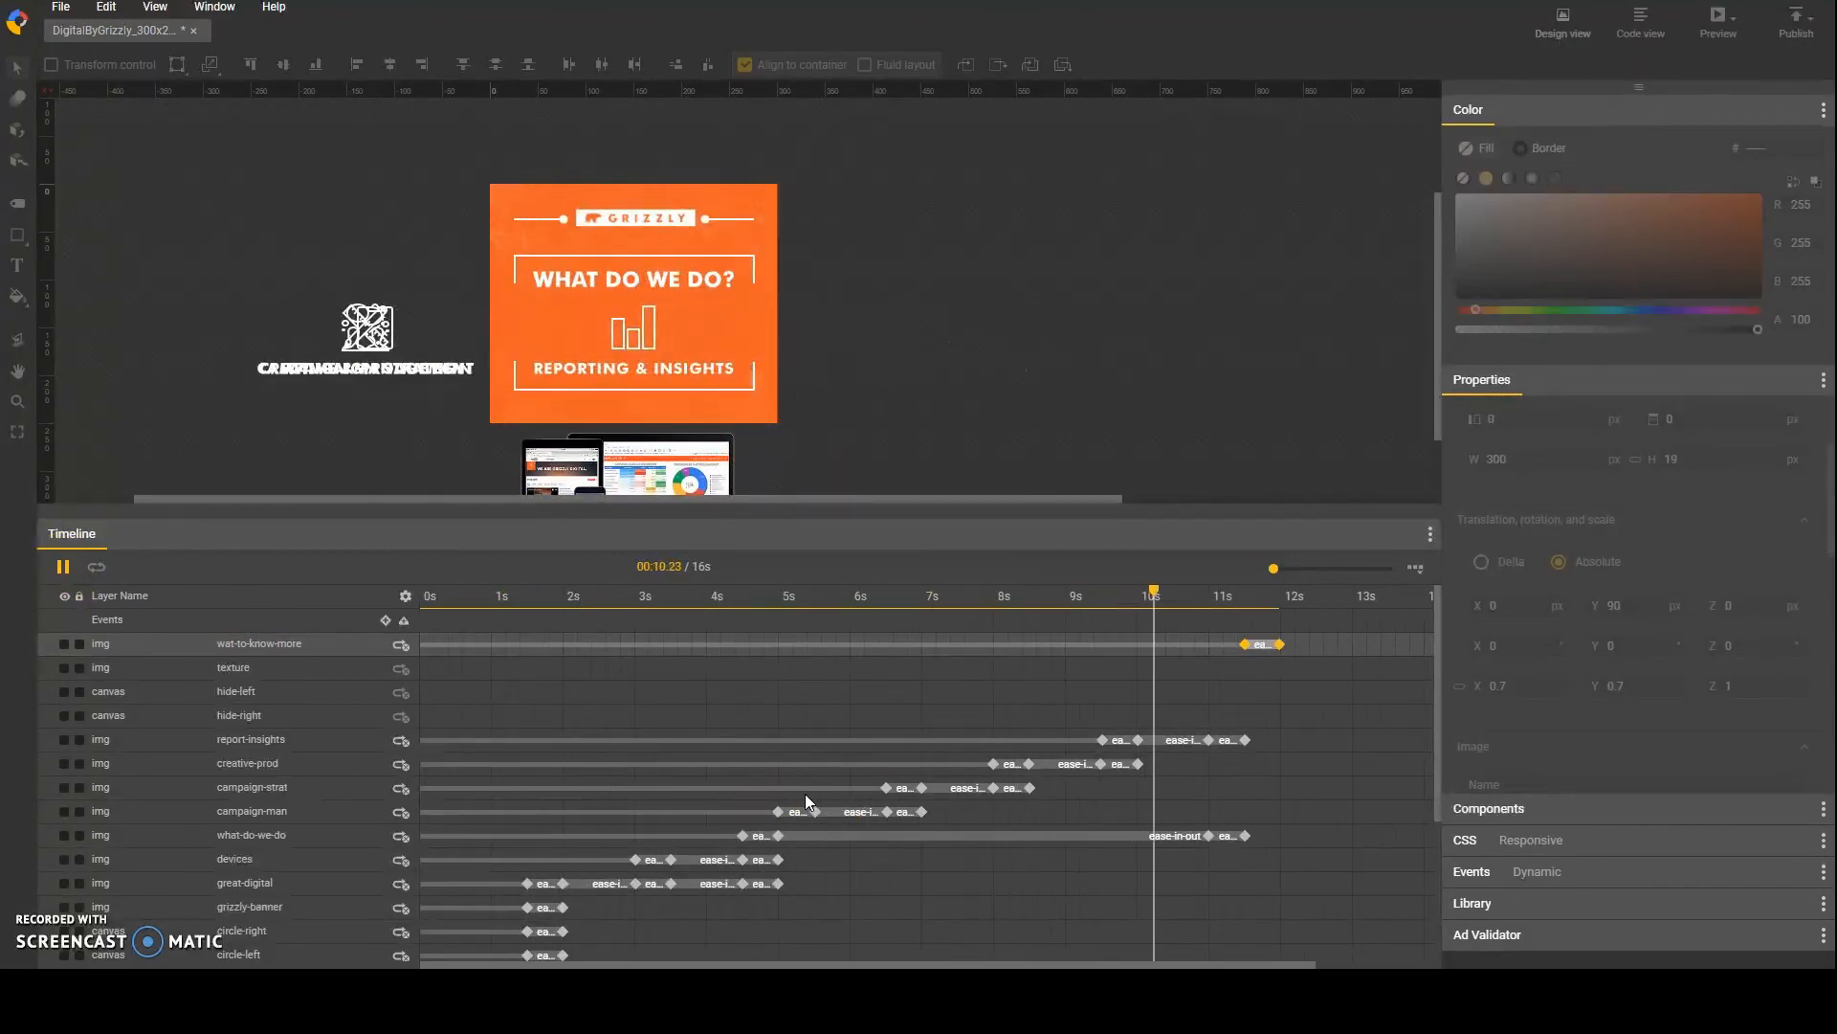
pyautogui.click(60, 7)
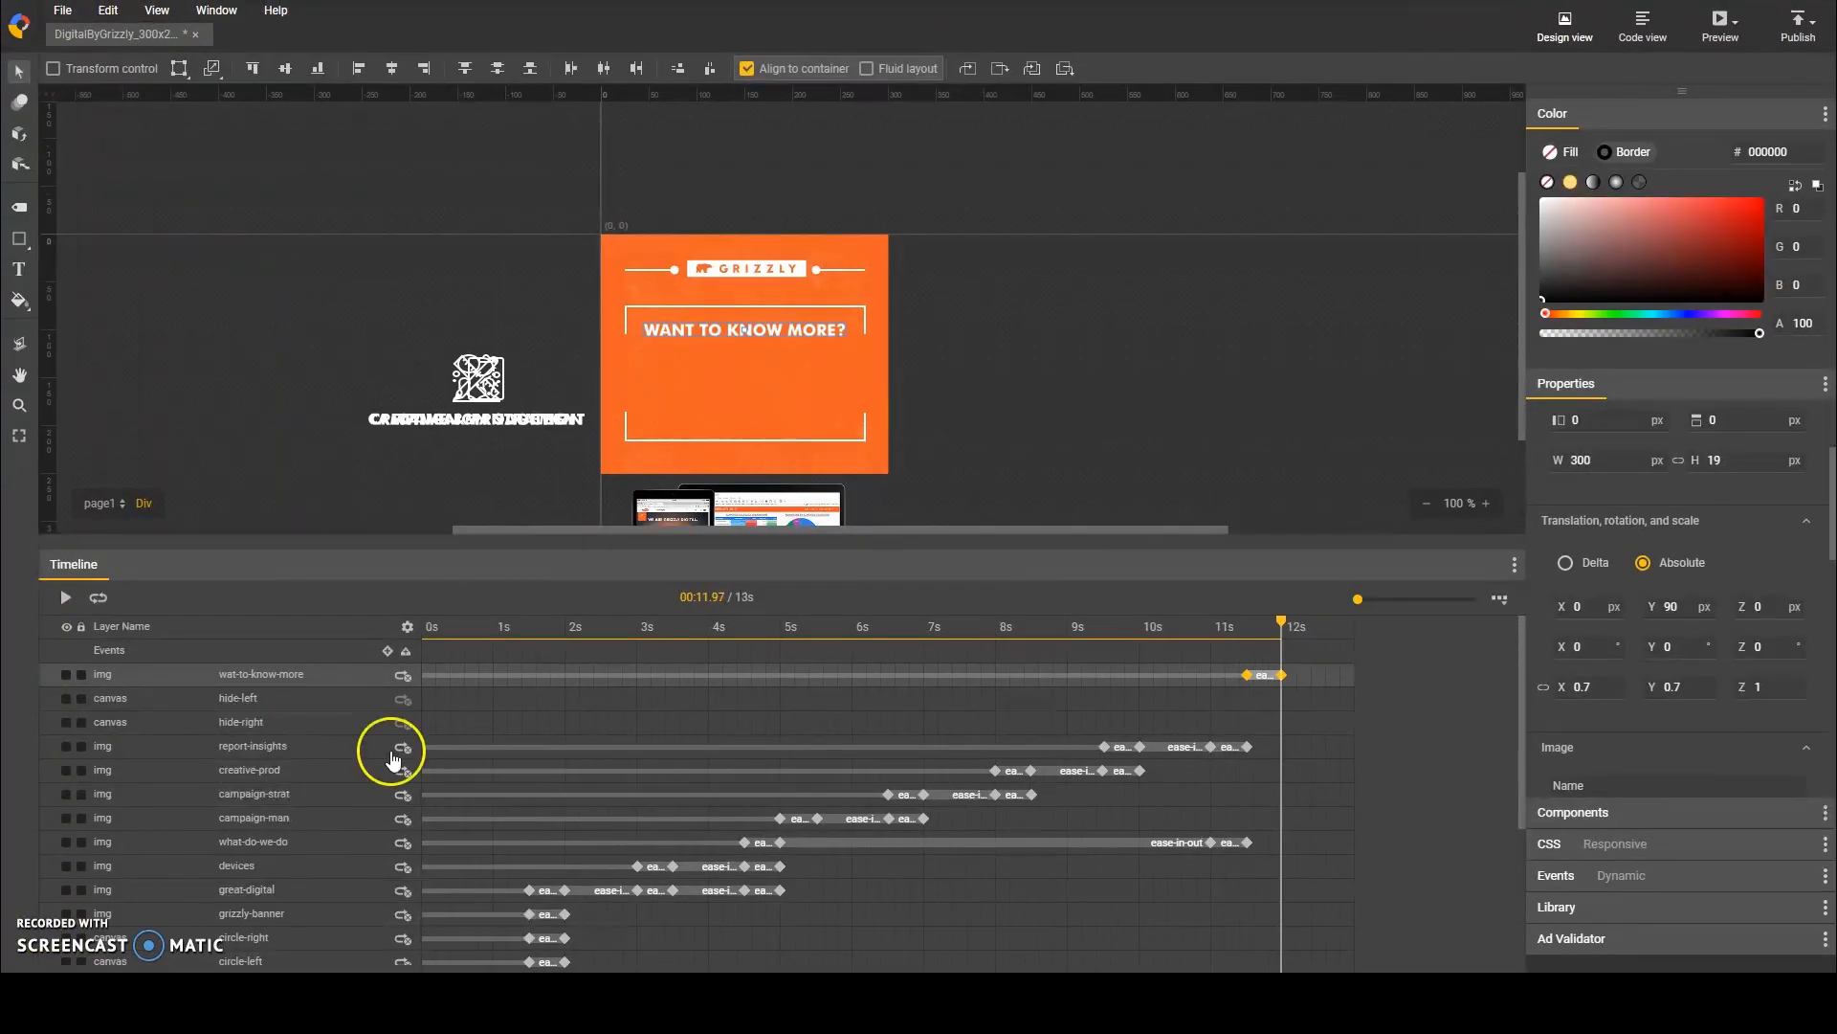
# Step: Import button.png from the raw-assets folder into the banner
pyautogui.click(61, 6)
pyautogui.click(144, 372)
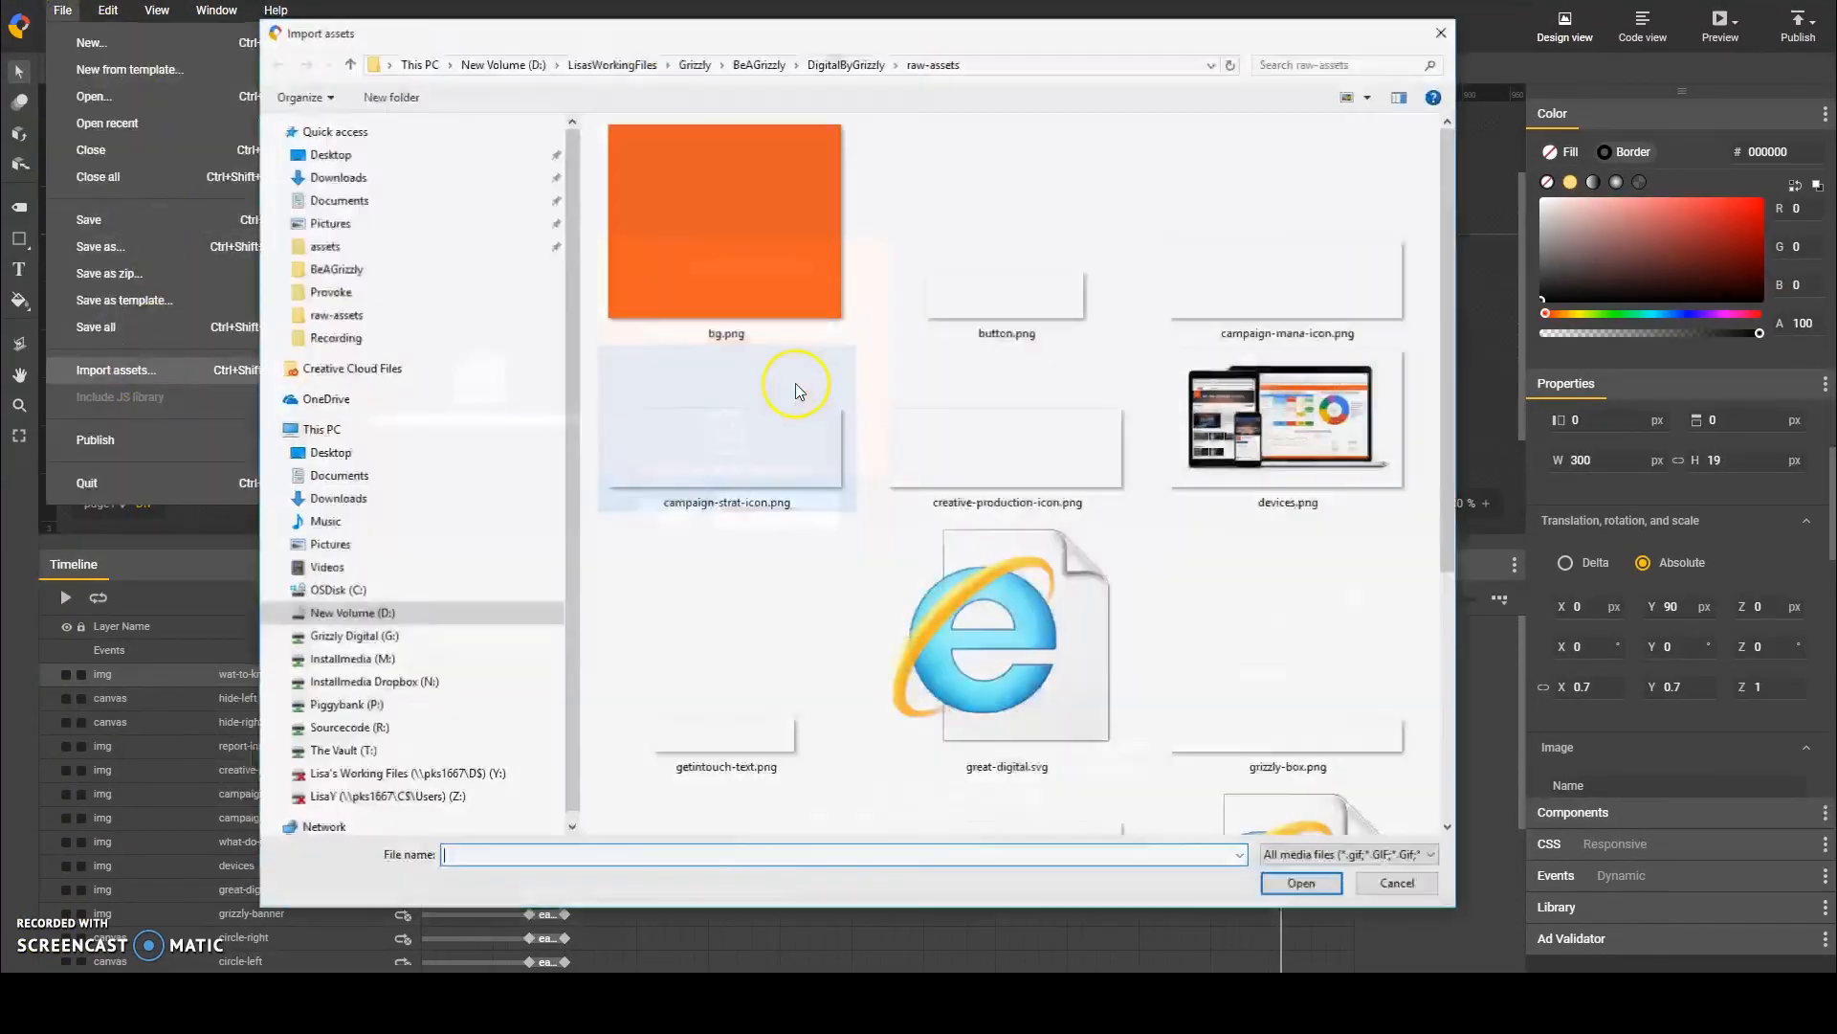
pyautogui.click(765, 64)
pyautogui.doubleClick(676, 154)
pyautogui.doubleClick(765, 194)
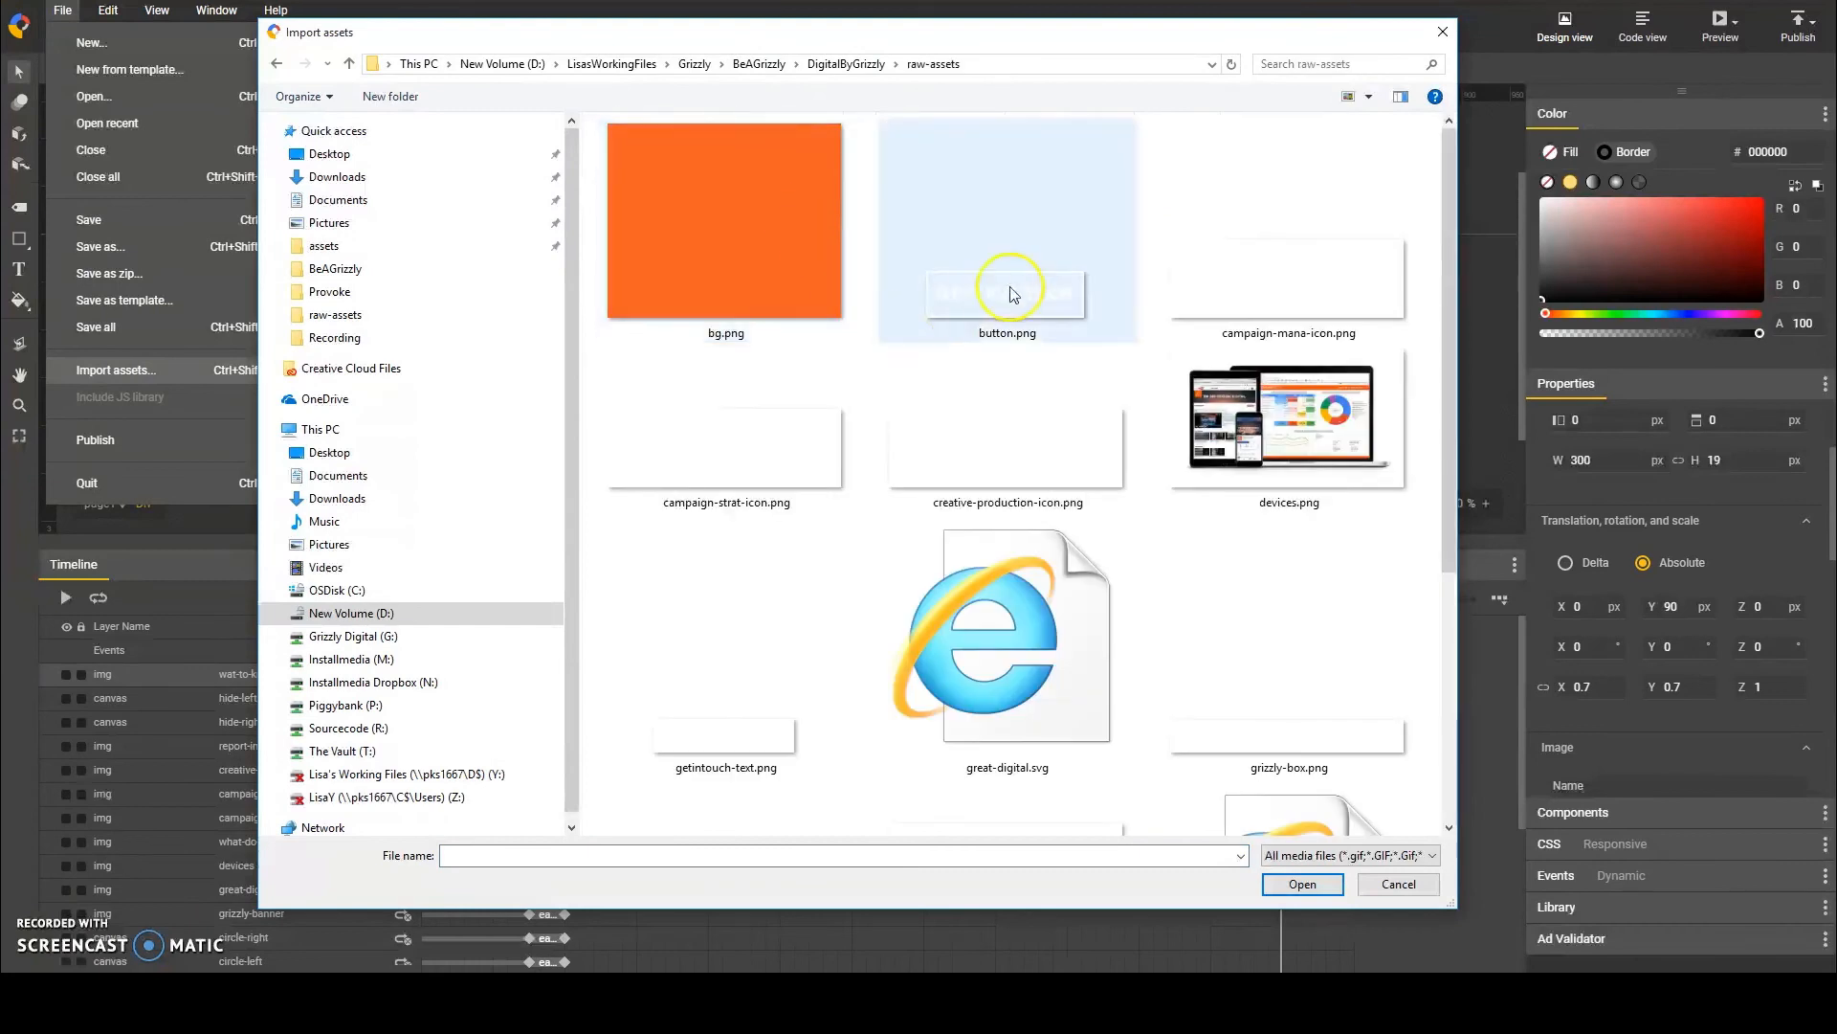
pyautogui.click(1004, 287)
pyautogui.click(1319, 886)
# Step: Name the new image layer button-cta and centre the button horizontally below WANT TO KNOW MORE?, about 140 px from the banner's top
pyautogui.doubleClick(341, 678)
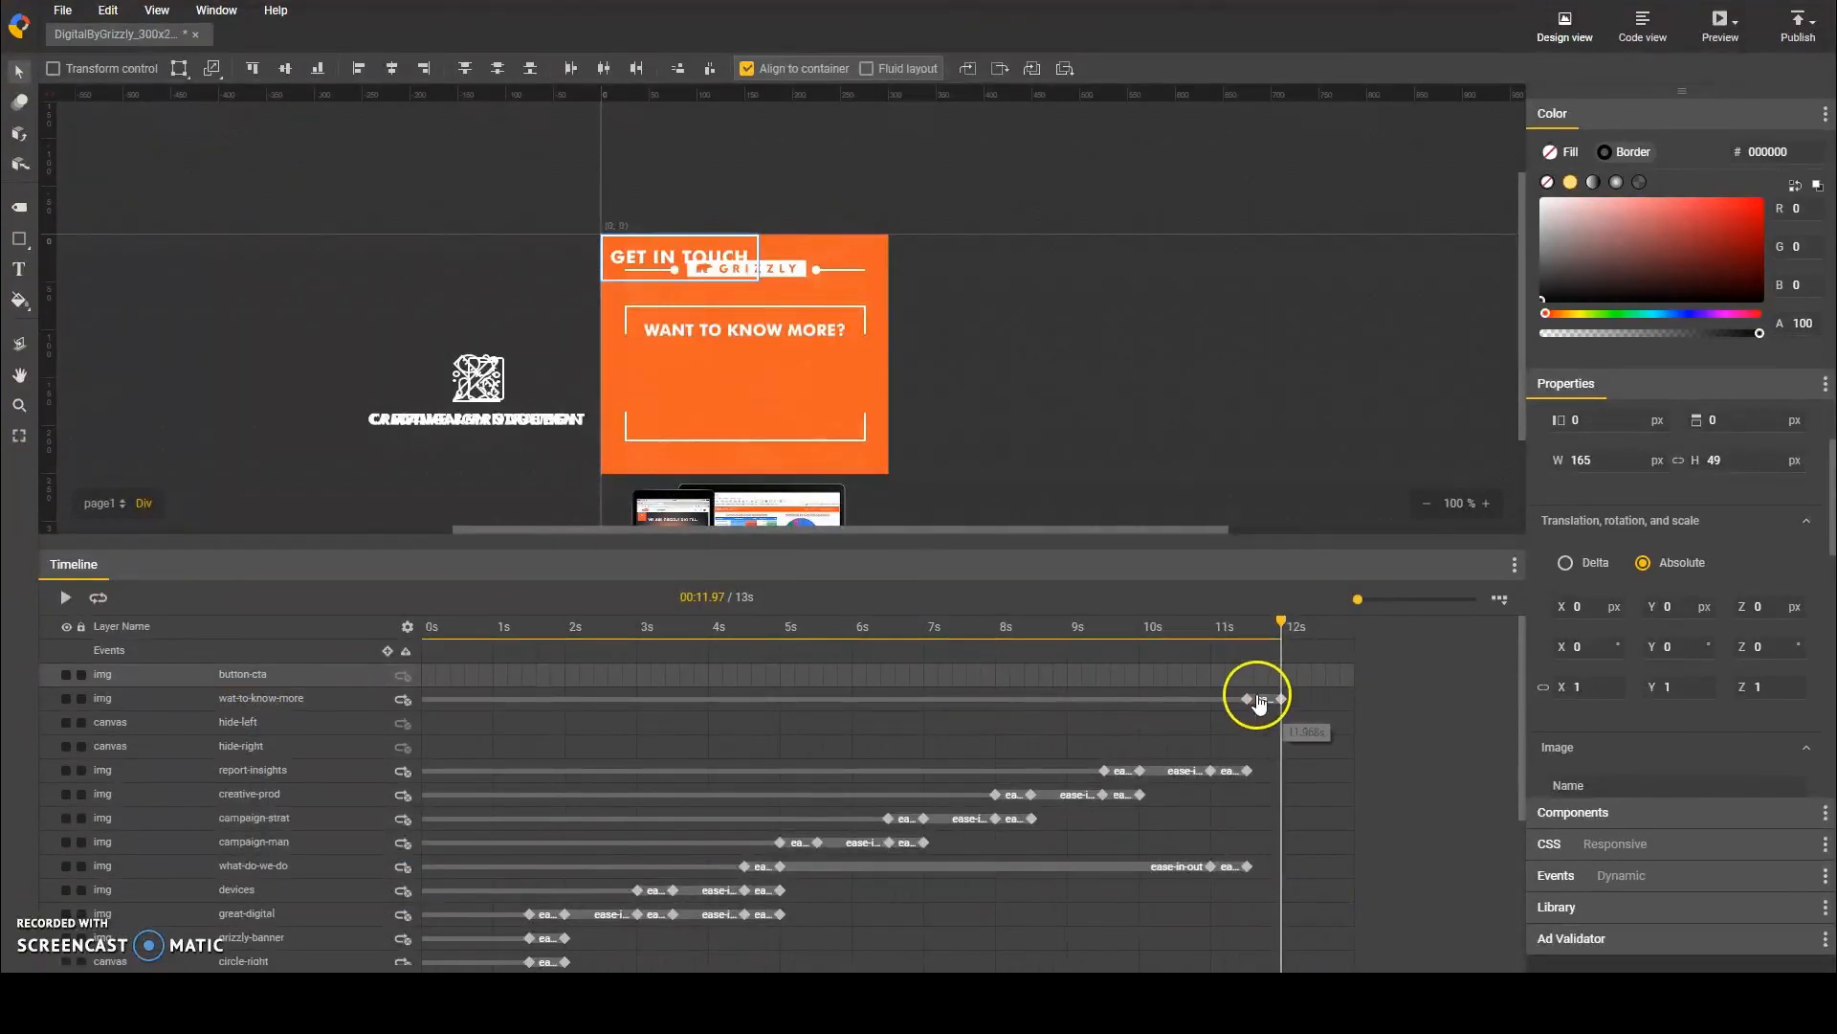
pyautogui.moveTo(706, 242); pyautogui.dragTo(765, 374)
pyautogui.click(395, 72)
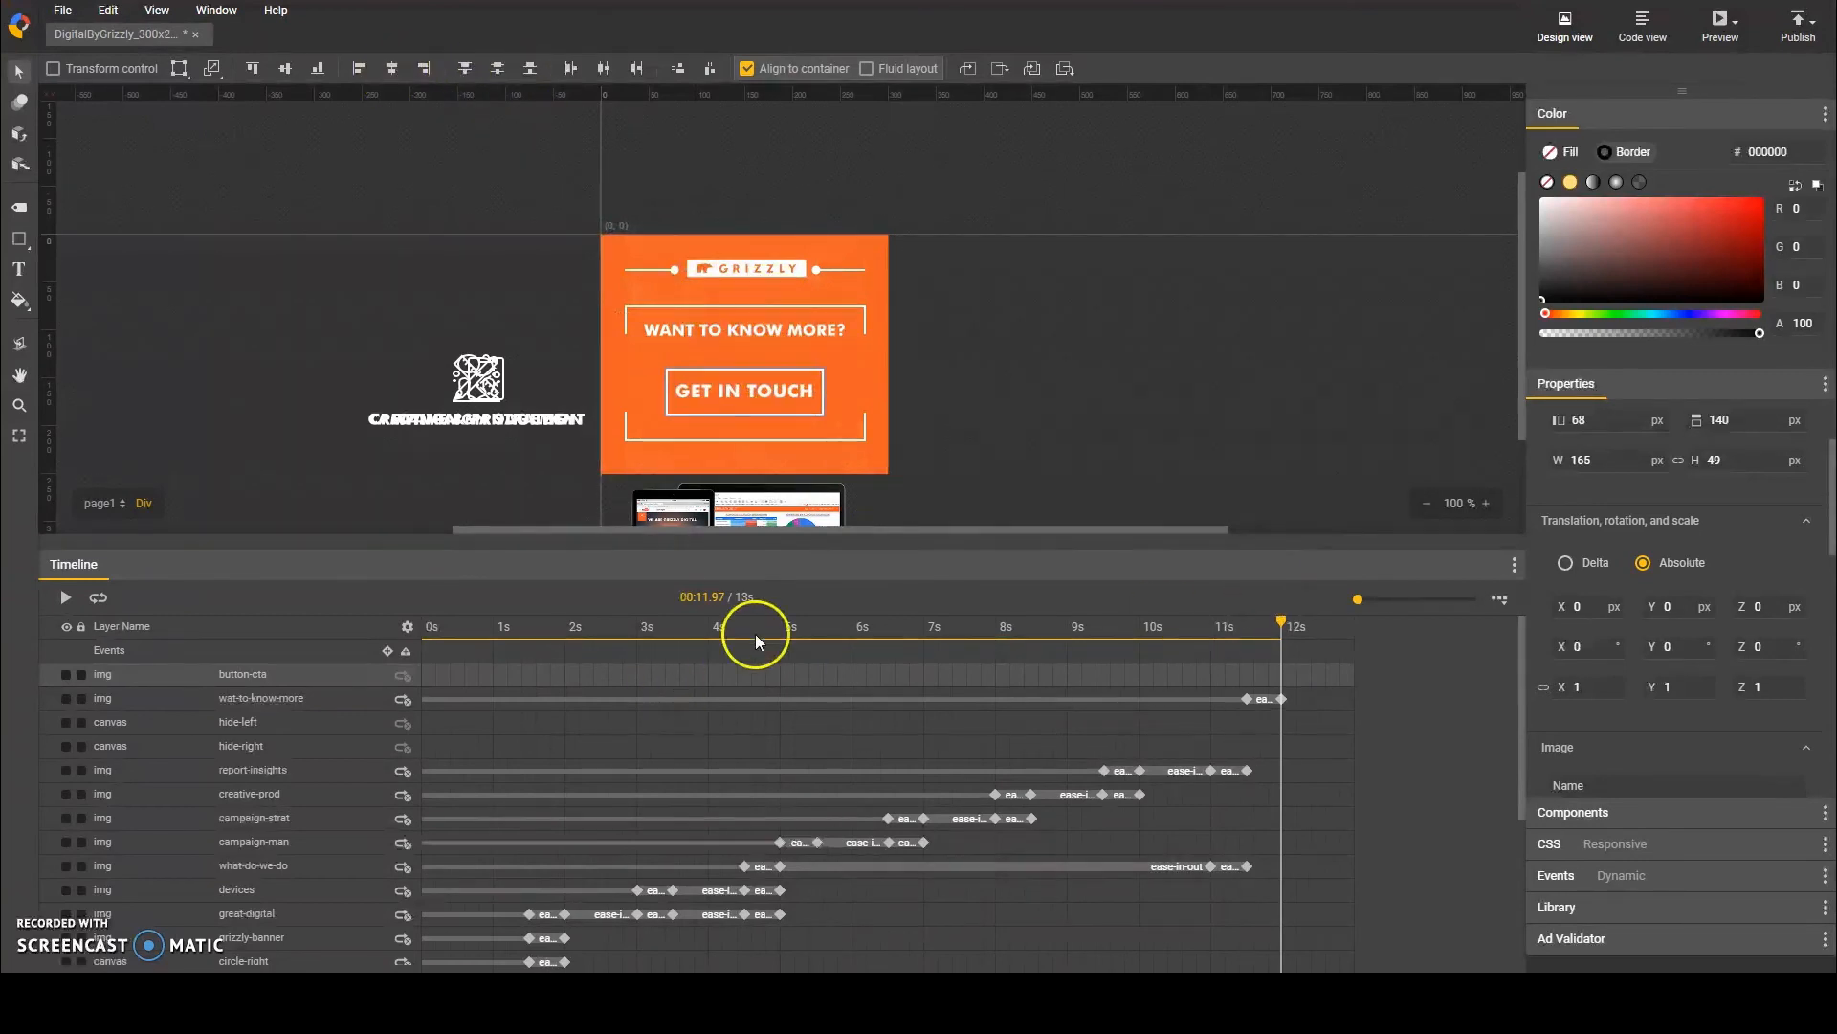
# Step: Add keyframes to the button-cta layer at 12 s and 11.5 s, and delete its keyframe at 0 s
pyautogui.click(1281, 699)
pyautogui.click(364, 676)
pyautogui.press('F6')
pyautogui.click(1247, 699)
pyautogui.click(367, 676)
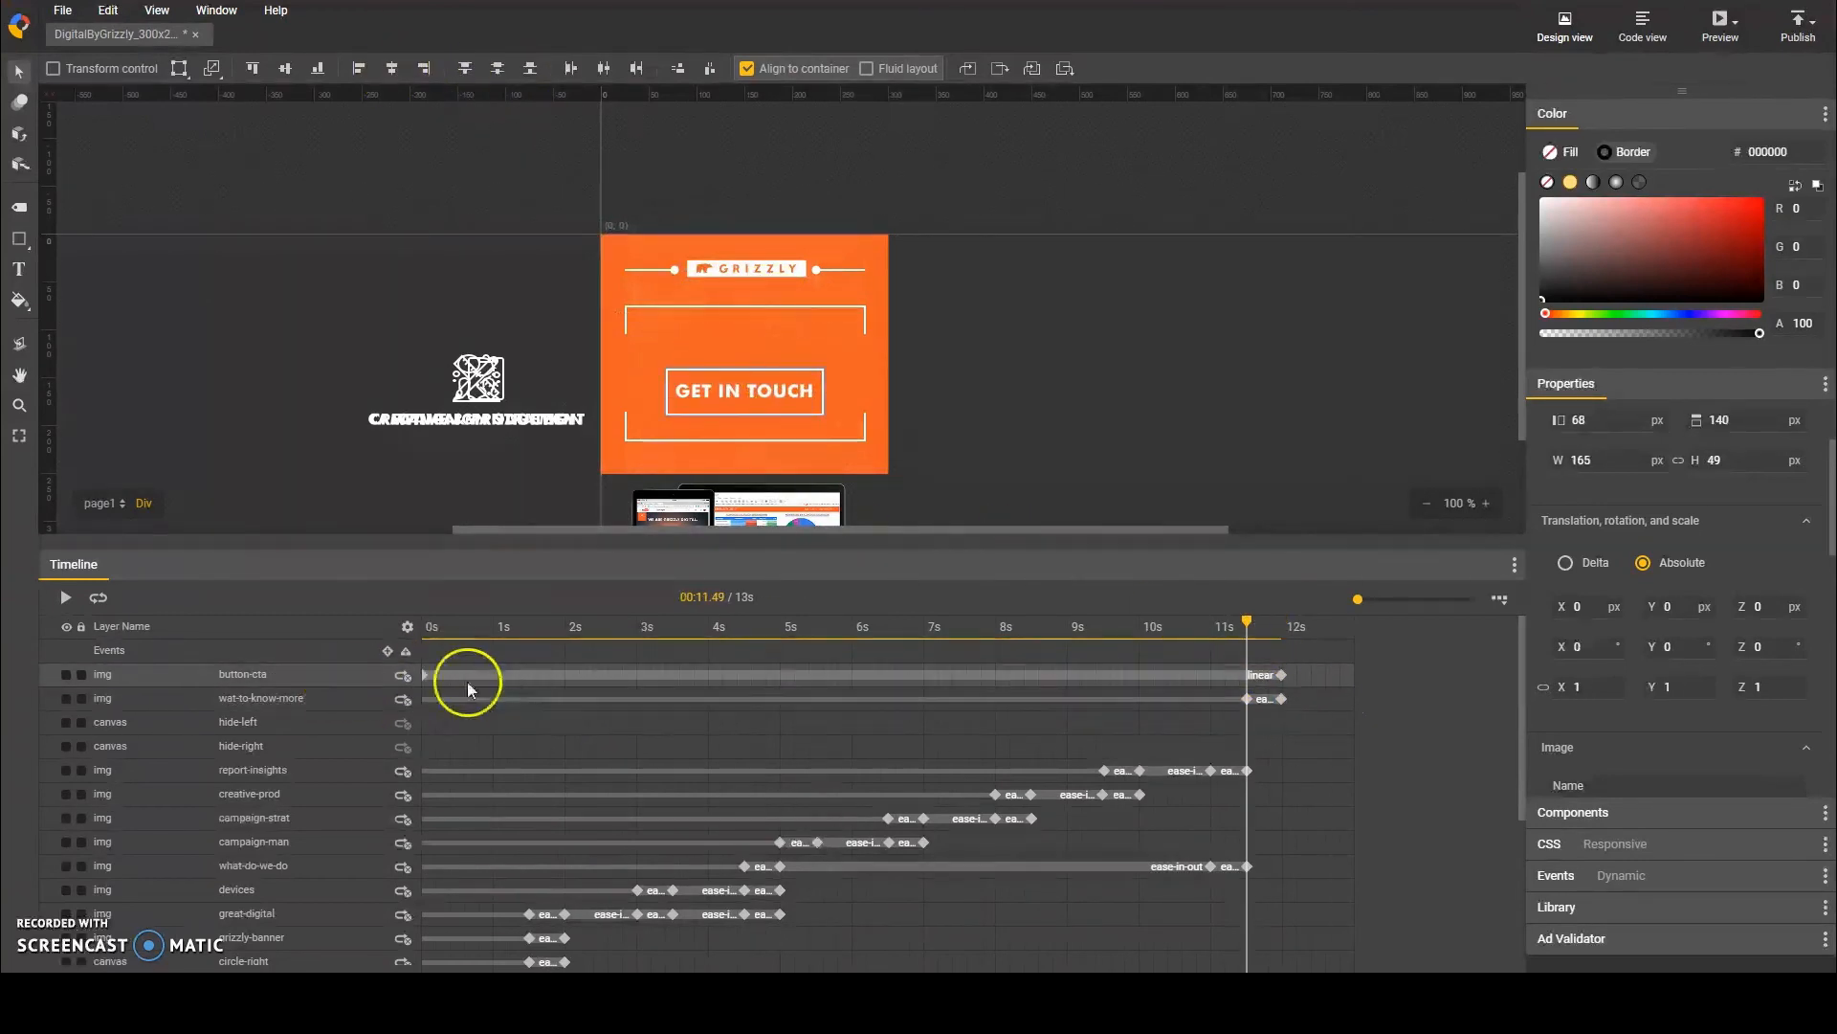
pyautogui.press('F6')
pyautogui.click(423, 675)
pyautogui.press('Delete')
# Step: At the button-cta layer's 11.5 s keyframe, move the button down 20 px and set its opacity to 0
pyautogui.click(1247, 675)
pyautogui.hotkey('shift', 'Down')
pyautogui.hotkey('shift', 'Down')
pyautogui.scroll(-4, 1608, 672)
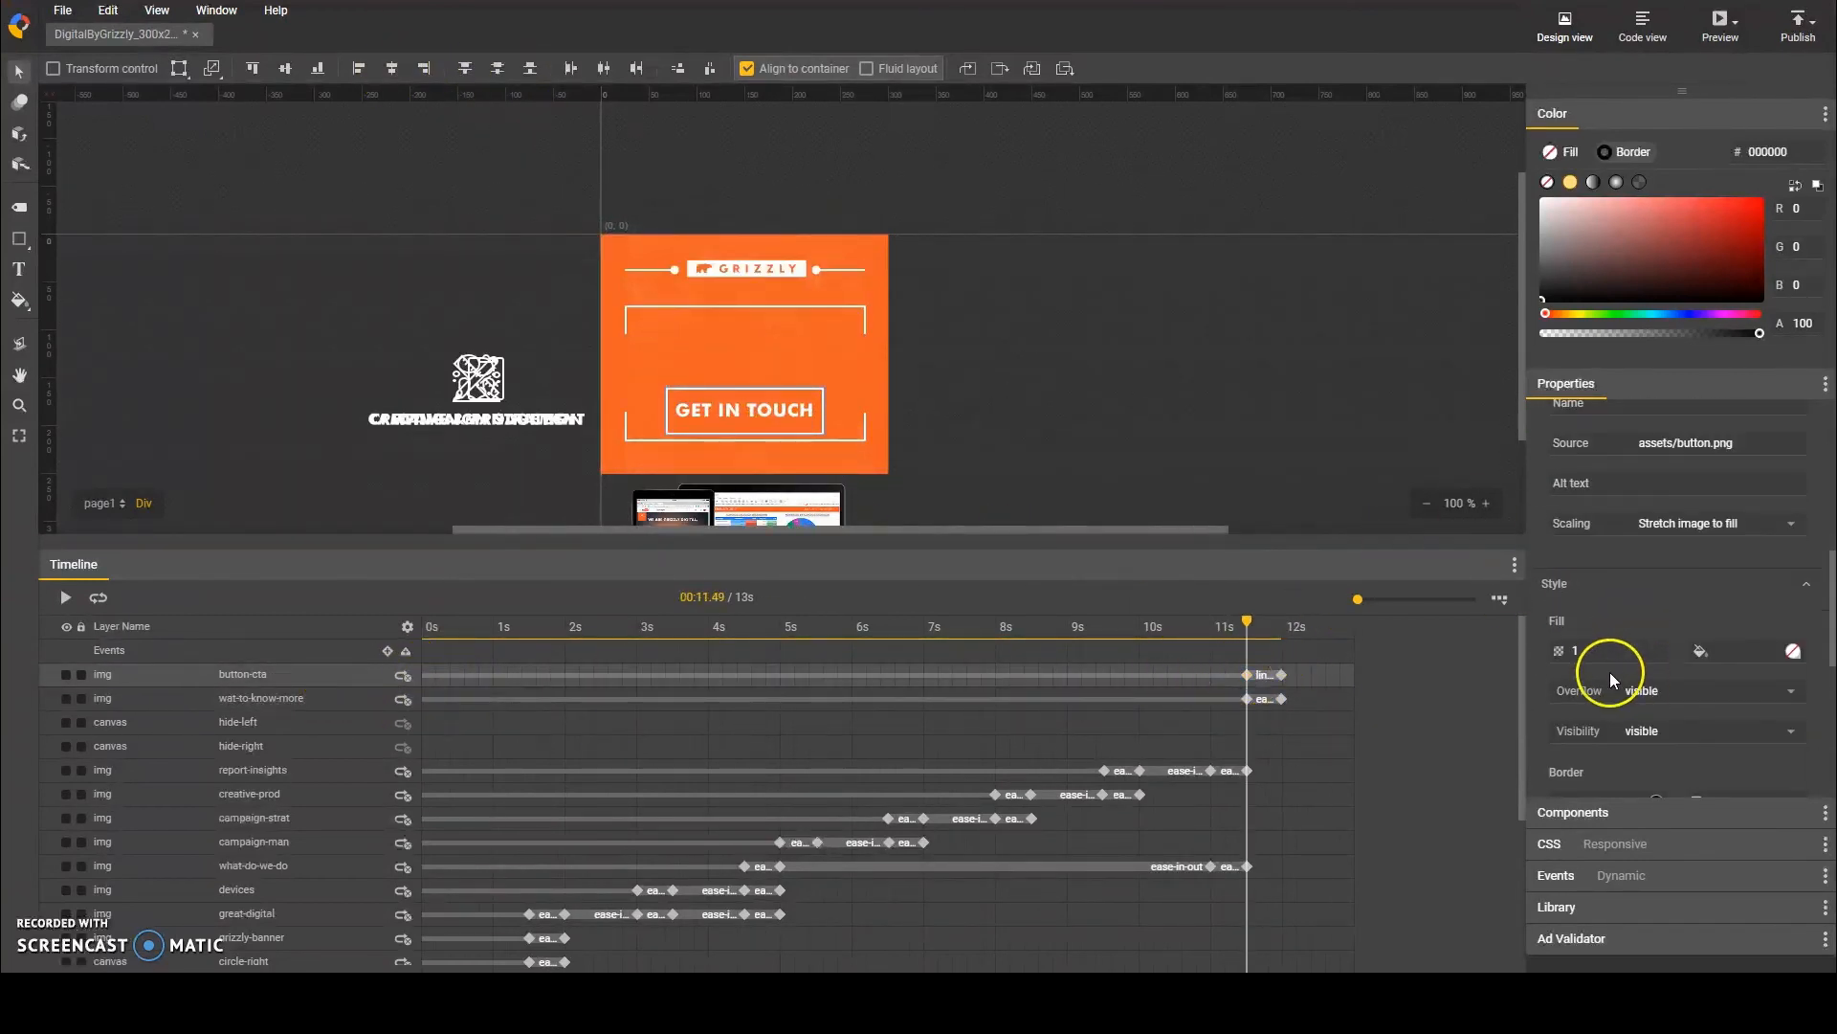
pyautogui.click(1601, 652)
pyautogui.write('0')
# Step: At the button-cta layer's 12 s keyframe, set opacity to 1 and move the button up 20 px, then check the animation
pyautogui.click(1282, 675)
pyautogui.write('1')
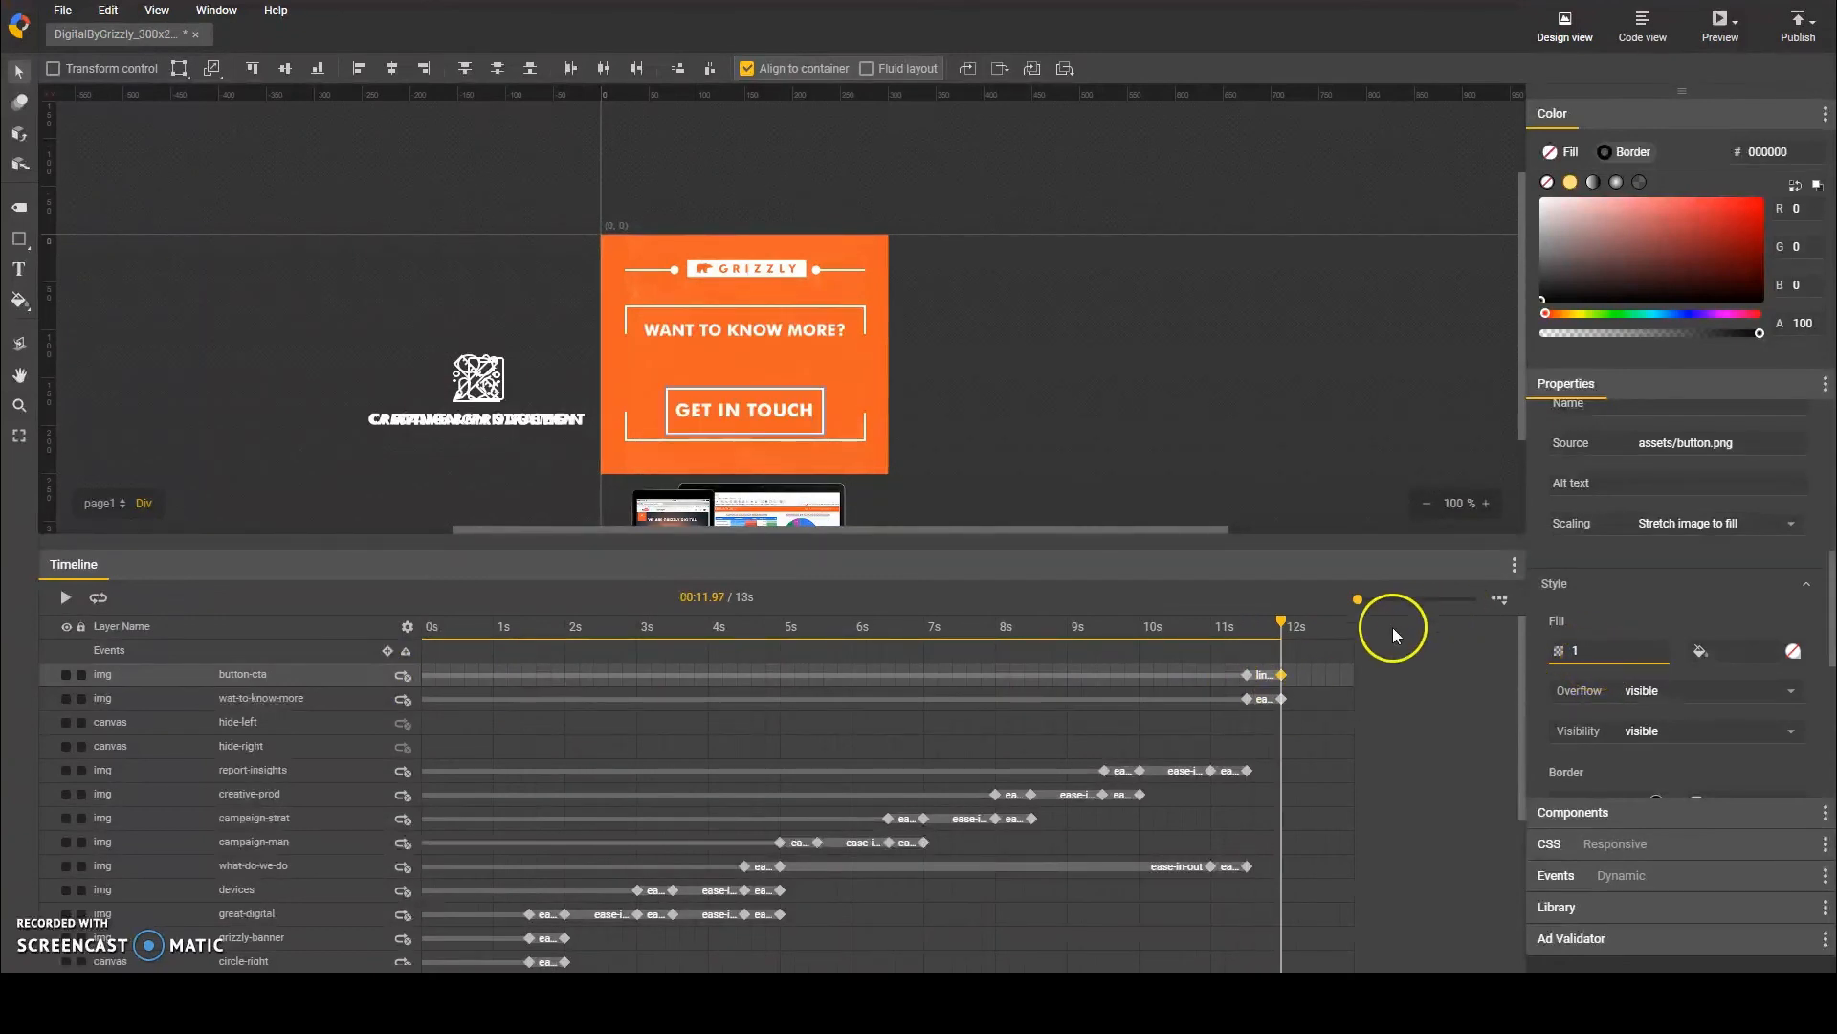
pyautogui.click(1285, 674)
pyautogui.hotkey('shift', 'Up')
pyautogui.hotkey('shift', 'Up')
pyautogui.moveTo(1247, 623); pyautogui.dragTo(1296, 624)
pyautogui.press('space')
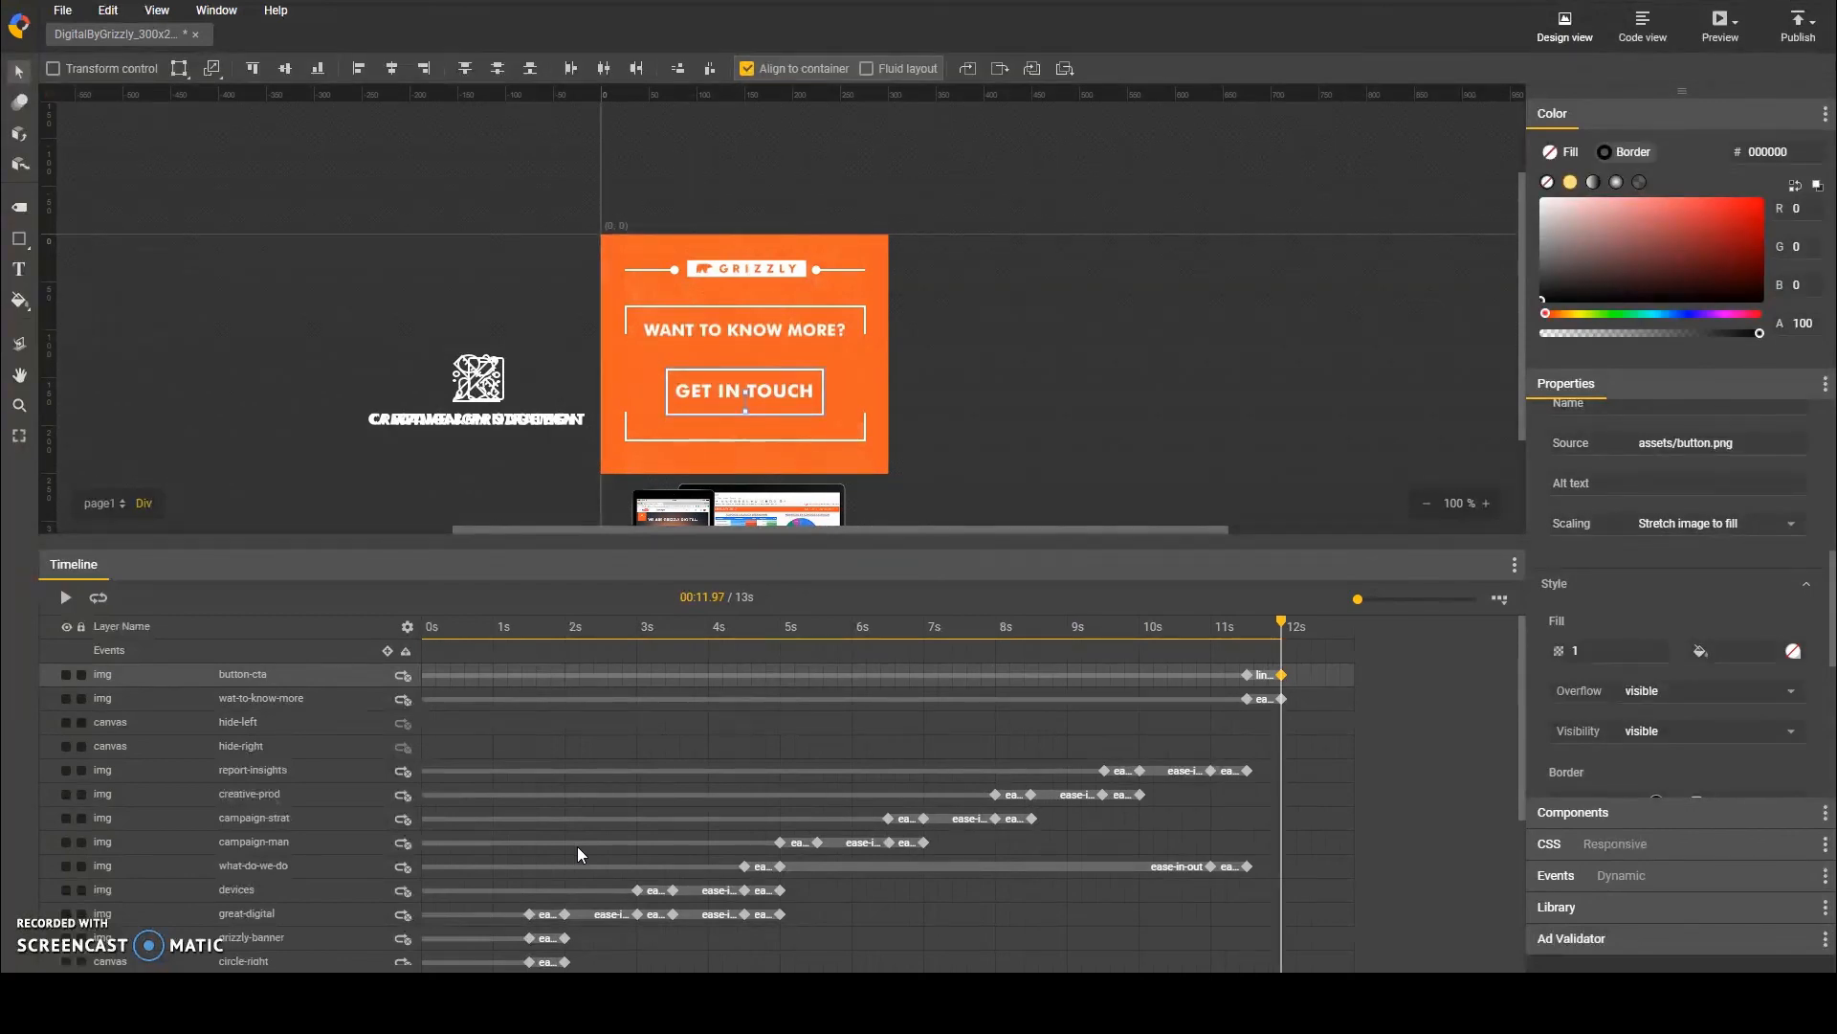
# Step: Add a timeline label named loop at 0 s
pyautogui.click(1611, 812)
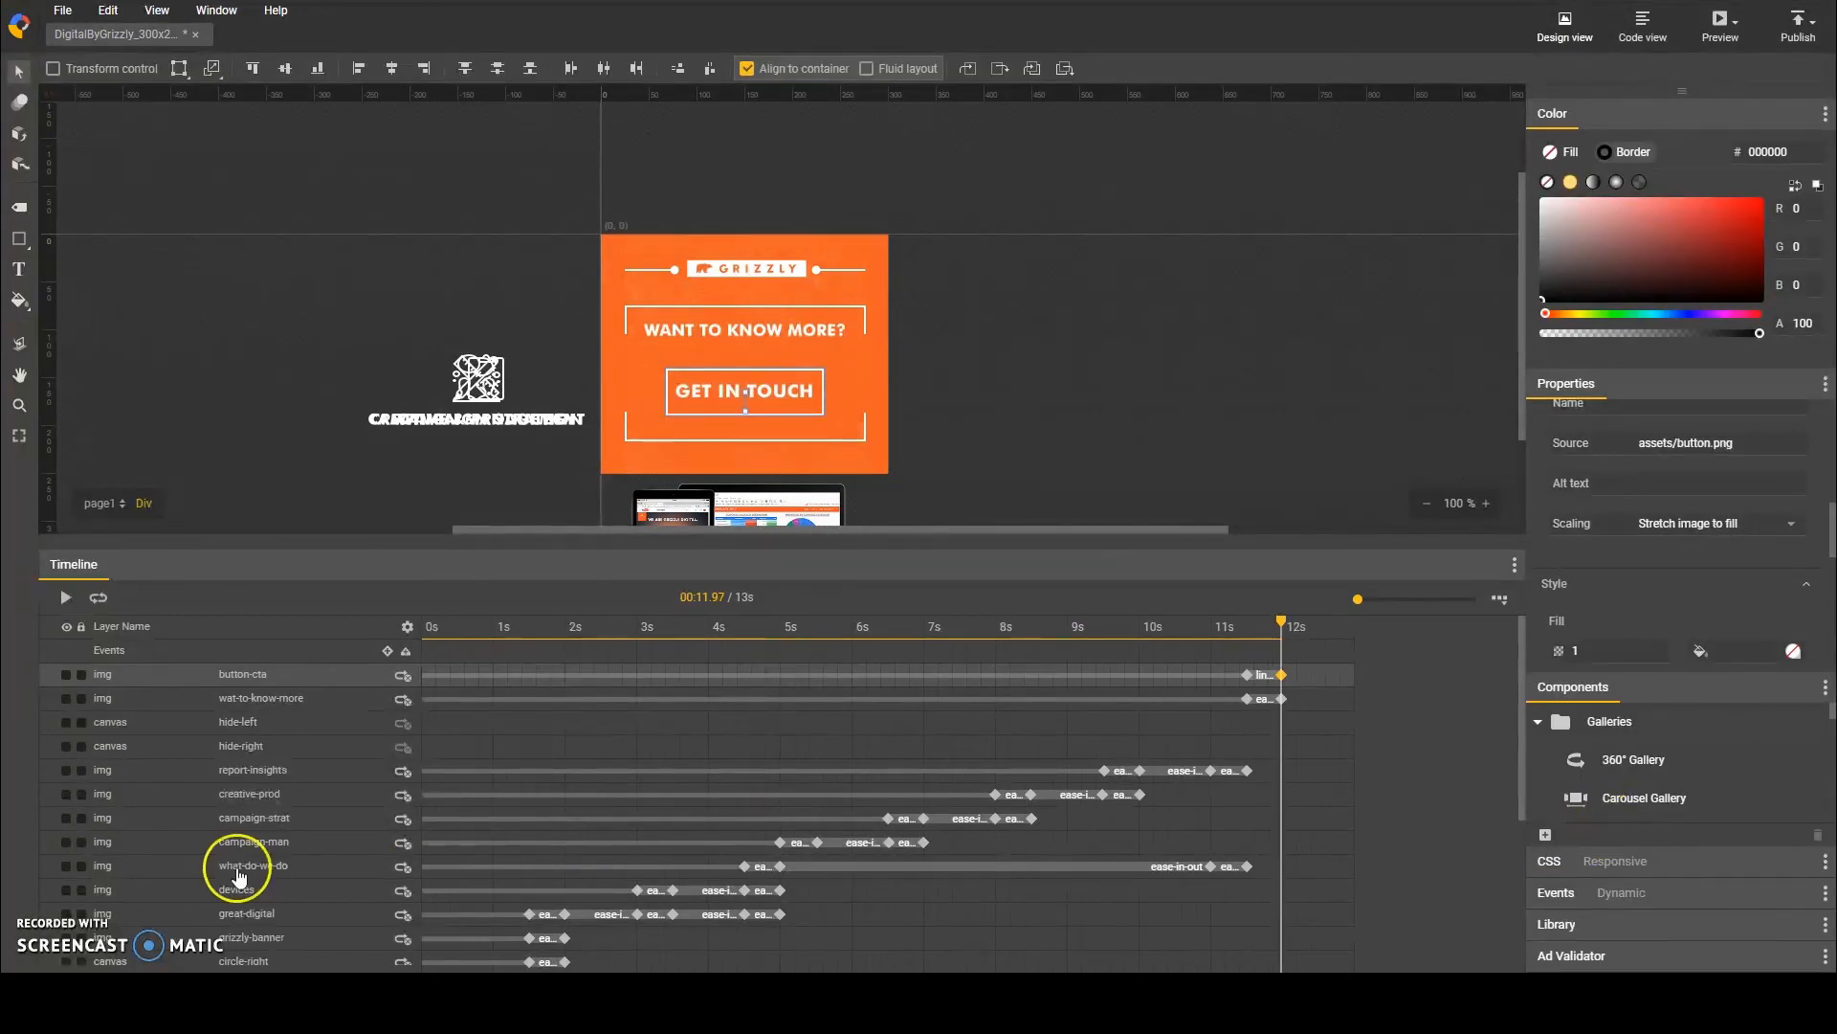
pyautogui.click(42, 930)
pyautogui.moveTo(475, 627); pyautogui.dragTo(406, 651)
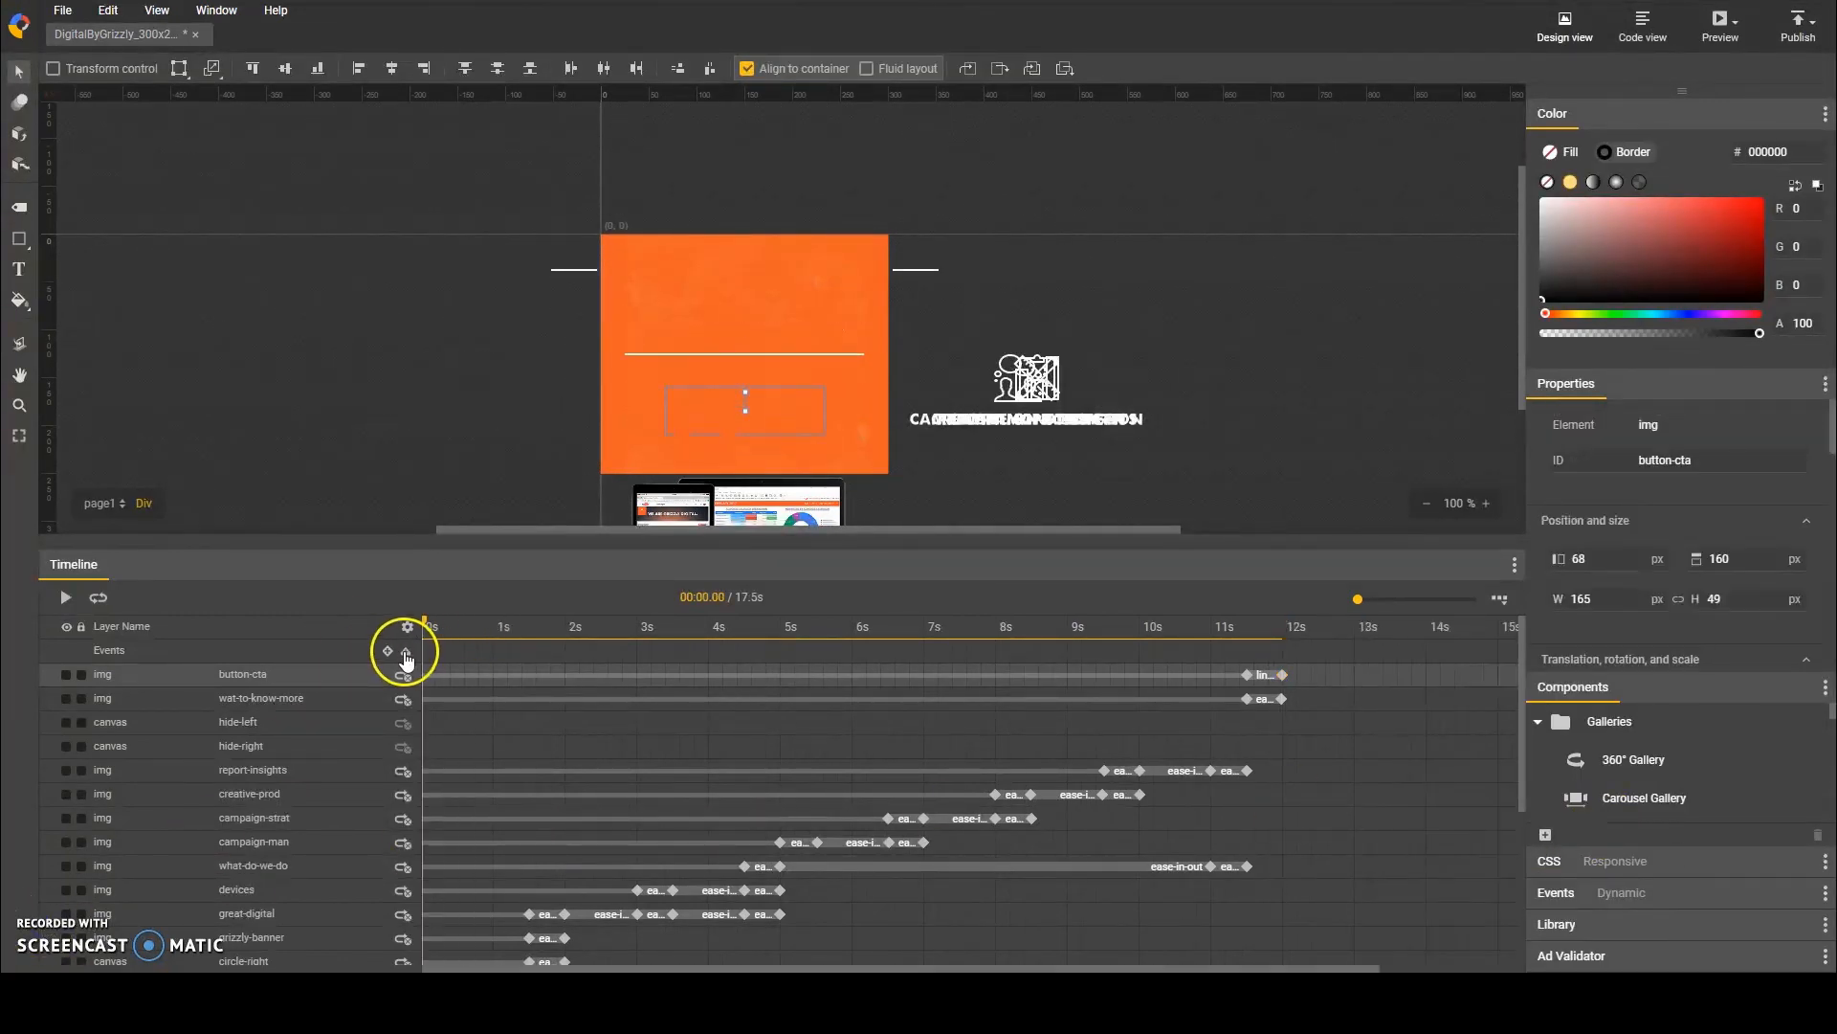
pyautogui.doubleClick(443, 658)
pyautogui.write('loop')
pyautogui.press('Return')
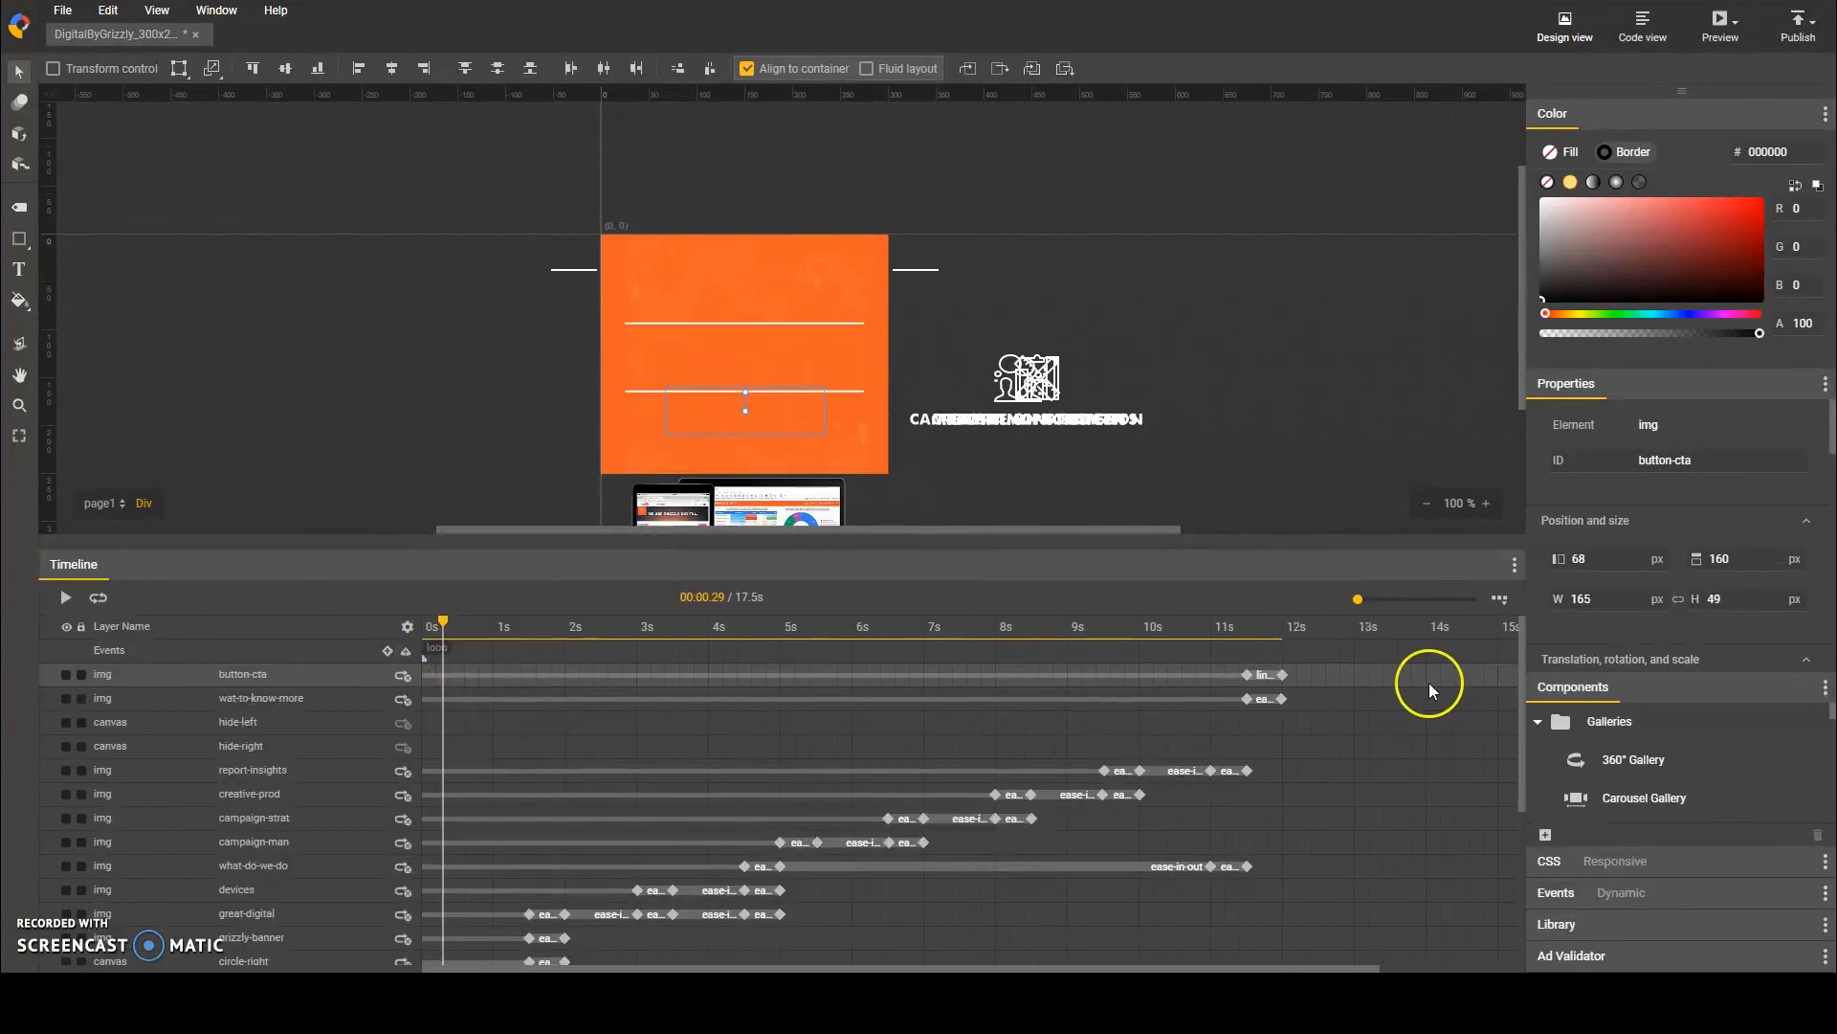
# Step: Add a timeline event at about 15.95 s and look through the action categories available for it
pyautogui.moveTo(1284, 626); pyautogui.dragTo(1427, 635)
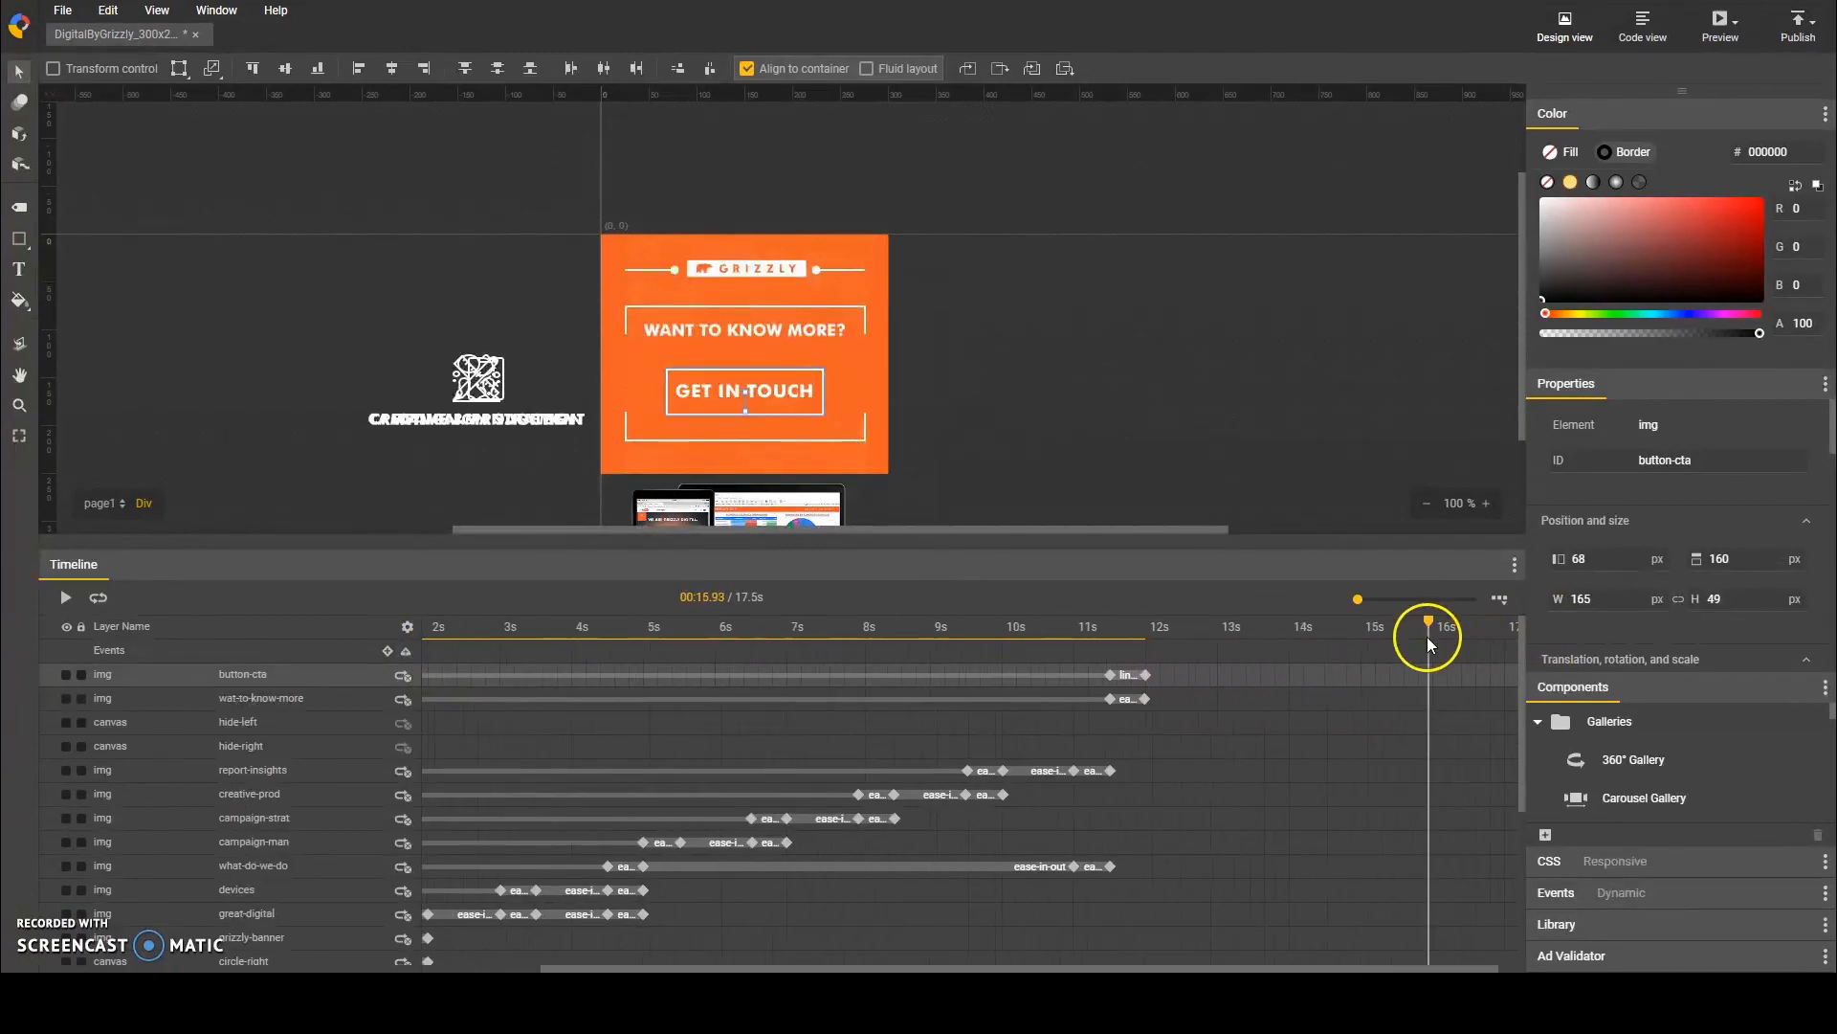
pyautogui.doubleClick(1433, 652)
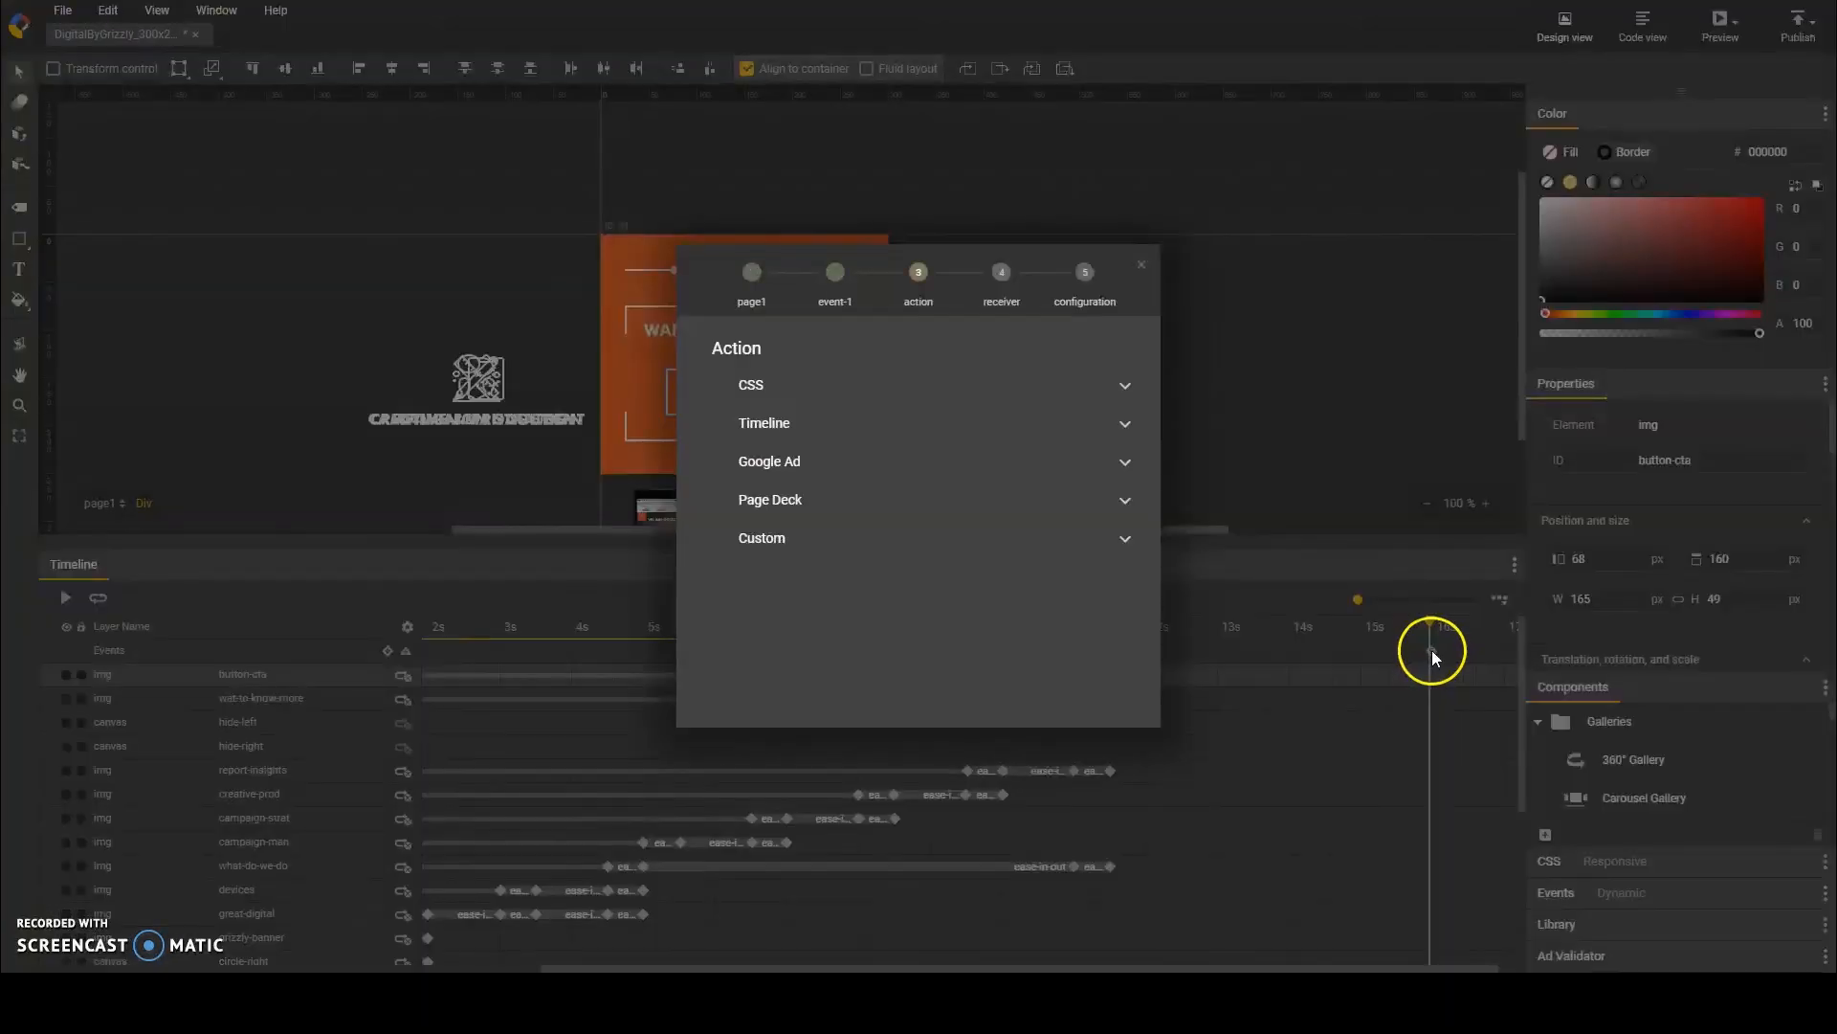
pyautogui.click(754, 277)
pyautogui.click(870, 427)
pyautogui.click(818, 497)
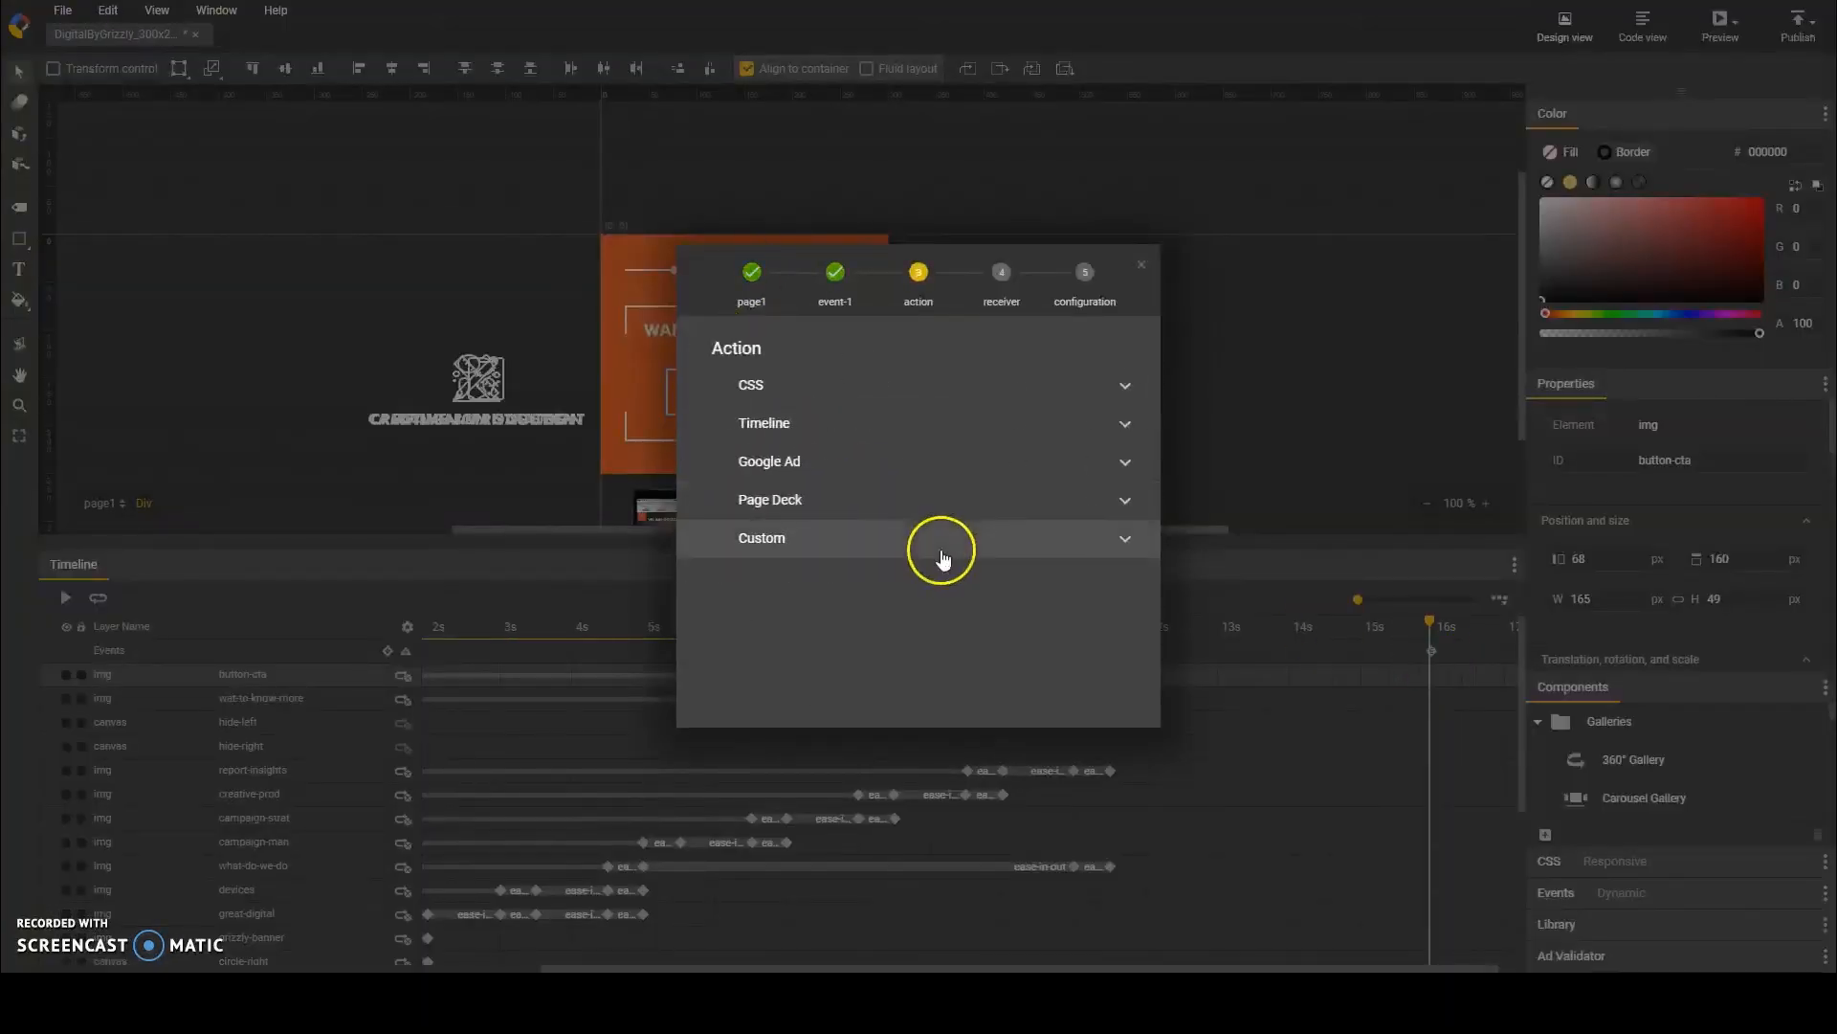
pyautogui.click(811, 463)
pyautogui.click(804, 462)
pyautogui.click(810, 502)
pyautogui.click(810, 502)
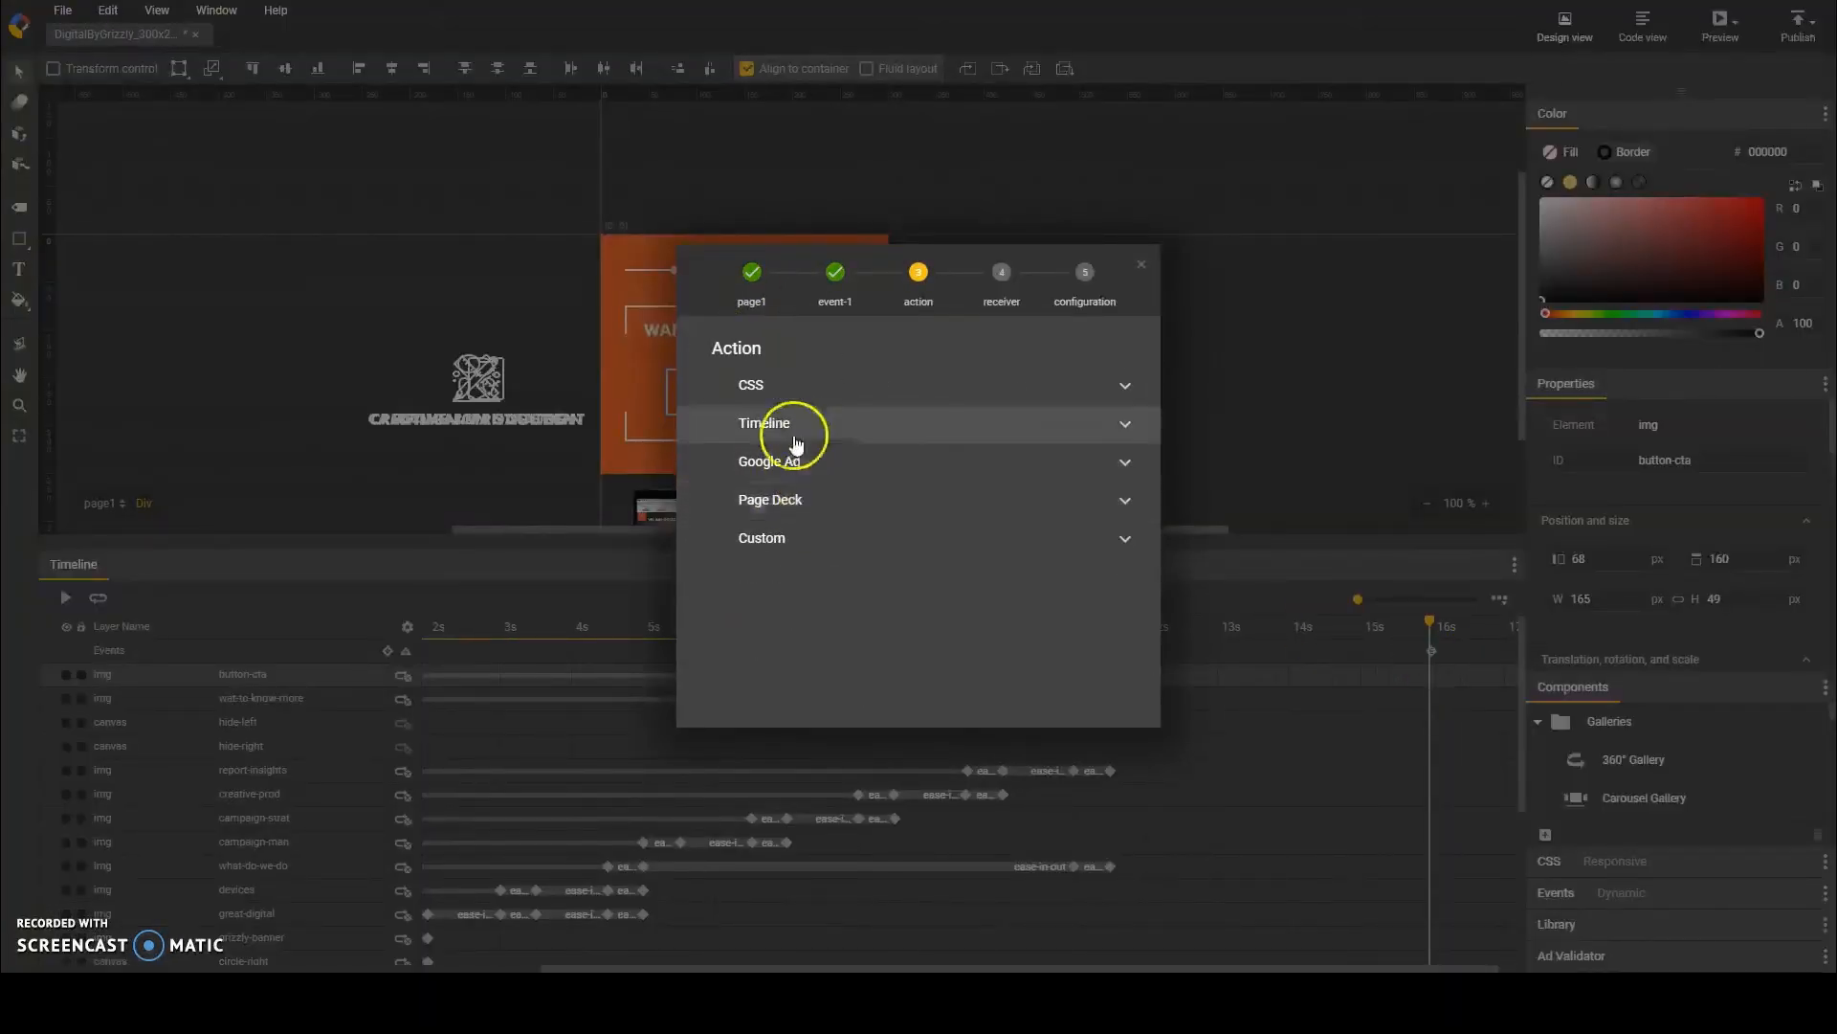
# Step: Make the event run the go-to-and-play-N-times timeline action on page1, and preview the looping banner in the browser
pyautogui.click(779, 424)
pyautogui.click(835, 616)
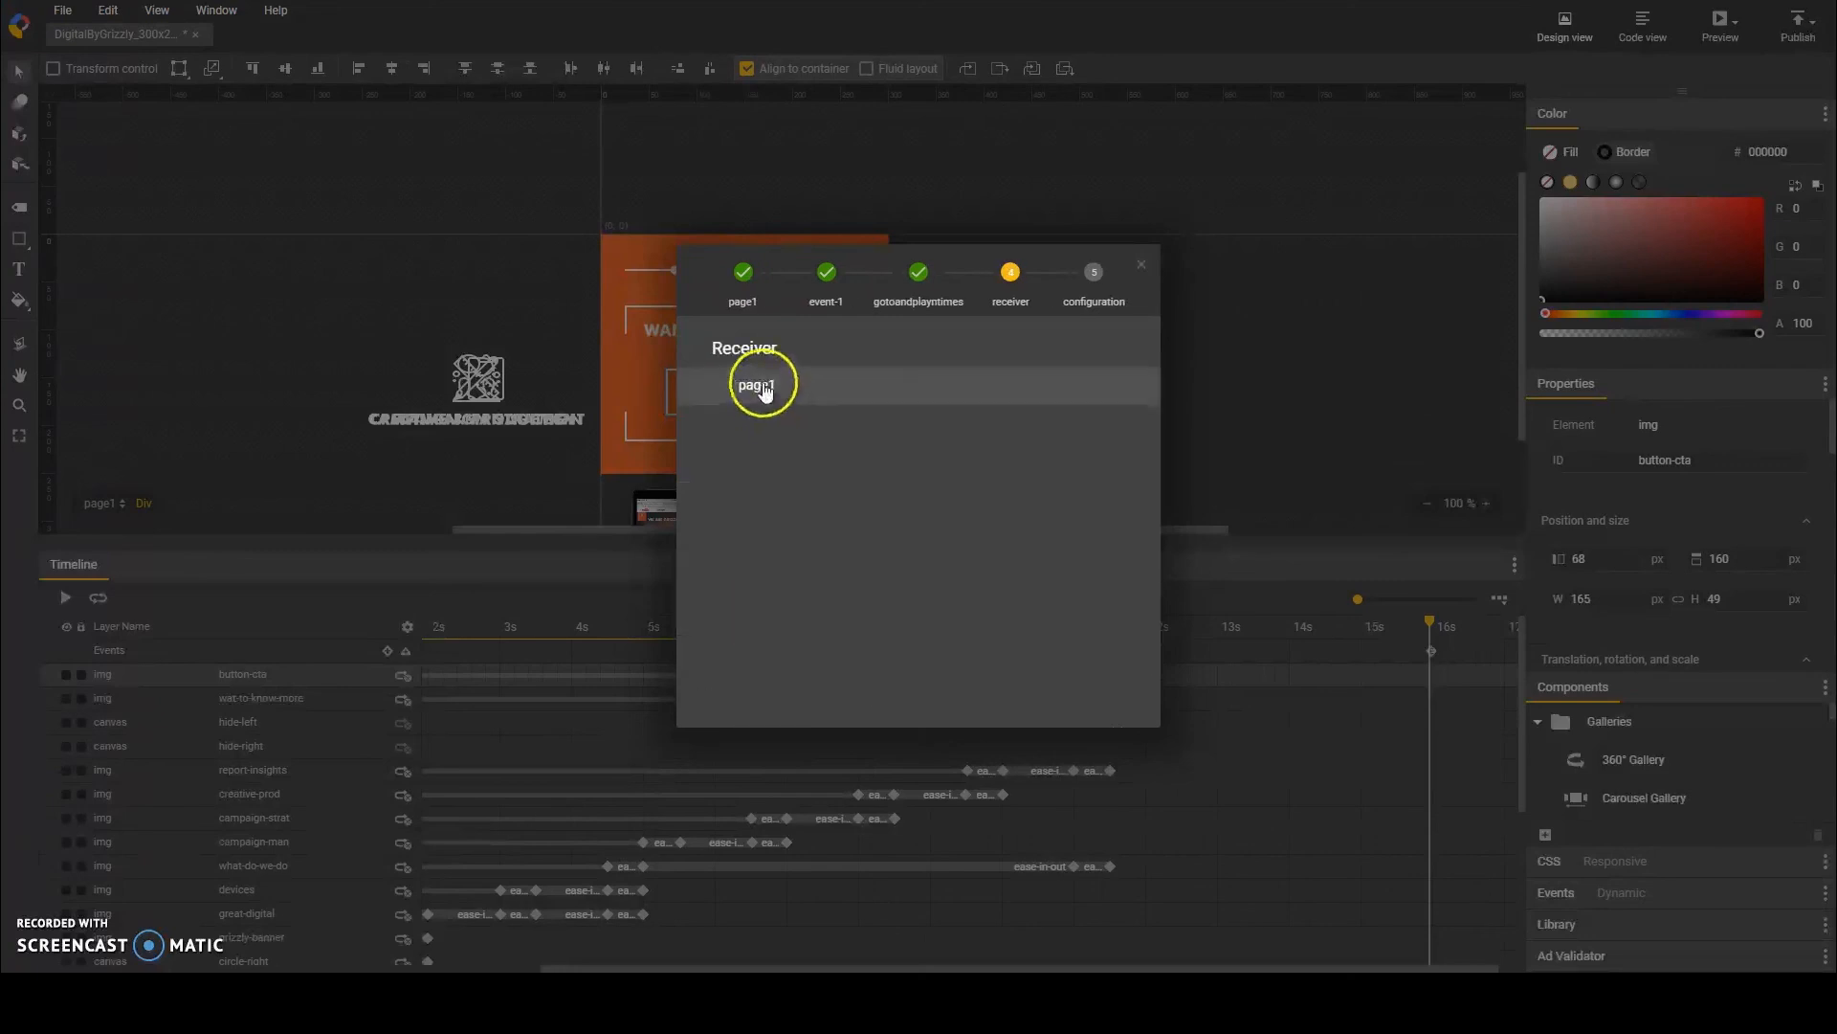
pyautogui.click(759, 382)
pyautogui.click(1032, 687)
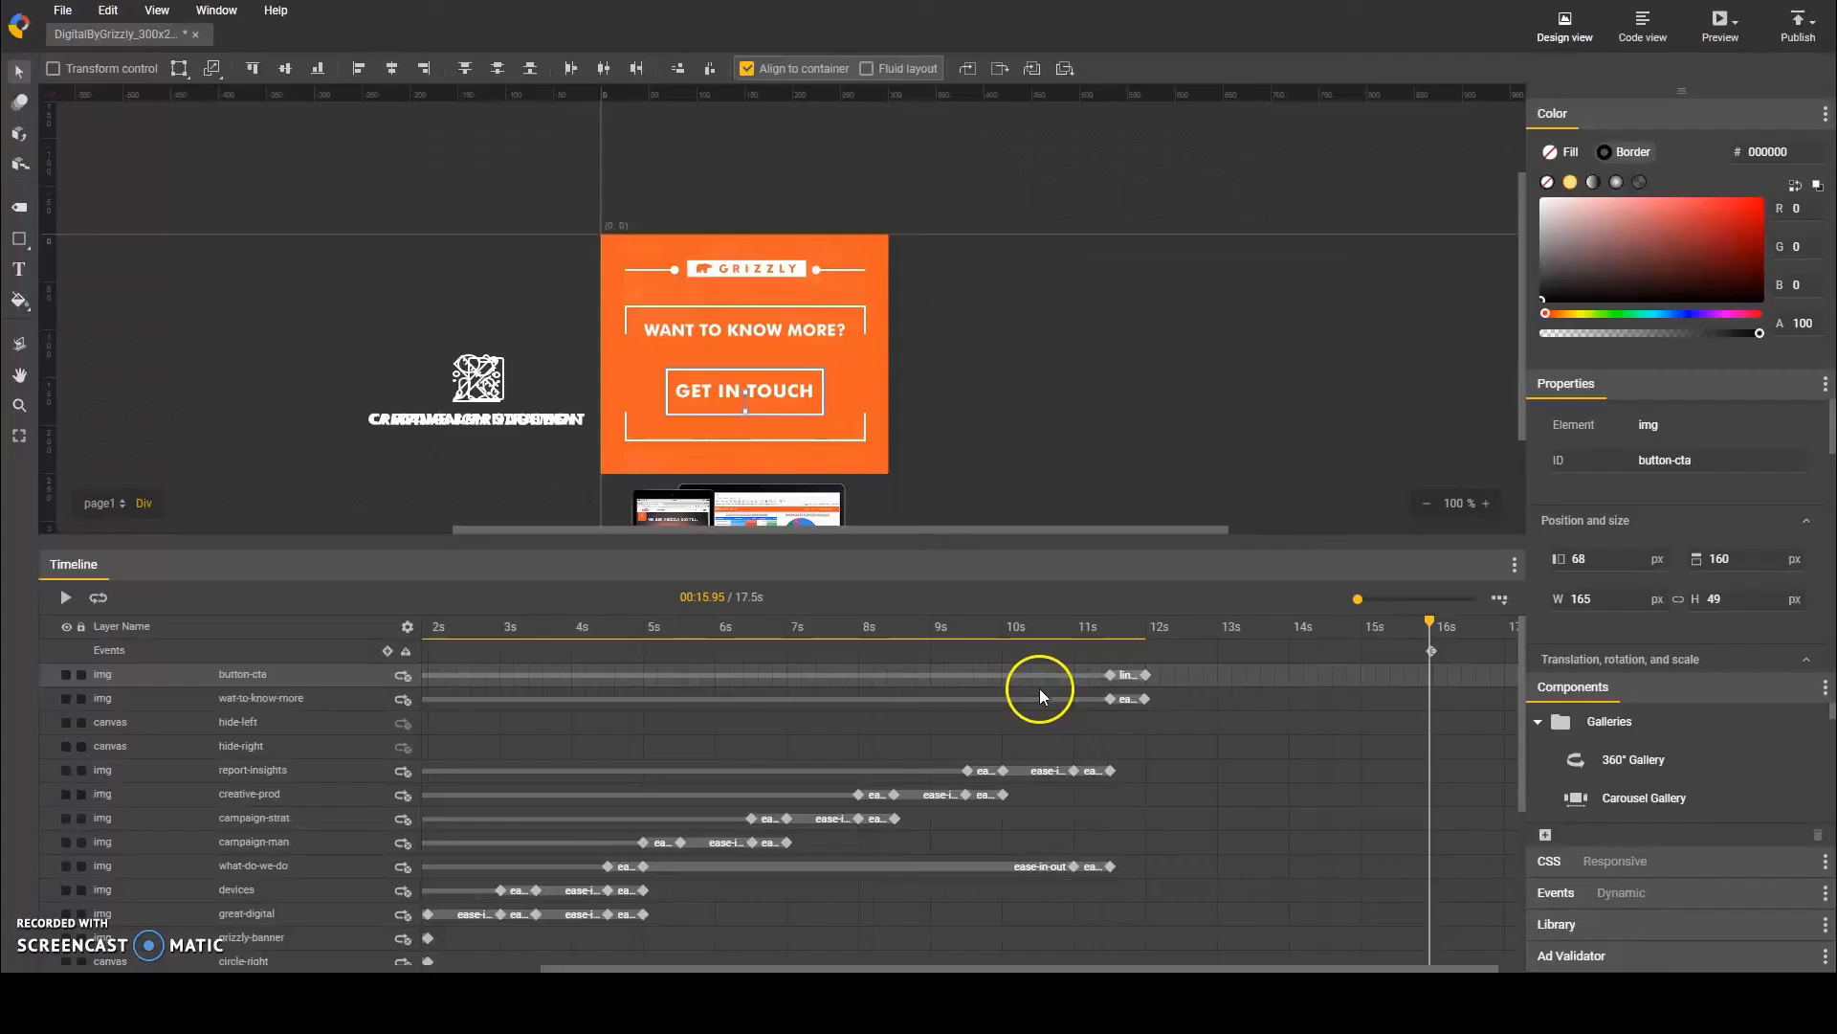
pyautogui.hotkey('ctrl', 'Return')
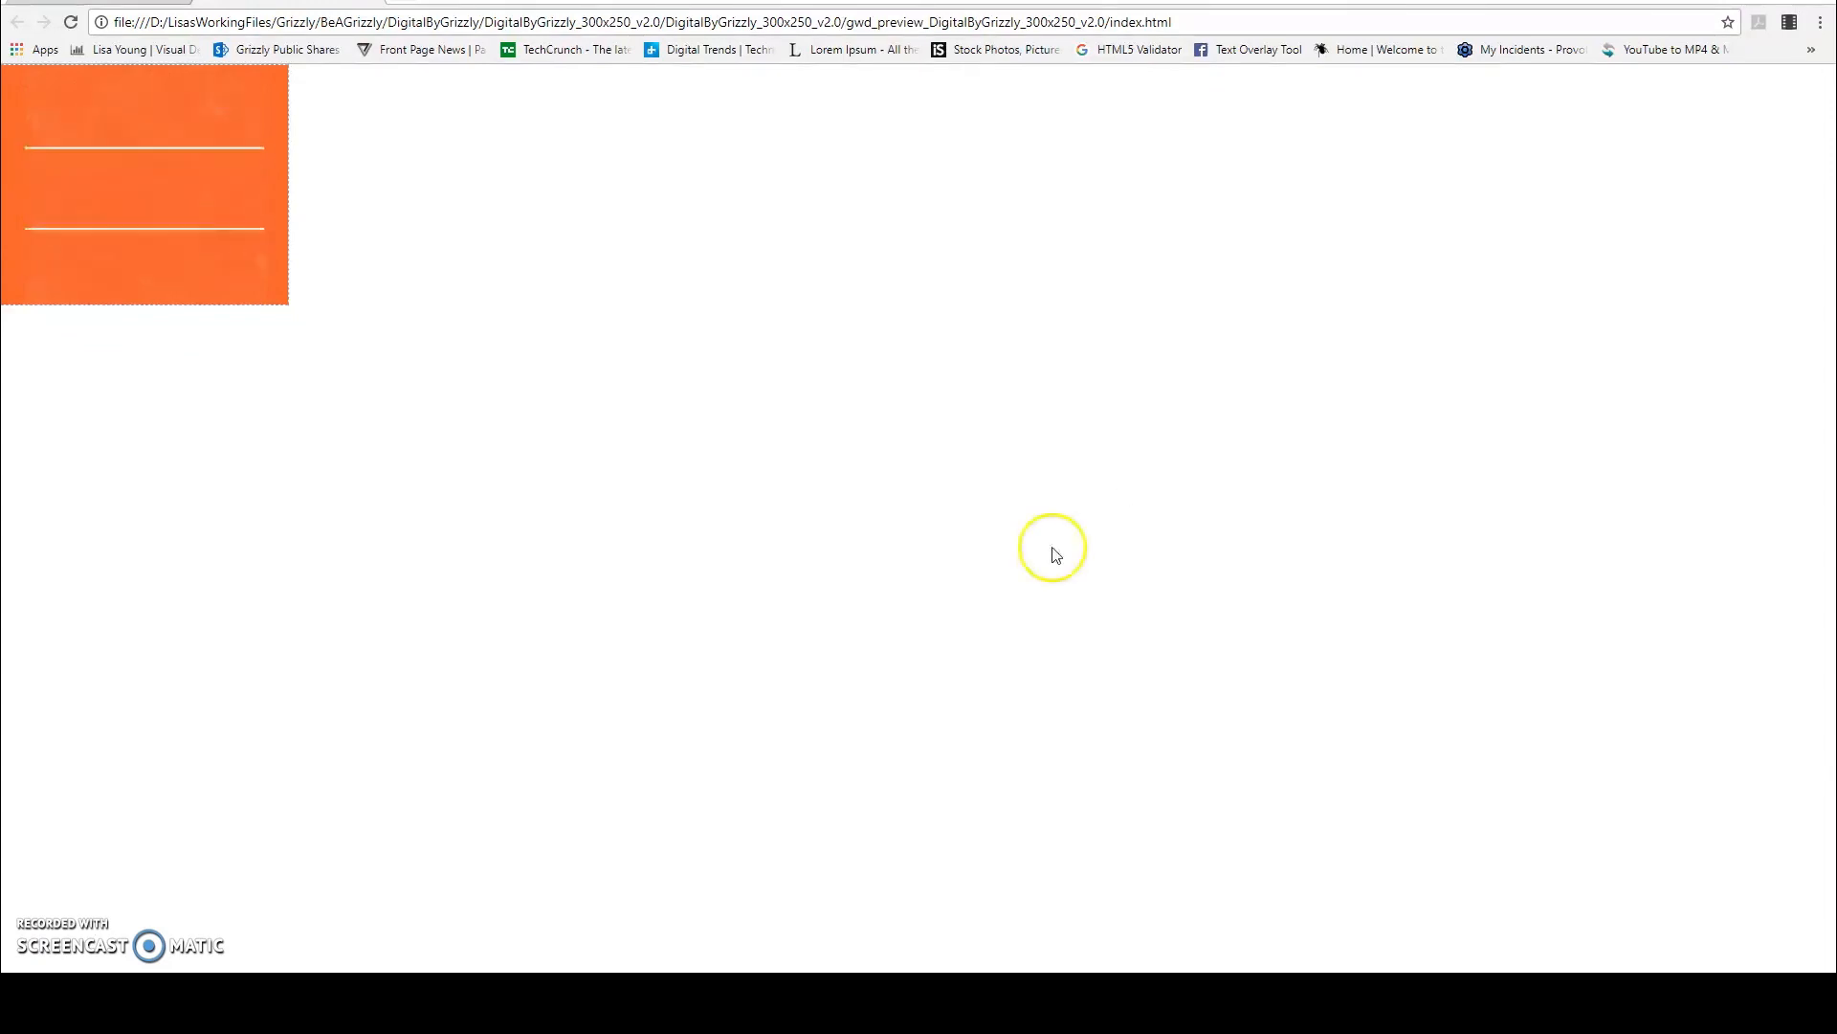
pyautogui.click(1115, 763)
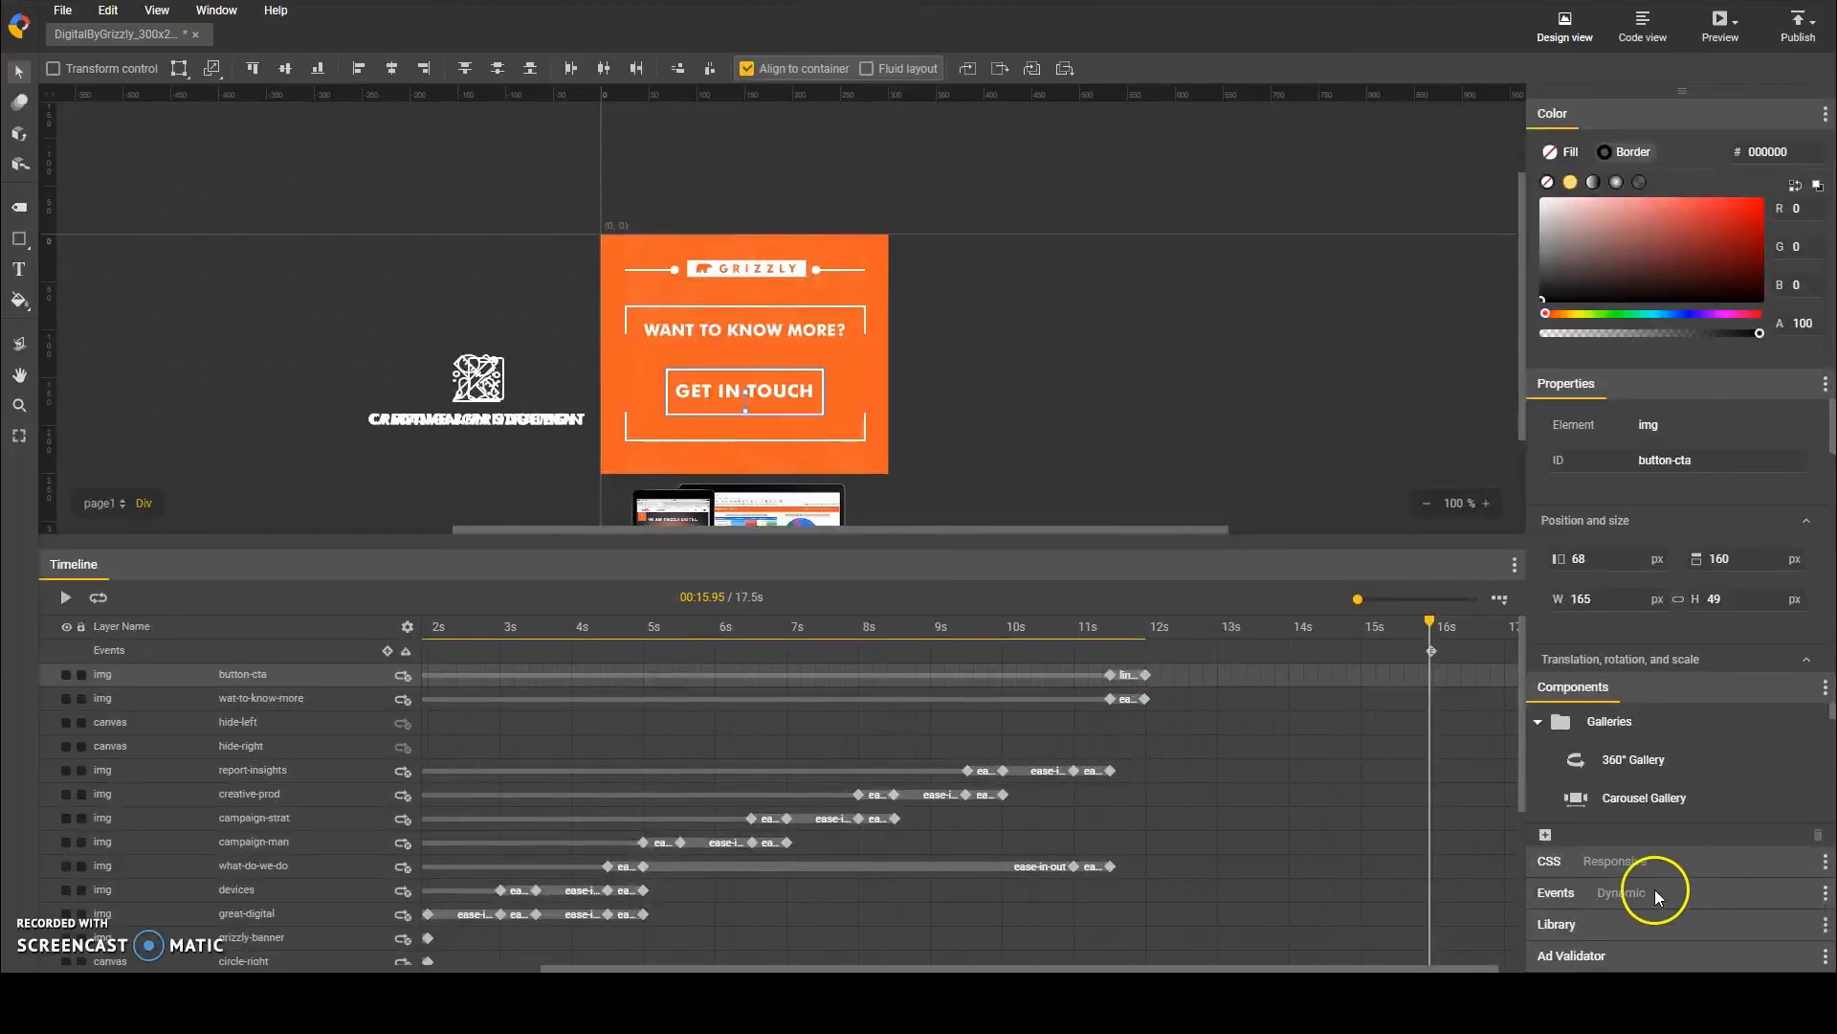
# Step: Add a Tap Area component to the stage beside the banner
pyautogui.scroll(-4, 1632, 761)
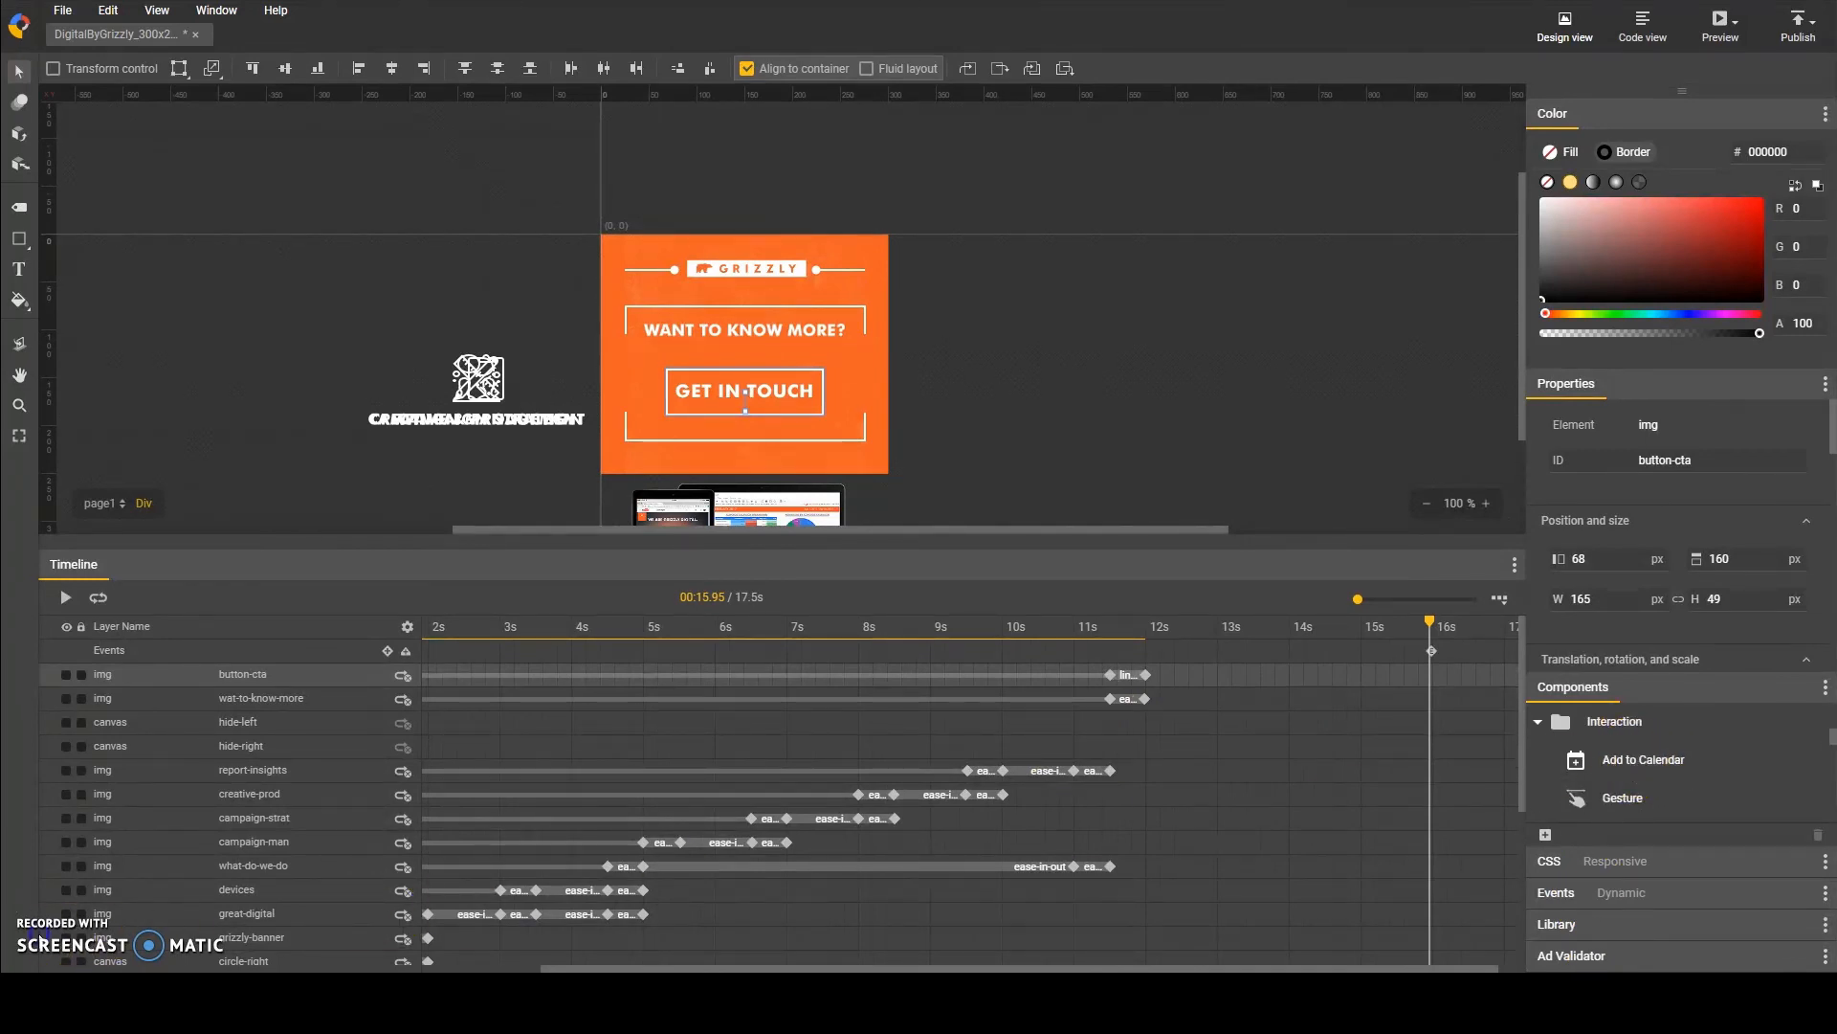
pyautogui.scroll(-3, 1652, 747)
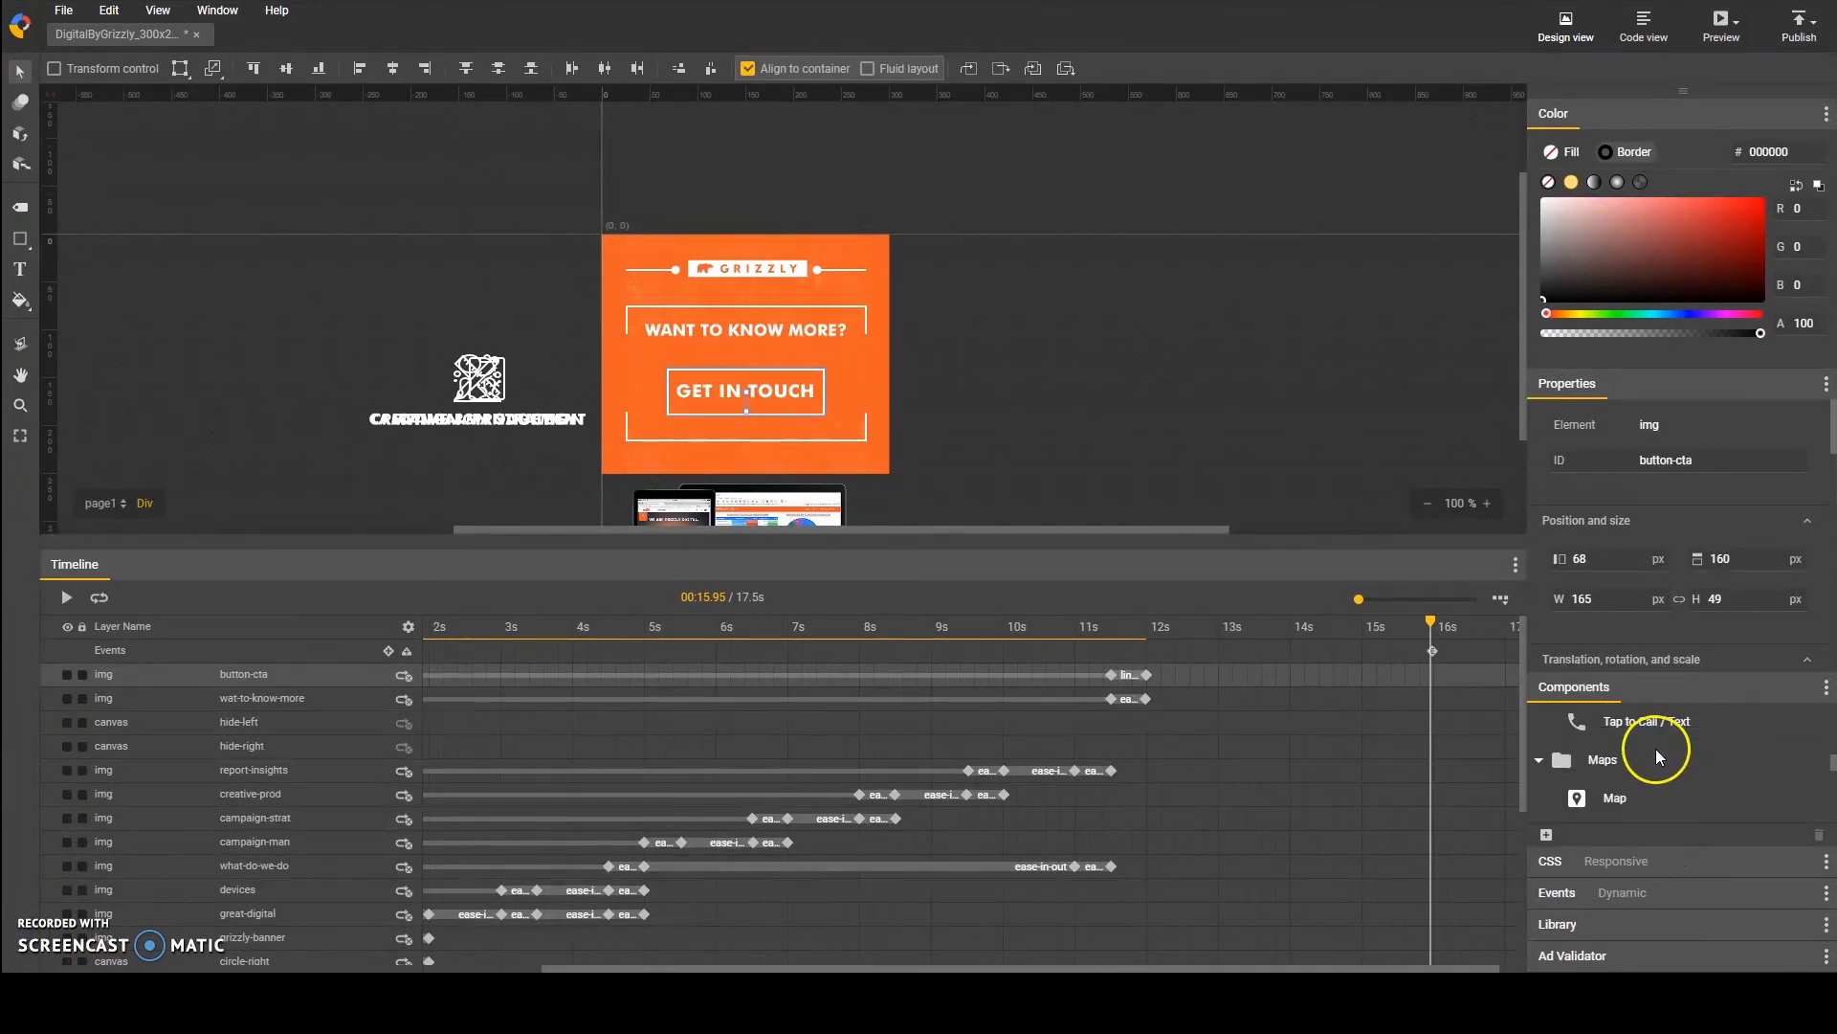
pyautogui.moveTo(1049, 397); pyautogui.dragTo(1053, 353)
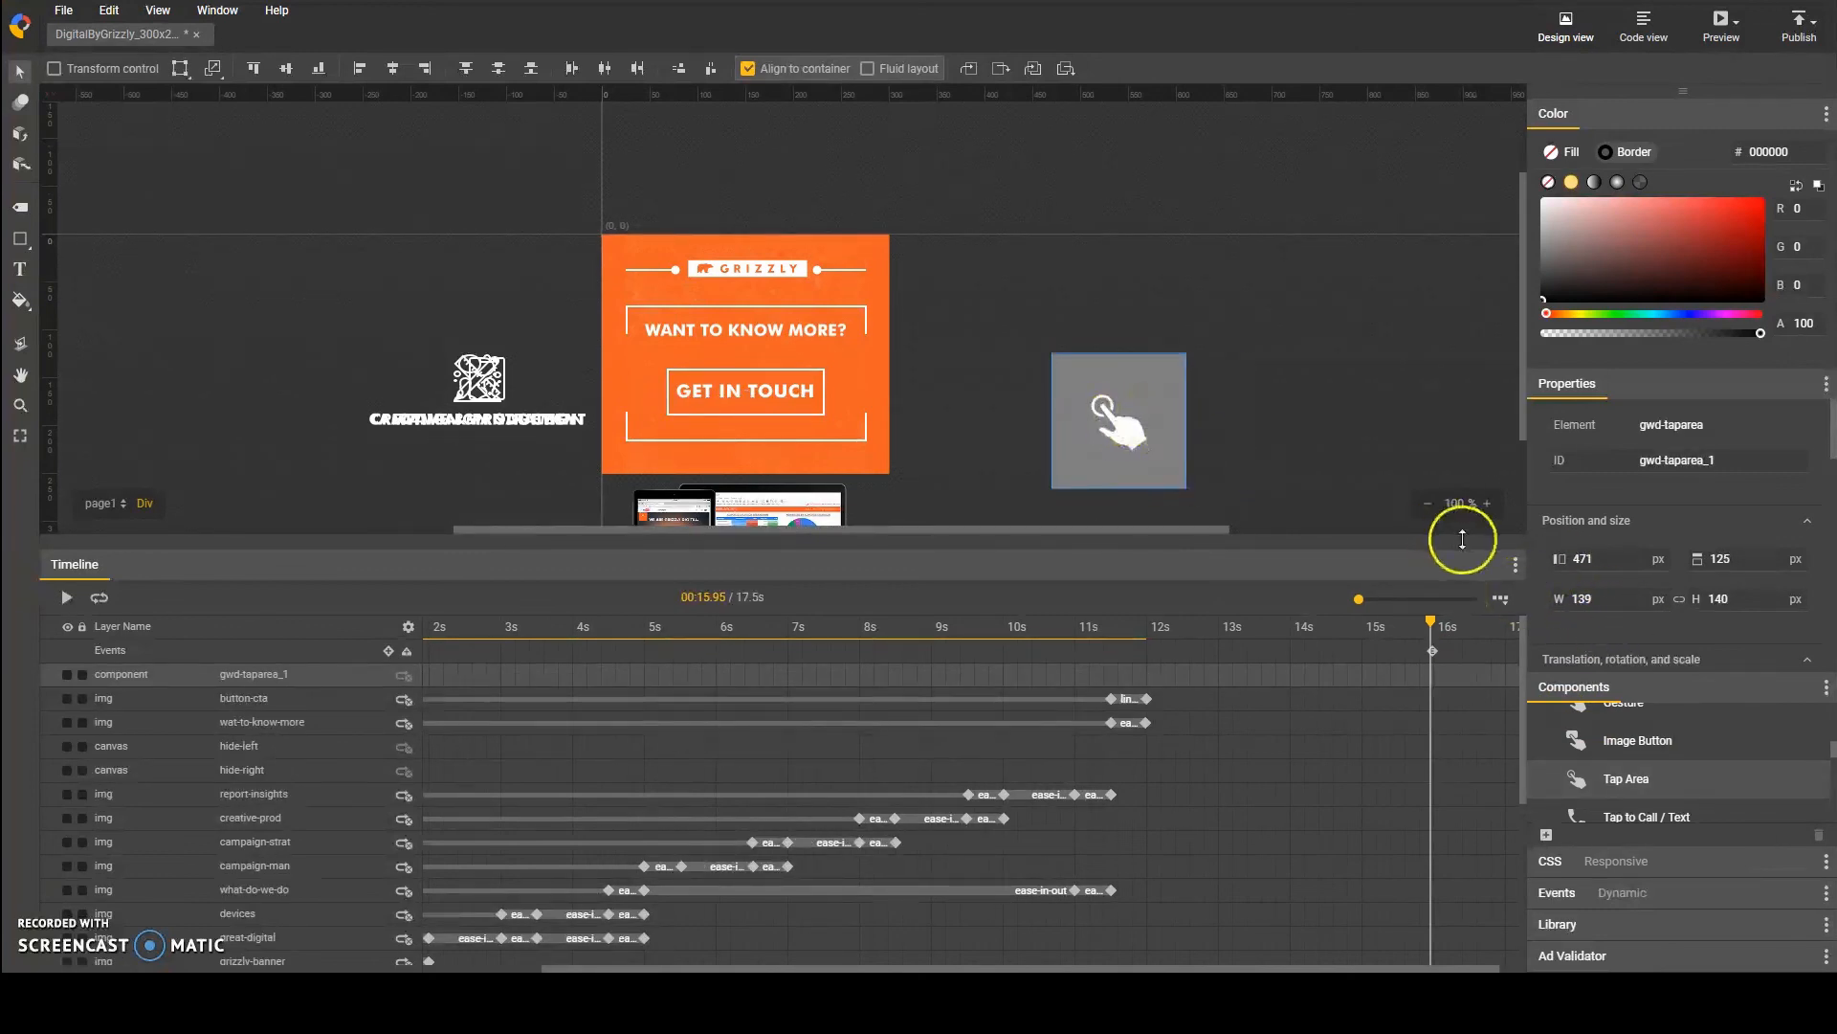
# Step: Resize the tap area to 300 x 250 px and align it to the banner's top-left corner so it covers the whole ad
pyautogui.doubleClick(1583, 599)
pyautogui.write('300')
pyautogui.press('Tab')
pyautogui.write('250')
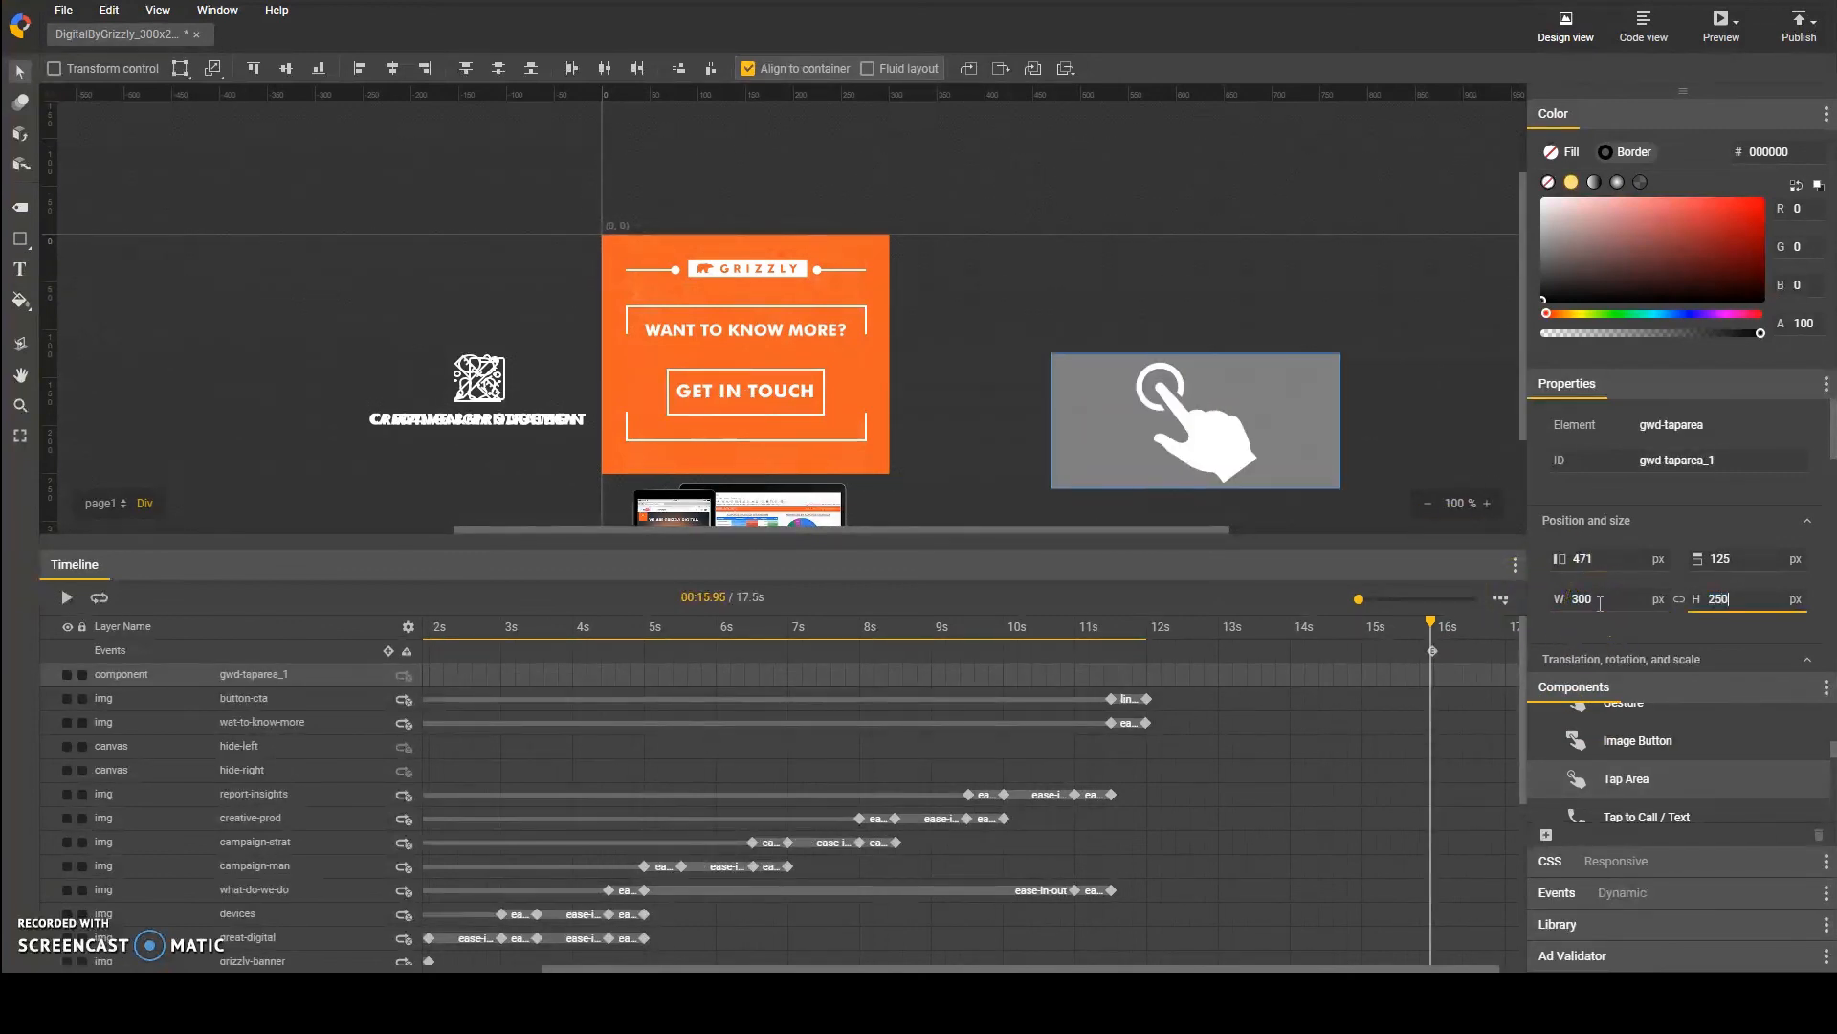
pyautogui.press('Return')
pyautogui.click(392, 69)
pyautogui.click(287, 69)
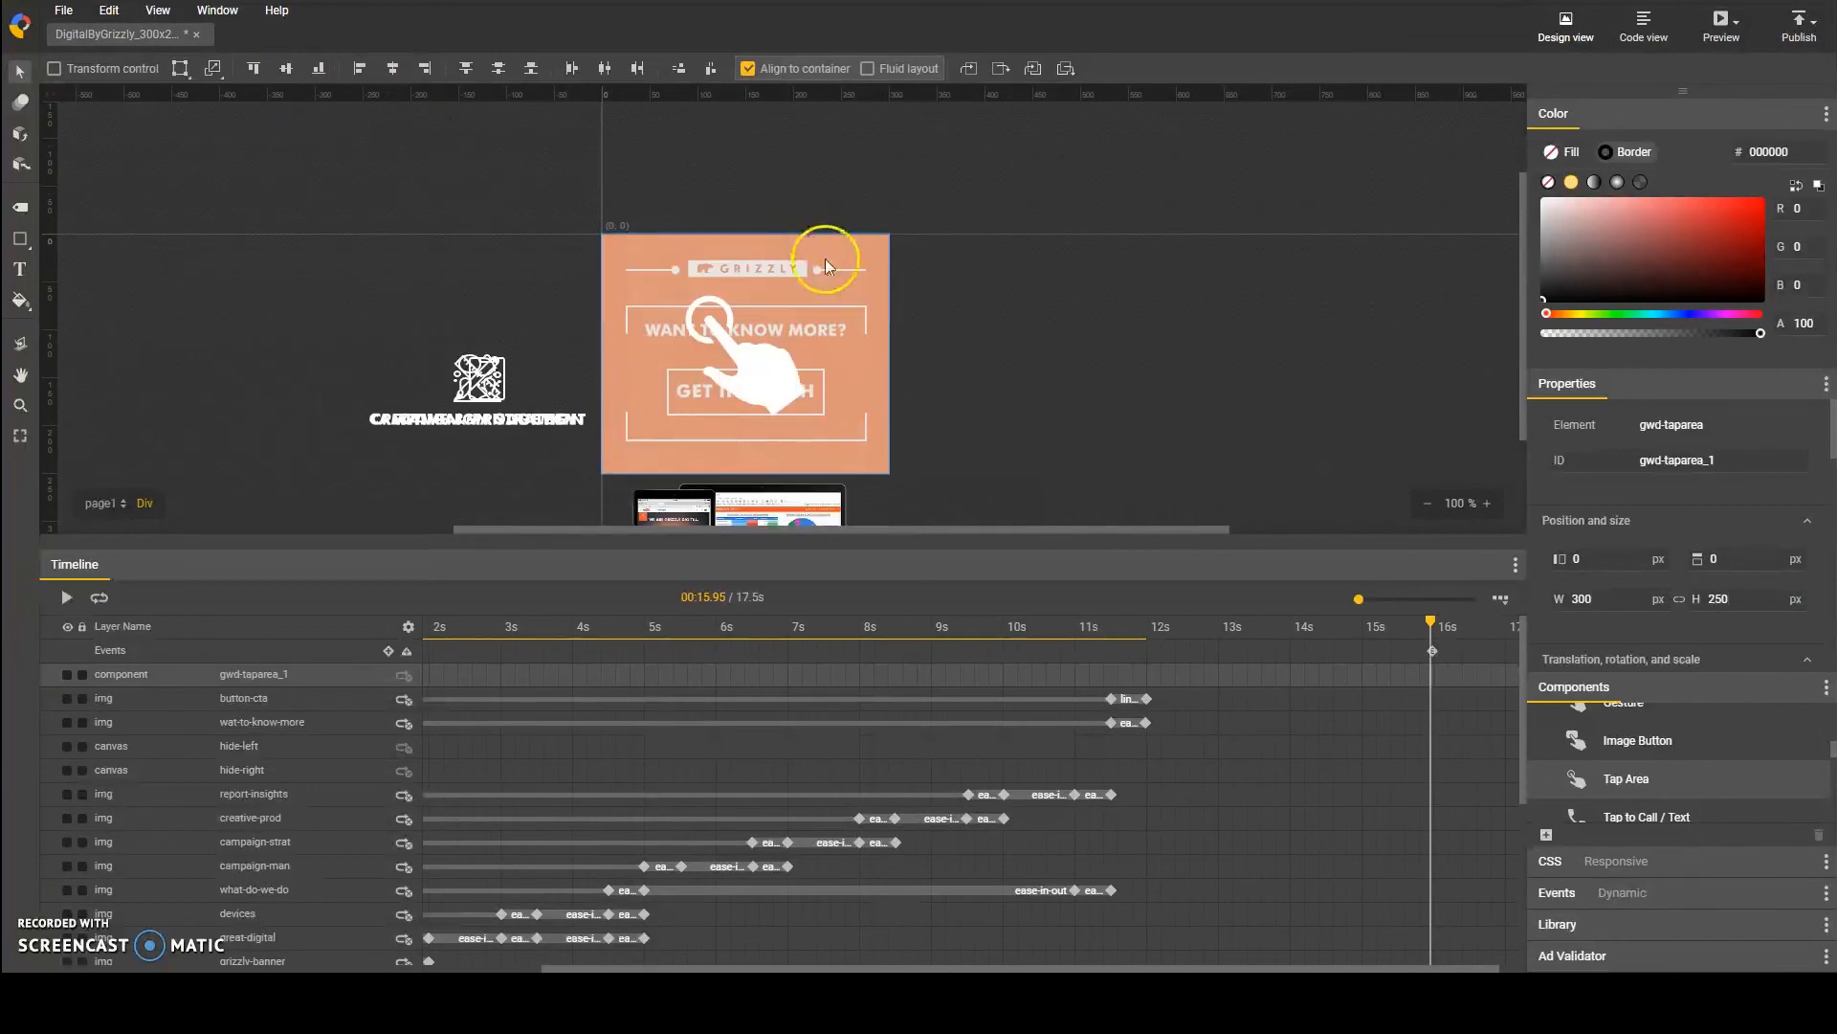
# Step: Start a new event with page1 as its target and touch/click as its trigger
pyautogui.click(1558, 893)
pyautogui.rightClick(875, 258)
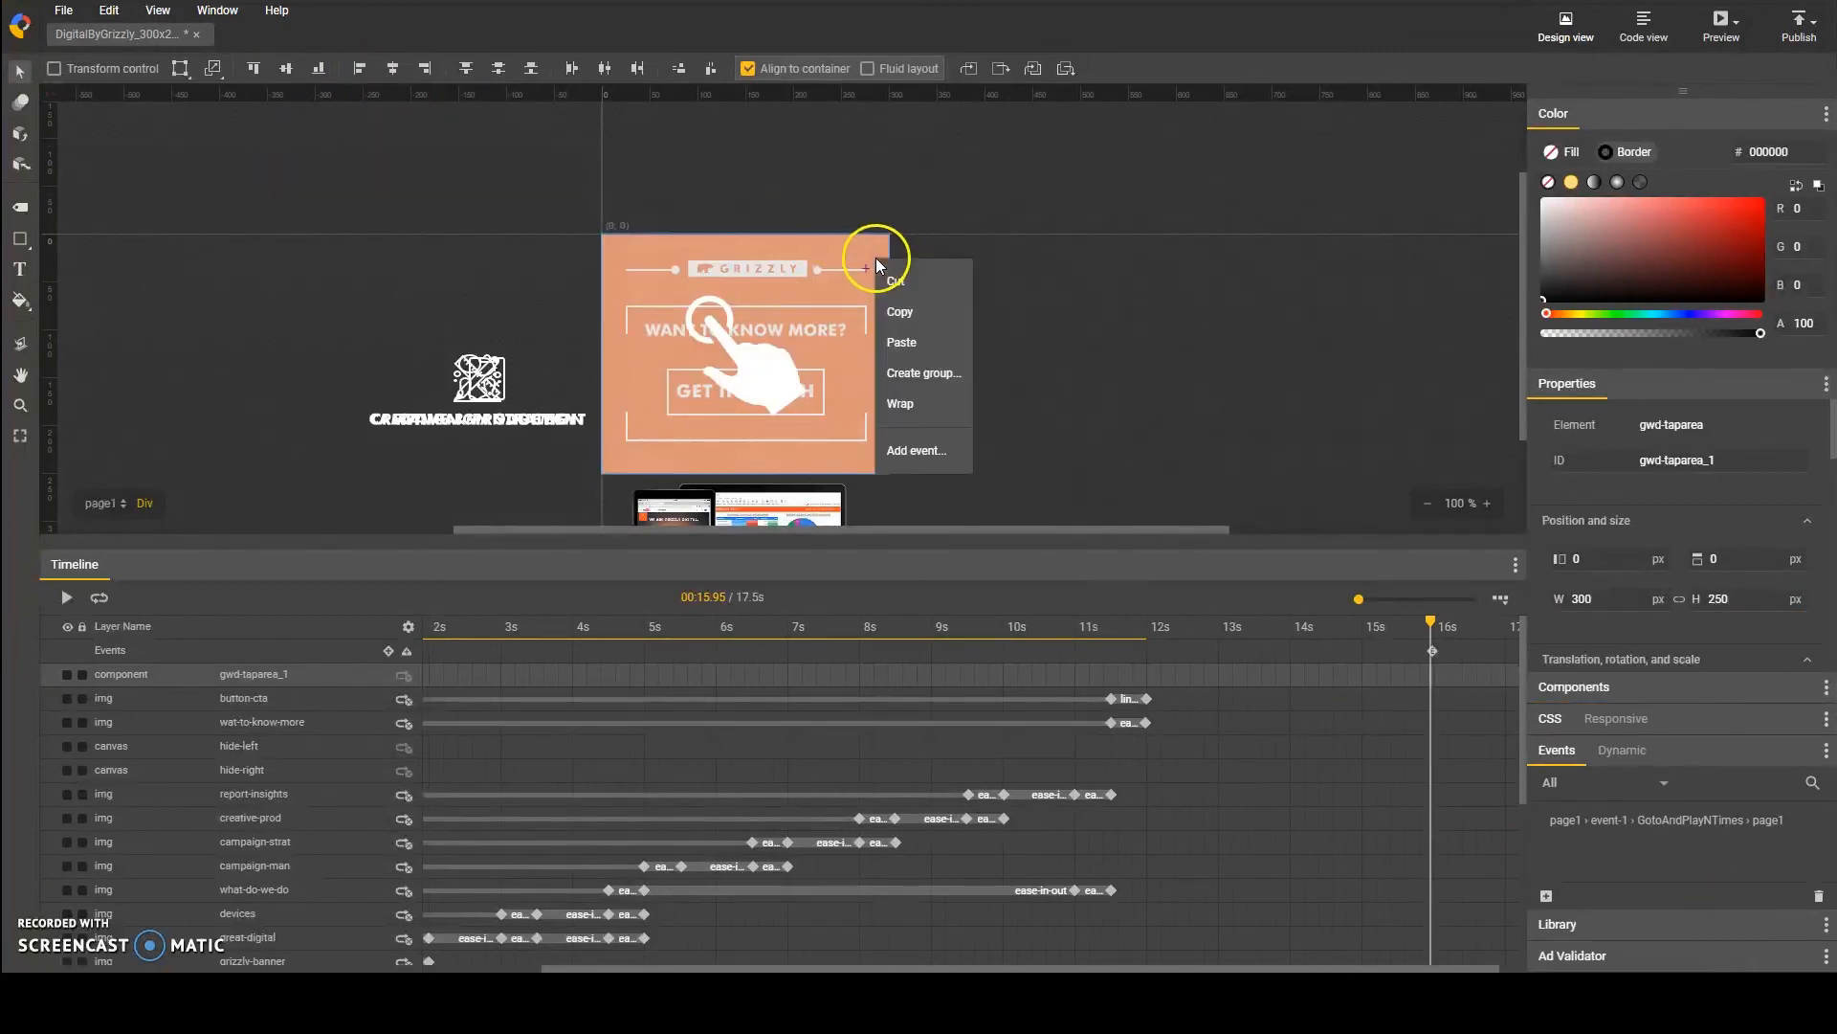
pyautogui.click(914, 451)
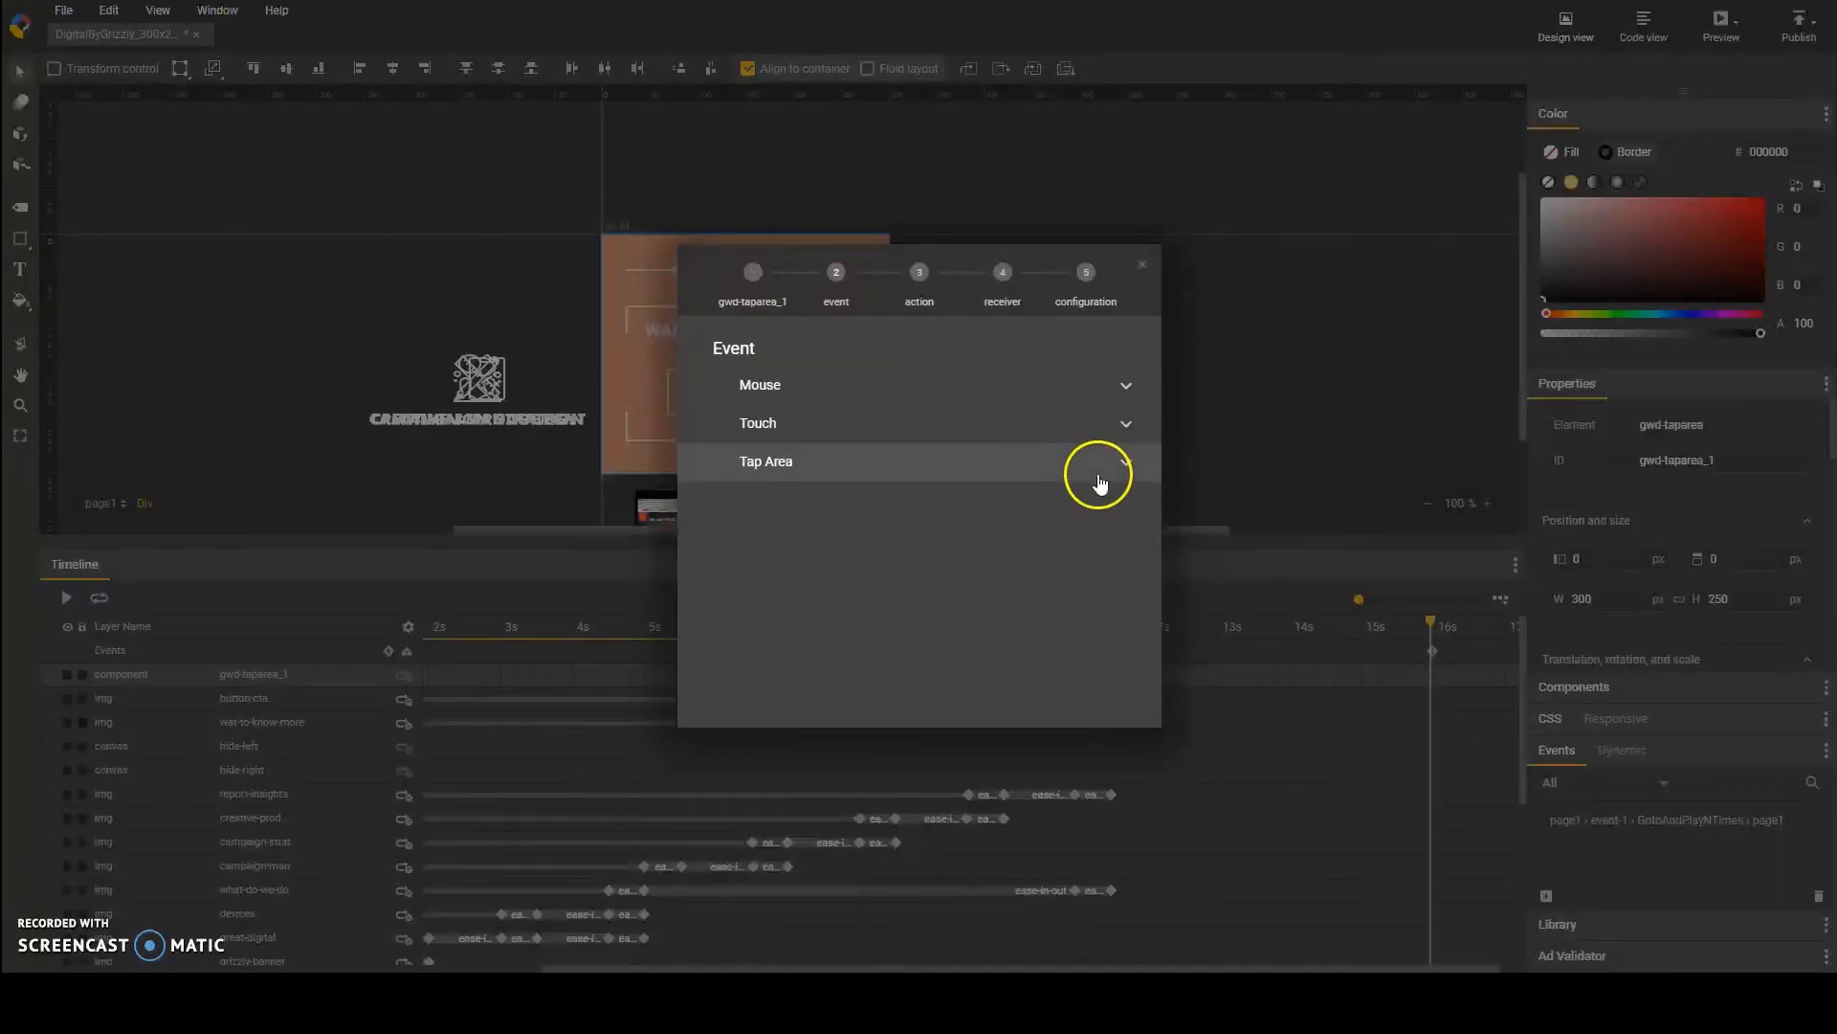
pyautogui.click(755, 274)
pyautogui.scroll(-5, 841, 533)
pyautogui.scroll(5, 854, 533)
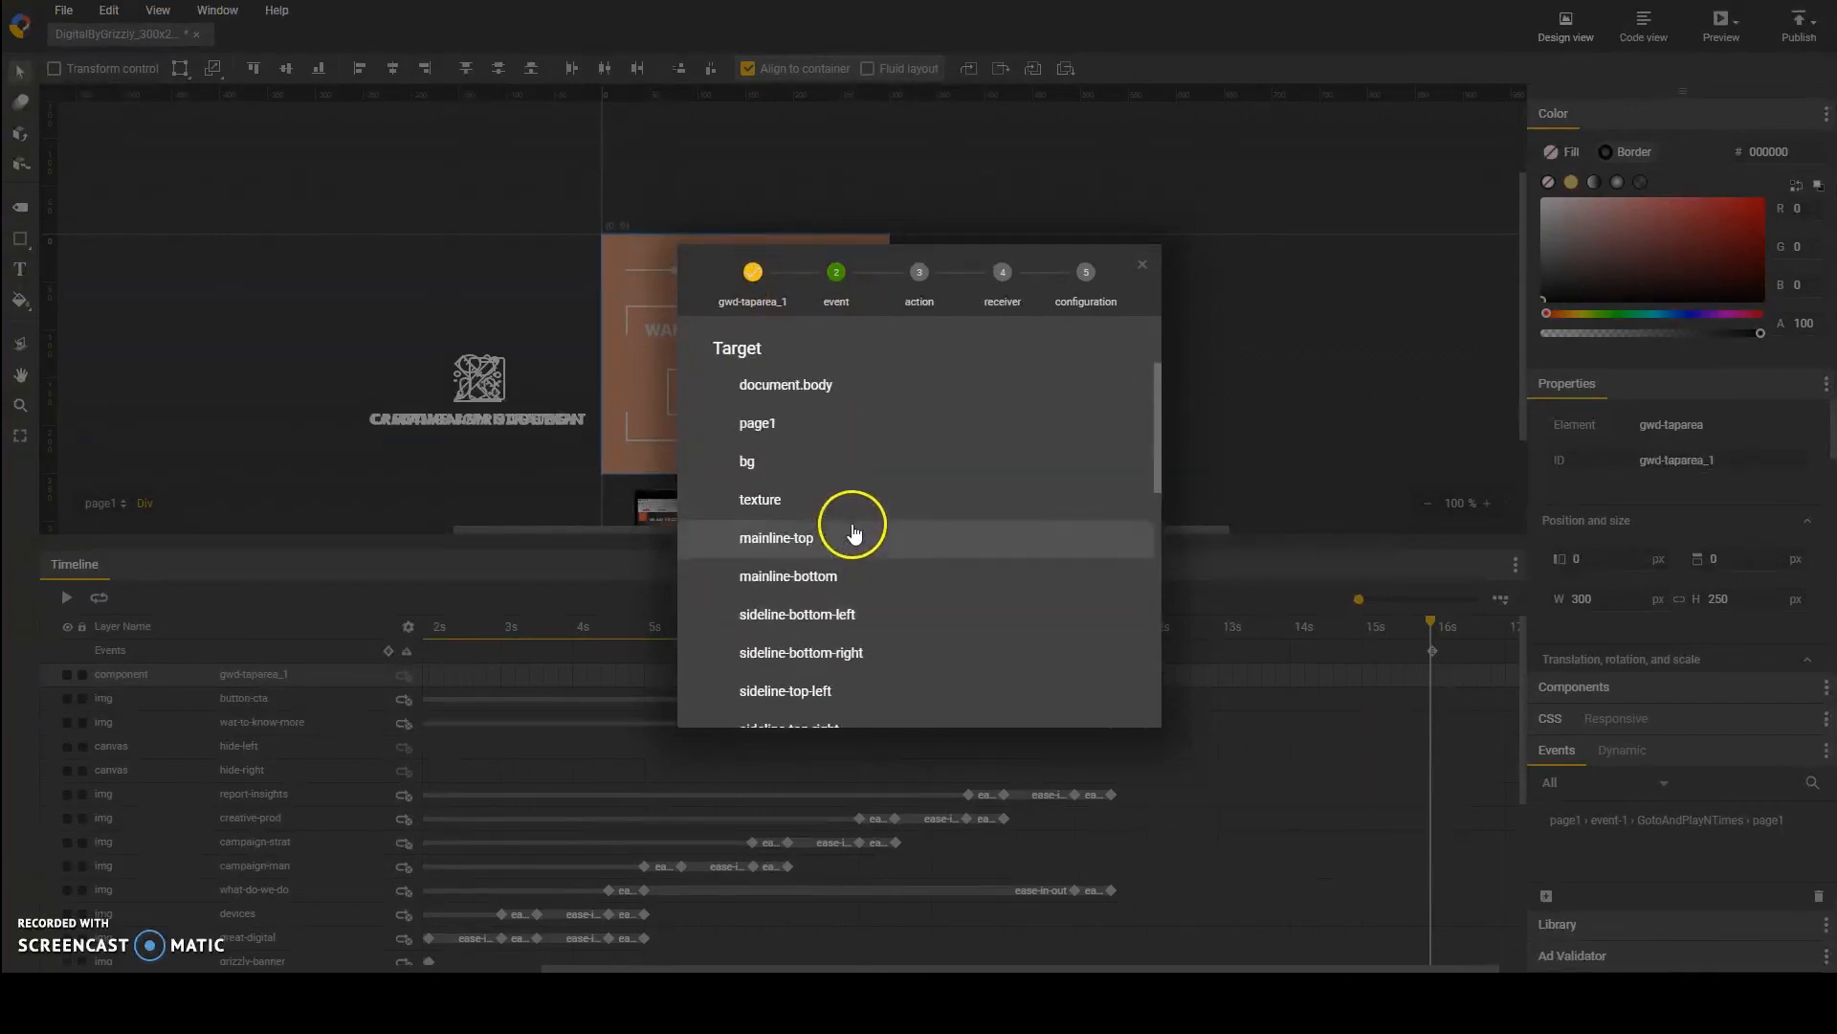
pyautogui.click(778, 423)
pyautogui.click(808, 534)
pyautogui.click(819, 577)
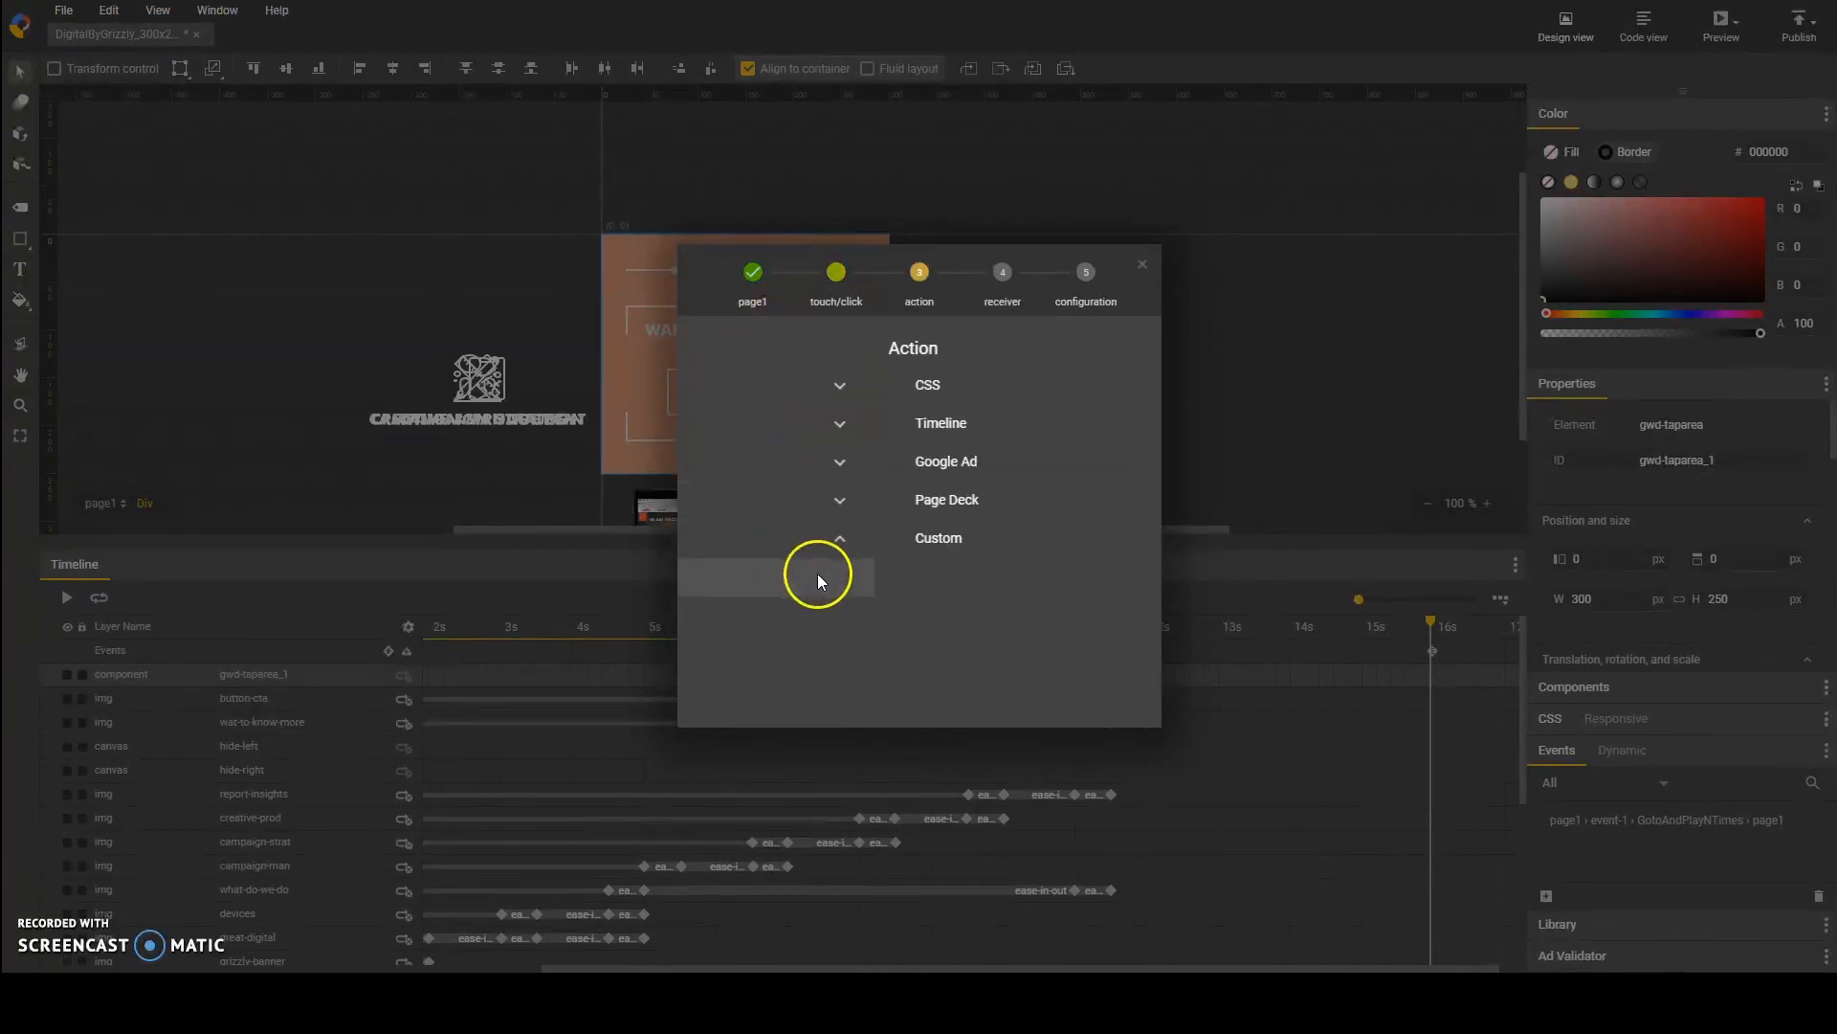
# Step: Make the event exit the ad through gwd-ad, with metrics ID digitalbygrizzly and the digitalbygrizzly.co.nz address as its URL
pyautogui.click(787, 459)
pyautogui.click(823, 581)
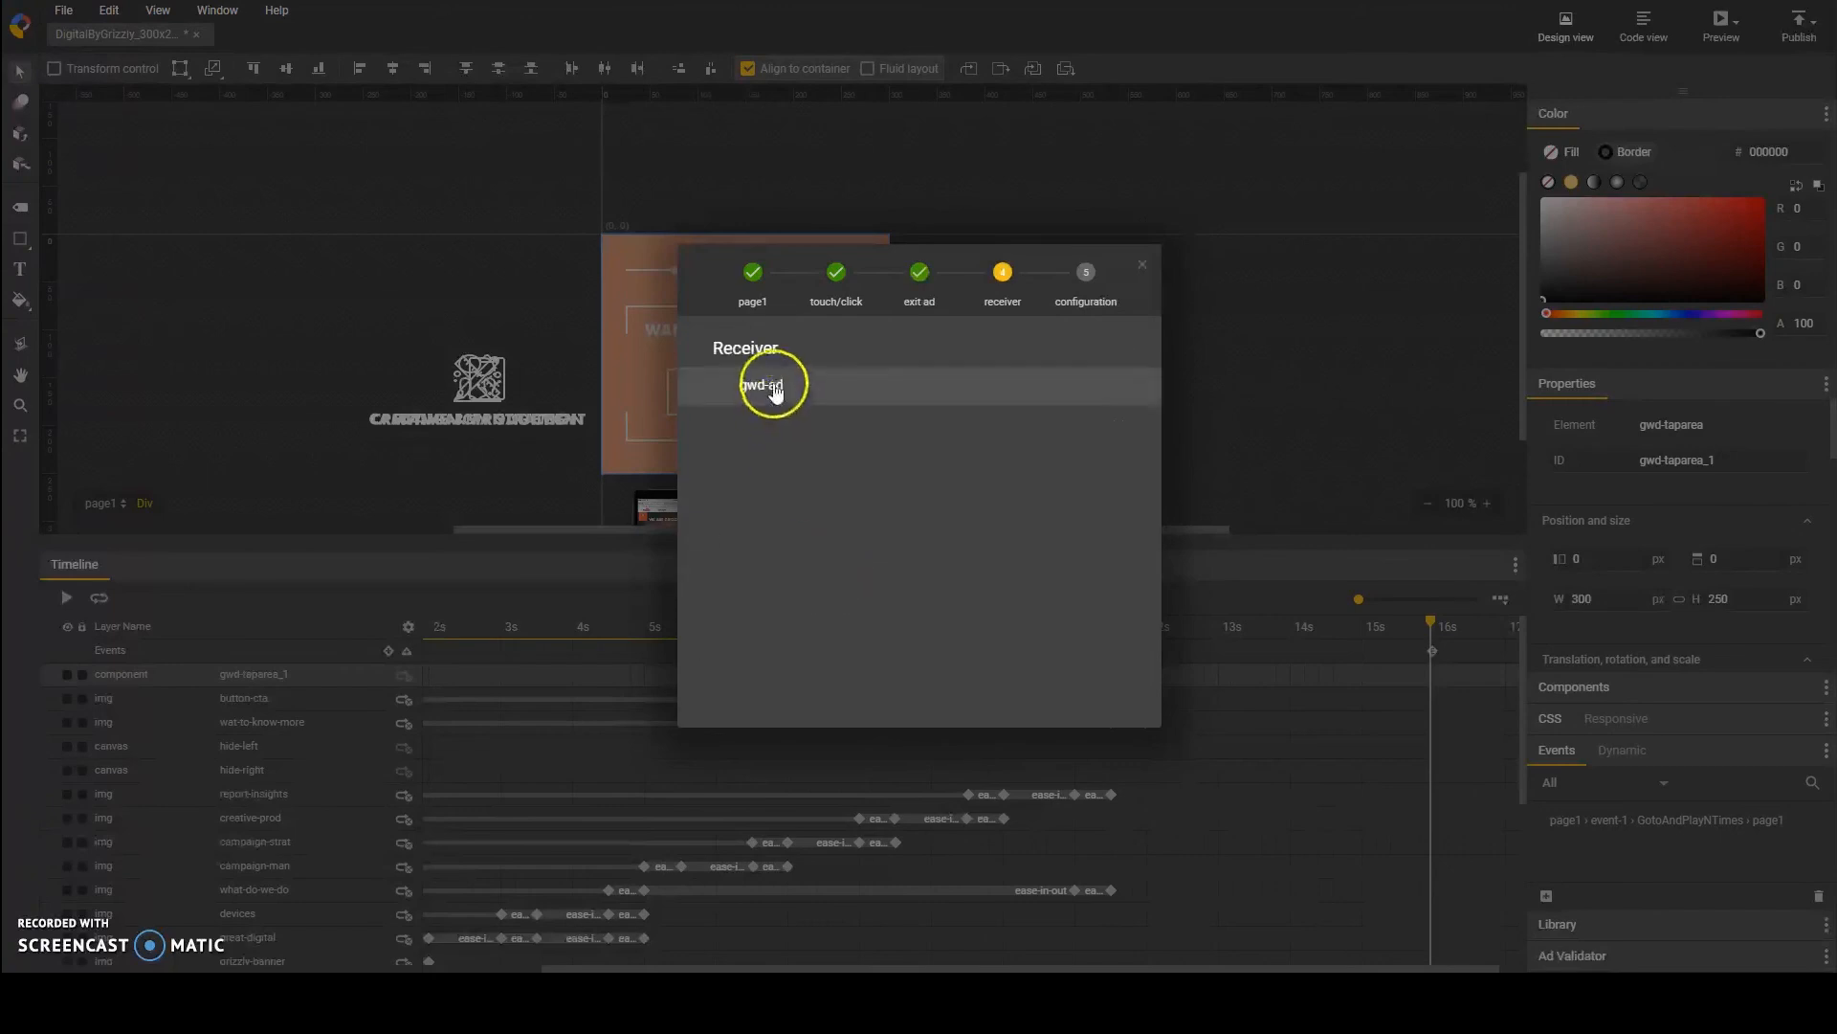
pyautogui.click(775, 388)
pyautogui.write('digitalbygrizzly')
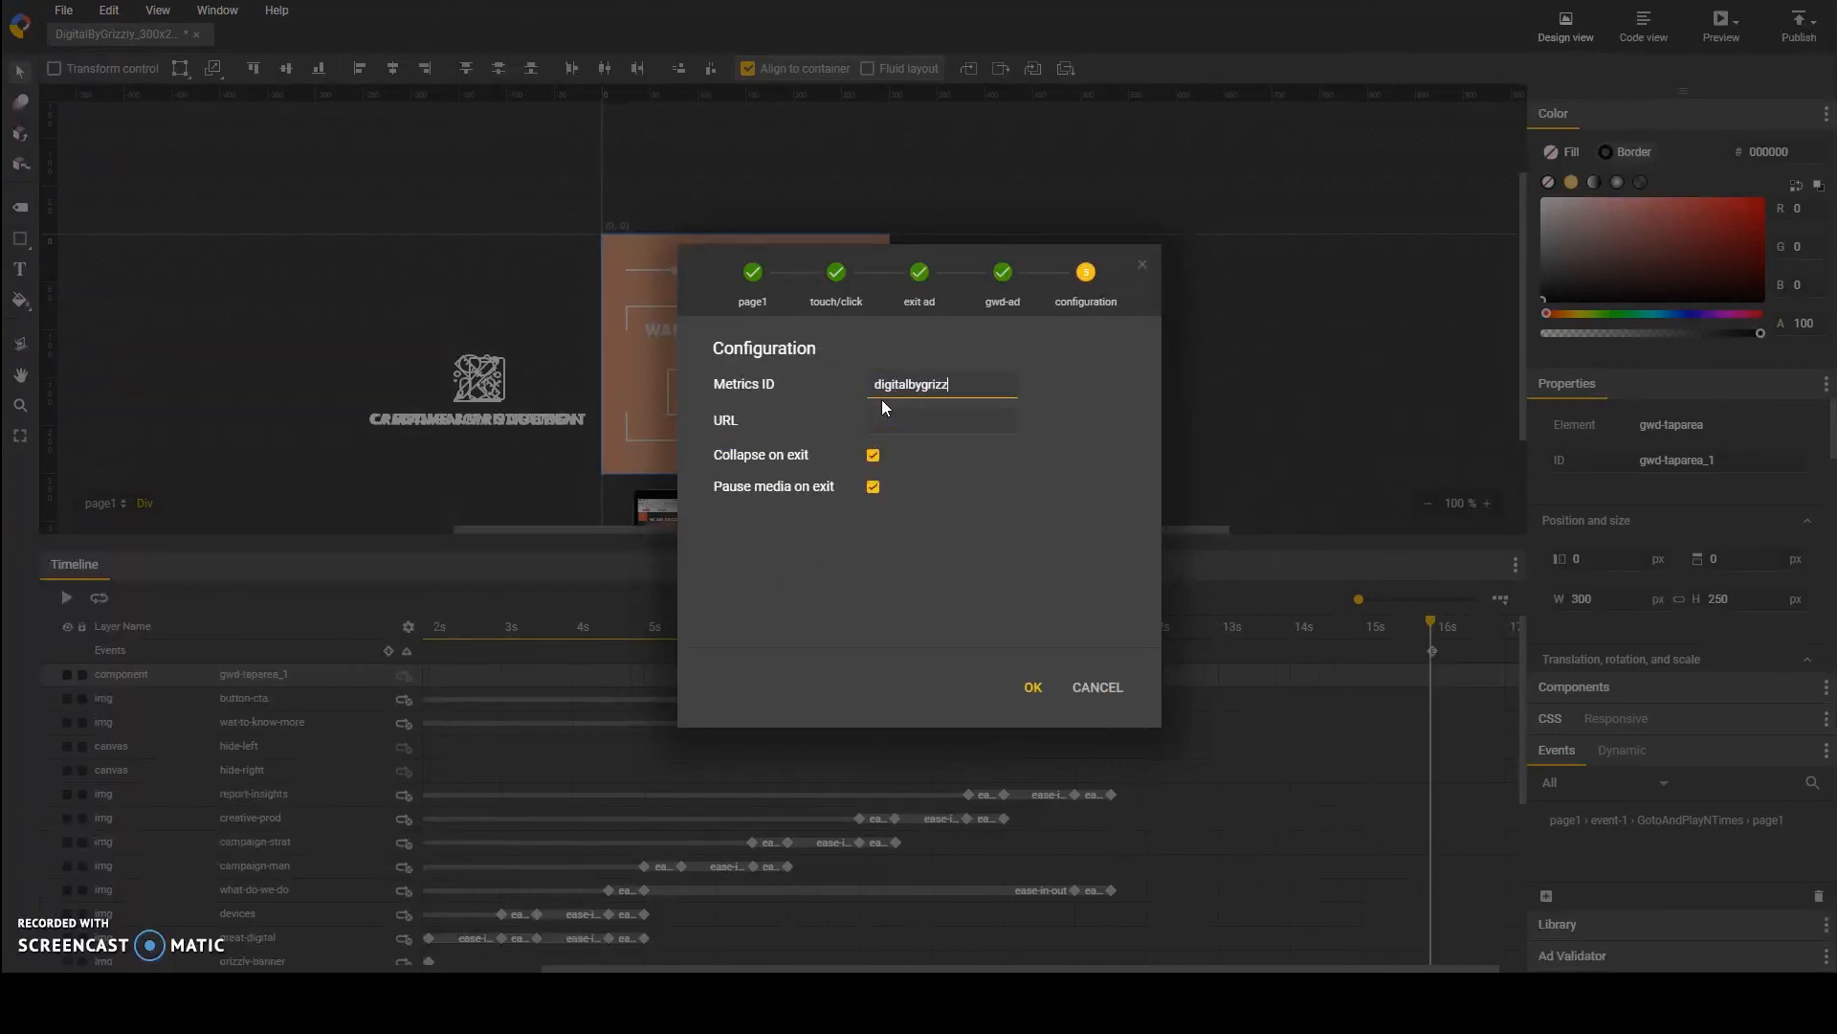
pyautogui.click(978, 430)
pyautogui.write('http')
pyautogui.click(1030, 688)
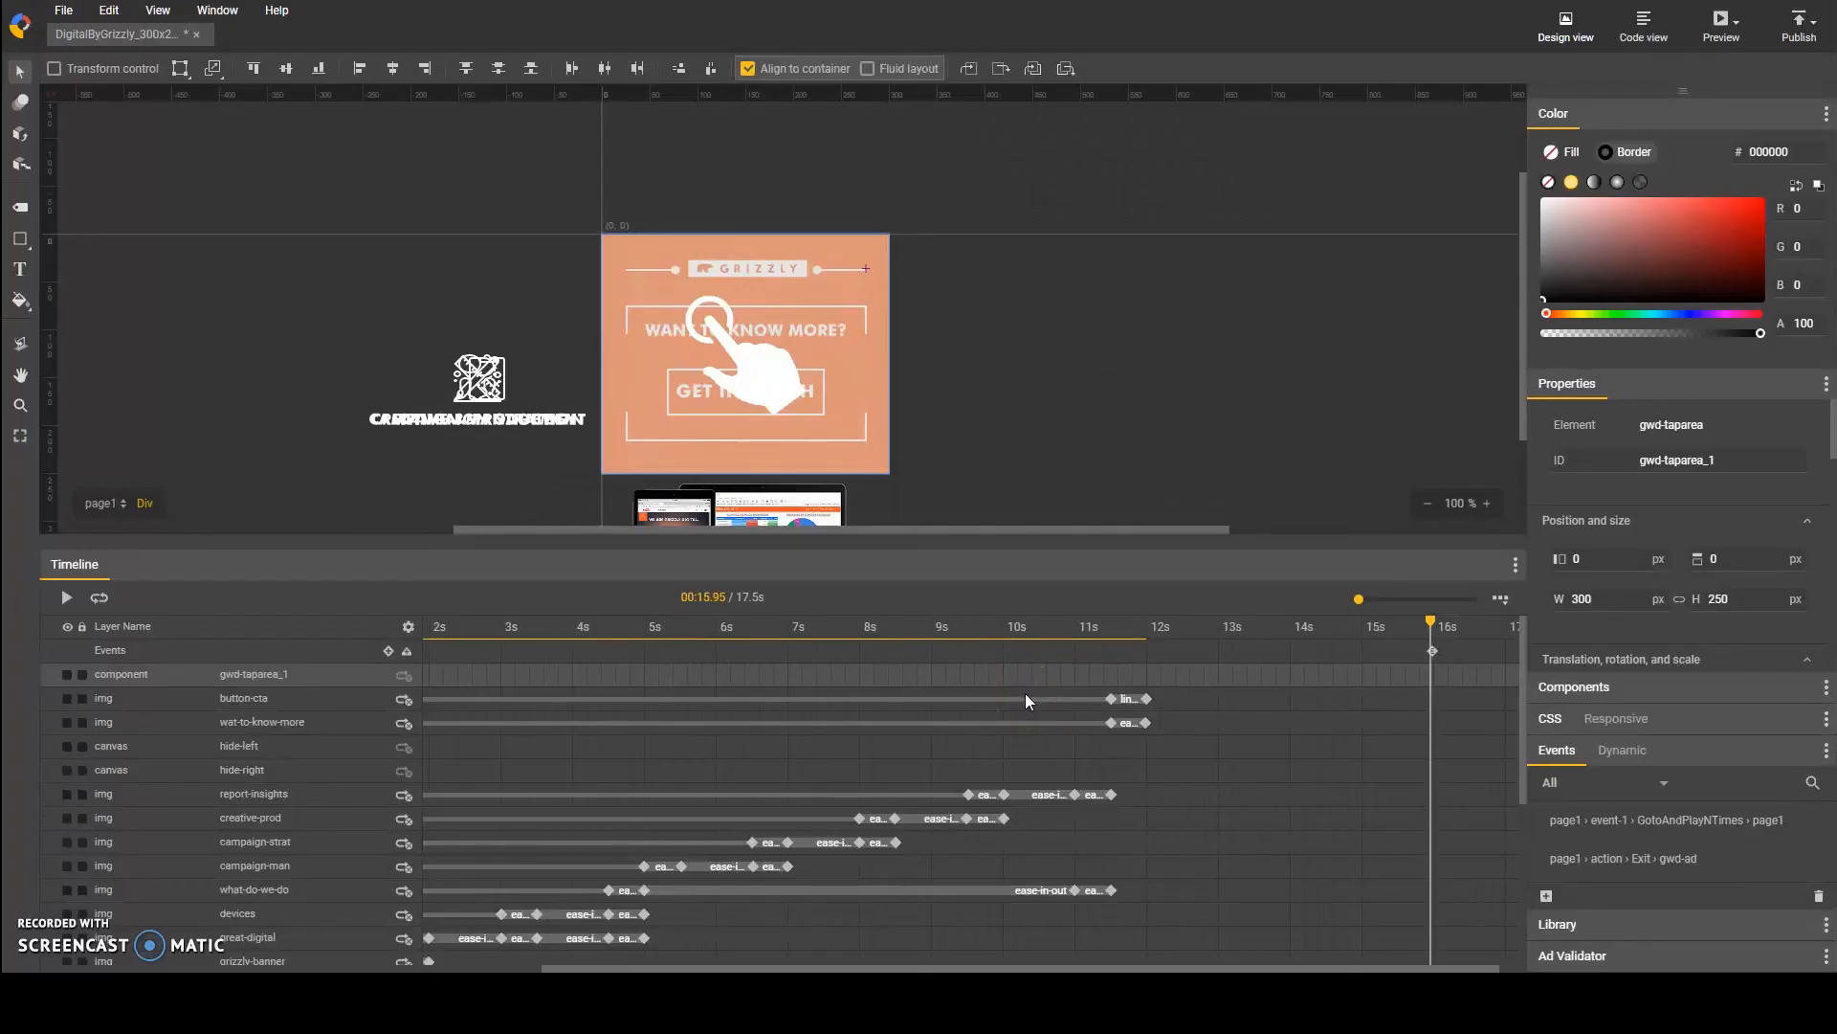
# Step: Preview the banner in the browser, test its click-through, look over the landing page and return to the preview
pyautogui.click(1713, 26)
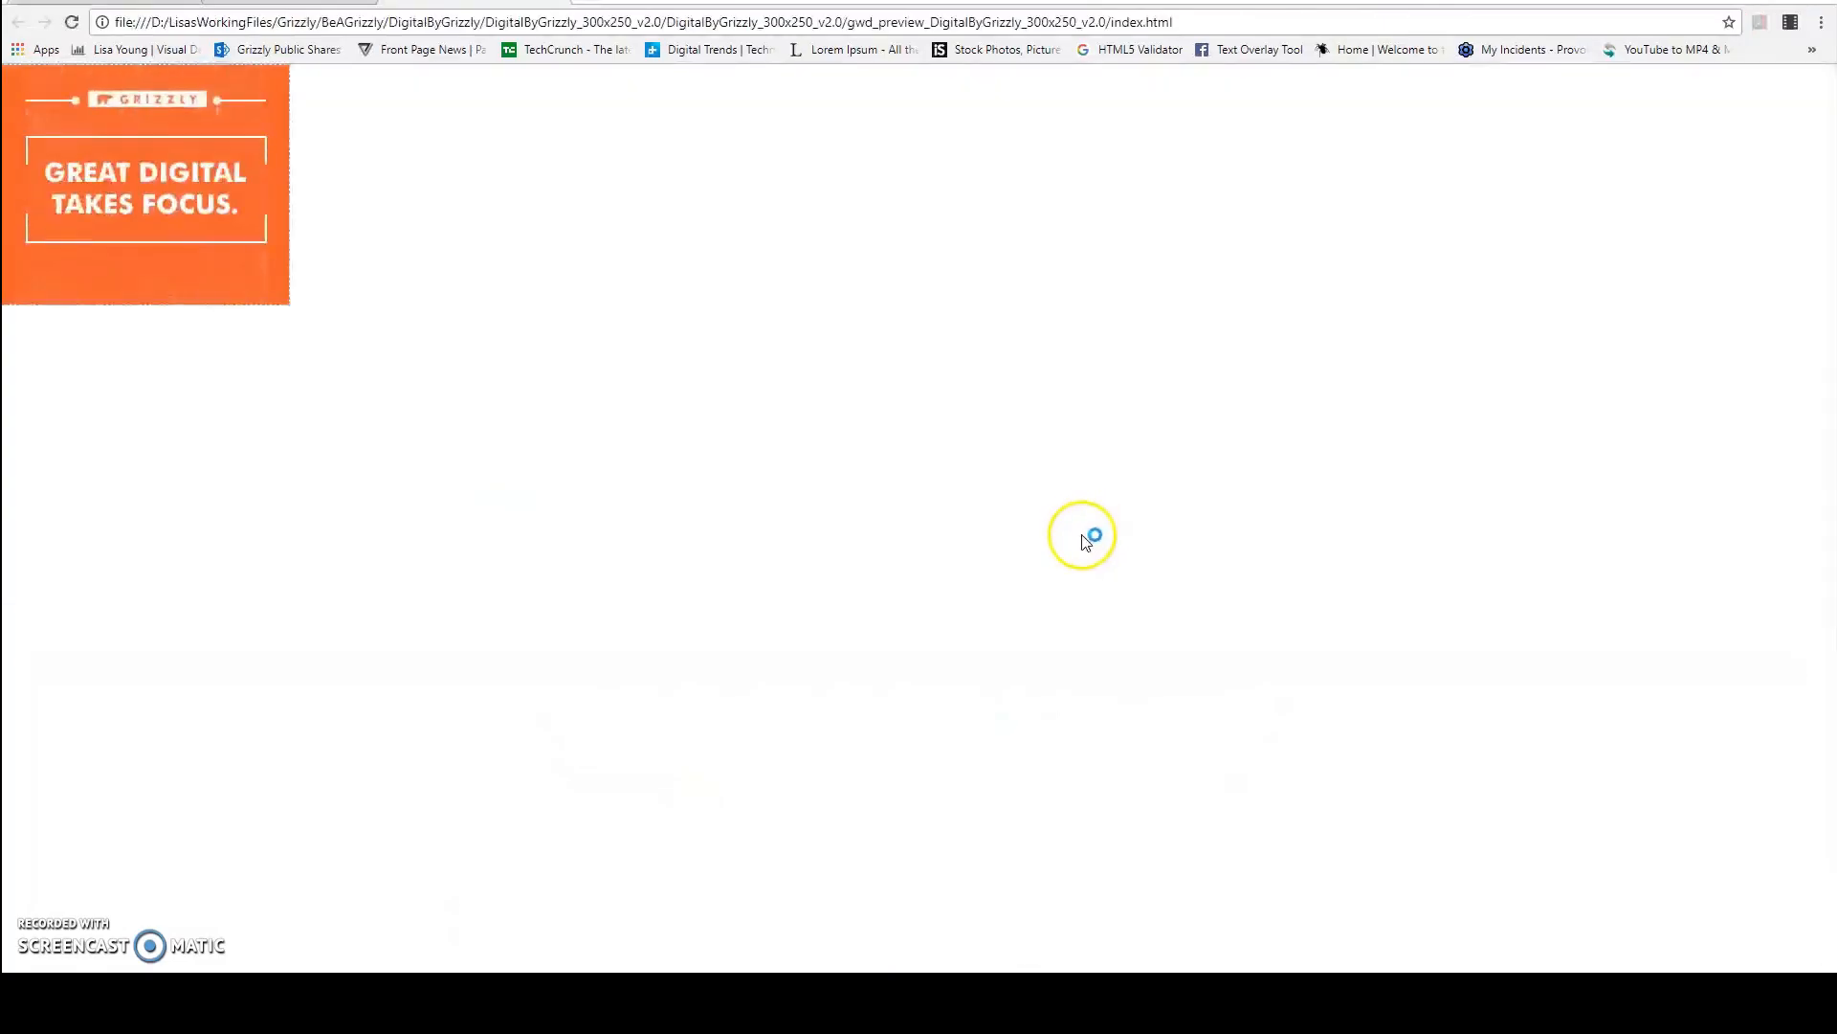
pyautogui.click(234, 218)
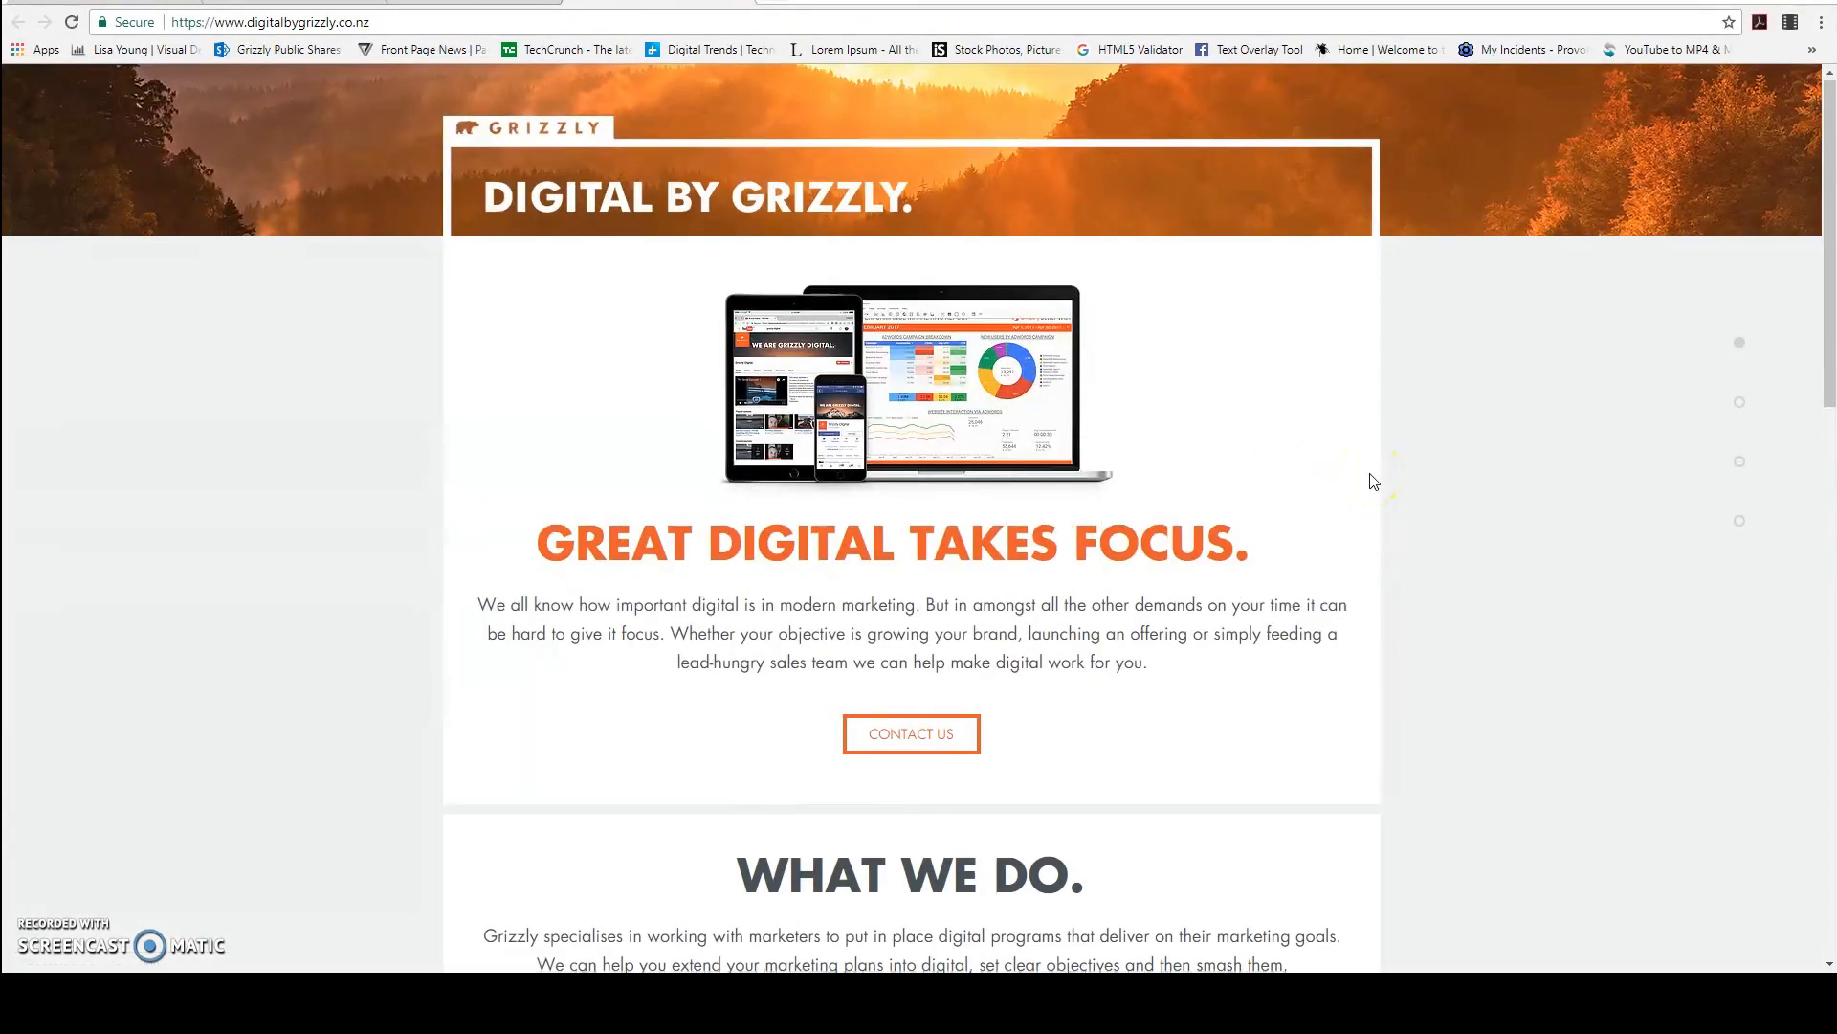
pyautogui.scroll(-2, 1369, 479)
pyautogui.scroll(-1, 1374, 482)
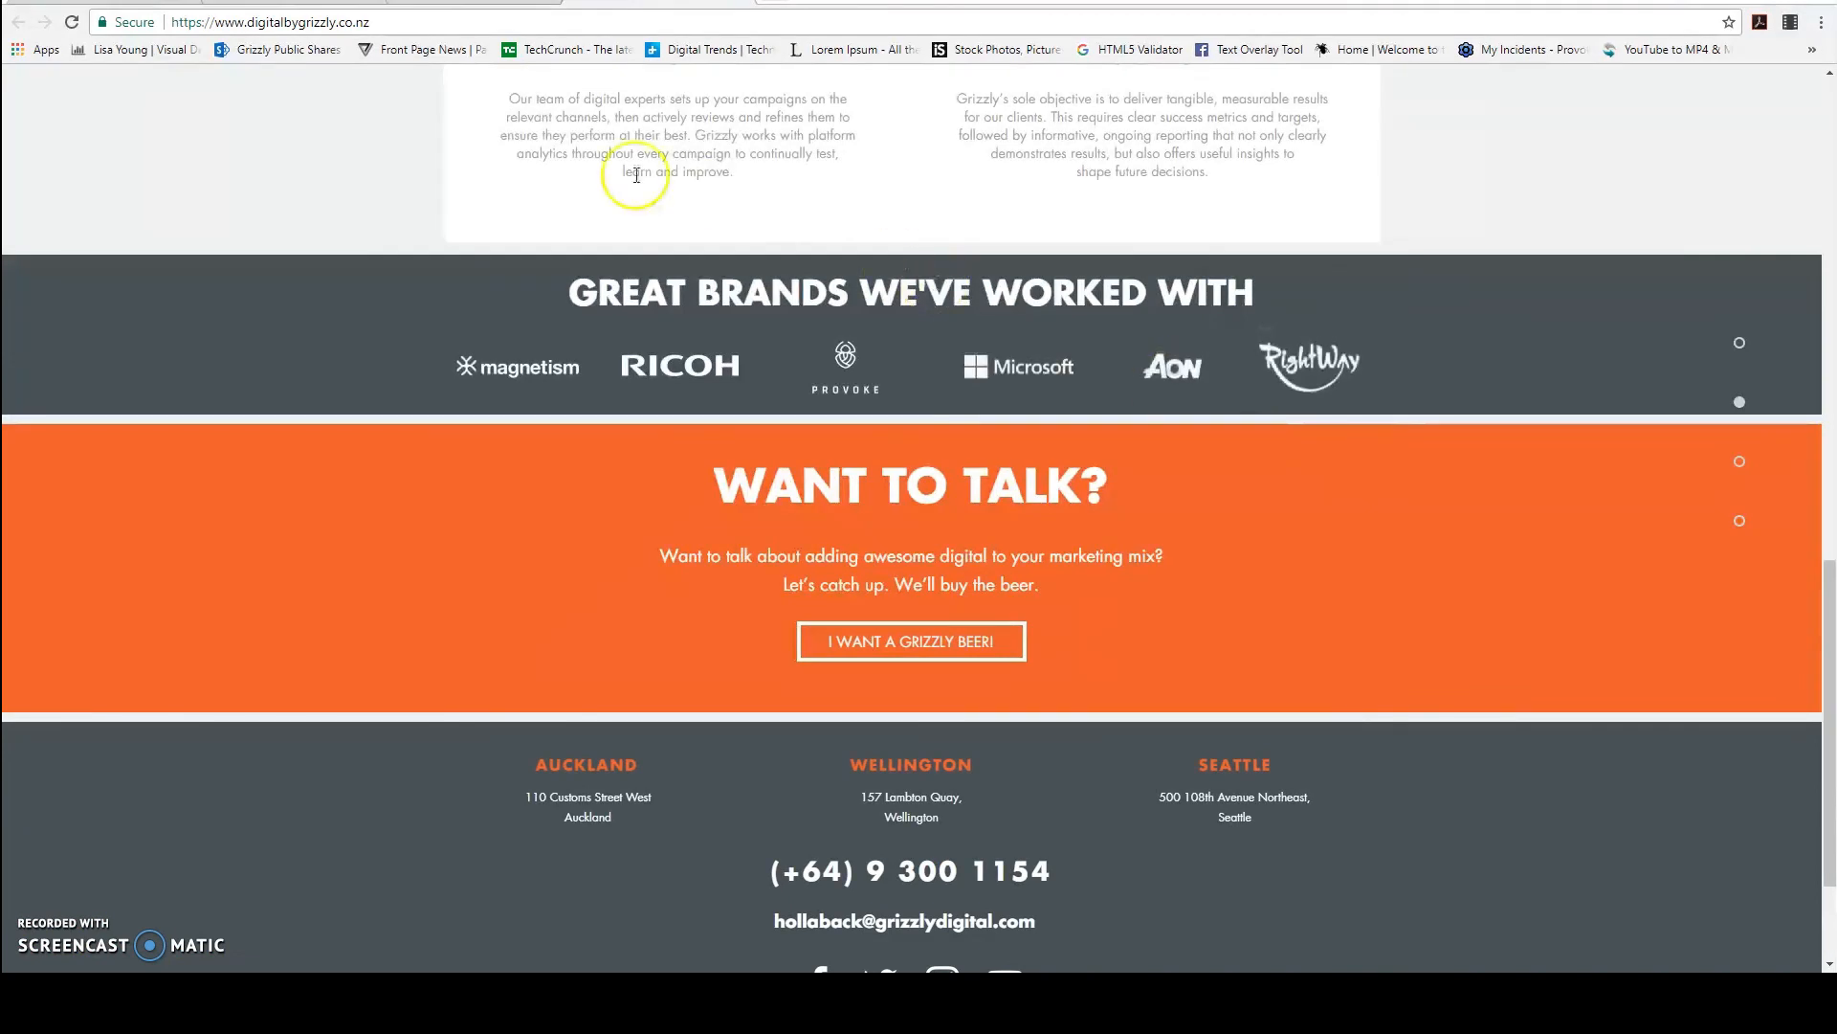
pyautogui.click(309, 8)
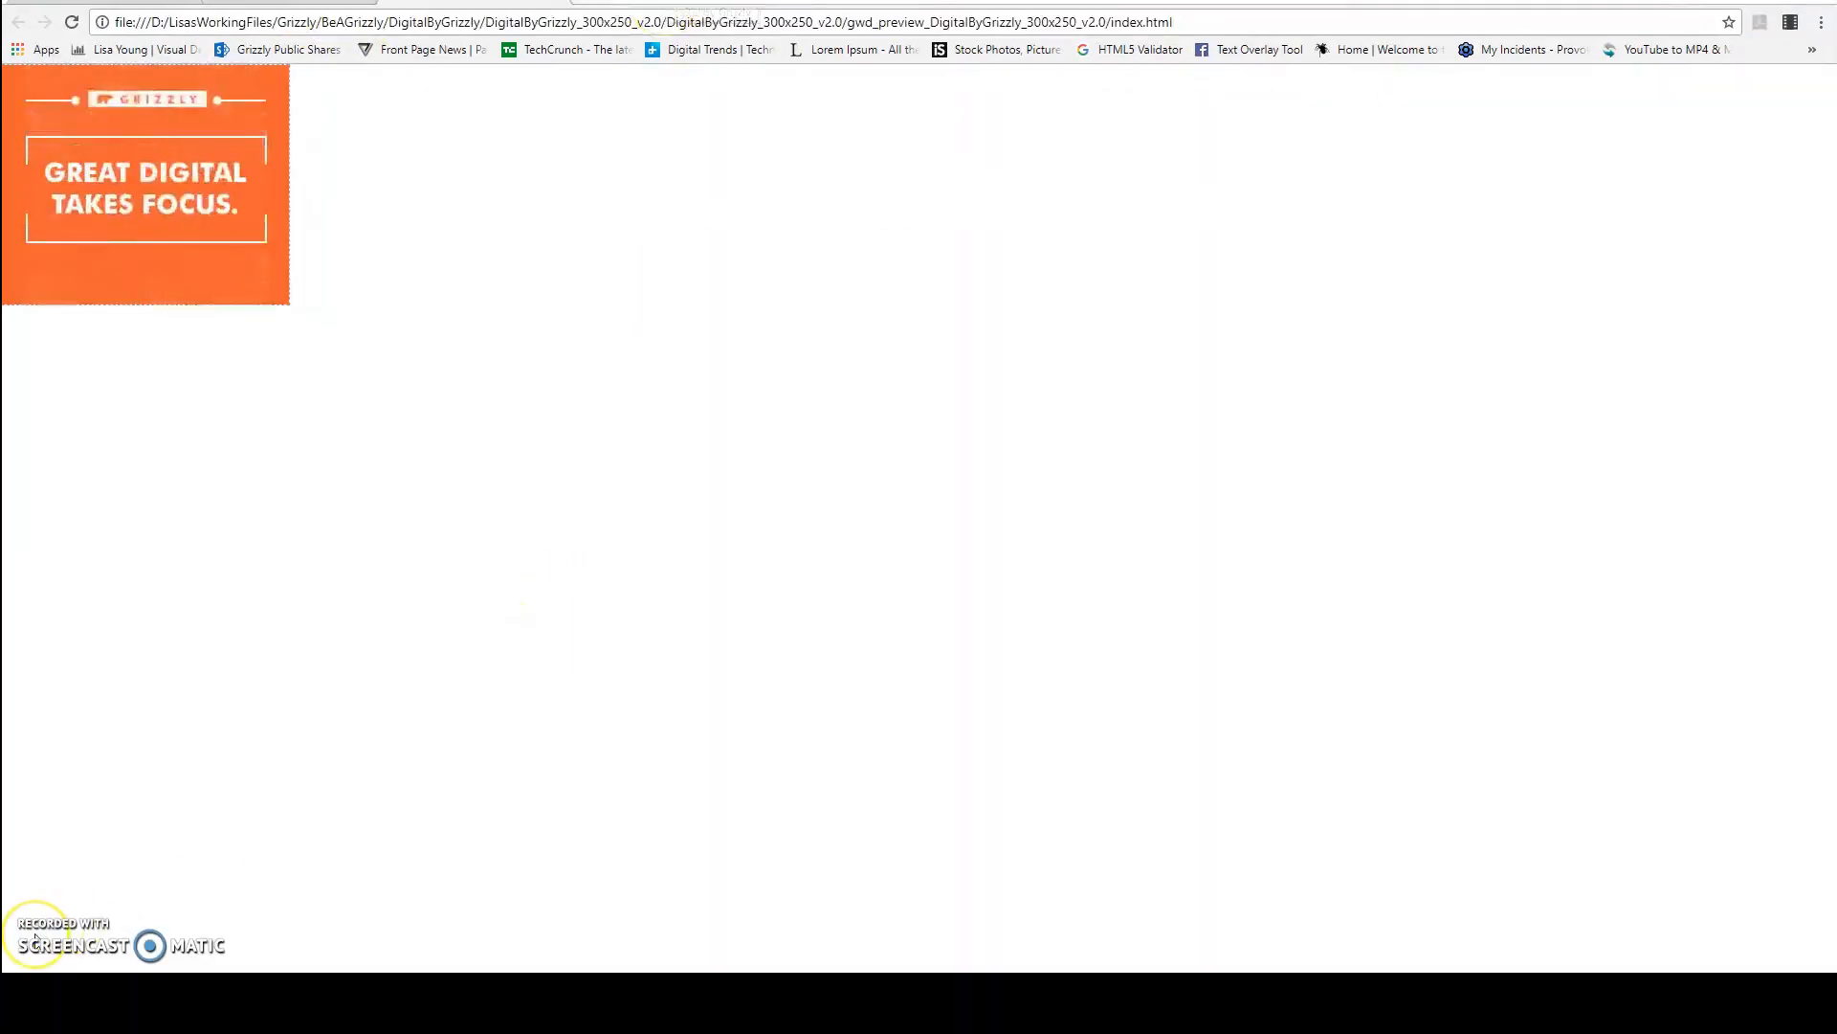